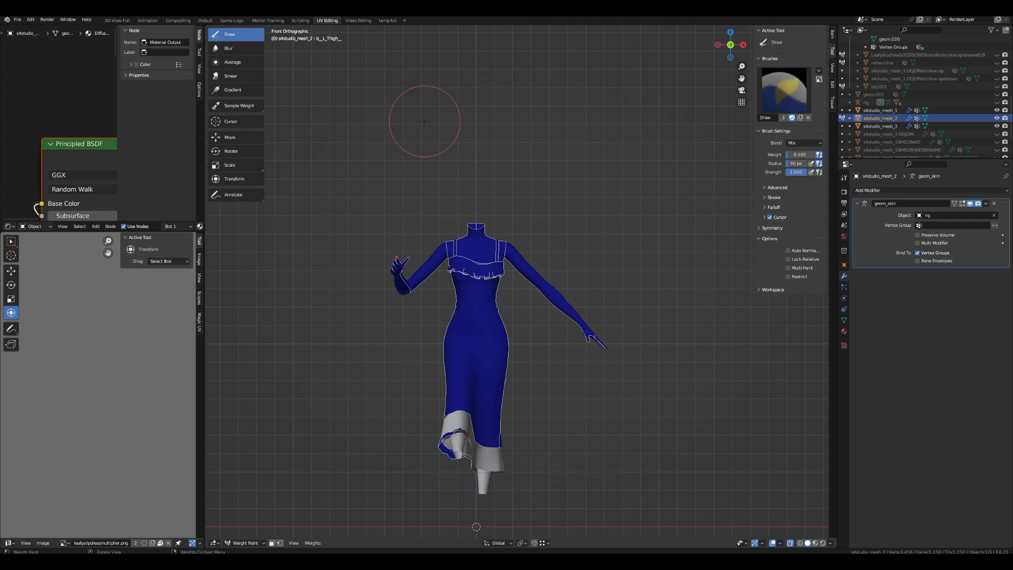
- Examine s4studio_mesh_1, s4studio_mesh_2 and s4studio_mesh_3 by making each one active in turn
scroll(424, 121, "up", 3)
scroll(598, 294, "down", 4)
left_click(881, 110)
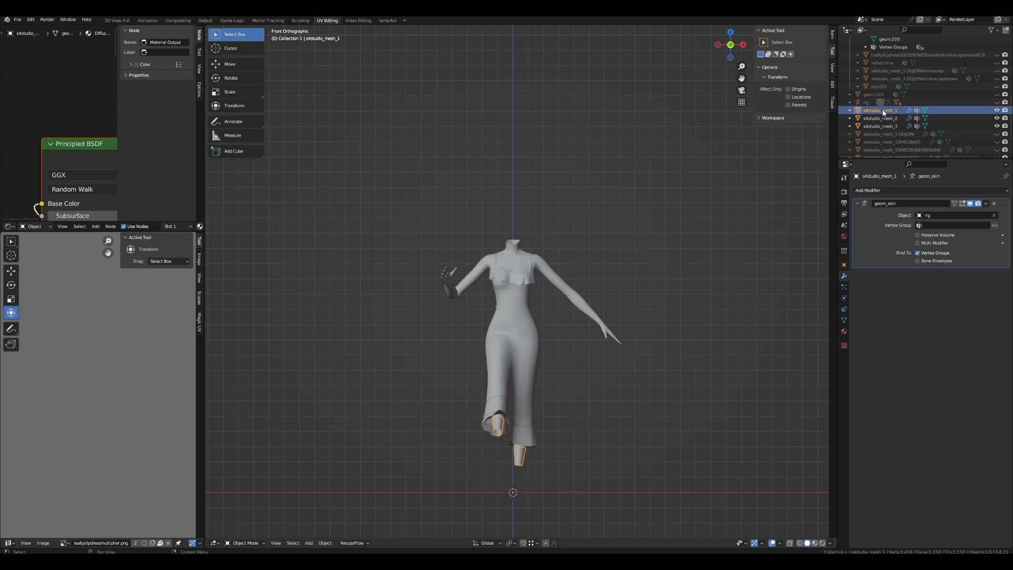
left_click(880, 118)
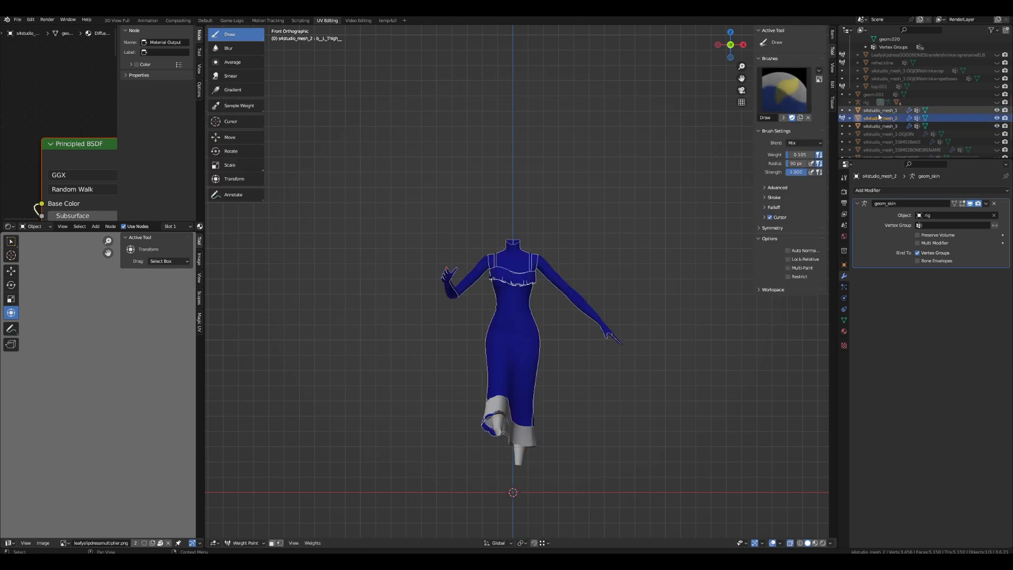
left_click(886, 126)
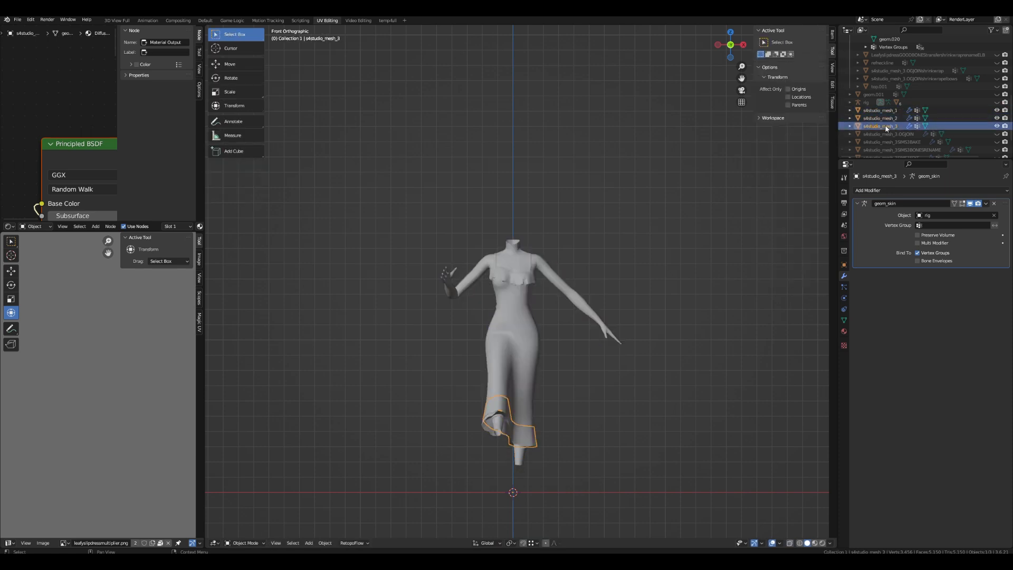
left_click(880, 111)
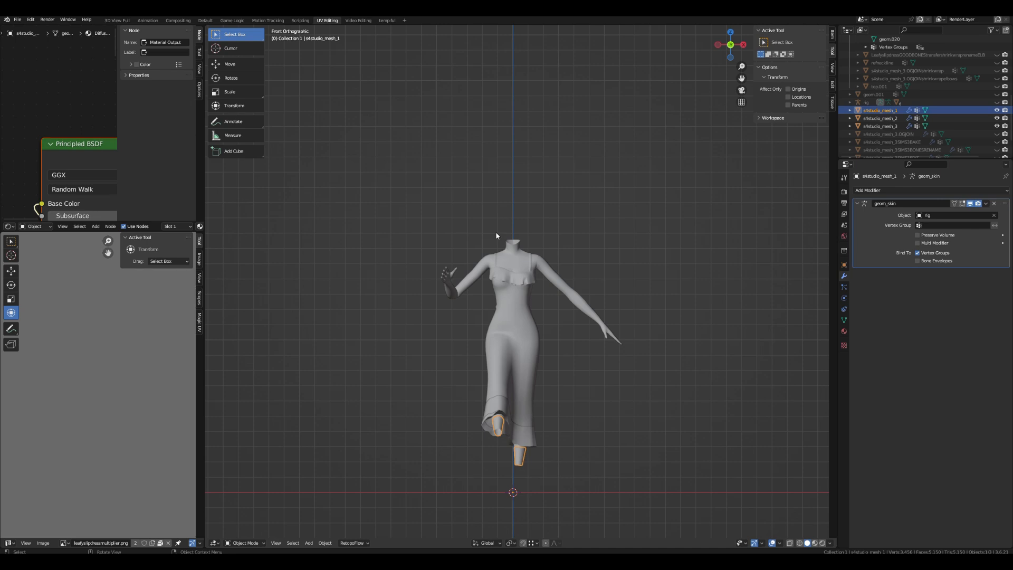
scroll(949, 96, "up", 3)
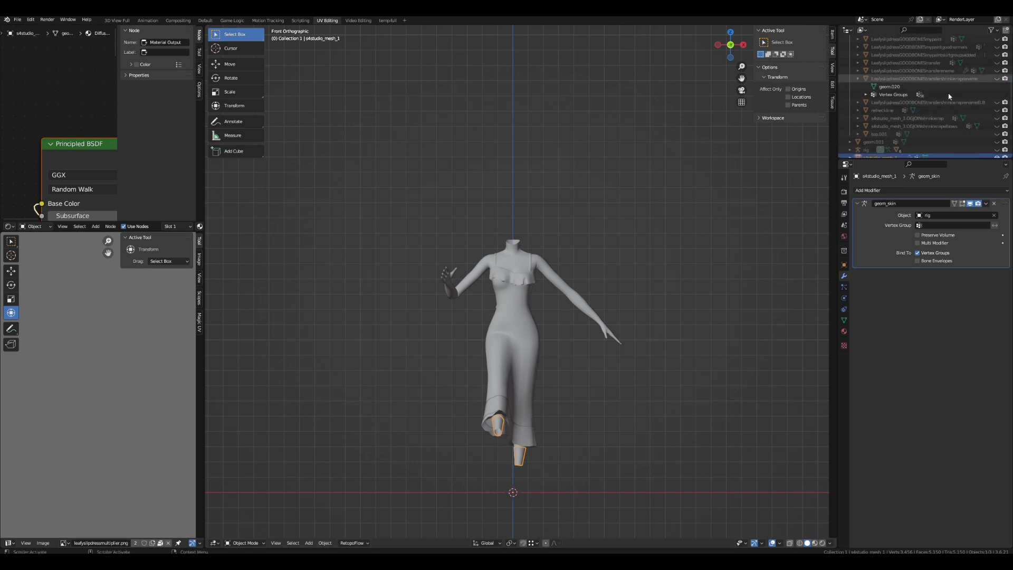
scroll(949, 96, "down", 2)
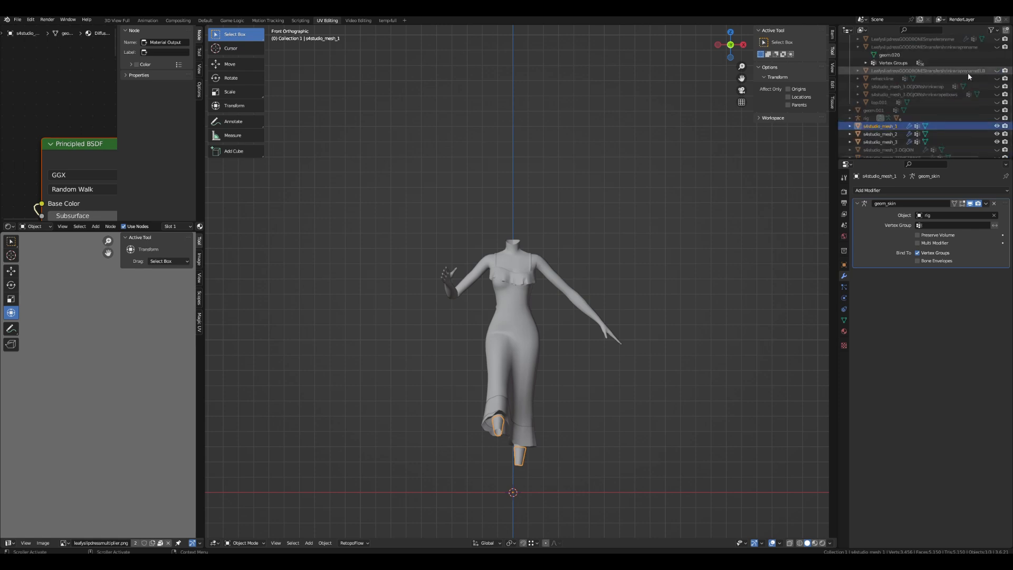
middle_click_drag(610, 248, 590, 227)
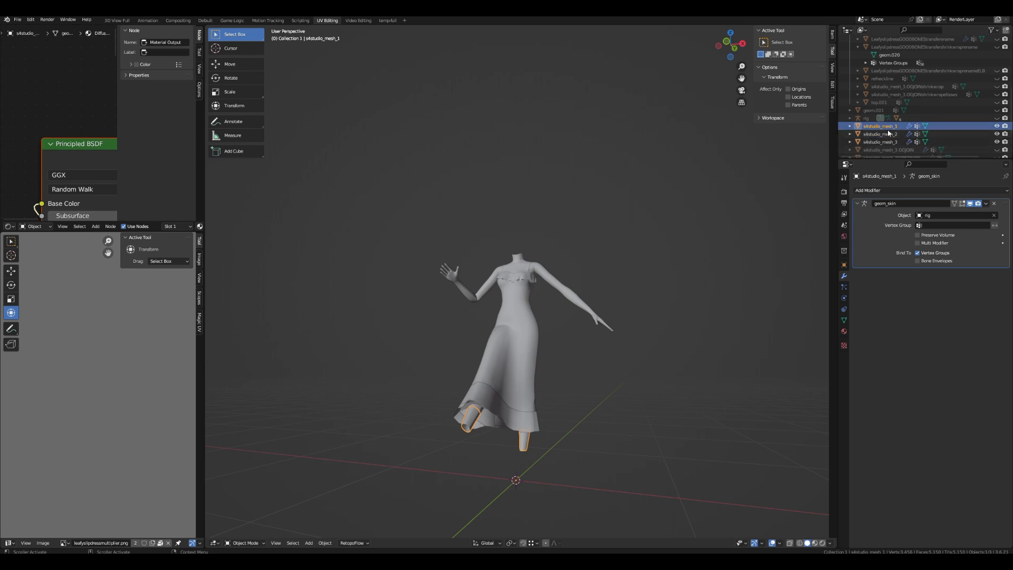
- Hide s4studio_mesh_1, s4studio_mesh_2 and s4studio_mesh_3, and show the joined s4studio_mesh_3.OGJOIN mesh instead
left_click(996, 141)
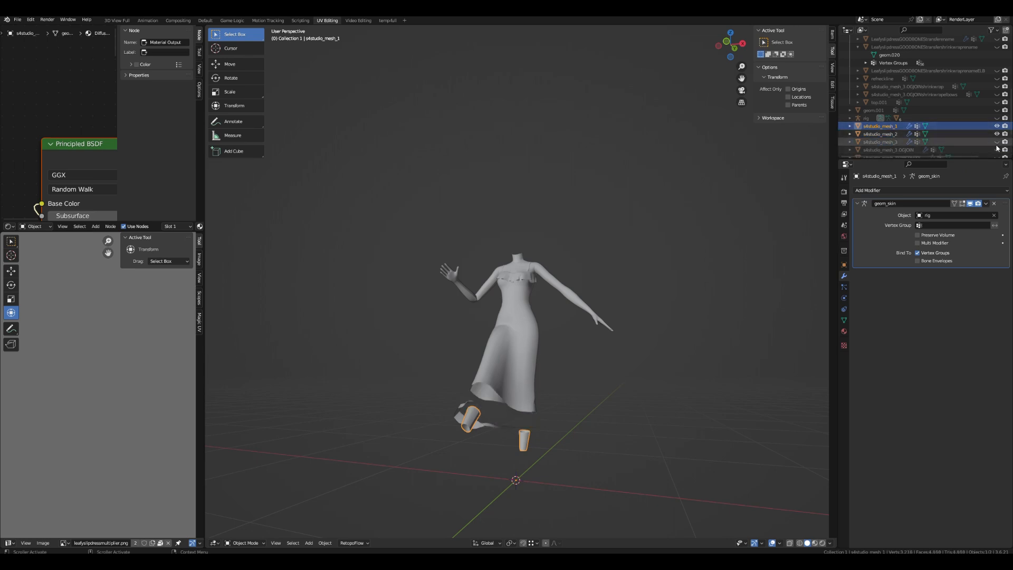
left_click(996, 134)
left_click(996, 126)
left_click(903, 151)
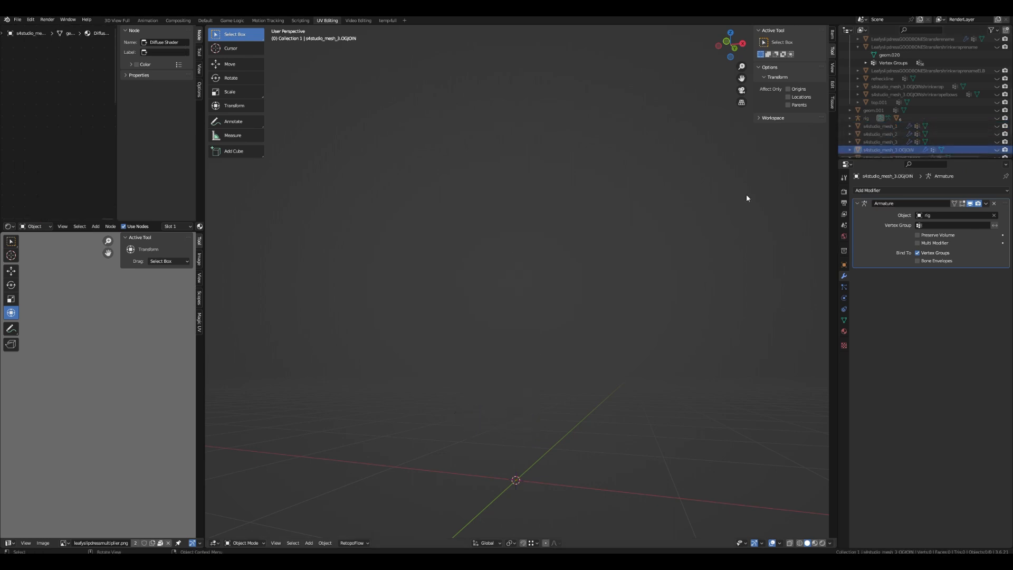
left_click(996, 150)
middle_click_drag(663, 283, 696, 287)
middle_click_drag(677, 240, 575, 327)
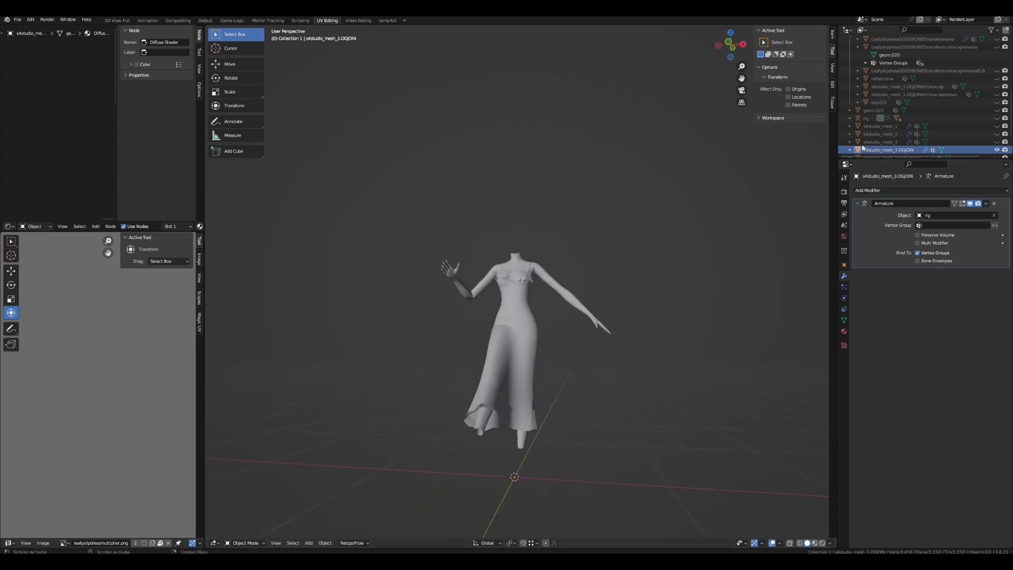
- Make the rig armature visible and active for posing
left_click(866, 117)
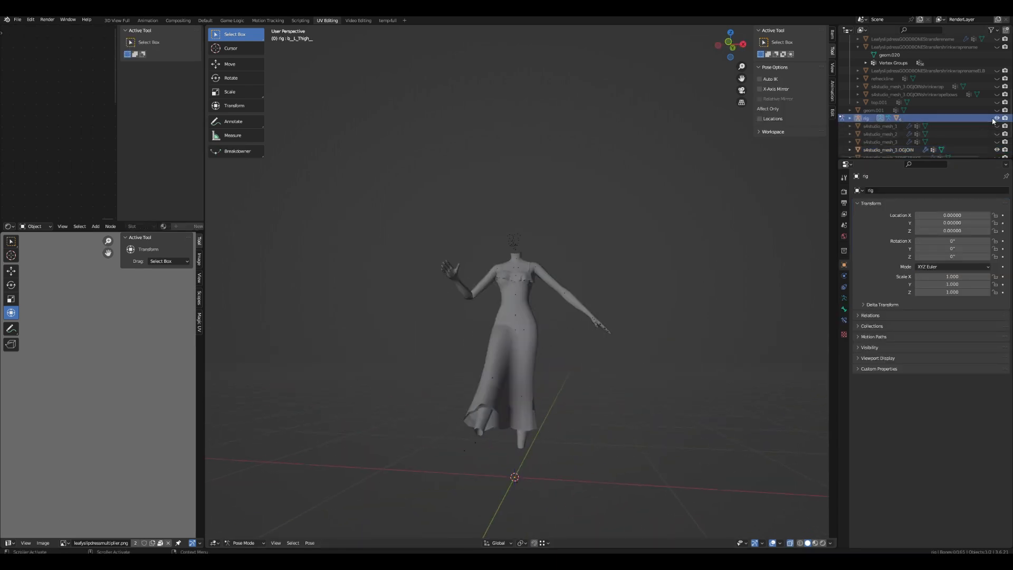
scroll(733, 237, "up", 5)
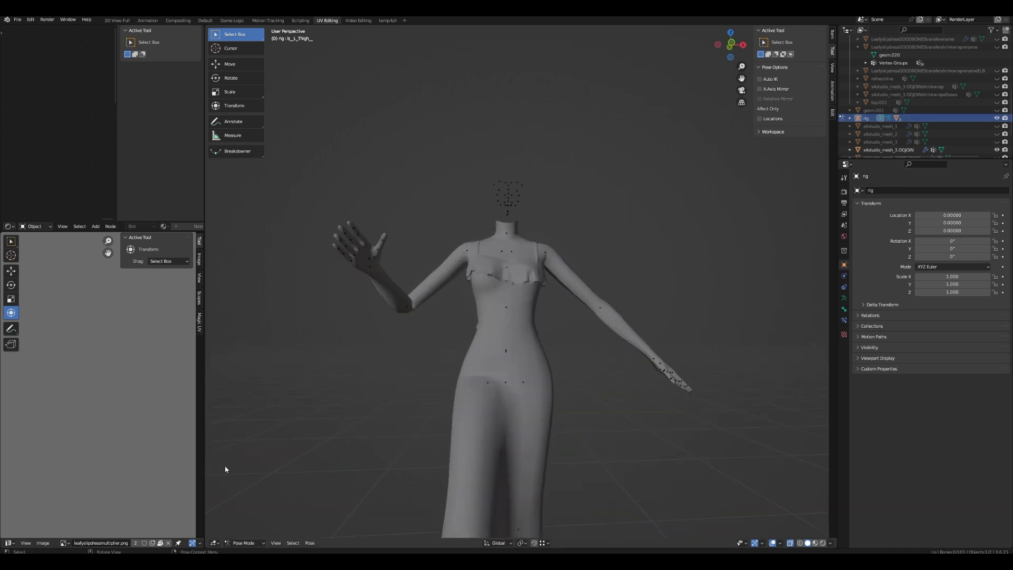
scroll(545, 277, "up", 2)
- Try rotating the left upper arm bone in the front view
left_click(568, 225)
scroll(567, 228, "down", 2)
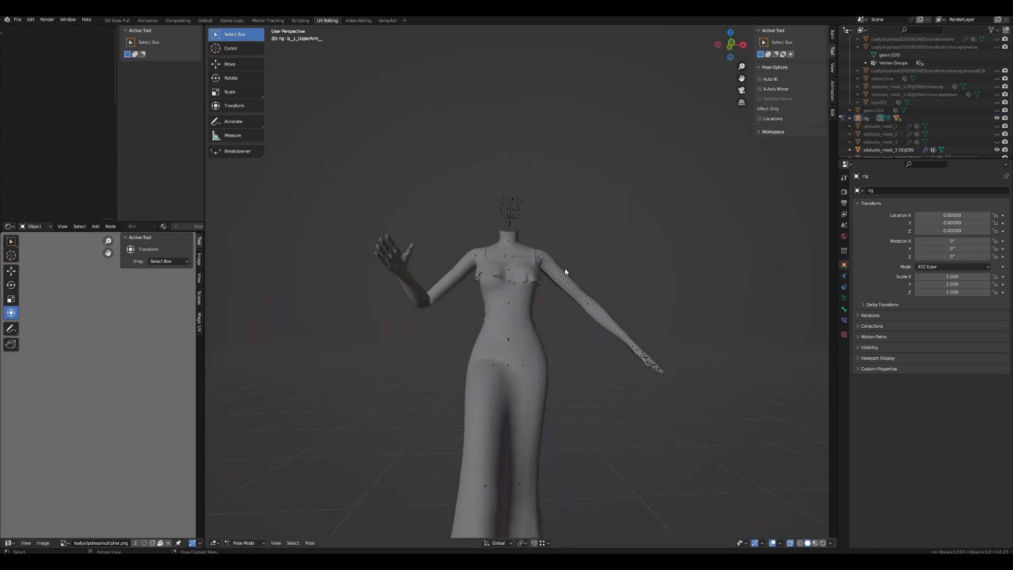
key("r")
key("Escape")
key("KP_1")
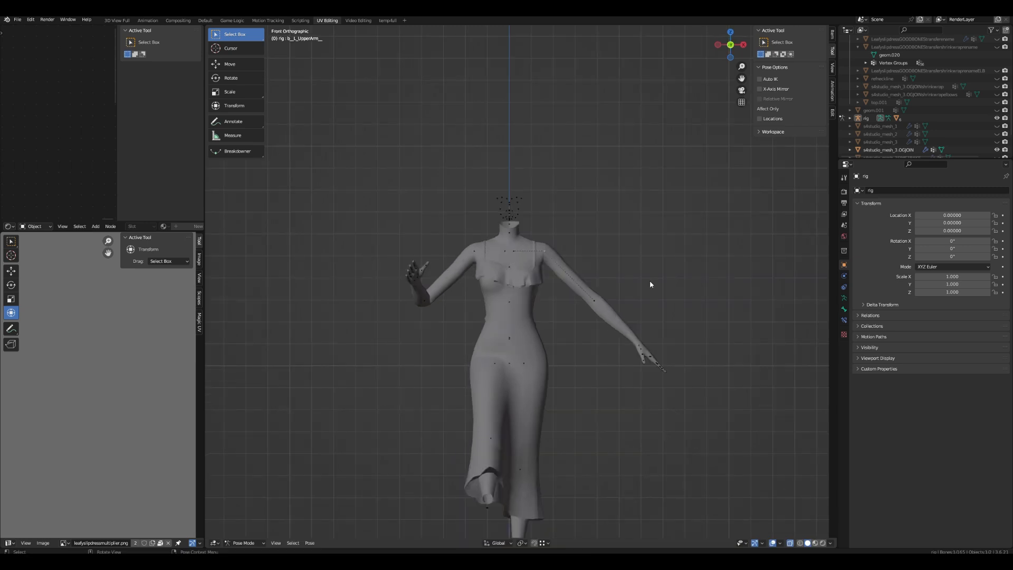
key("r")
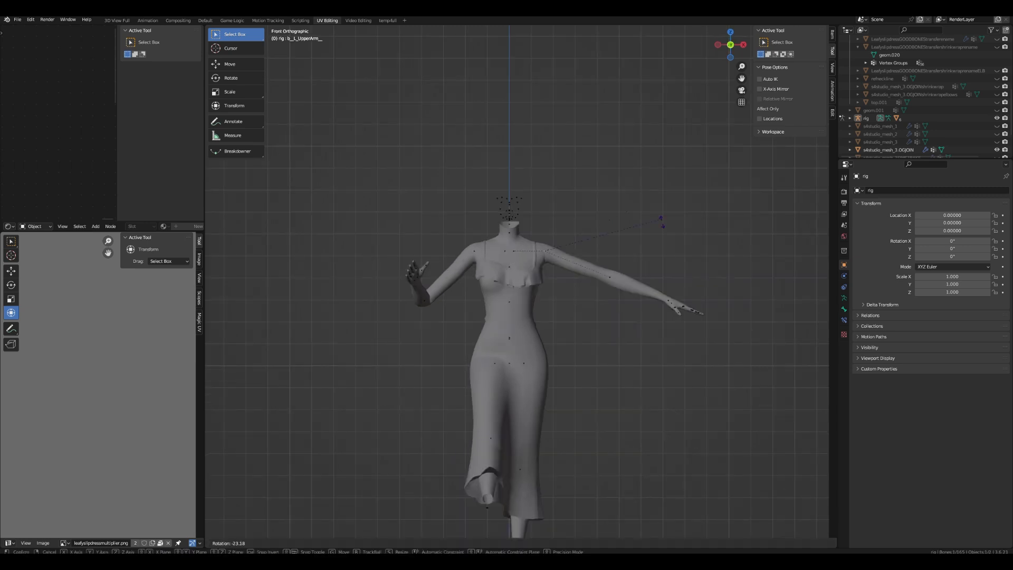
key("Escape")
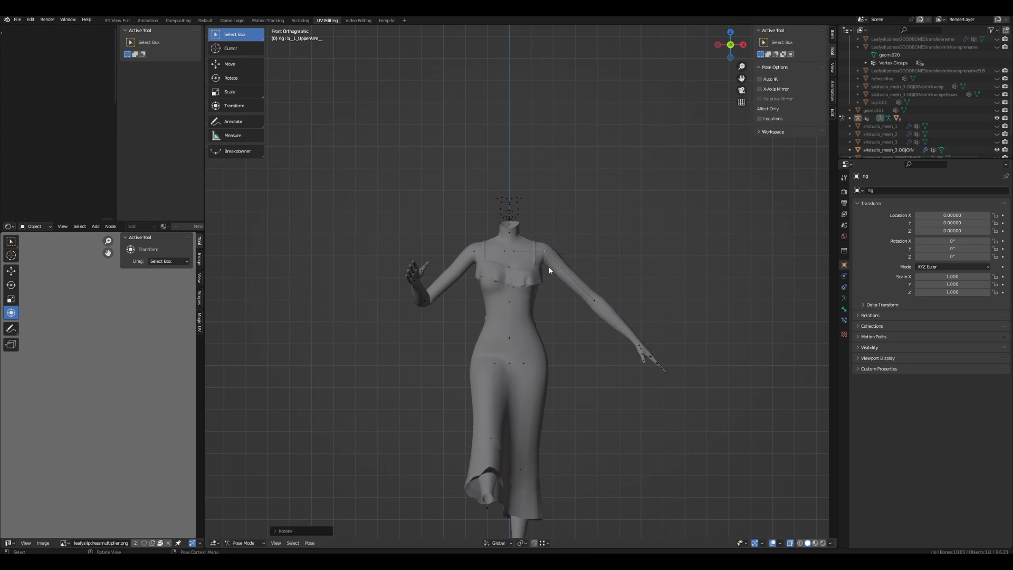
- Rotate the left clavicle bone in the front view to raise the left arm to about horizontal
scroll(558, 264, "up", 3)
left_click(511, 239)
key("r")
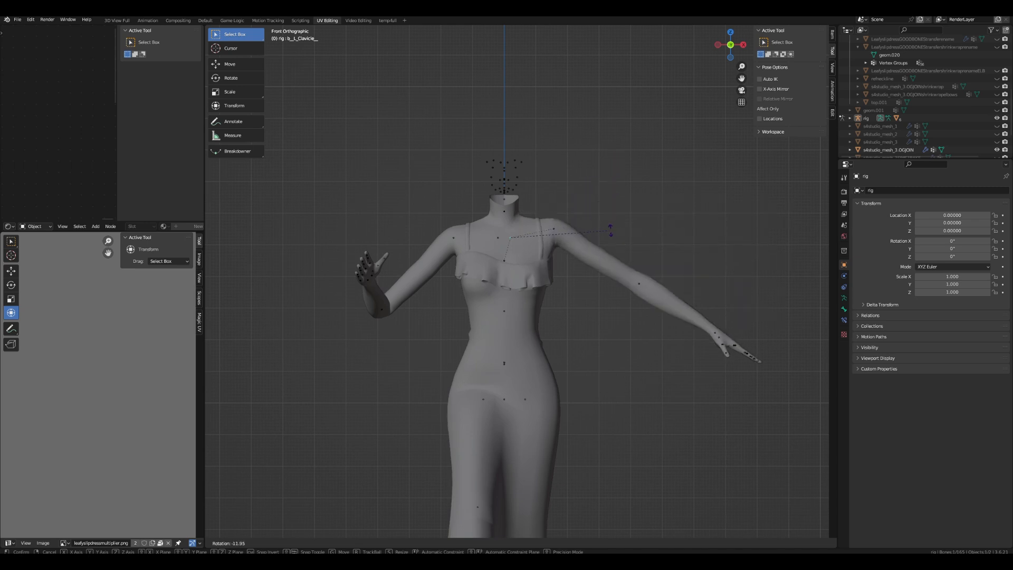
left_click(609, 232)
scroll(582, 306, "down", 3)
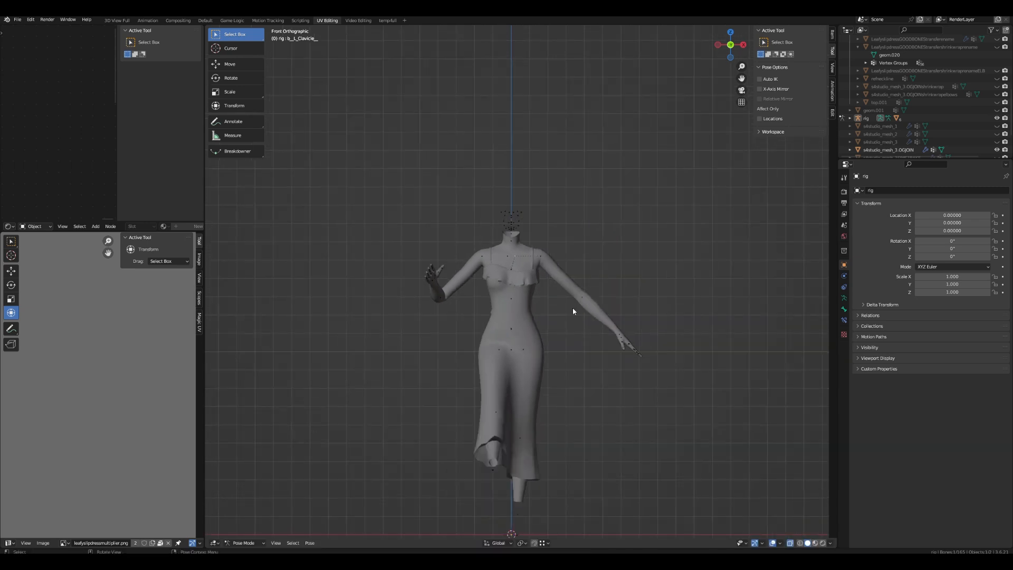
scroll(545, 338, "up", 2)
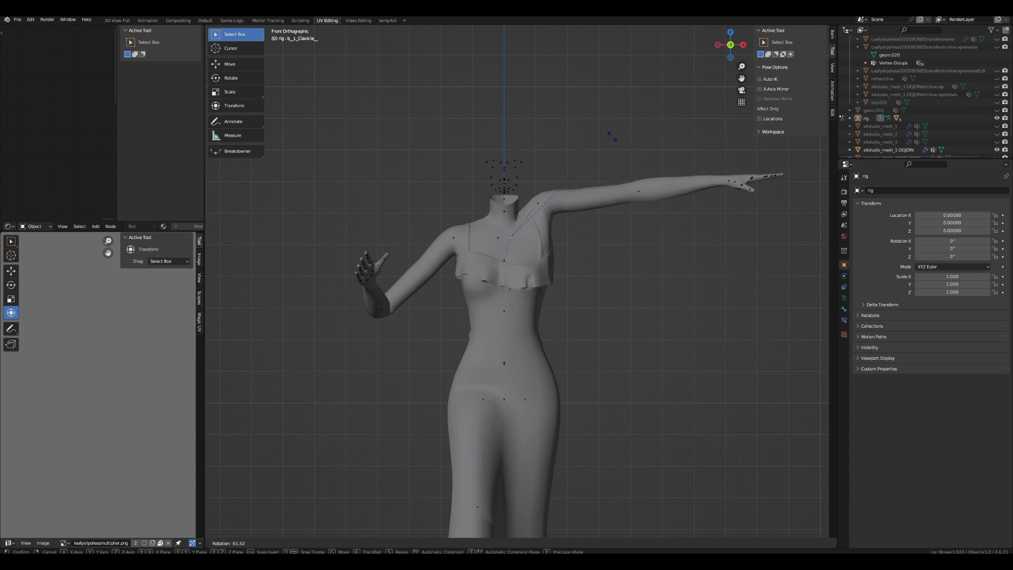
left_click(621, 160)
- Try rotating the right elbow and right forearm bones from a side angle
left_click(382, 311)
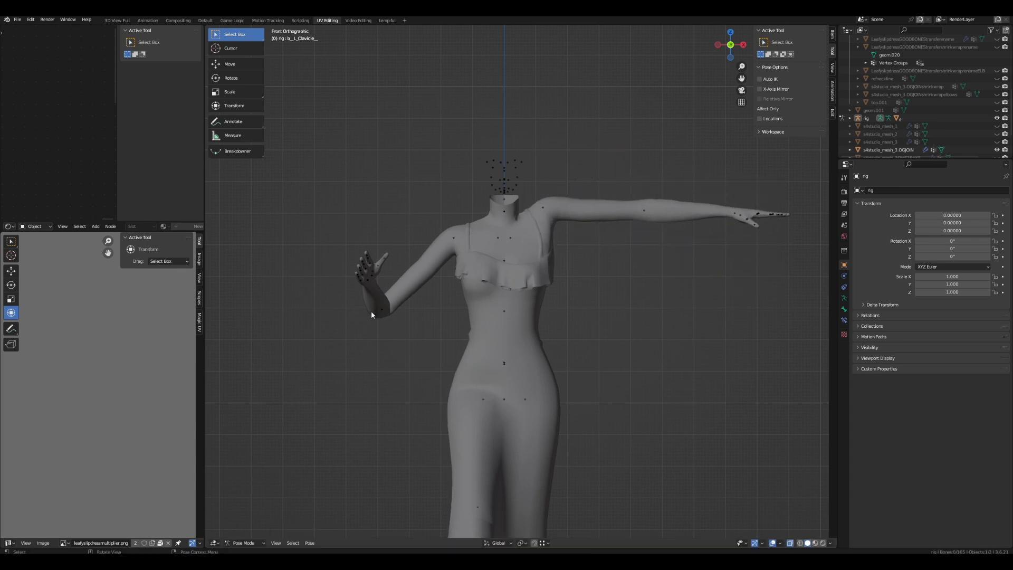
middle_click_drag(382, 311, 505, 328)
key("r")
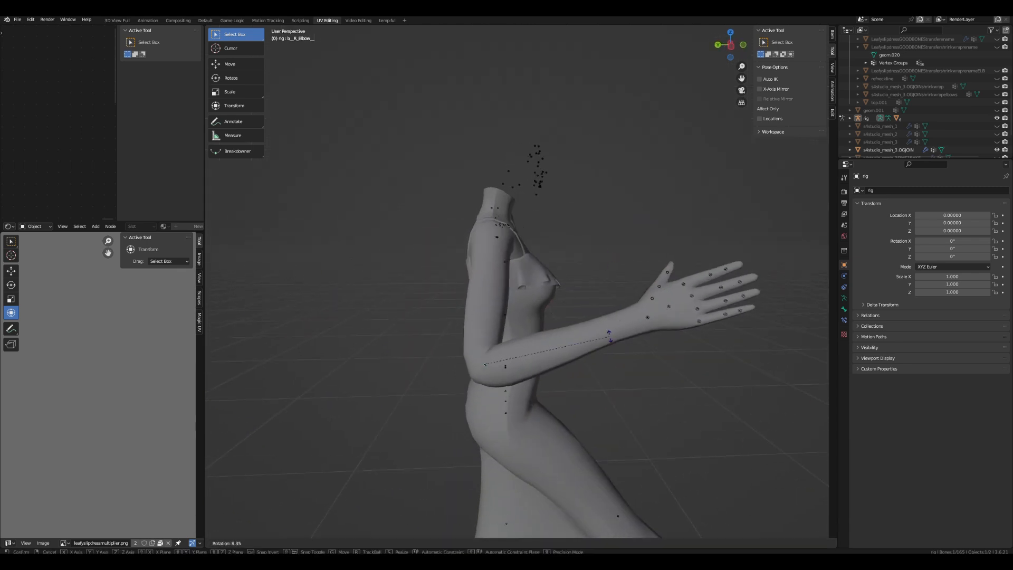
left_click(609, 334)
left_click(480, 366)
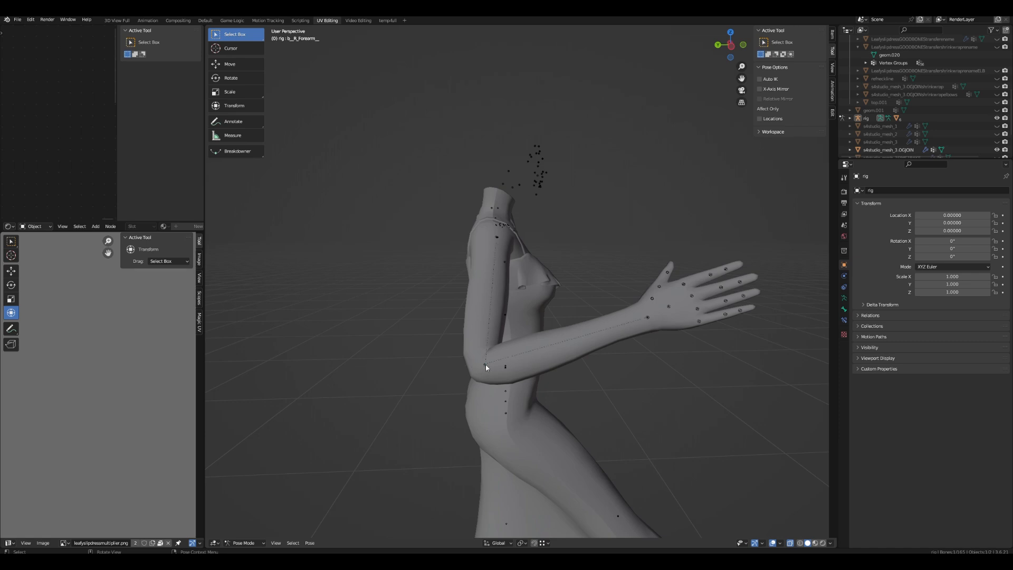
key("r")
left_click(642, 343)
- Rotate the right thigh bone in the right orthographic view so the bent leg points straight down
scroll(642, 342, "down", 4)
middle_click_drag(642, 343, 541, 353)
left_click(498, 341)
key("KP_5")
key("KP_3")
key("r")
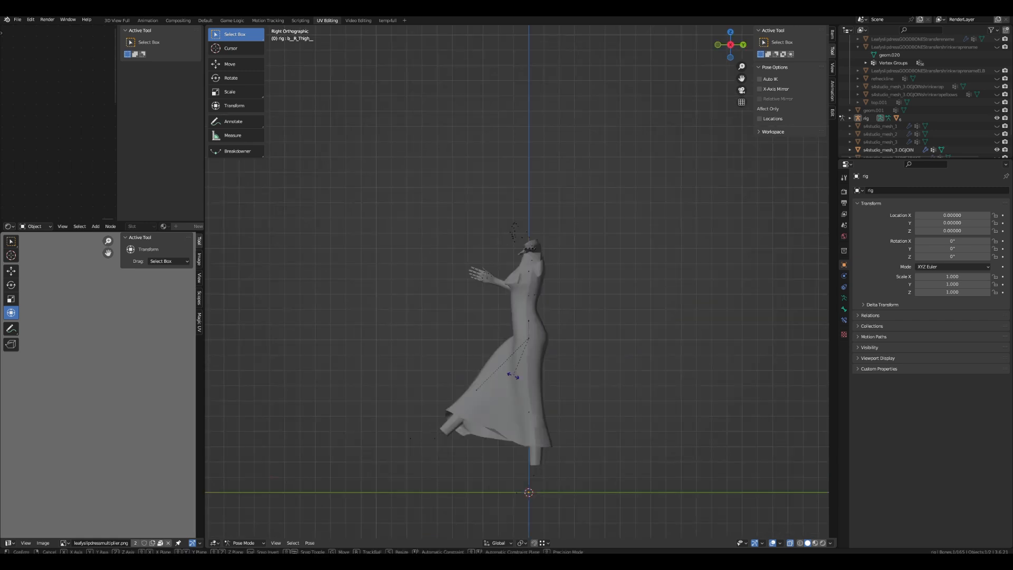
left_click(558, 411)
middle_click_drag(558, 411, 564, 408)
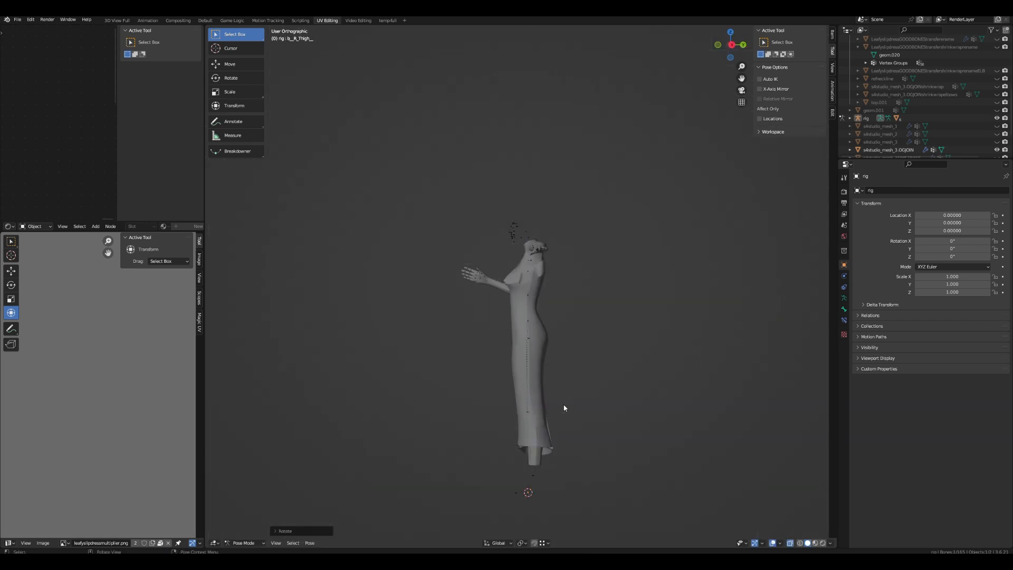
- Rotate the right and left thigh bones outward in the front view to spread the legs into a split
key("KP_1")
key("r")
left_click(487, 364)
left_click(526, 343)
key("r")
left_click(592, 301)
middle_click_drag(592, 302, 685, 361)
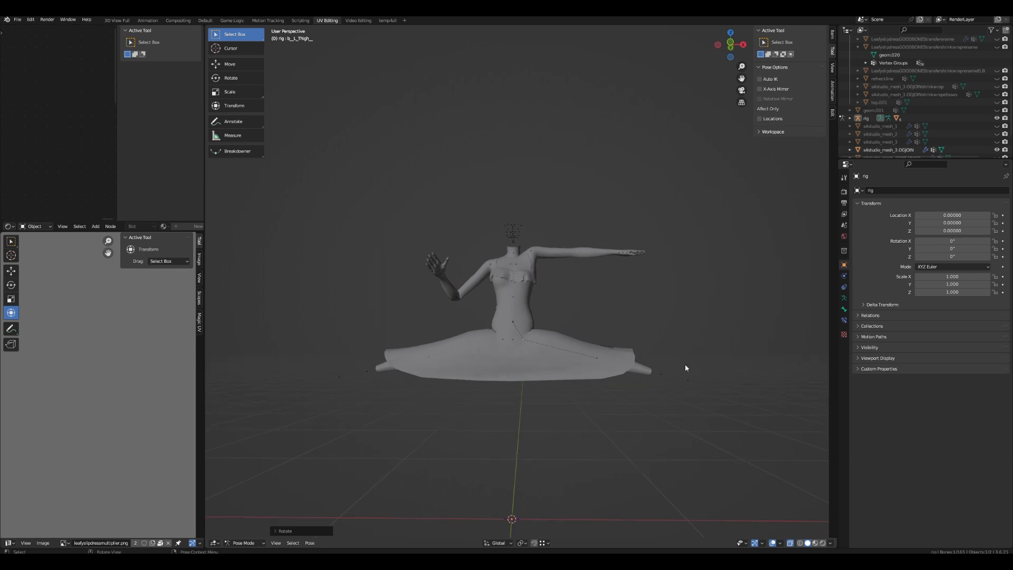
- Try rotating the left thigh bone out of the split to test how the skirt deforms
scroll(650, 393, "up", 2)
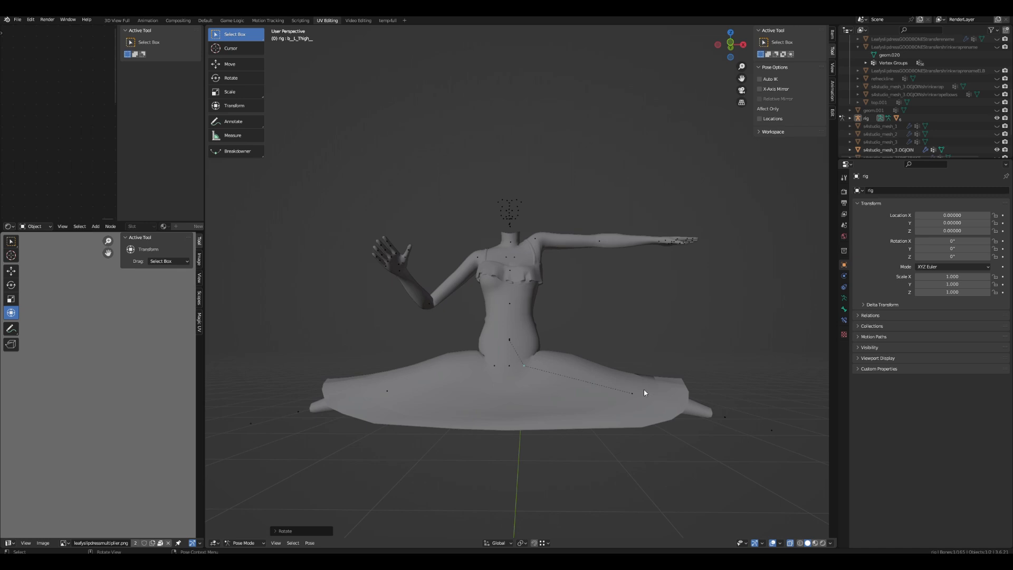
key("r")
left_click(647, 420)
scroll(568, 362, "down", 3)
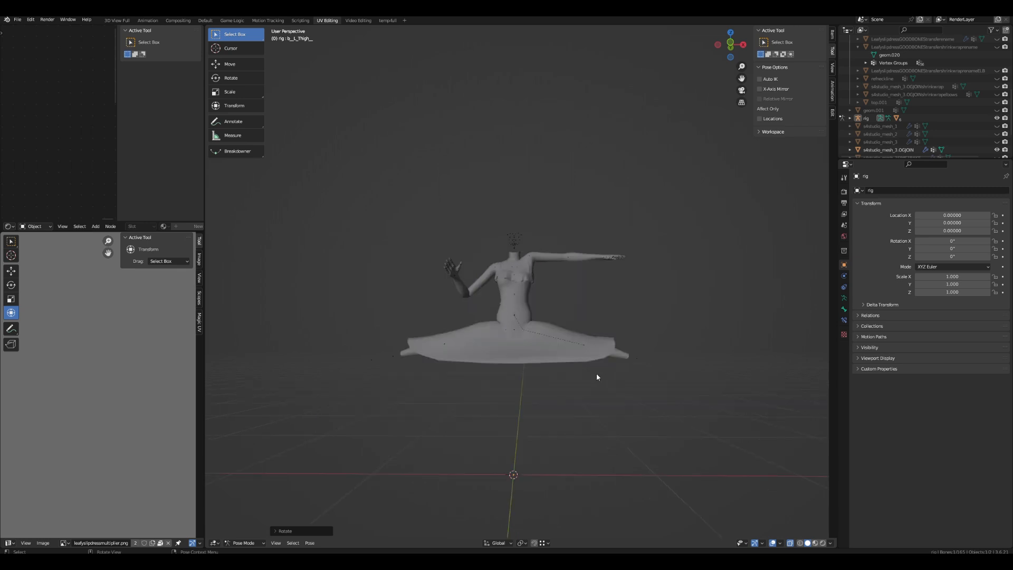
key("KP_3")
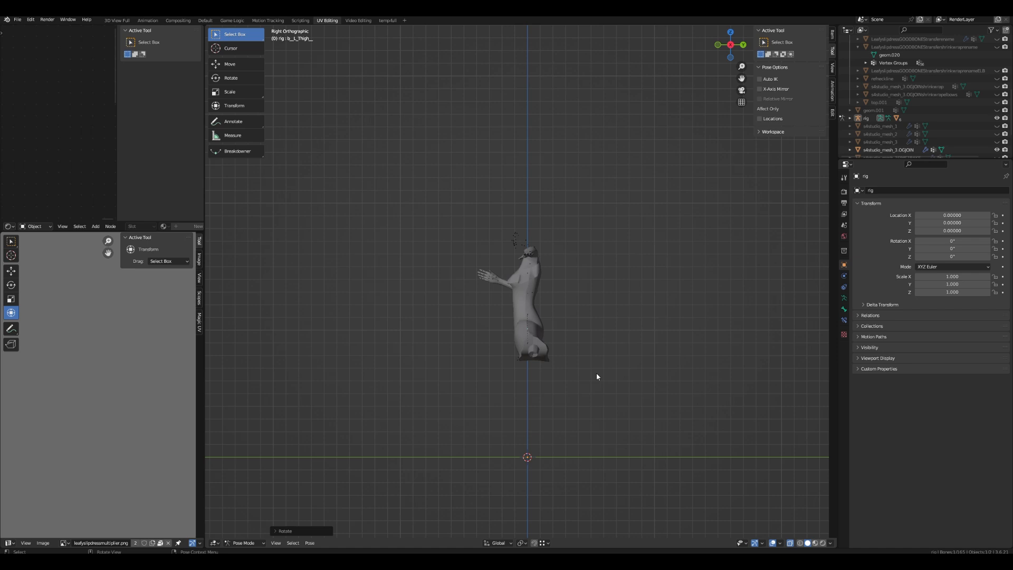
middle_click_drag(597, 376, 592, 379)
key("KP_1")
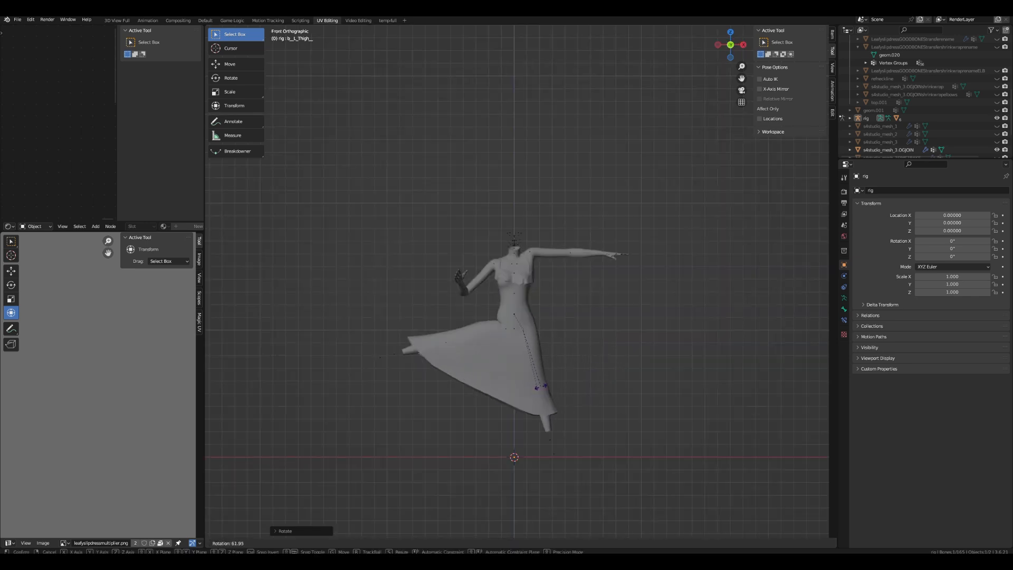
middle_click_drag(529, 386, 608, 371)
- Rotate the left thigh bone in the right orthographic view to bring the left leg down to vertical
key("KP_5")
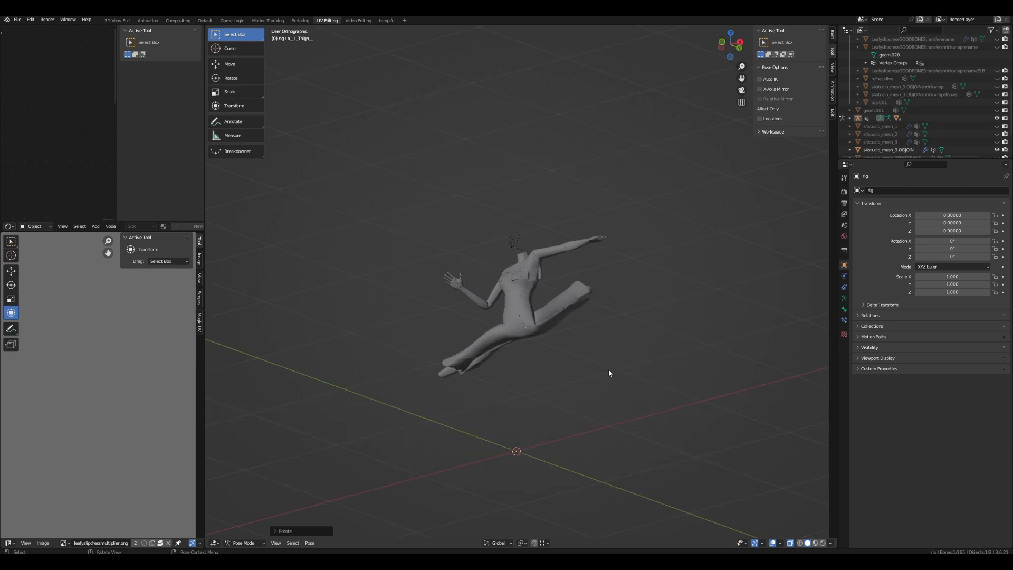
key("KP_3")
key("r")
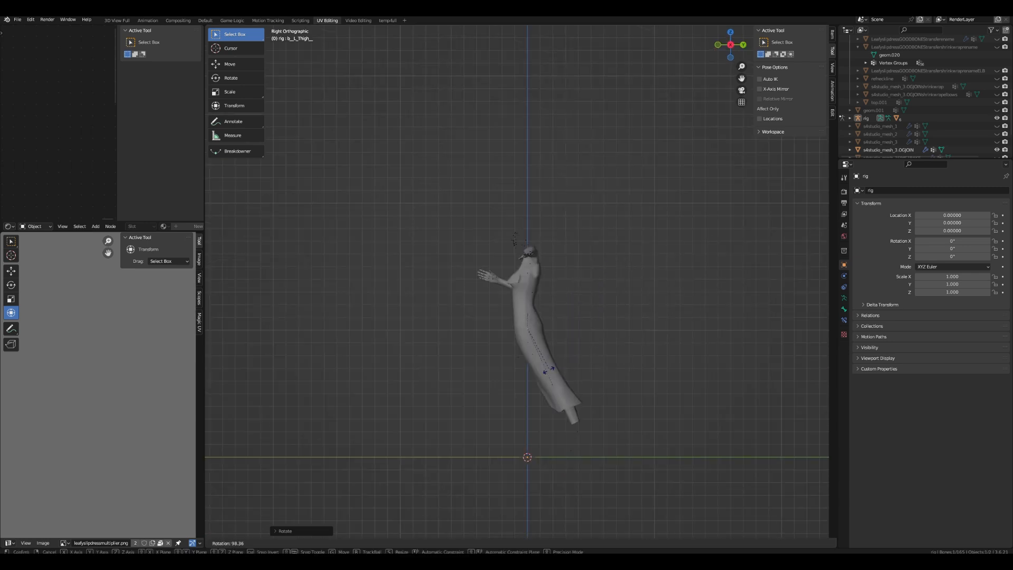
left_click(530, 409)
- Rotate the right thigh bone down from the split and straighten it to vertical in the front view
middle_click_drag(472, 383, 578, 378)
left_click(508, 336)
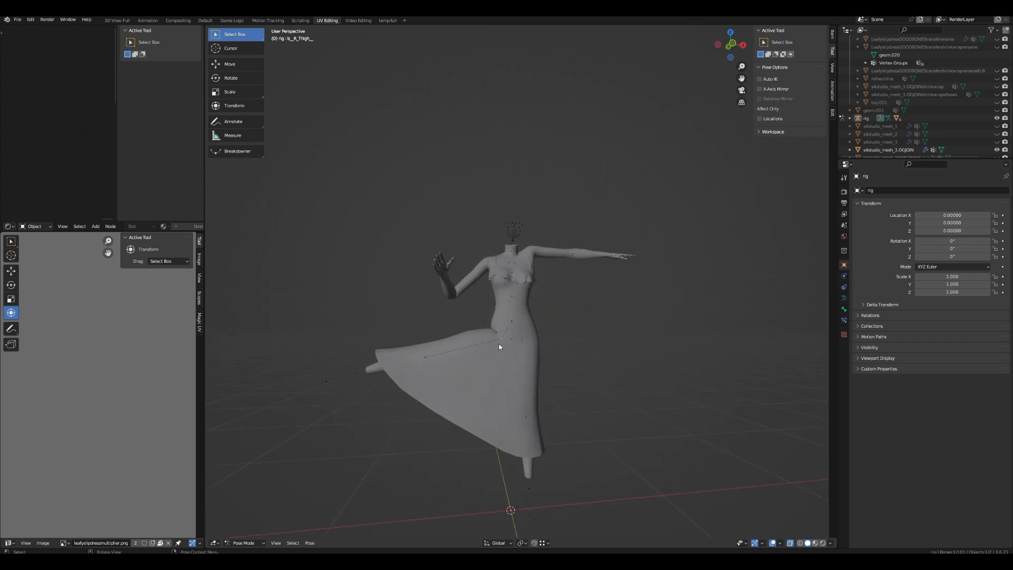
key("r")
left_click(483, 463)
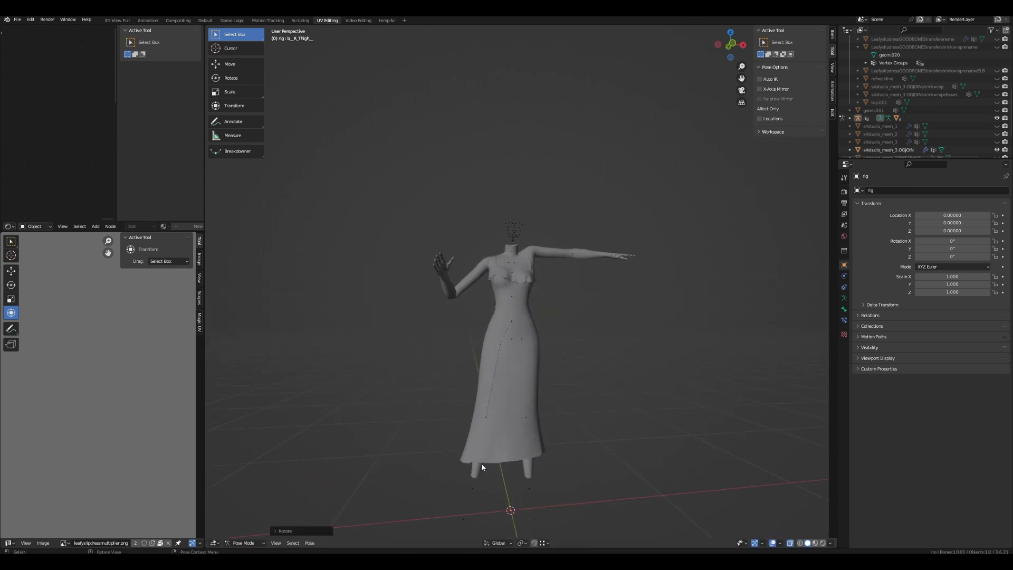
key("KP_1")
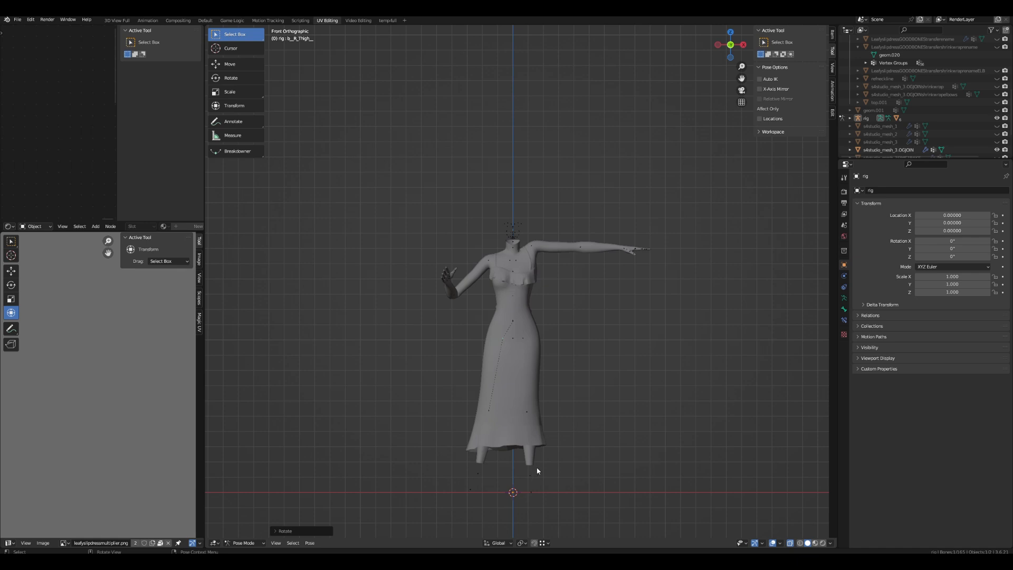
key("r")
left_click(568, 472)
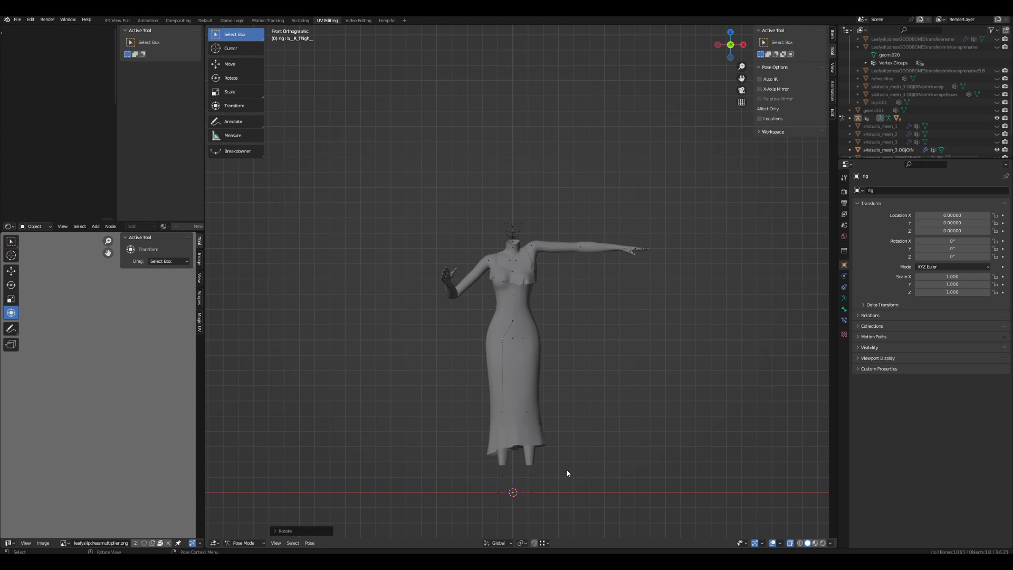
- Rotate the left clavicle bone downward in two passes in the front view to lower the left arm
scroll(555, 419, "up", 3)
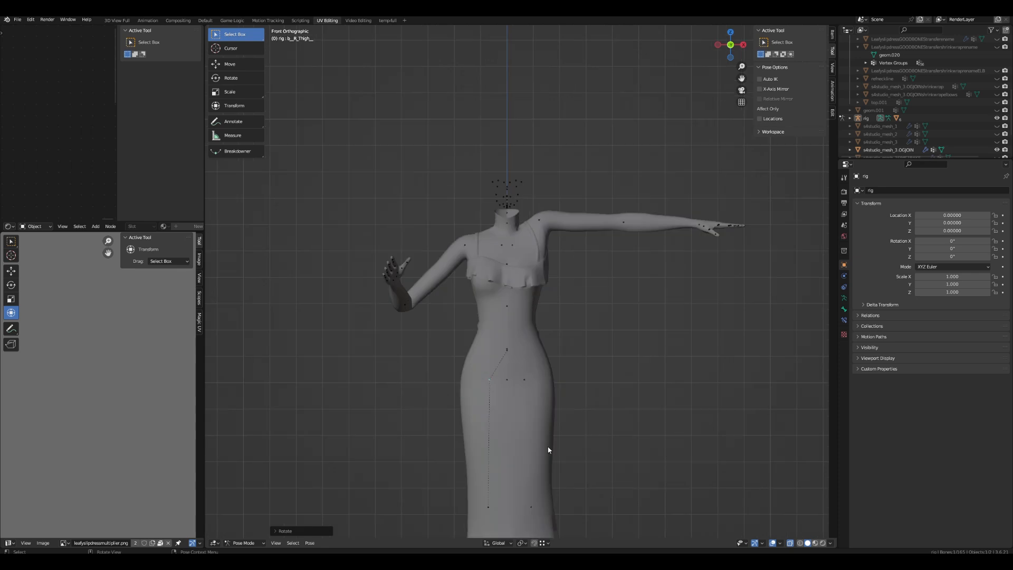
left_click(516, 250)
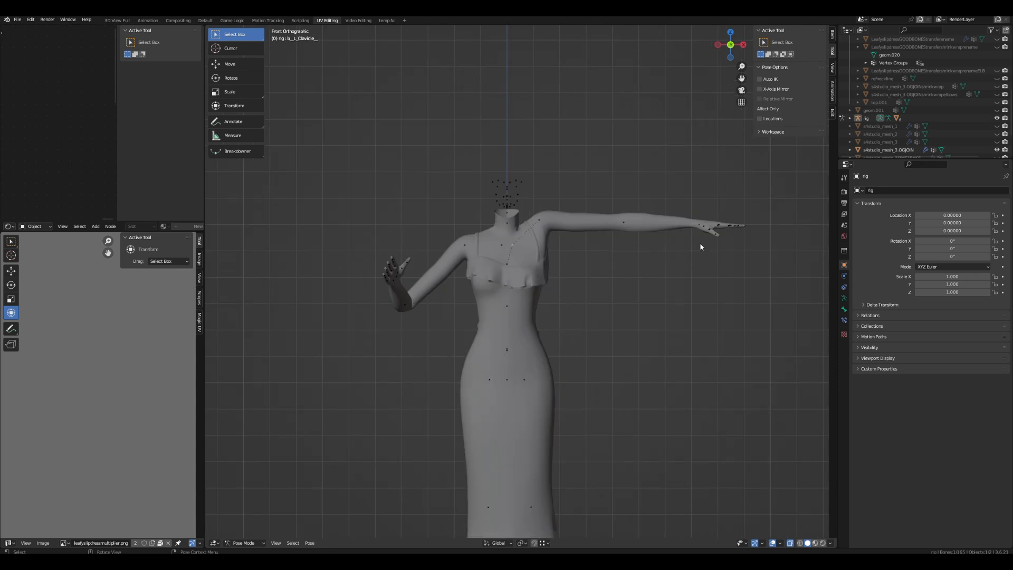
key("r")
left_click(667, 356)
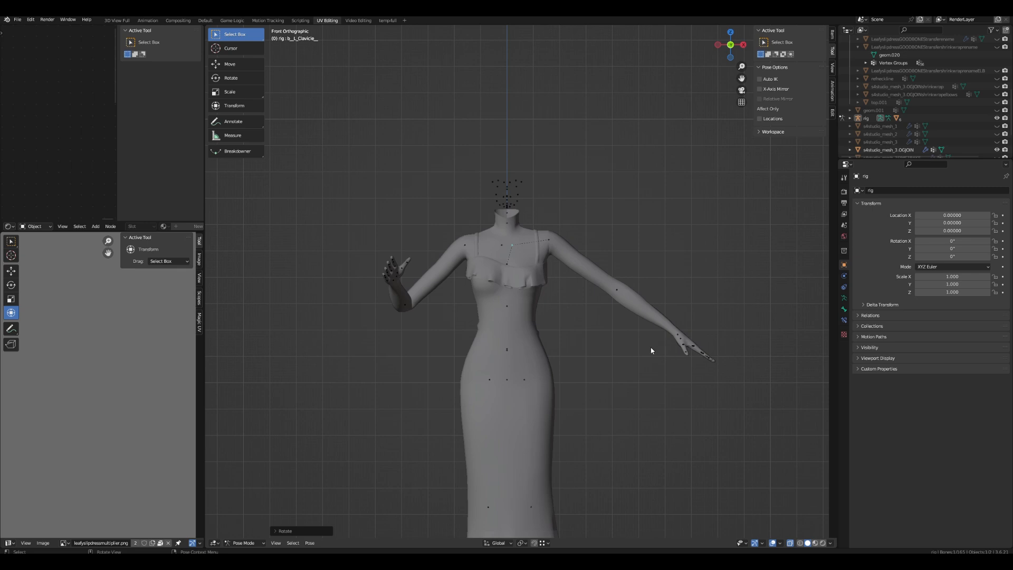
scroll(649, 349, "down", 2)
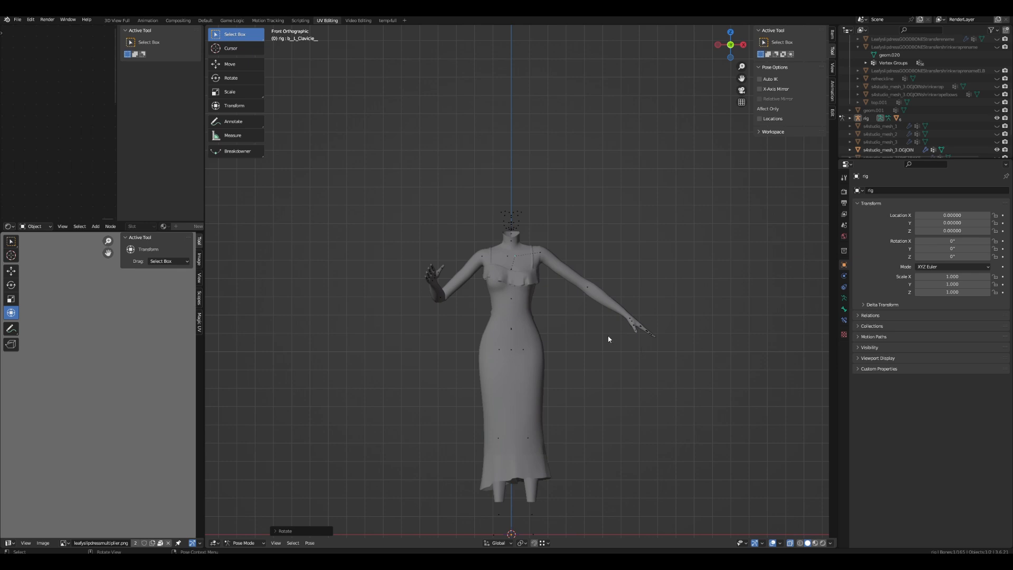
scroll(608, 339, "up", 2)
key("r")
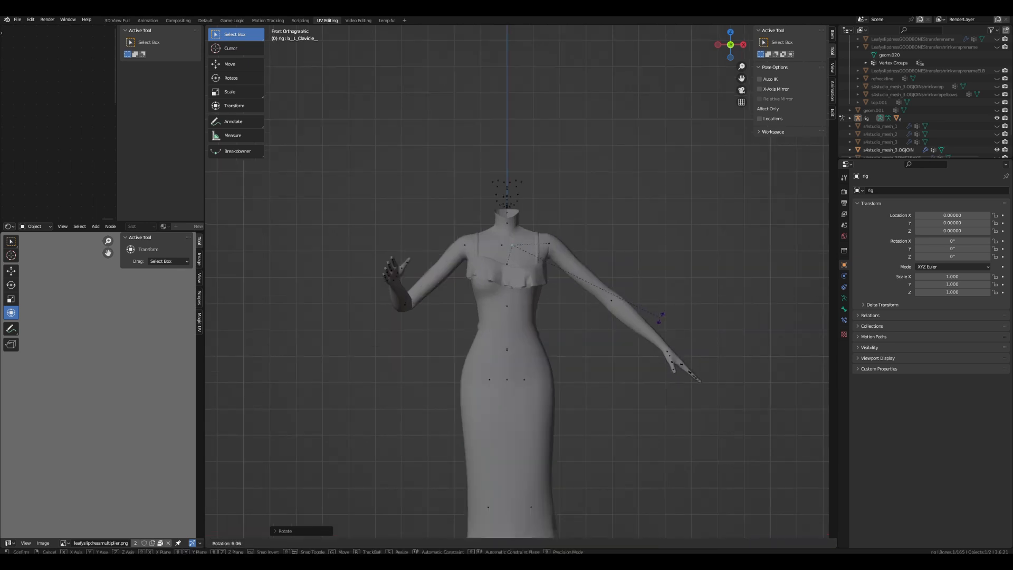
left_click(661, 318)
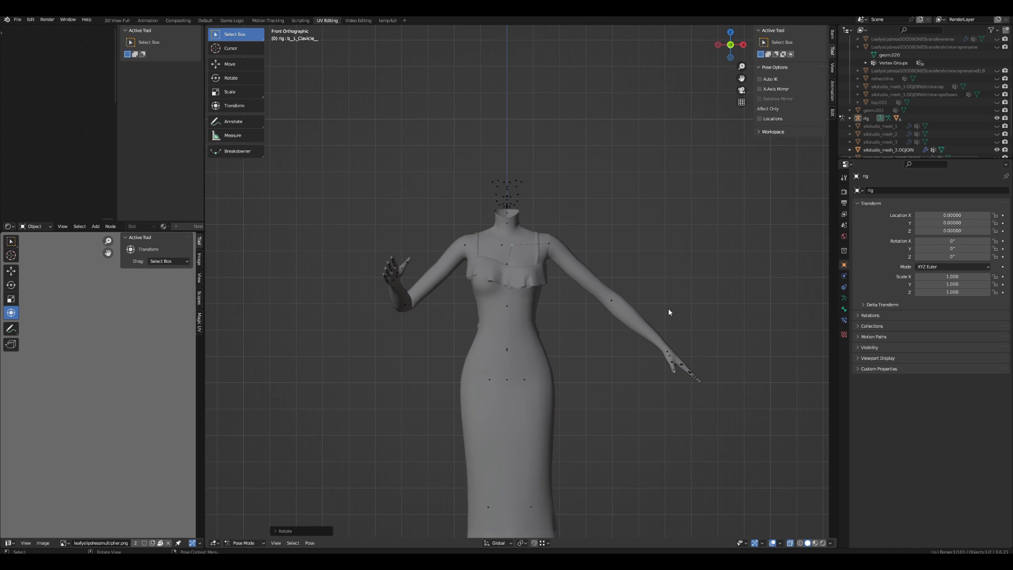
- Put the s4studio_mesh_3.OGJOIN mesh into Weight Paint mode and set the Draw brush weight to 1.000
middle_click_drag(665, 319, 354, 470)
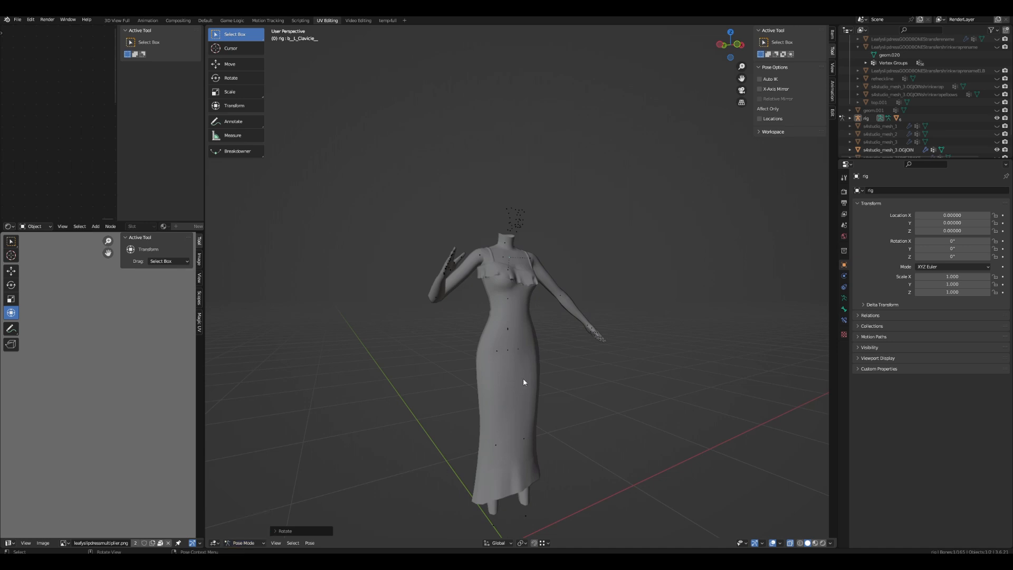
left_click(886, 150)
left_click(244, 543)
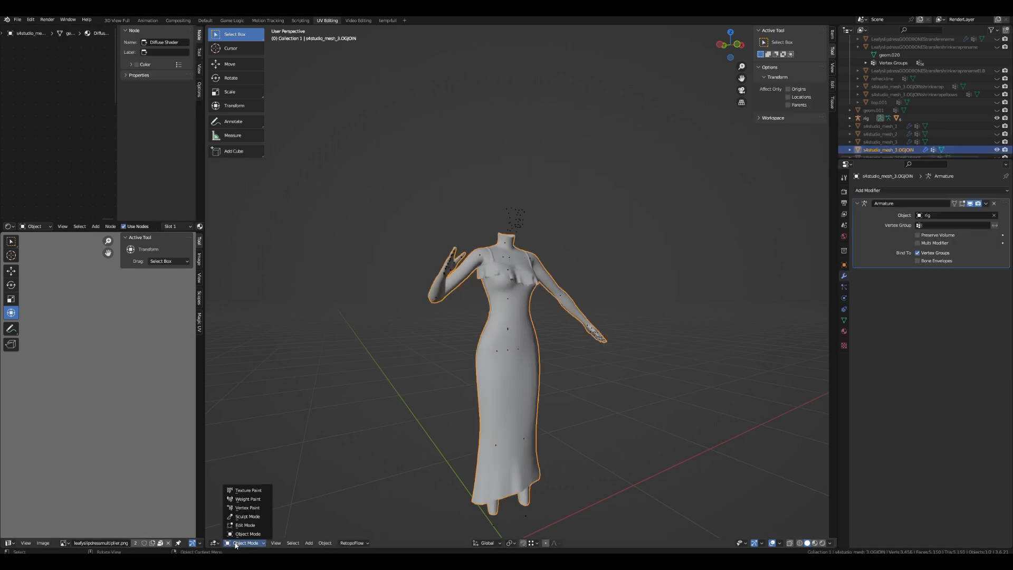
left_click(247, 498)
middle_click_drag(350, 474, 471, 431)
scroll(471, 432, "down", 3)
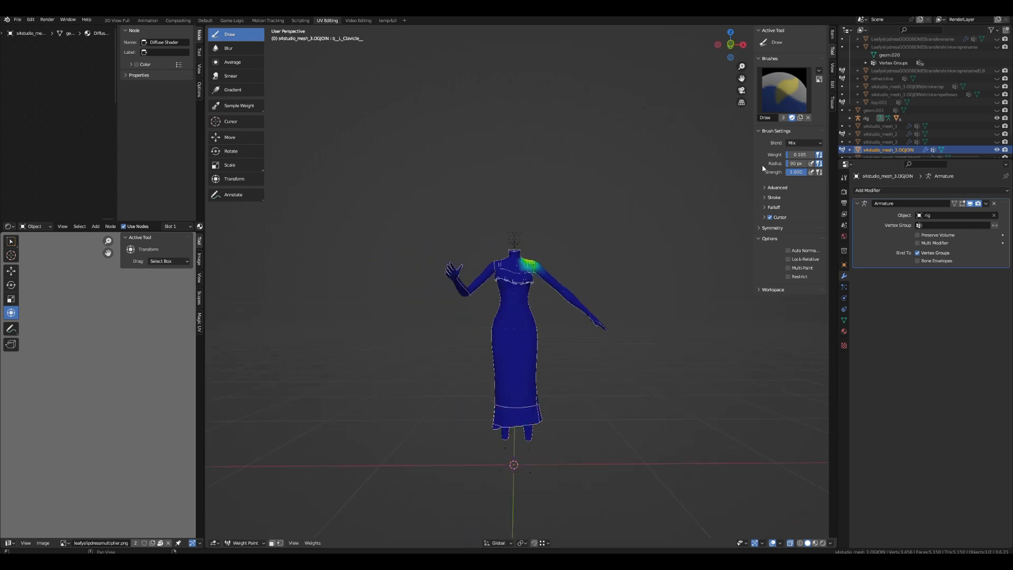
scroll(514, 342, "up", 3)
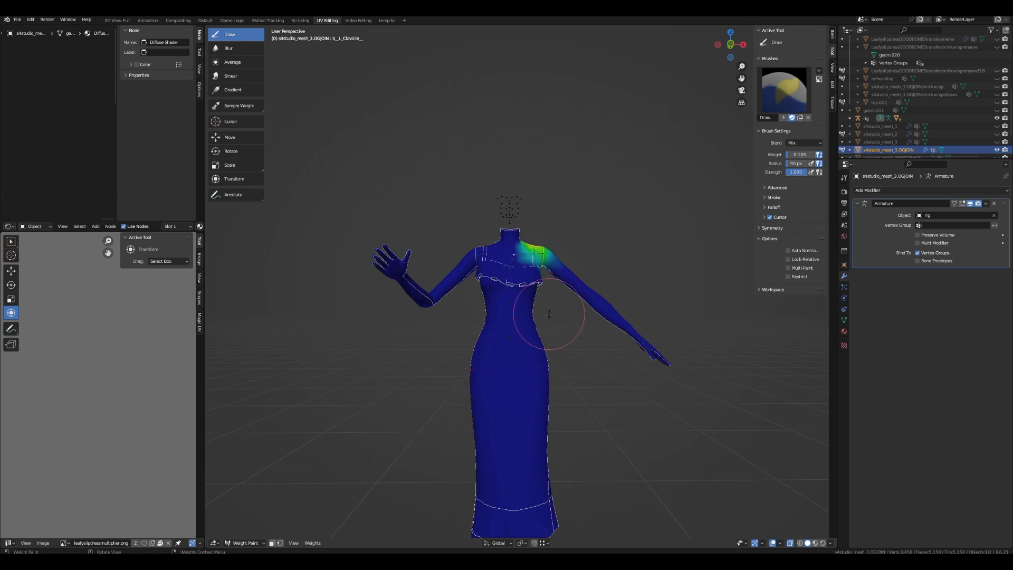
mouse_move(797, 156)
left_mouse_down()
mouse_move(781, 156)
mouse_move(818, 156)
left_mouse_up()
- Try painting full left clavicle weight over the dress from the waist down to the hem and legs
left_click_drag(549, 357, 537, 361)
middle_click_drag(582, 373, 538, 373)
mouse_move(538, 373)
left_mouse_down()
mouse_move(530, 425)
mouse_move(534, 295)
left_mouse_up()
middle_click_drag(534, 295, 507, 342)
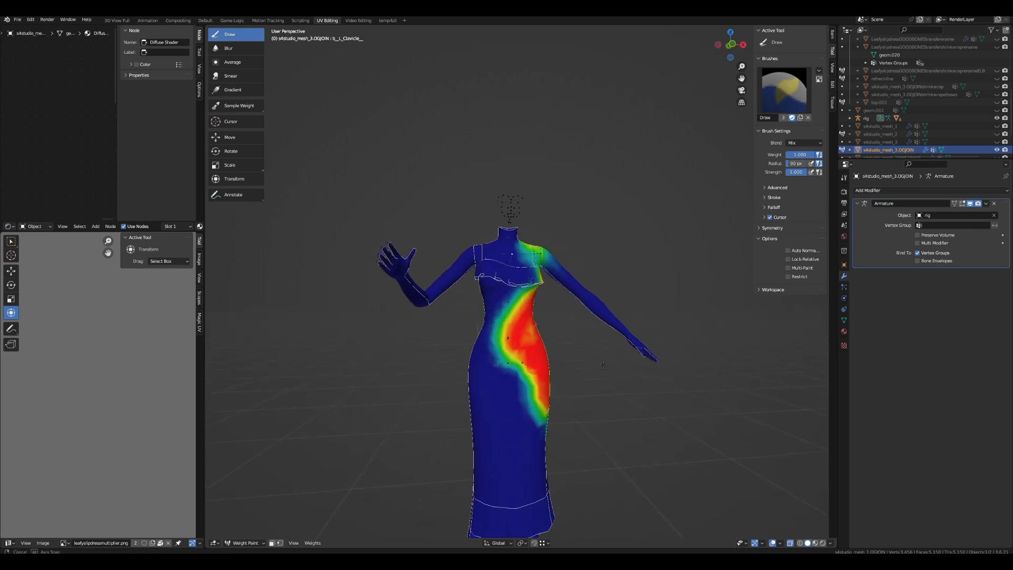
mouse_move(507, 364)
left_mouse_down()
mouse_move(479, 357)
mouse_move(488, 391)
mouse_move(515, 393)
mouse_move(552, 490)
left_mouse_up()
scroll(552, 490, "down", 3)
mouse_move(543, 426)
left_mouse_down()
mouse_move(486, 399)
mouse_move(534, 377)
mouse_move(511, 364)
mouse_move(553, 388)
left_mouse_up()
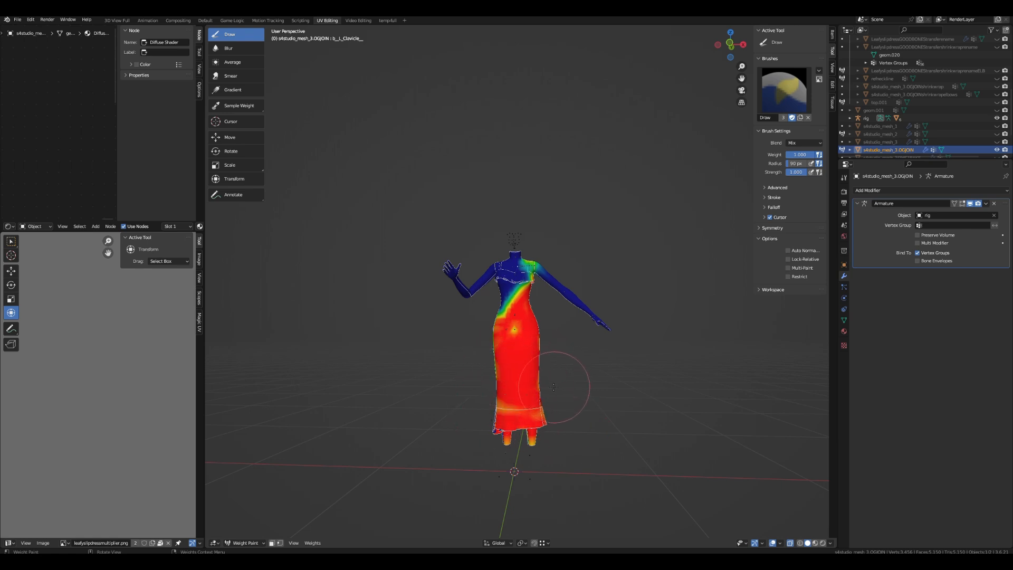
- Undo all the test weight strokes on the dress and the switch to Weight Paint mode
key("ctrl+z")
key("ctrl+z")
key("ctrl+z")
key("ctrl+z")
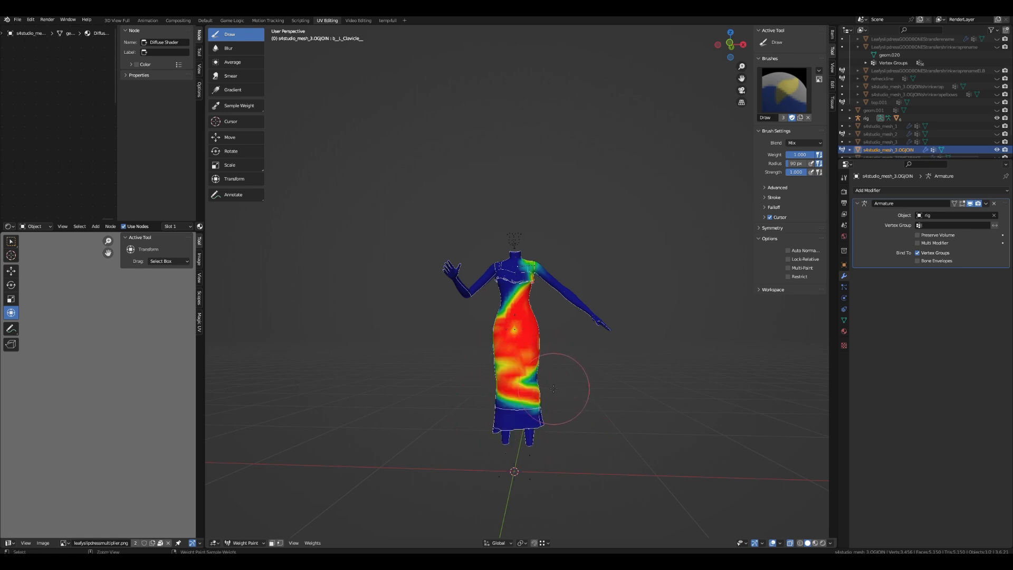
key("ctrl+z")
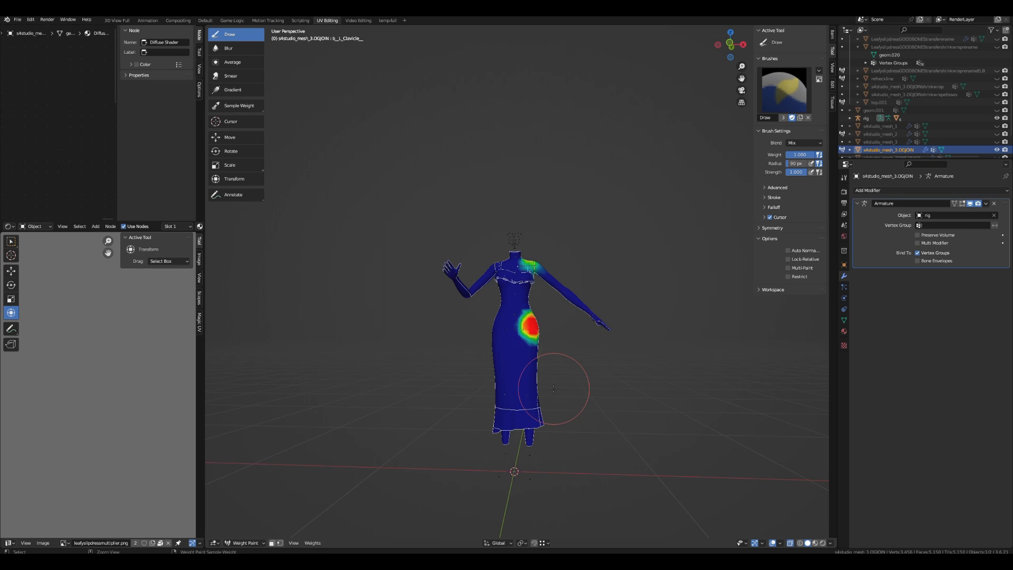
key("ctrl+z")
key("ctrl+z")
key("ctrl+z")
key("ctrl+z")
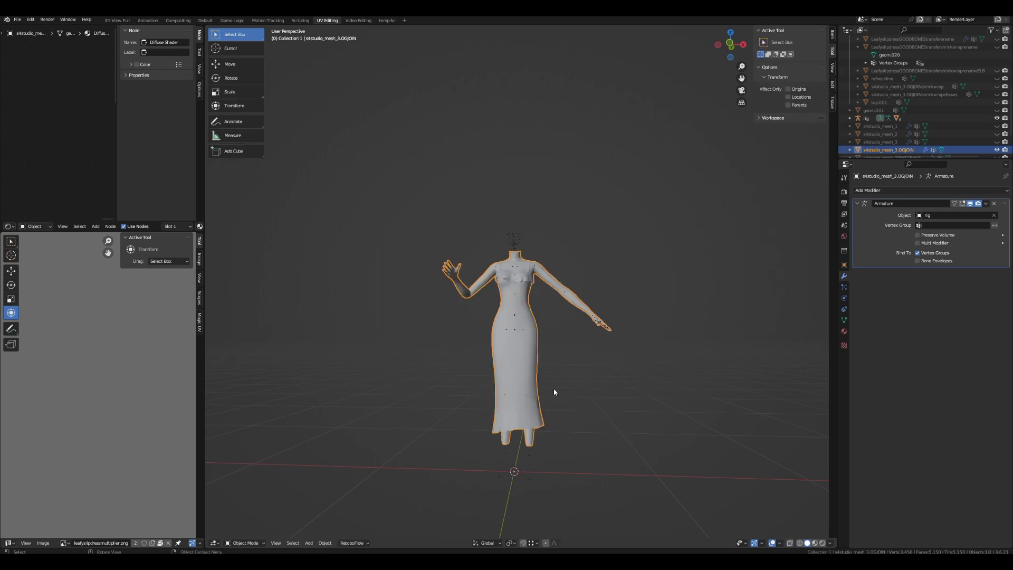
- Return the joined dress mesh to Weight Paint mode
left_click(244, 543)
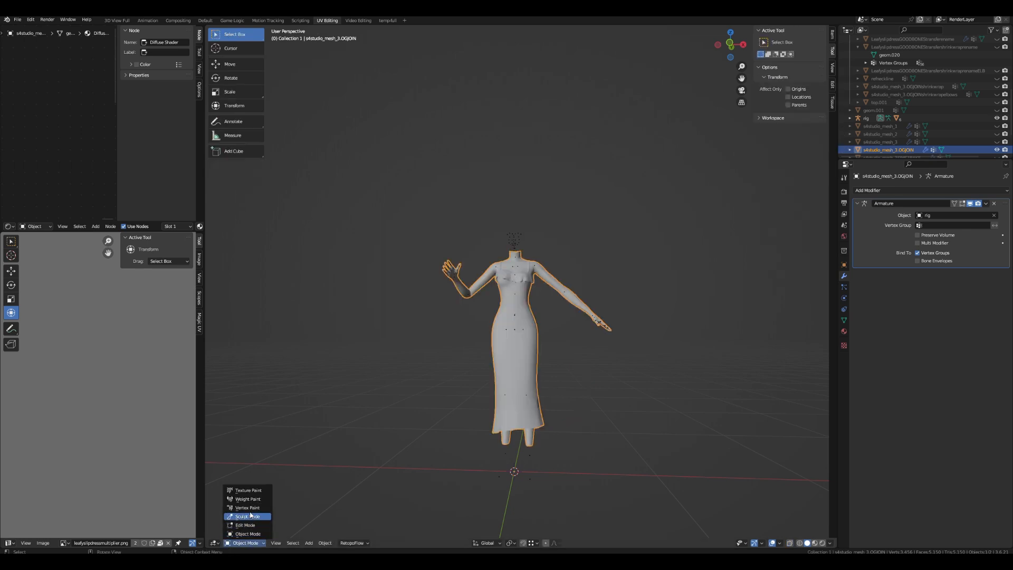
left_click(248, 499)
scroll(649, 355, "up", 3)
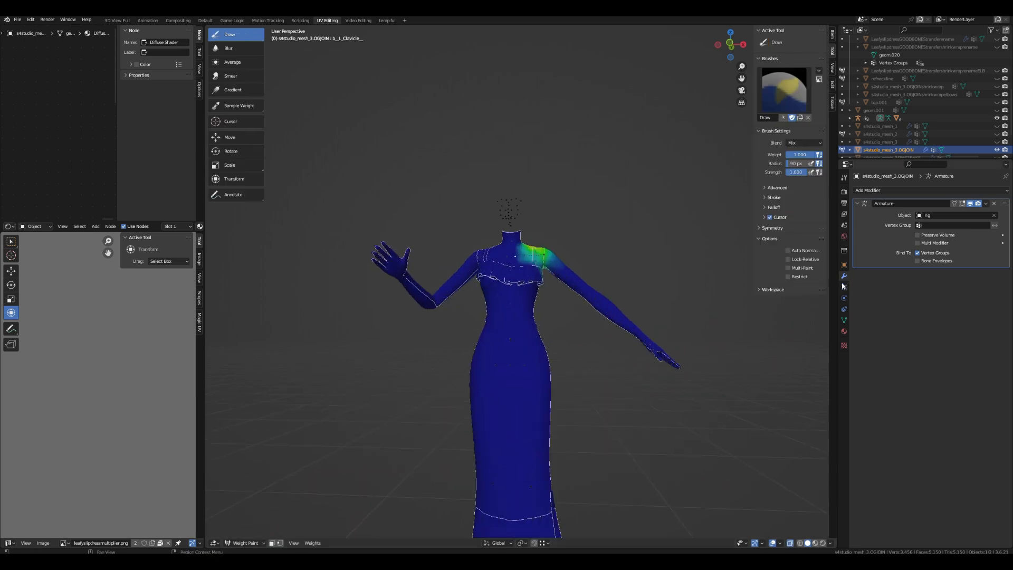
- Select the b__R_Index1__ vertex group of the joined mesh to show its weights
left_click(844, 321)
scroll(901, 296, "down", 5)
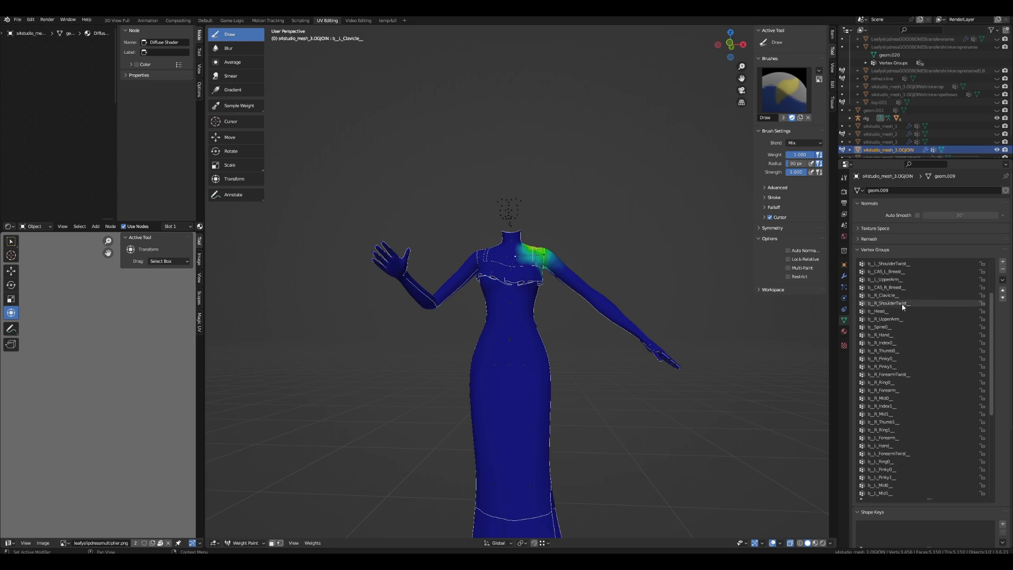
scroll(901, 355, "down", 2)
left_click(901, 375)
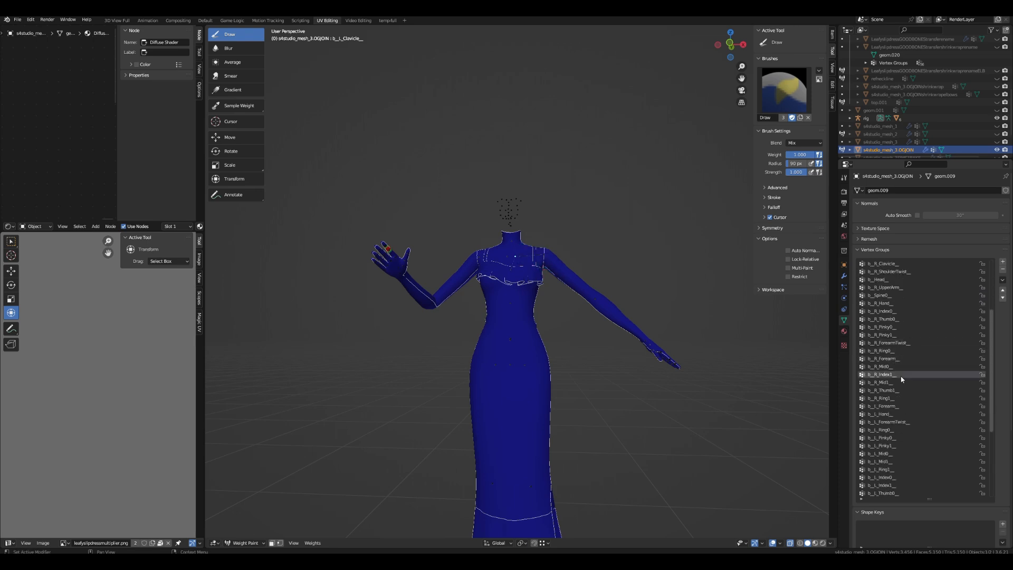
scroll(620, 384, "down", 2)
scroll(616, 379, "up", 1)
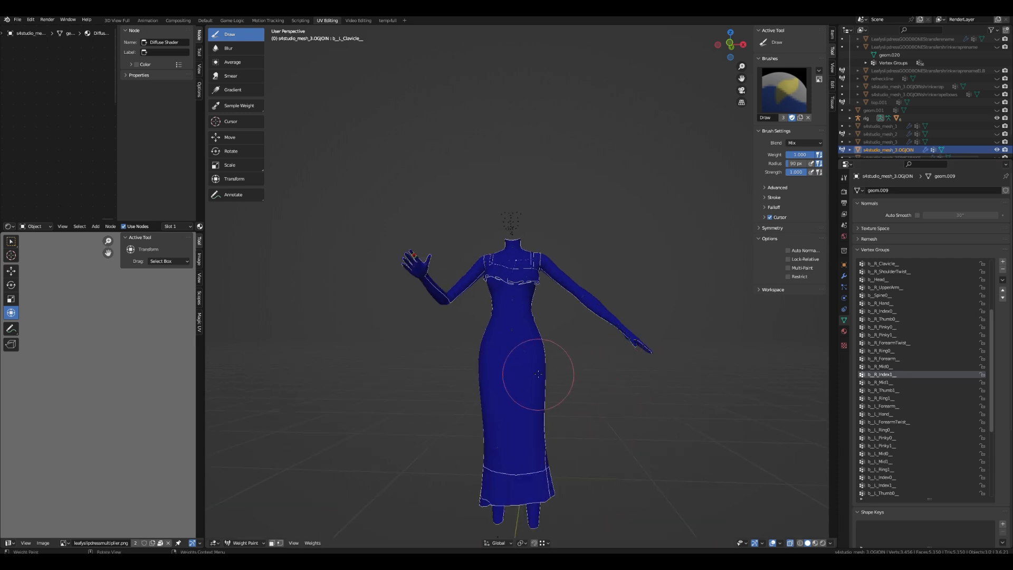
- Try painting full right index finger weight across the hips, and undo back to the b__L_Clavicle__ group
mouse_move(489, 360)
left_mouse_down()
mouse_move(507, 363)
mouse_move(502, 331)
mouse_move(525, 346)
left_mouse_up()
middle_click_drag(526, 346, 644, 357)
mouse_move(492, 351)
middle_mouse_down()
mouse_move(427, 367)
mouse_move(546, 391)
mouse_move(592, 384)
middle_mouse_up()
key("ctrl+z")
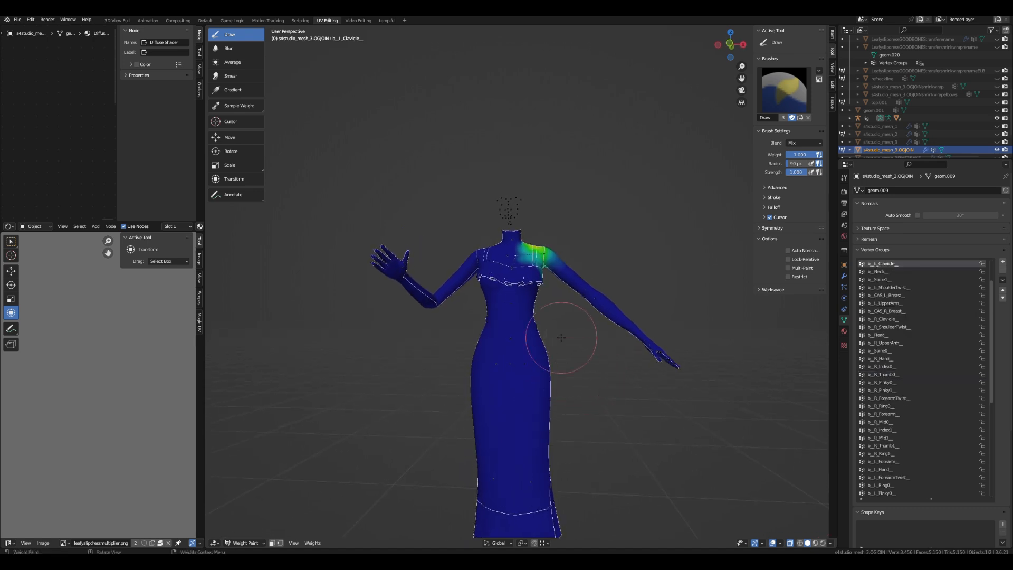
scroll(548, 338, "down", 3)
middle_click_drag(617, 342, 578, 295)
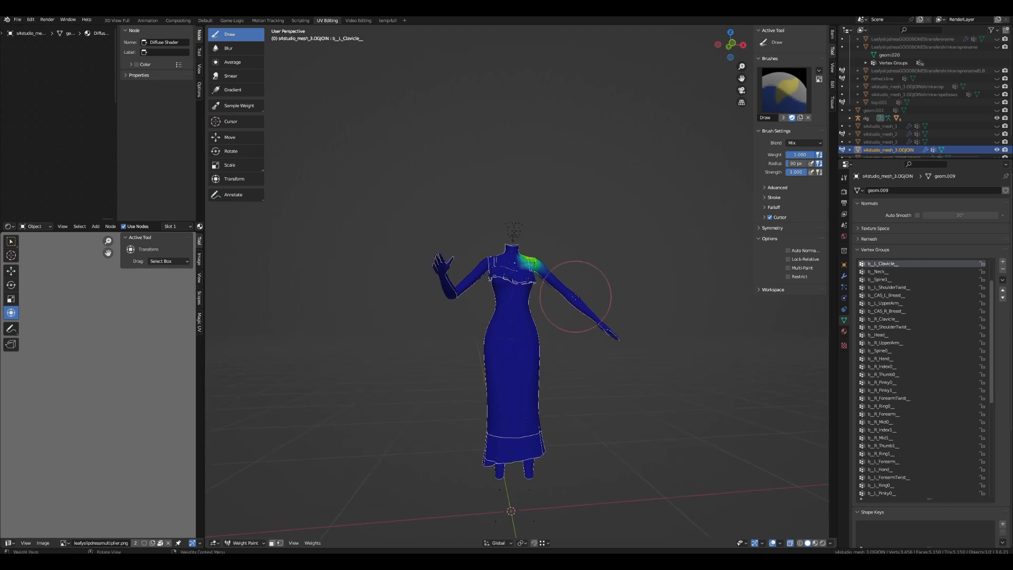
scroll(580, 290, "up", 5)
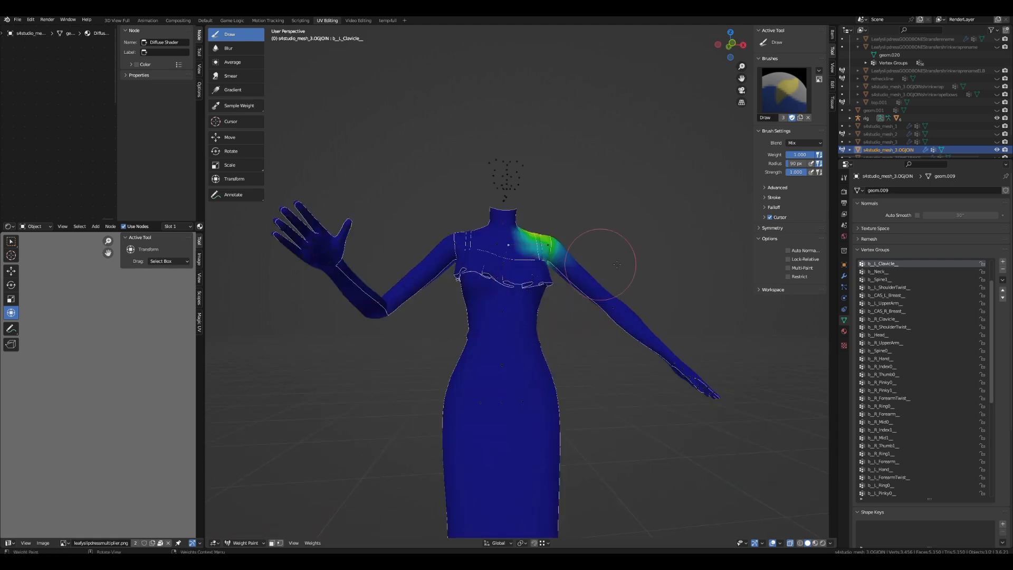
- Check the object choices of the mesh's Armature modifier and test an undone weight dab on the left hip
left_click(843, 276)
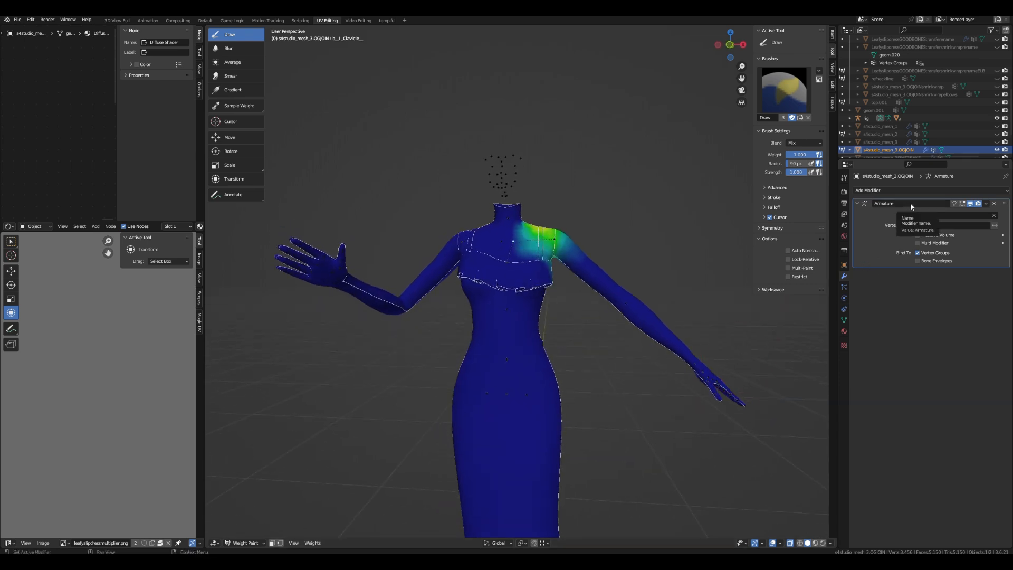
left_click(943, 216)
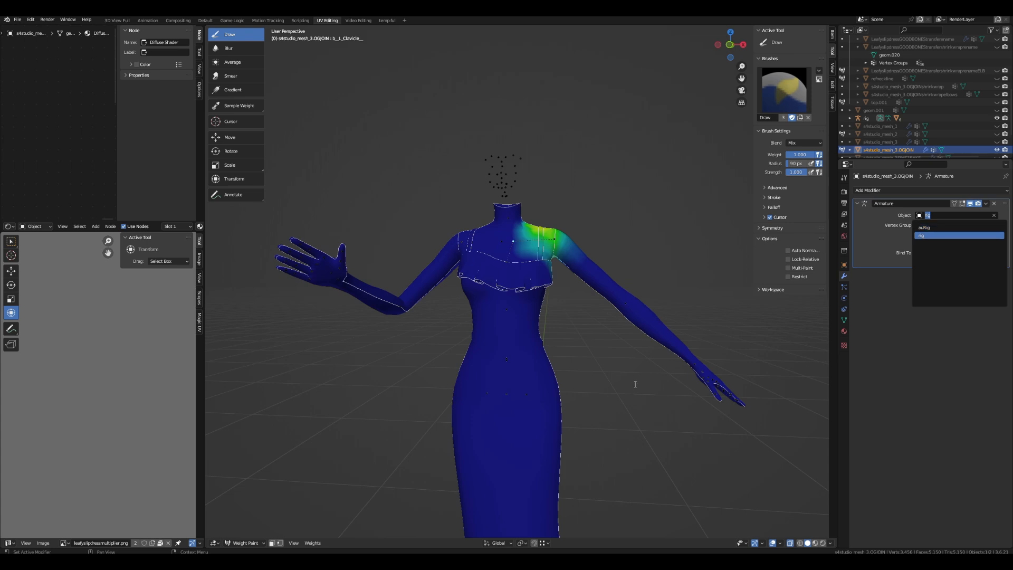
scroll(512, 357, "down", 3)
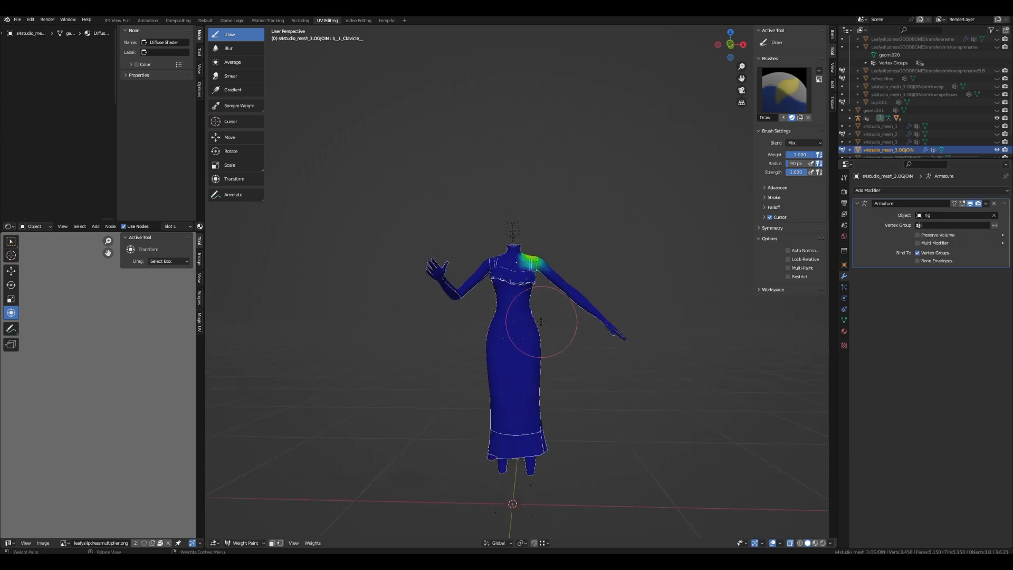
scroll(541, 321, "up", 2)
left_click(551, 366)
key("ctrl+z")
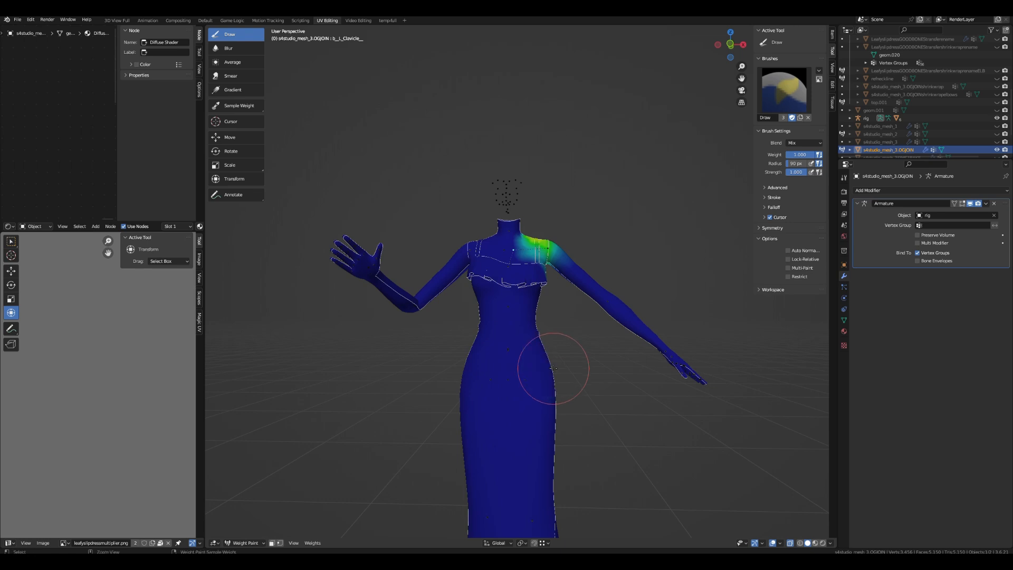
- Clear the object assigned in the mesh's Armature modifier
left_click(995, 216)
scroll(742, 305, "down", 3)
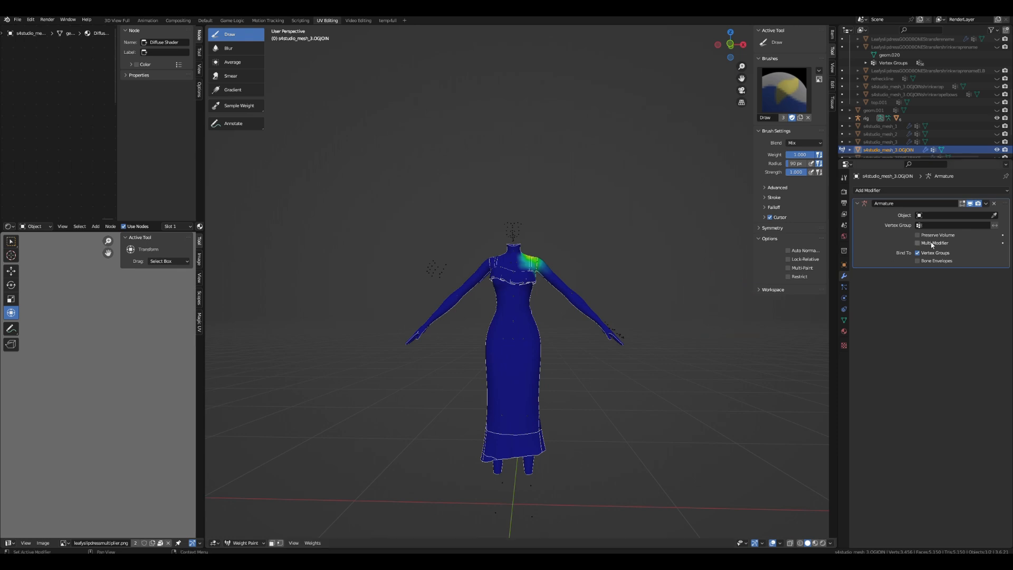
left_click(932, 217)
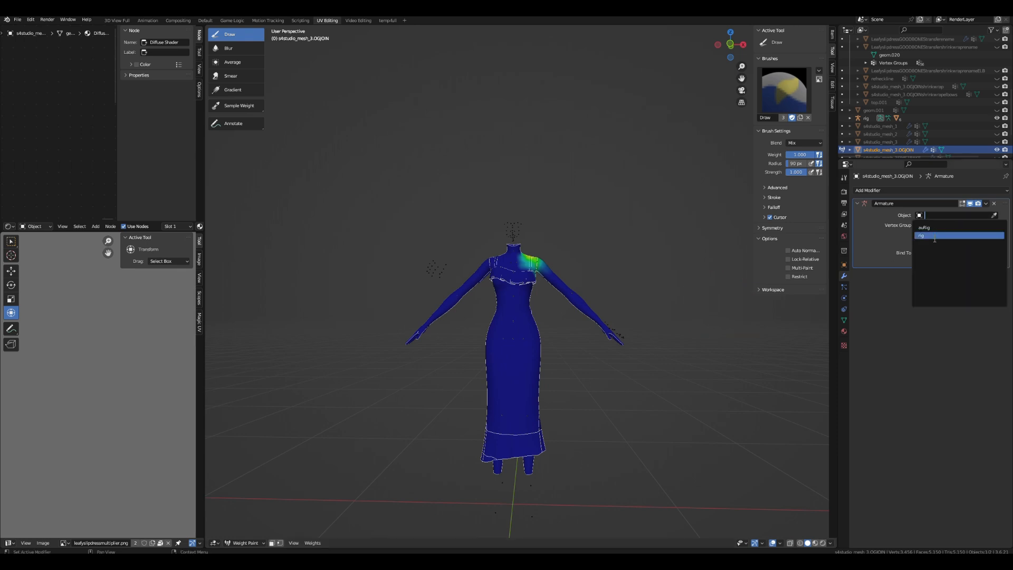
key("Escape")
- Try painting weight over the hips with no armature object assigned, and undo the strokes
scroll(527, 353, "up", 3)
mouse_move(528, 353)
left_mouse_down()
mouse_move(468, 410)
mouse_move(433, 393)
mouse_move(486, 417)
mouse_move(527, 396)
mouse_move(573, 423)
mouse_move(522, 385)
mouse_move(495, 409)
mouse_move(501, 351)
mouse_move(458, 432)
left_mouse_up()
scroll(493, 414, "up", 1)
key("ctrl+z")
key("ctrl+z")
key("ctrl+z")
key("ctrl+z")
key("ctrl+z")
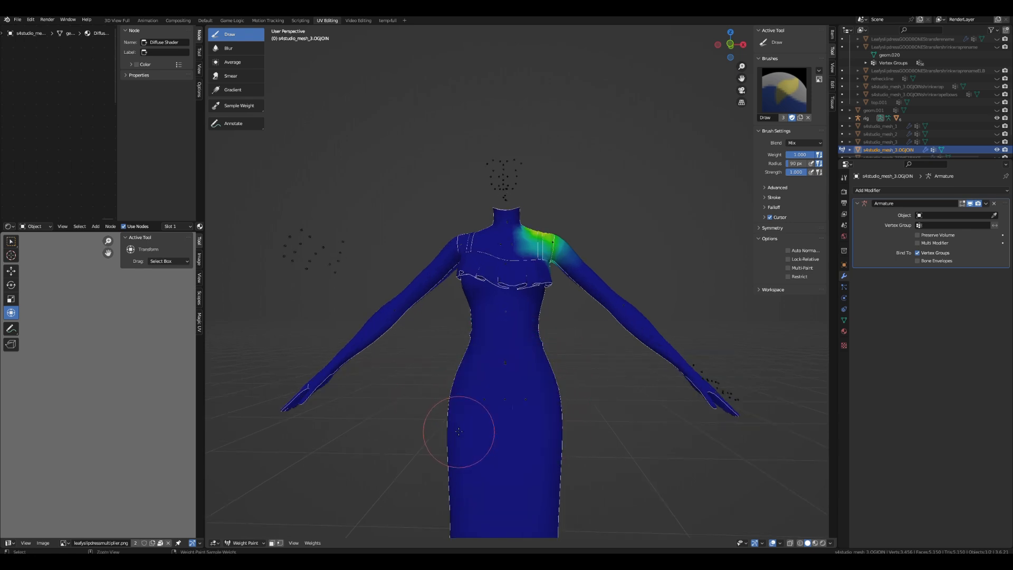
- Assign rig as the Armature modifier's object and try painting left clavicle weight down the skirt and left forearm
left_click(954, 215)
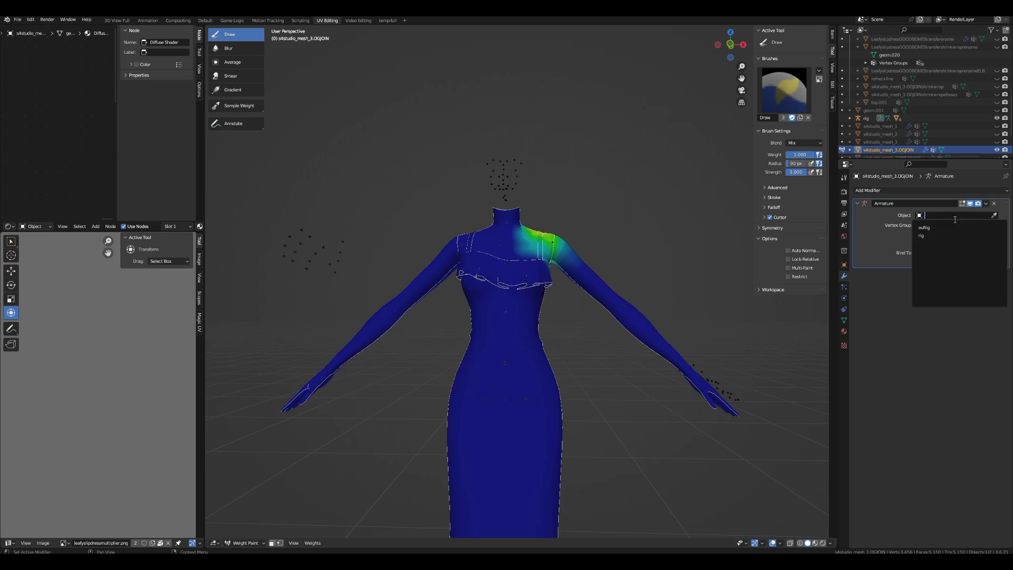
left_click(925, 235)
mouse_move(532, 322)
left_mouse_down()
mouse_move(528, 380)
mouse_move(514, 316)
mouse_move(546, 308)
mouse_move(520, 322)
mouse_move(517, 401)
mouse_move(527, 459)
mouse_move(549, 481)
left_mouse_up()
mouse_move(636, 340)
left_mouse_down()
mouse_move(644, 347)
mouse_move(596, 317)
left_mouse_up()
mouse_move(422, 275)
left_mouse_down()
mouse_move(418, 289)
mouse_move(433, 279)
left_mouse_up()
mouse_move(430, 339)
middle_mouse_down()
mouse_move(594, 362)
mouse_move(505, 357)
middle_mouse_up()
- Undo the test weight strokes and the rig assignment in the Armature modifier
key("ctrl+z")
key("ctrl+z")
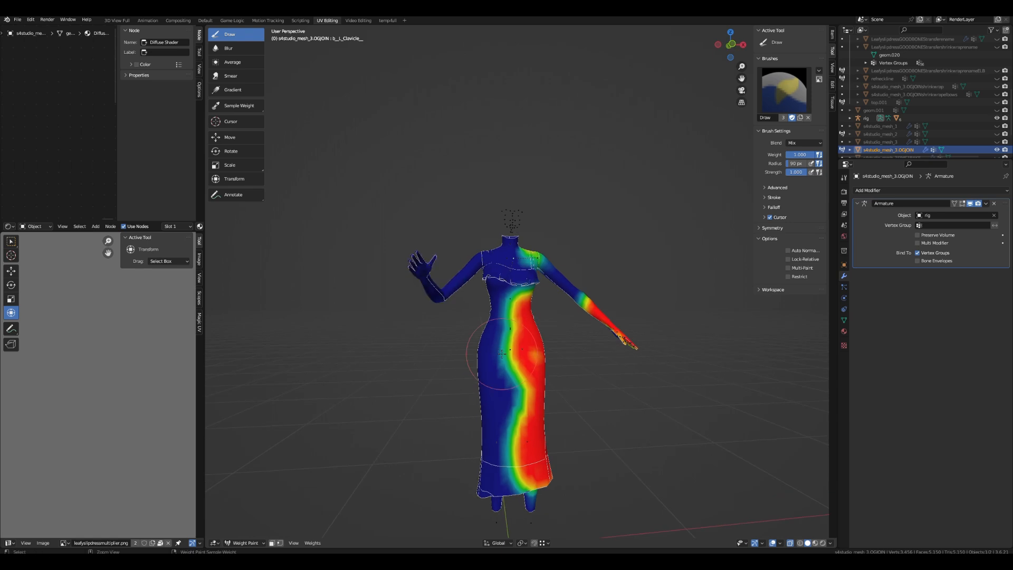
key("ctrl+z")
key("ctrl+z")
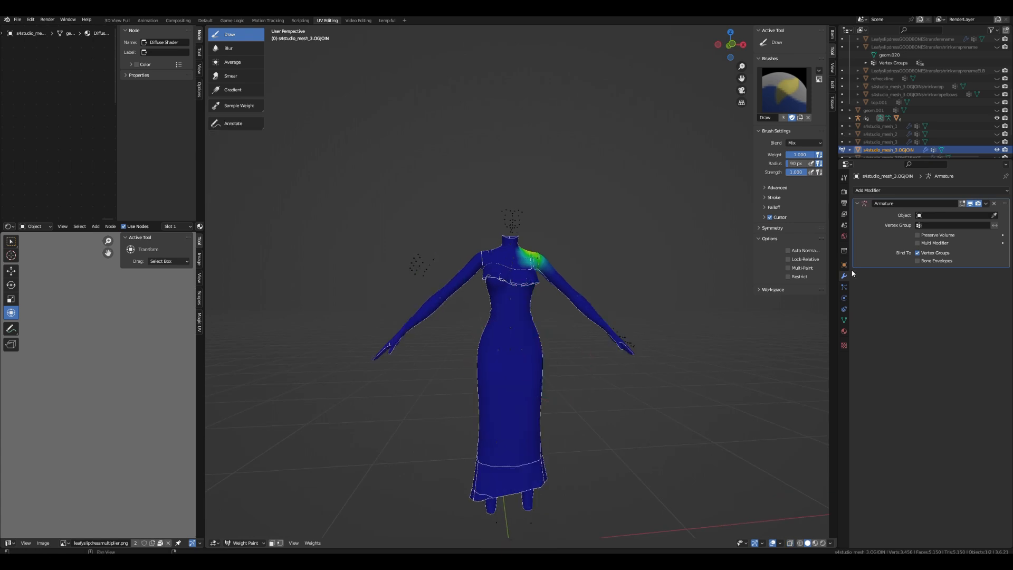
- Compare auRig and rig as the Armature modifier's object, leaving it set to auRig
left_click(944, 215)
left_click(928, 227)
left_click(931, 216)
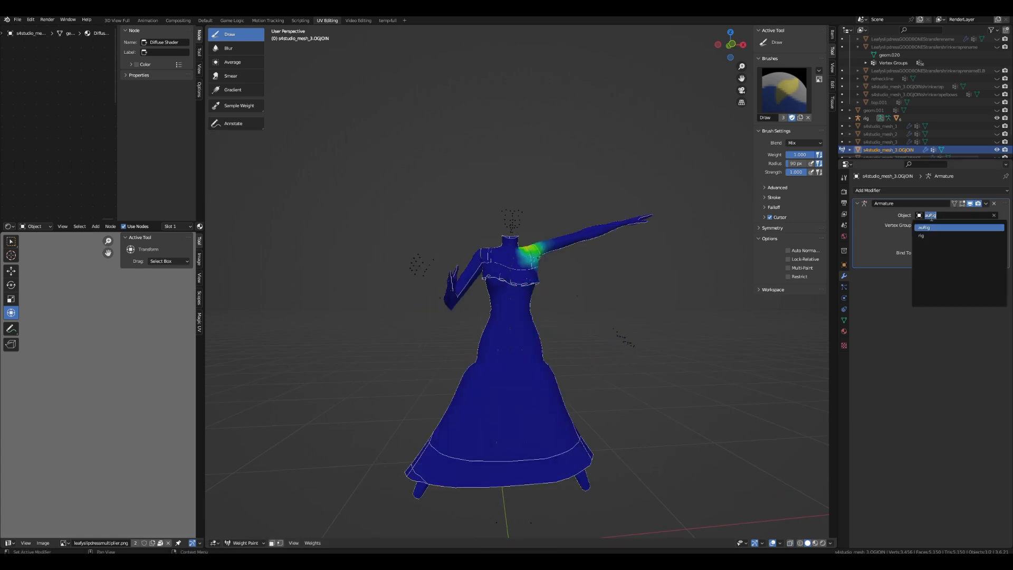
left_click(933, 236)
left_click(936, 222)
left_click(928, 228)
middle_click_drag(715, 296, 653, 316)
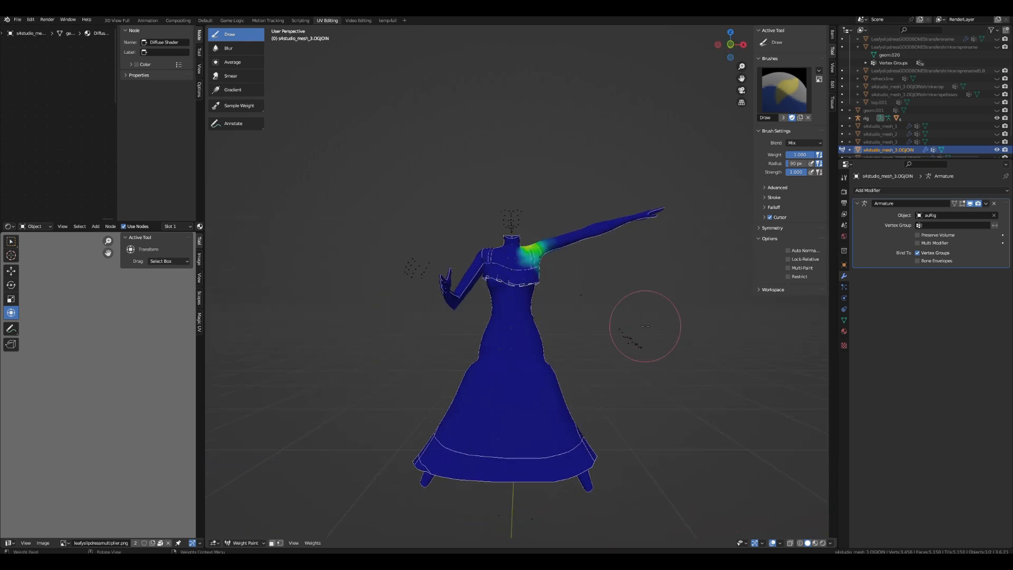
- Set rig as the Armature modifier's object and enlarge the Outliner to list more of the scene's meshes
left_click(950, 215)
left_click(931, 232)
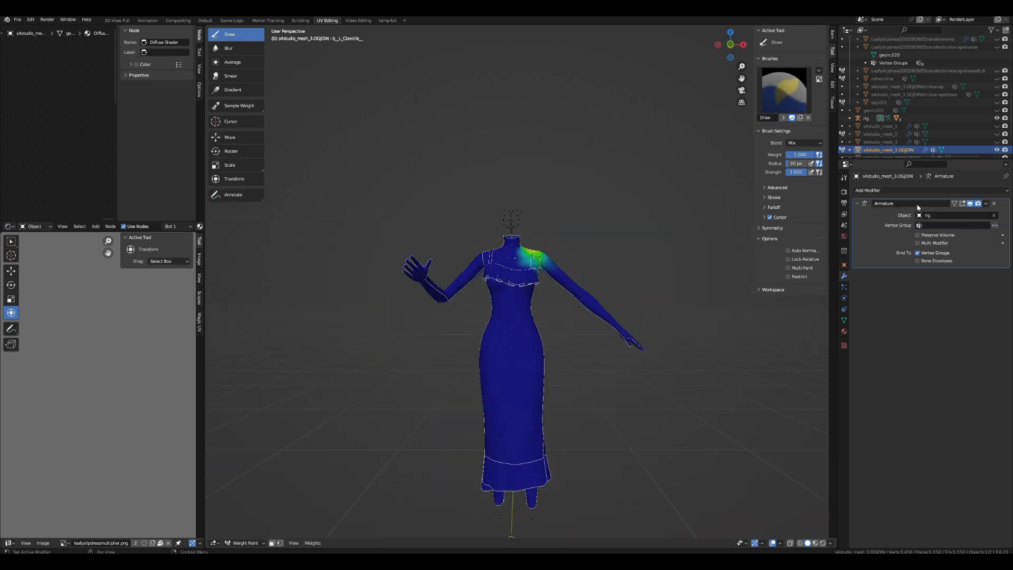
left_click_drag(960, 160, 944, 266)
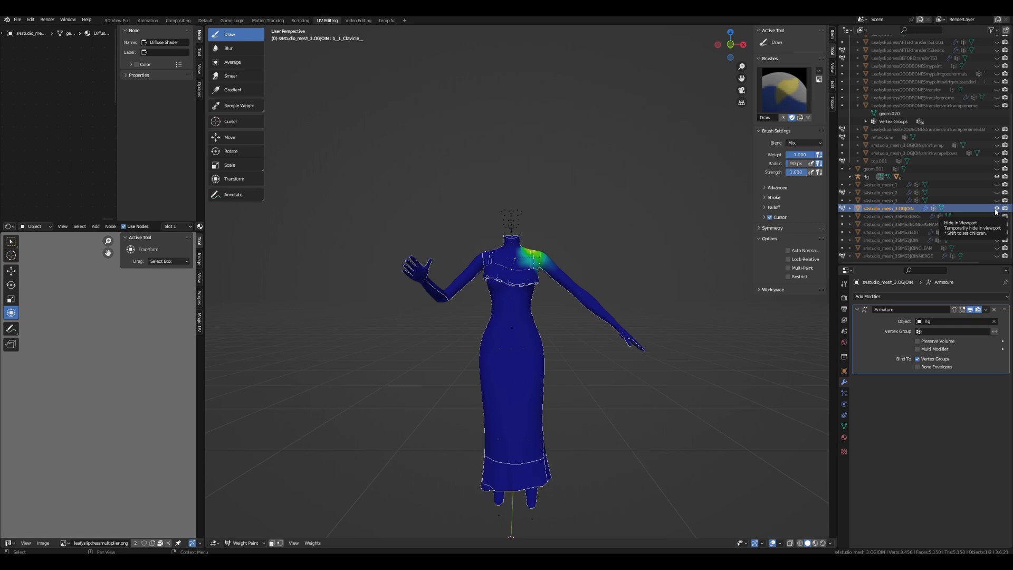
- Hide s4studio_mesh_3.OGJOIN, then show and select the dress mesh s4studio_mesh_3SIMS3EDIT
left_click(995, 209)
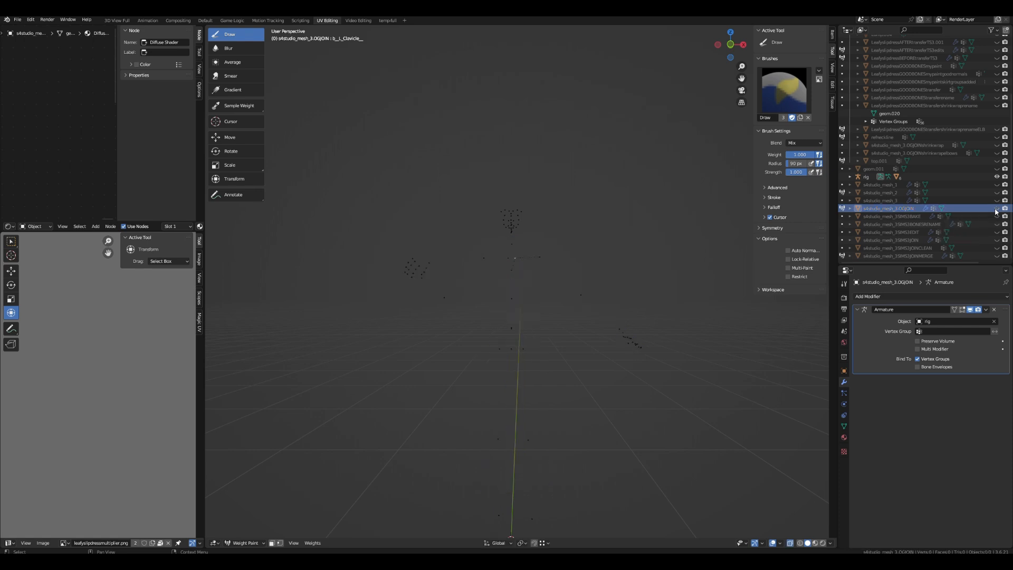
left_click(997, 233)
left_click(910, 235)
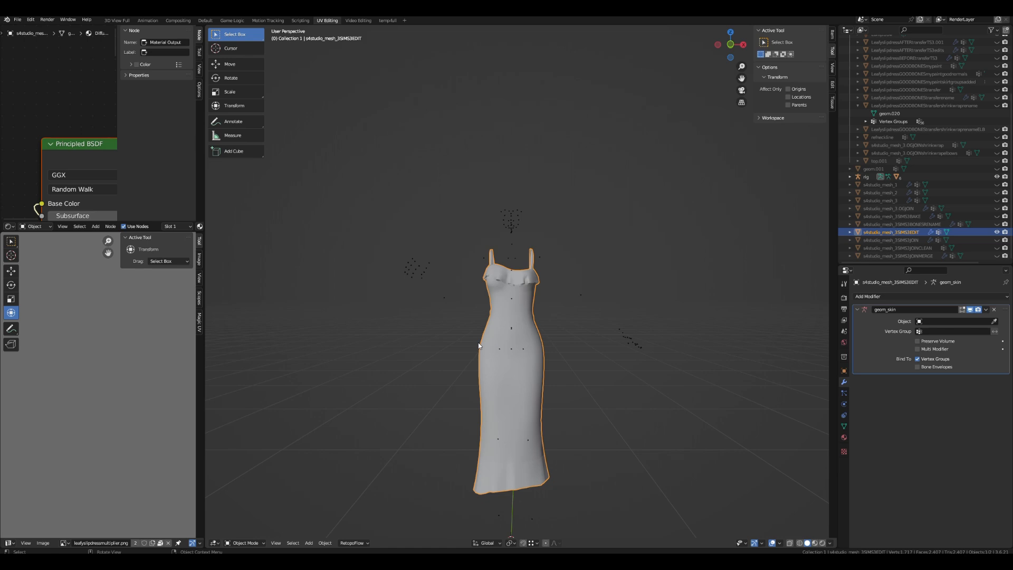
scroll(478, 345, "up", 2)
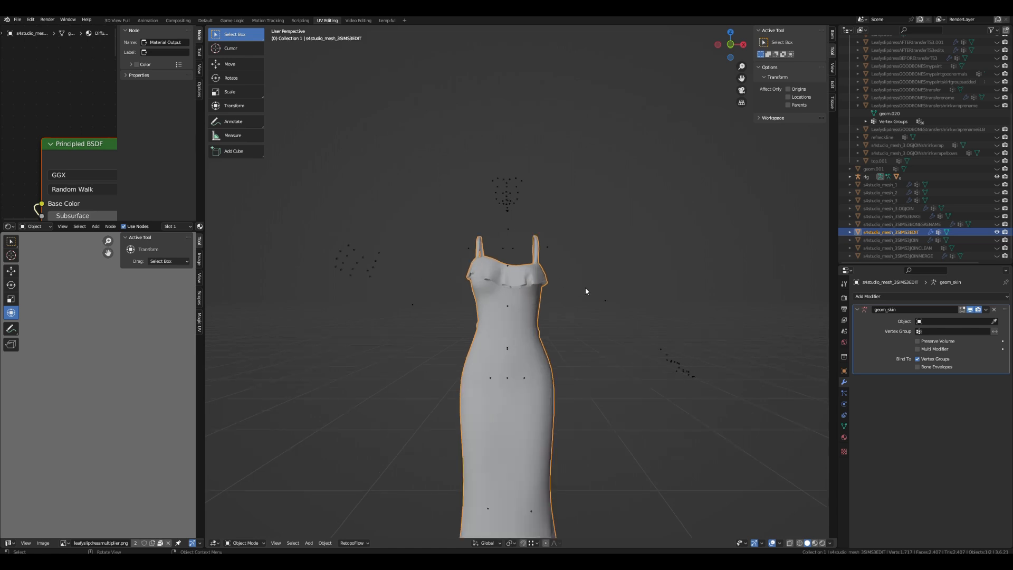
middle_click_drag(582, 287, 623, 291)
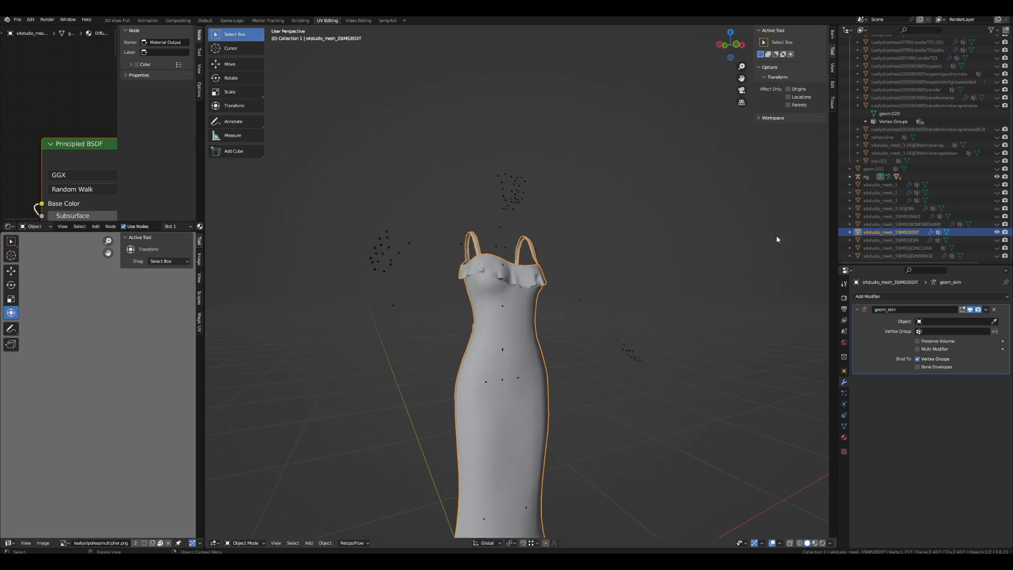
- Show the body mesh geom.001 and hide s4studio_mesh_3SIMS3EDIT to view the body on its own
left_click(996, 169)
middle_click_drag(522, 369, 604, 368)
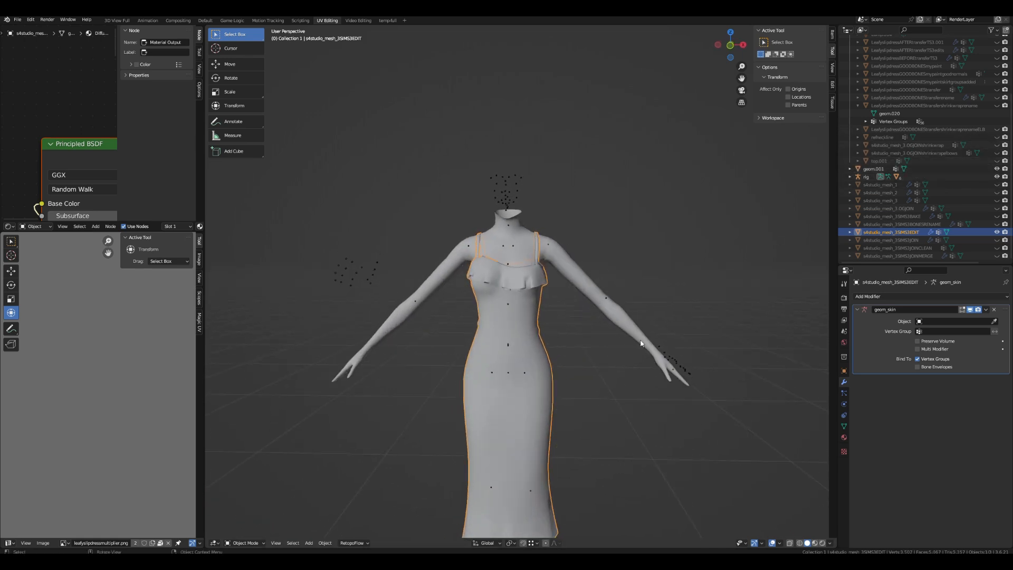
left_click(997, 232)
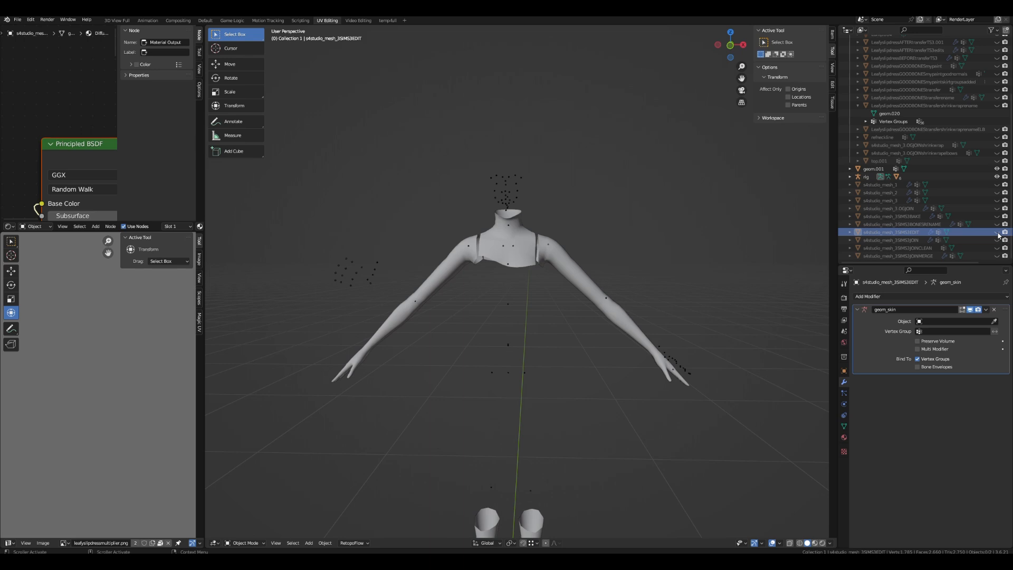
scroll(644, 361, "down", 2)
middle_click_drag(644, 362, 723, 327)
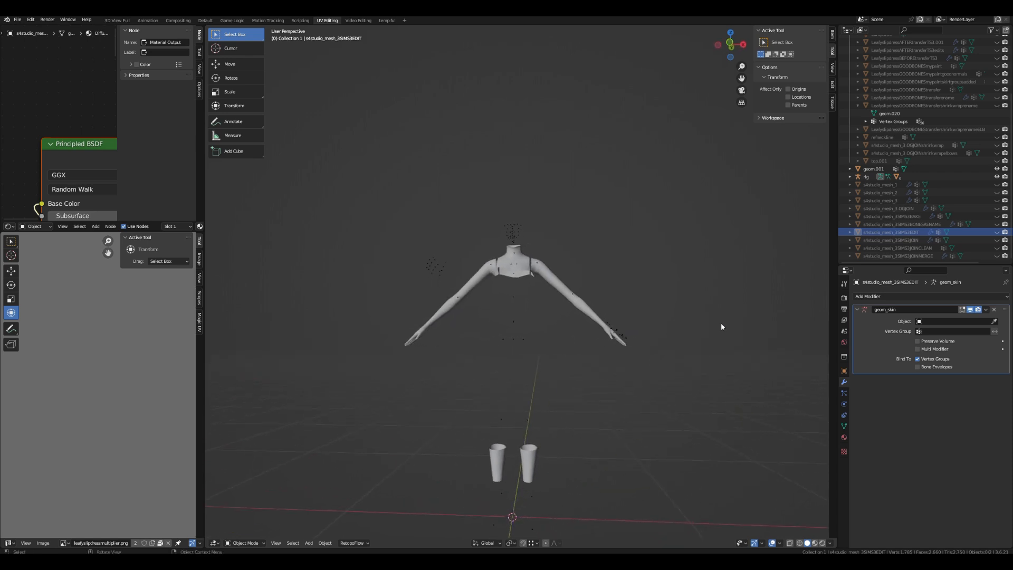
- Show s4studio_mesh_3SIMS3EDIT again and examine how its bodice, ruffle and straps fit the body from several angles
left_click(996, 233)
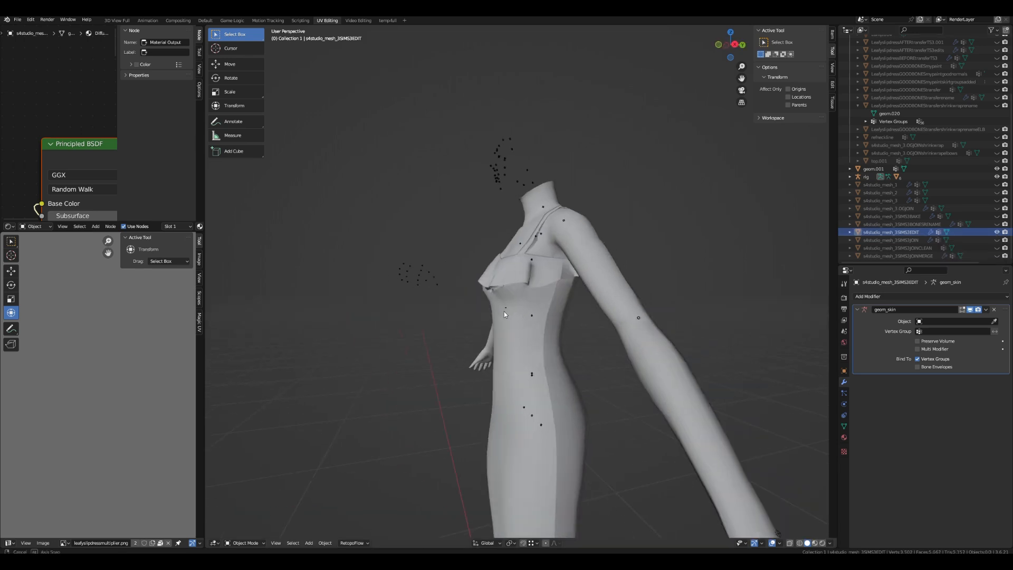
middle_click_drag(505, 311, 536, 296)
scroll(507, 302, "up", 1)
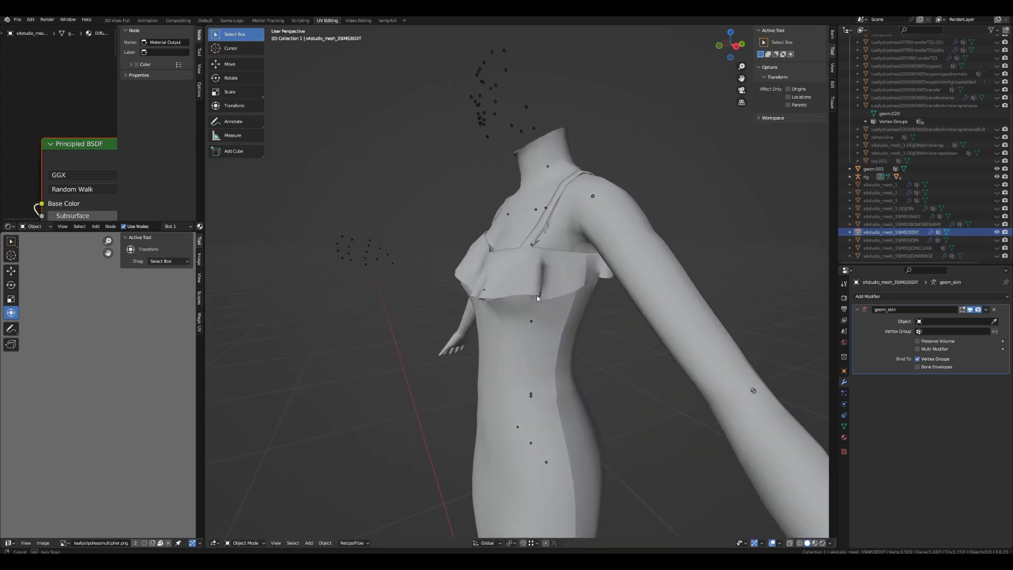
middle_click_drag(552, 224, 468, 277)
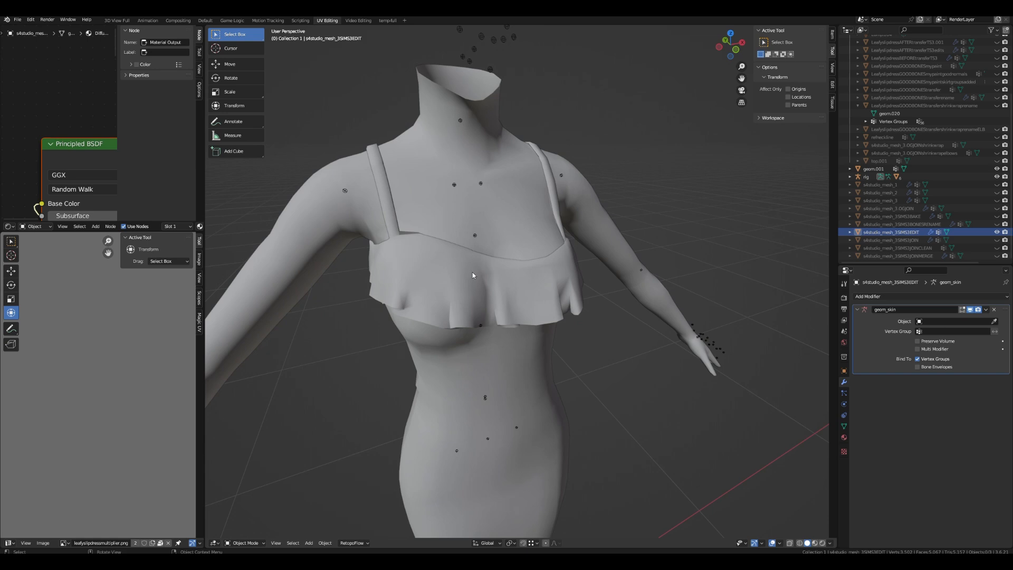
middle_click_drag(472, 272, 533, 241)
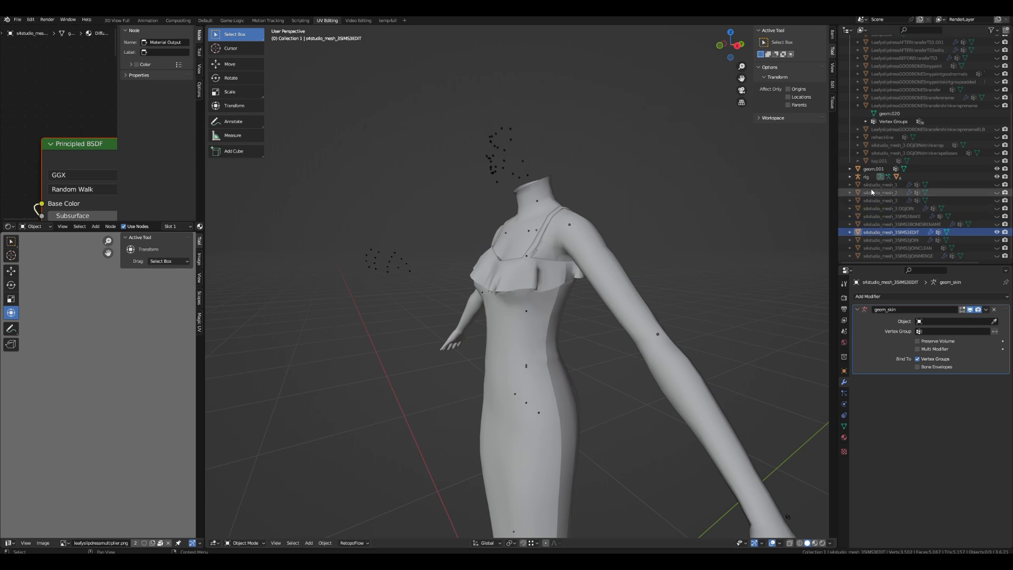
middle_click_drag(563, 379, 533, 406)
- Enter Edit Mode on the dress mesh and examine its UV layout over the texture
left_click(246, 542)
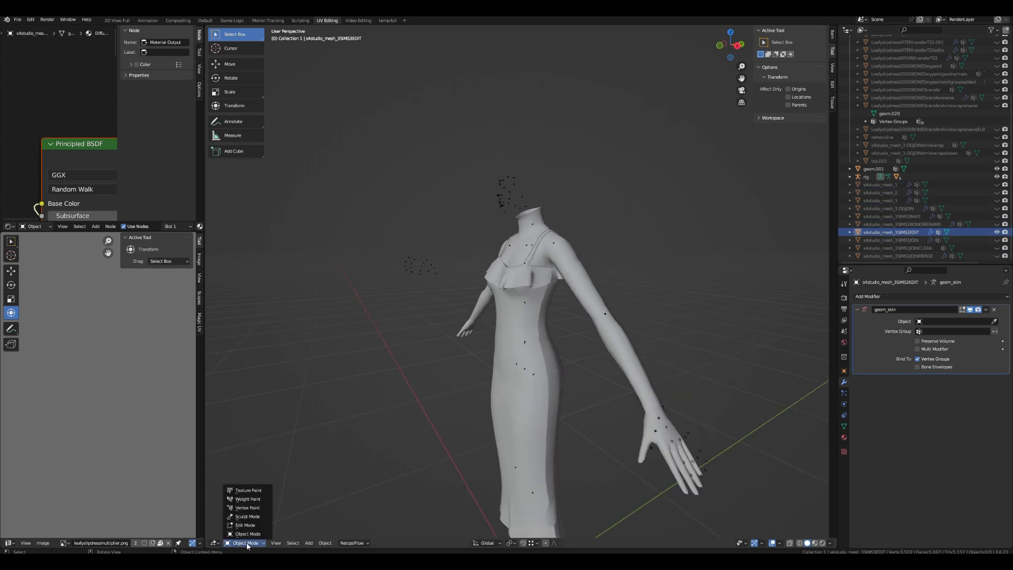
left_click(243, 527)
scroll(132, 416, "down", 6)
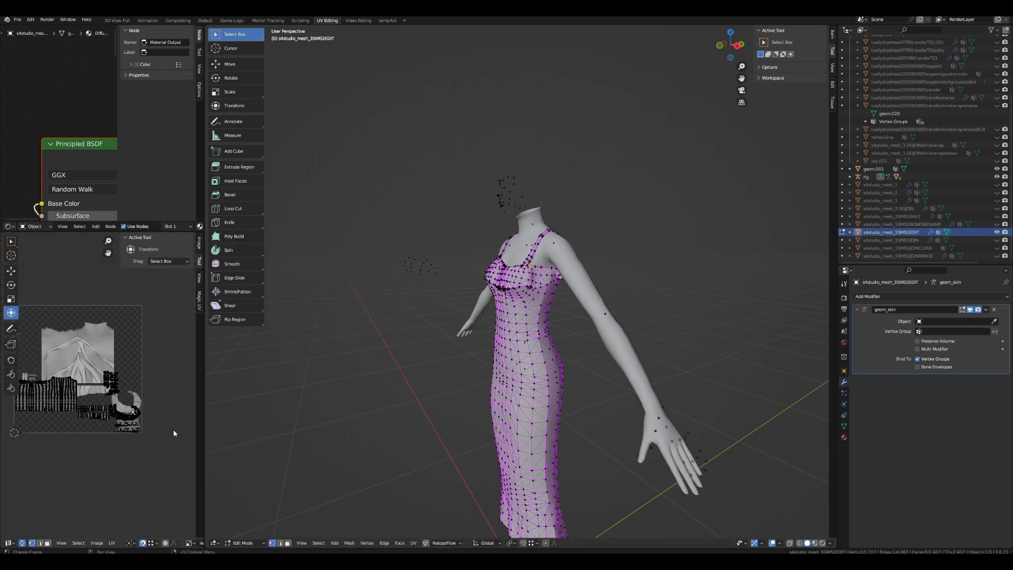
scroll(72, 389, "up", 8)
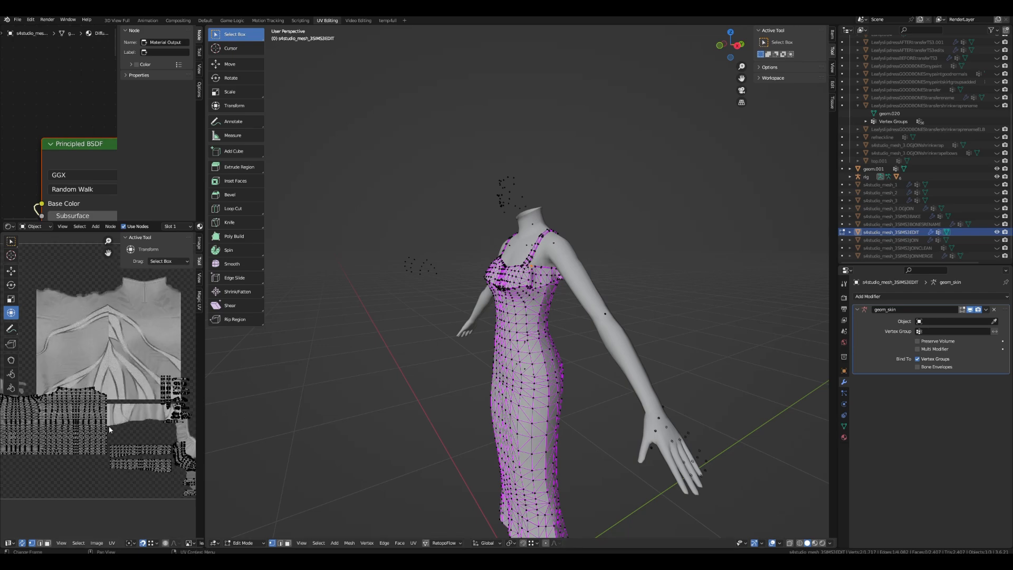
scroll(86, 436, "down", 2)
middle_click_drag(86, 436, 196, 406)
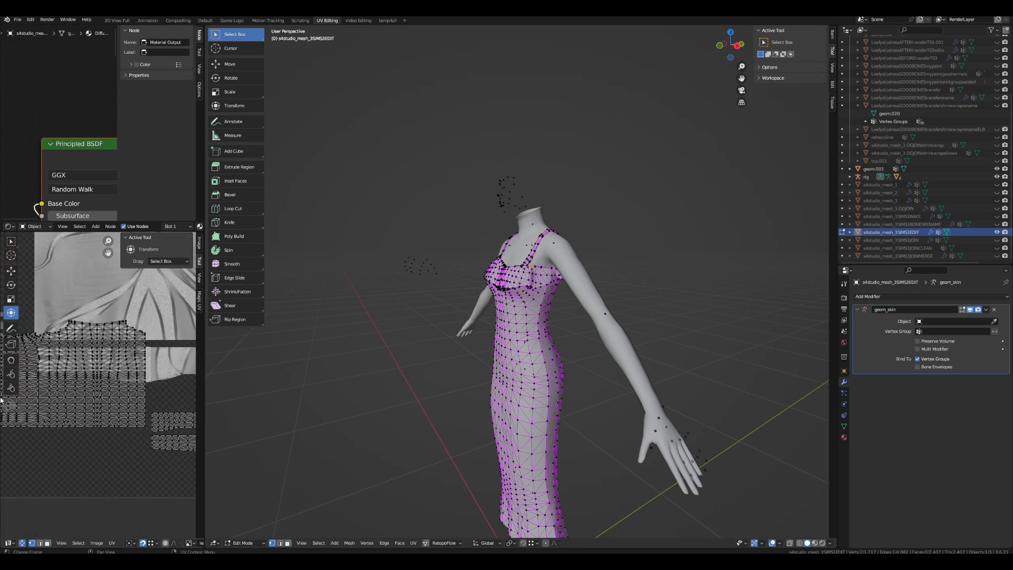
- Select a vertex on the lower skirt and examine the dress's topology and UVs from hem to bodice
middle_click_drag(472, 443, 558, 421)
scroll(558, 422, "up", 4)
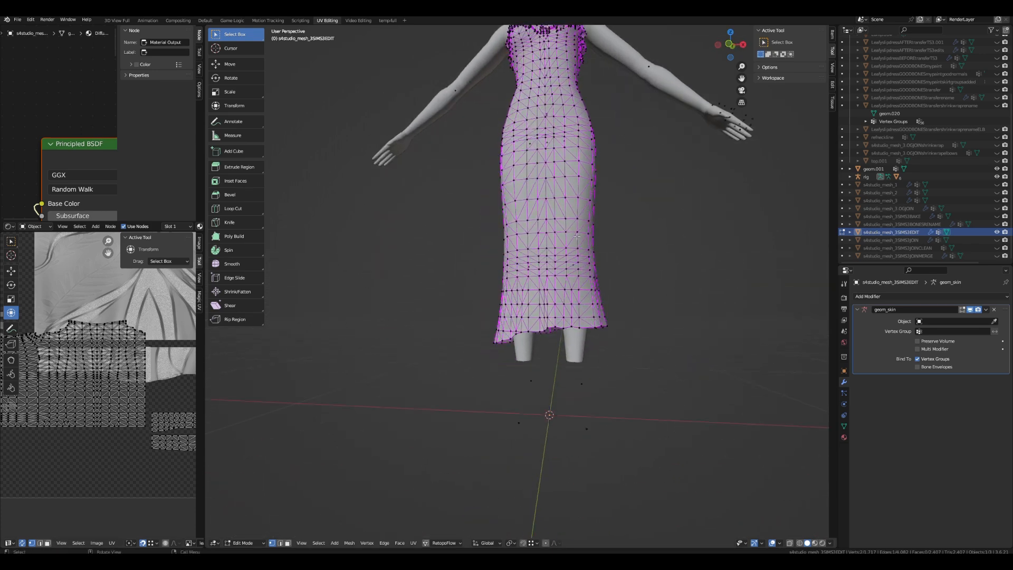
scroll(598, 306, "up", 4)
left_click(613, 326)
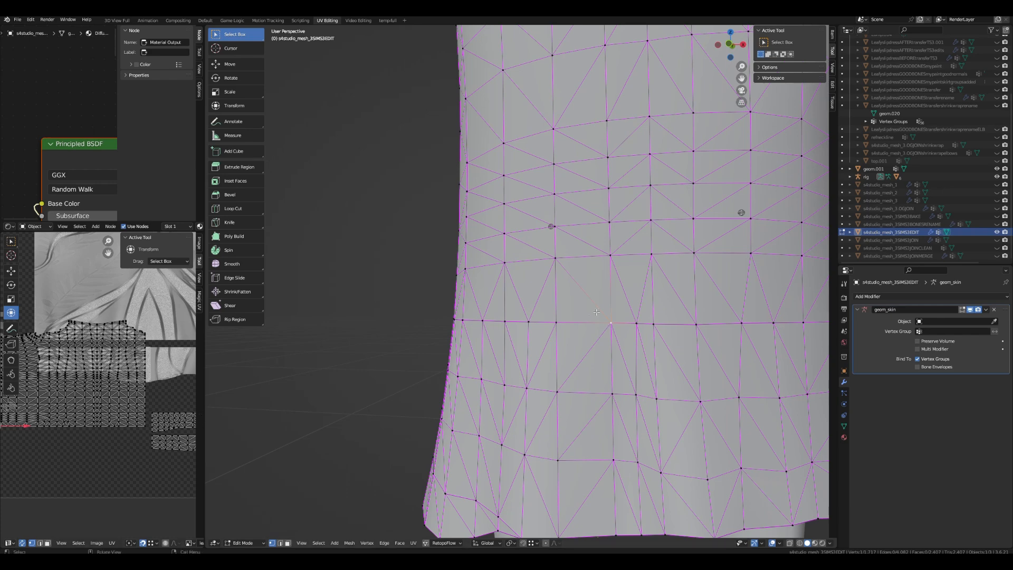
scroll(156, 421, "down", 4)
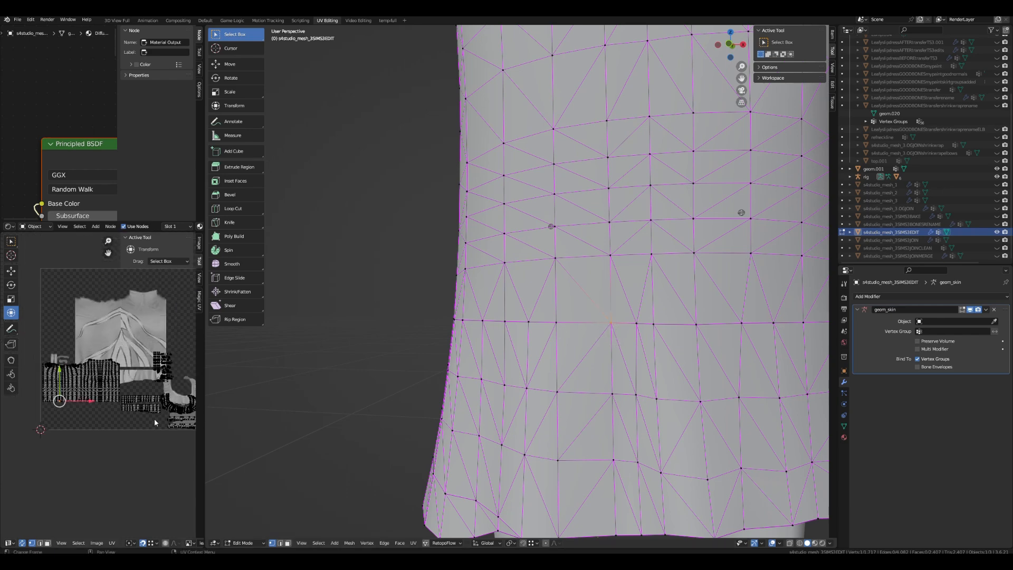
scroll(563, 315, "down", 4)
scroll(564, 314, "up", 6)
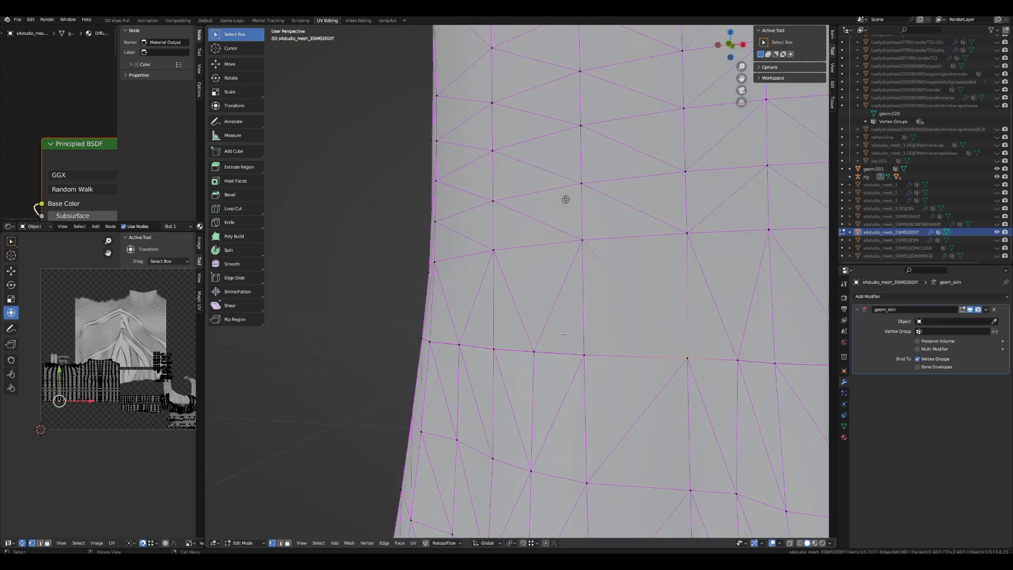
scroll(565, 334, "down", 10)
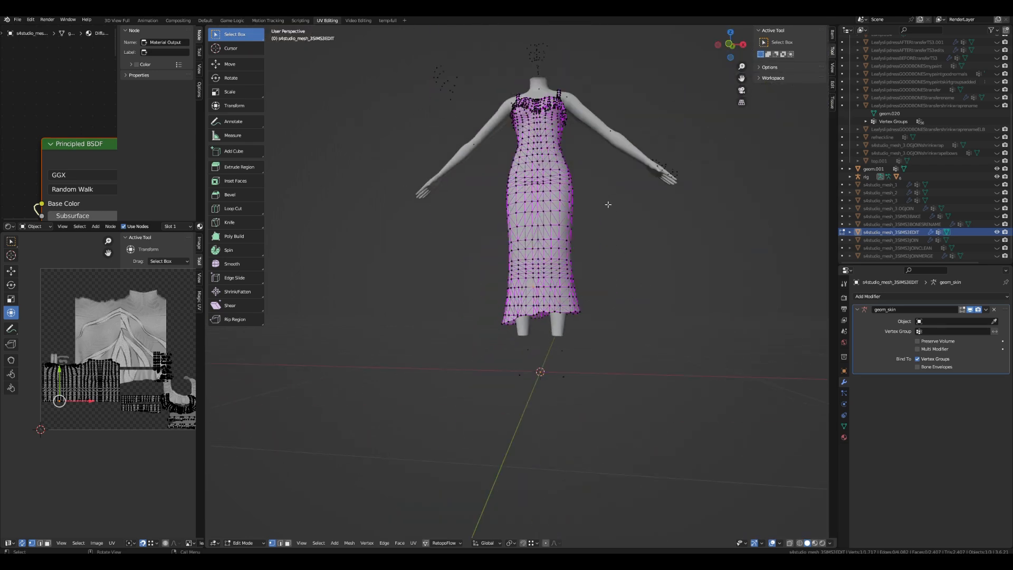
middle_click_drag(599, 226, 622, 333, "shift")
scroll(583, 350, "up", 4)
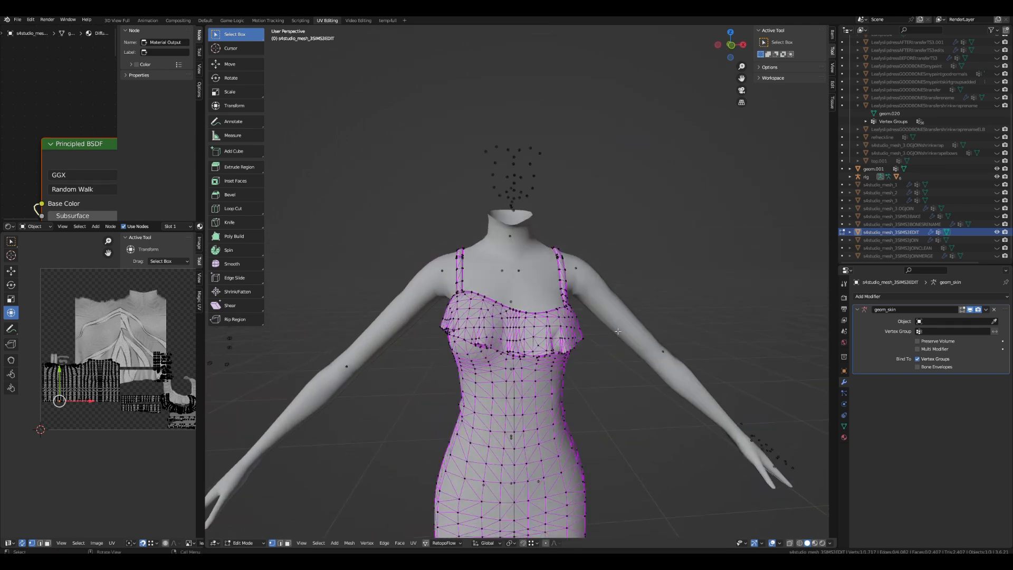
- Hide the dress mesh to check the body parts beneath it, then show it again and view it from the side
left_click(996, 232)
scroll(596, 334, "down", 3)
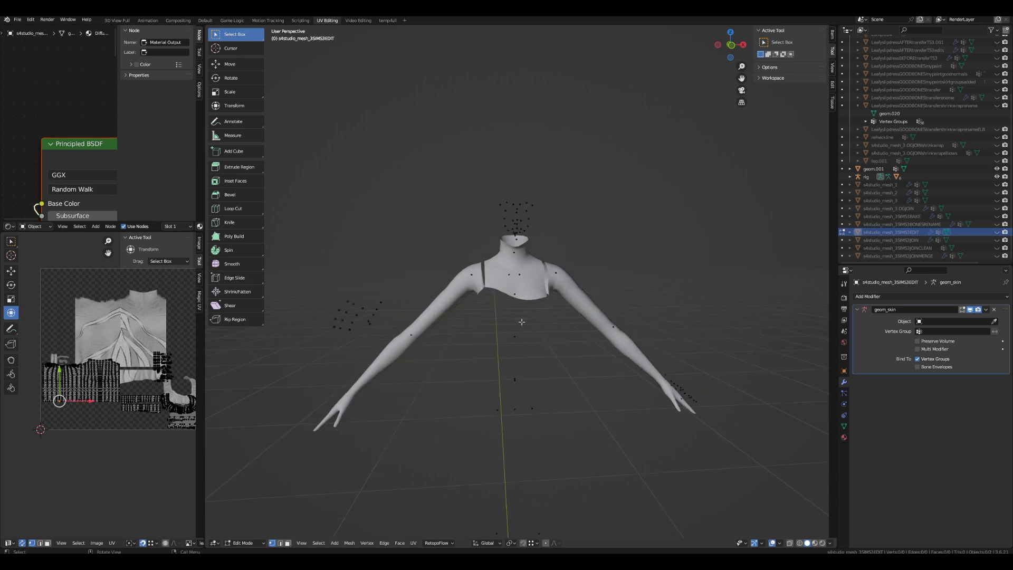
scroll(521, 322, "down", 4)
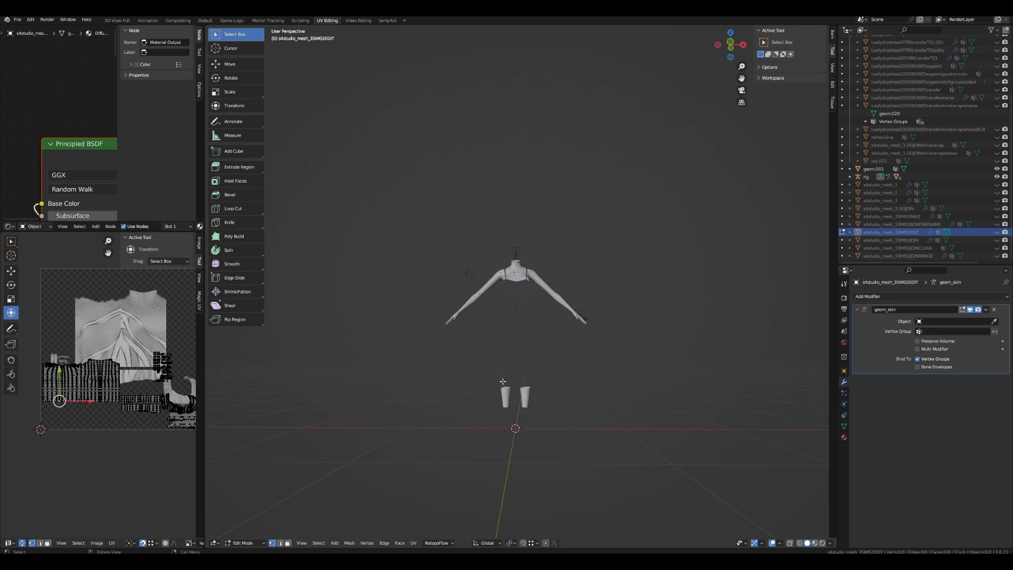
scroll(502, 381, "up", 2)
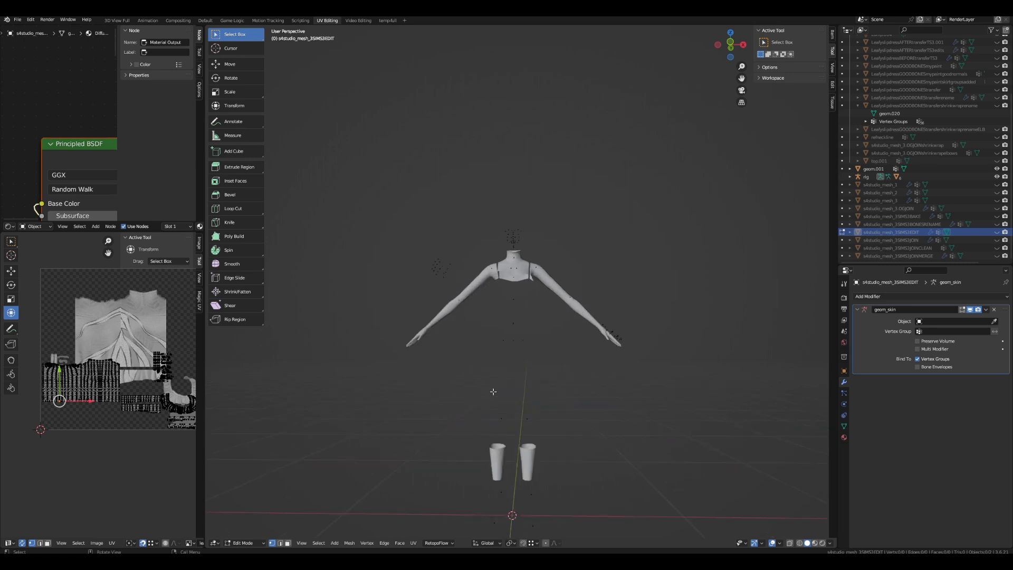
left_click(998, 232)
middle_click_drag(527, 348, 639, 351)
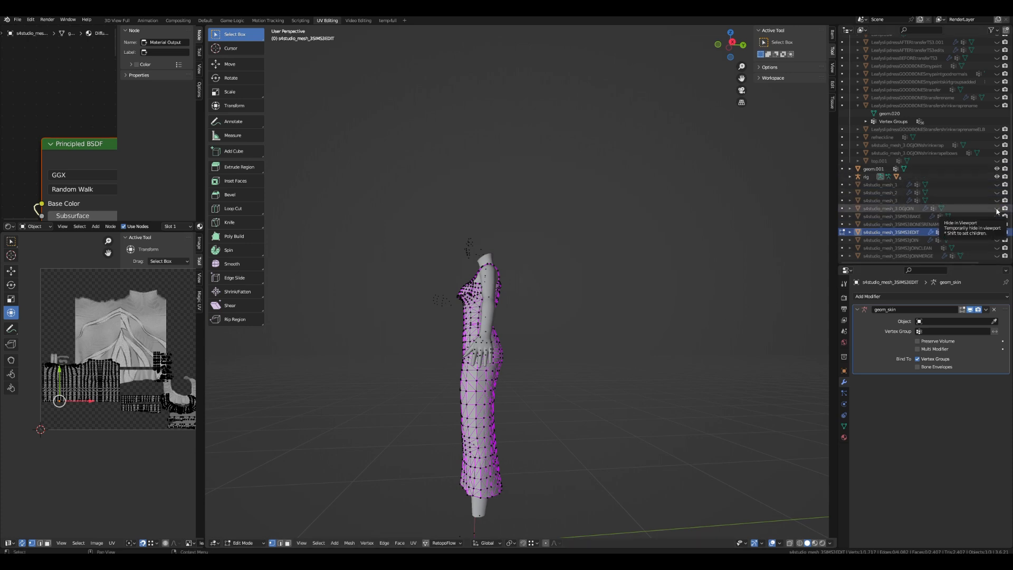
- Show s4studio_mesh_3.OGJOIN alongside the dress mesh and compare the two from the side
left_click(997, 209)
middle_click_drag(666, 364, 538, 319)
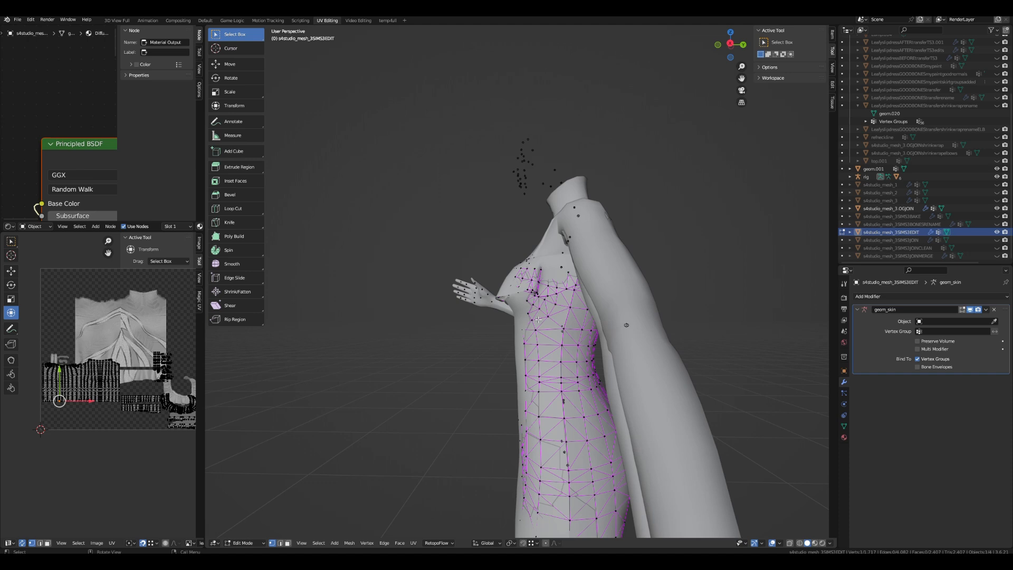
scroll(538, 320, "down", 4)
mouse_move(538, 320)
middle_mouse_down()
mouse_move(504, 319)
mouse_move(531, 328)
mouse_move(525, 333)
middle_mouse_up()
- Transfer editing to s4studio_mesh_3.OGJOIN and return it to Object Mode
left_click(843, 209)
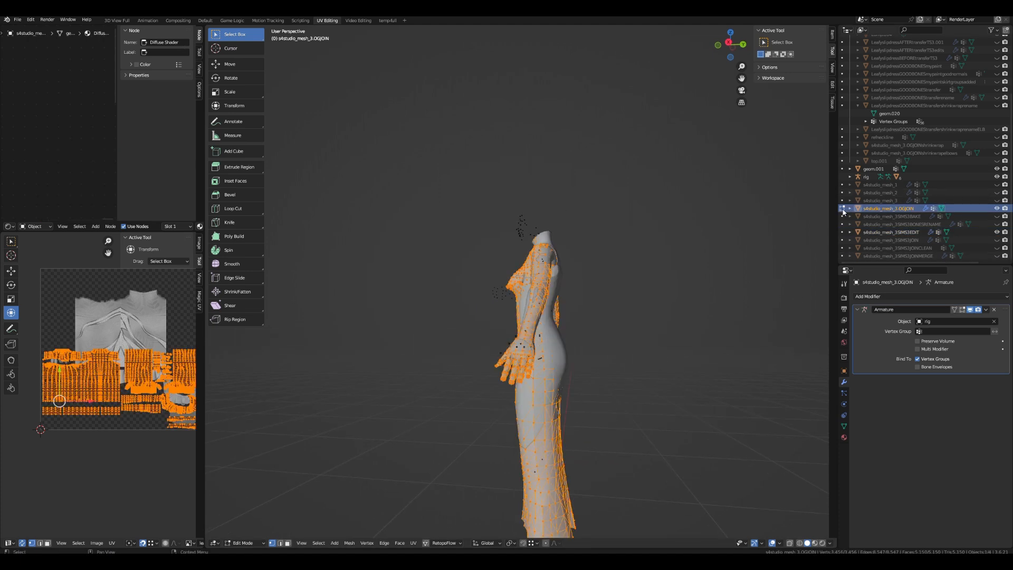
left_click(243, 543)
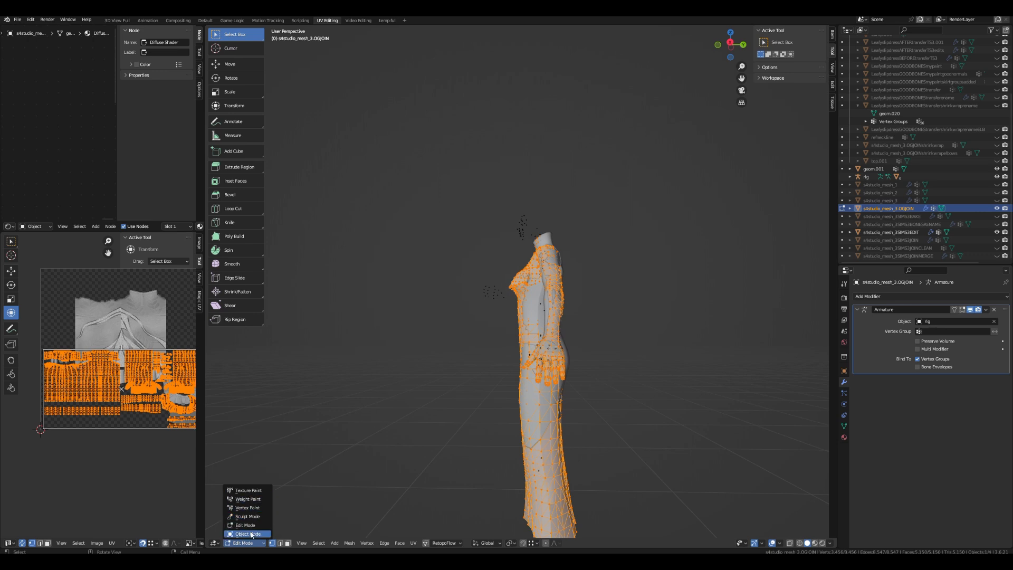
left_click(247, 534)
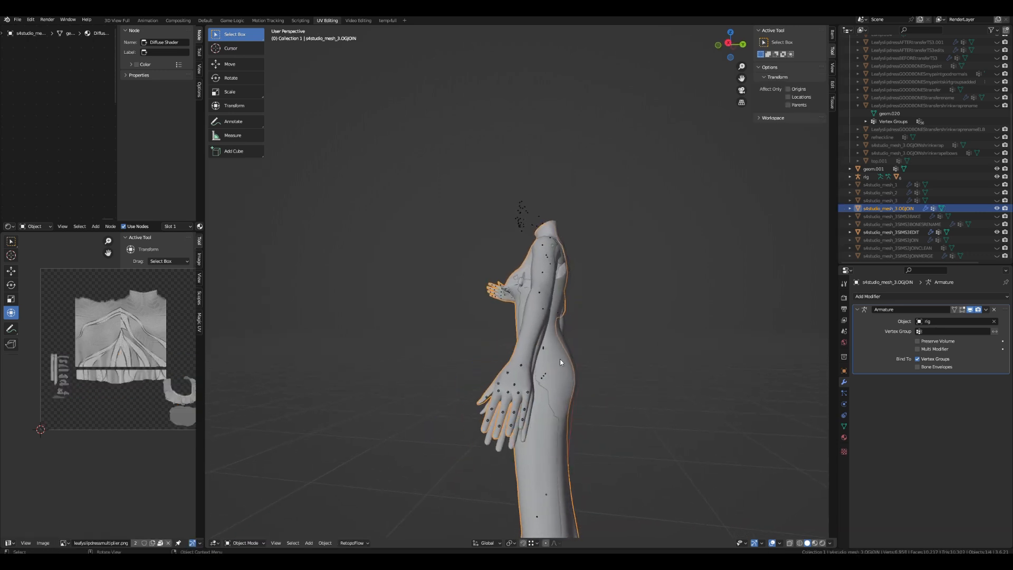
- Compare the overlapping OGJOIN mesh, dress and body in front orthographic view and at closer range
middle_click_drag(557, 340, 594, 293)
key("KP_1")
scroll(566, 401, "up", 3)
scroll(554, 299, "down", 3)
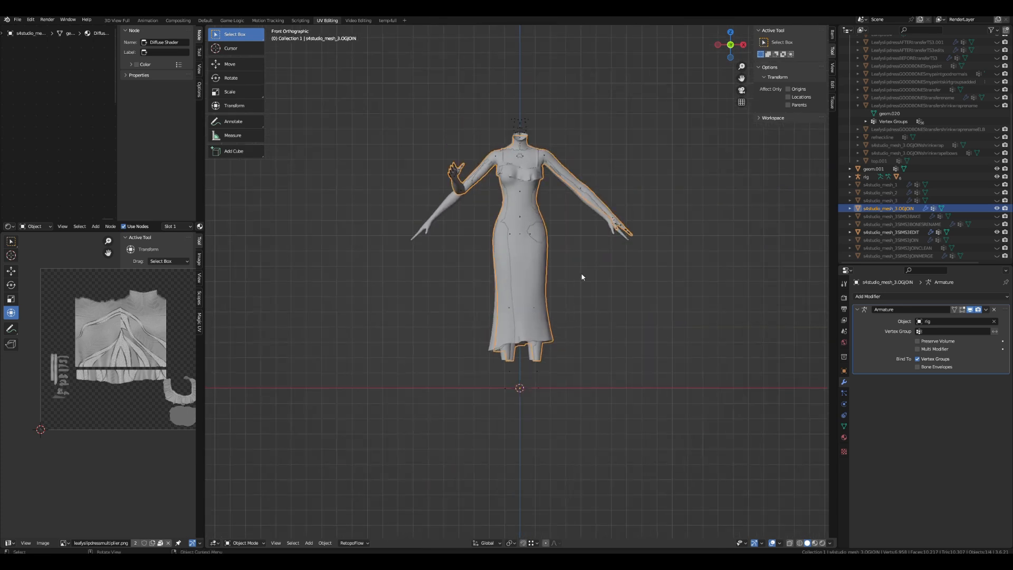
middle_click_drag(638, 240, 590, 426, "shift")
scroll(622, 383, "up", 3)
scroll(612, 414, "down", 5)
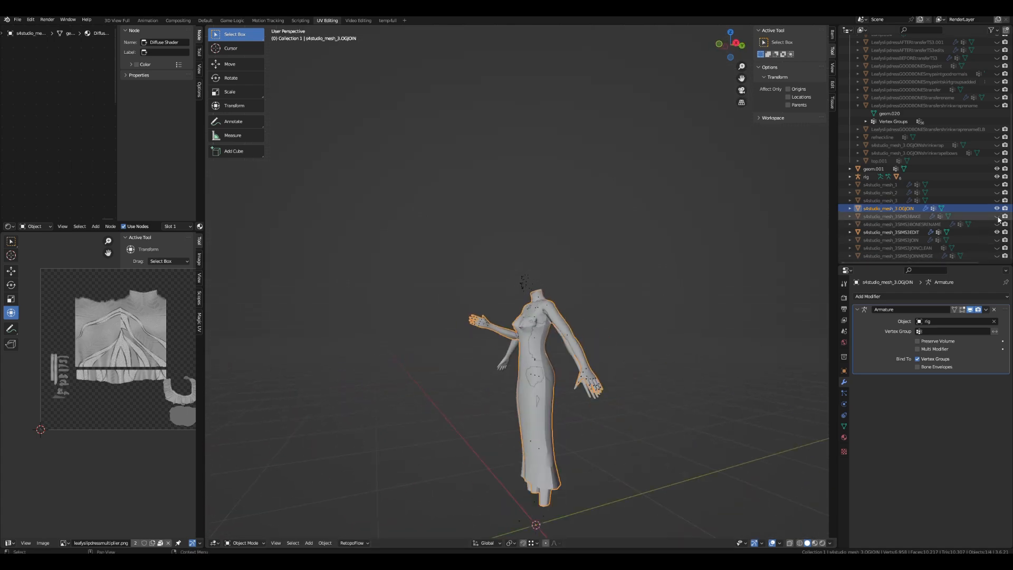
- Hide s4studio_mesh_3.OGJOIN, select s4studio_mesh_3SIMS3EDIT and switch to front orthographic view
left_click(996, 208)
left_click(918, 233)
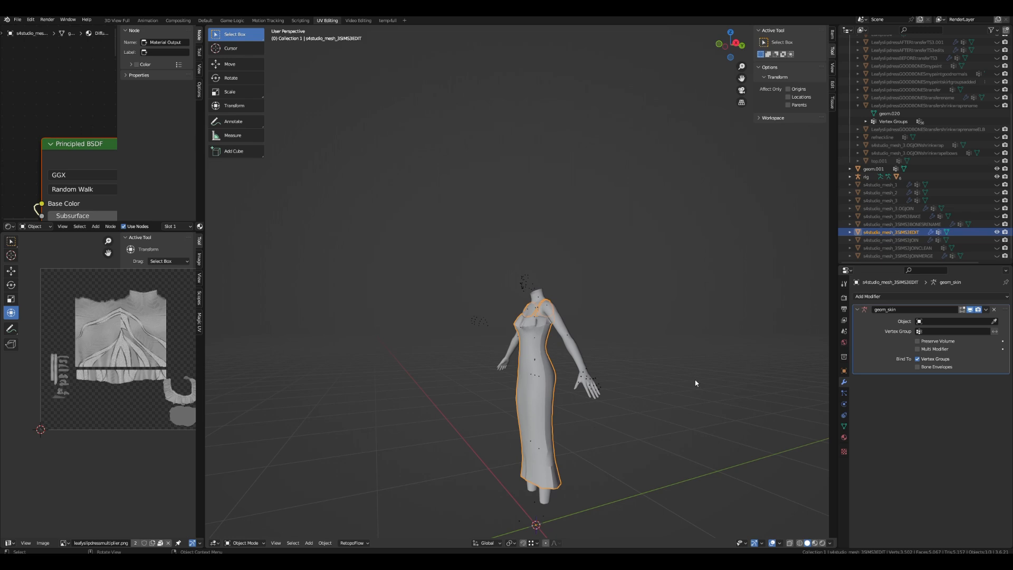
key("KP_5")
key("KP_1")
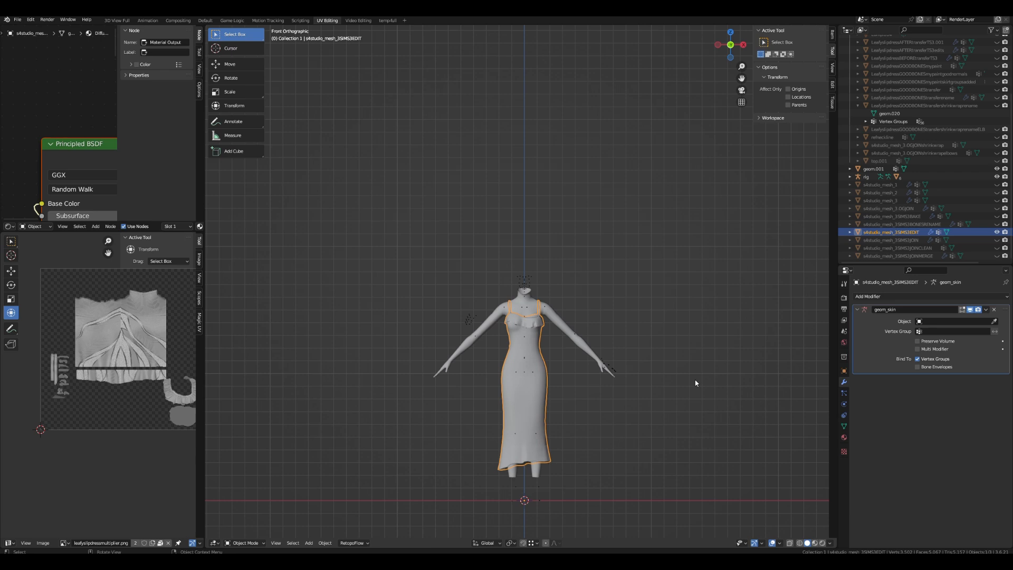
- Hide the rig so only the dress and body remain in front orthographic view
scroll(707, 367, "up", 1)
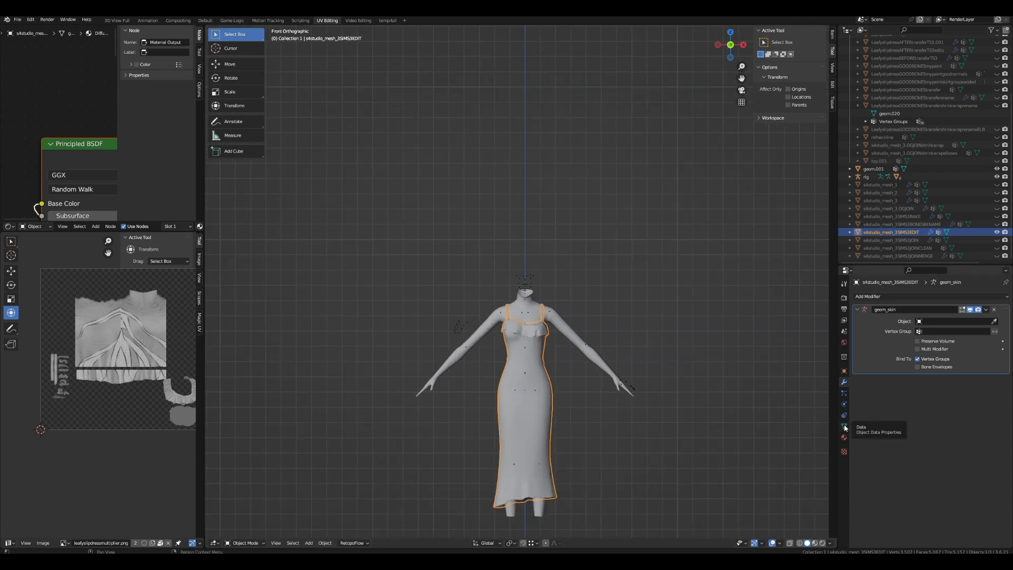
left_click_drag(942, 265, 942, 351)
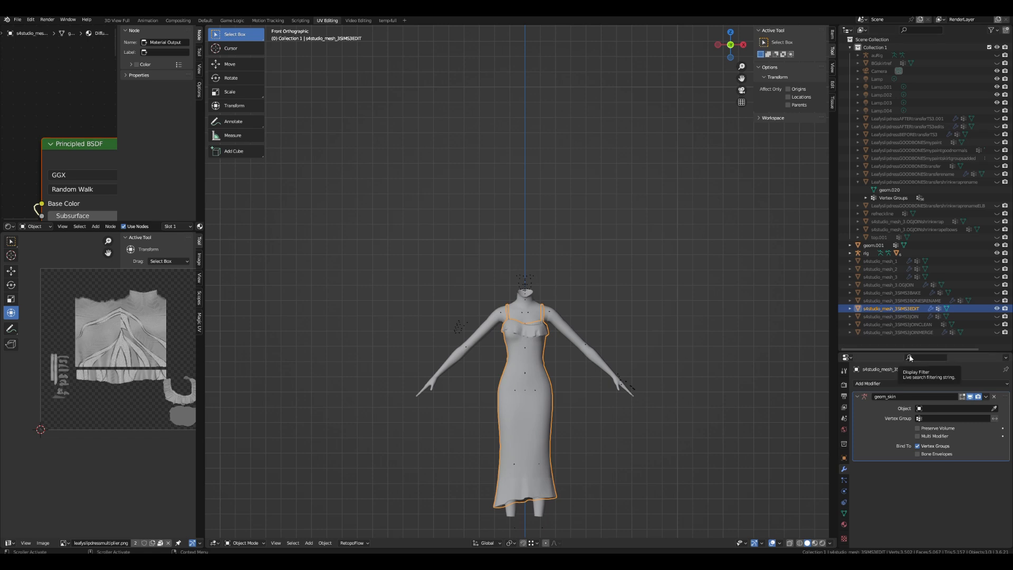
left_click(996, 253)
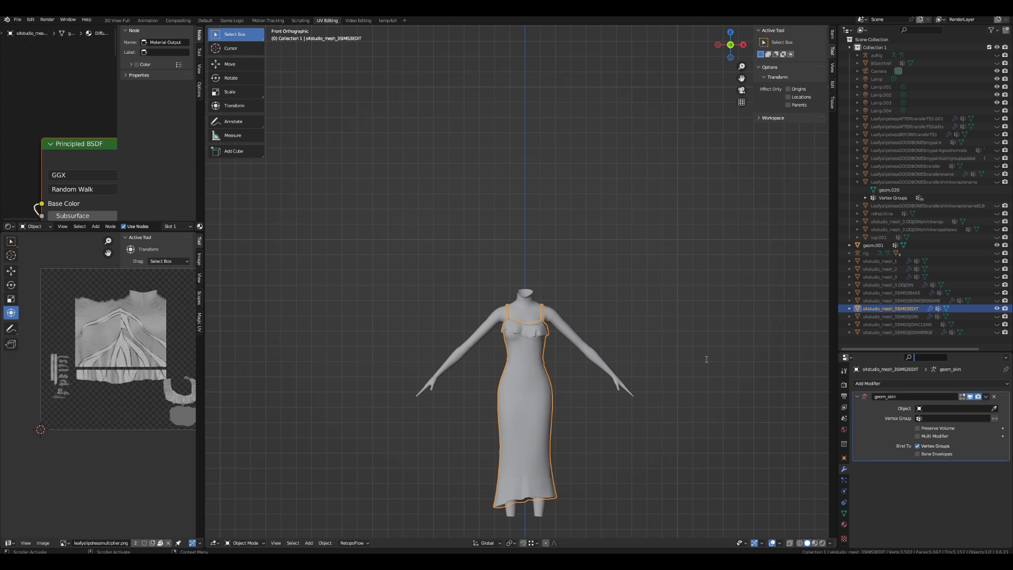
- Show the full vertex group list of s4studio_mesh_3SIMS3EDIT from its first entry
left_click_drag(894, 349, 903, 147)
scroll(901, 138, "down", 5)
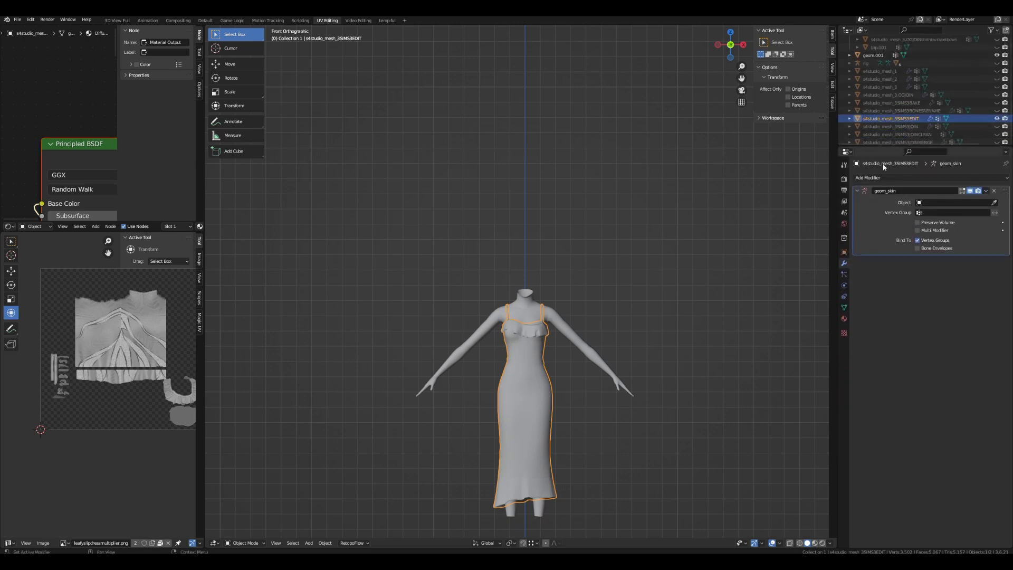
left_click(844, 308)
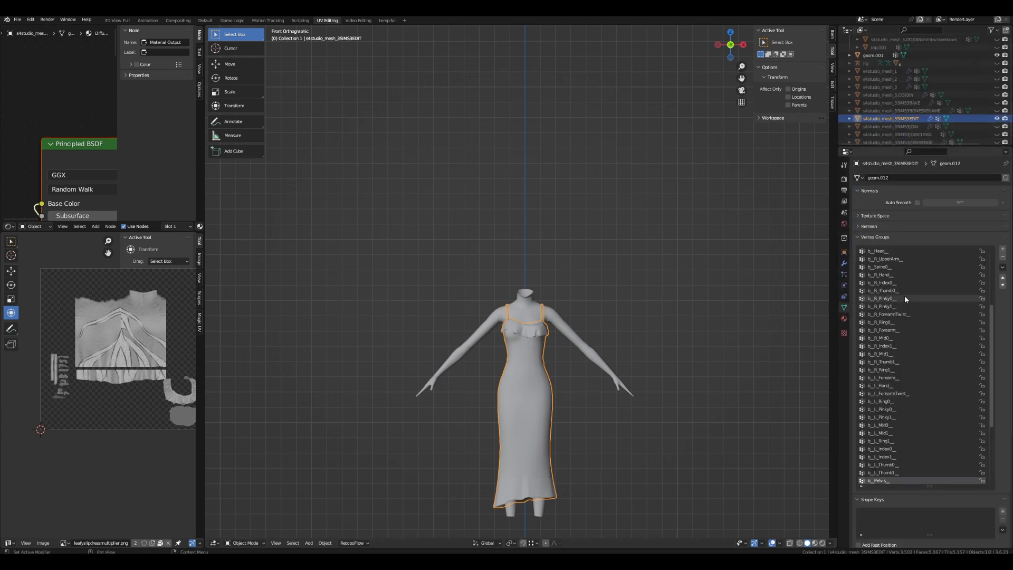
scroll(934, 296, "up", 3)
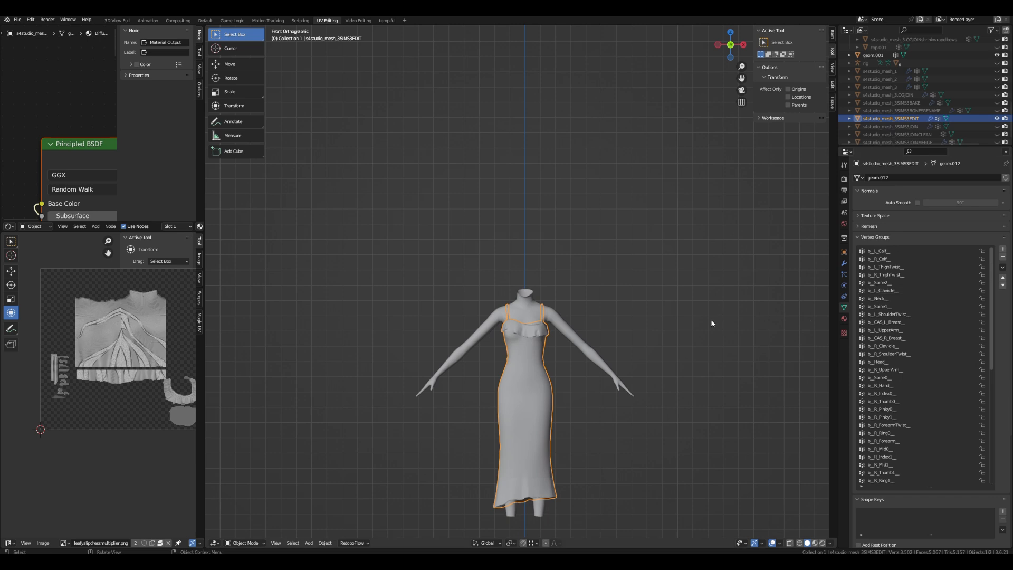
- Put s4studio_mesh_3SIMS3EDIT in Weight Paint mode and display the weights of its b__L_ThighTwist__ group
scroll(685, 353, "up", 4)
left_click(251, 545)
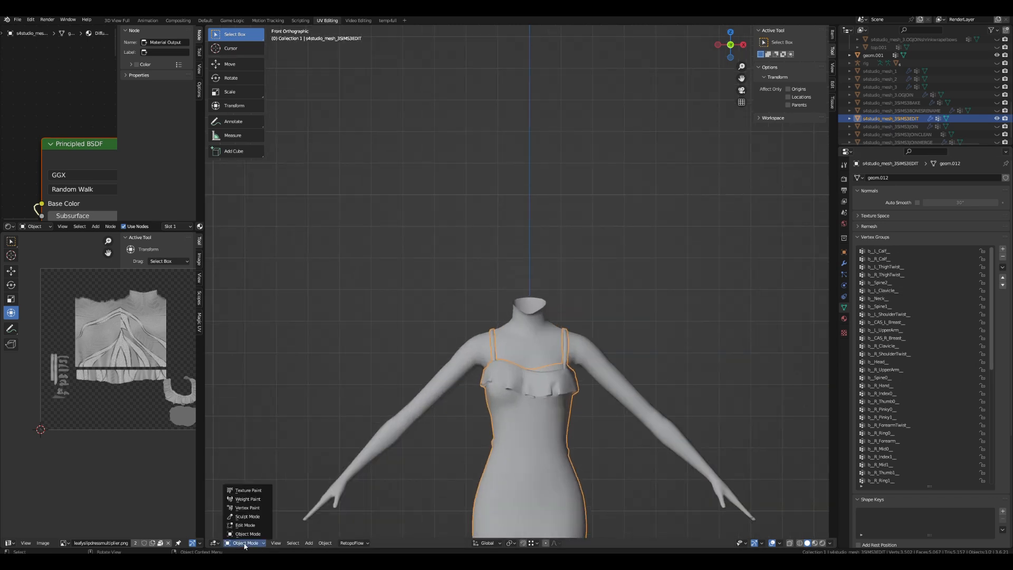
left_click(247, 503)
middle_click_drag(586, 467, 570, 262, "shift")
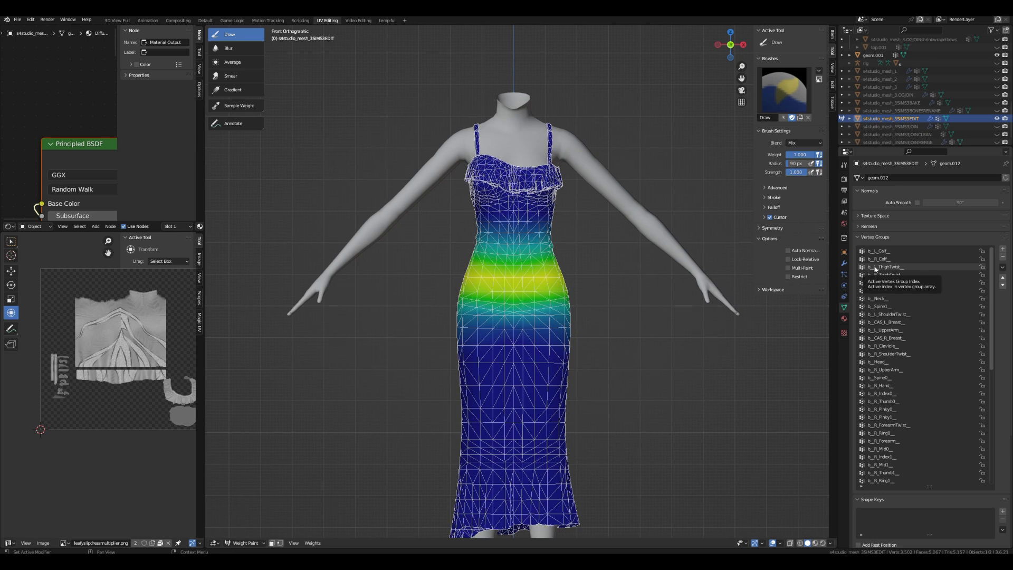
left_click(882, 268)
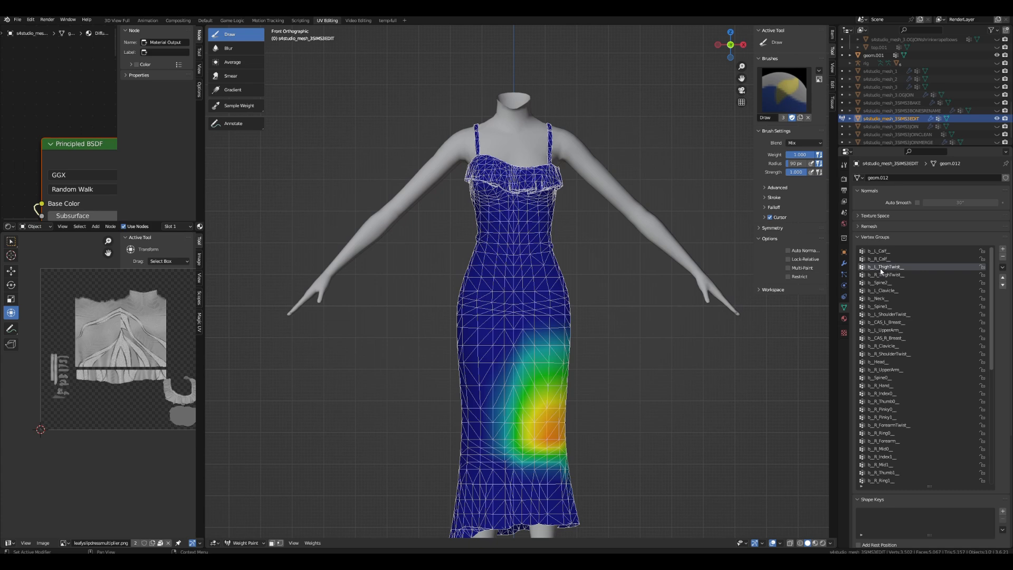
scroll(537, 397, "down", 3)
scroll(537, 397, "up", 1)
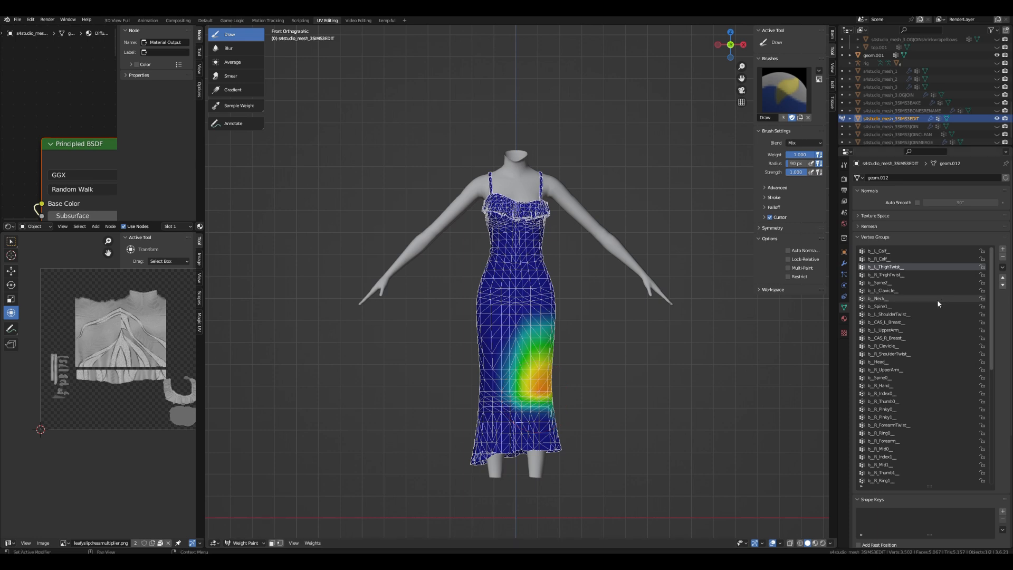
scroll(675, 369, "up", 1)
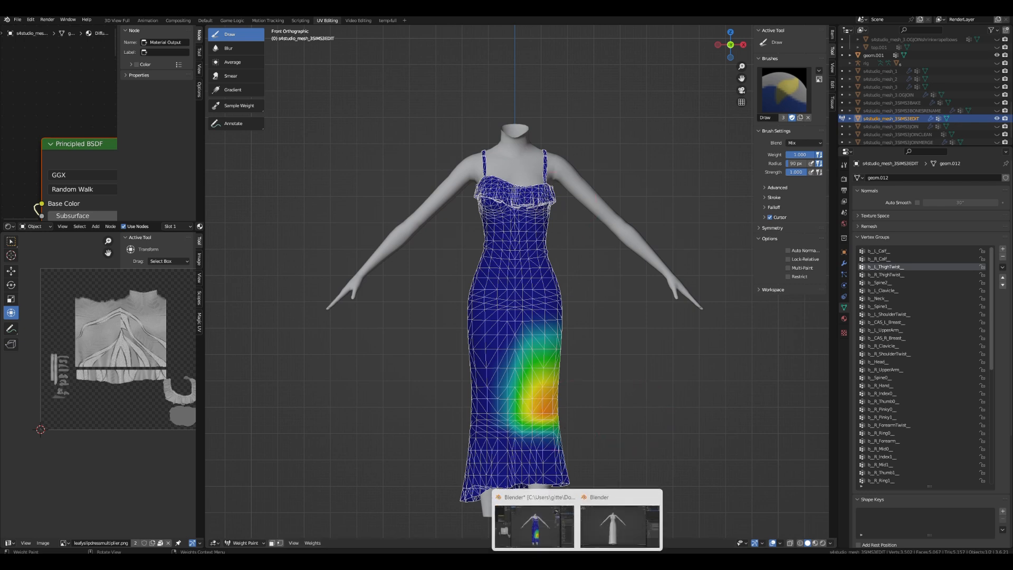
- In the other Blender window, hide the dress, put the skirt in Weight Paint mode and show its full vertex group list
left_click(610, 534)
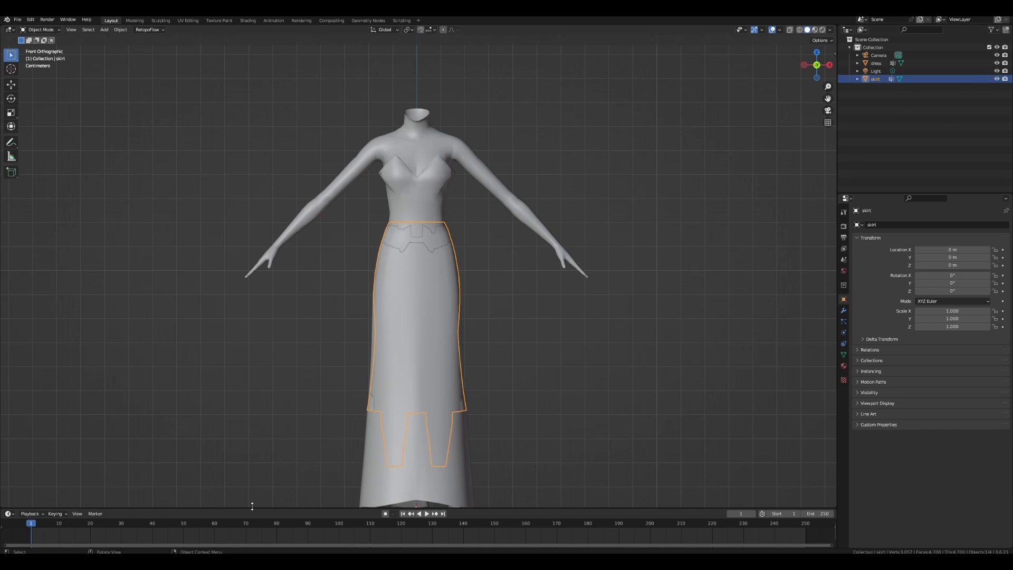
left_click(997, 62)
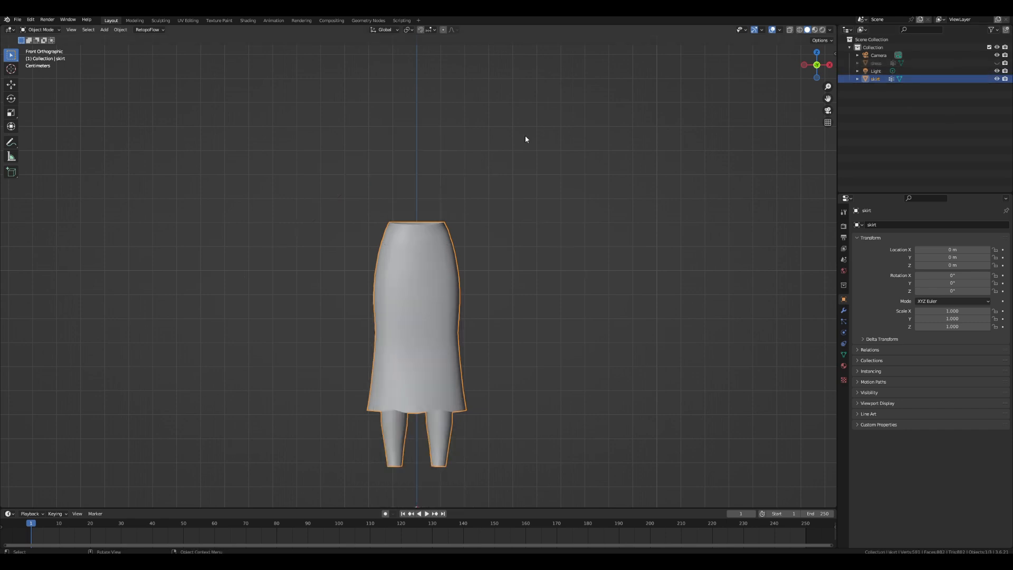
left_click(40, 30)
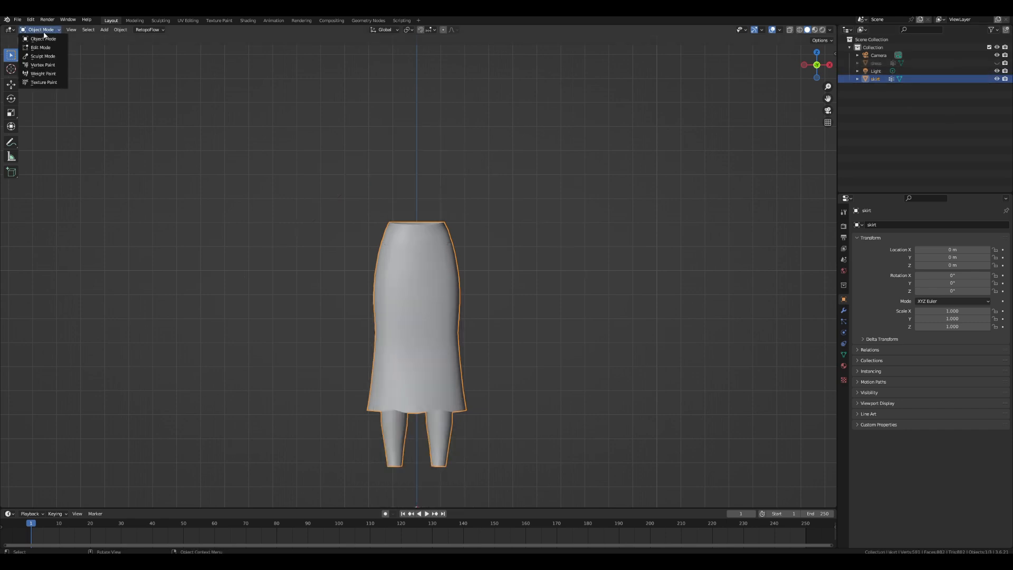
left_click(50, 77)
left_click(843, 354)
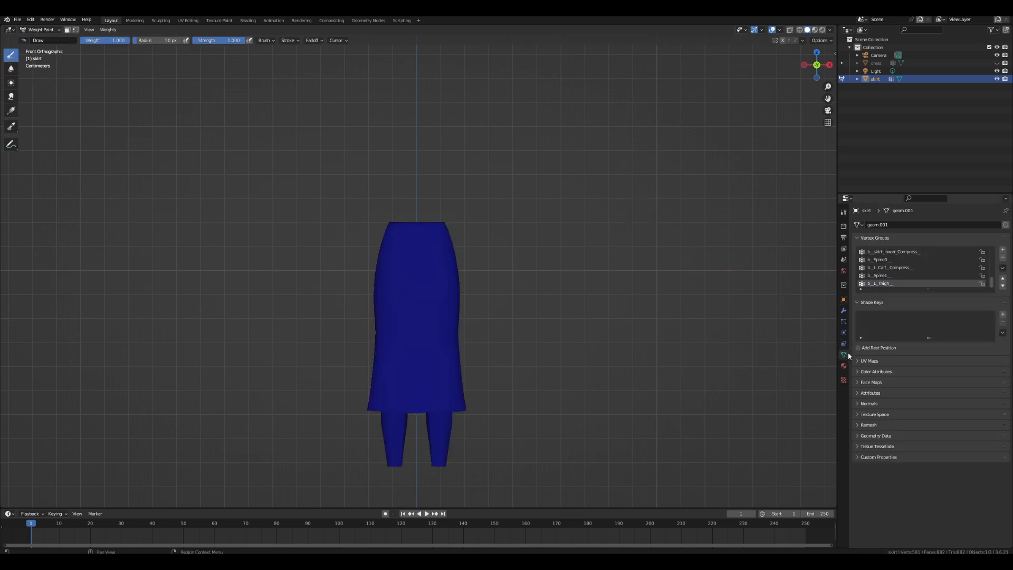
scroll(902, 282, "down", 1)
left_click_drag(912, 289, 913, 486)
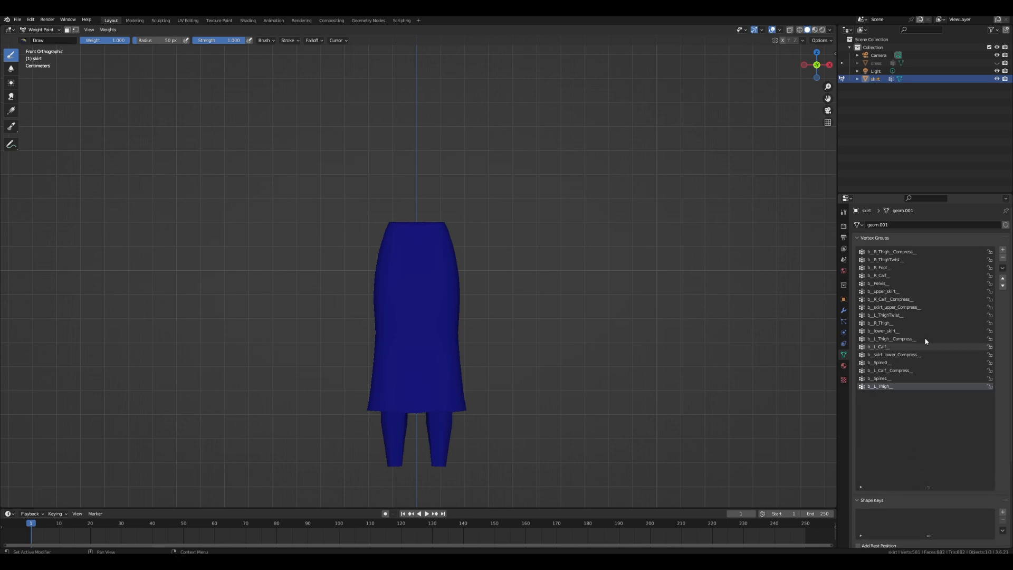
- Inspect the skirt's weights for the ThighTwist and Thigh__Compress groups on both sides
left_click(897, 260)
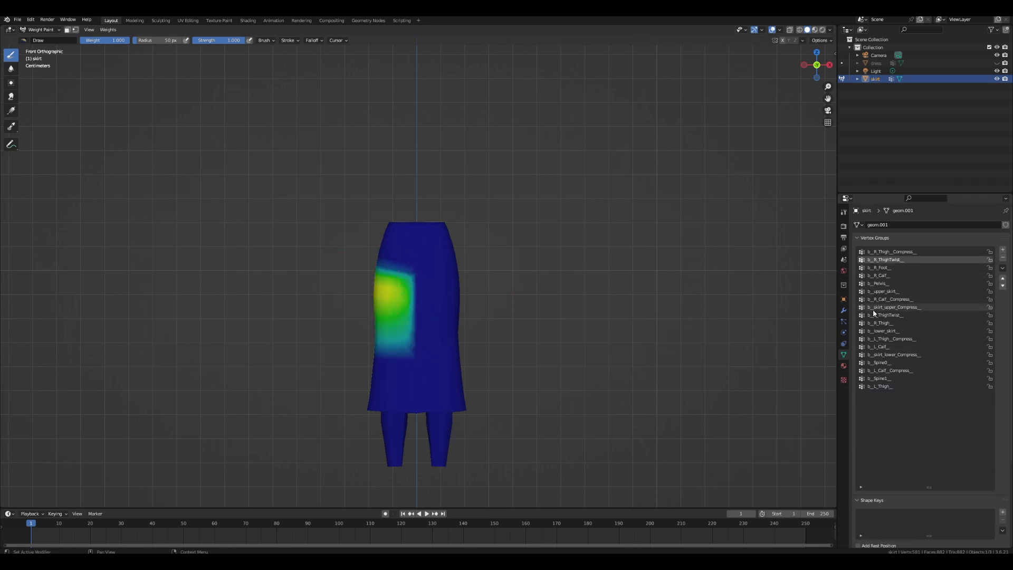
left_click(907, 315)
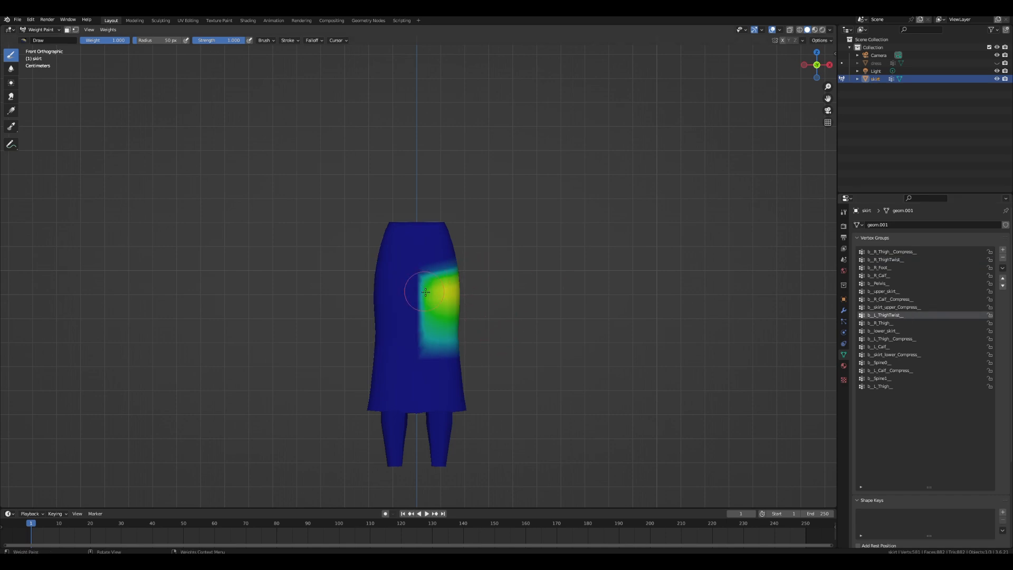
left_click(890, 341)
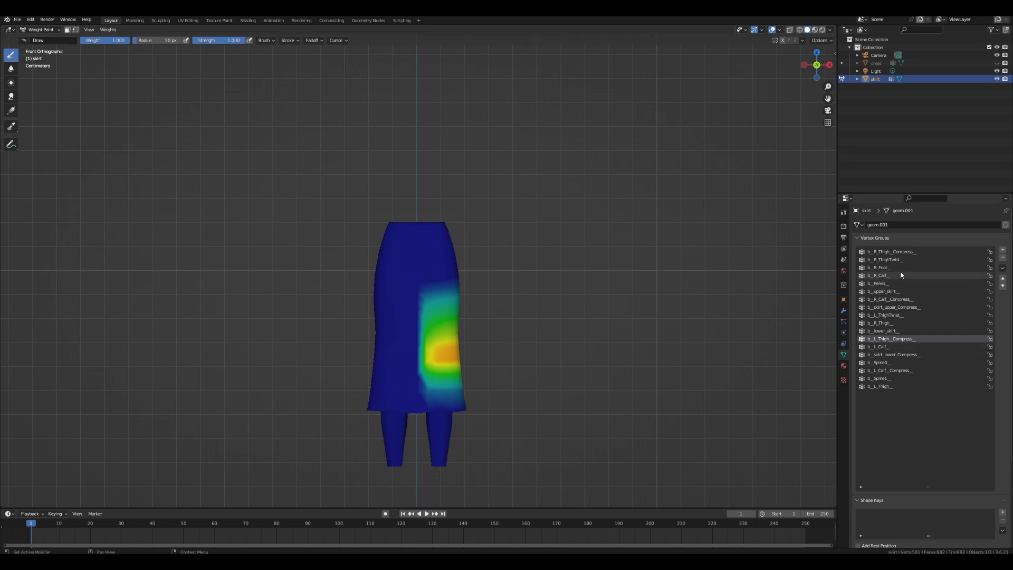
left_click(891, 253)
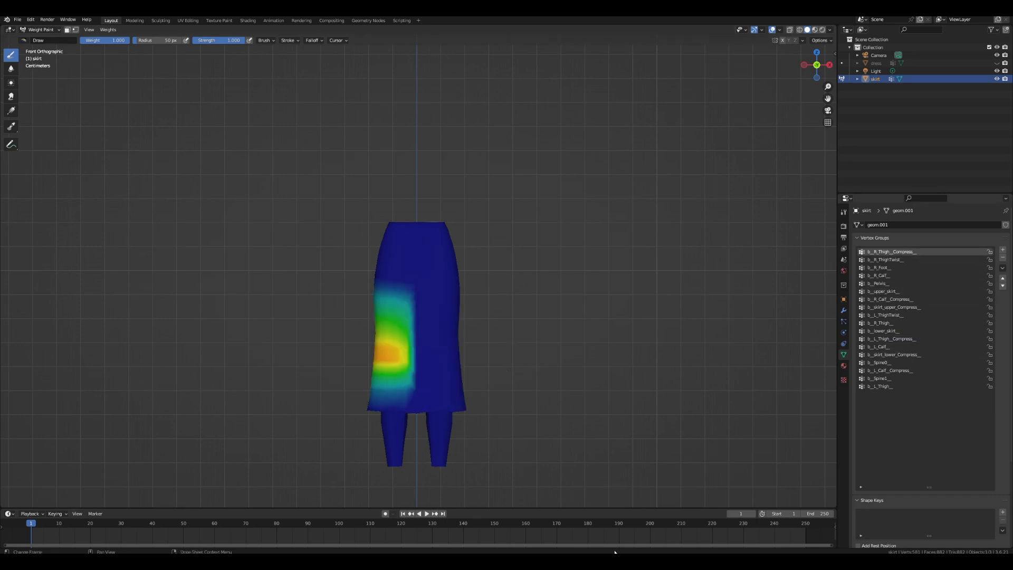
- Compare the edited dress's b__L_ThighTwist__ weights with the skirt's b__L_Thigh__Compress__ weights across both Blender windows
mouse_move(577, 560)
left_click(535, 527)
scroll(952, 383, "down", 2)
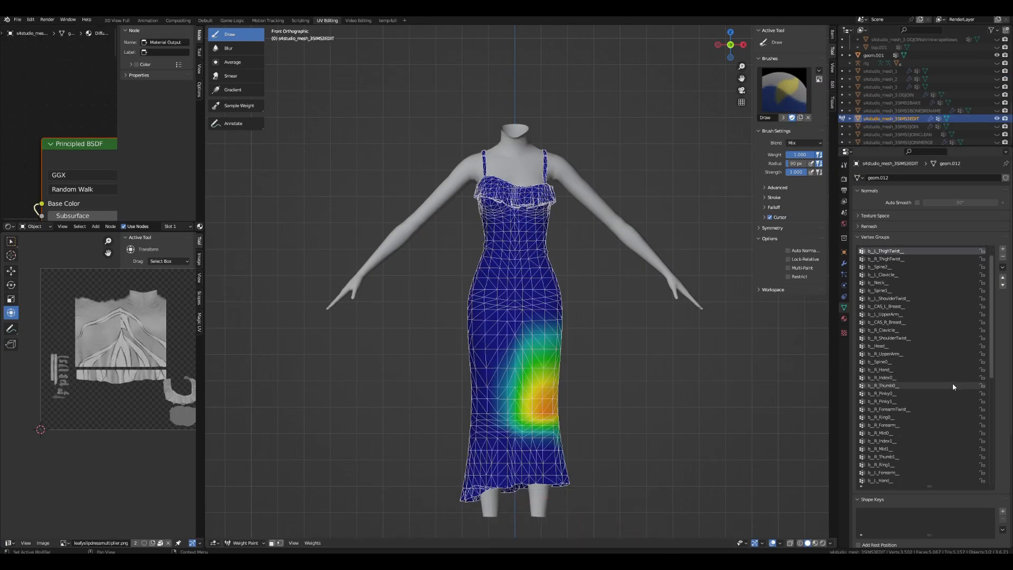
left_click(621, 537)
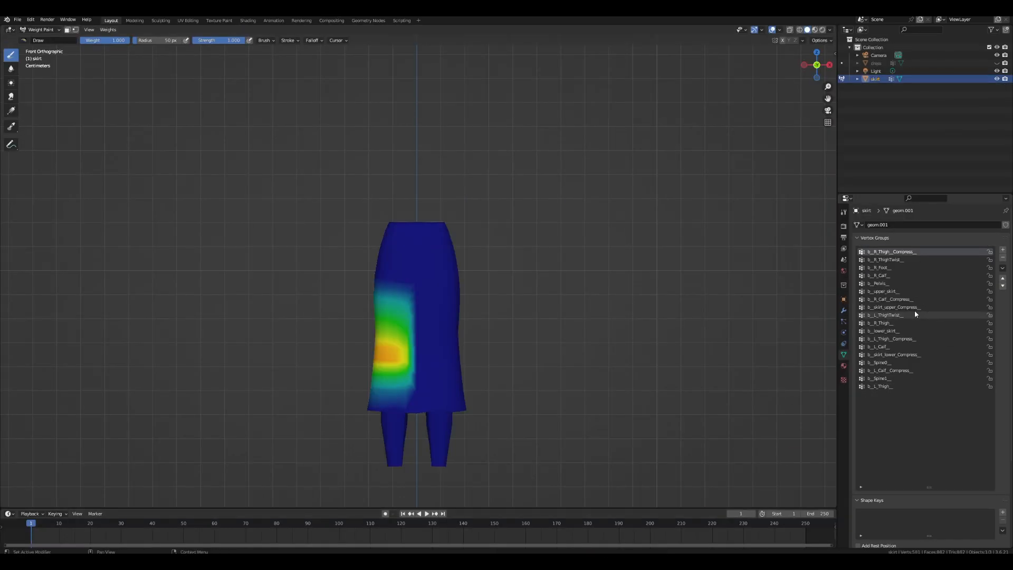
left_click(911, 338)
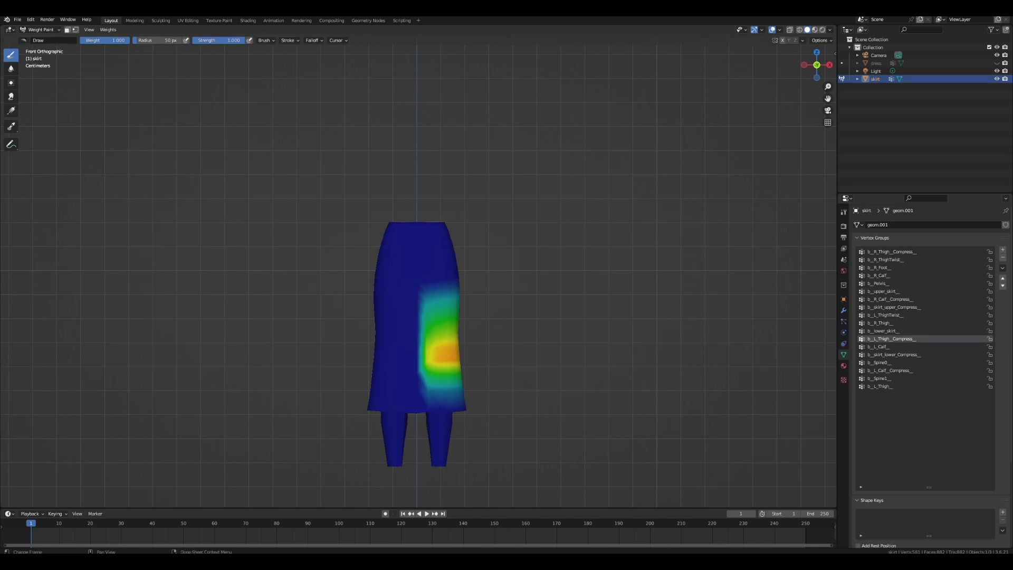
mouse_move(577, 560)
left_click(527, 527)
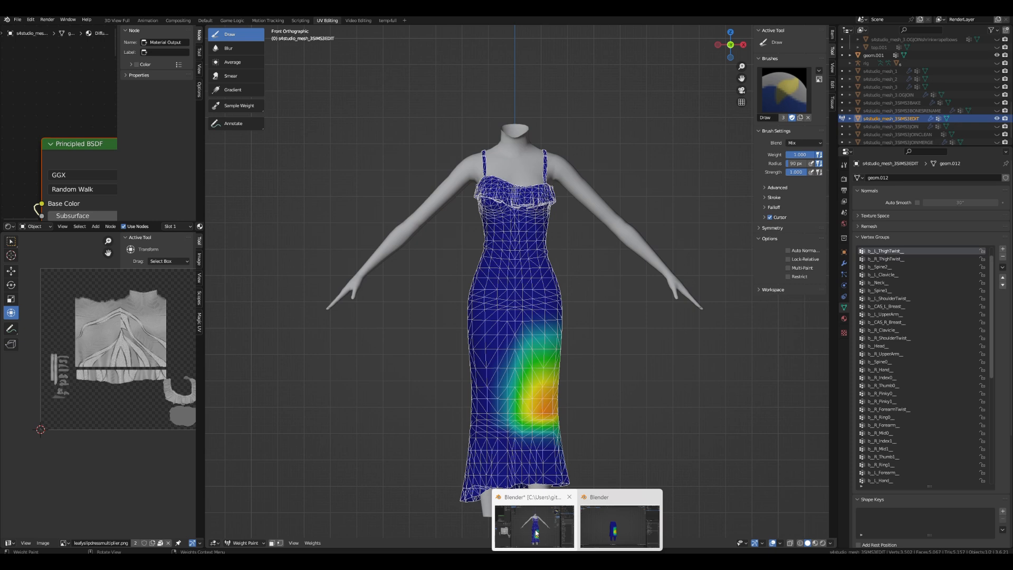
- Copy the skirt's b__L_Thigh__Compress__ group name and rename the edited dress's b__L_ThighTwist__ group with it
left_click(536, 533)
double_click(927, 338)
key("ctrl+c")
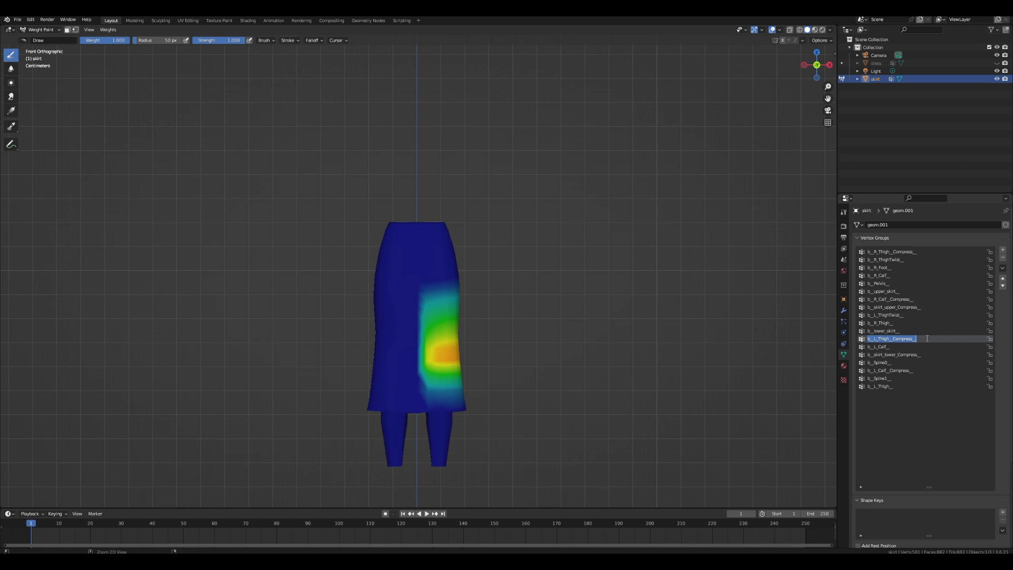
mouse_move(577, 560)
left_click(538, 526)
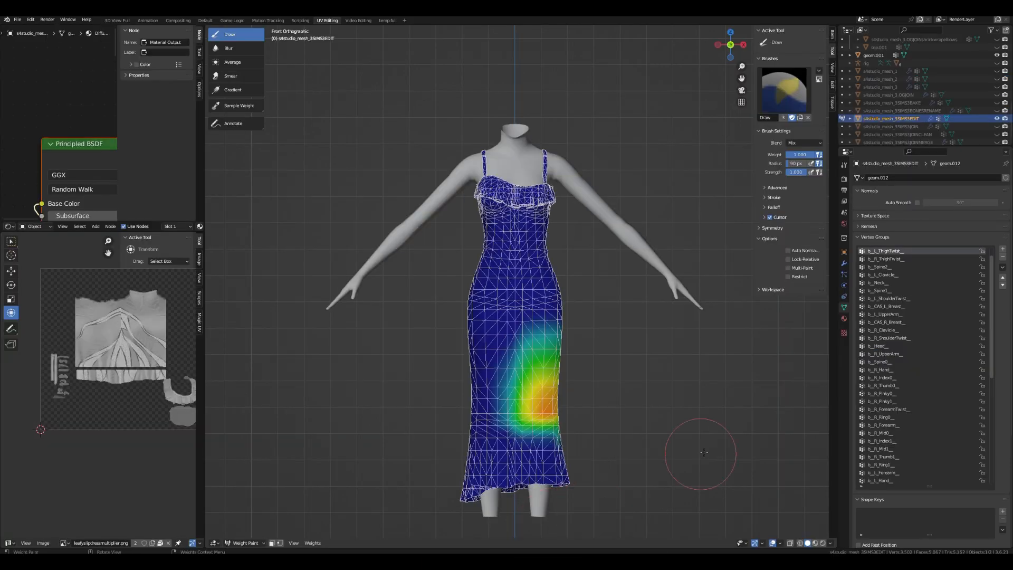
double_click(913, 250)
key("ctrl+v")
left_click(913, 259)
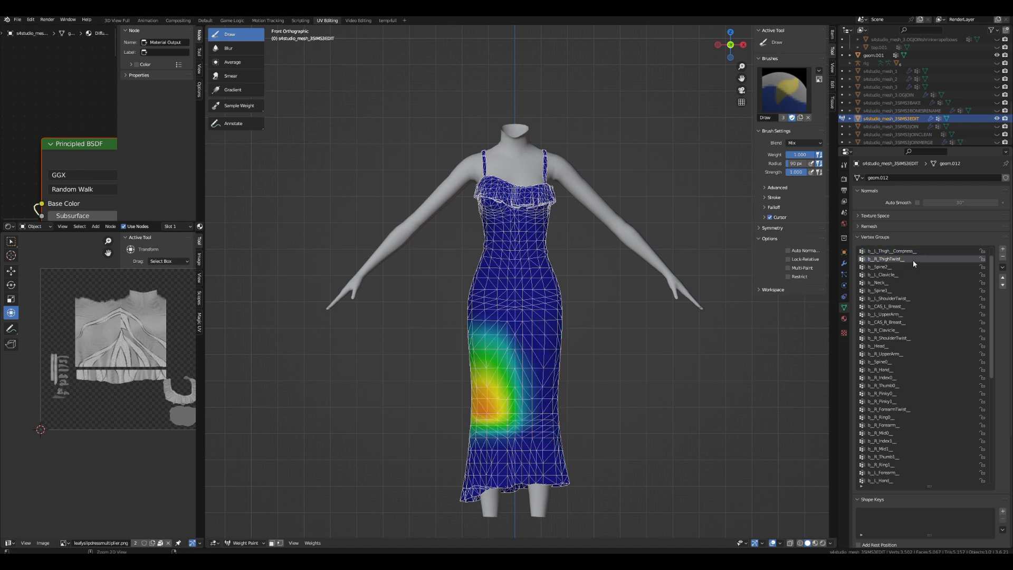
- Rename the edited dress's b__R_ThighTwist__ group to b__R_Thigh__Compress__
double_click(913, 259)
key("ctrl+v")
key("Return")
double_click(929, 258)
left_click(879, 258)
key("BackSpace")
type("R")
key("BackSpace")
key("BackSpace")
key("BackSpace")
key("Return")
- Inspect the edited dress's weights for the b__L_Skirt__ and b__R_Skirt__ groups
left_click_drag(992, 331, 982, 444)
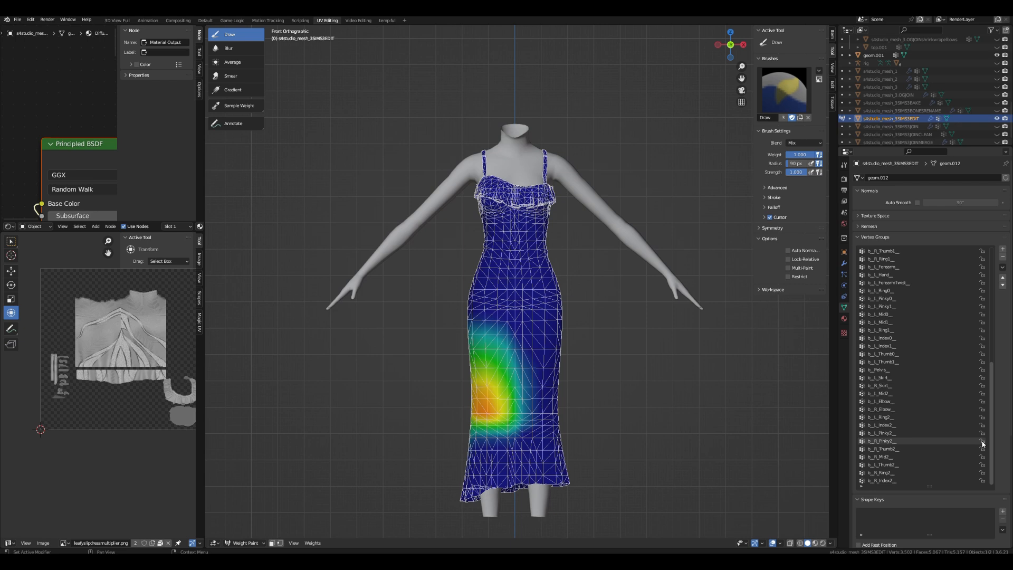
left_click(894, 378)
left_click(895, 385)
left_click(895, 378)
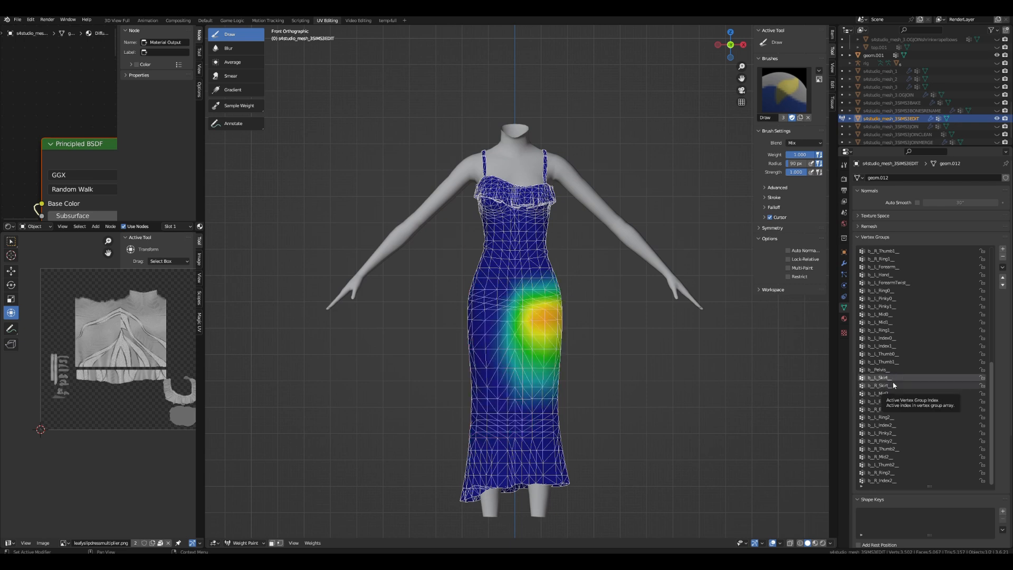
left_click(894, 385)
- Compare the skirt's b__R_ThighTwist__ weights in the other Blender window with the edited dress's b__R_Skirt__ weights
mouse_move(576, 562)
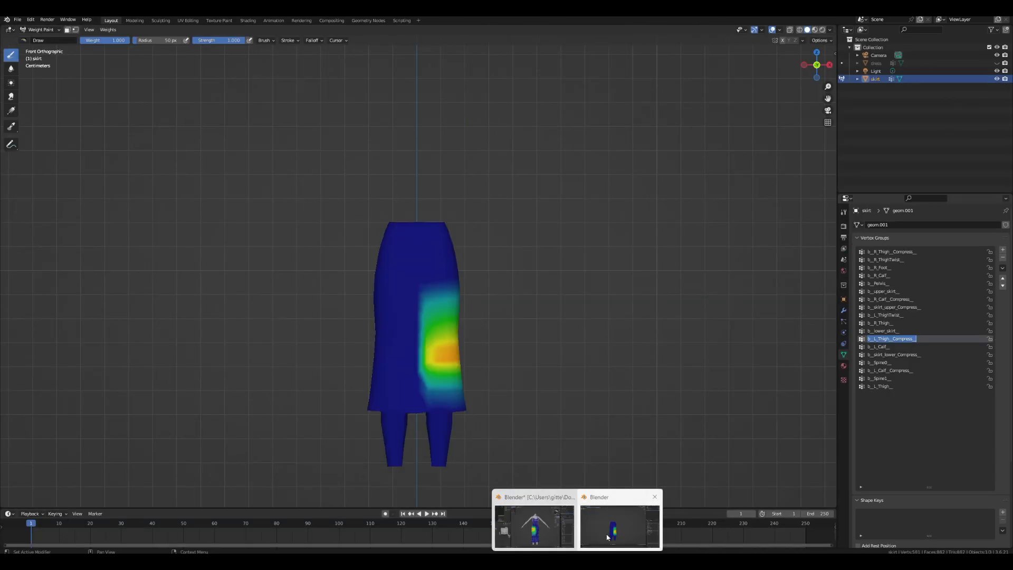
left_click(607, 536)
left_click(889, 260)
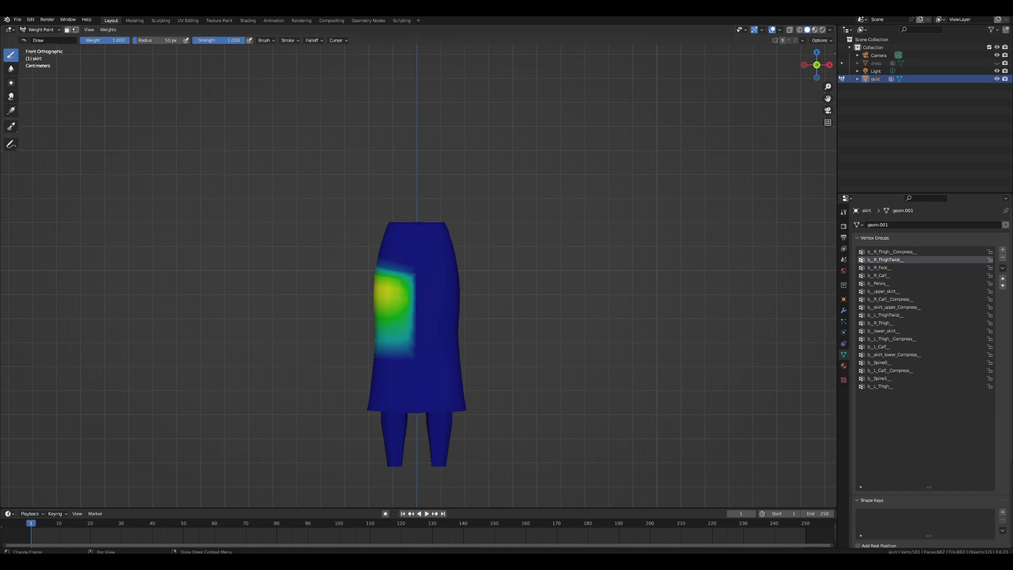
left_click(541, 537)
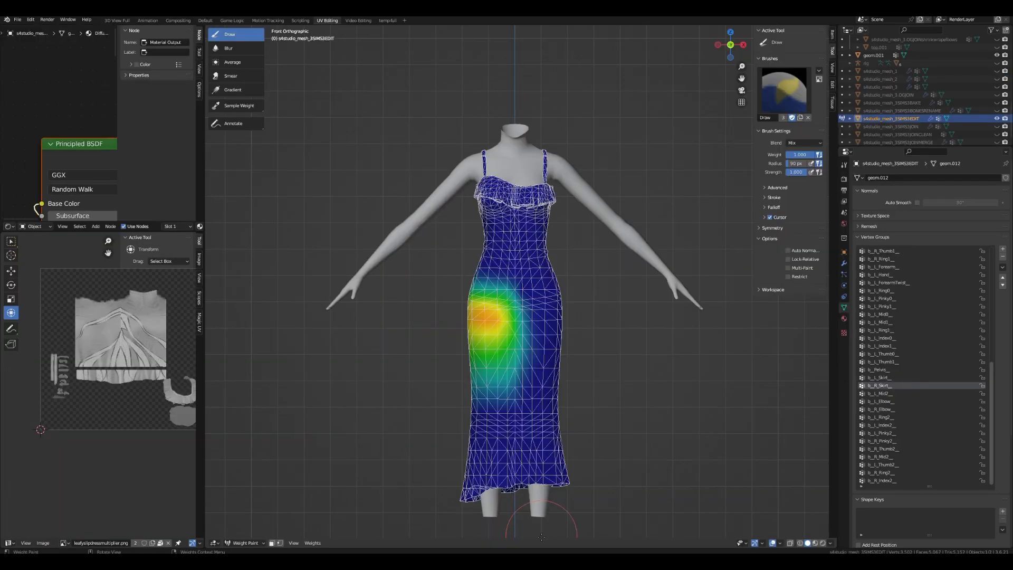
- In the other Blender window, hide the skirt, show the dress and transfer Weight Paint mode to the dress
mouse_move(541, 559)
left_click(610, 526)
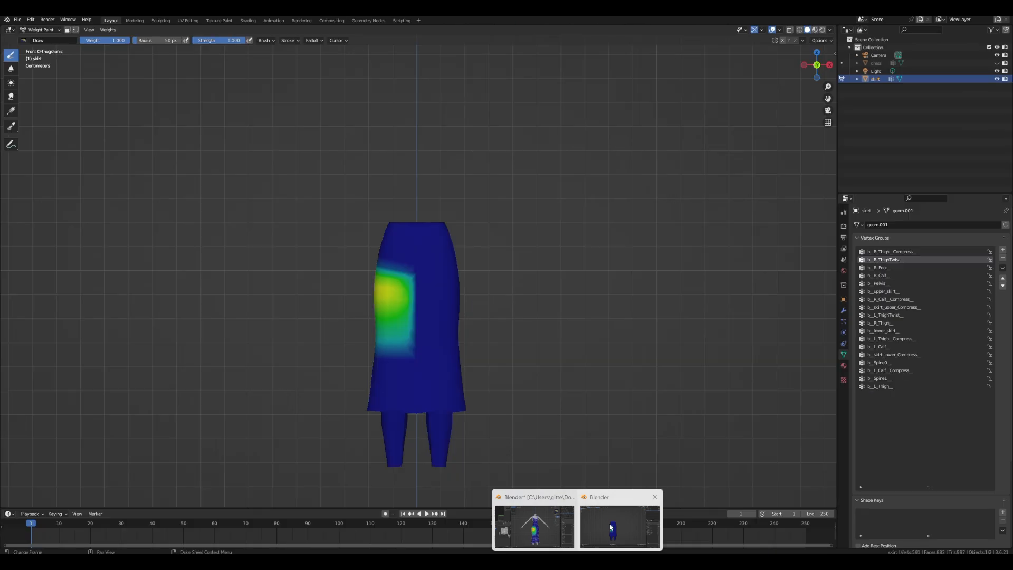
left_click(997, 79)
left_click(997, 63)
left_click(891, 63)
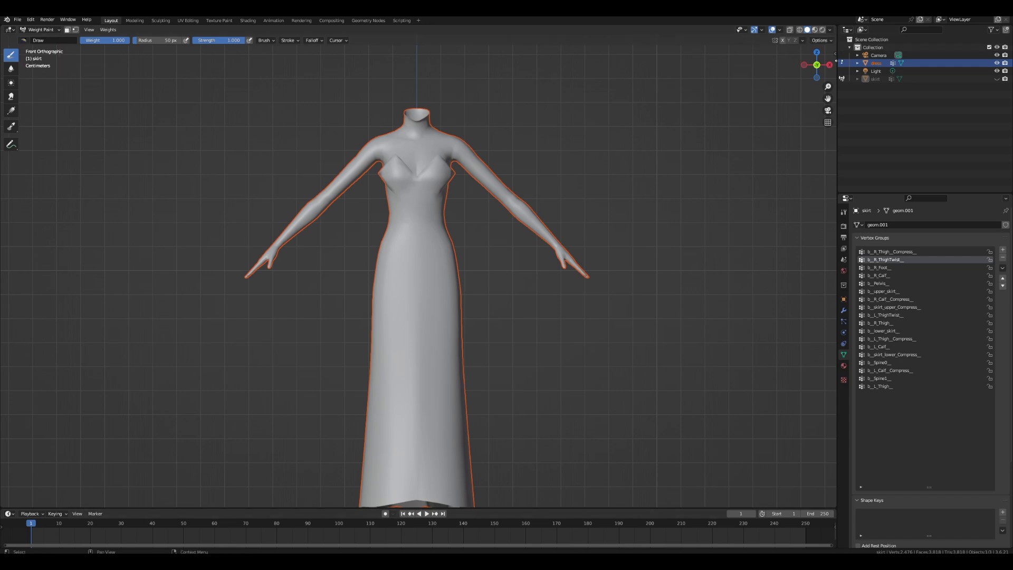
left_click(842, 62)
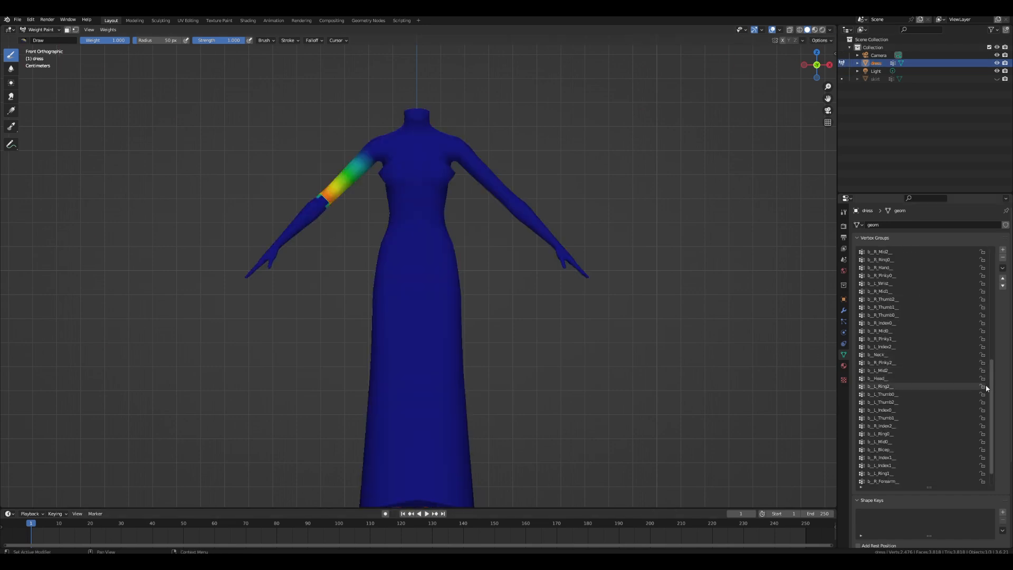
- Compare the Sims 3 dress's b__R_ThighTwist__ weights with the edited dress's b__R_Skirt__ weights in the other Blender window
left_click_drag(991, 401, 1001, 294)
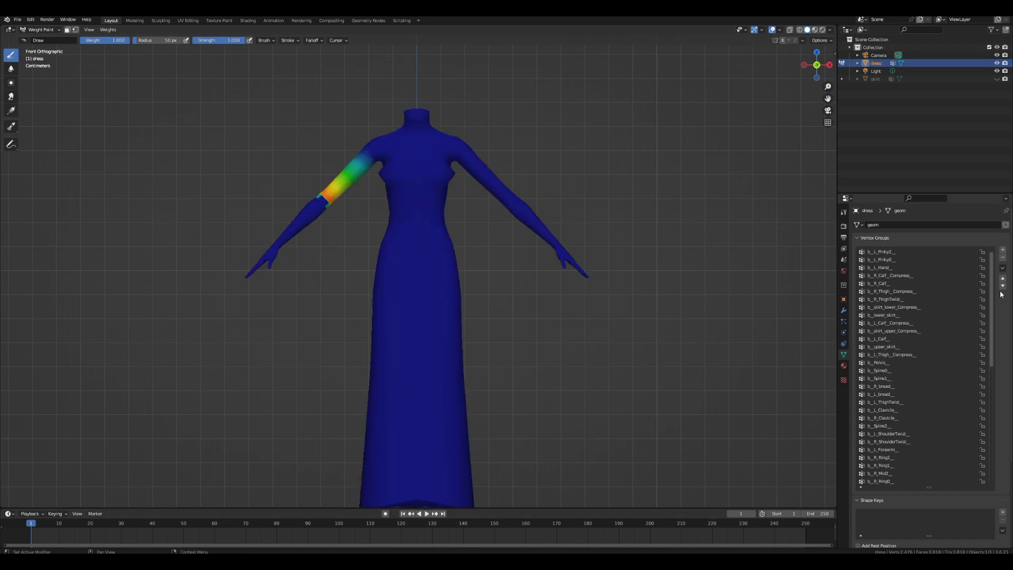
left_click(896, 299)
scroll(413, 291, "down", 3)
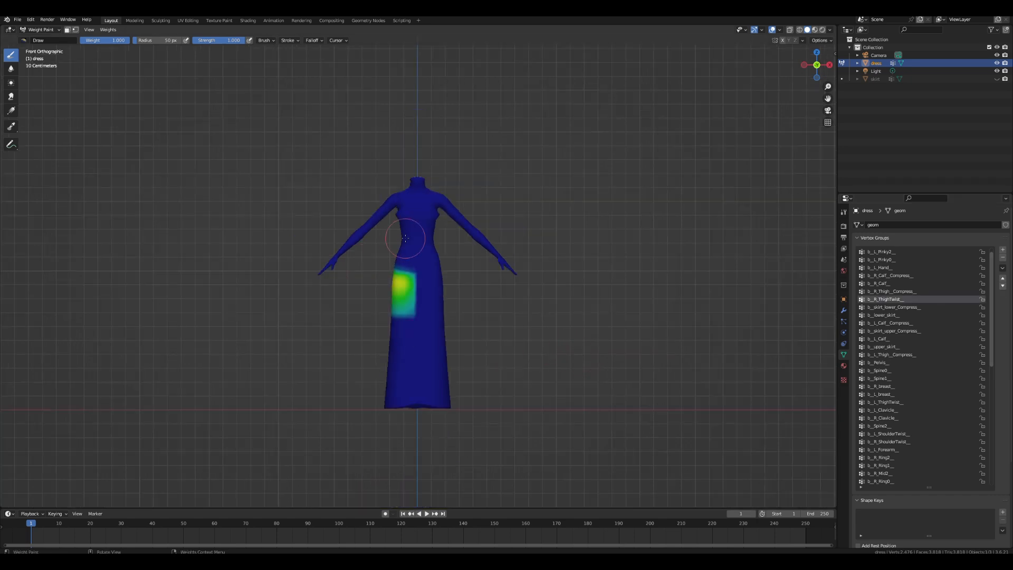
scroll(413, 291, "up", 3)
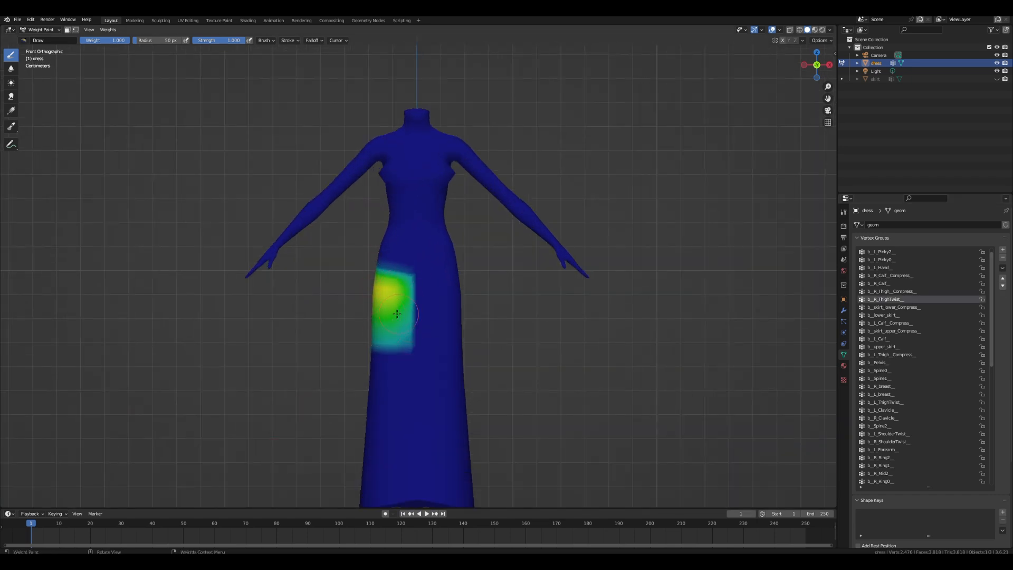
left_click_drag(384, 273, 387, 301)
mouse_move(577, 561)
mouse_move(547, 537)
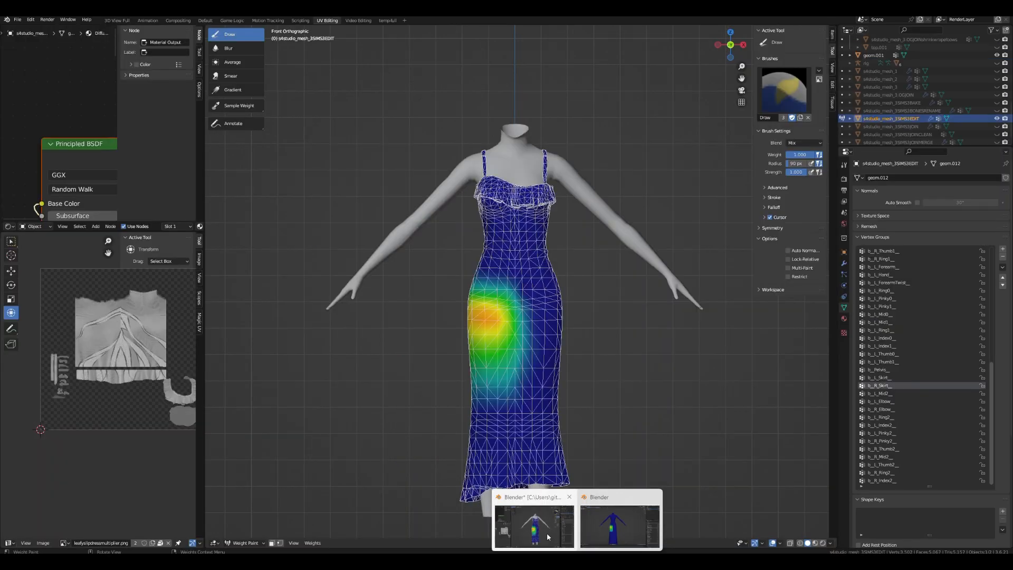
left_click(546, 533)
- Import the afBottomEP7EmbroideryOyster_lod1 Sims 3 GEOM file from the Downloads folder as another reference skirt
left_click(18, 19)
mouse_move(53, 127)
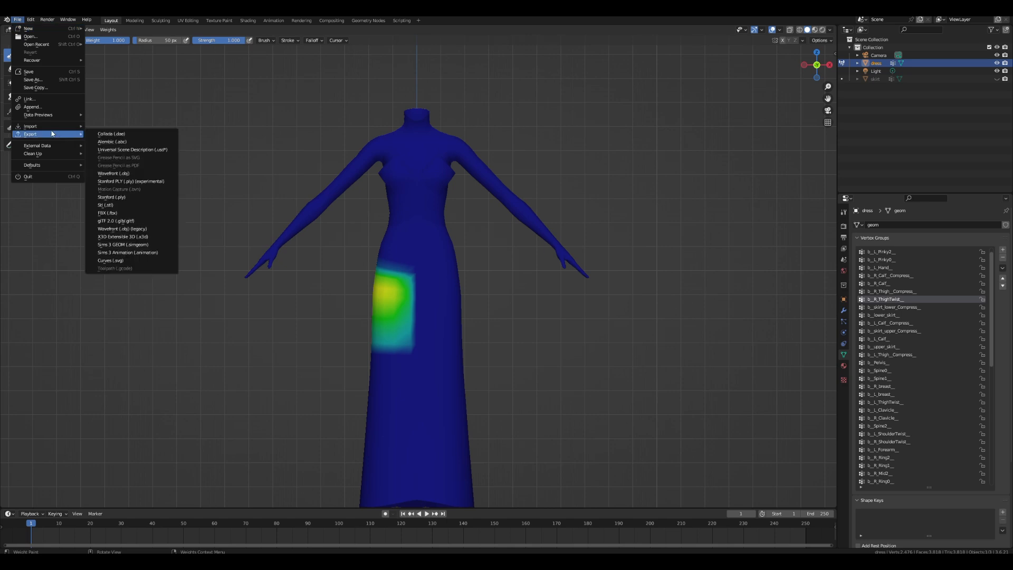
left_click(138, 244)
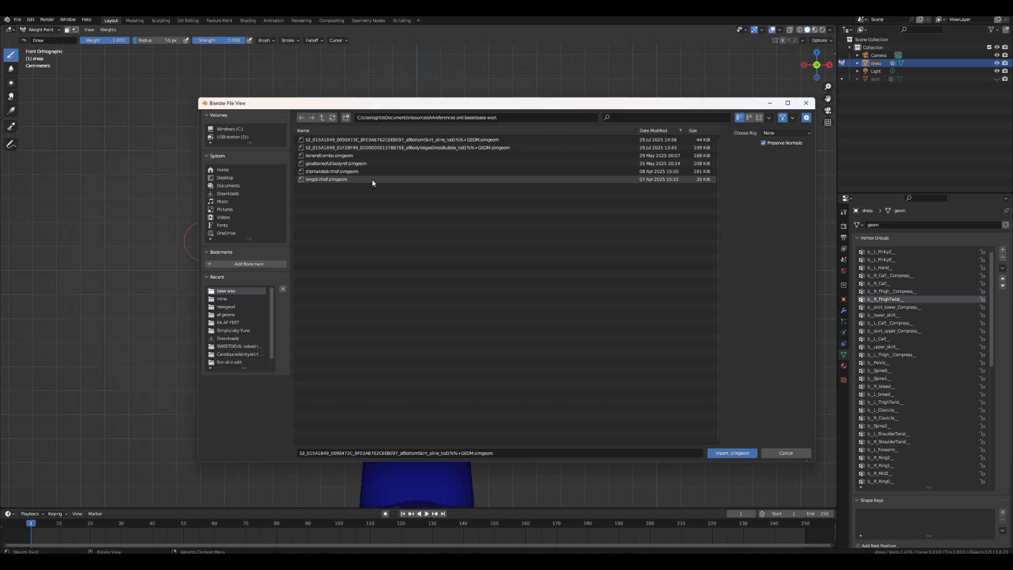
left_click(228, 193)
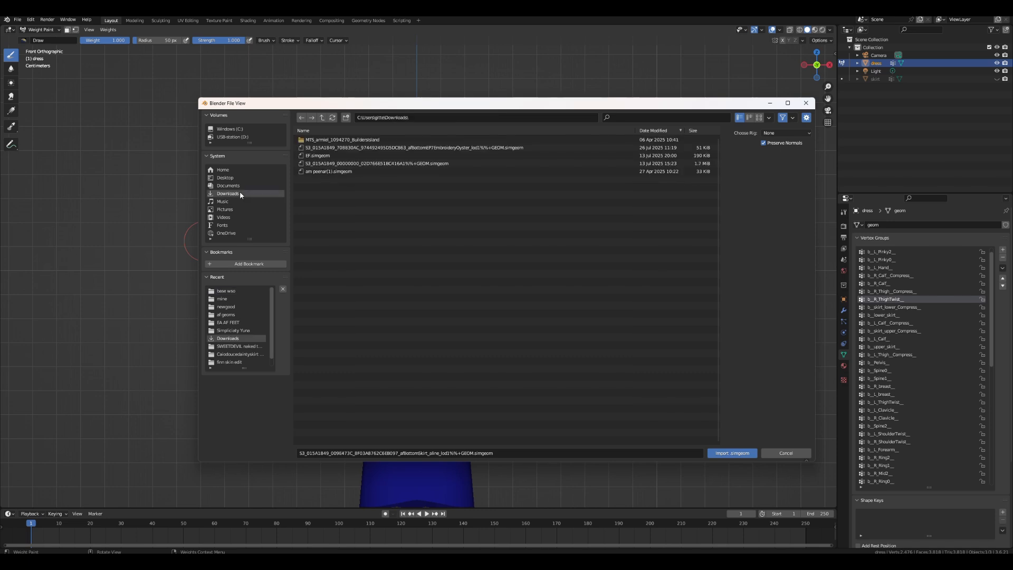
left_click(369, 148)
left_click(732, 452)
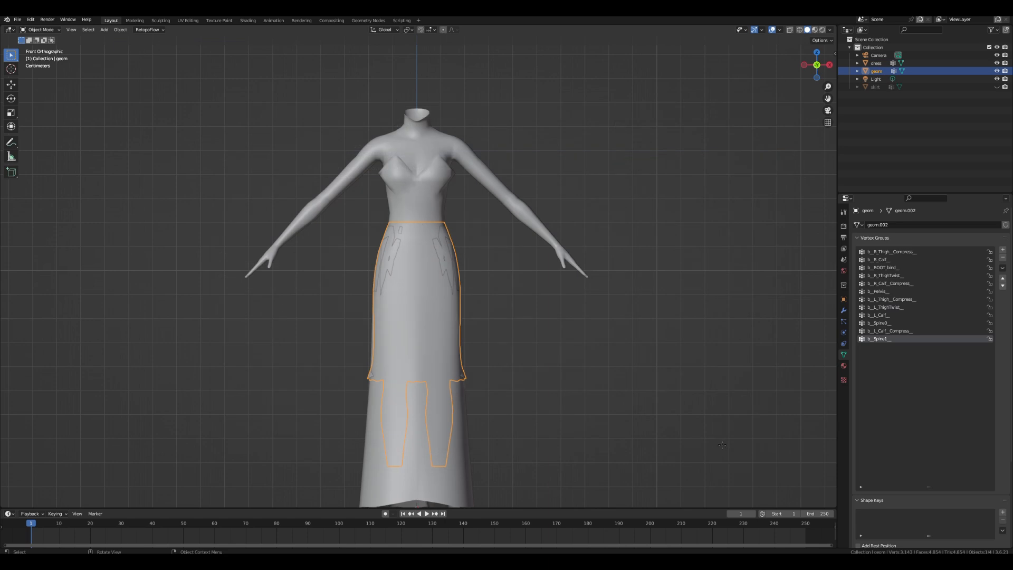
- Hide the Sims 3 dress and put the imported skirt in Weight Paint mode
scroll(449, 297, "down", 3)
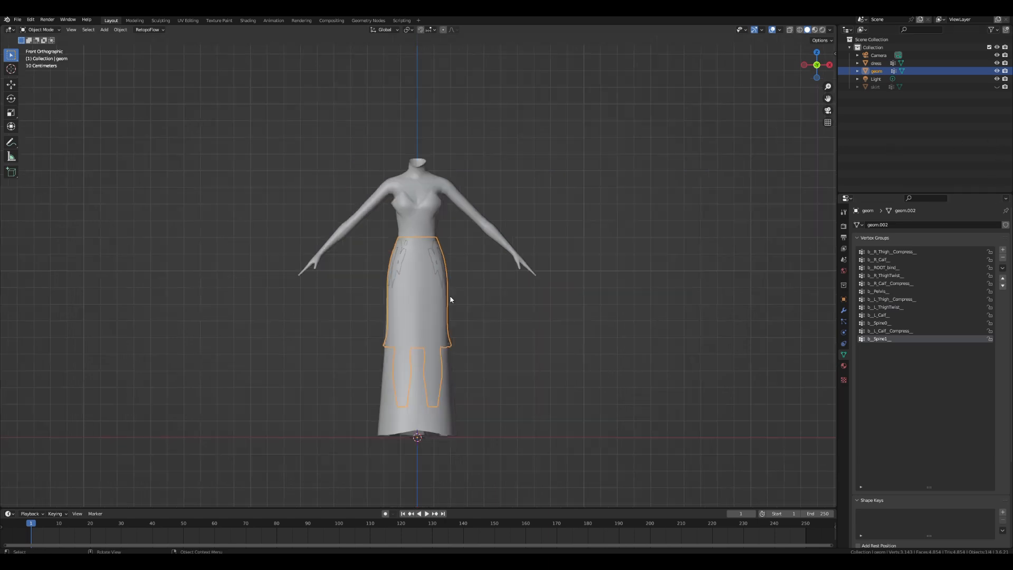
left_click(997, 63)
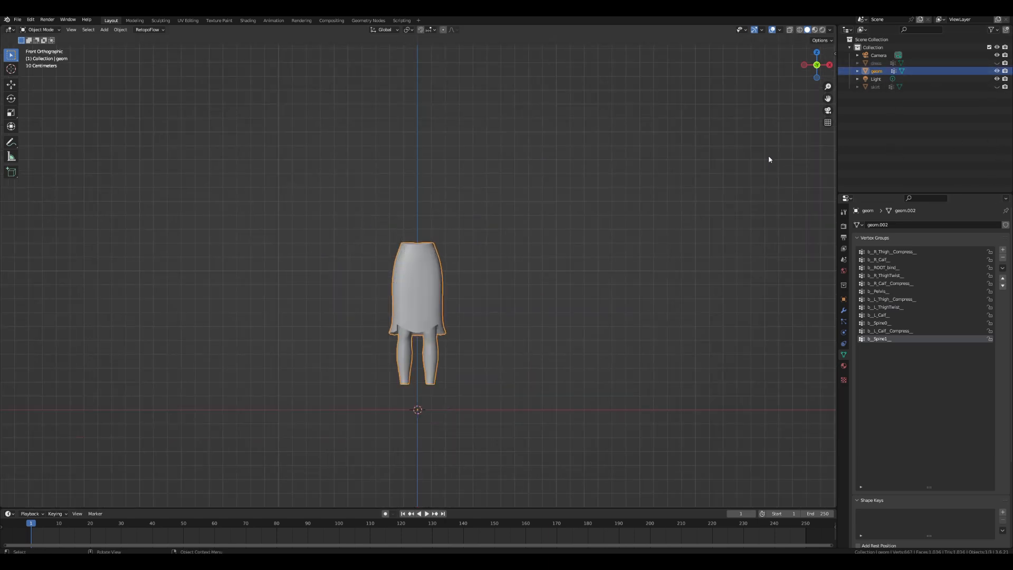
scroll(807, 121, "up", 3)
left_click(906, 299)
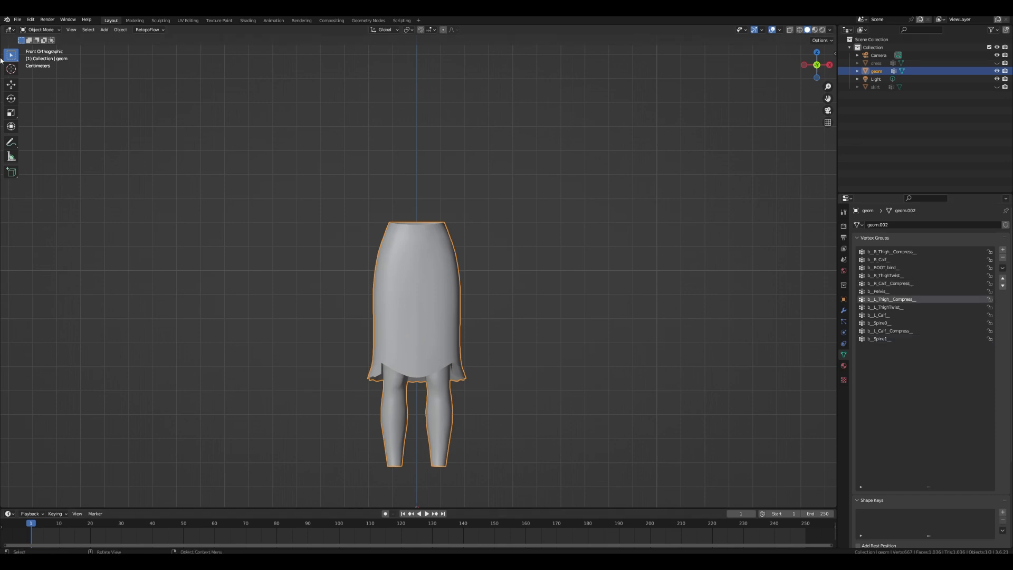
left_click(45, 29)
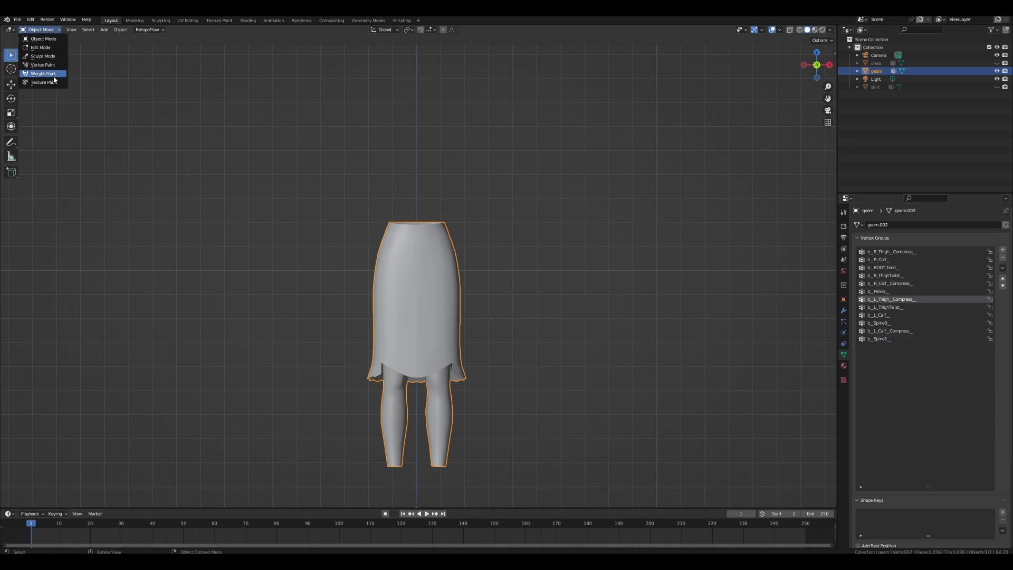
left_click(39, 74)
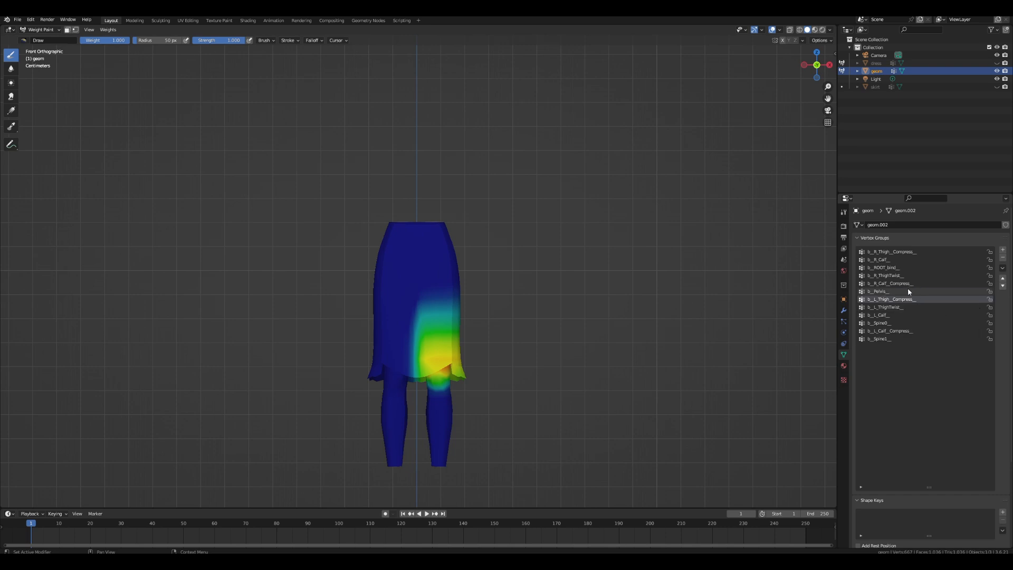
- Inspect the imported skirt's b__R_ThighTwist__ weights from the front and side
left_click(889, 275)
middle_click_drag(366, 298, 397, 290)
scroll(461, 308, "up", 1)
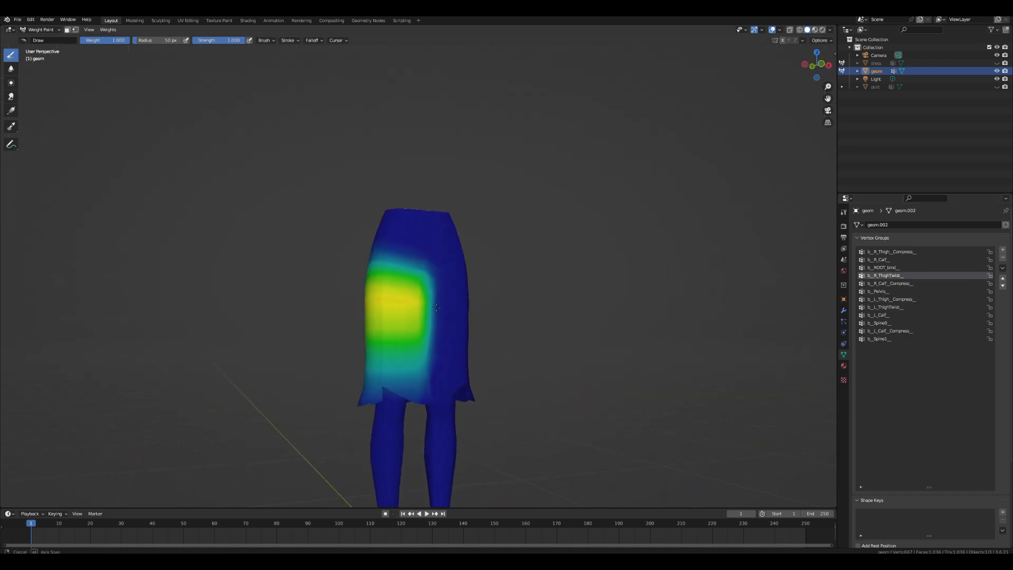
middle_click_drag(461, 309, 424, 310)
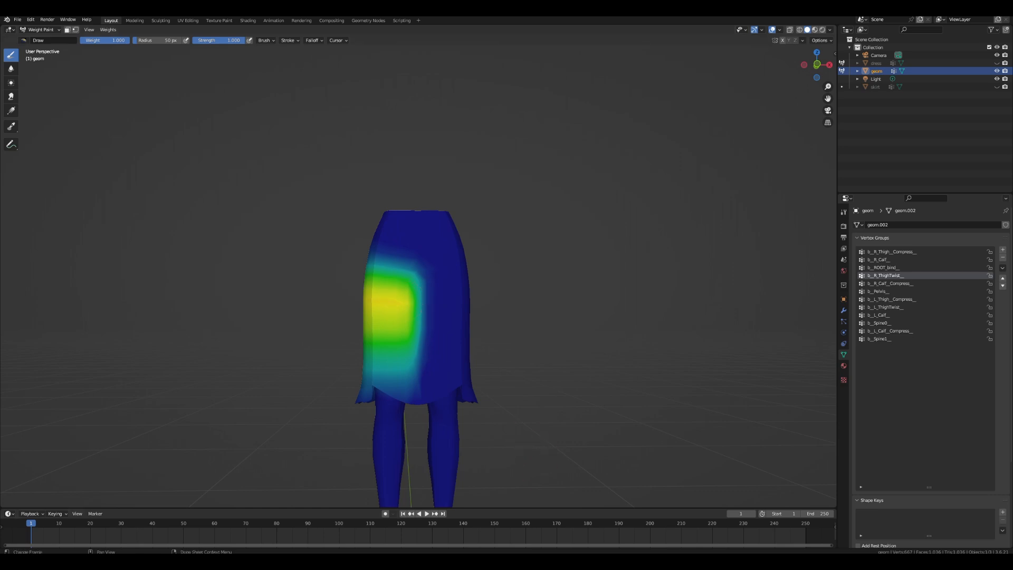
- In the other Blender window, check the edited dress's b__L_Skirt__ and b__R_Skirt__ weights against the imported skirt
left_click(549, 542)
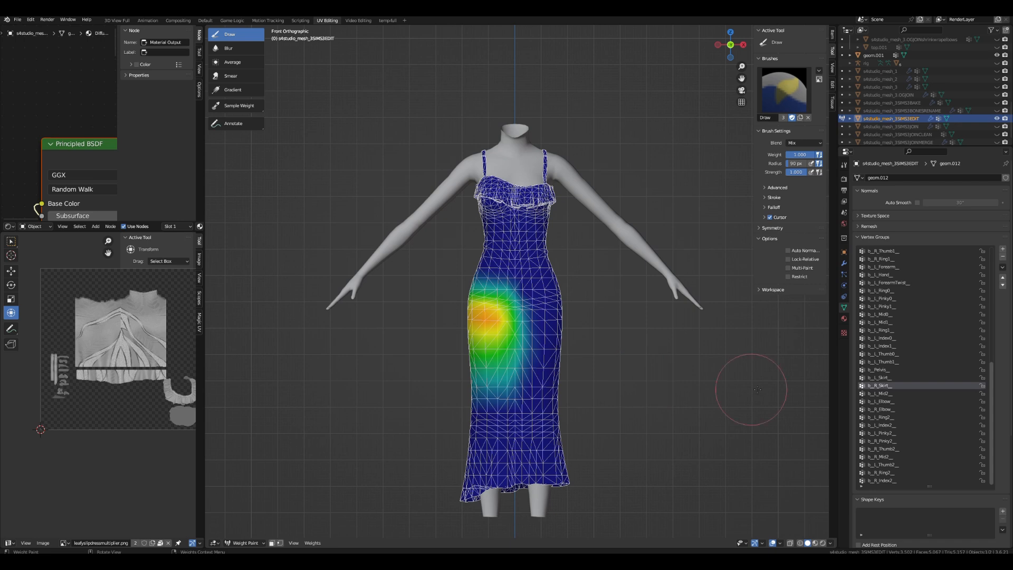
left_click_drag(989, 383, 991, 349)
left_click(894, 433)
left_click(891, 441)
double_click(889, 432)
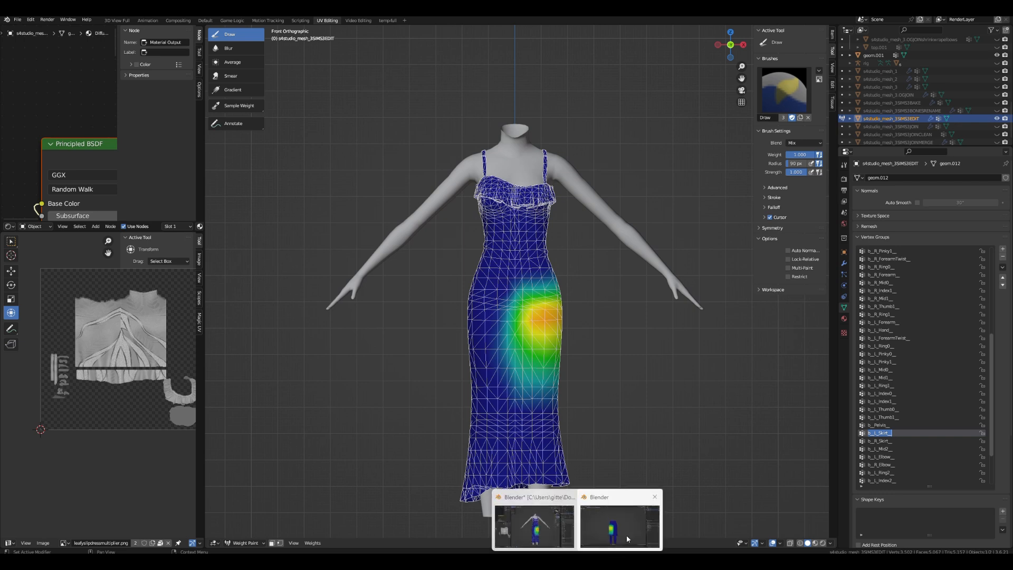
- Copy the b__R_ThighTwist__ group name from the imported skirt and rename the edited dress's b__R_Skirt__ group with it
left_click(625, 534)
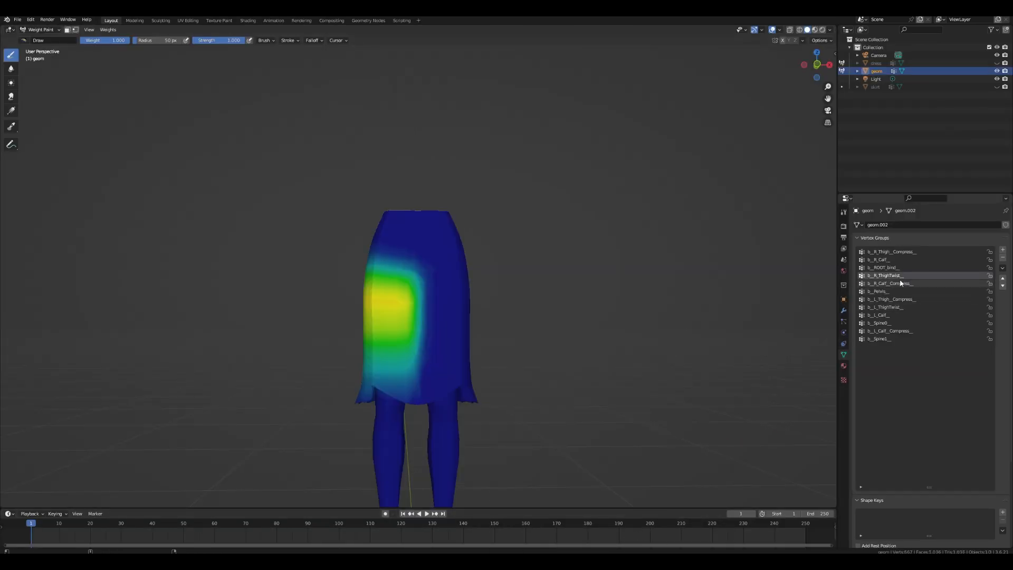
key("super")
key("super")
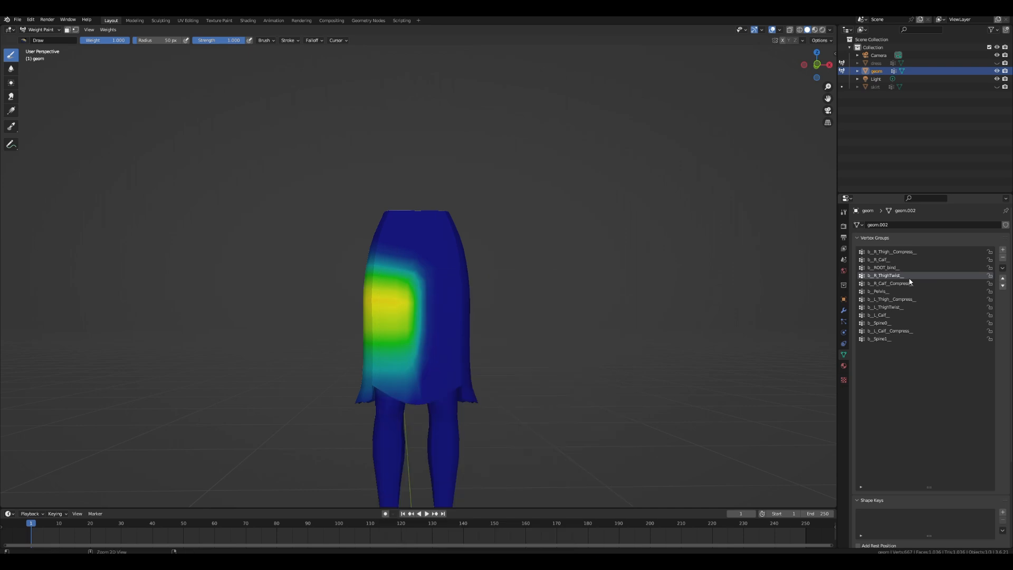
key("ctrl+a")
key("ctrl+c")
key("ctrl+shift+Escape")
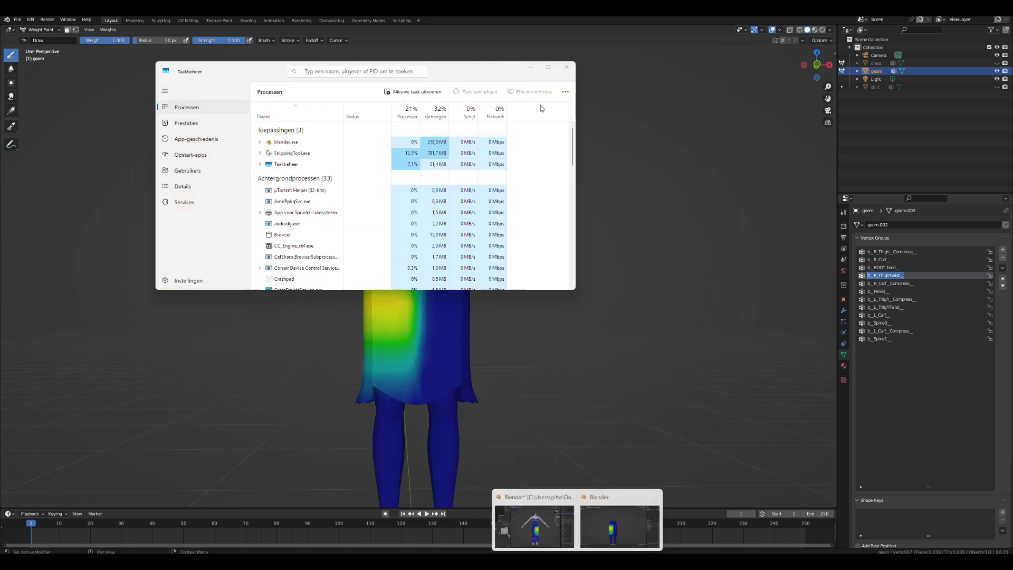
left_click(562, 73)
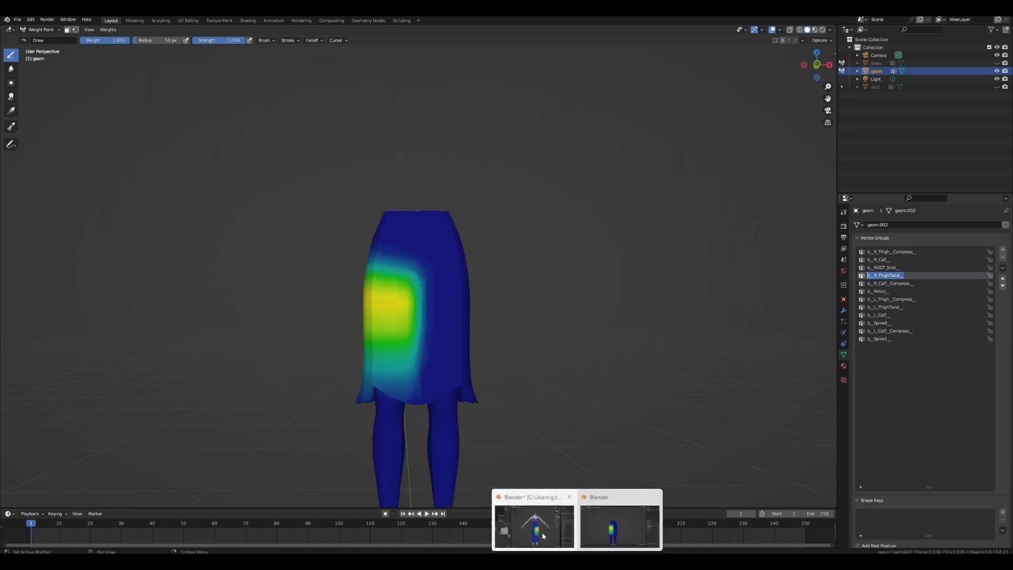
left_click(618, 528)
left_click(896, 440)
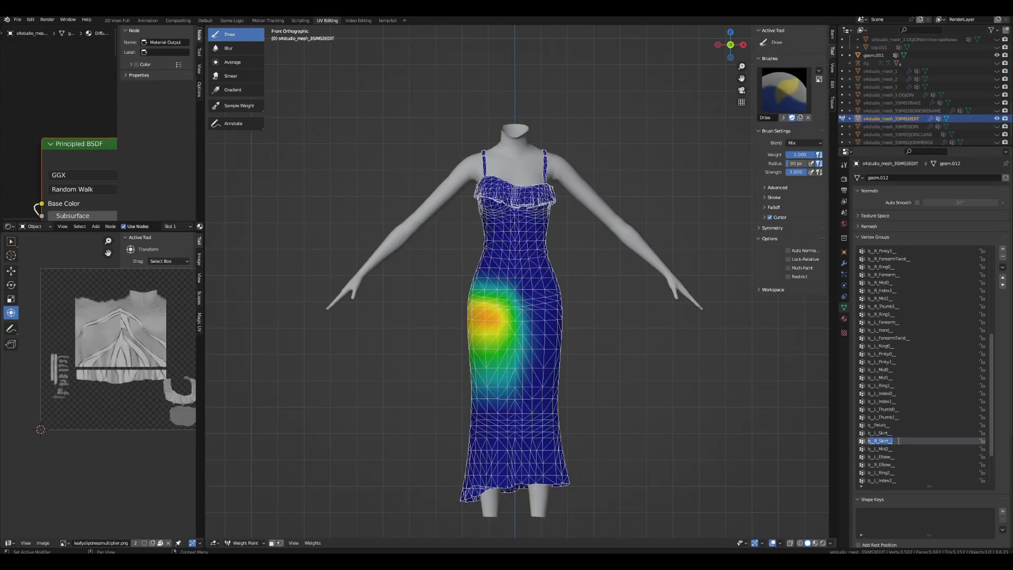
key("ctrl+v")
key("Return")
- Inspect the edited dress's b__CAS_R_Breast__ group weights
scroll(996, 428, "down", 5)
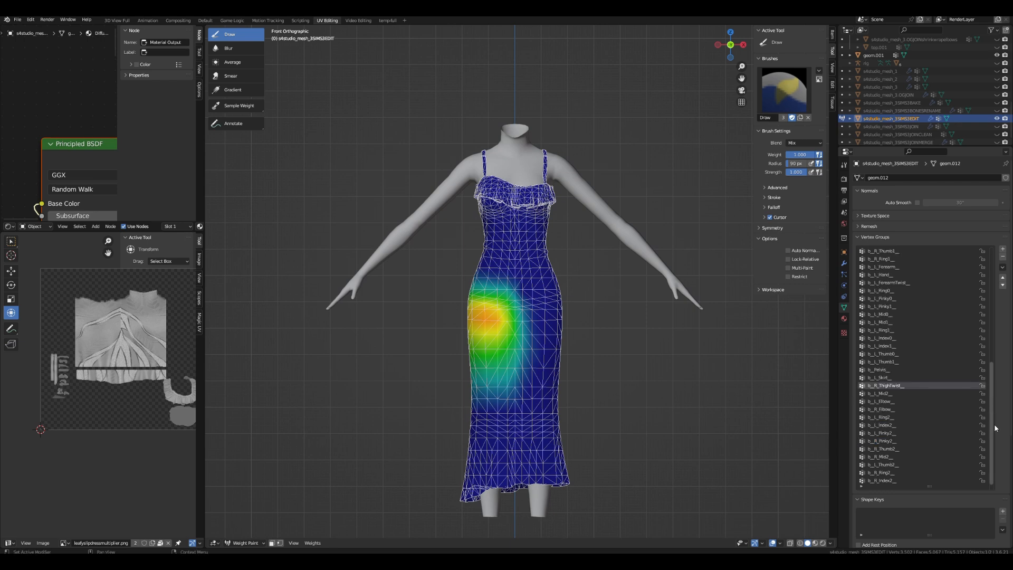
scroll(995, 426, "up", 15)
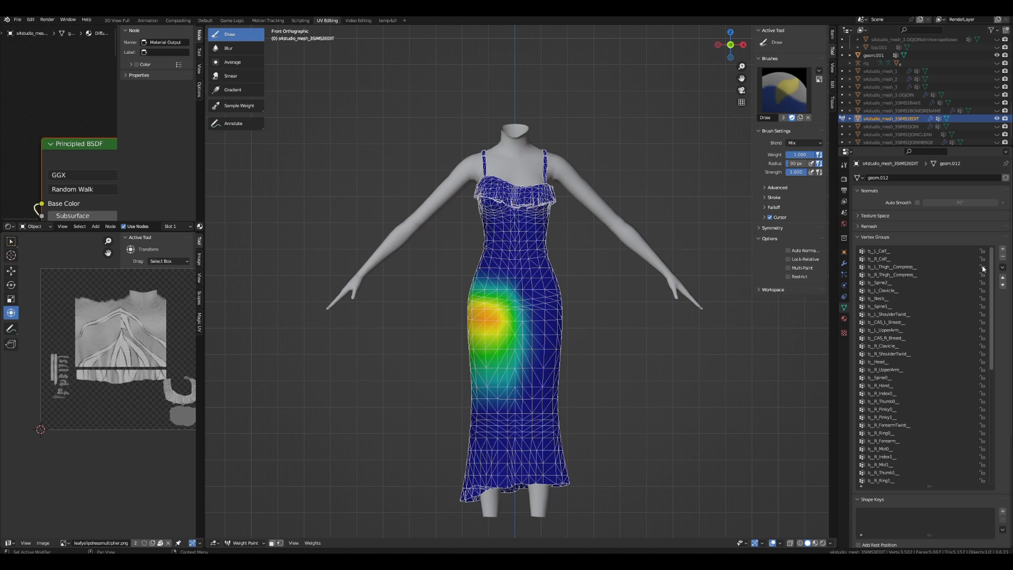
left_click(897, 338)
scroll(666, 370, "up", 2)
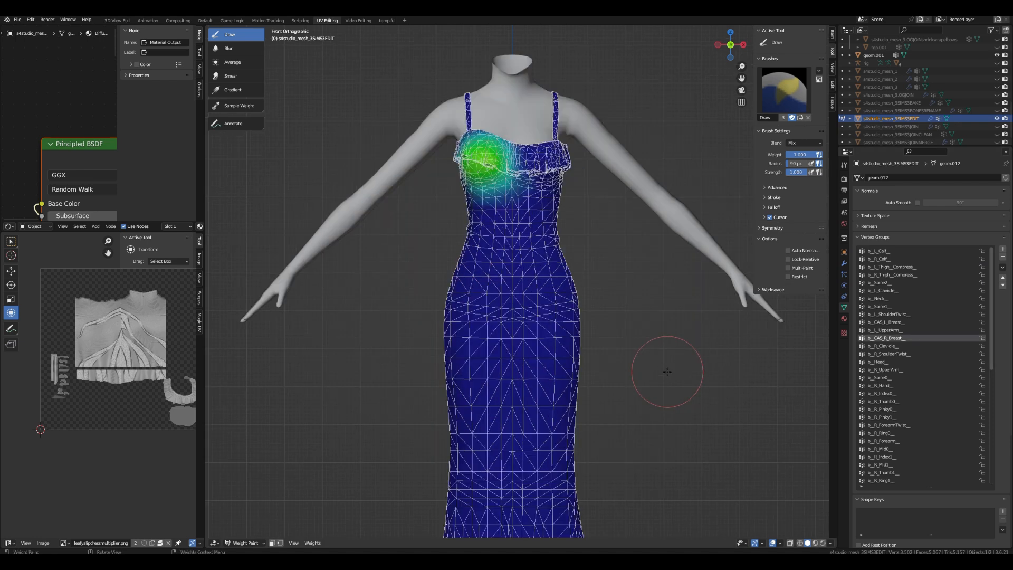
middle_click_drag(637, 251, 663, 357, "shift")
- In the reference Blender window, hide the imported skirt, show the Sims 3 dress and make it active for Weight Paint
mouse_move(577, 562)
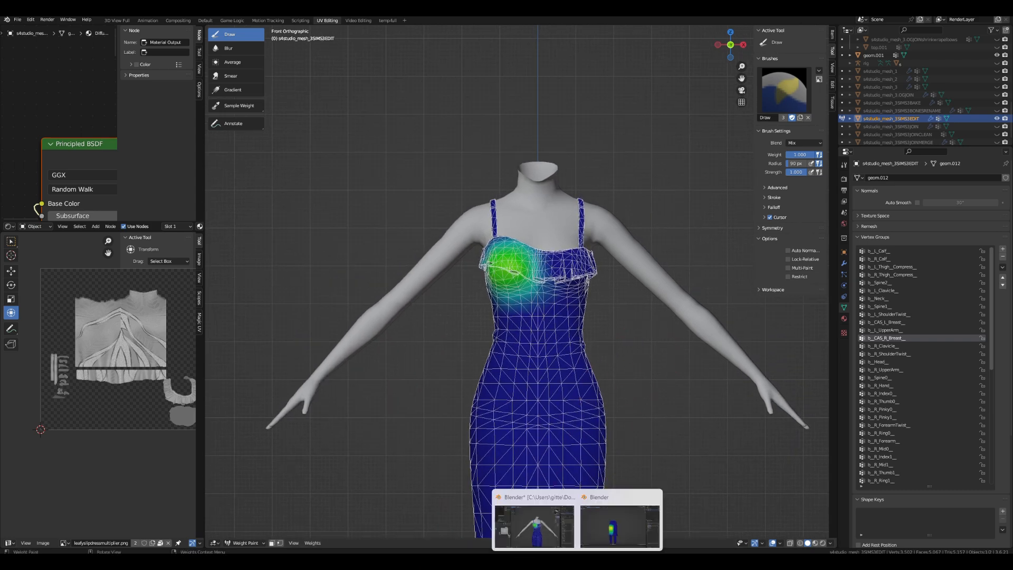
left_click(625, 522)
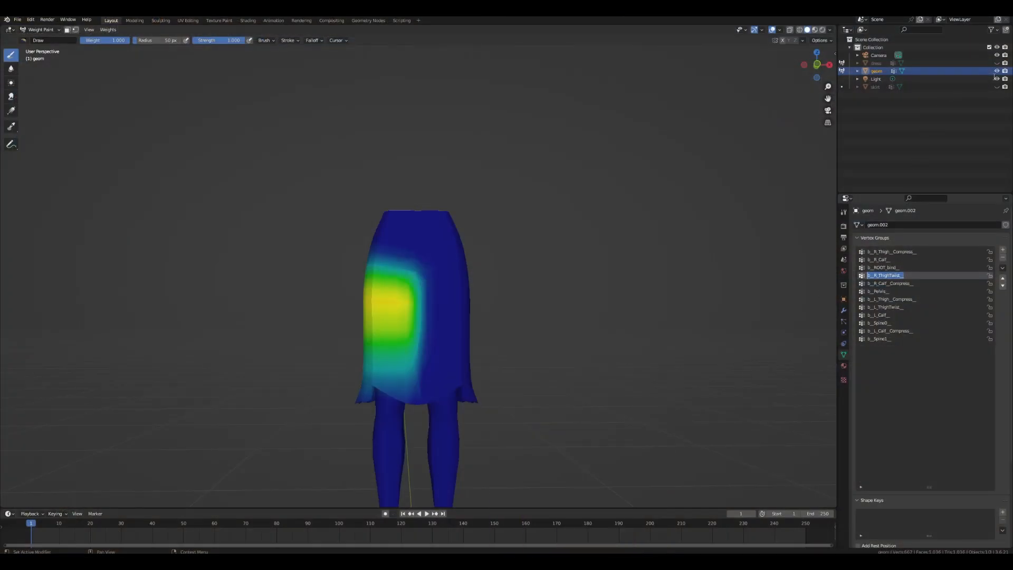
left_click(996, 71)
left_click(996, 62)
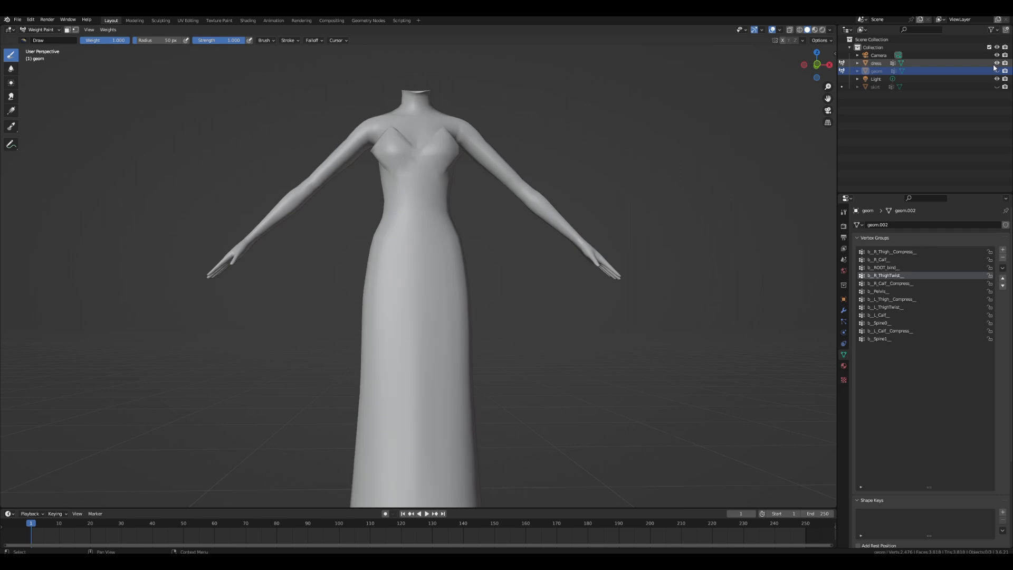
left_click(876, 63)
- Examine the Sims 3 dress's b__L_breast__ weights and look through the rest of its vertex groups
scroll(899, 393, "down", 2)
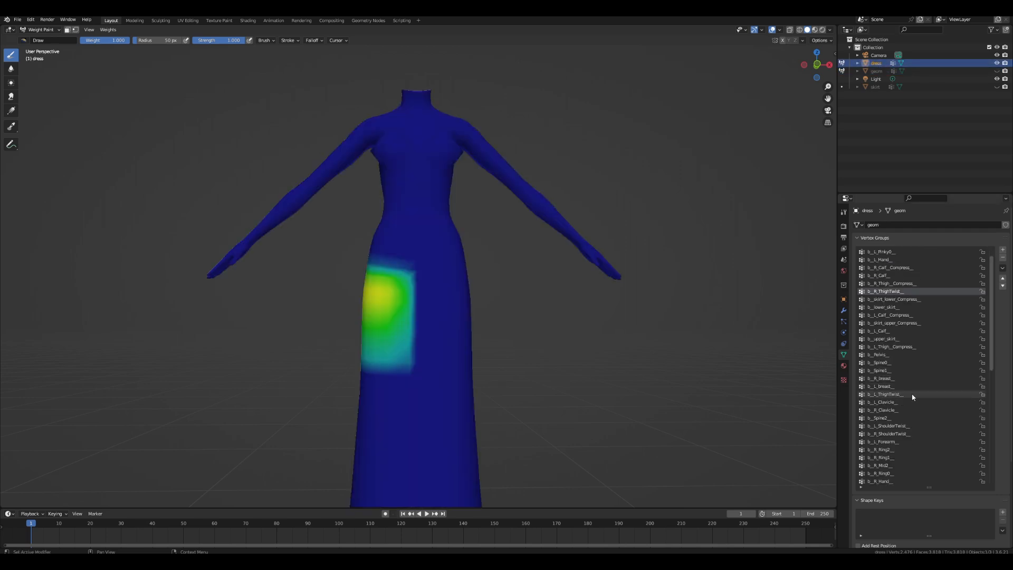
left_click(898, 385)
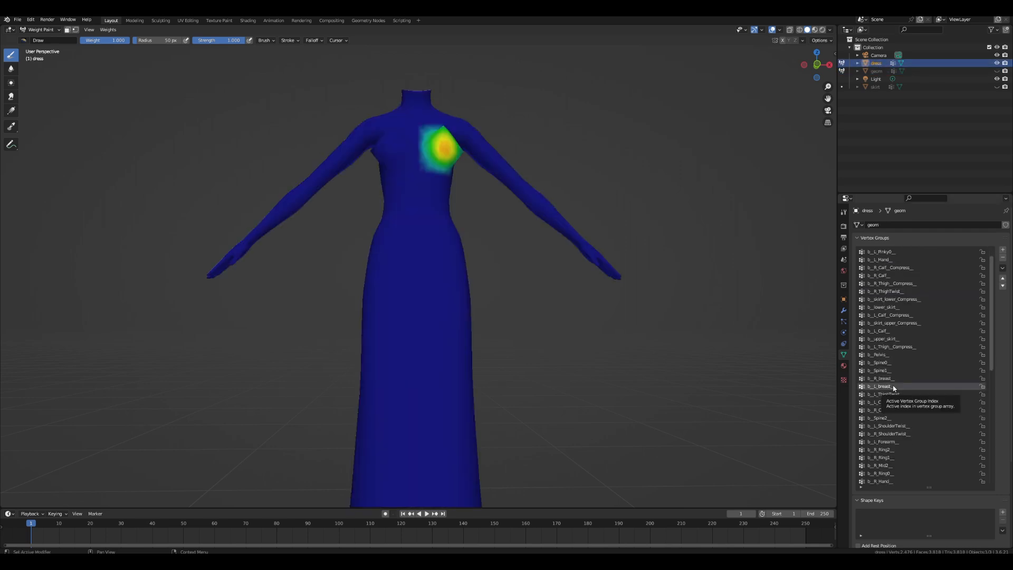
scroll(593, 335, "down", 4)
mouse_move(593, 335)
middle_mouse_down()
mouse_move(426, 336)
mouse_move(549, 287)
mouse_move(443, 287)
middle_mouse_up()
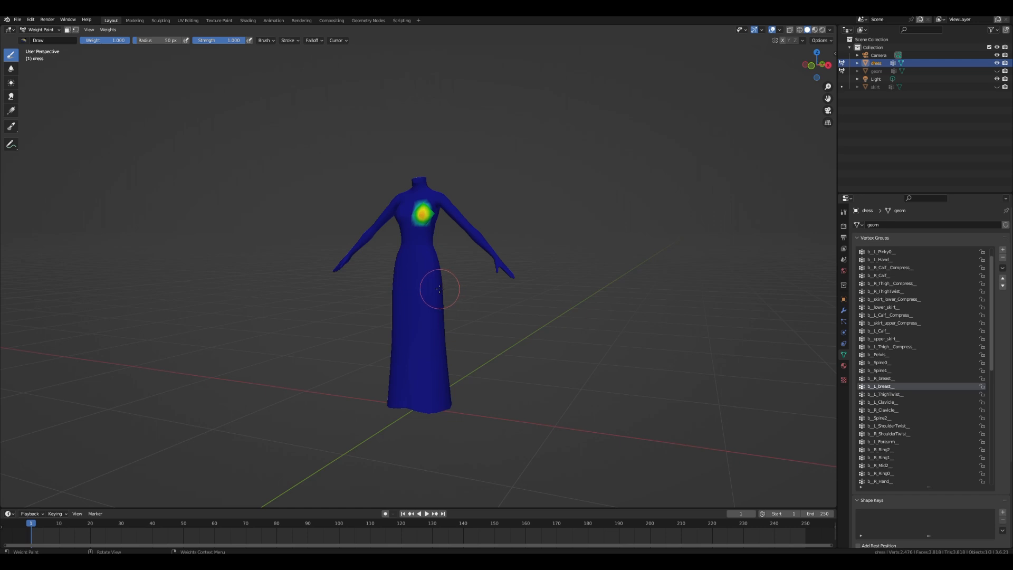
mouse_move(439, 288)
middle_mouse_down()
mouse_move(423, 312)
mouse_move(533, 301)
middle_mouse_up()
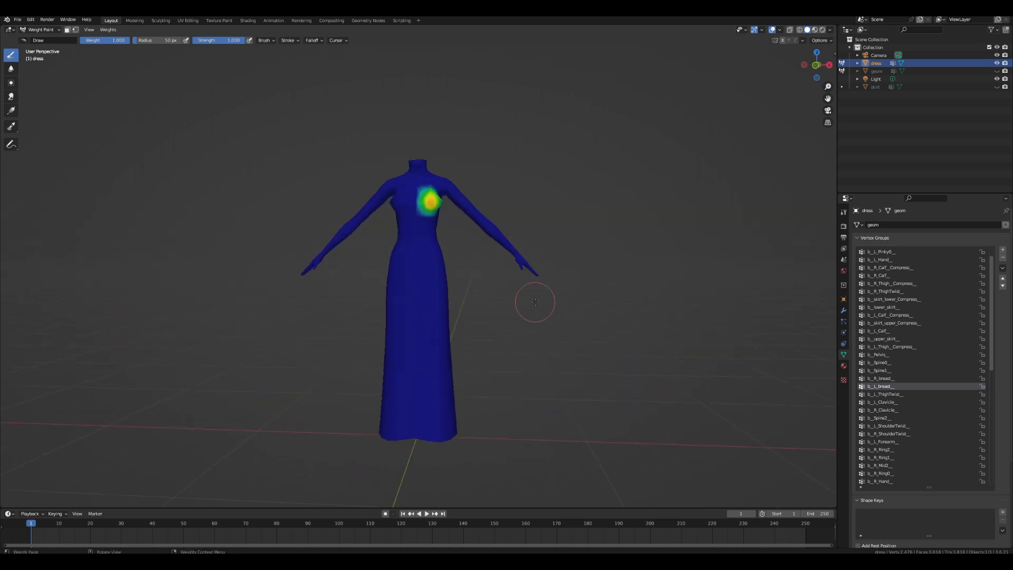
scroll(527, 301, "up", 1)
middle_click_drag(527, 219, 580, 334, "shift")
scroll(580, 334, "up", 2)
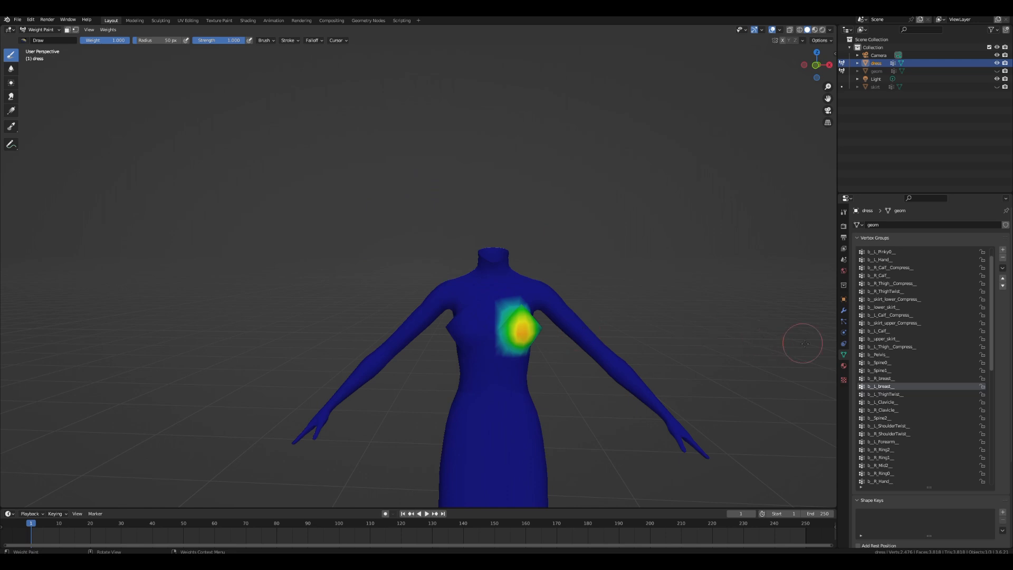
scroll(910, 302, "down", 4)
scroll(911, 303, "down", 3)
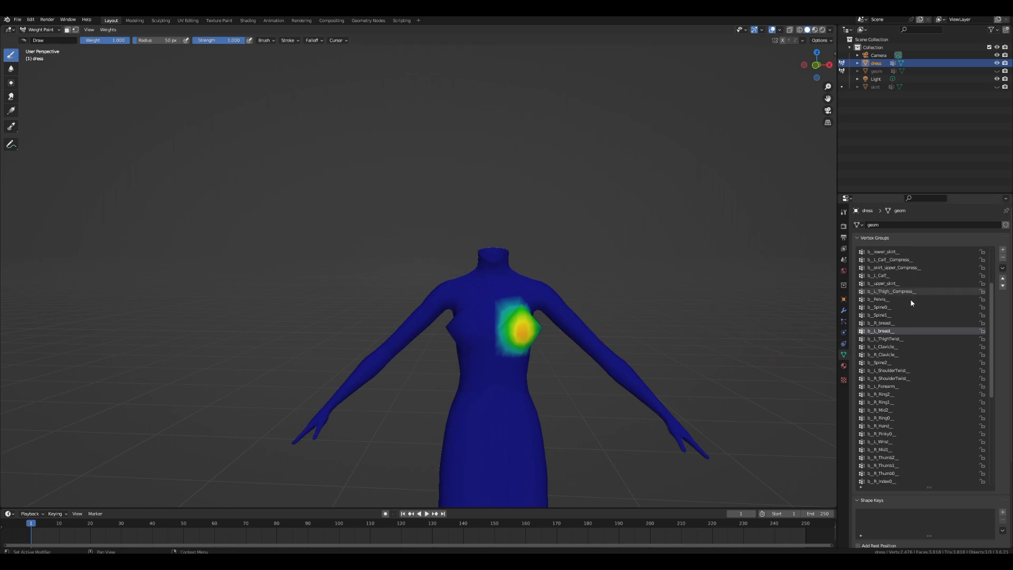
scroll(909, 299, "down", 20)
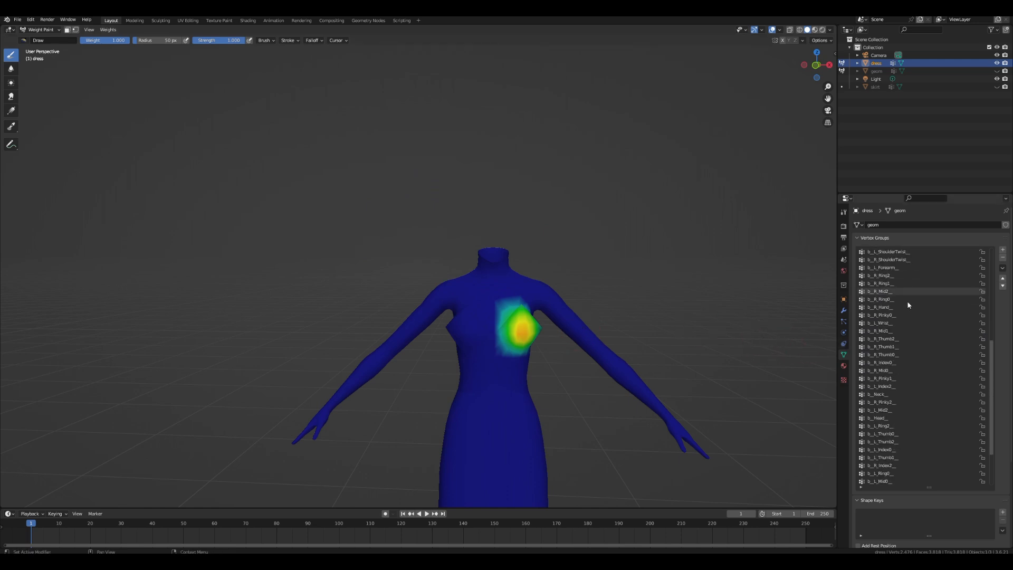
scroll(906, 309, "down", 1)
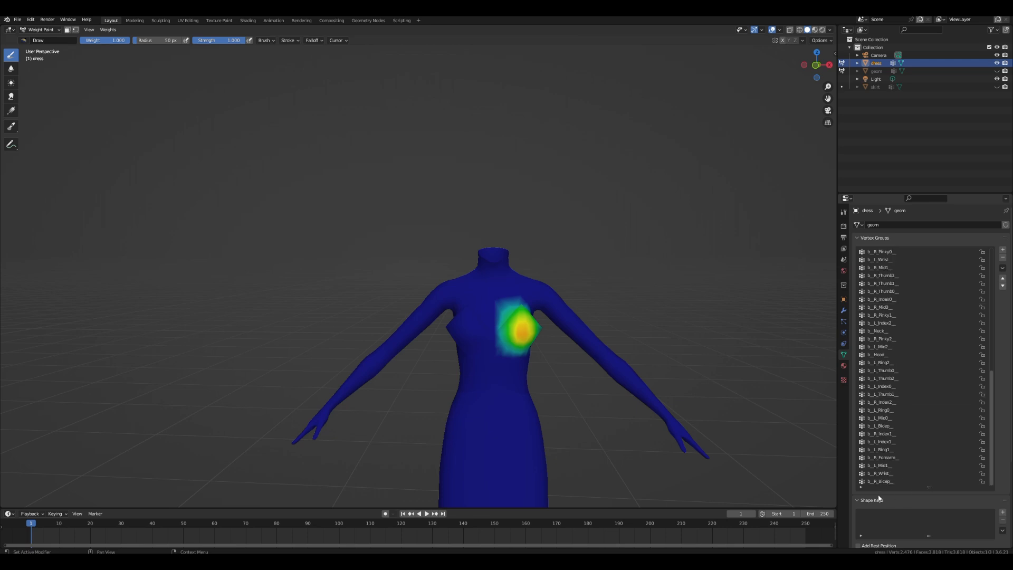
- In the other Blender window, check the edited dress's b__R_ForearmTwist__ weights
mouse_move(578, 560)
left_click(538, 527)
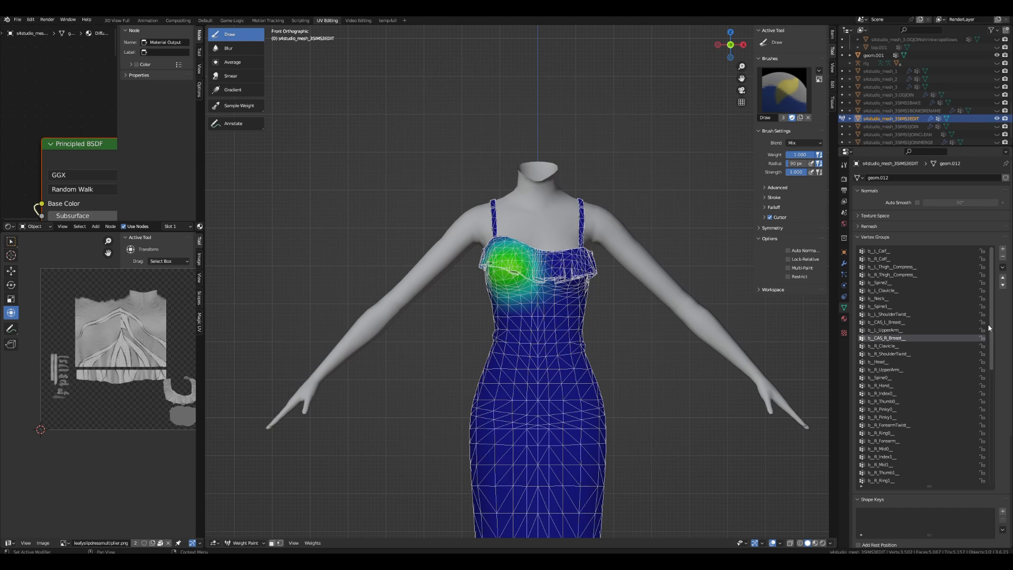
left_click_drag(989, 347, 992, 396)
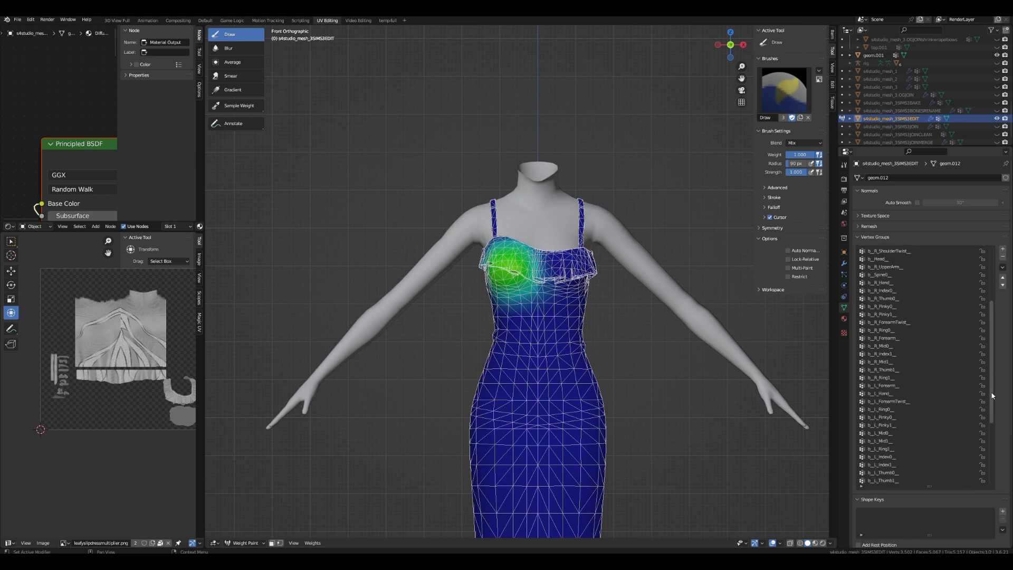
left_click(891, 322)
scroll(730, 407, "down", 3)
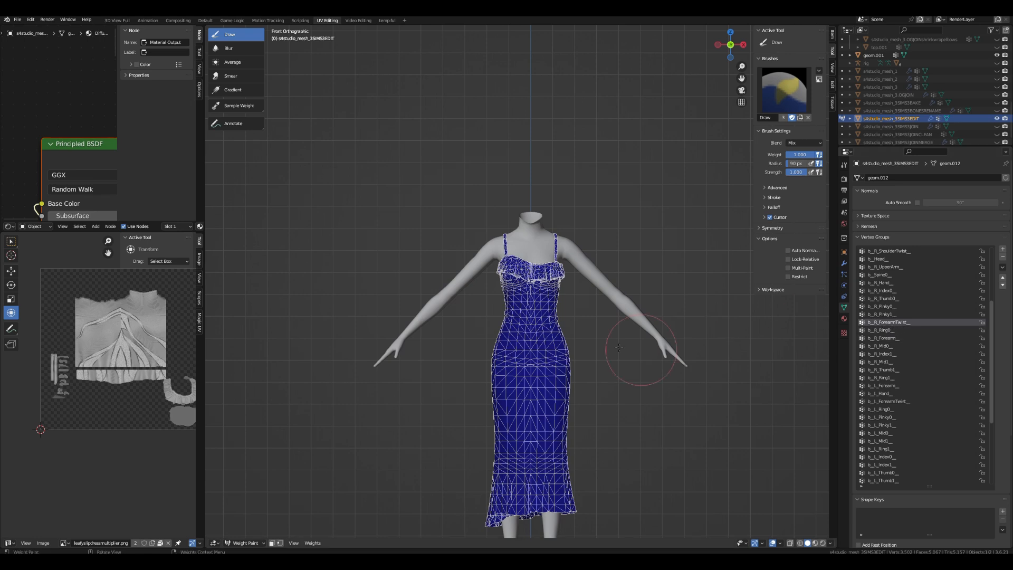
- Hide the edited dress and the geom.001 body, and show and select the s4studio_mesh_3.OGJOIN mesh
left_click(996, 118)
left_click(997, 94)
left_click(898, 95)
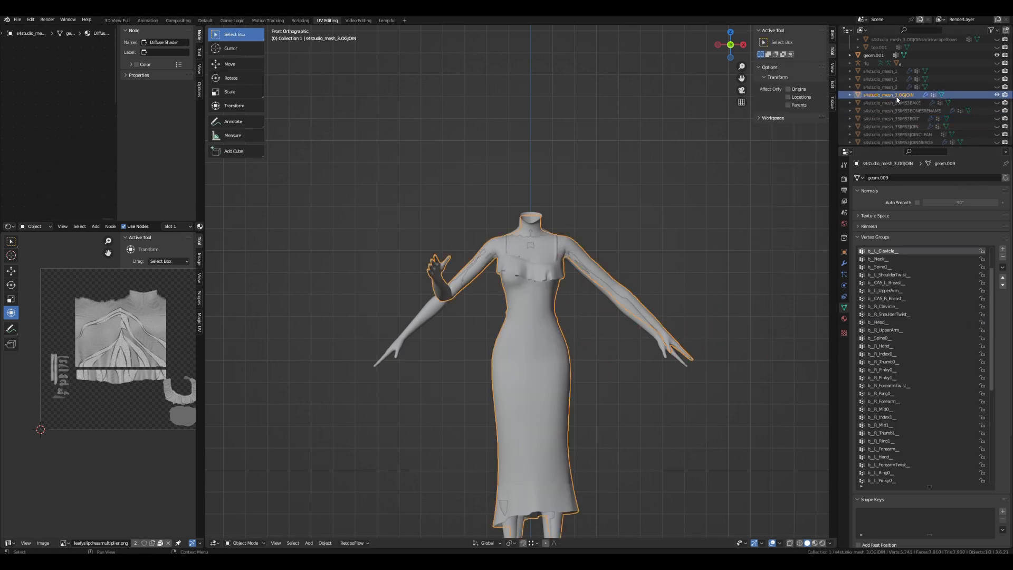
scroll(975, 132, "down", 1)
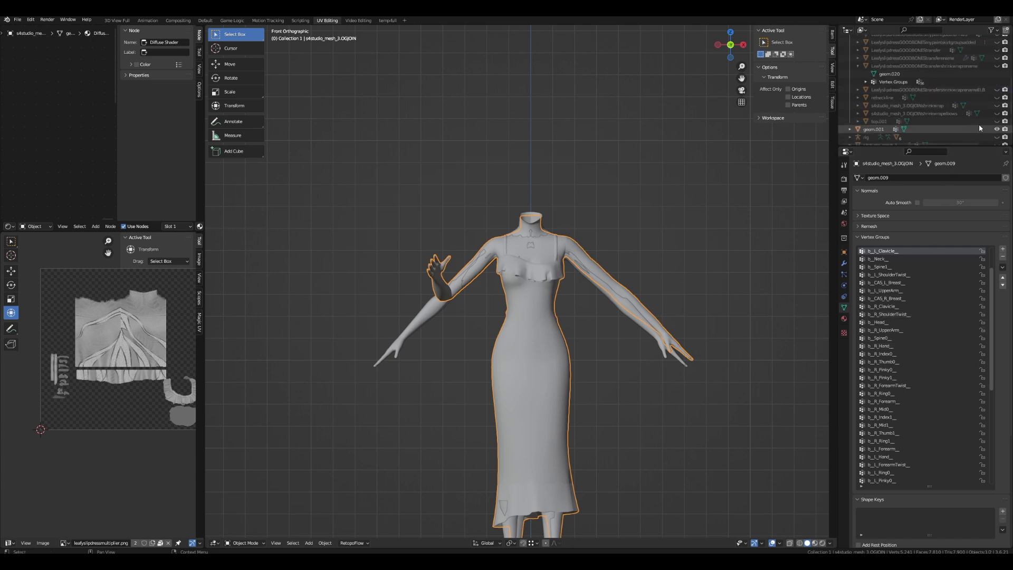
scroll(979, 125, "up", 3)
left_click(996, 98)
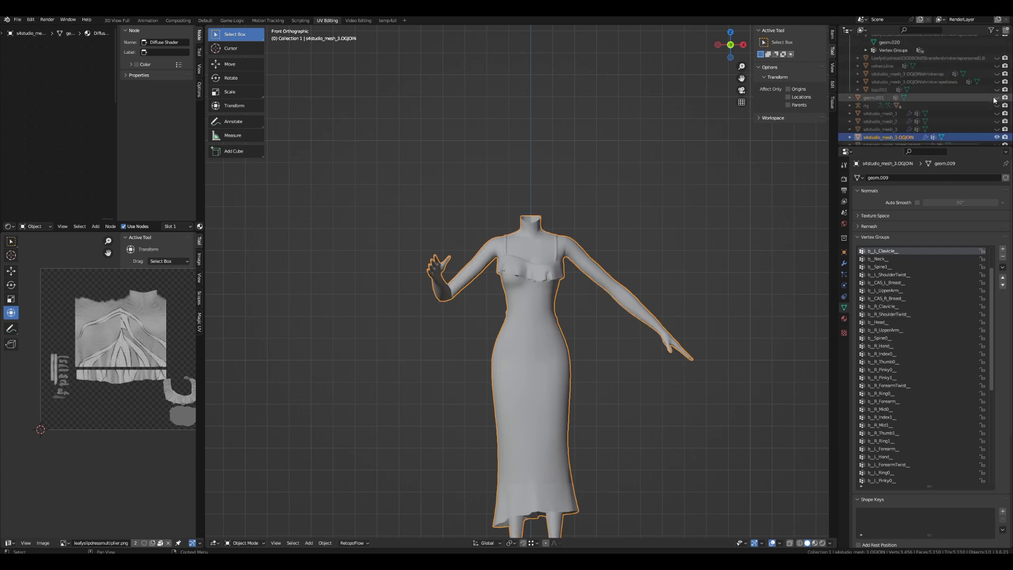
scroll(957, 139, "down", 3)
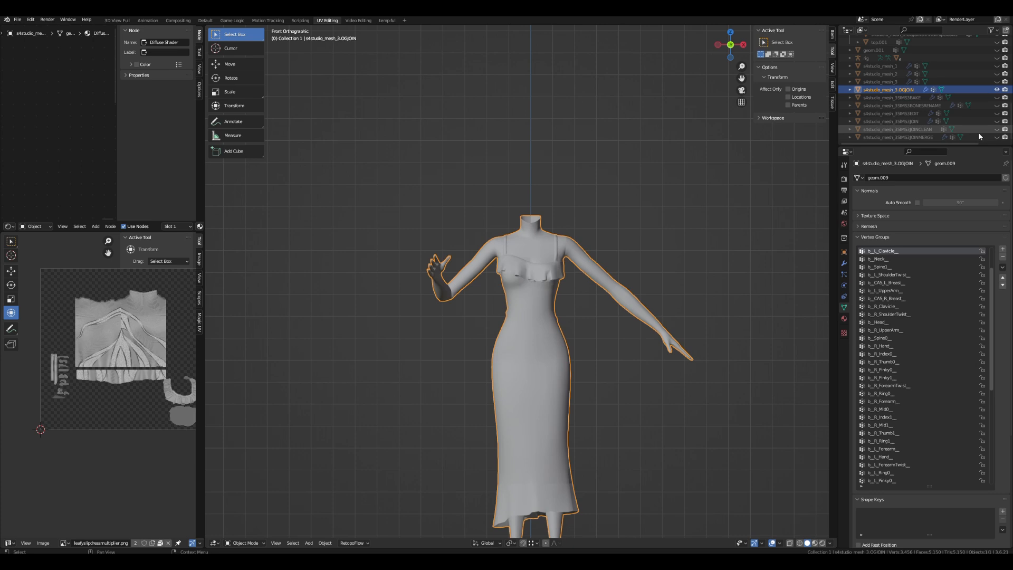
- Make b__R_ForearmTwist__ the active group of the OGJOIN mesh and view its weights in Weight Paint mode
left_click(917, 386)
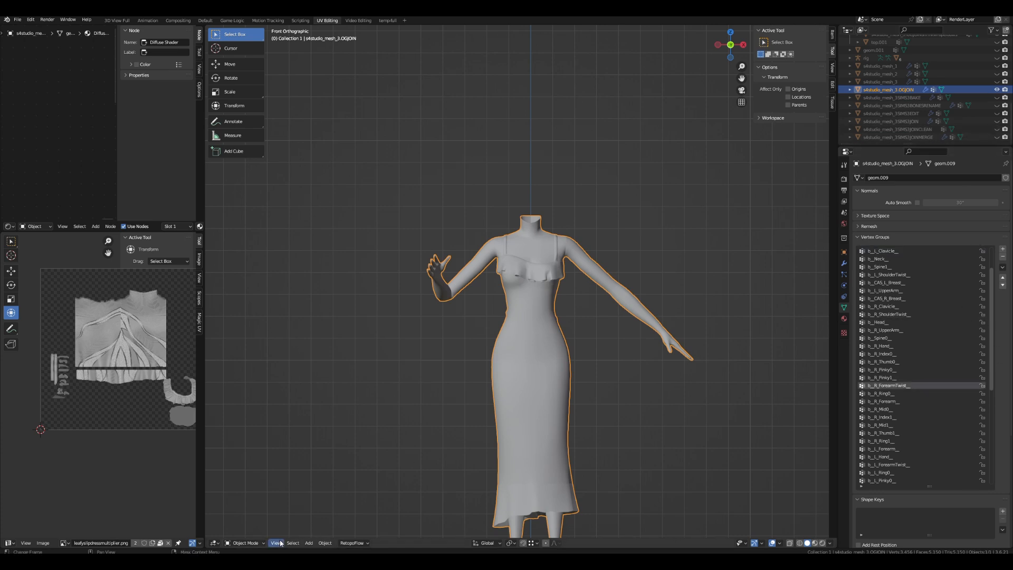
left_click(259, 543)
left_click(248, 498)
mouse_move(549, 397)
middle_mouse_down()
mouse_move(592, 407)
mouse_move(523, 404)
mouse_move(559, 404)
mouse_move(482, 385)
middle_mouse_up()
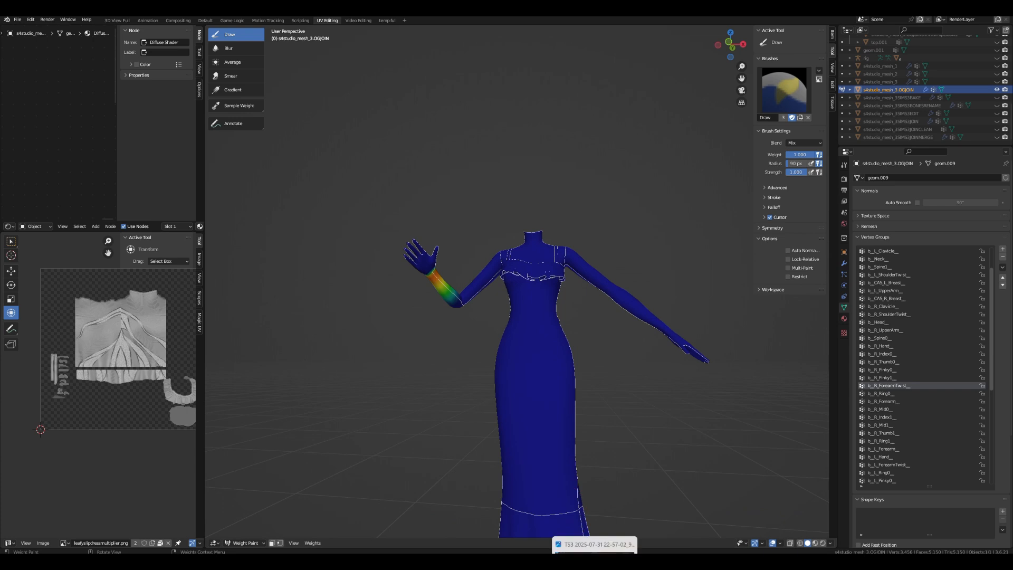
- In the reference Blender window, examine the Sims 3 dress's b__R_Wrist__ weights
mouse_move(577, 562)
left_click(622, 525)
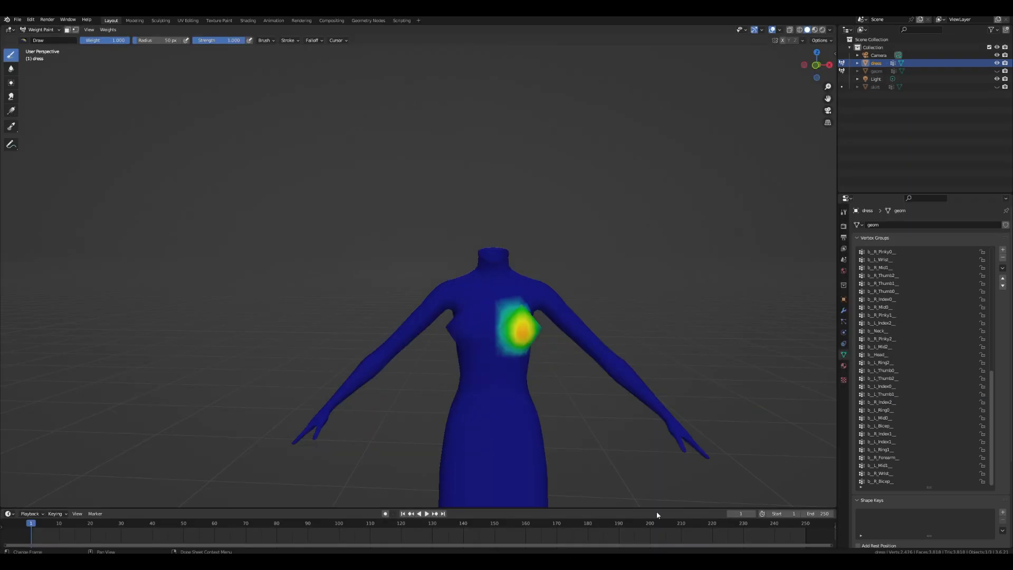
scroll(992, 393, "up", 3)
scroll(992, 393, "down", 3)
left_click(880, 473)
mouse_move(585, 460)
middle_mouse_down()
mouse_move(568, 455)
mouse_move(591, 422)
mouse_move(575, 451)
mouse_move(572, 438)
middle_mouse_up()
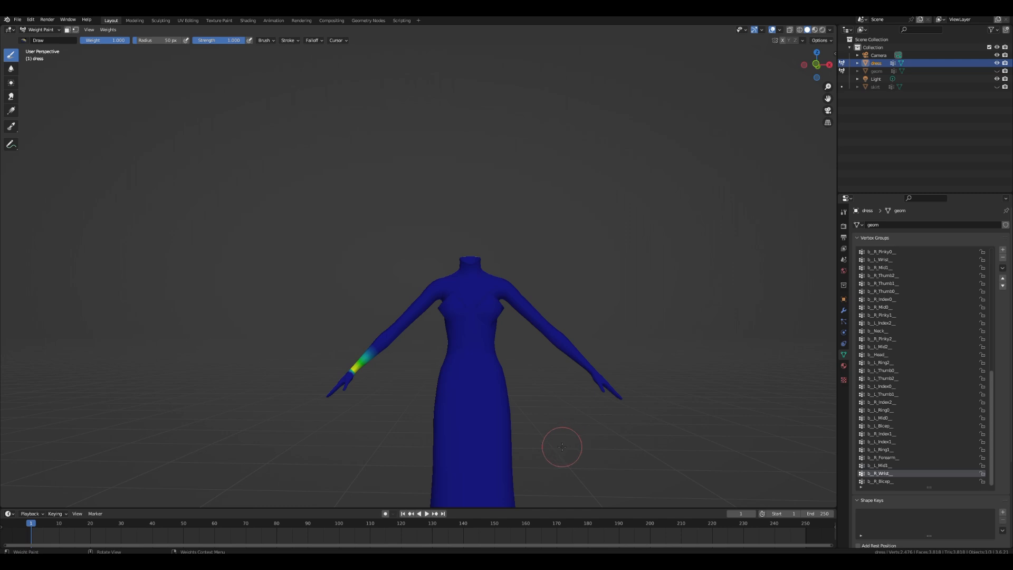
- Look through the Sims 3 dress's vertex groups and compare its wrist weights with the OGJOIN mesh's b__R_ForearmTwist__
left_click_drag(990, 406, 990, 298)
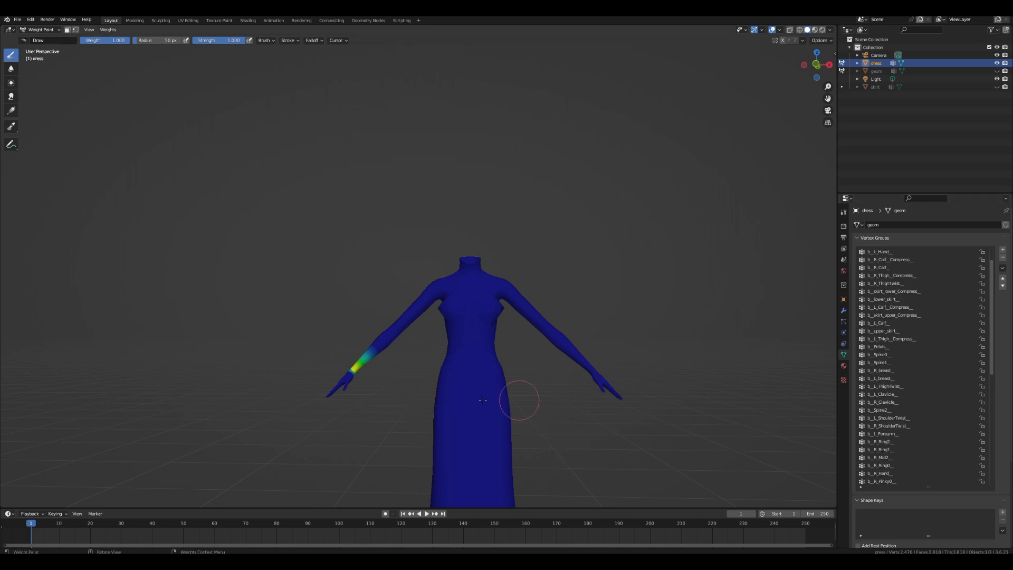
left_click_drag(991, 352, 991, 465)
mouse_move(577, 561)
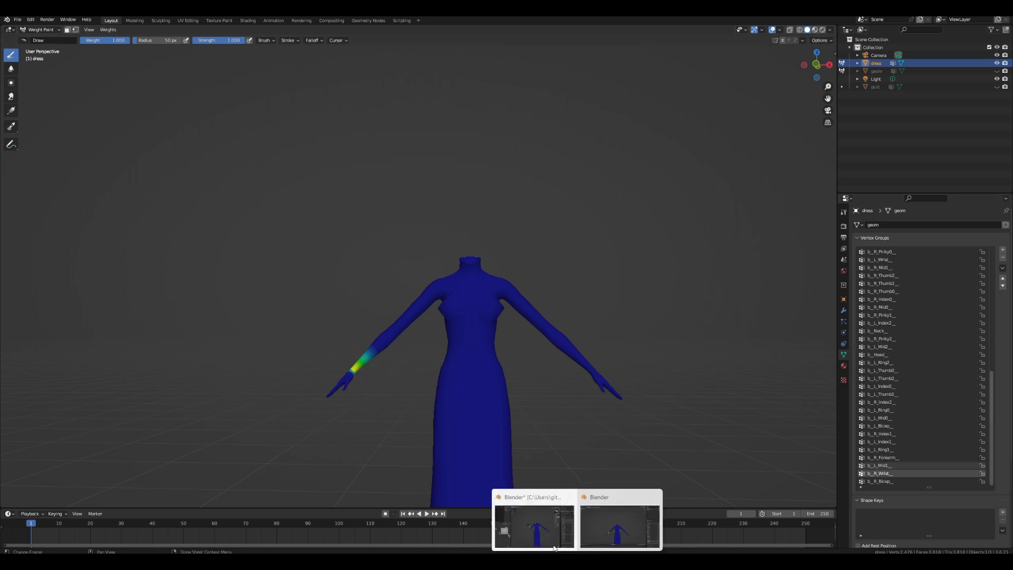
left_click(549, 519)
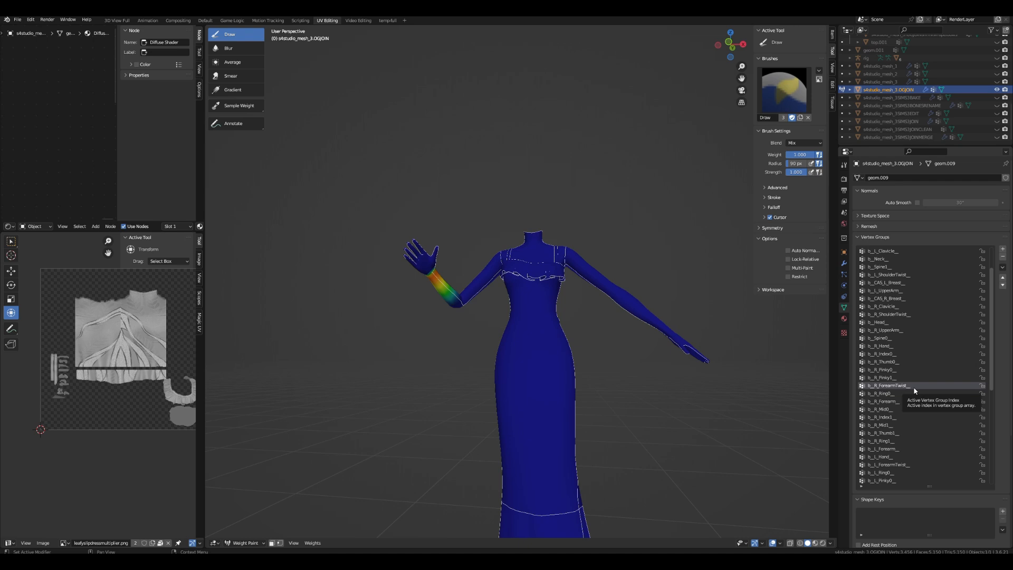
- Copy the b__R_Wrist__ group name from the Sims 3 dress and rename the OGJOIN mesh's b__R_ForearmTwist__ group with it
mouse_move(576, 561)
left_click(618, 532)
double_click(892, 474)
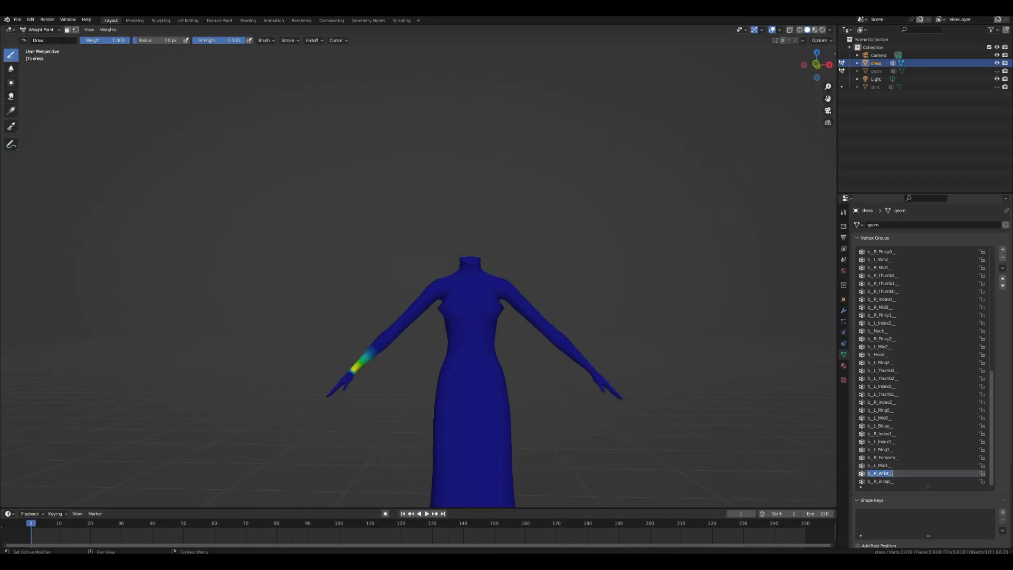
mouse_move(577, 562)
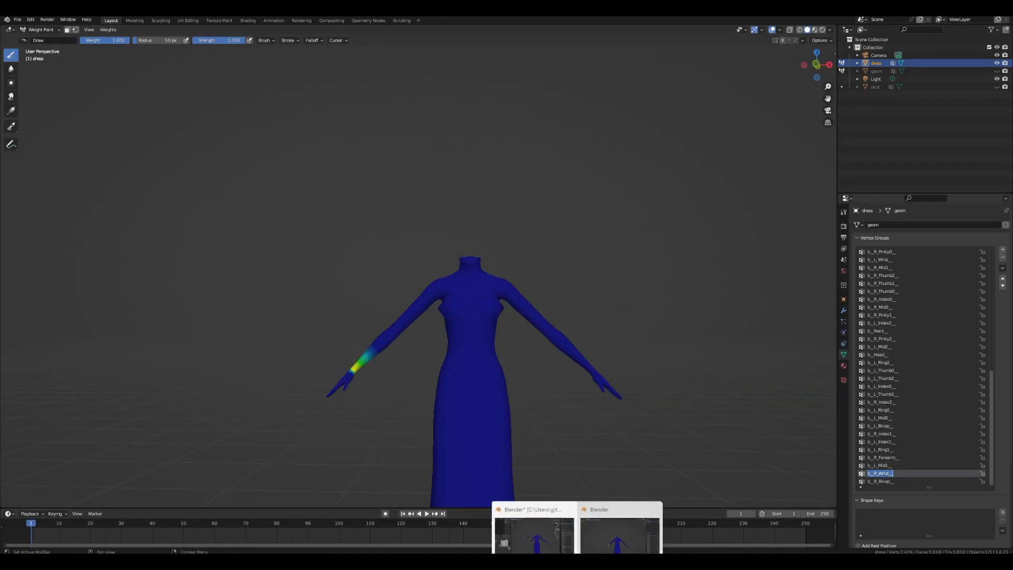
left_click(549, 520)
double_click(906, 387)
type("b_R_Wrist_")
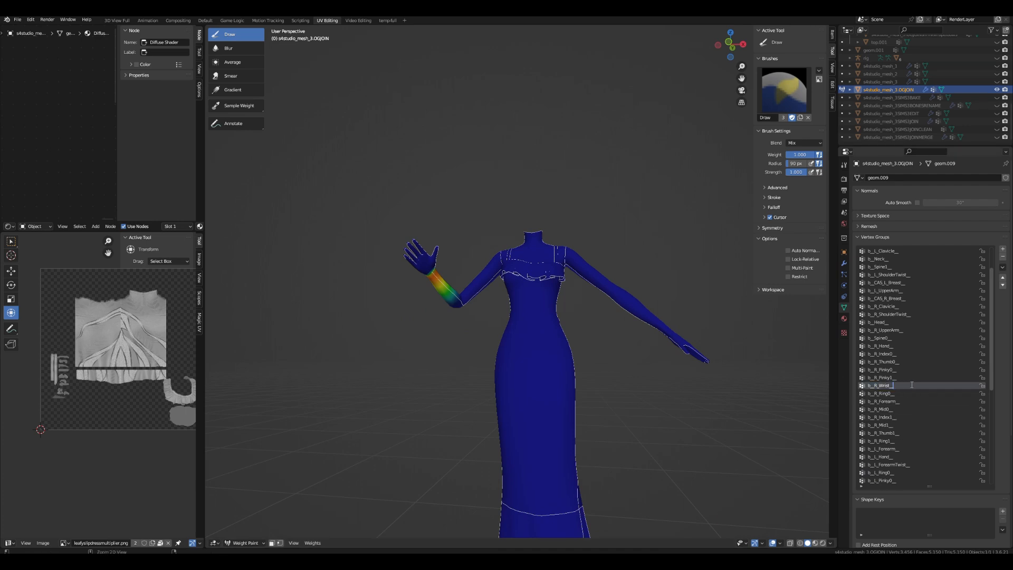
key("Return")
- Inspect the OGJOIN mesh's b__R_Elbow__ weights around the bent arm
left_click_drag(991, 380, 984, 457)
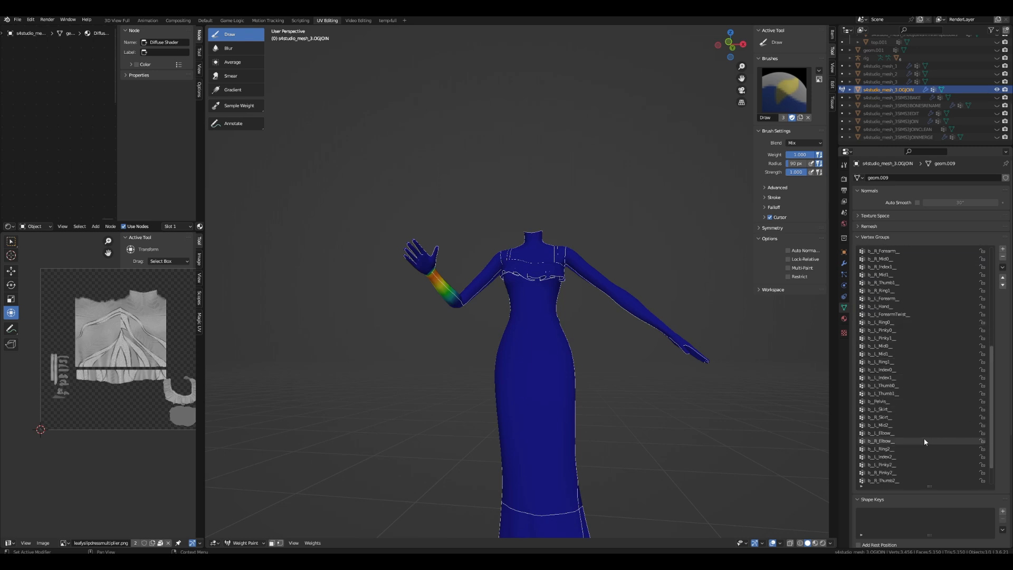
scroll(891, 433, "down", 4)
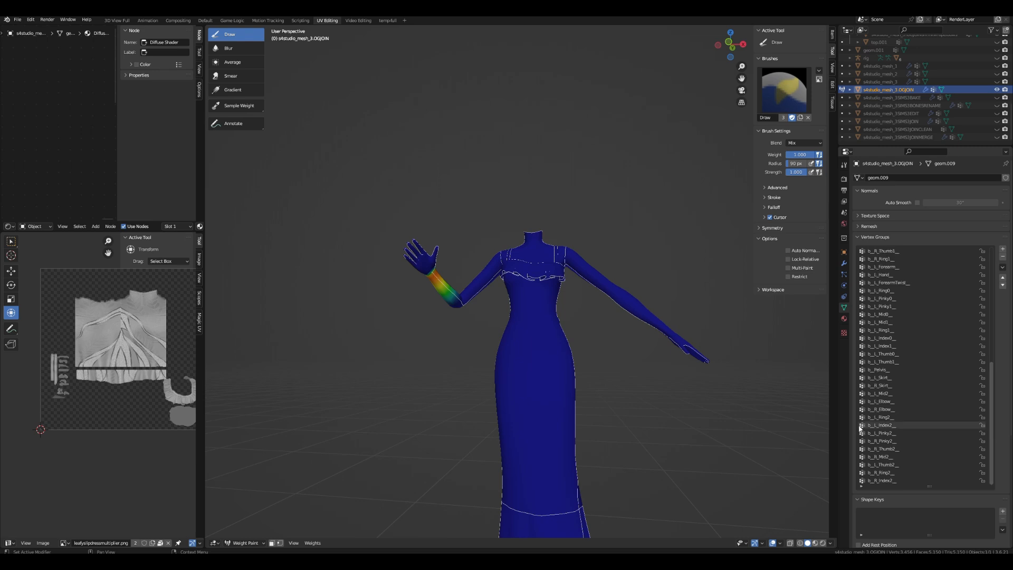
left_click(885, 409)
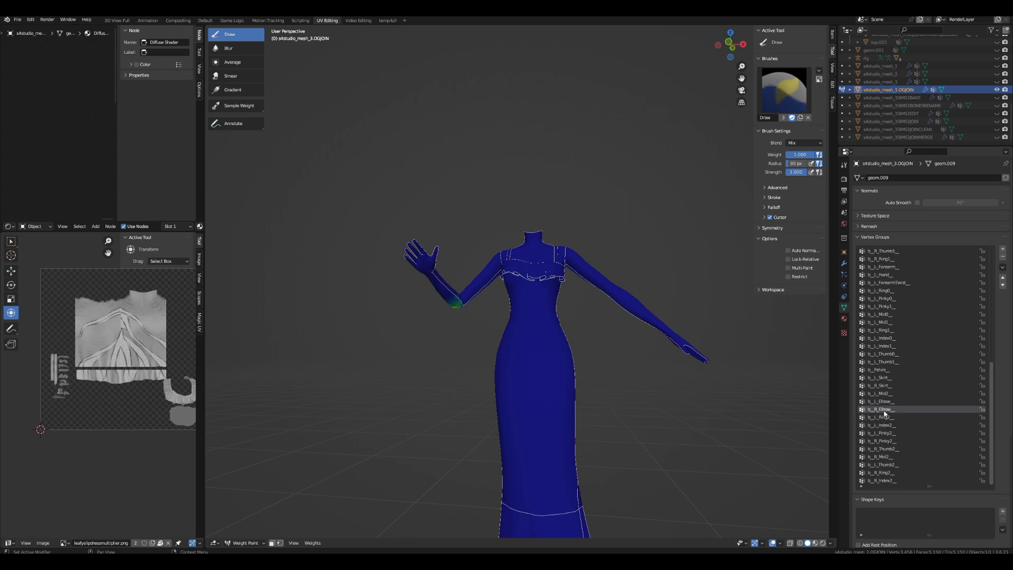
middle_click_drag(701, 384, 772, 396)
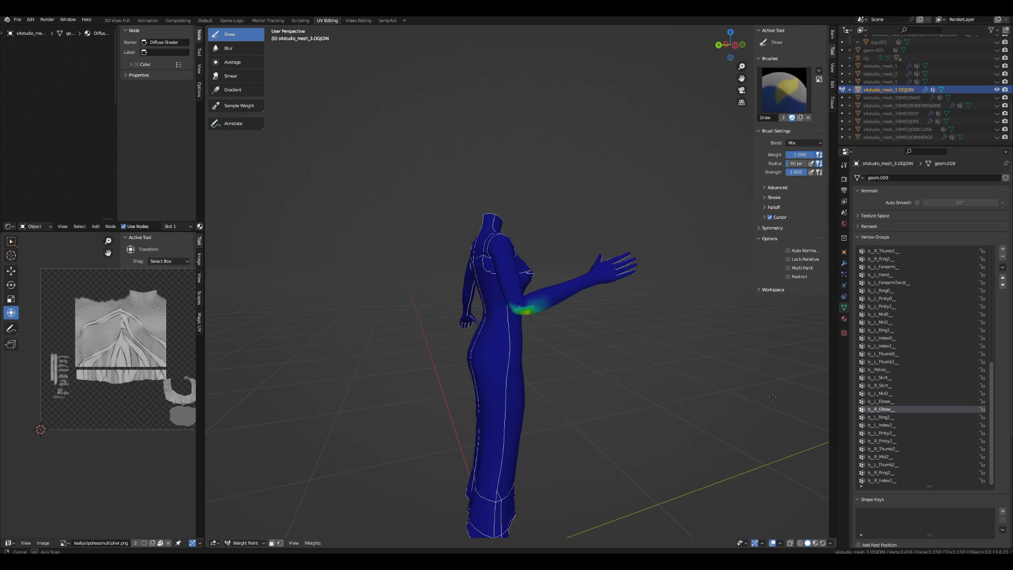
middle_click_drag(772, 397, 655, 399)
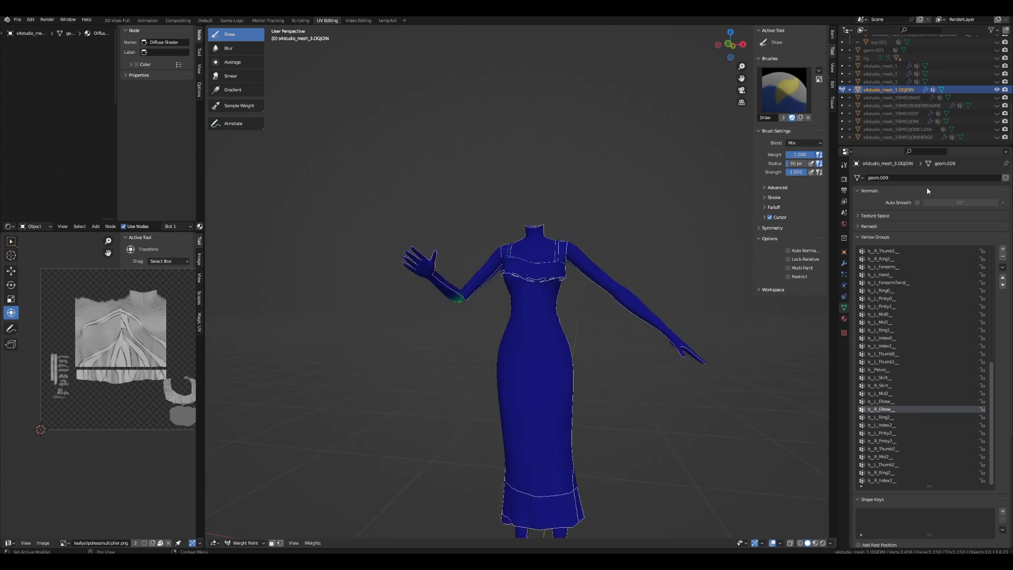
- Hide the OGJOIN mesh, show the edited dress for Weight Paint and make its b__L_UpperArm__ group active
left_click(997, 89)
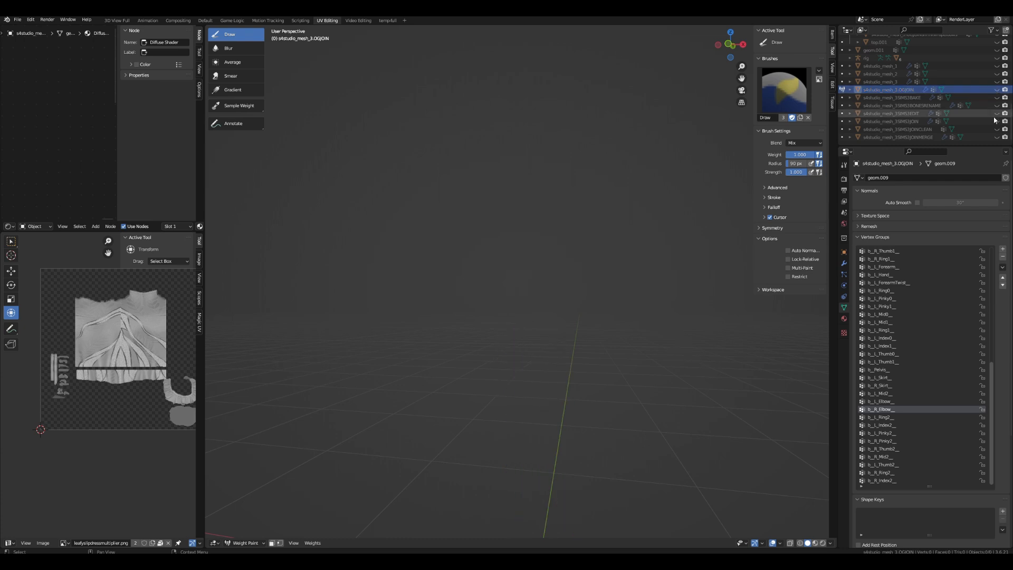
left_click(997, 113)
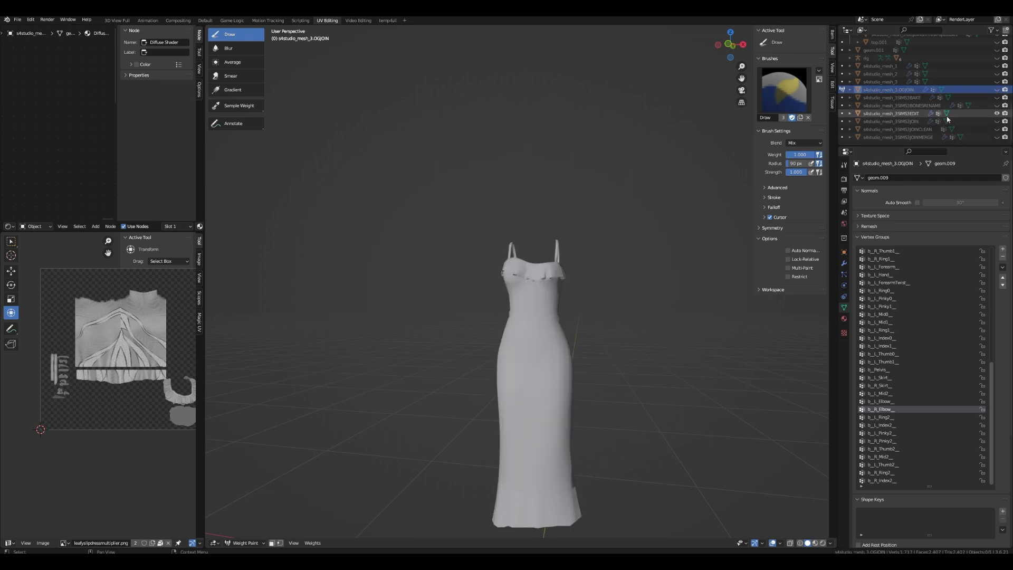
left_click(896, 113)
scroll(943, 350, "down", 3)
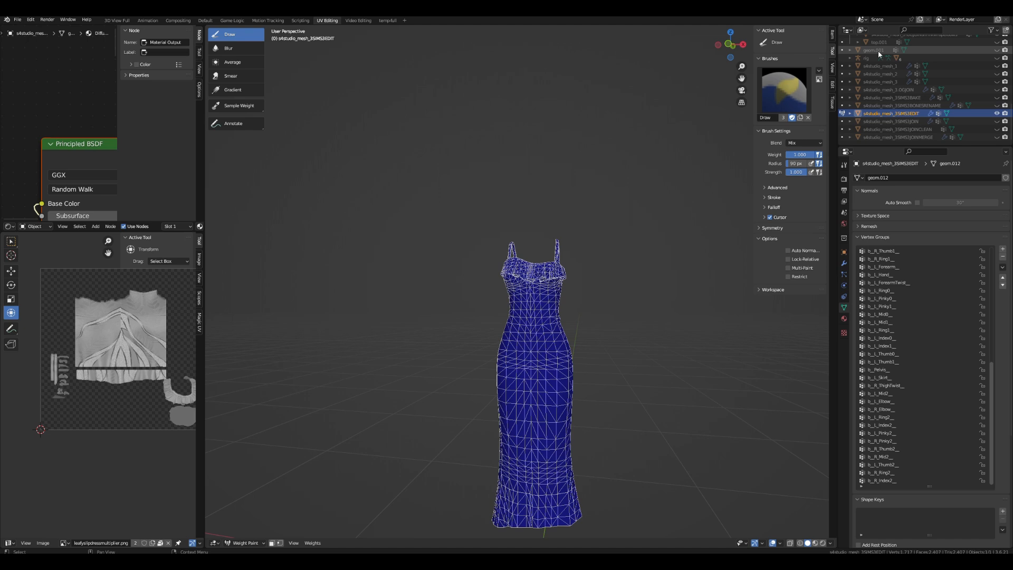
left_click_drag(994, 404, 997, 289)
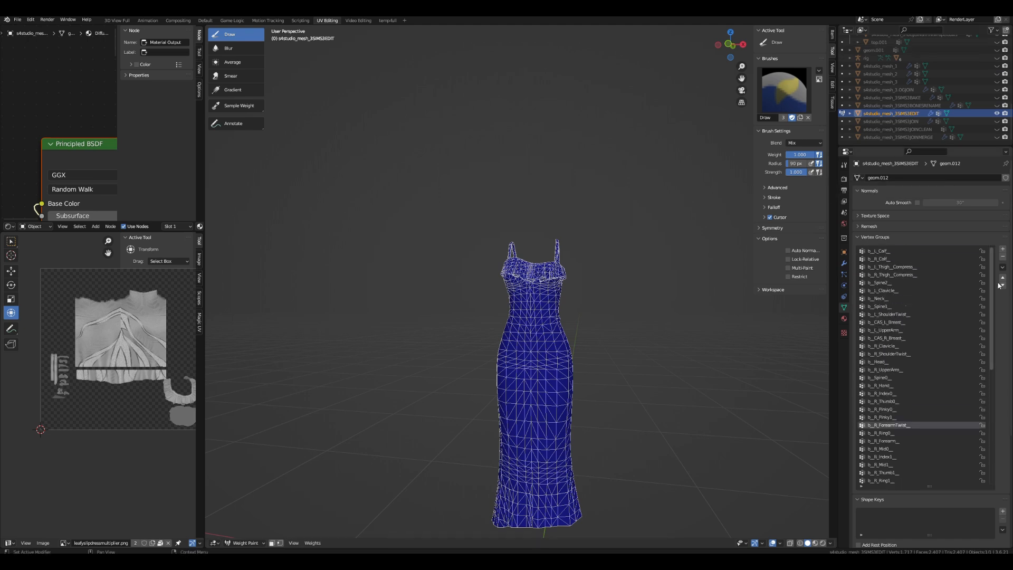
left_click(909, 330)
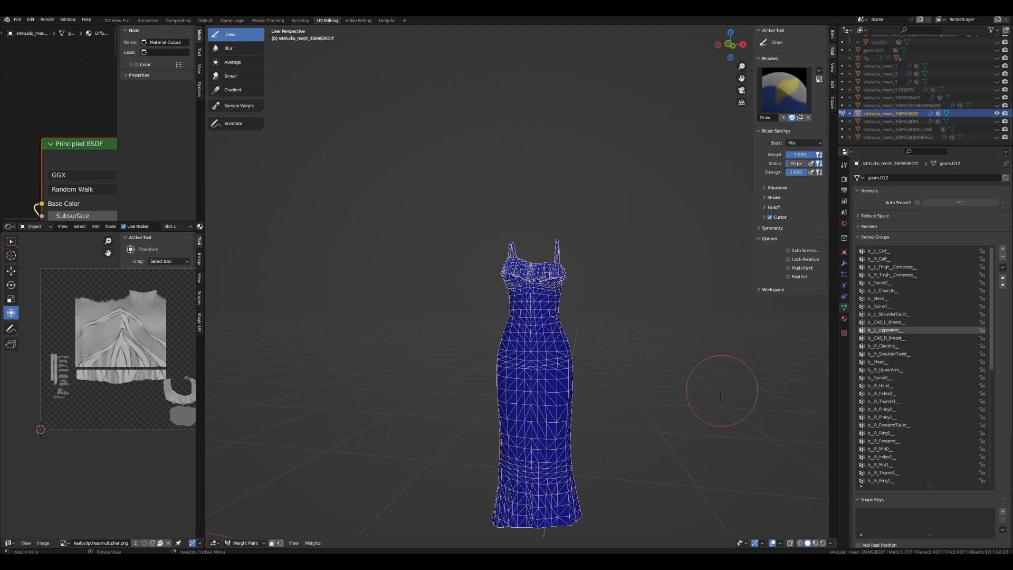
- Check the Sims 3 dress's b__L_Bicep__ weights in the other Blender window against the edited dress's b__L_UpperArm__ group
mouse_move(577, 560)
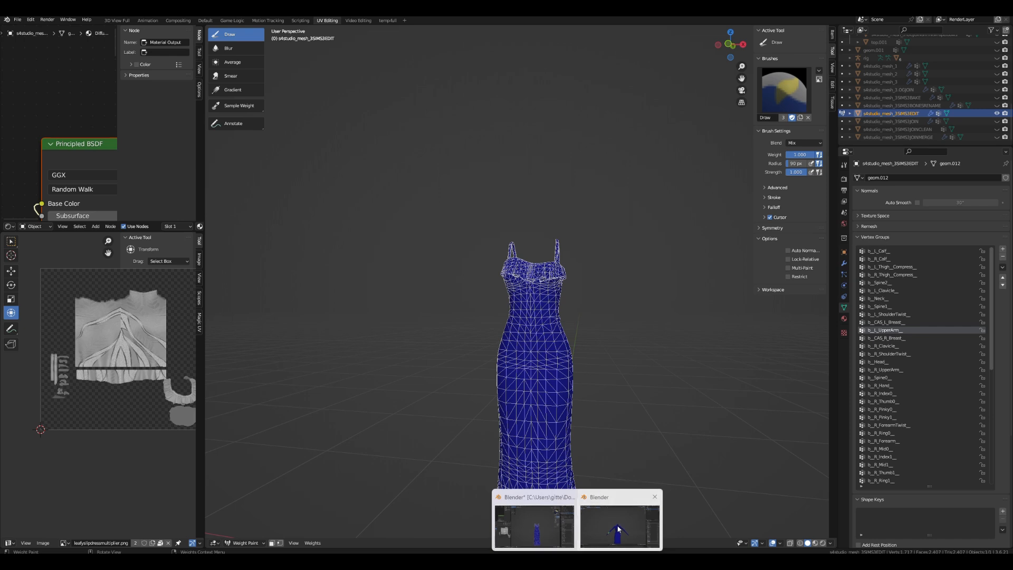
left_click(617, 529)
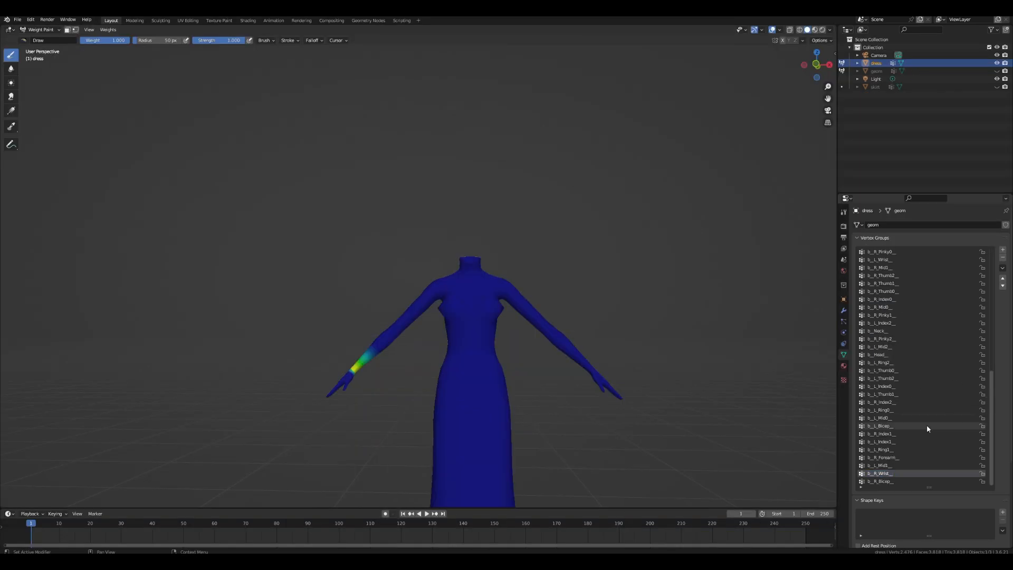
left_click(899, 426)
mouse_move(580, 560)
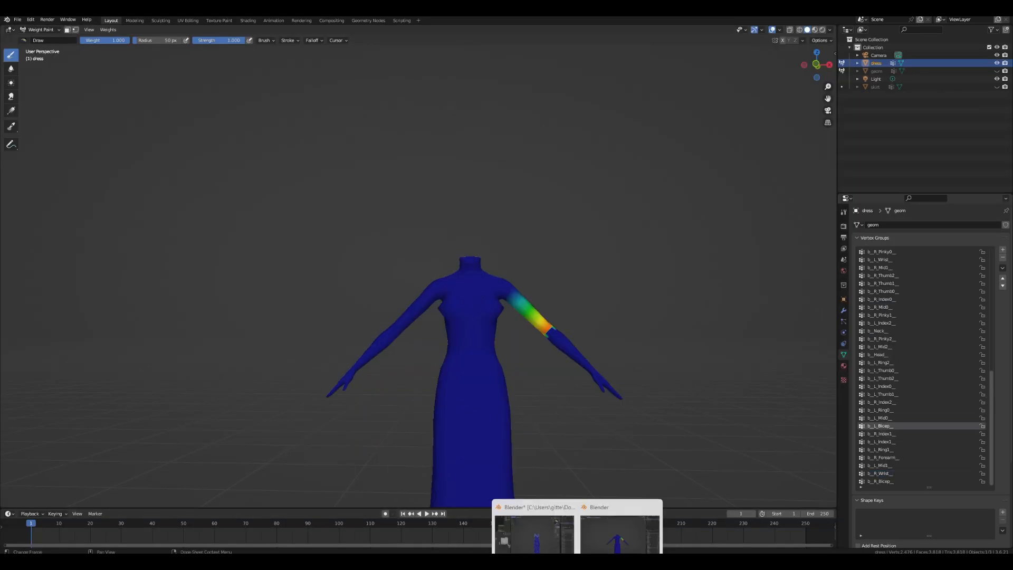
left_click(546, 530)
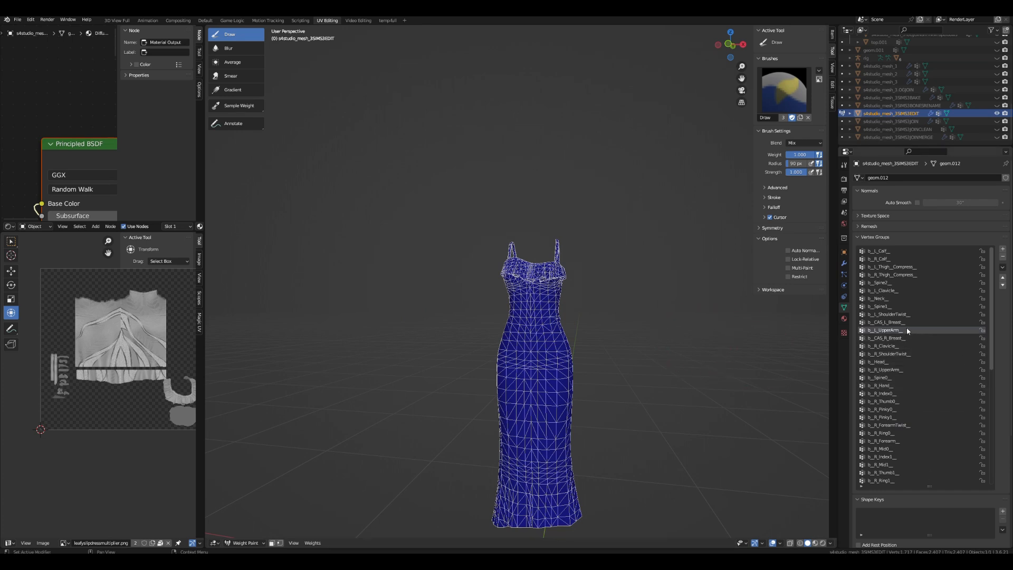
- Copy the b__L_Bicep__ group name from the Sims 3 dress and rename the edited dress's b__L_UpperArm__ group with it
mouse_move(579, 560)
left_click(617, 533)
left_click(900, 420)
double_click(901, 425)
key("ctrl+c")
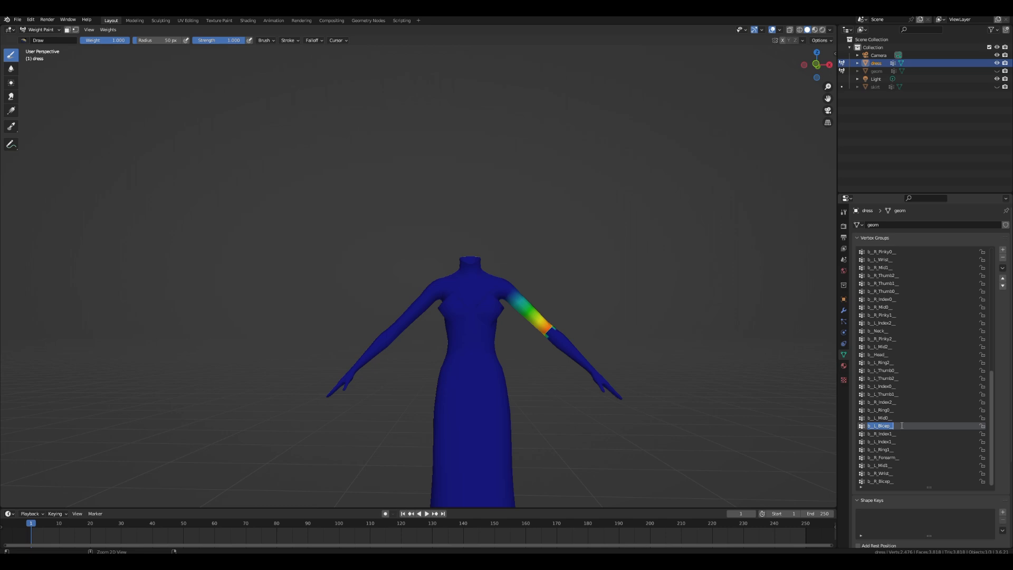
key("alt+Tab")
double_click(918, 331)
key("ctrl+v")
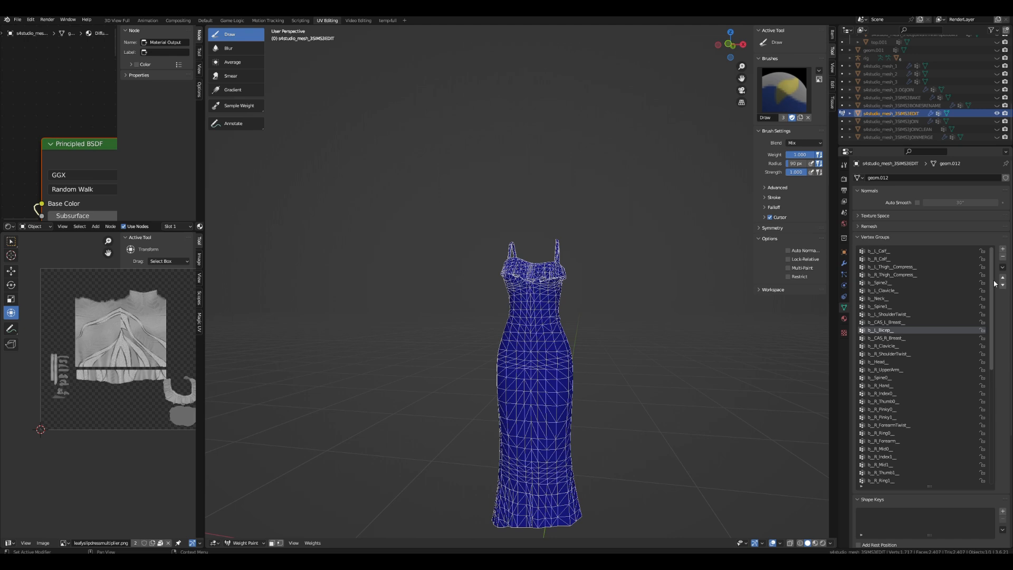
- Hide the edited dress, show and select the 3SIMS3BONESRENAME mesh, and look through its vertex groups
left_click_drag(992, 283, 994, 390)
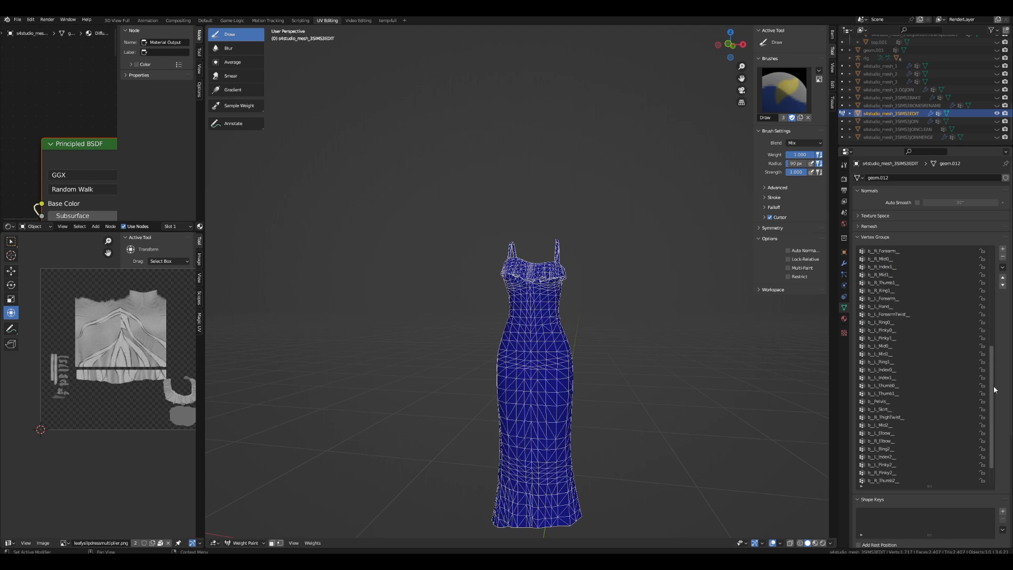
left_click_drag(994, 389, 994, 422)
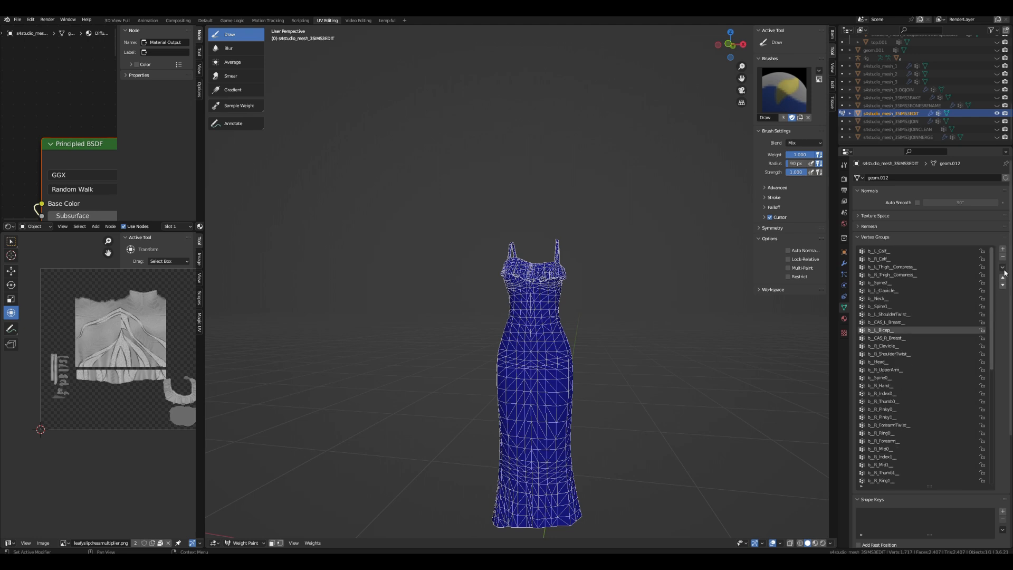
left_click(996, 114)
left_click(997, 106)
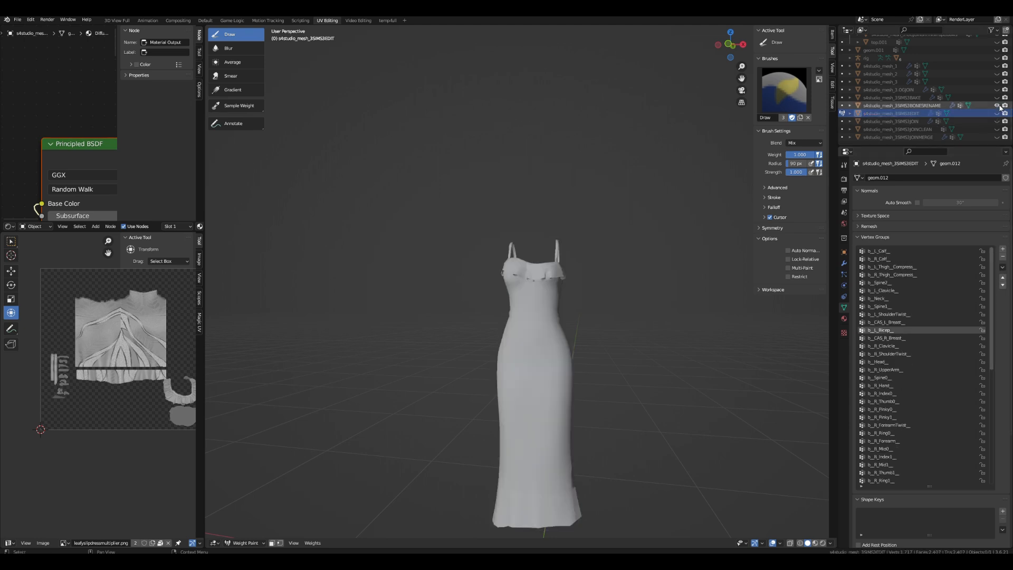
left_click(907, 99)
left_click(909, 105)
scroll(896, 328, "down", 10)
scroll(899, 332, "down", 1)
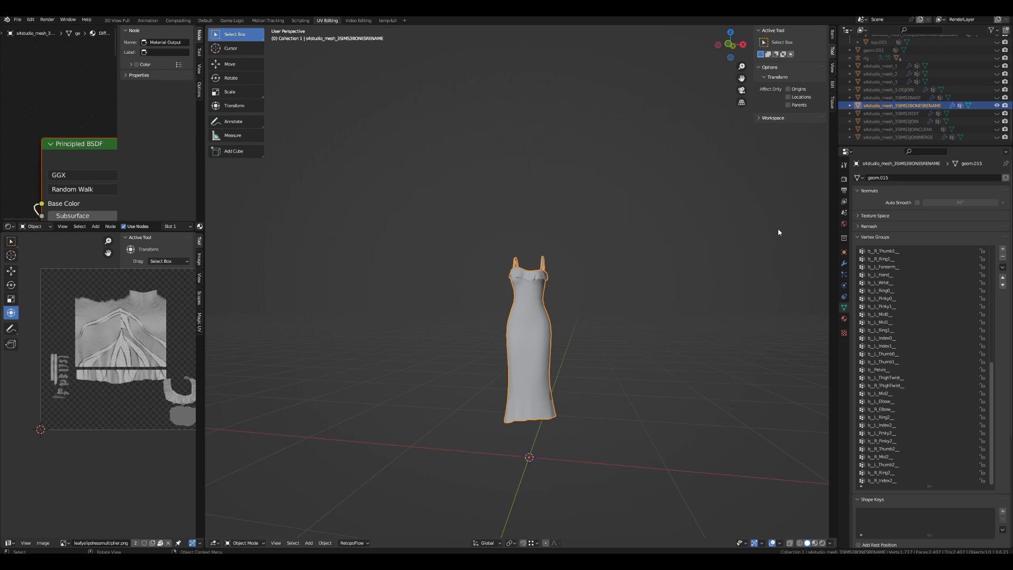
- Open the scene properties and show the geom.001 body alongside the 3SIMS3BONESRENAME dress
left_click(996, 122)
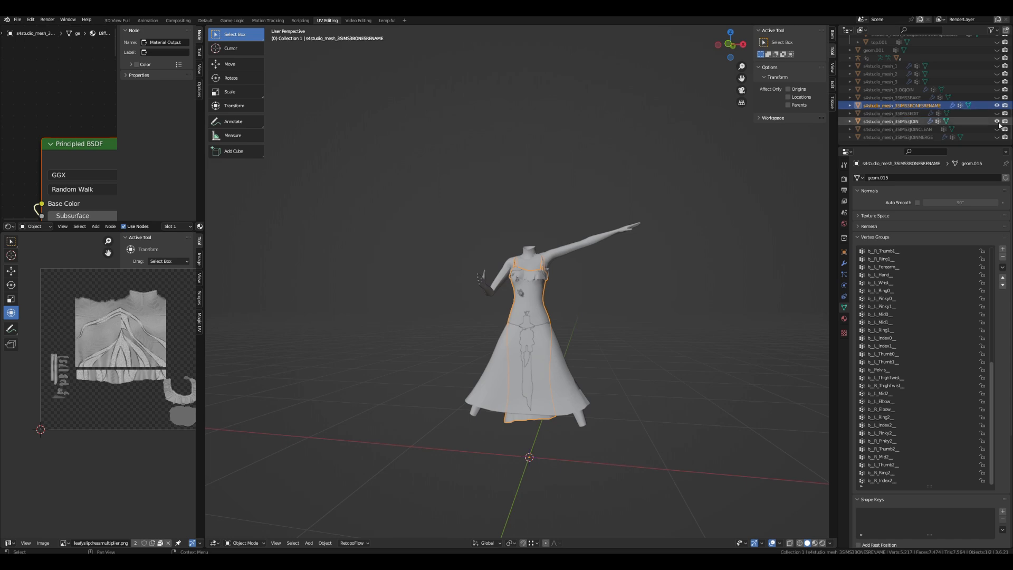
left_click(996, 123)
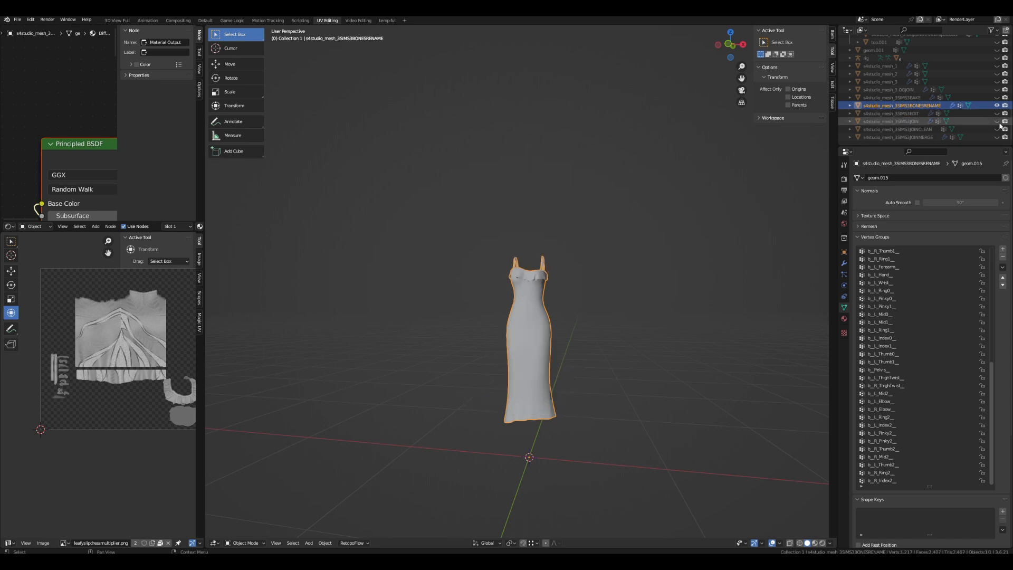
left_click(844, 213)
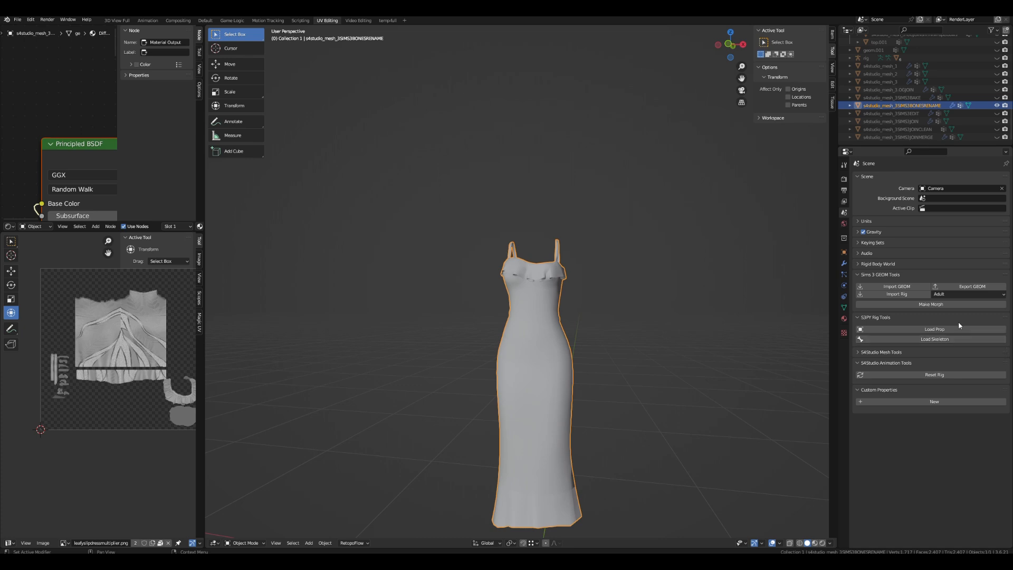
left_click(869, 50)
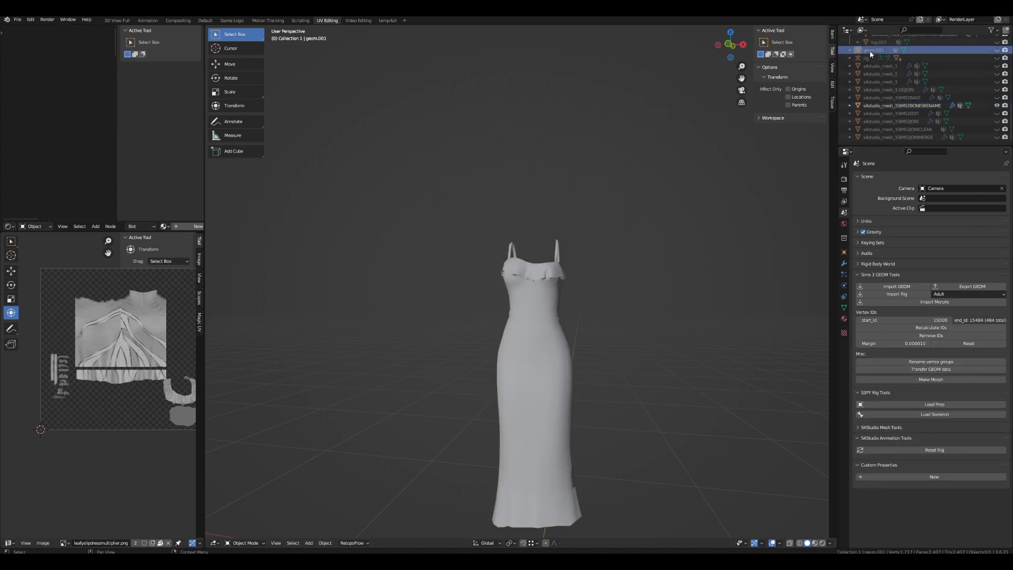
left_click(996, 49)
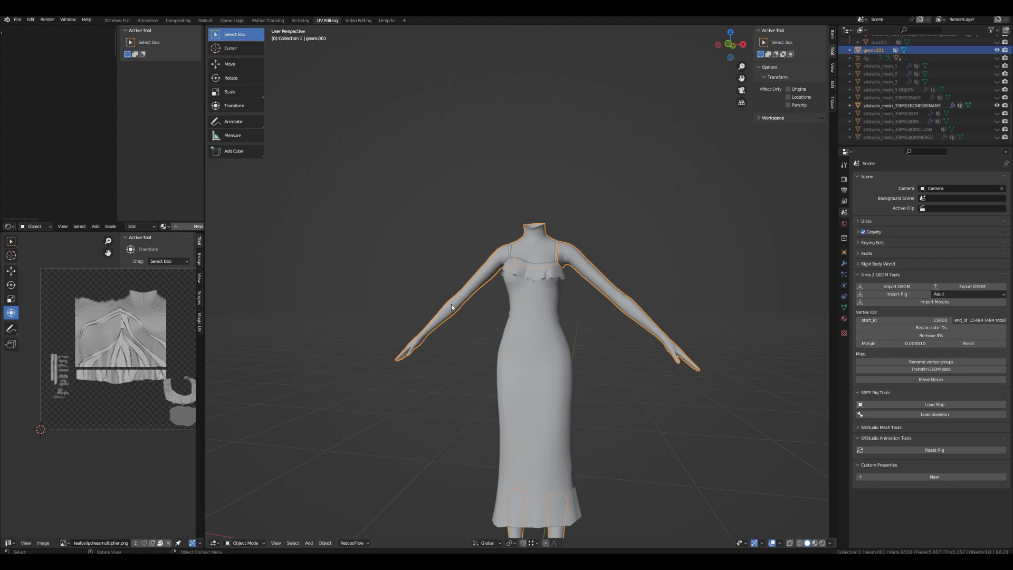
- Preview the 3SIMS3JOIN mesh together with the dress and the geom.001 body, and hide it again
left_click(901, 106)
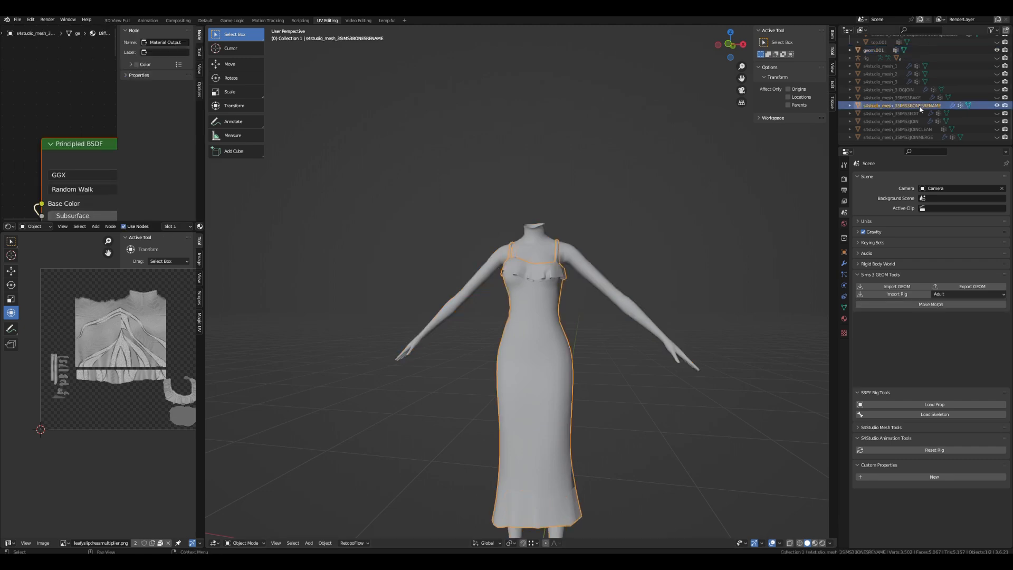
left_click(984, 122)
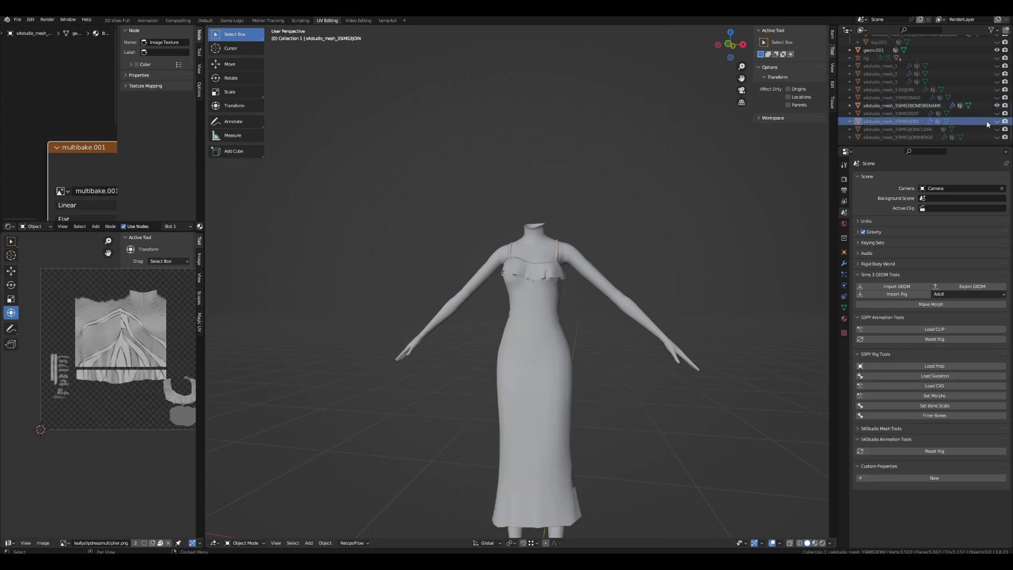
left_click(996, 122)
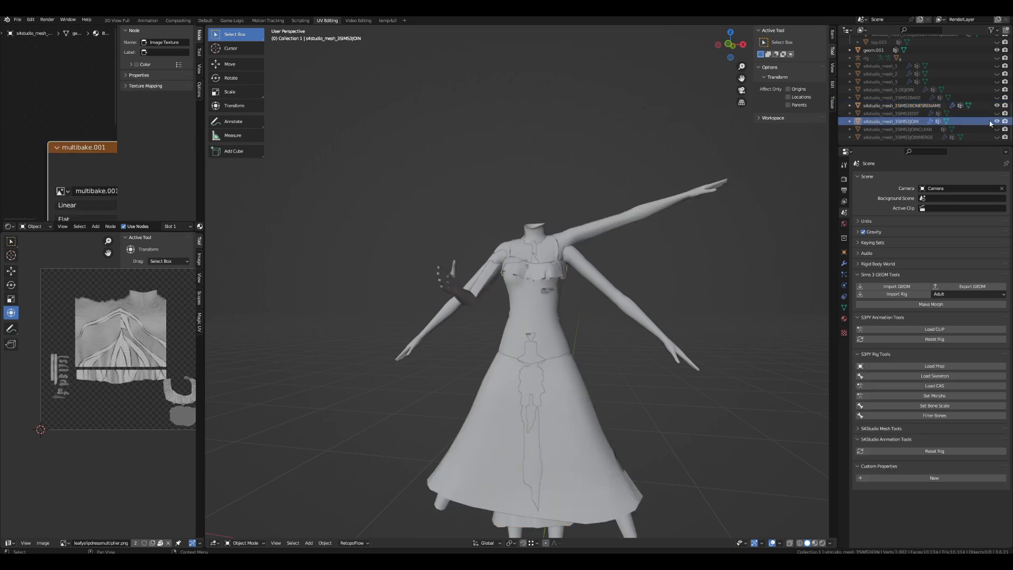
left_click(996, 121)
- Try joining the 3SIMS3BONESRENAME dress into the geom.001 body as the active object, and undo the join
left_click(944, 105)
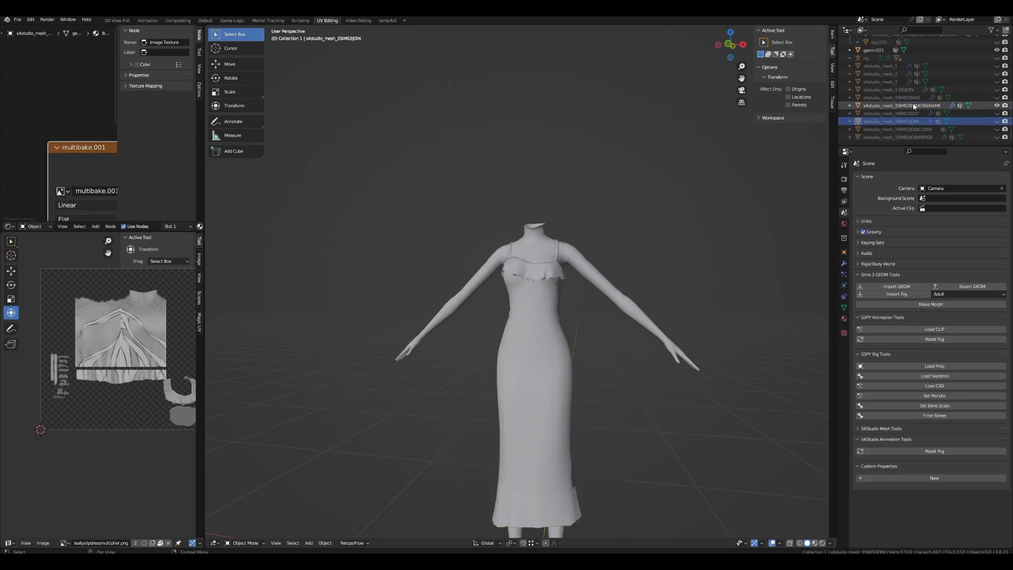
left_click(872, 50, "ctrl")
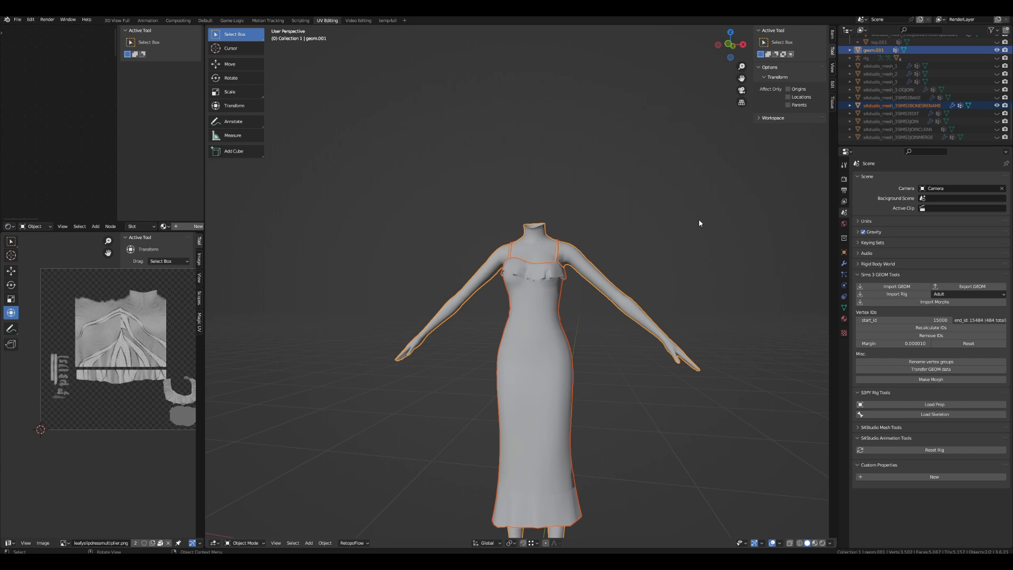
key("ctrl+j")
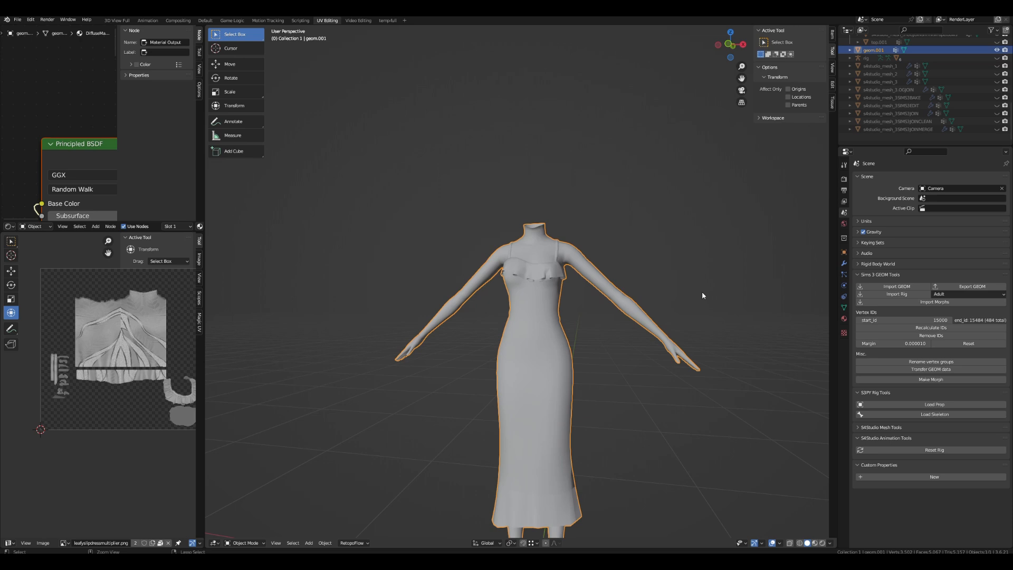
key("ctrl+z")
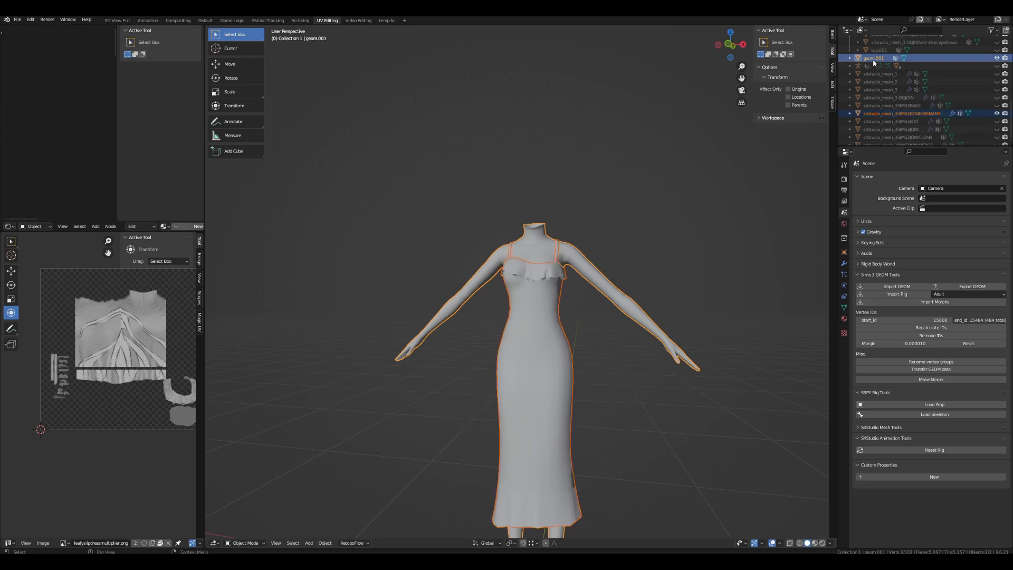
- Join the geom.001 body into the 3SIMS3BONESRENAME dress, with the dress as the active object
left_click(874, 59)
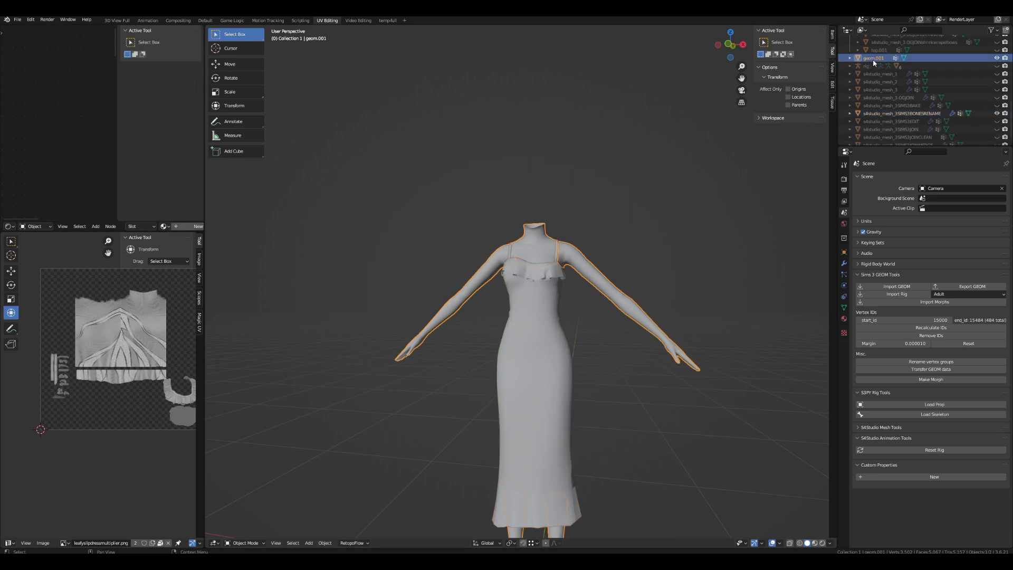
left_click(897, 113)
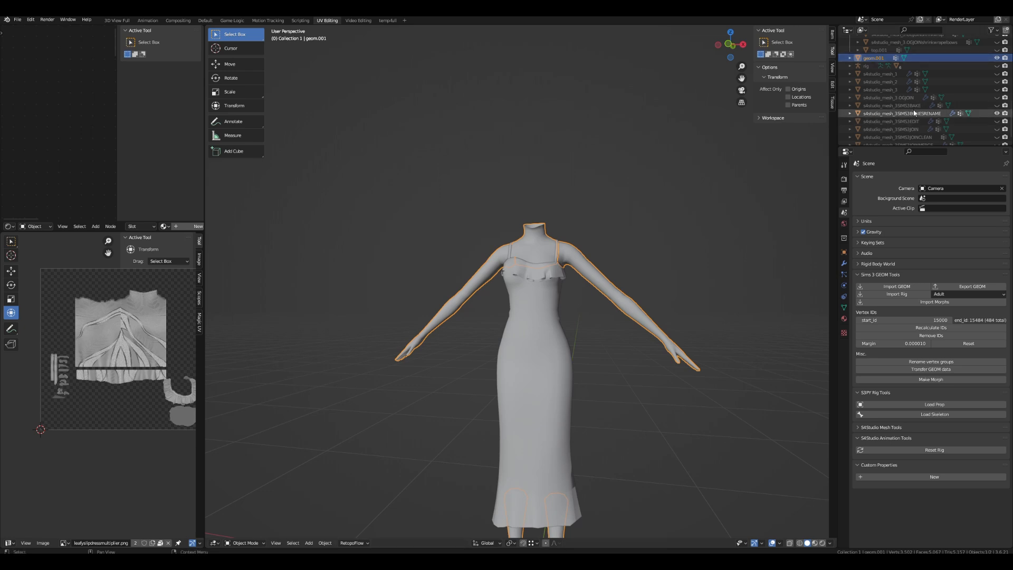
left_click(881, 59, "ctrl")
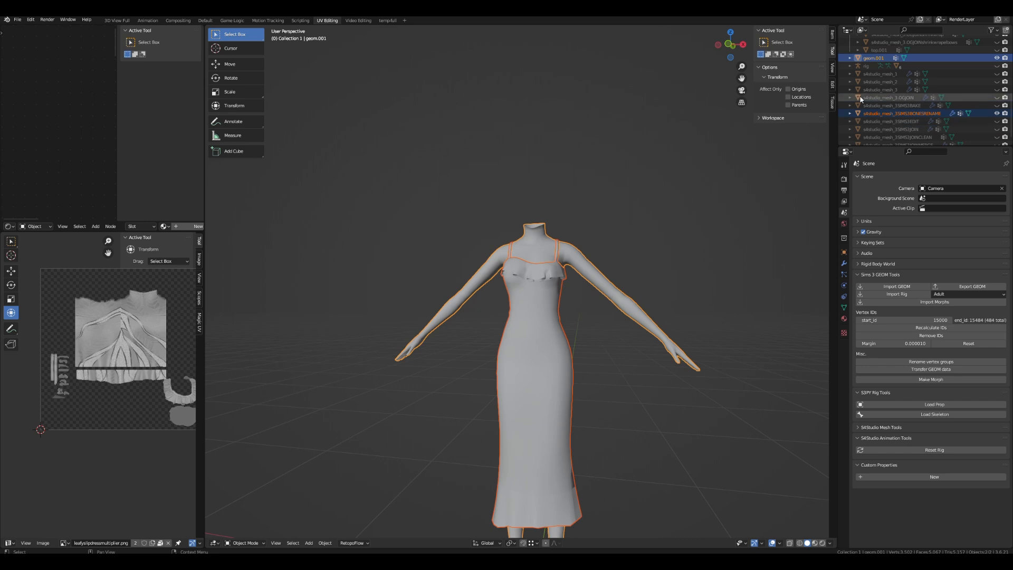
left_click(900, 114, "ctrl")
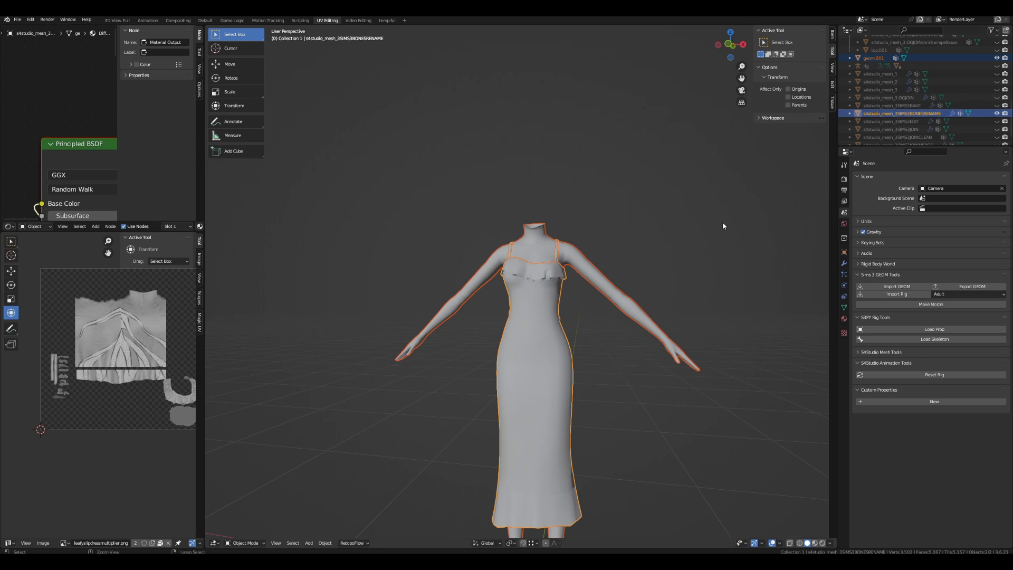
key("ctrl+j")
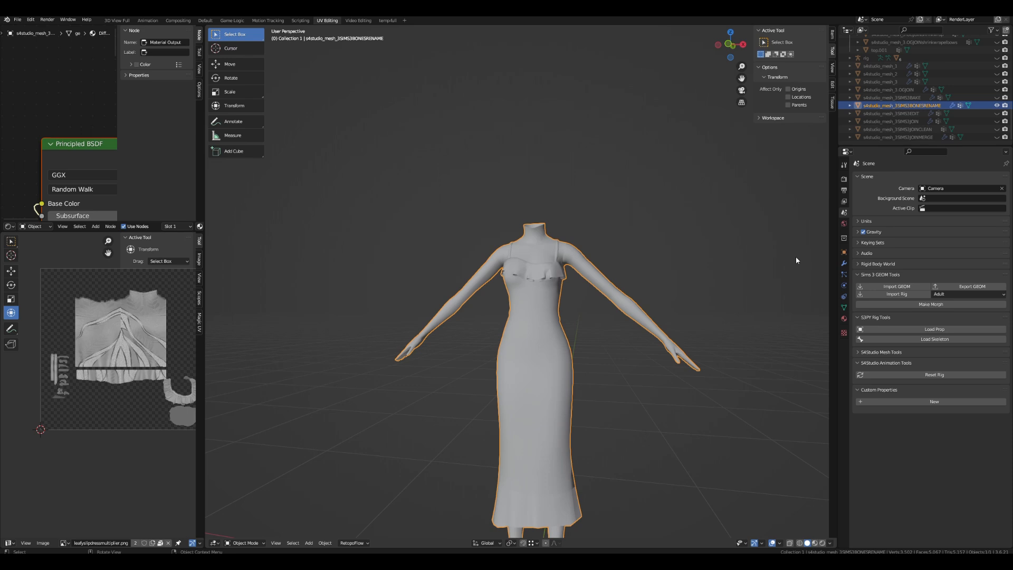
- Look over the joined dress and body, and undo the join
scroll(973, 104, "up", 5)
scroll(973, 104, "down", 5)
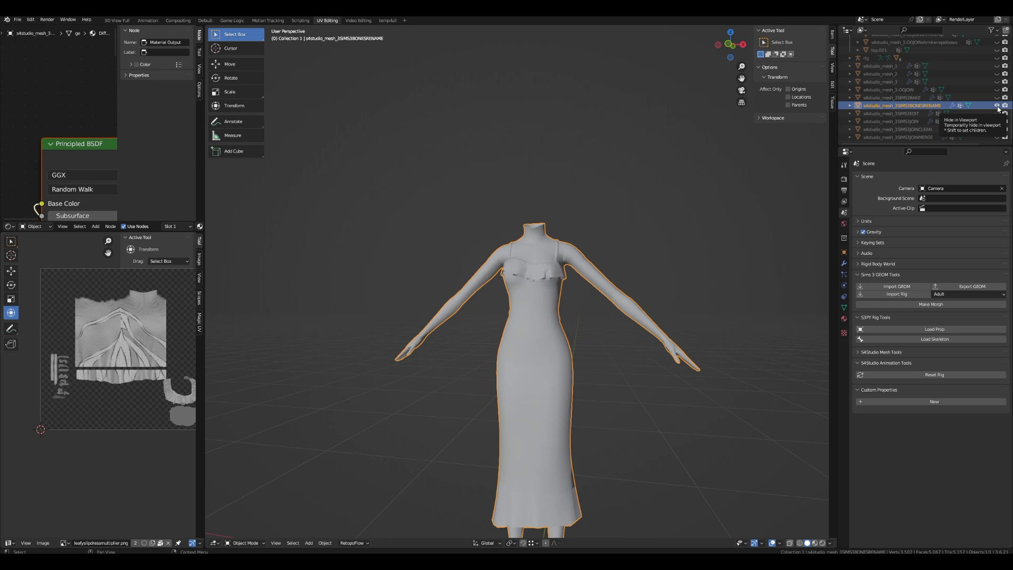
mouse_move(630, 299)
middle_mouse_down()
mouse_move(541, 305)
mouse_move(657, 311)
mouse_move(640, 312)
middle_mouse_up()
scroll(641, 313, "down", 2)
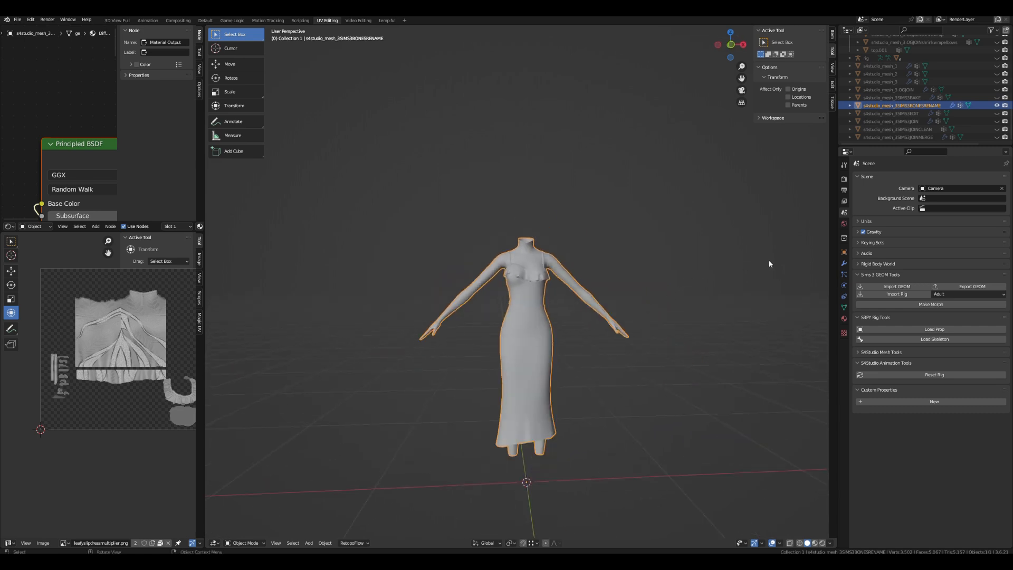
scroll(727, 274, "up", 3)
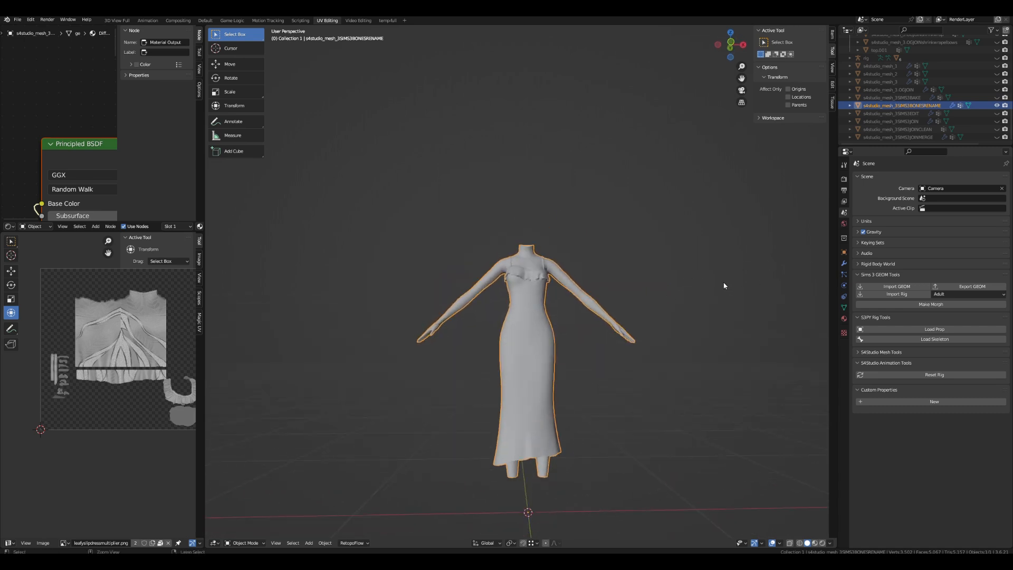
key("ctrl+z")
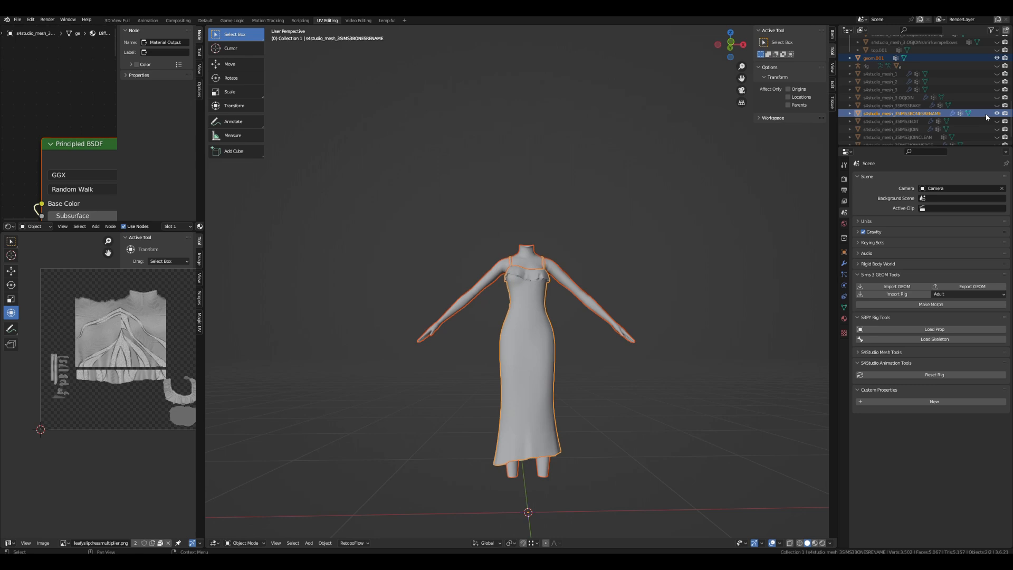
- Hide the 3SIMS3BONESRENAME dress and the geom.001 body, and show and select the 3SIMS3JOIN mesh
left_click(997, 113)
left_click(996, 58)
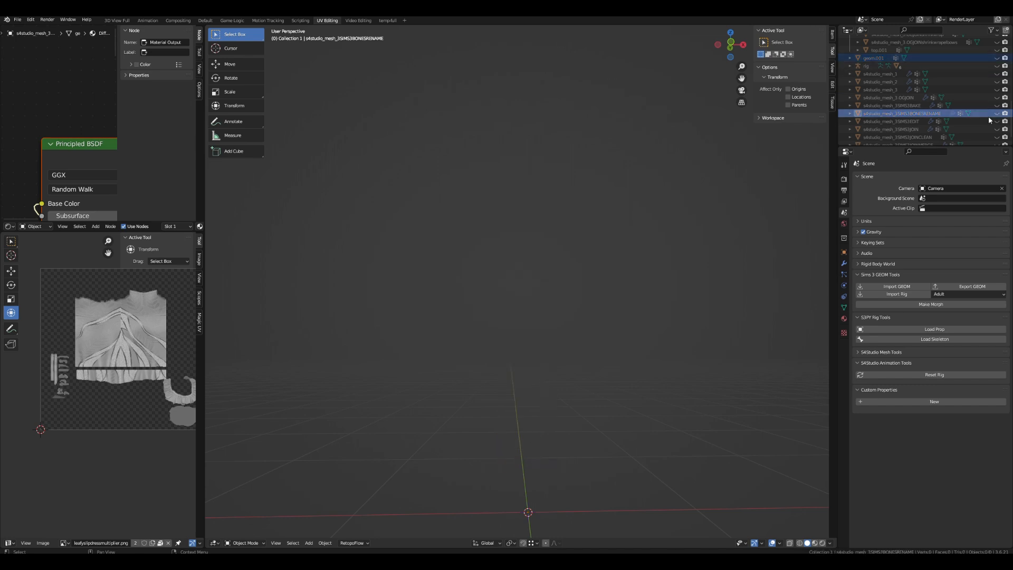
left_click(996, 129)
left_click(976, 130)
- Look over the 3SIMS3JOIN mesh's arms, shoulders and dress from several angles
middle_click_drag(607, 316, 571, 350)
scroll(571, 350, "up", 6)
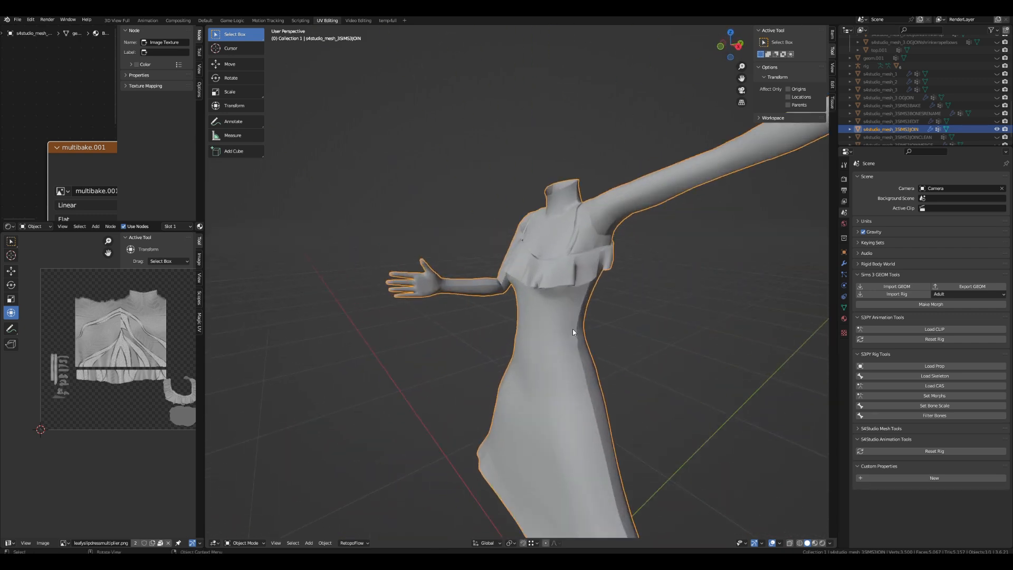
middle_click_drag(555, 311, 646, 313)
scroll(534, 312, "down", 4)
middle_click_drag(577, 252, 568, 340)
scroll(568, 340, "up", 5)
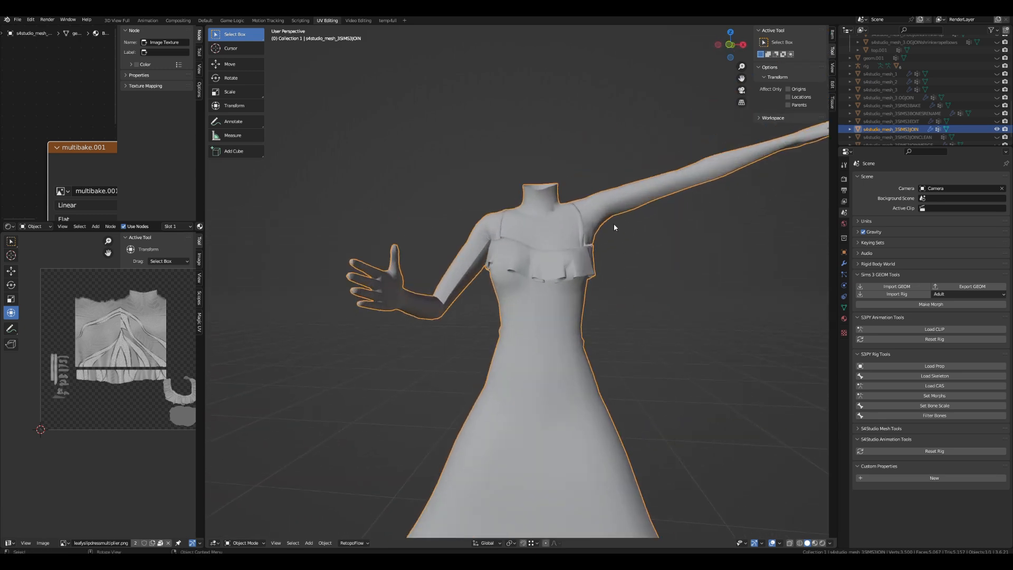
- Show and select the auRig armature, and switch it to Pose Mode
left_click(246, 542)
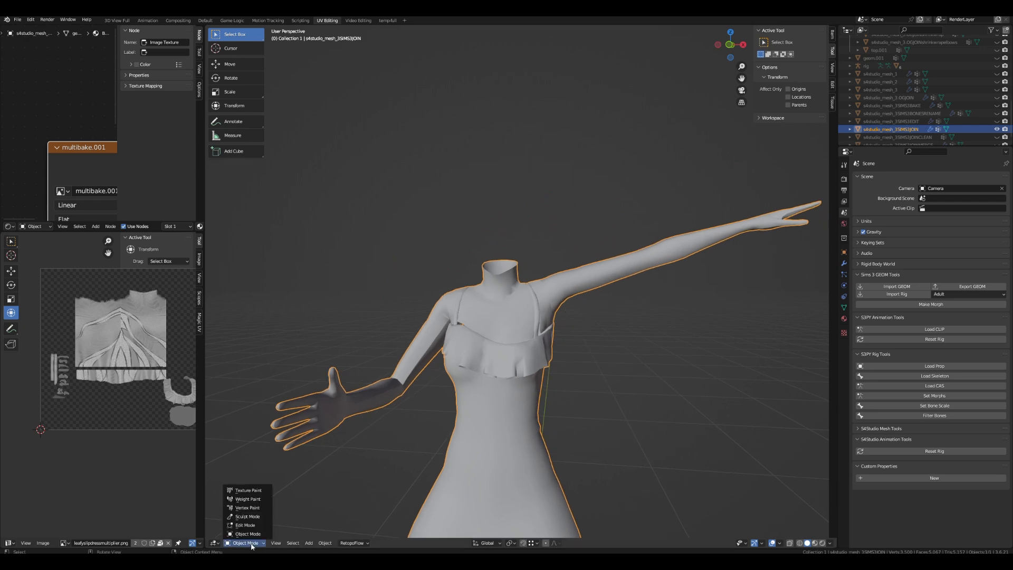
scroll(937, 131, "up", 10)
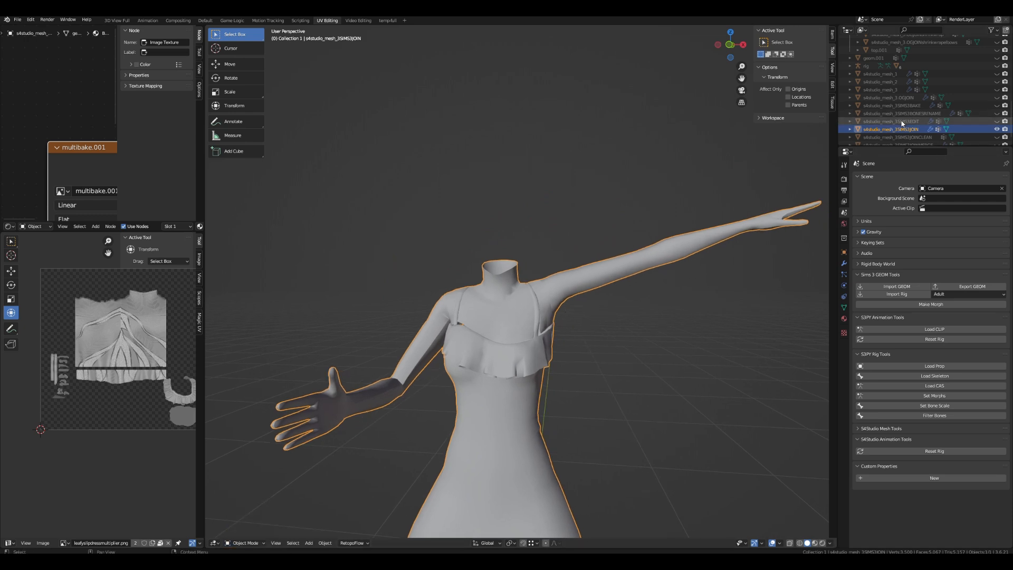
scroll(960, 77, "up", 3)
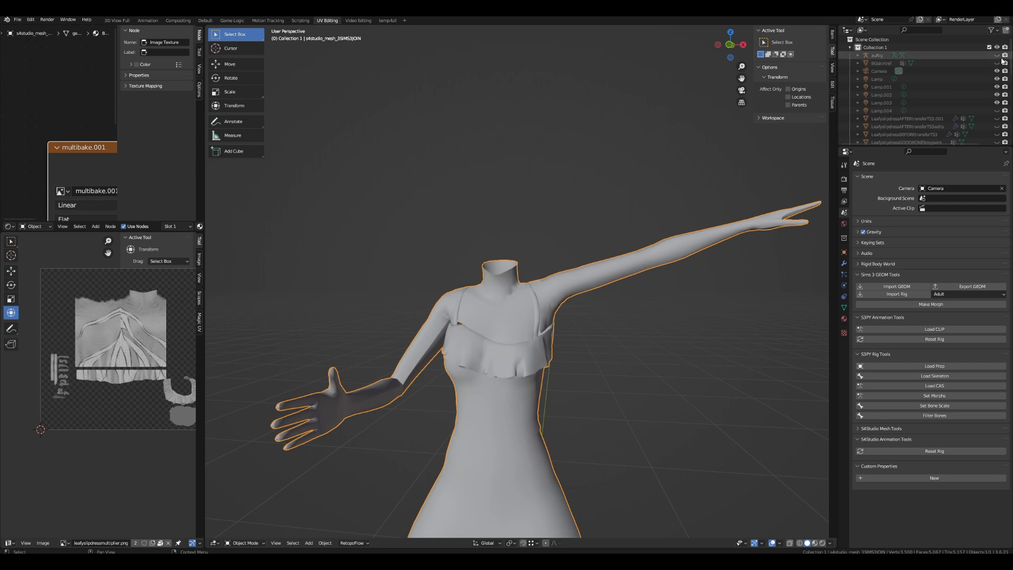
left_click(996, 55)
left_click(877, 55)
middle_click_drag(727, 232, 606, 338)
left_click(246, 543)
left_click(246, 517)
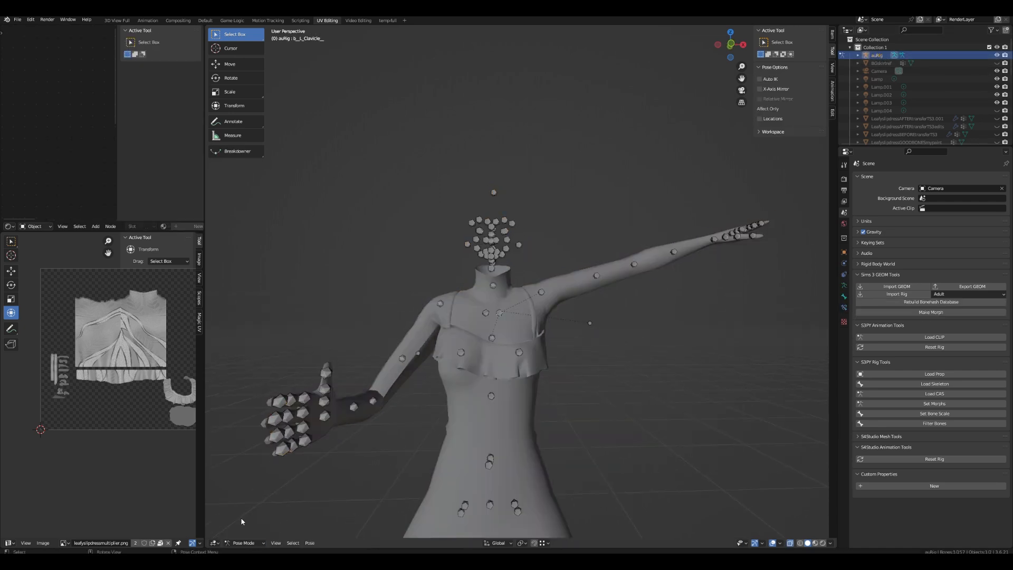
- Rotate the left clavicle bone slightly, and examine how the shoulder, dress strap and neckline deform with it
scroll(513, 357, "up", 3)
key("r")
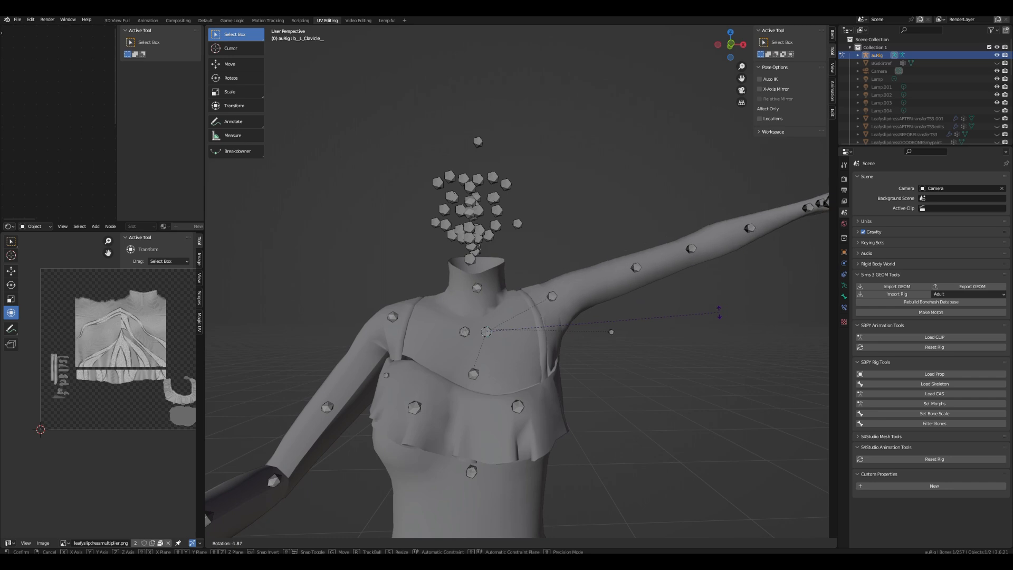
left_click(718, 319)
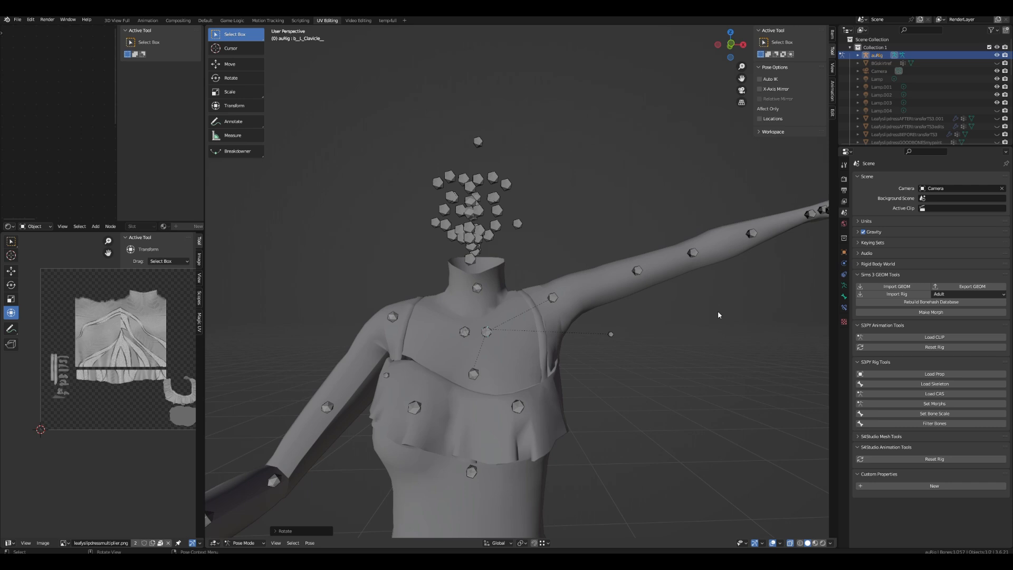
middle_click_drag(717, 311, 633, 382)
scroll(587, 337, "up", 4)
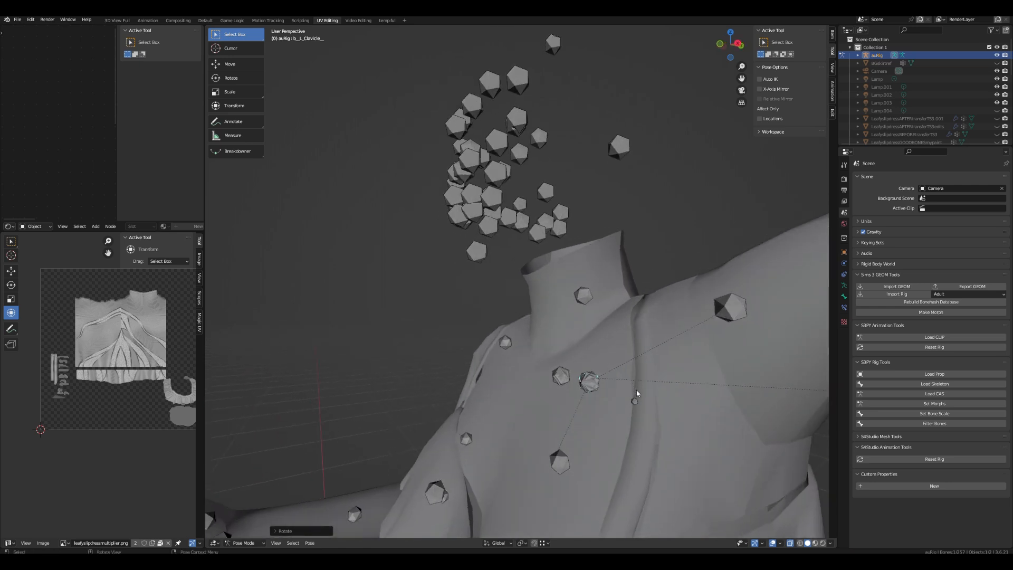
scroll(606, 403, "down", 7)
scroll(586, 398, "up", 5)
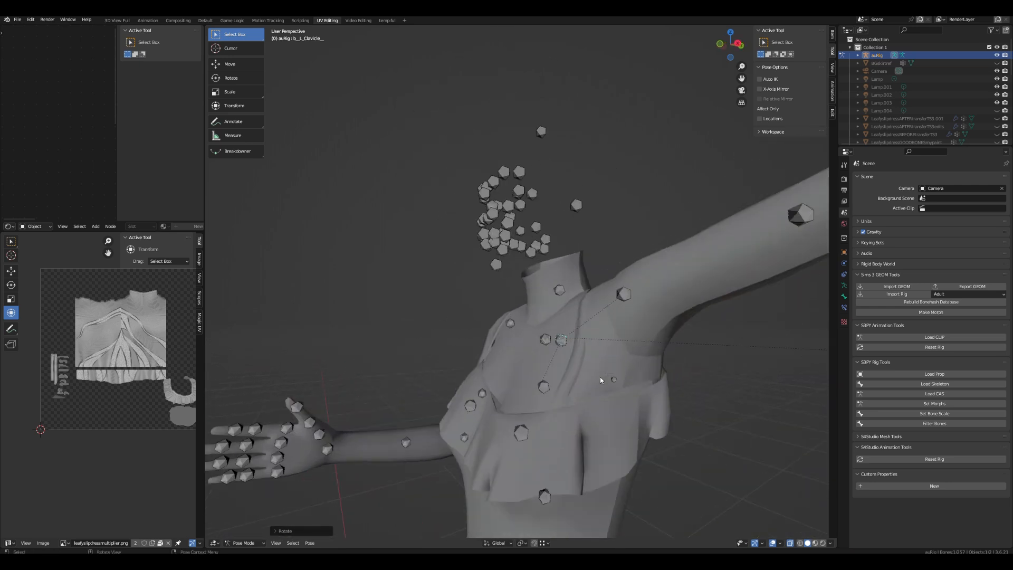
scroll(599, 377, "up", 3)
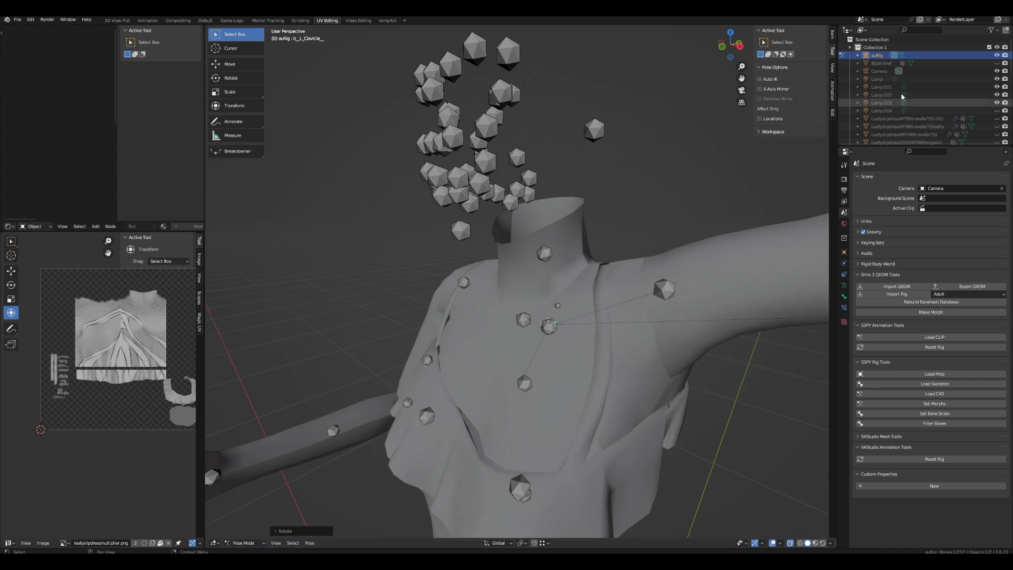
- Select the 3SIMS3JOIN mesh and switch it to Weight Paint mode
scroll(895, 120, "down", 10)
left_click(895, 122)
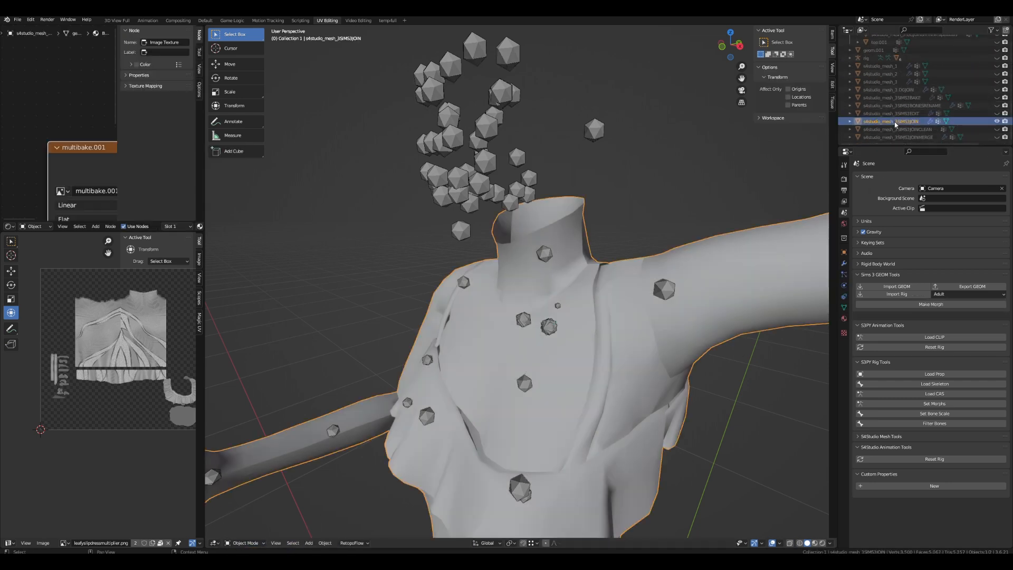
left_click(245, 543)
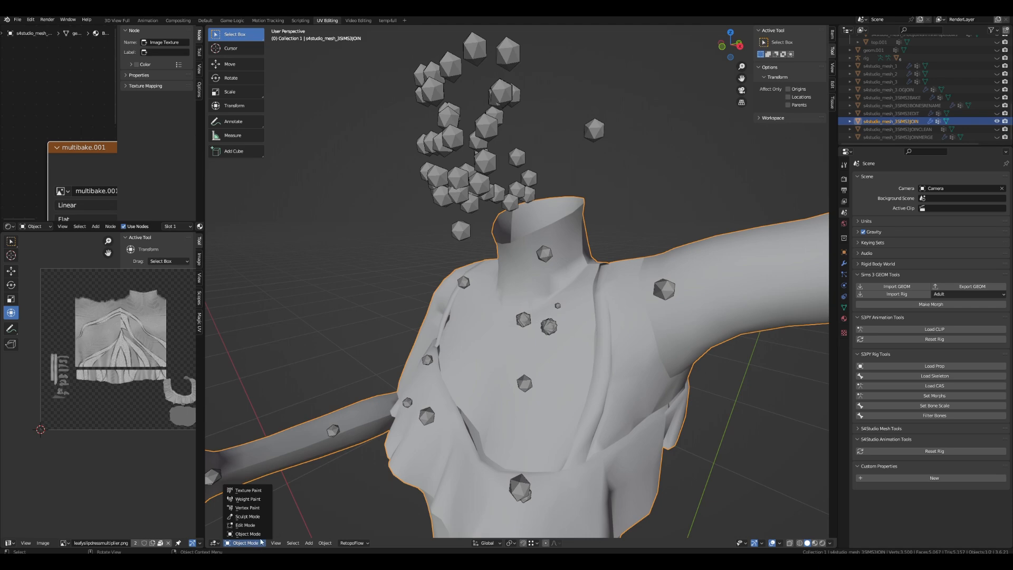
left_click(246, 499)
middle_click_drag(501, 401, 596, 400)
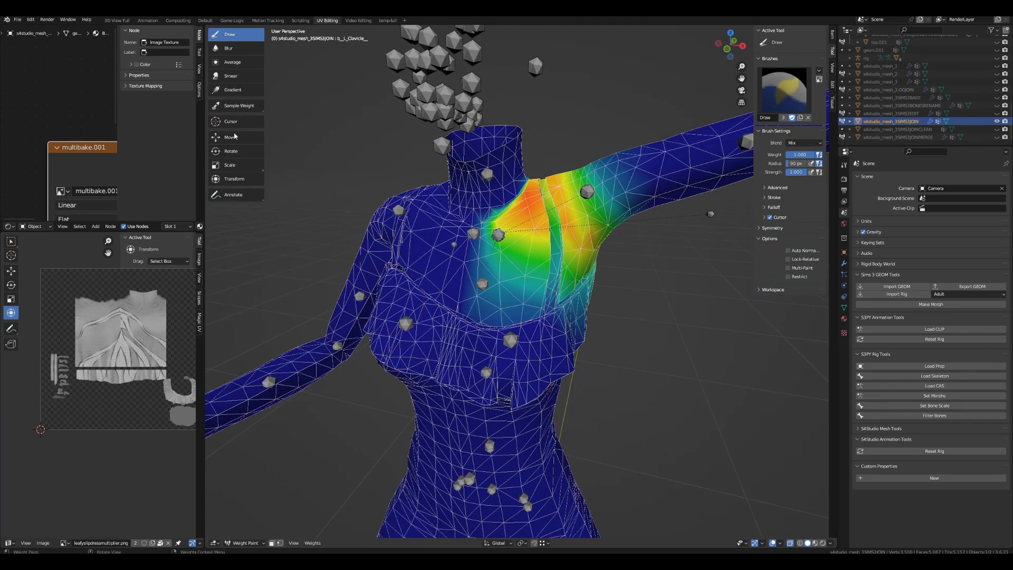
- Choose the Blur brush and make b__Spine1__ the active vertex group
left_click(229, 49)
scroll(675, 359, "down", 2)
left_click(843, 307)
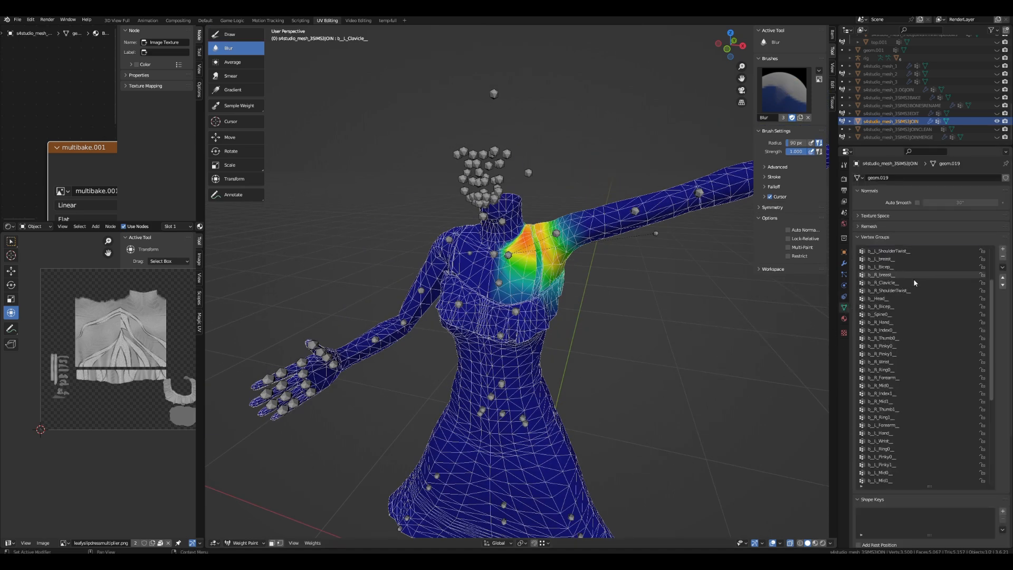
scroll(914, 283, "up", 2)
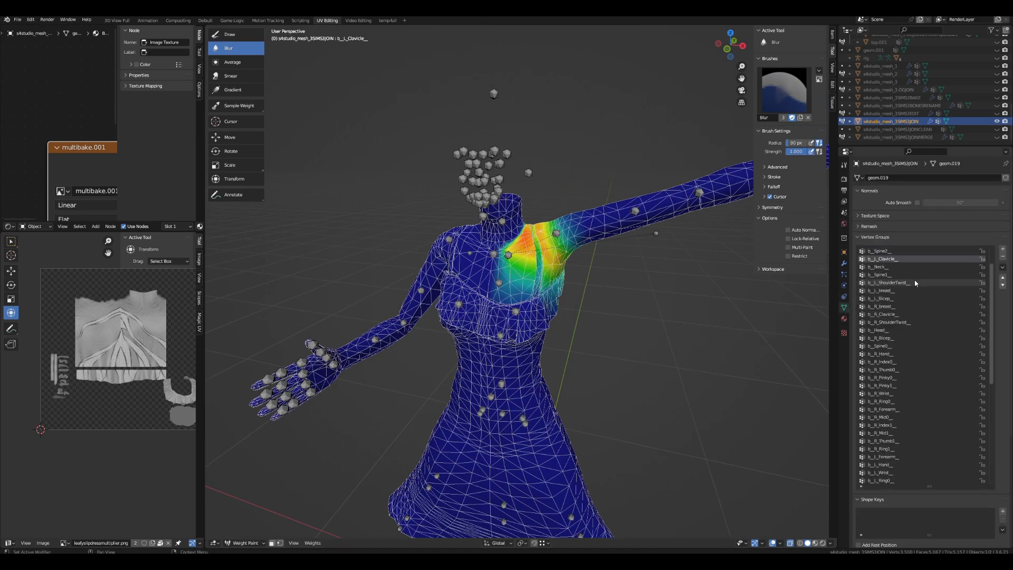
left_click(905, 277)
- Examine the b__Spine1__ weights around the bust and underarm in orthographic view
middle_click_drag(580, 437, 585, 369)
scroll(540, 382, "up", 3)
scroll(530, 316, "up", 3)
scroll(559, 323, "down", 2)
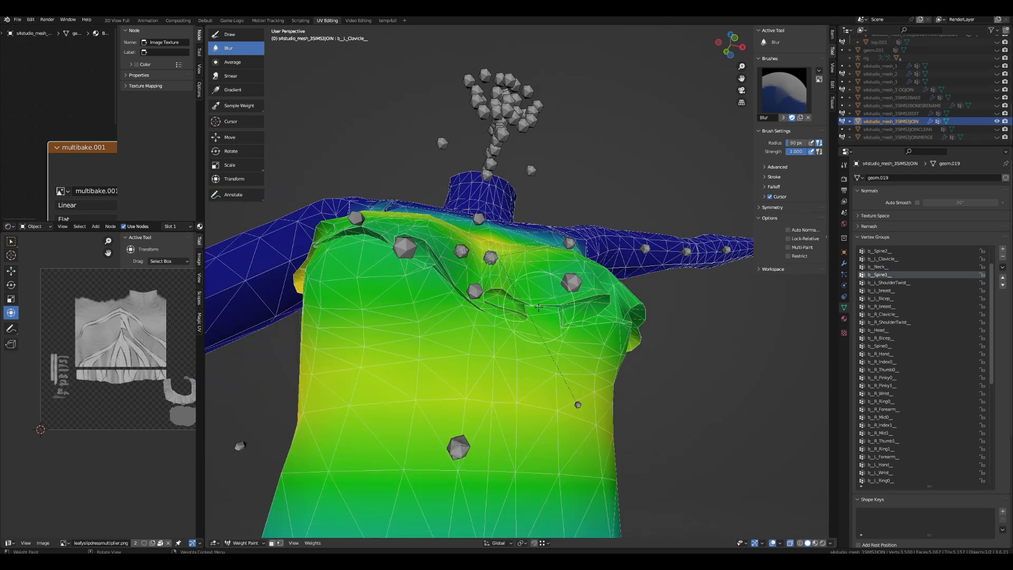
key("KP_5")
scroll(541, 303, "up", 4)
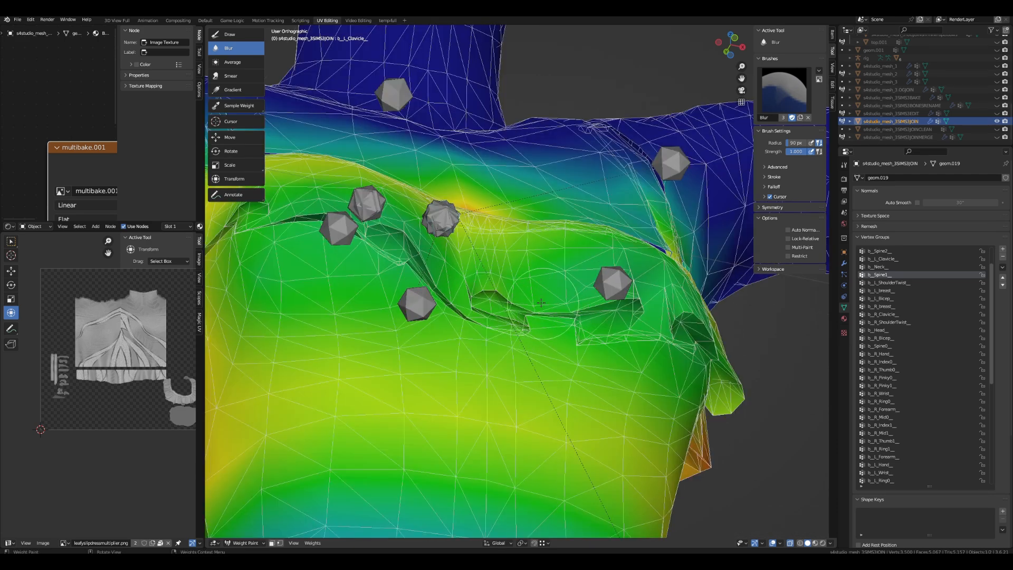
scroll(594, 323, "down", 2)
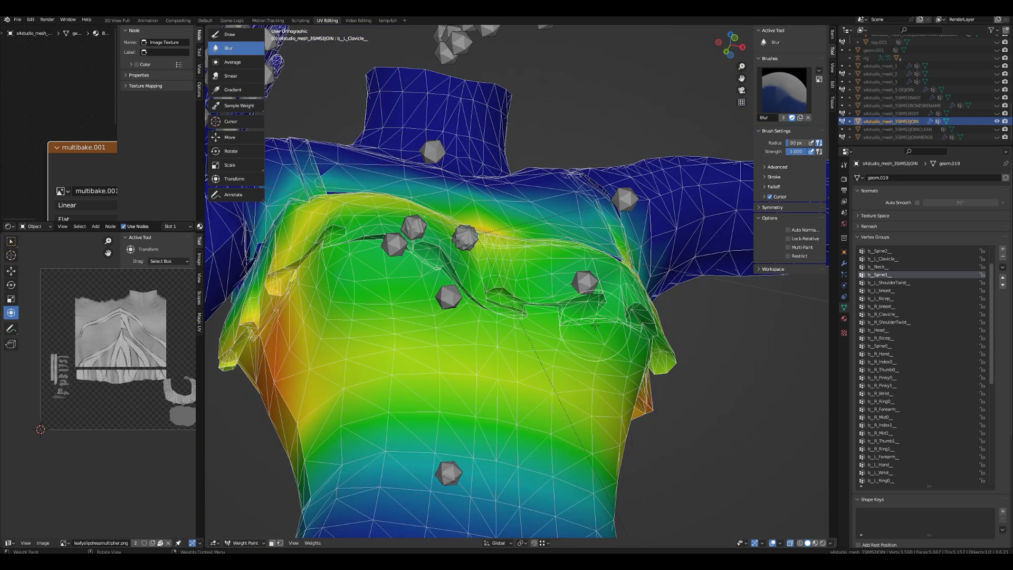
mouse_move(499, 254)
middle_mouse_down()
mouse_move(385, 321)
mouse_move(411, 285)
mouse_move(412, 249)
middle_mouse_up()
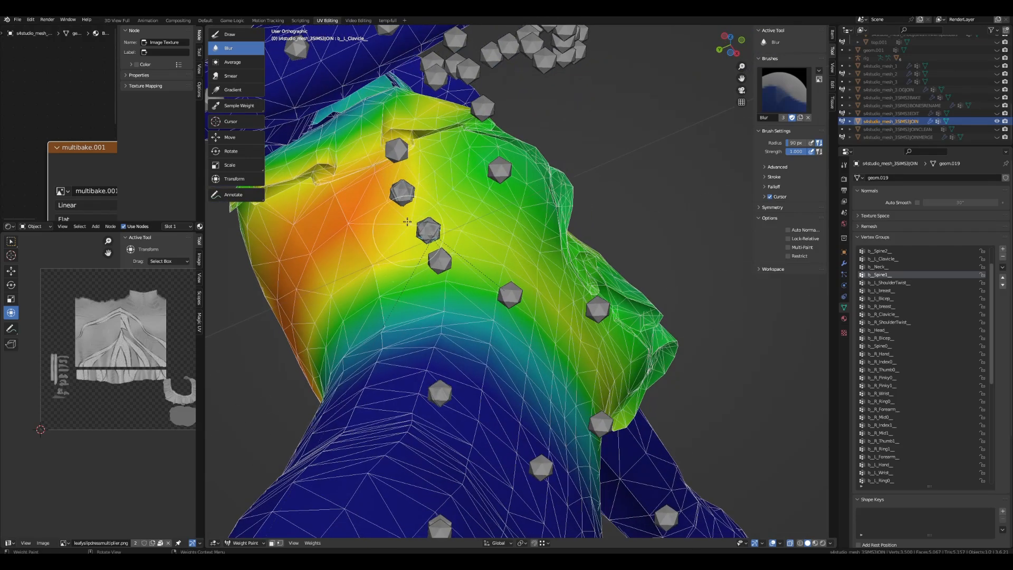
- Blur the b__Spine1__ weights around the underarm, and examine the gap along the dress's upper edge closely
mouse_move(386, 130)
left_mouse_down()
mouse_move(413, 127)
mouse_move(370, 121)
mouse_move(422, 124)
mouse_move(380, 137)
mouse_move(434, 213)
left_mouse_up()
middle_click_drag(445, 200, 606, 263, "shift")
scroll(542, 392, "up", 6)
scroll(606, 262, "up", 4)
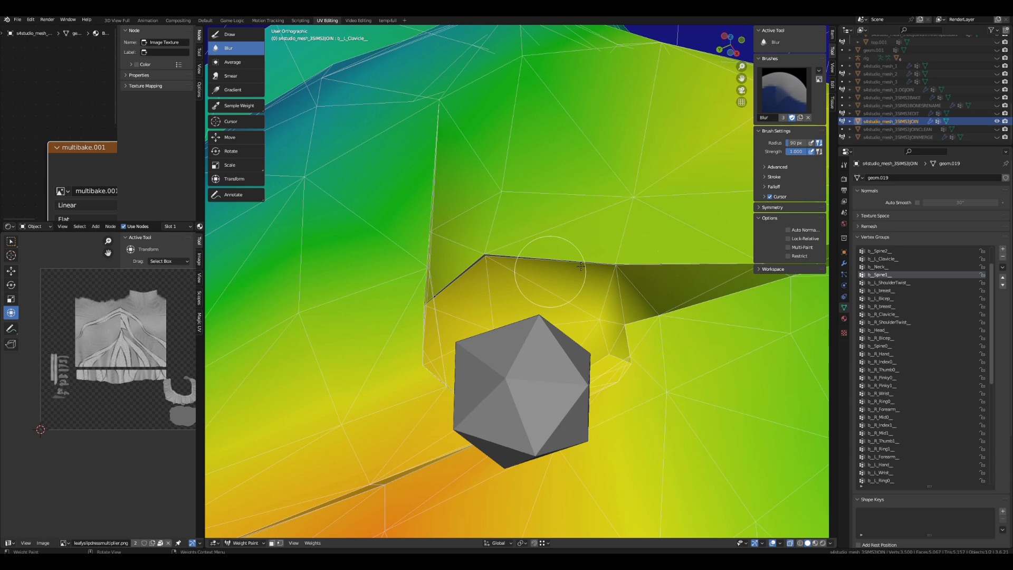
scroll(449, 240, "down", 5)
scroll(464, 263, "up", 3)
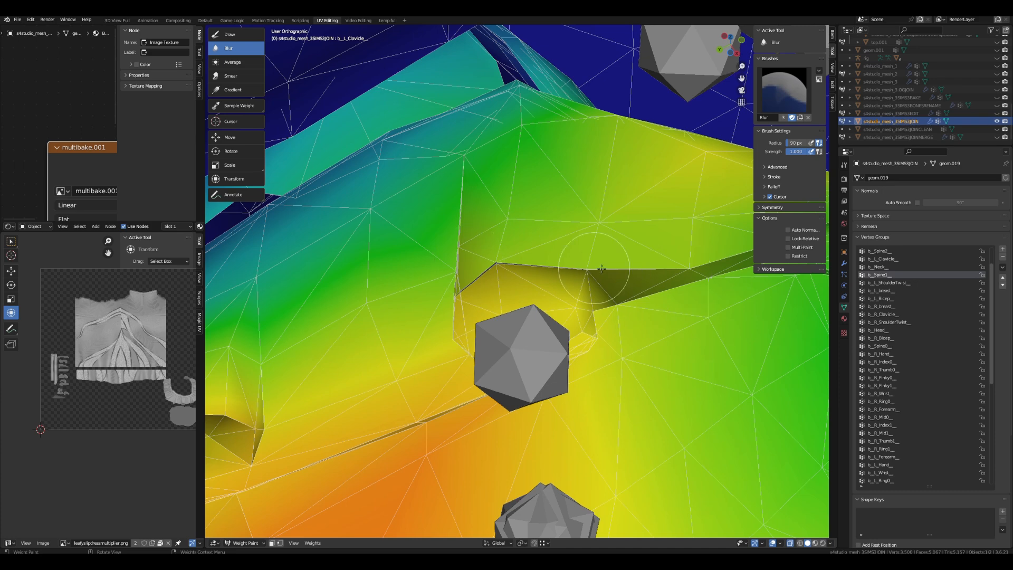
mouse_move(557, 287)
middle_mouse_down()
mouse_move(553, 272)
mouse_move(550, 286)
middle_mouse_up()
middle_click_drag(453, 293, 465, 136)
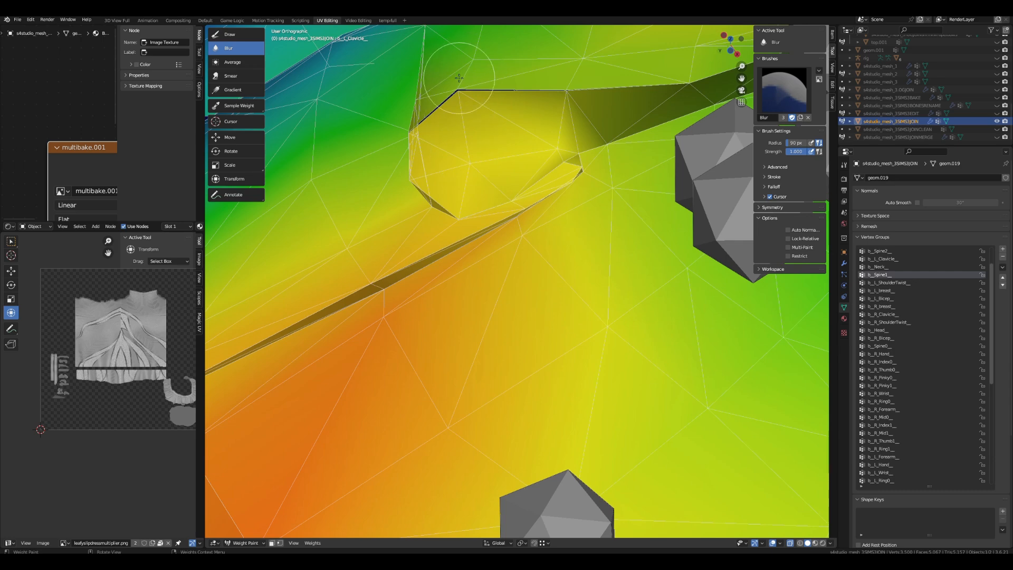
mouse_move(500, 118)
middle_mouse_down()
mouse_move(538, 237)
mouse_move(542, 309)
middle_mouse_up()
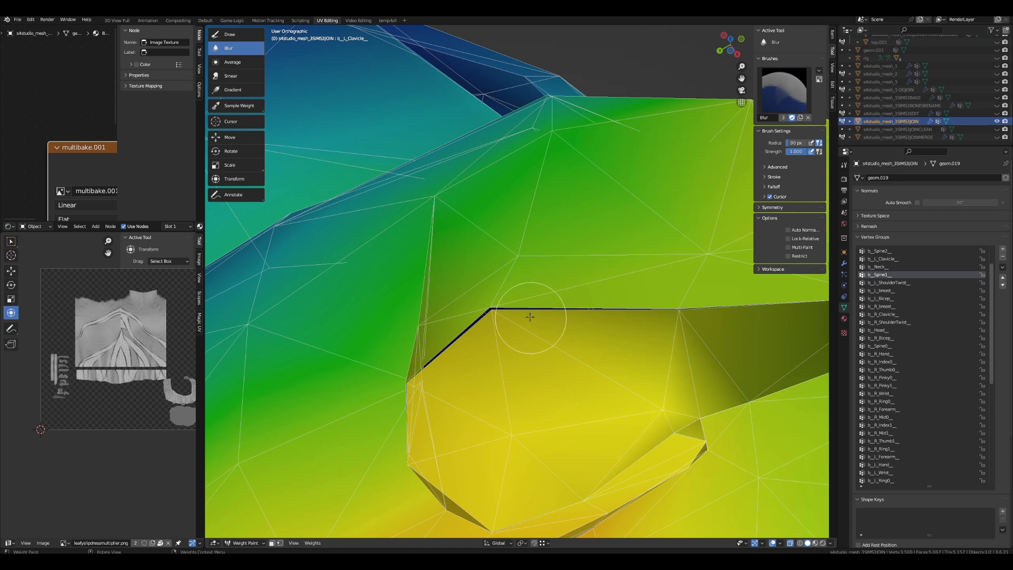
- Sample the 0.657 weight beside the gap, and paint it onto the gap's edge vertices with the Draw brush
left_click(239, 106)
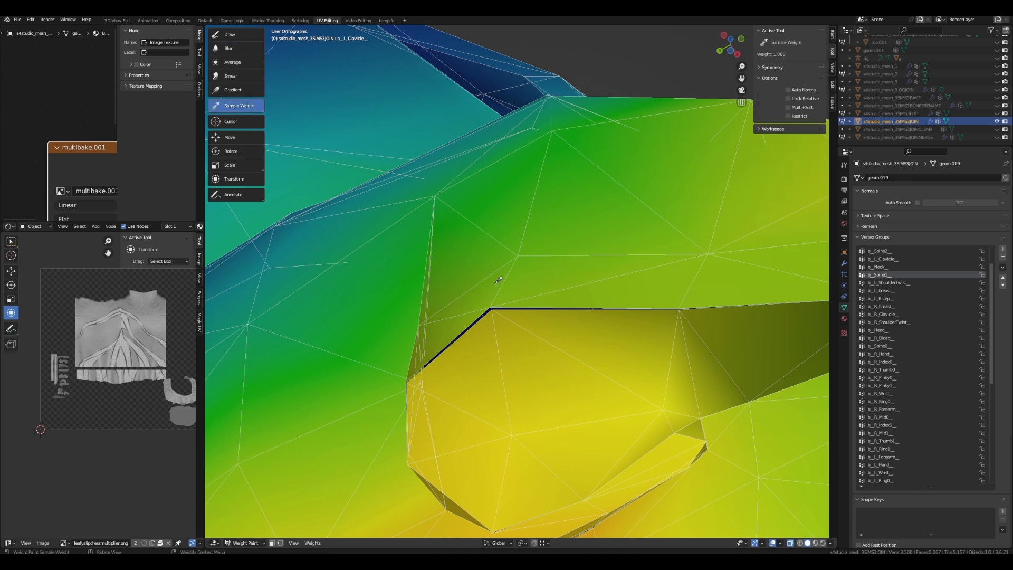
left_click(230, 36)
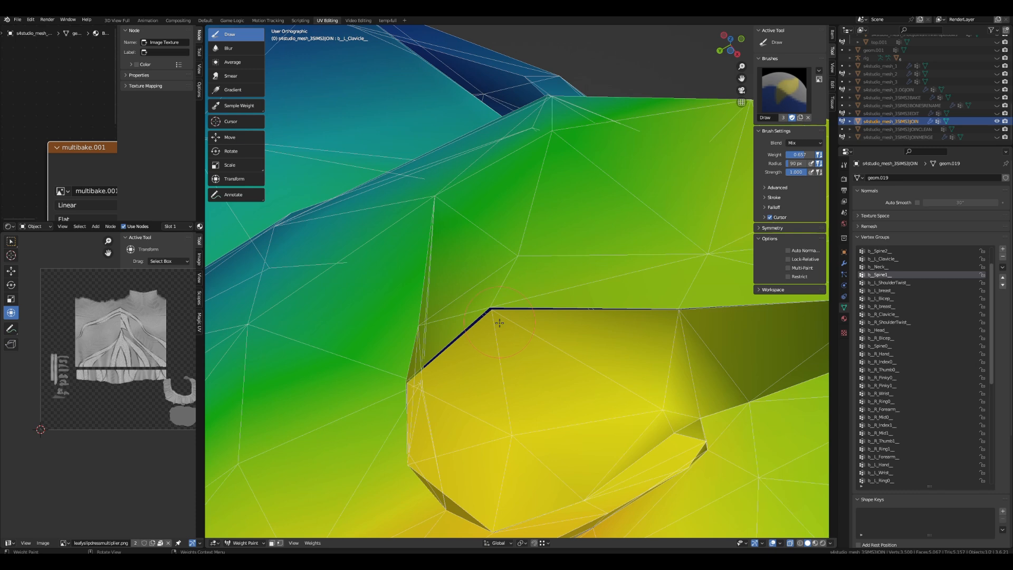
left_click_drag(502, 329, 492, 315)
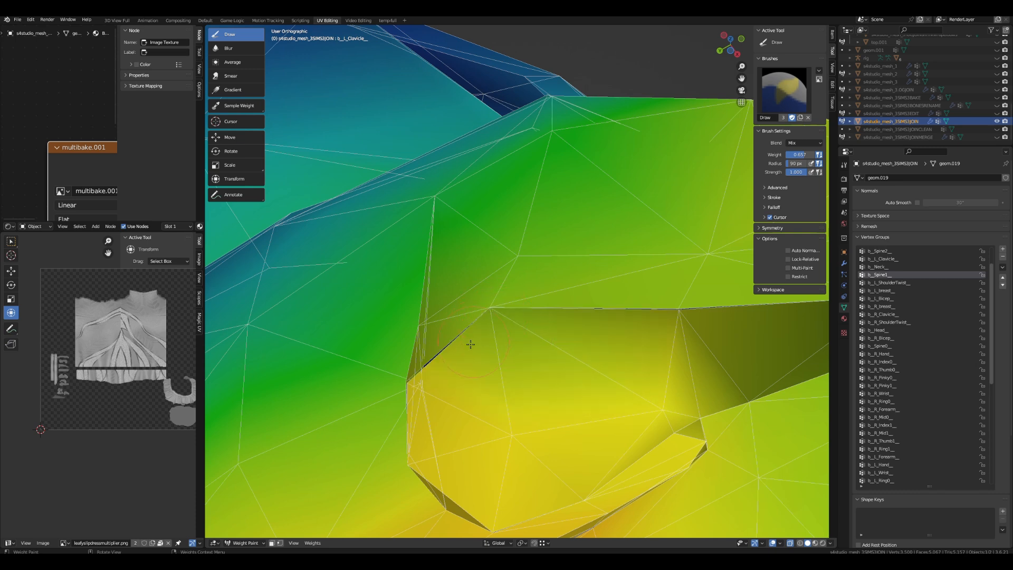
- Return from weight sampling to the Draw brush and set its weight to 0.003 for painting the skirt
left_click(238, 107)
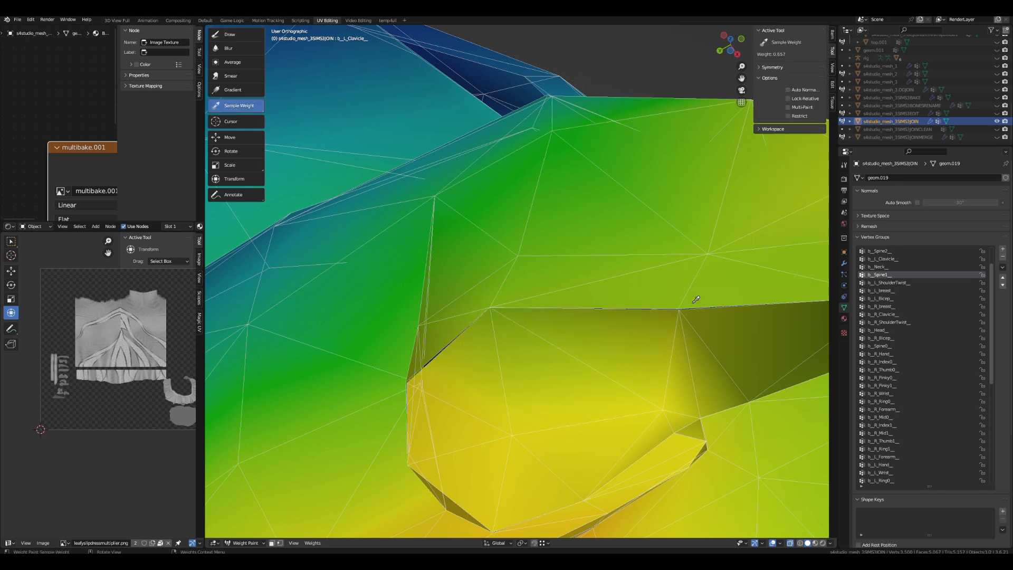
left_click(235, 35)
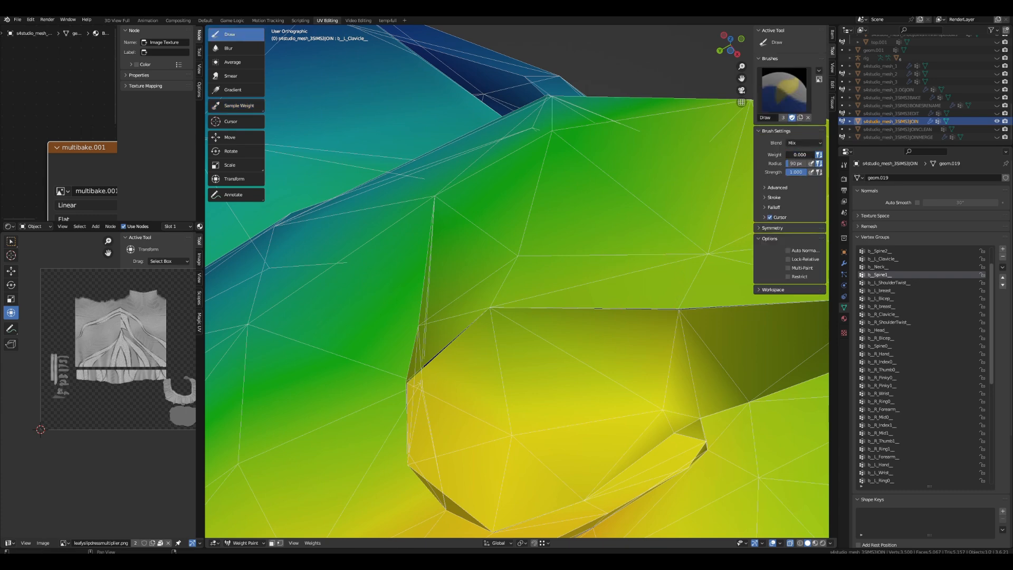
scroll(560, 397, "down", 16)
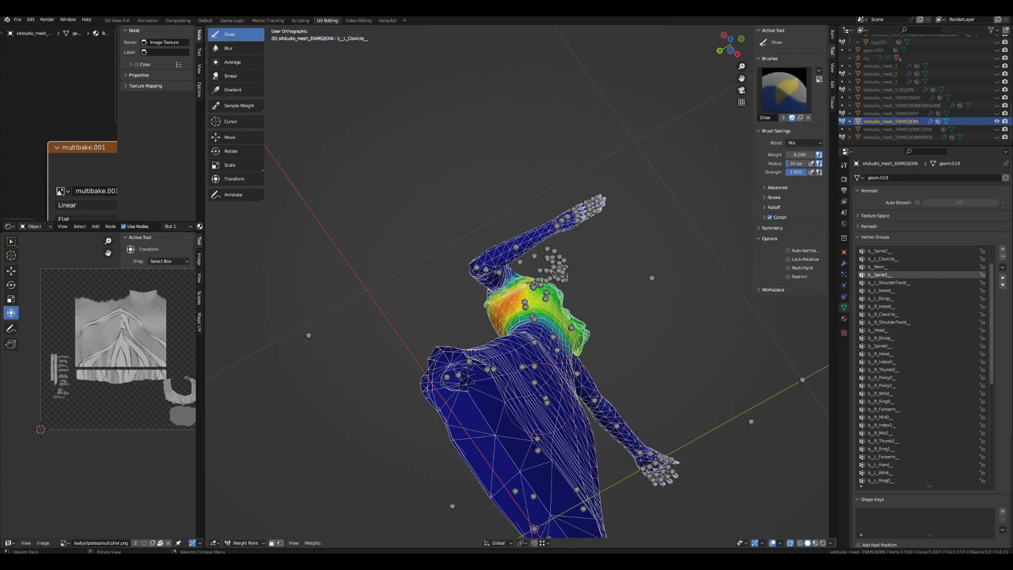
scroll(534, 391, "up", 12)
middle_click_drag(570, 435, 655, 27, "shift")
mouse_move(671, 310)
middle_mouse_down()
mouse_move(547, 376)
mouse_move(570, 464)
middle_mouse_up()
scroll(636, 325, "down", 12)
scroll(551, 369, "up", 6)
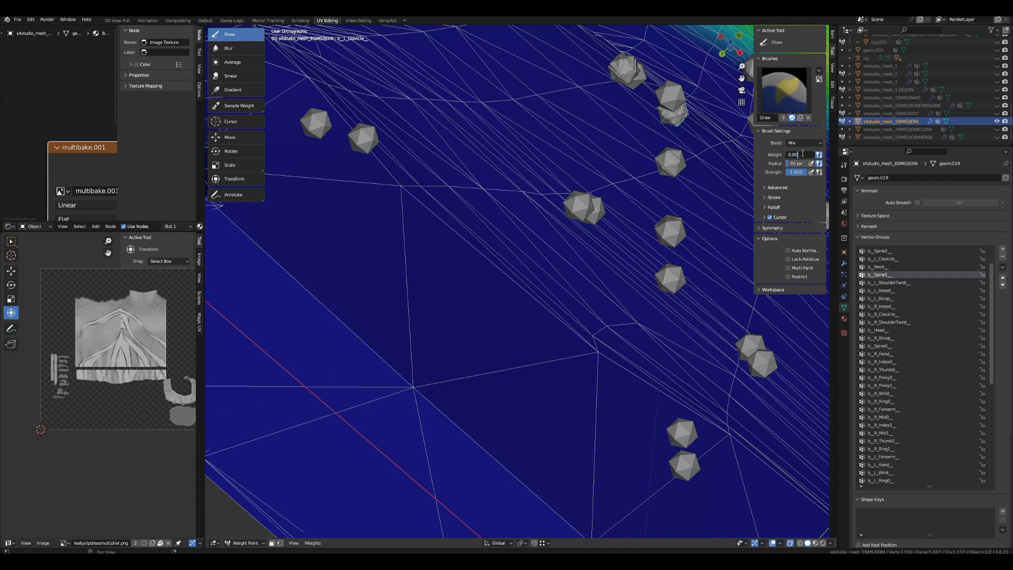
key("Return")
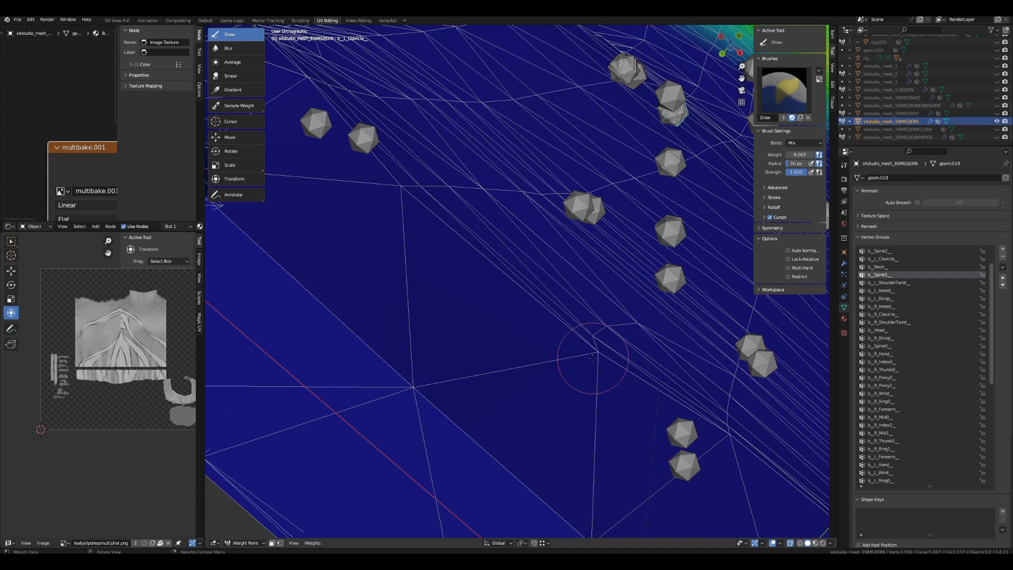
- Set the Draw brush's weight to 0.029 and paint it on a skirt vertex in the b__Spine1__ group
middle_click_drag(592, 351, 556, 340)
scroll(557, 339, "up", 6)
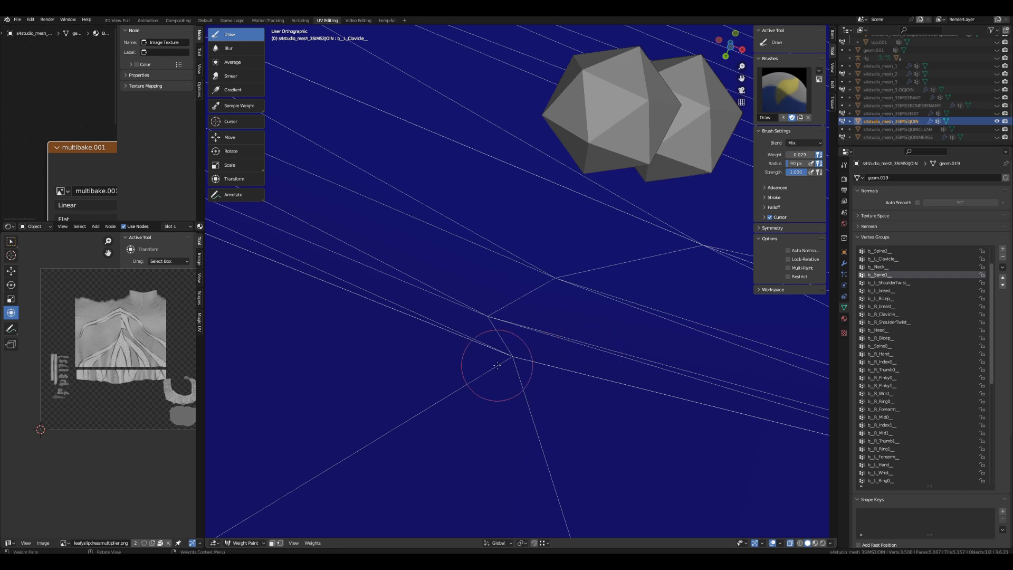
scroll(526, 370, "down", 5)
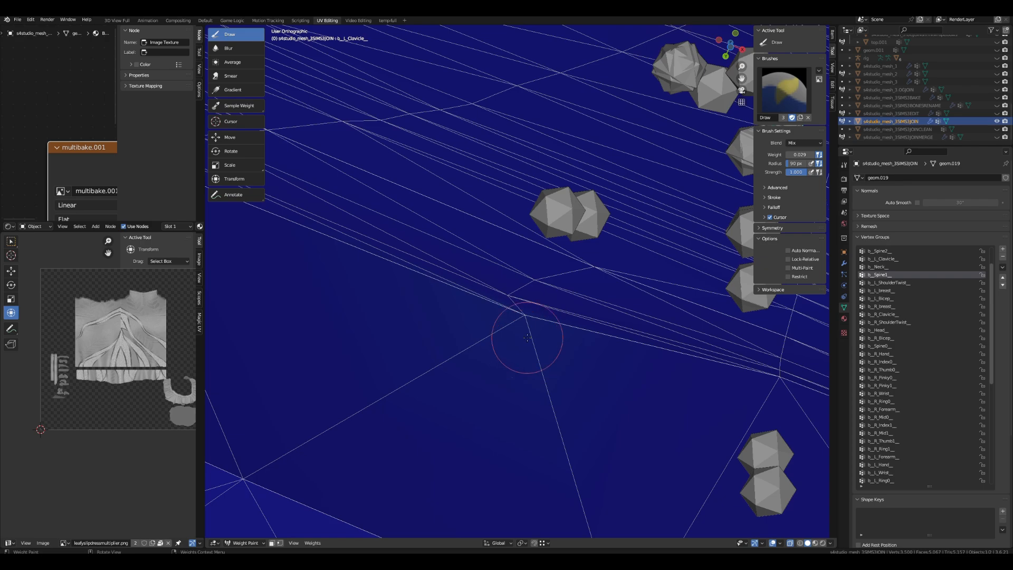
scroll(528, 343, "down", 5)
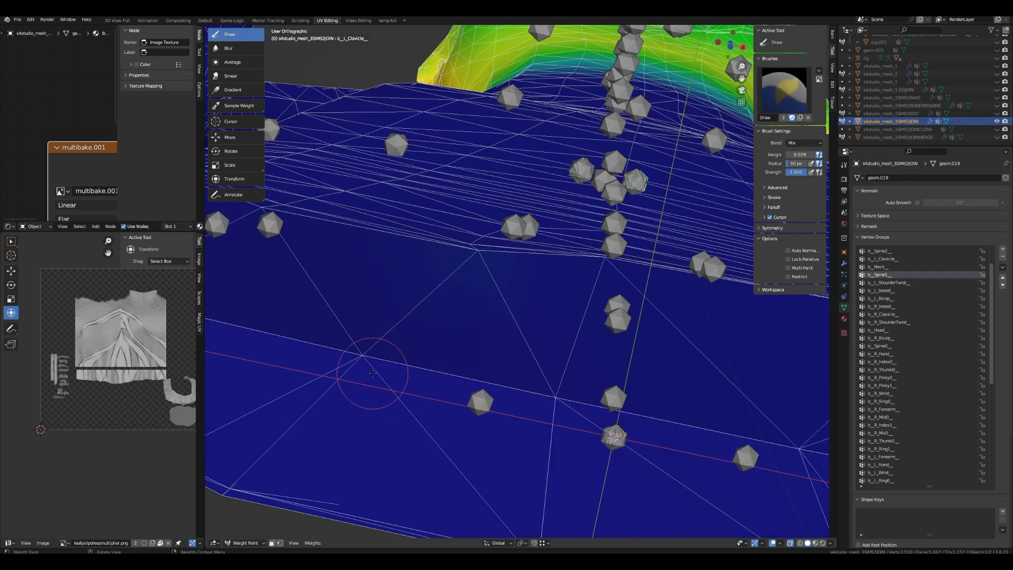
- Set the Draw brush's weight to 0.174 and paint it on a vertex of the skirt's outer hem in the b__Spine1__ group
middle_click_drag(430, 400, 612, 361, "shift")
scroll(612, 362, "up", 4)
scroll(613, 362, "down", 3)
middle_click_drag(610, 285, 490, 419, "shift")
scroll(591, 379, "up", 2)
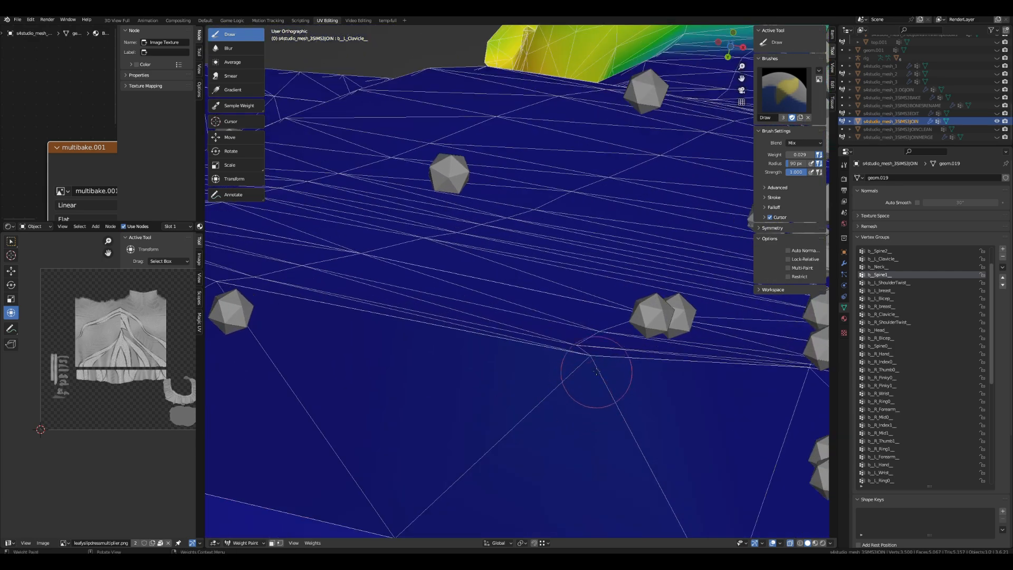
middle_click_drag(617, 407, 571, 370, "shift")
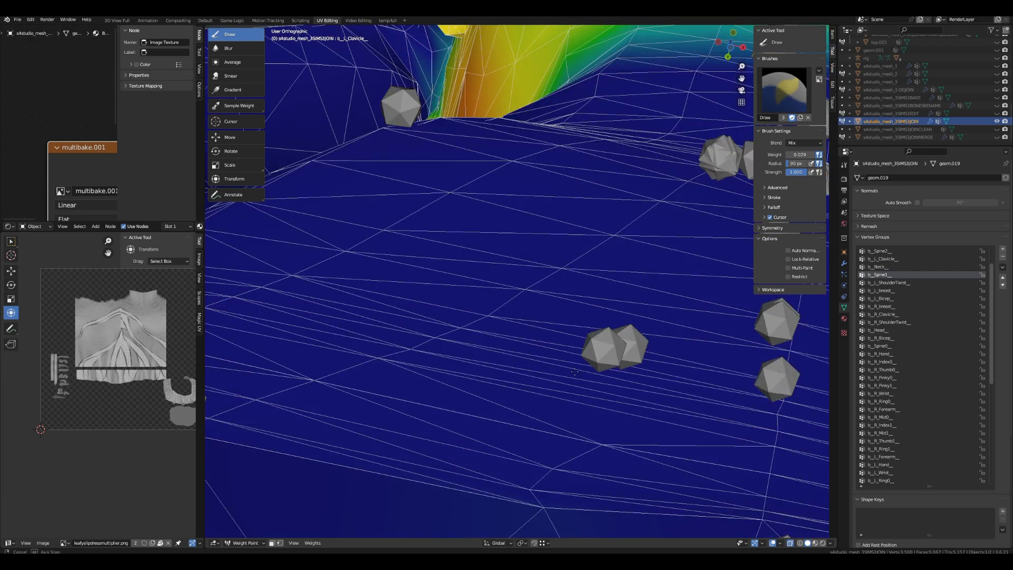
scroll(571, 368, "down", 2)
left_click_drag(794, 156, 798, 156)
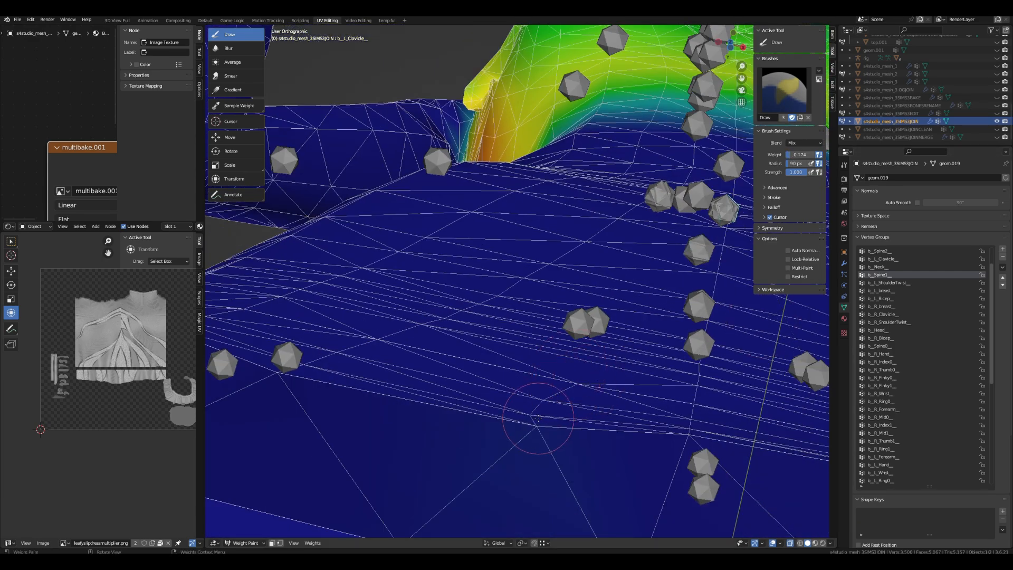
left_click_drag(539, 415, 542, 418)
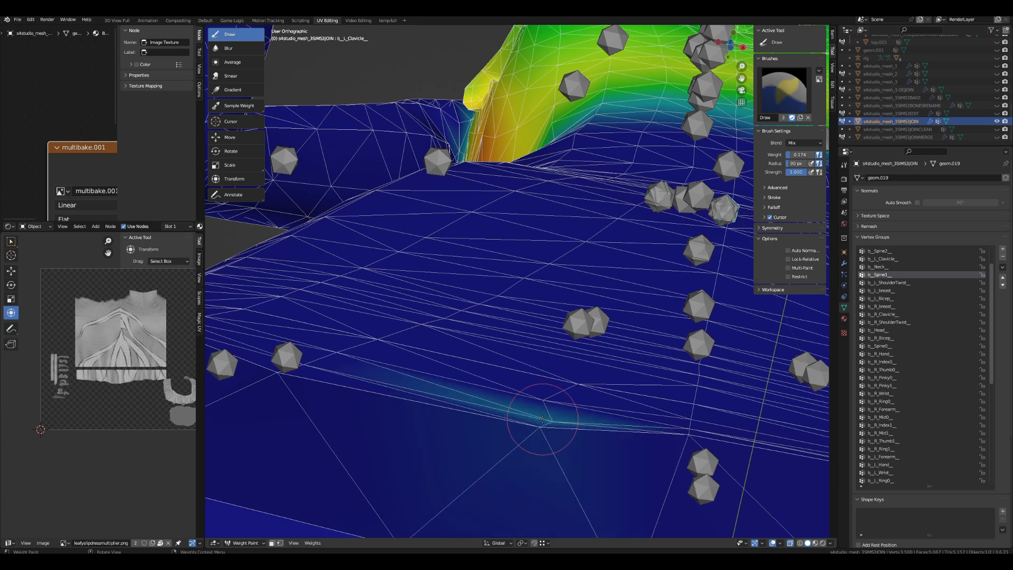
- Examine the painted hem vertex from several angles, including the inner lining beneath it
scroll(591, 443, "down", 9)
middle_click_drag(576, 425, 595, 331, "shift")
middle_click_drag(595, 330, 590, 369)
scroll(568, 419, "up", 8)
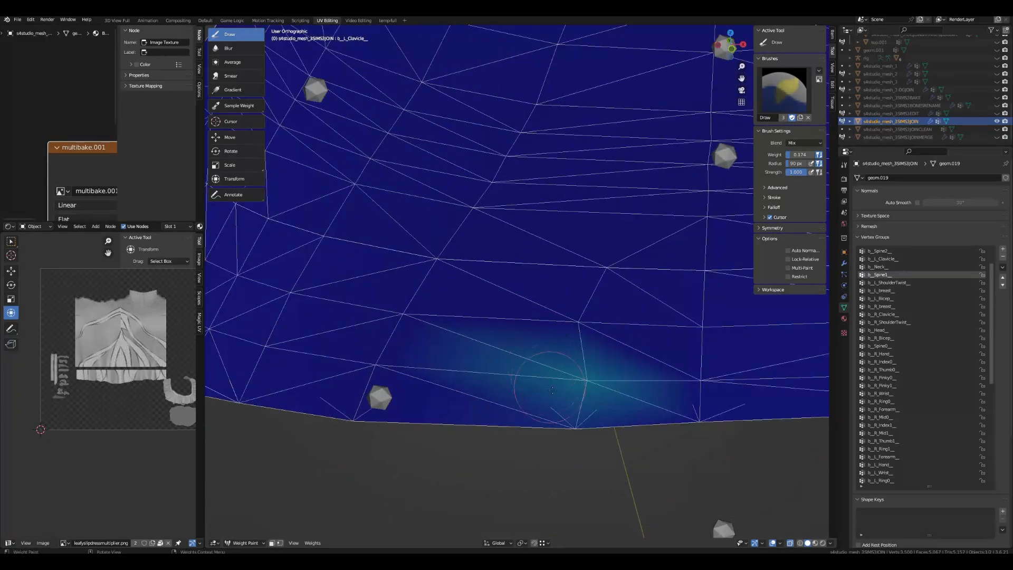
middle_click_drag(581, 426, 582, 343)
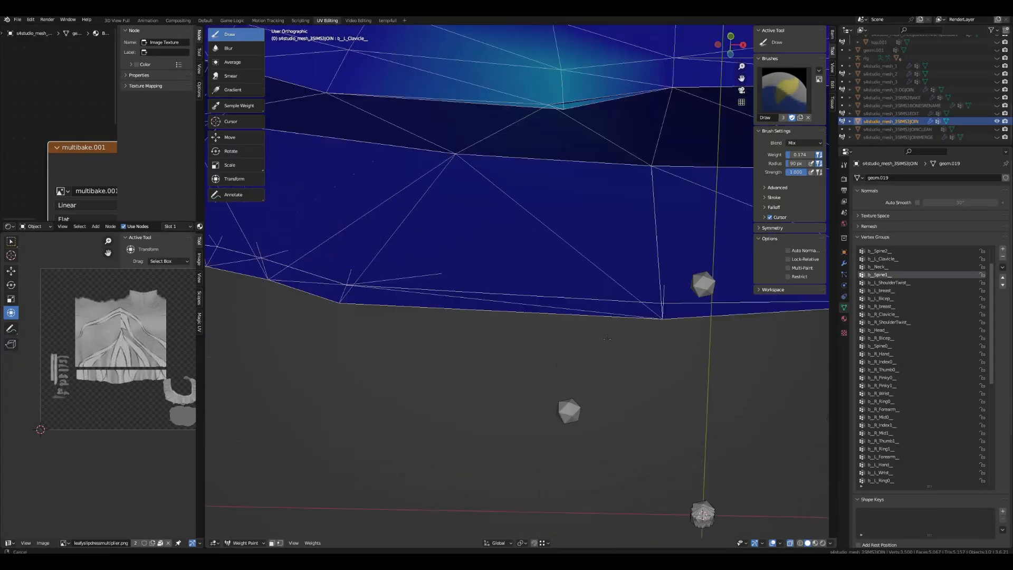
middle_click_drag(582, 306, 593, 536, "shift")
scroll(618, 241, "down", 4)
scroll(618, 193, "up", 1)
middle_click_drag(619, 241, 618, 292)
scroll(618, 269, "up", 4)
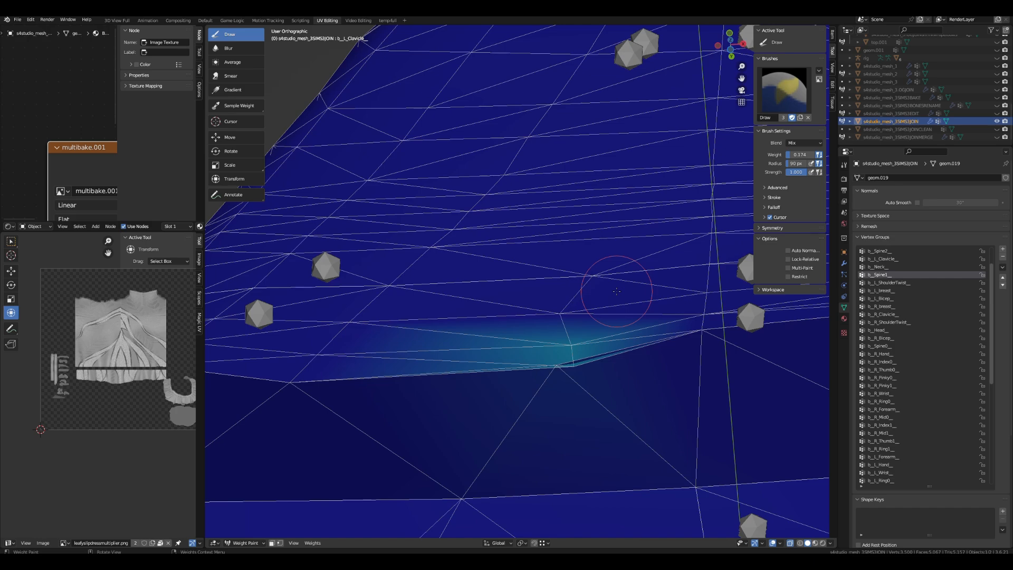
- Paint the 0.174 weight onto the matching inner hem vertex directly behind the painted outer one
scroll(616, 291, "down", 7)
mouse_move(616, 291)
middle_mouse_down()
mouse_move(605, 336)
mouse_move(612, 316)
mouse_move(642, 321)
middle_mouse_up()
scroll(612, 316, "up", 6)
scroll(642, 320, "up", 2)
left_click(563, 350)
left_click(567, 351)
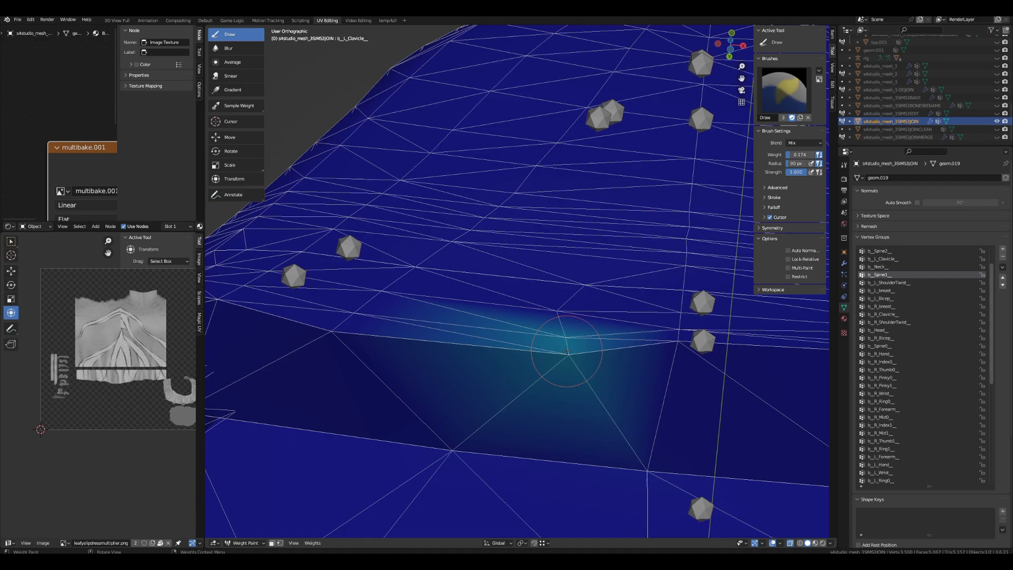
- Examine how the painted weight blends across the skirt's outer hem and inner lining
scroll(566, 350, "down", 4)
mouse_move(566, 350)
middle_mouse_down()
mouse_move(650, 381)
mouse_move(572, 372)
mouse_move(564, 388)
mouse_move(530, 392)
middle_mouse_up()
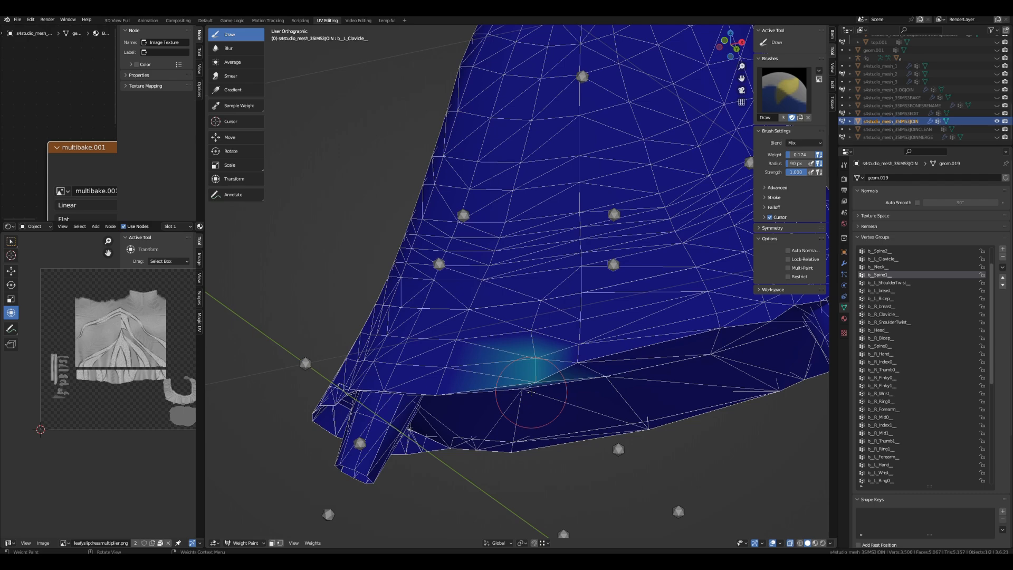
scroll(531, 393, "down", 5)
scroll(543, 338, "up", 8)
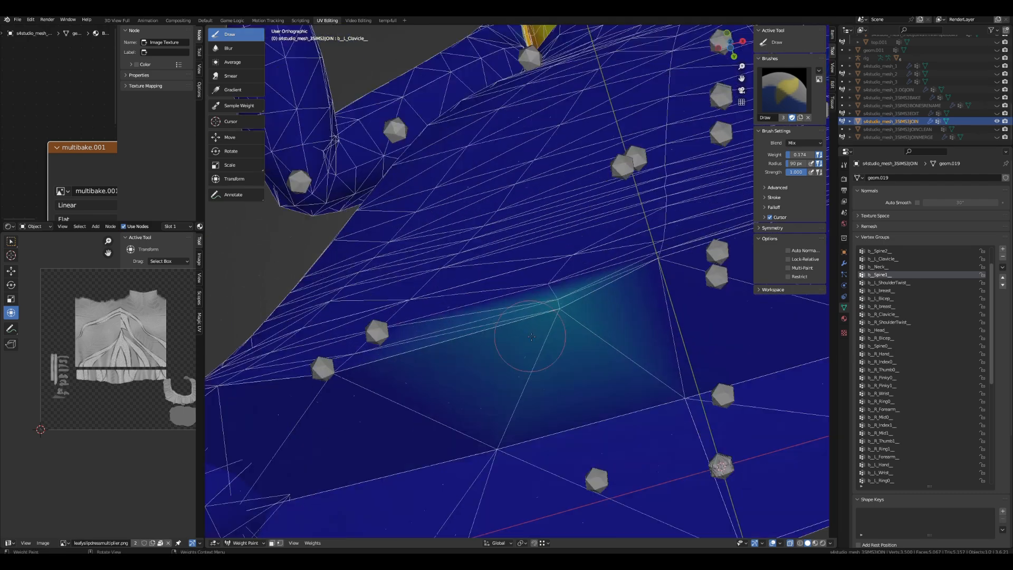
middle_click_drag(568, 316, 595, 354)
middle_click_drag(579, 409, 568, 388)
scroll(574, 328, "down", 4)
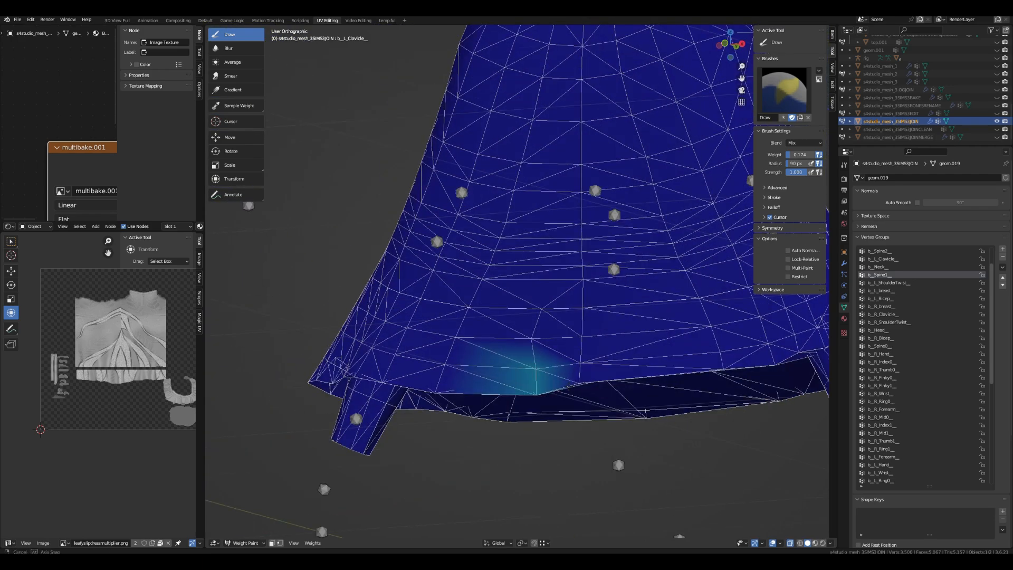
scroll(598, 339, "down", 6)
middle_click_drag(598, 339, 580, 375)
scroll(581, 374, "up", 8)
scroll(580, 374, "up", 2)
- Examine the b__Spine1__ weights across the bust, straps and upper edge of the dress
middle_click_drag(516, 327, 665, 356)
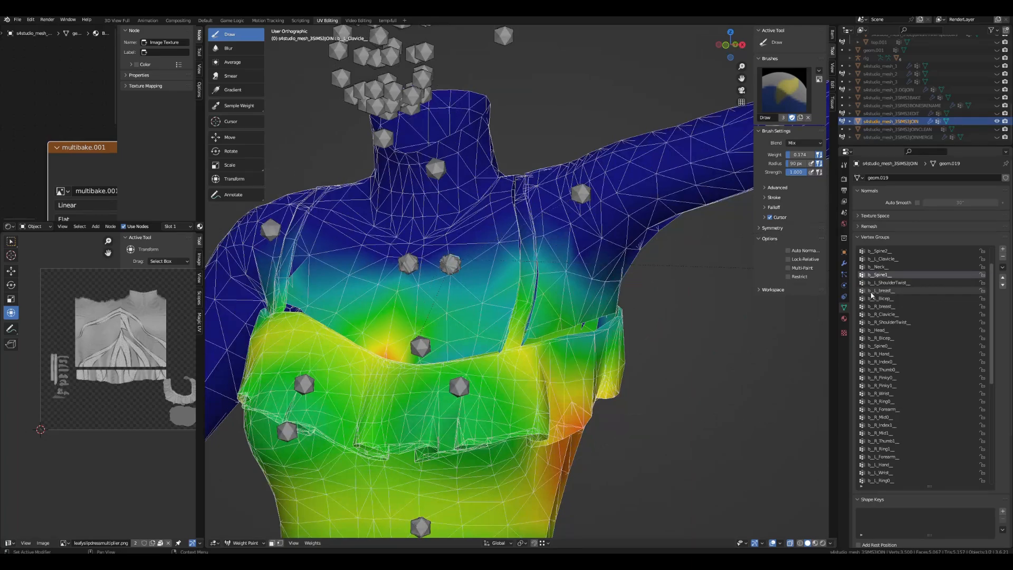
scroll(596, 337, "up", 1)
middle_click_drag(596, 337, 636, 390)
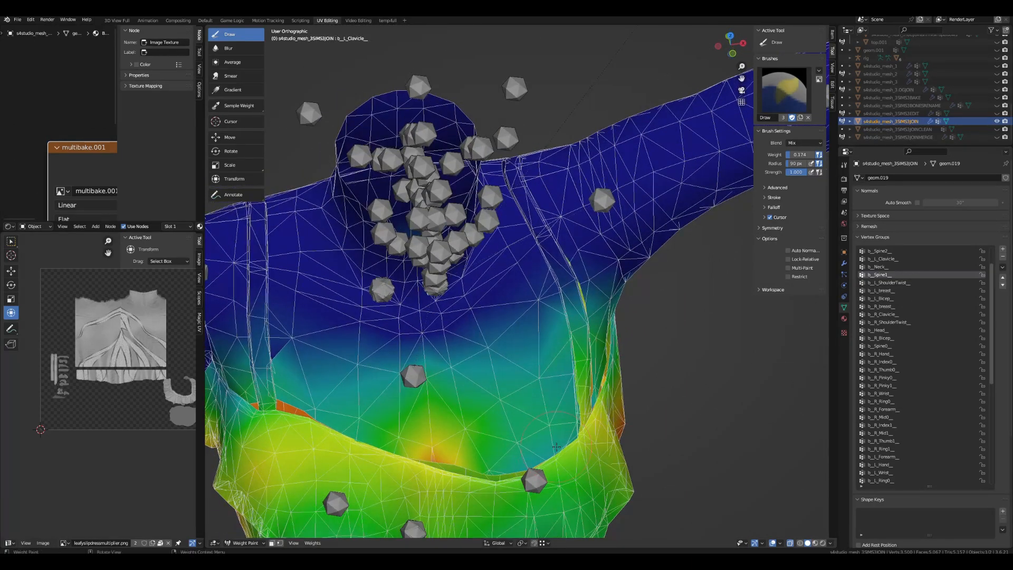
middle_click_drag(575, 458, 554, 365)
scroll(651, 396, "down", 3)
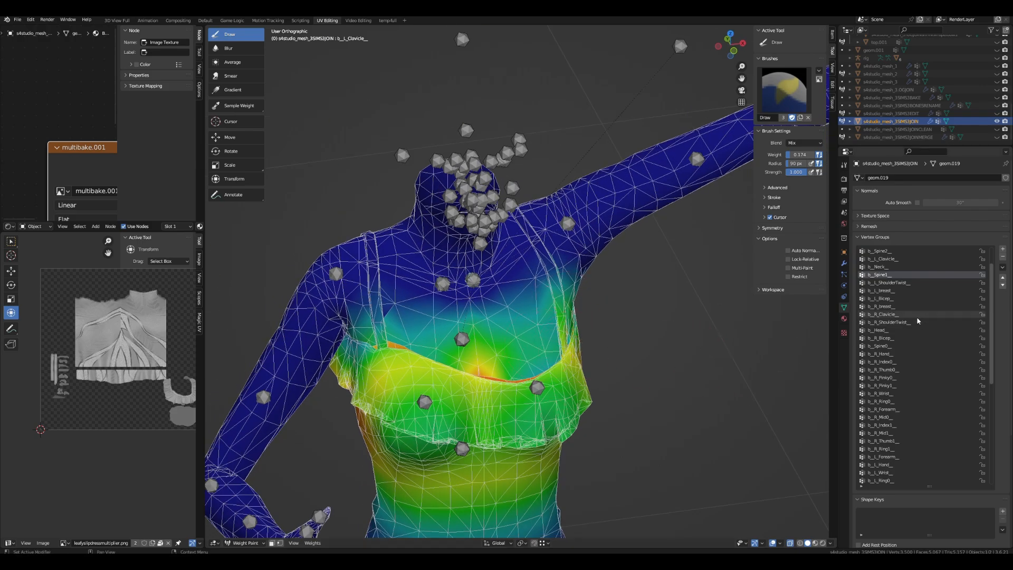
middle_click_drag(529, 346, 507, 342)
middle_click_drag(656, 342, 508, 290)
- Rotate the left clavicle bone to swing the arm upward past the neck as a deformation test
key("r")
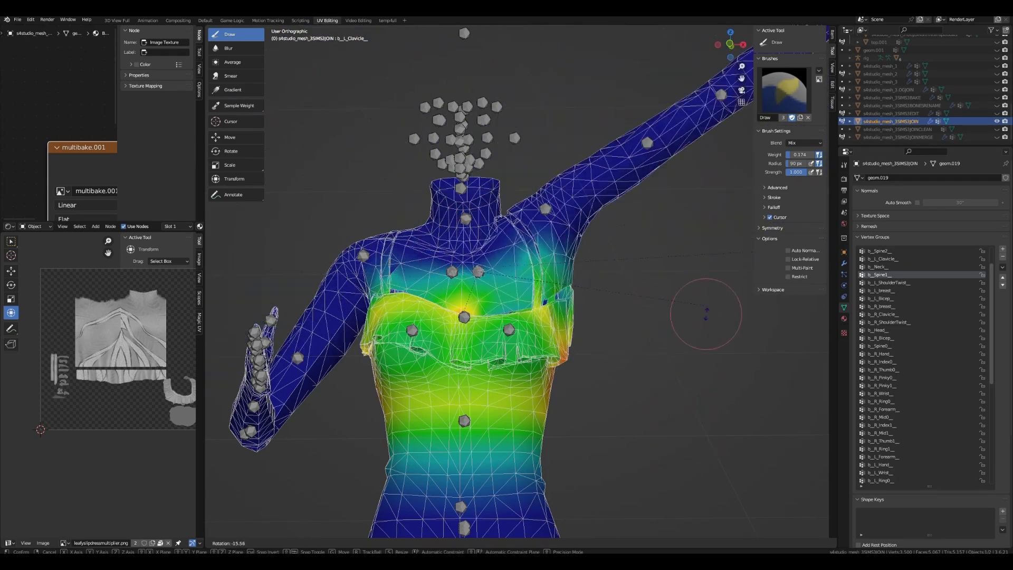
left_click(556, 242)
mouse_move(628, 287)
middle_mouse_down()
mouse_move(545, 304)
mouse_move(622, 282)
middle_mouse_up()
key("r")
left_click(520, 198)
middle_click_drag(580, 256, 593, 290)
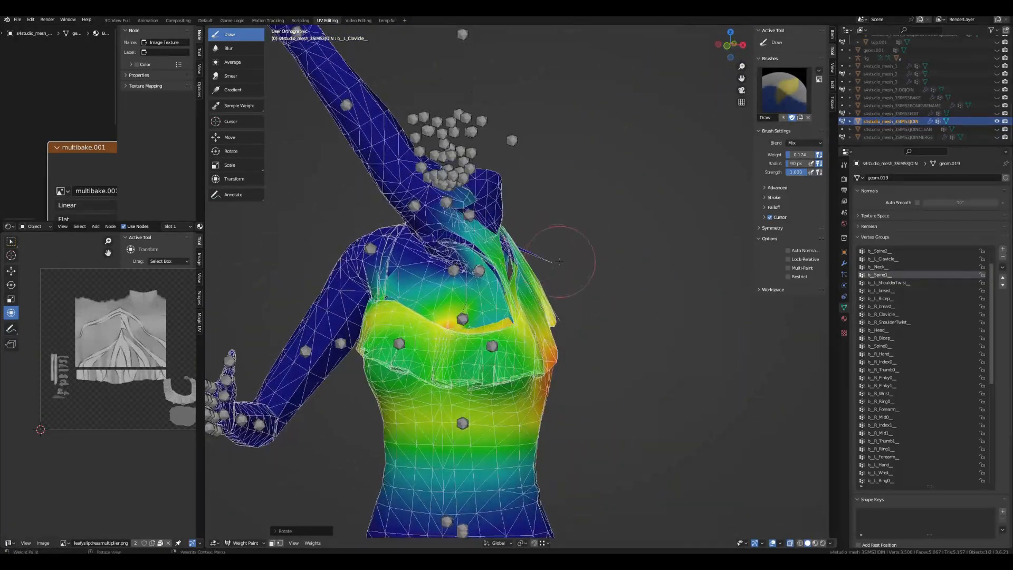
- Rotate the left clavicle bone in the front view to lower the raised arm to roughly horizontal
key("r")
key("Escape")
middle_click_drag(555, 239, 529, 224)
key("KP_1")
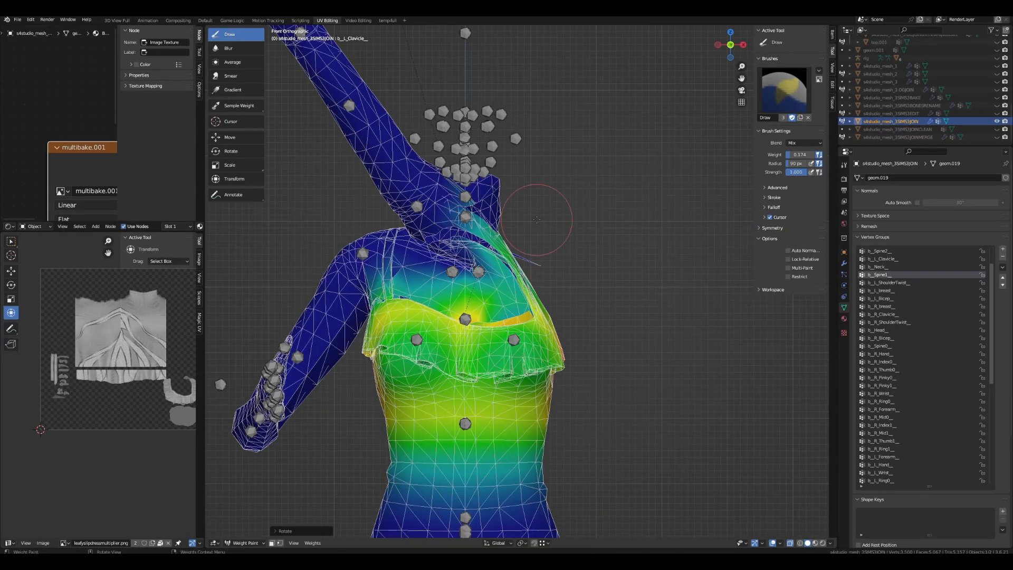
key("r")
left_click(587, 496)
scroll(587, 497, "down", 5)
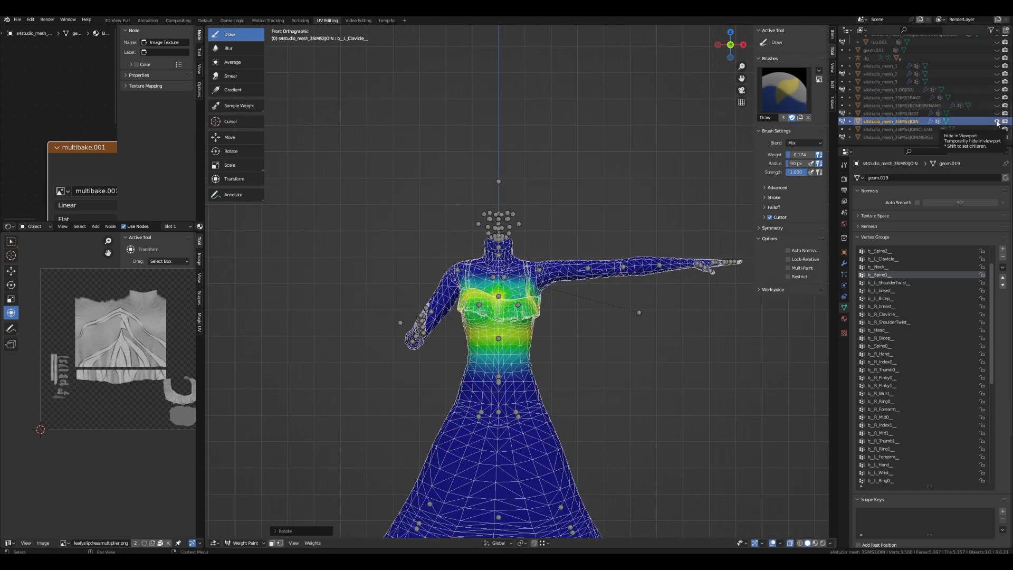
- Switch the joined mesh from weight painting to Edit Mode
scroll(913, 221, "down", 2)
scroll(623, 390, "down", 4)
middle_click_drag(584, 427, 585, 393)
middle_click_drag(585, 463, 588, 435)
middle_click_drag(589, 435, 296, 503, "shift")
scroll(601, 264, "up", 6)
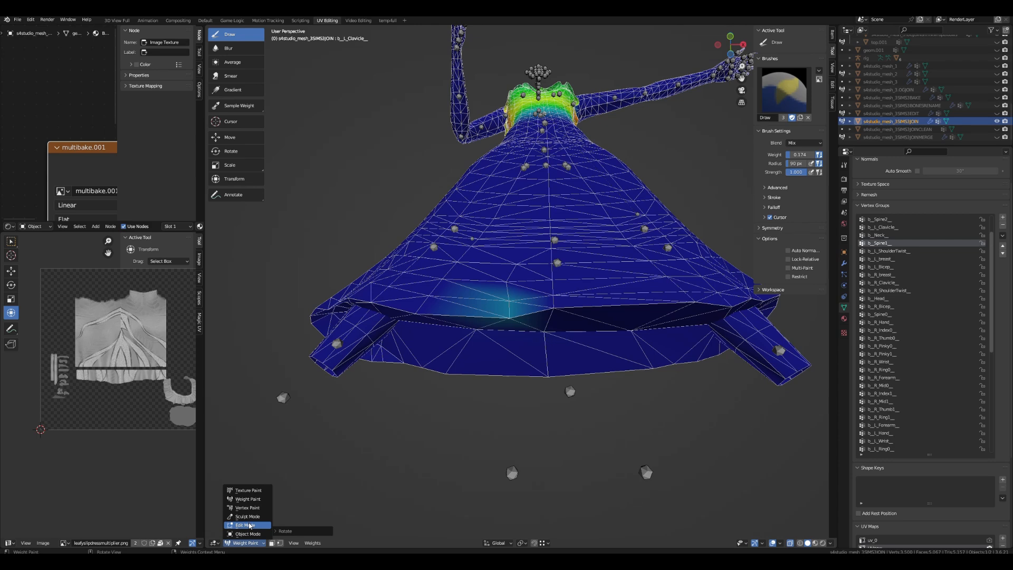
left_click(246, 525)
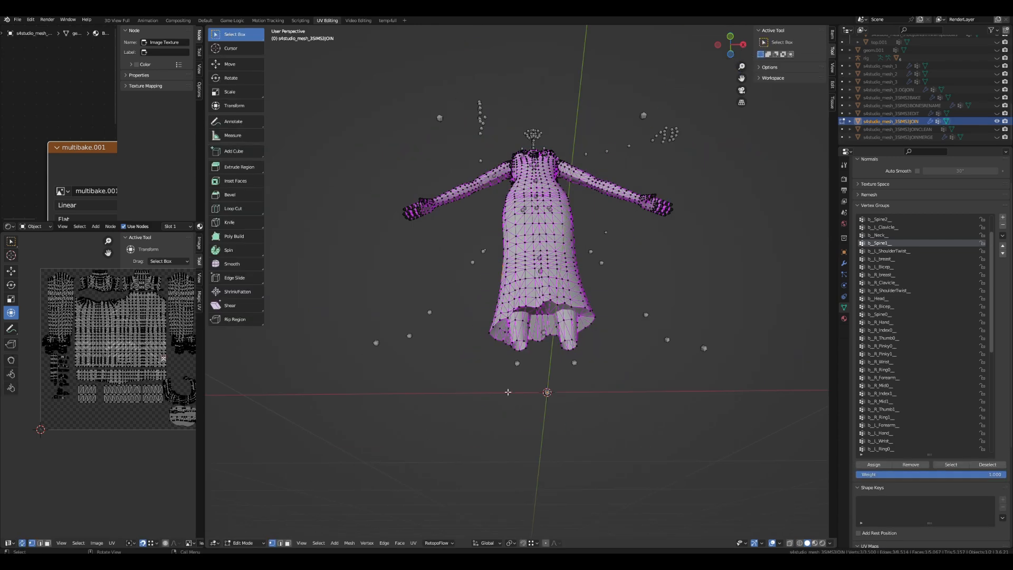
- Examine the legs inside the skirt in wireframe shading, and return to solid shading to view the hem from below
left_click(799, 542)
middle_click_drag(644, 393, 630, 454)
scroll(599, 414, "up", 5)
middle_click_drag(599, 414, 597, 306, "shift")
scroll(533, 368, "up", 3)
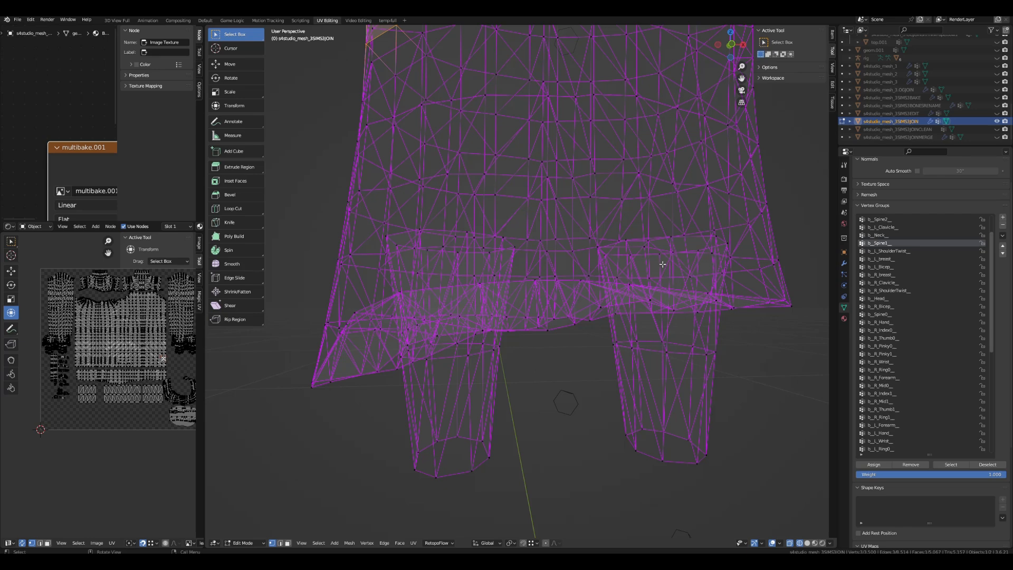
scroll(602, 335, "down", 5)
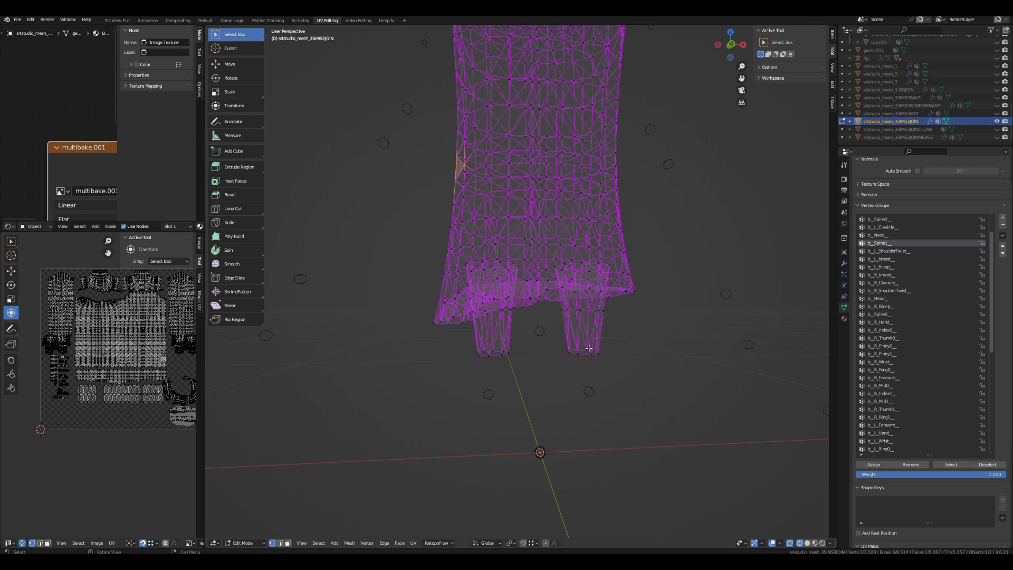
middle_click_drag(587, 347, 568, 339)
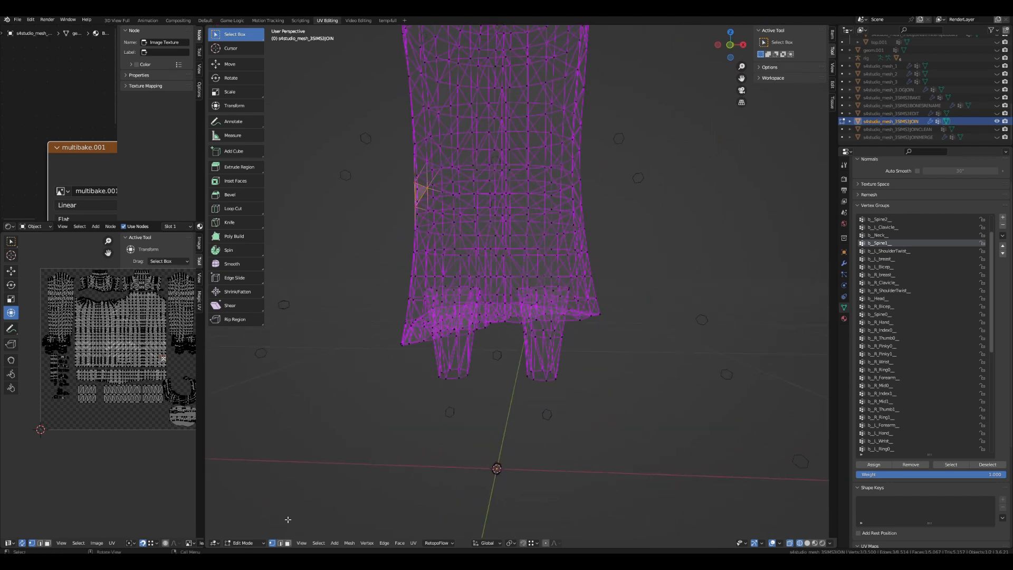
left_click(808, 544)
middle_click_drag(596, 405, 584, 345)
scroll(570, 153, "up", 2)
mouse_move(570, 151)
middle_mouse_down("shift")
mouse_move(554, 306)
mouse_move(540, 322)
middle_mouse_up("shift")
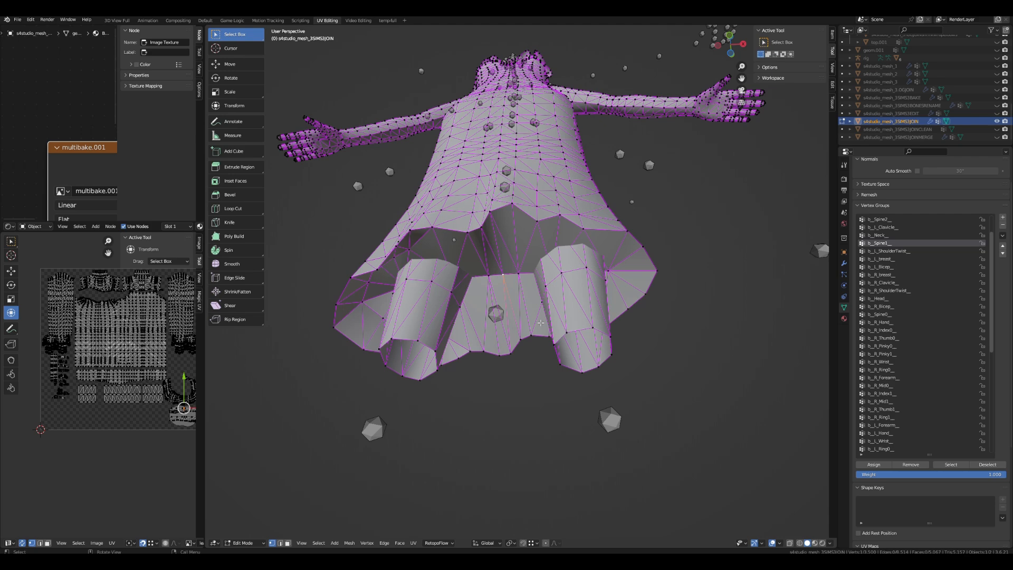
key("l")
key("l")
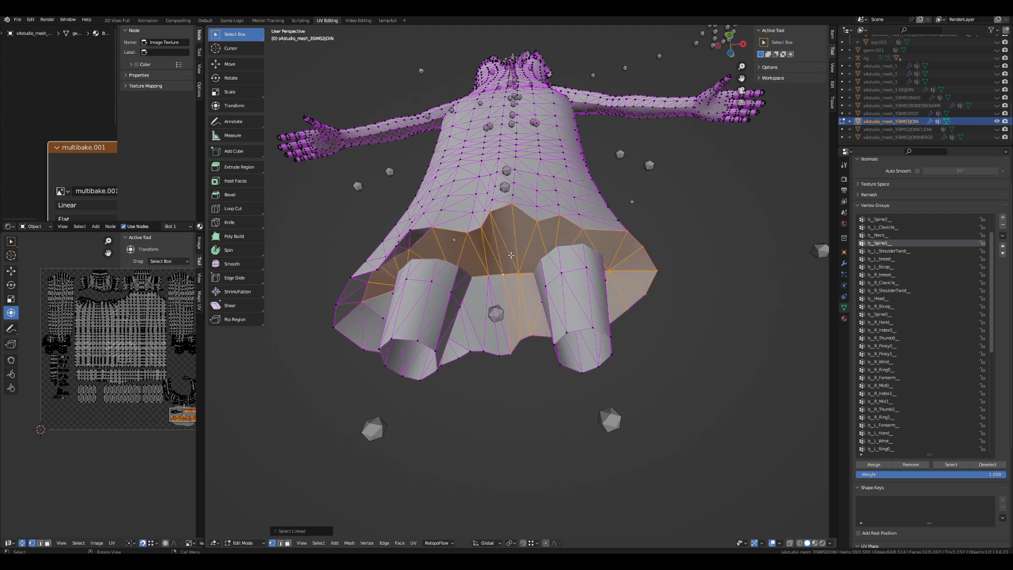
key("l")
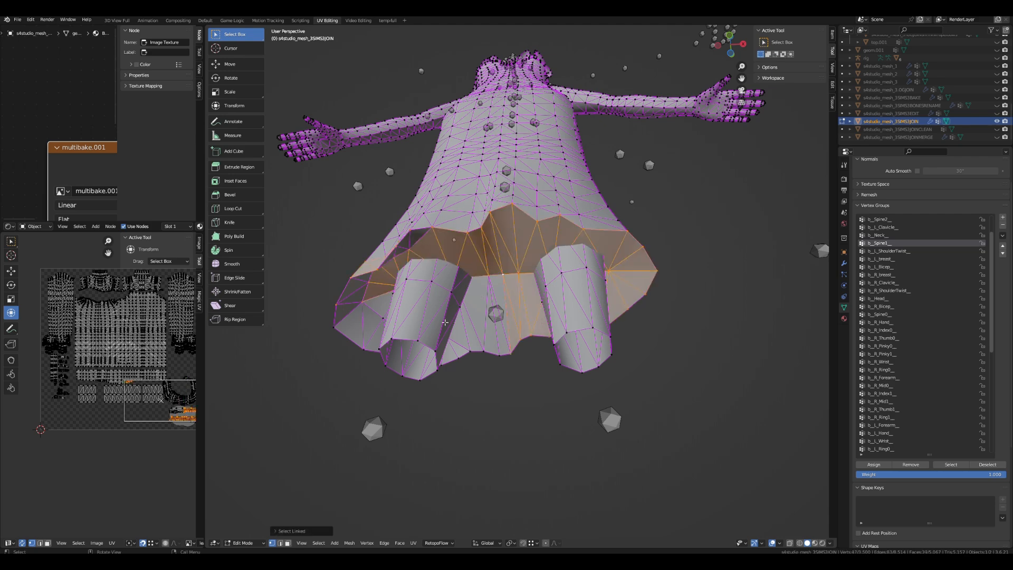
left_click(312, 368)
- Select the skirt's inner lining by its UV islands, and add both linked leg pieces to the selection
scroll(185, 438, "up", 2)
middle_click_drag(124, 413, 62, 364)
scroll(79, 375, "up", 3)
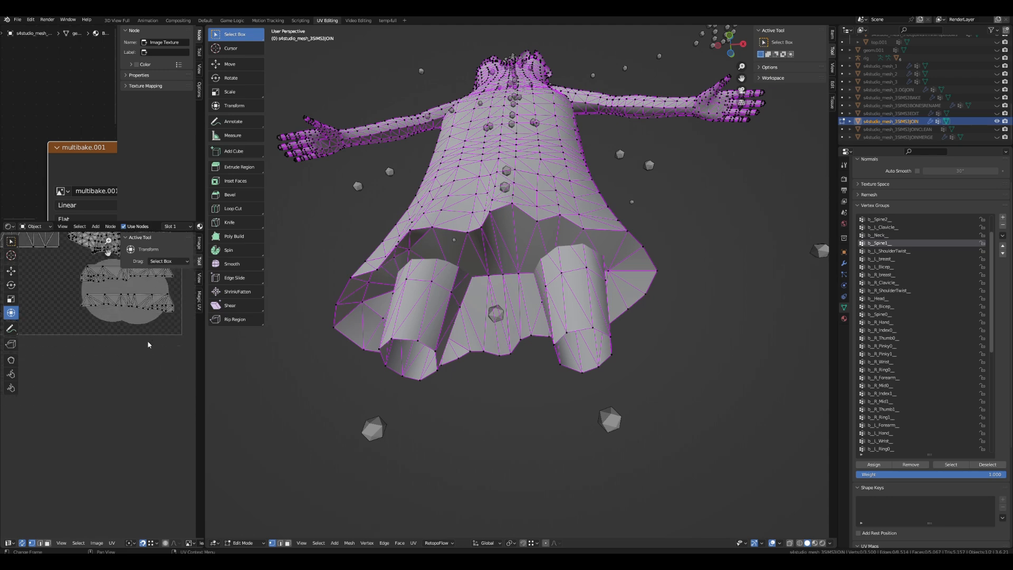
middle_click_drag(148, 337, 148, 399)
left_click_drag(69, 324, 192, 388)
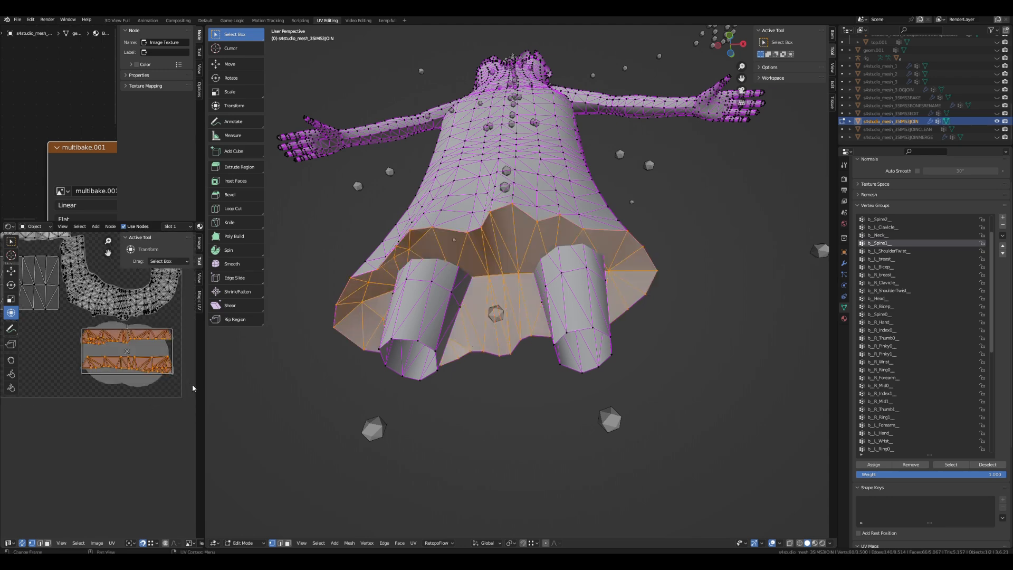
scroll(487, 289, "down", 2)
key("l")
key("l")
key("l")
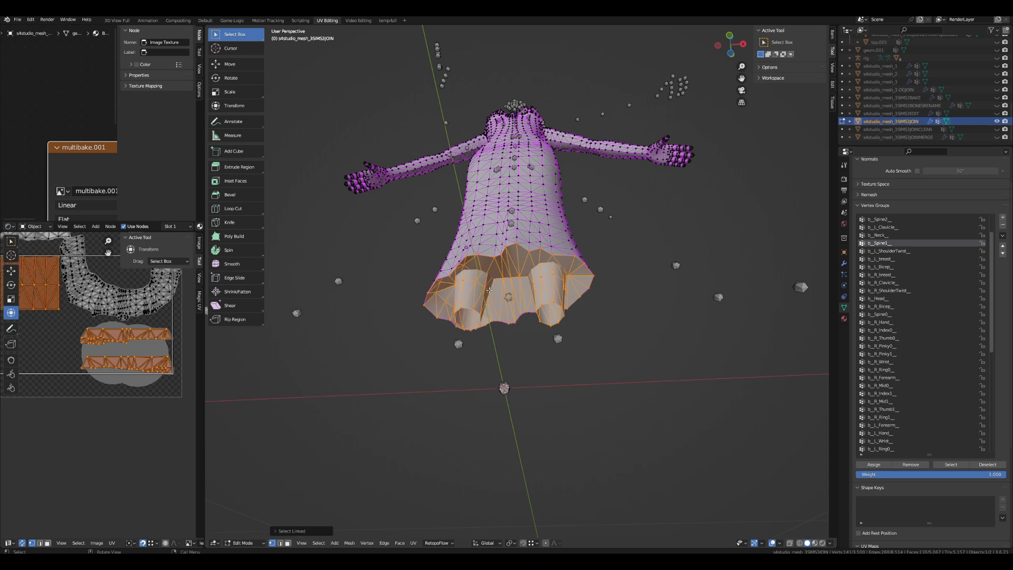
- Apply Intersect (Knife) to the selected lining and legs with the source set to Self Intersect
left_click(400, 544)
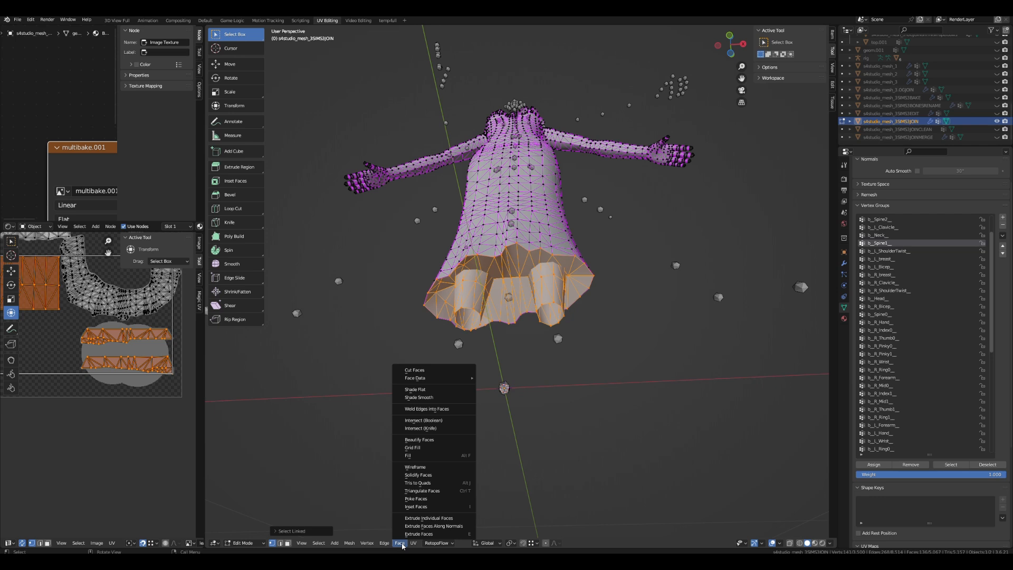
left_click(440, 429)
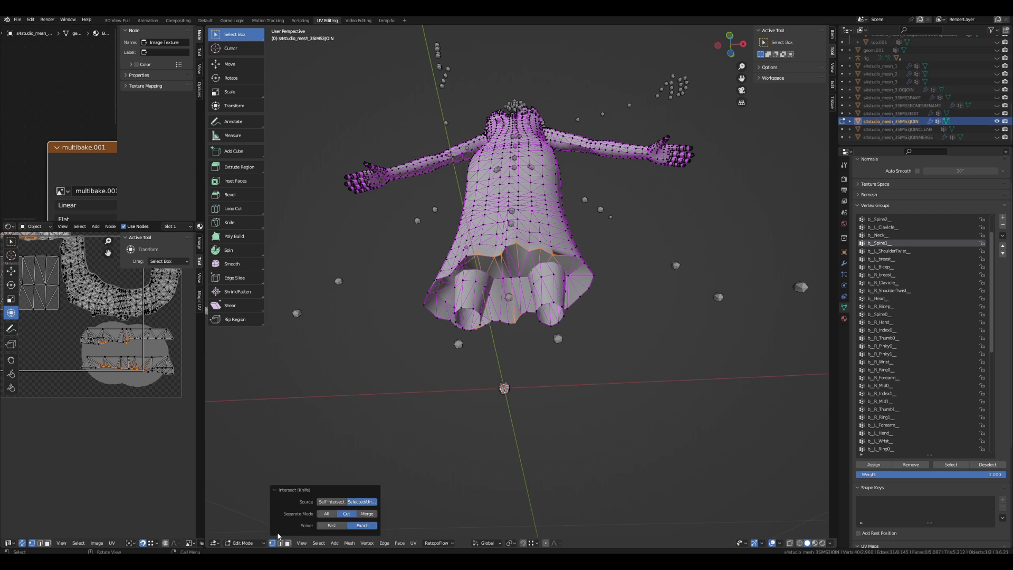
left_click(343, 505)
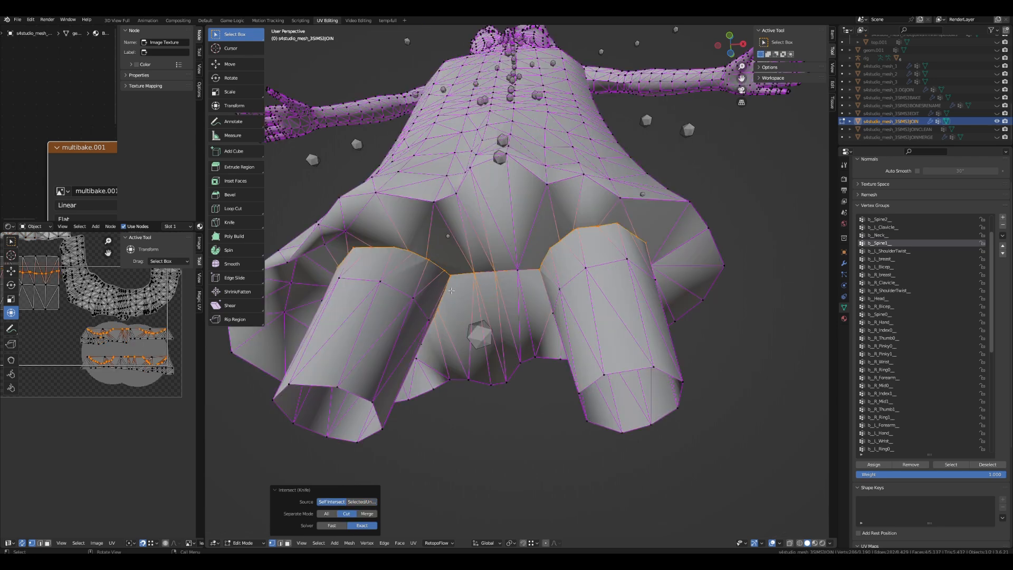
- Examine the intersection edges between the legs and the skirt lining closely in orthographic view
middle_click_drag(440, 248, 490, 241)
middle_click_drag(451, 282, 644, 345)
middle_click_drag(598, 292, 547, 317, "shift")
scroll(547, 317, "up", 2)
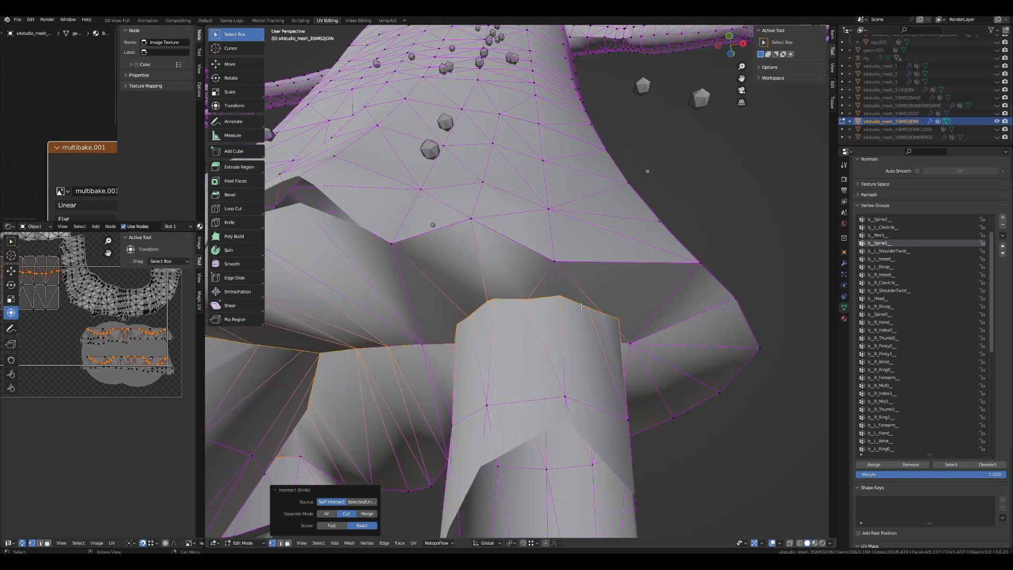
key("KP_5")
scroll(550, 356, "up", 8)
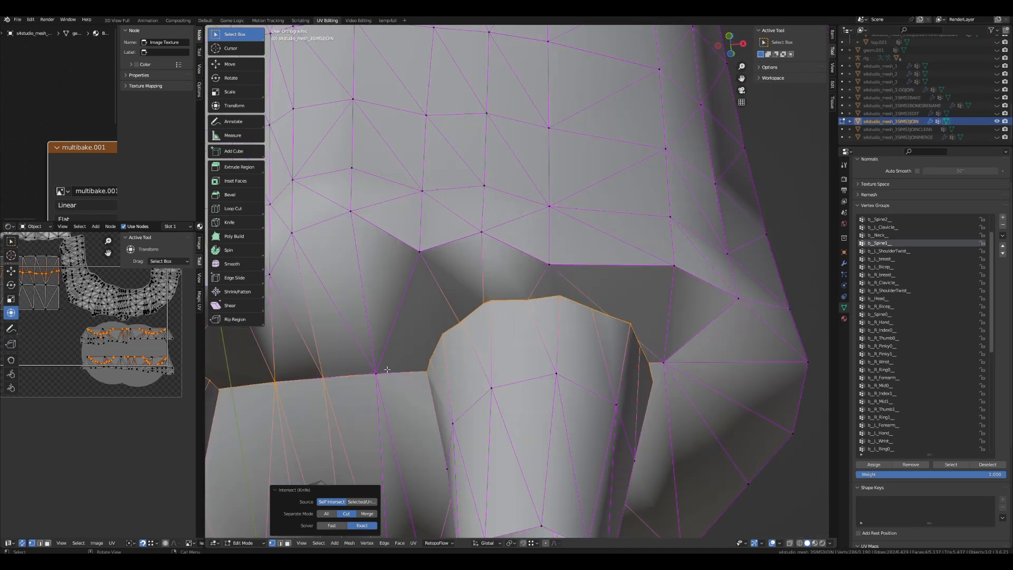
scroll(524, 353, "up", 2)
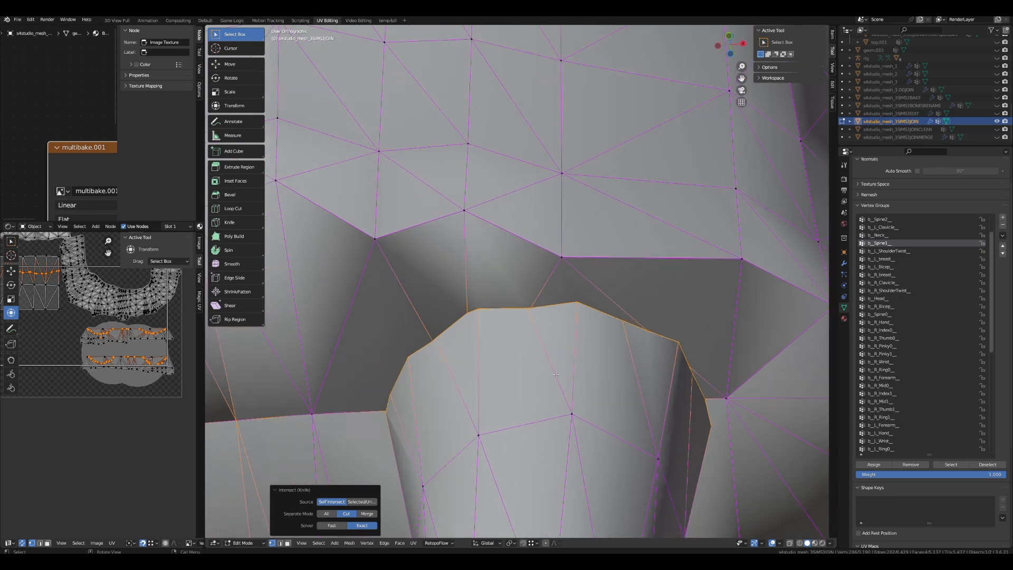
- Clear the selection and inspect the cut line between leg and lining up close, and the whole hem from below
scroll(525, 300, "up", 2)
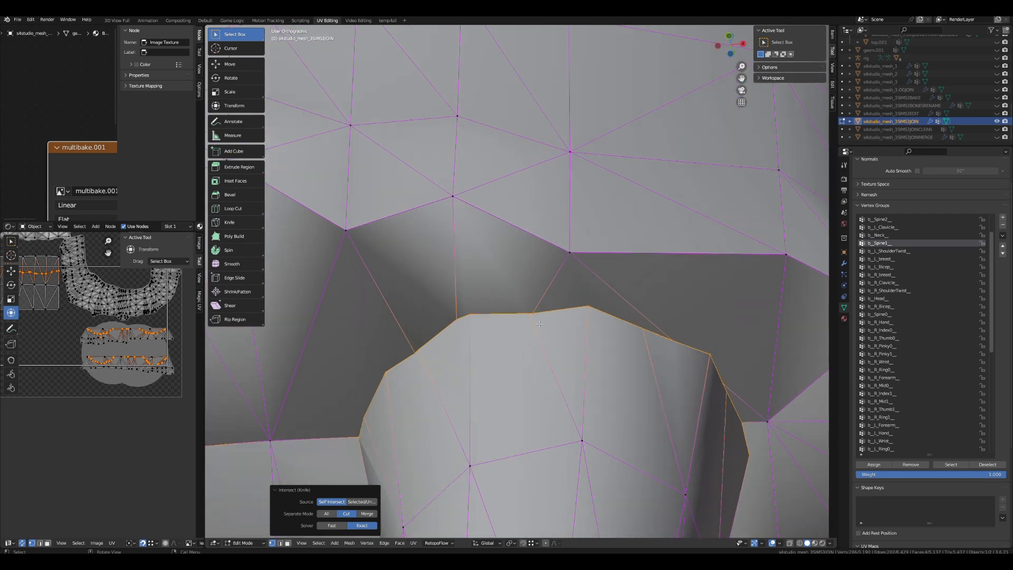
left_click_drag(522, 317, 549, 327)
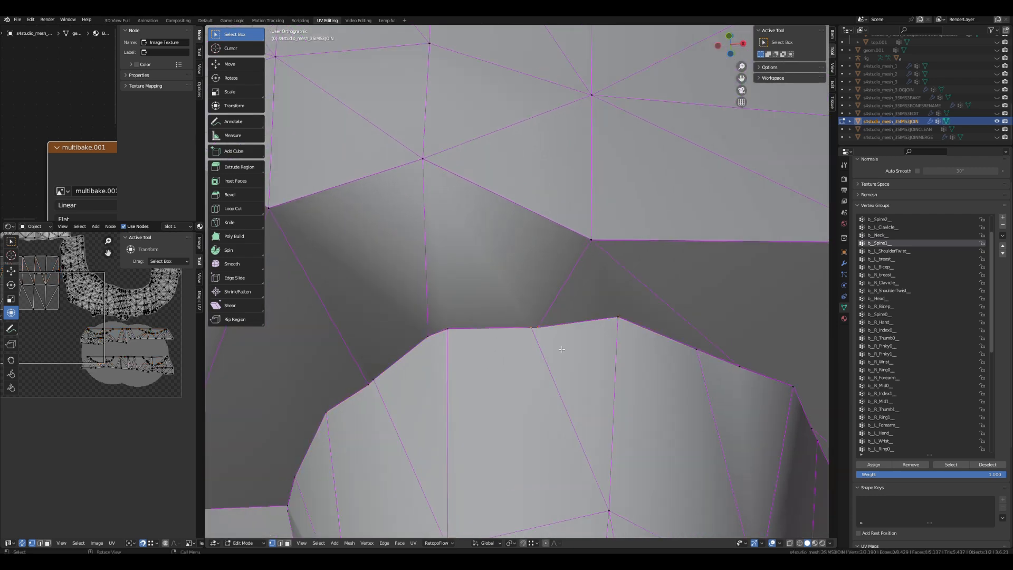
scroll(534, 327, "down", 3)
scroll(534, 327, "up", 3)
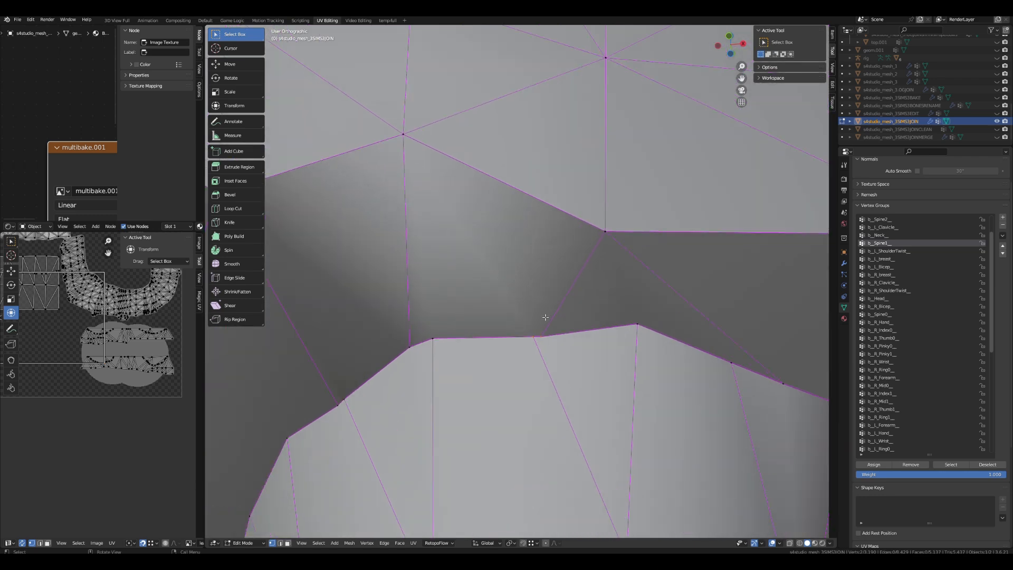
scroll(545, 317, "down", 1)
scroll(545, 317, "down", 6)
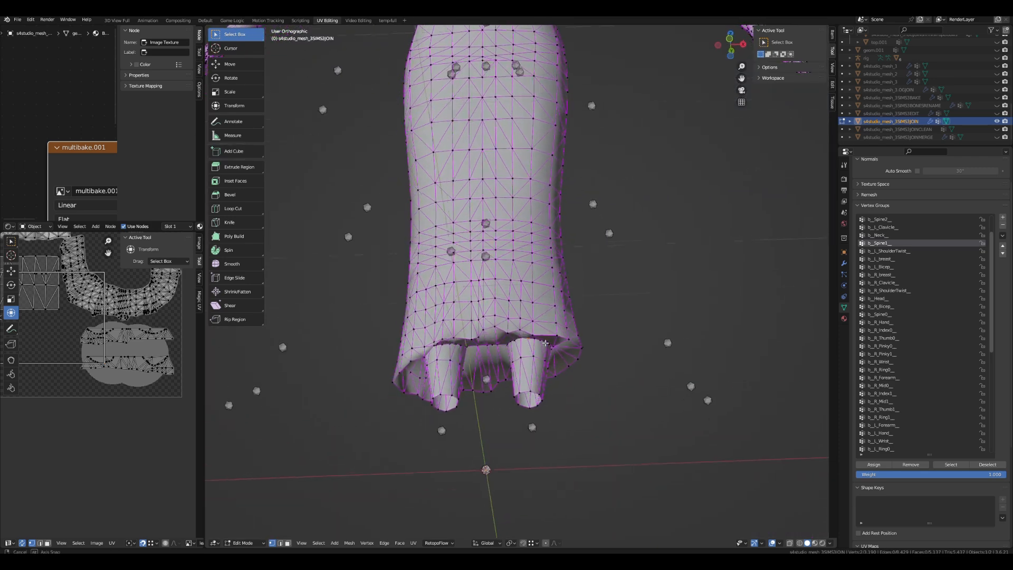
middle_click_drag(545, 343, 526, 320)
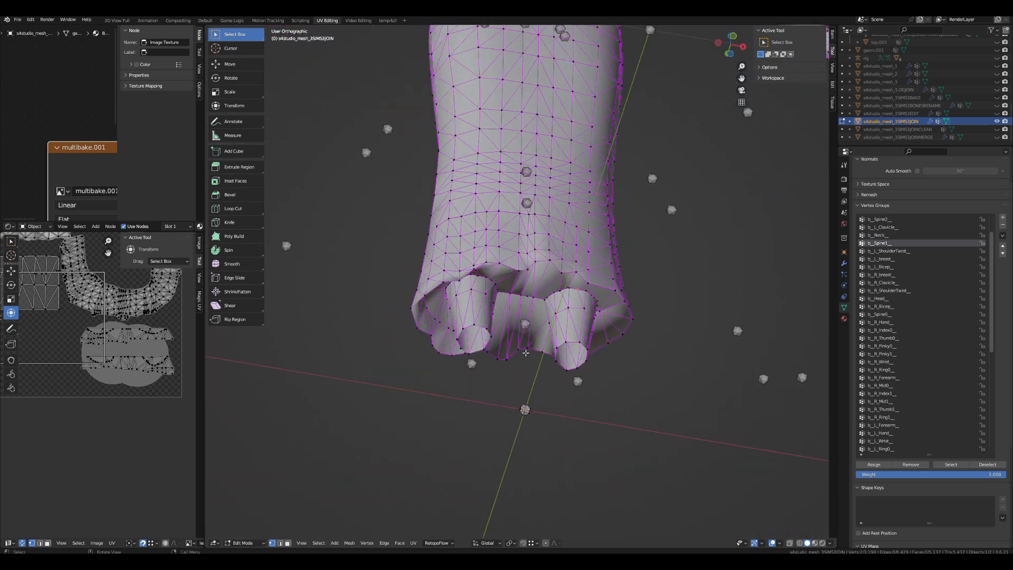
- Select a lining face at the skirt's hem and expand the selection to all geometry linked to it
left_click(298, 543)
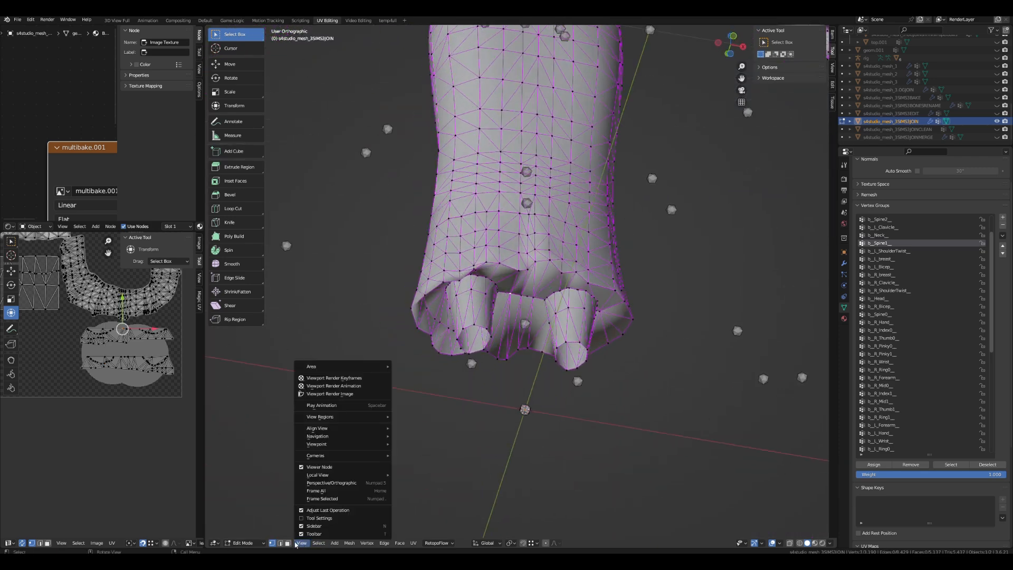
left_click(288, 543)
left_click_drag(77, 325, 199, 392)
middle_click_drag(164, 290, 295, 334)
left_click(480, 240)
left_click(500, 270)
left_click(272, 542)
key("l")
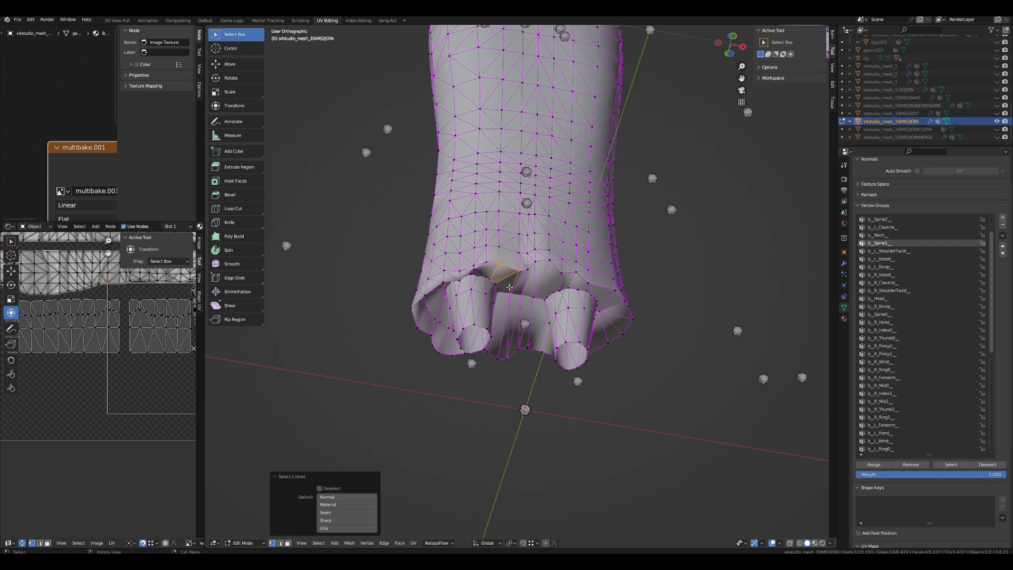
key("l")
scroll(99, 383, "down", 2)
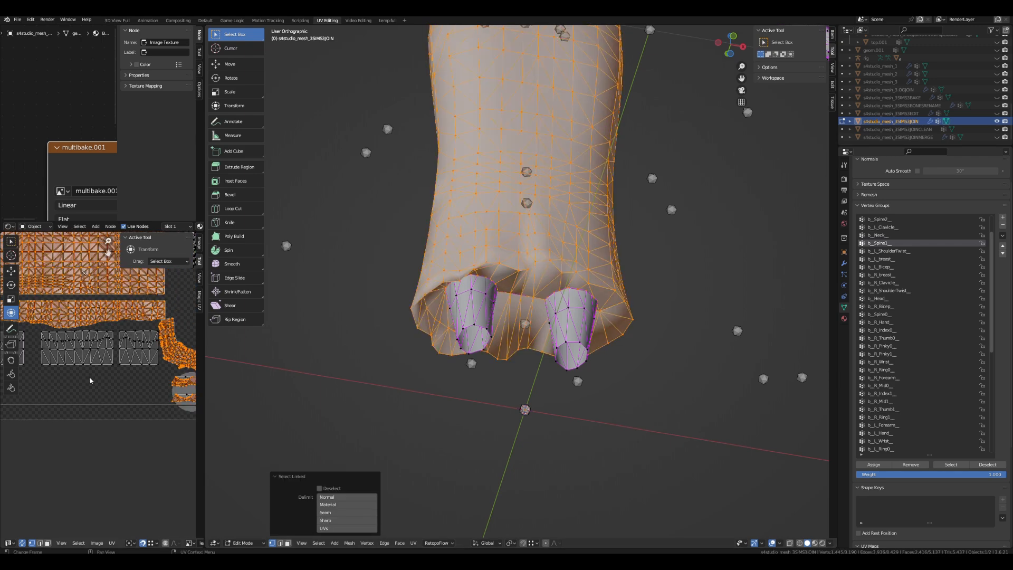
scroll(158, 382, "down", 2)
- Switch to face selection and select only the skirt lining's faces by box-selecting its two UV islands
left_click(288, 543)
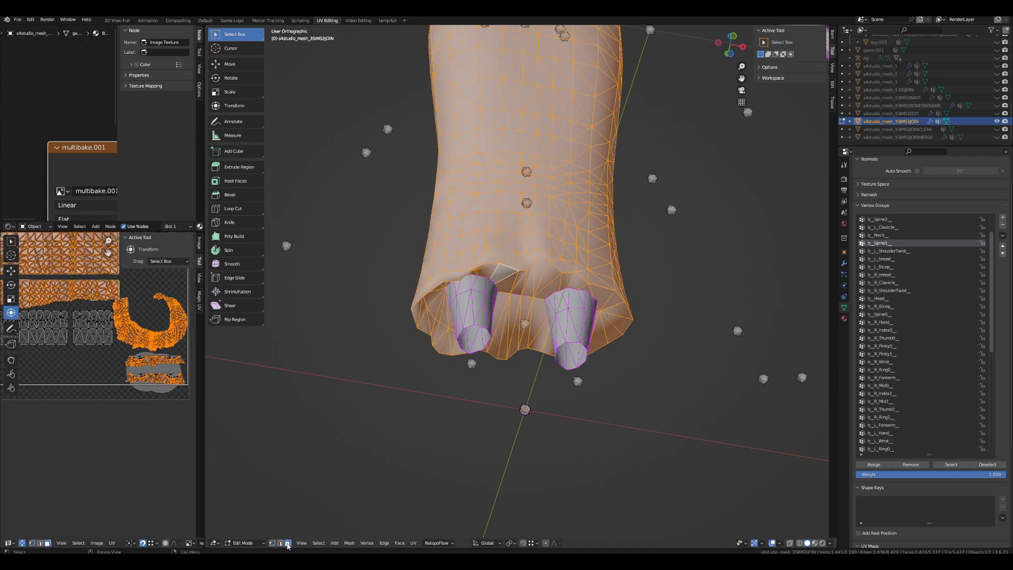
scroll(122, 366, "up", 4)
left_click_drag(54, 347, 195, 417)
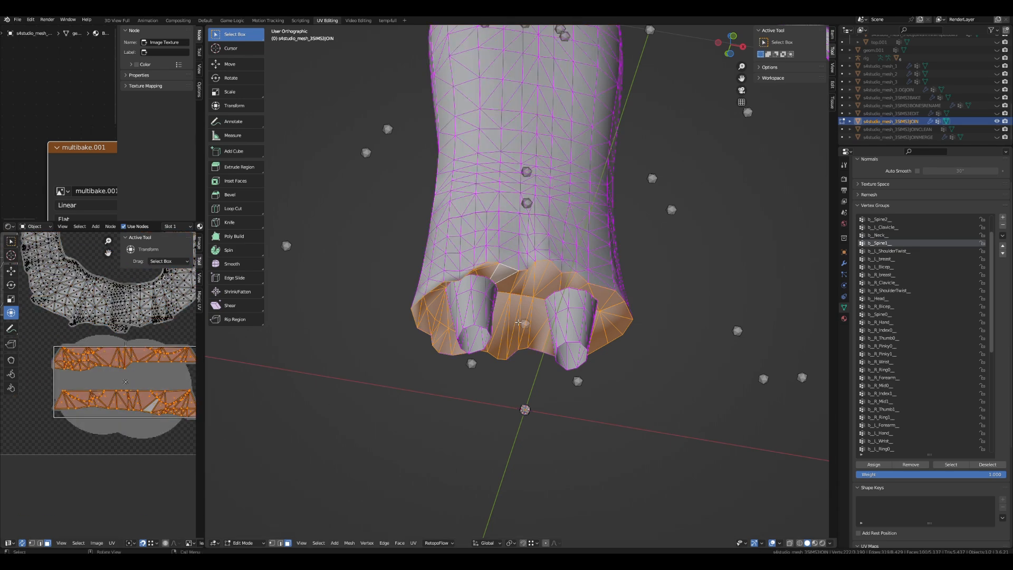
left_click(527, 329, "shift")
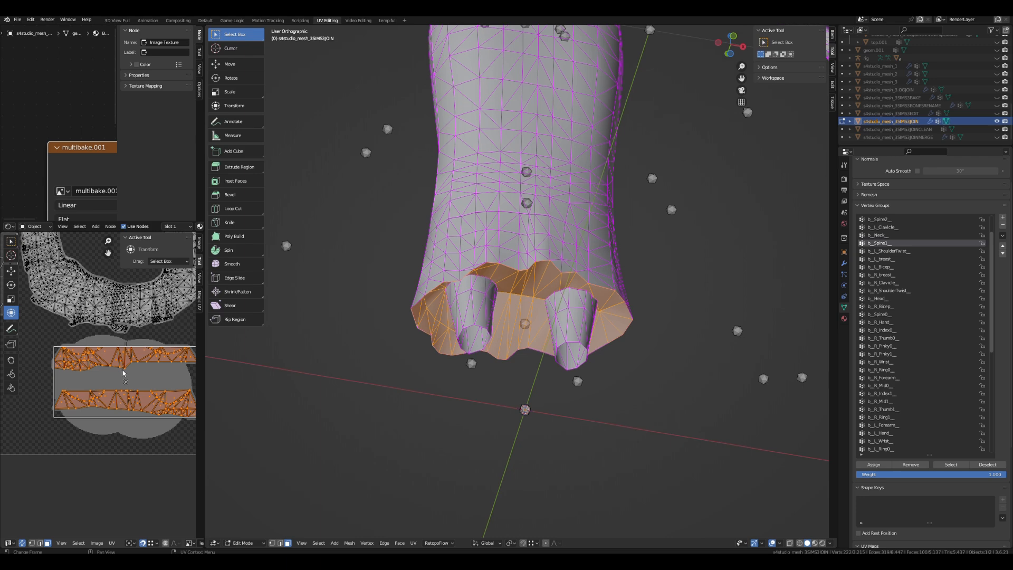
scroll(192, 375, "down", 2)
- Clear the selection, widen the UV editor, and select the lining faces inside one leg opening by their UVs
key("alt+a")
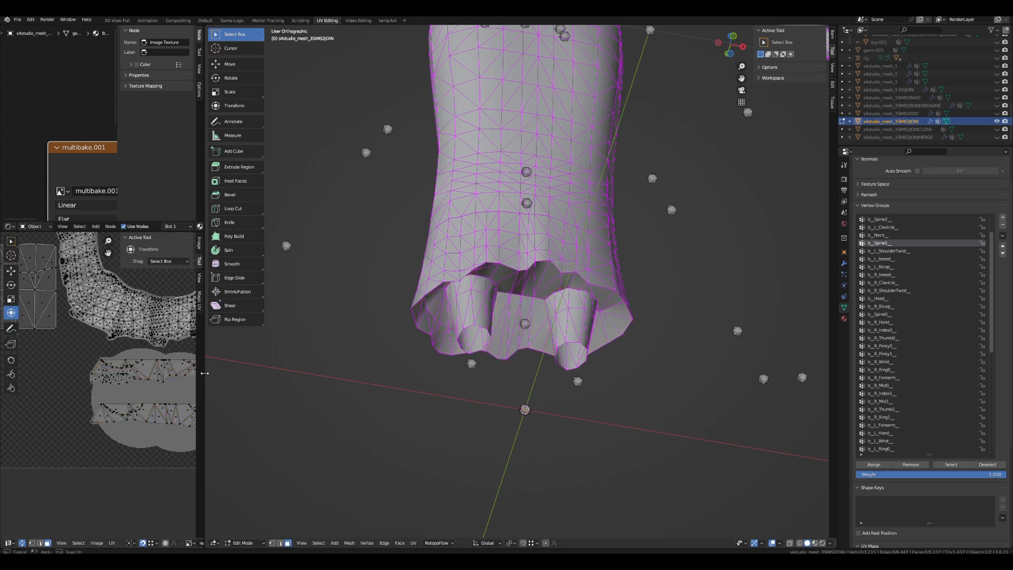
left_click_drag(207, 373, 373, 373)
scroll(242, 359, "up", 5)
left_click(244, 360)
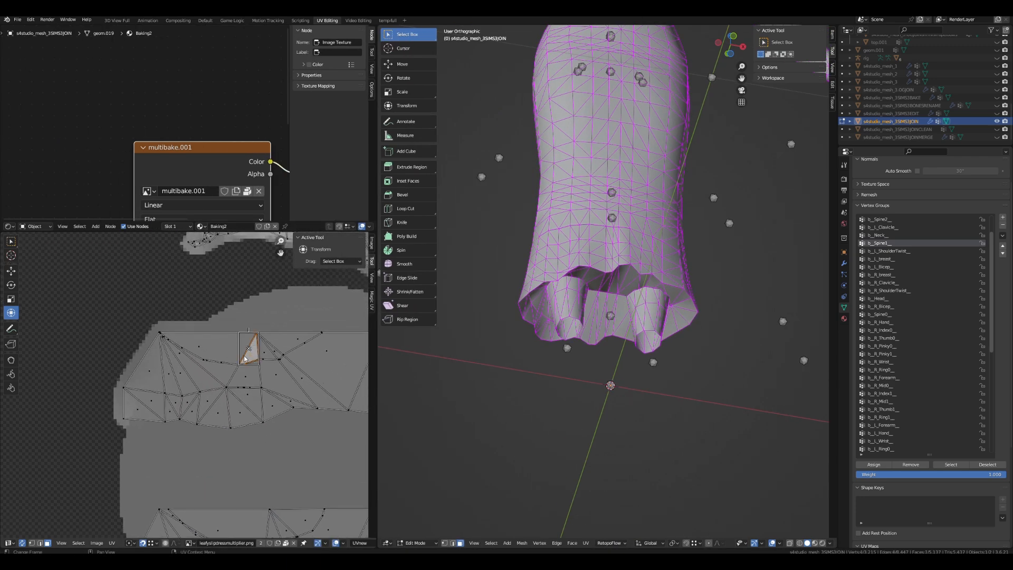
left_click(221, 346, "shift")
left_click(266, 356, "shift")
left_click(287, 344, "shift")
middle_click_drag(633, 422, 536, 196)
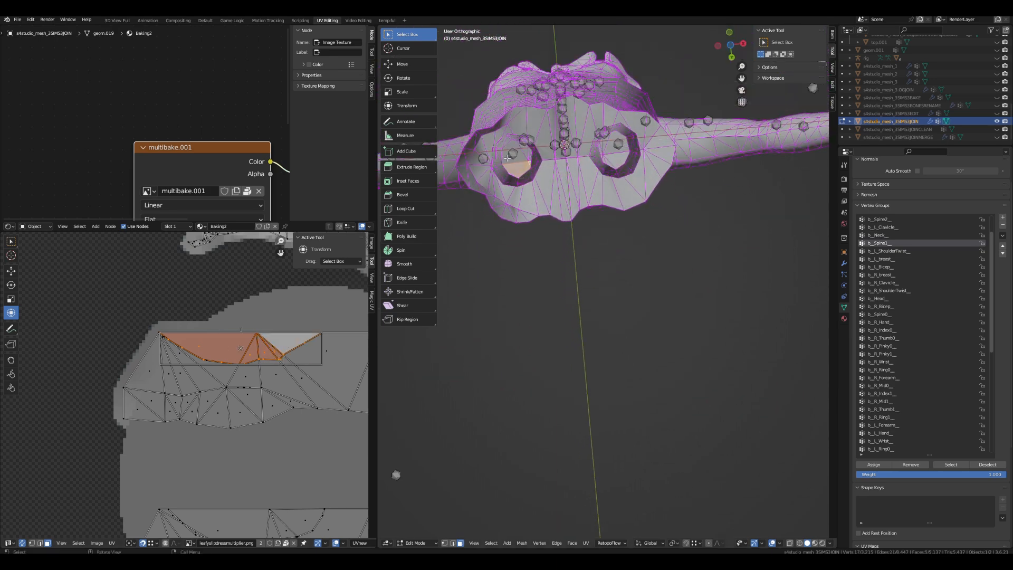
scroll(282, 385, "down", 4)
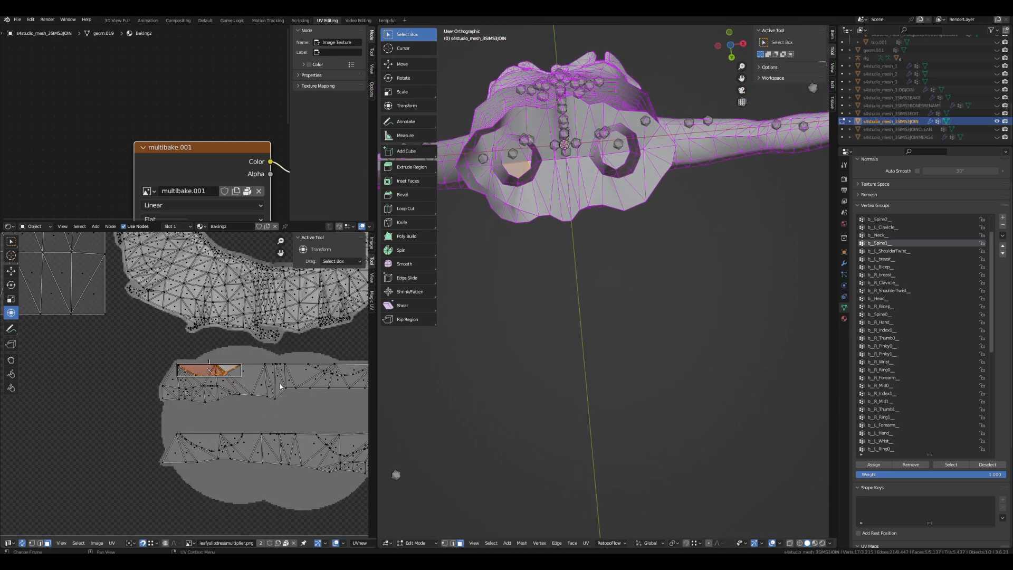
- Return to the front view, hide the JOIN mesh, and make the JOINCLEAN mesh visible and active for editing
middle_click_drag(640, 315, 628, 433)
scroll(628, 434, "down", 4)
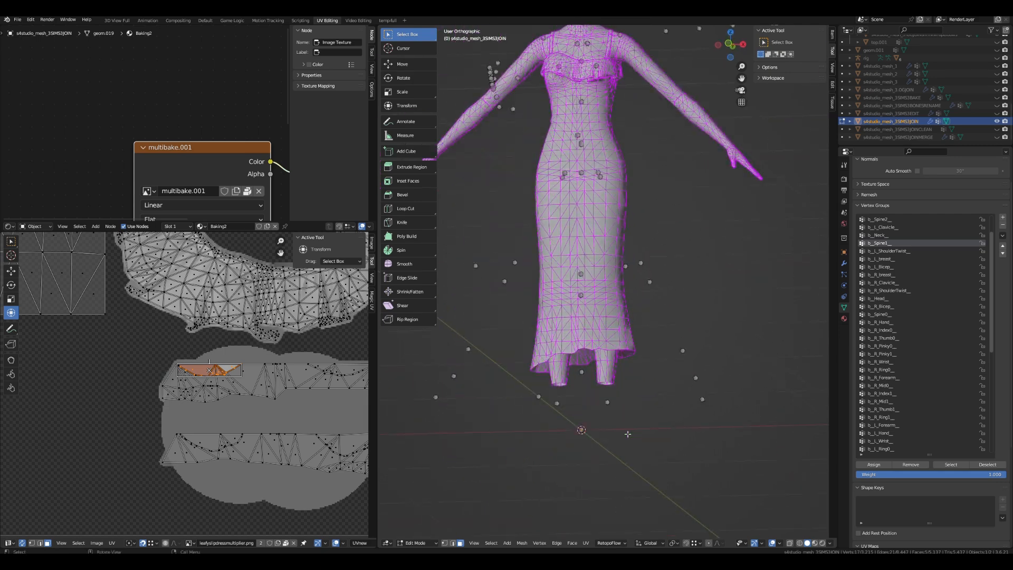
key("KP_1")
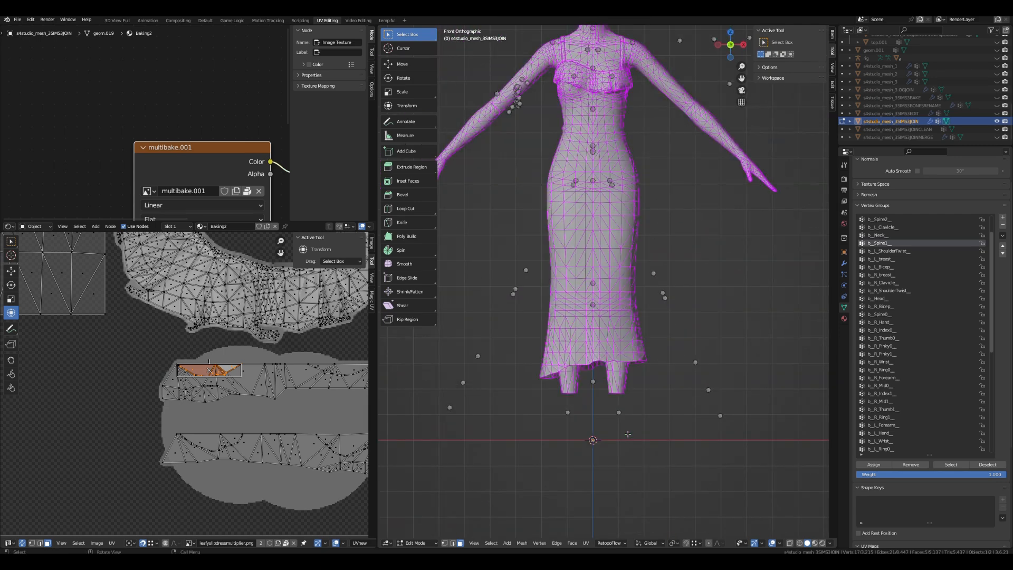
left_click(996, 122)
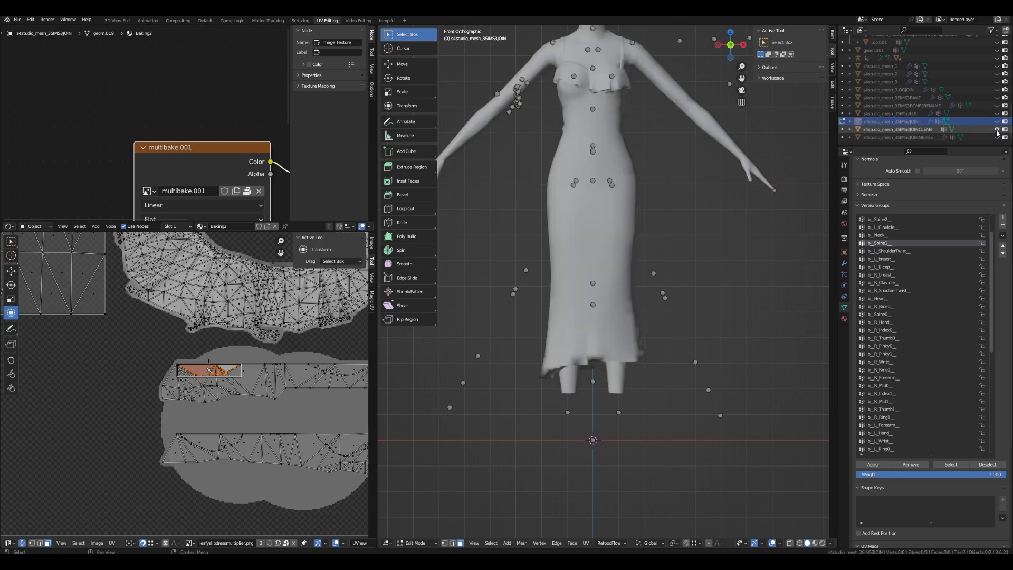
left_click(842, 129)
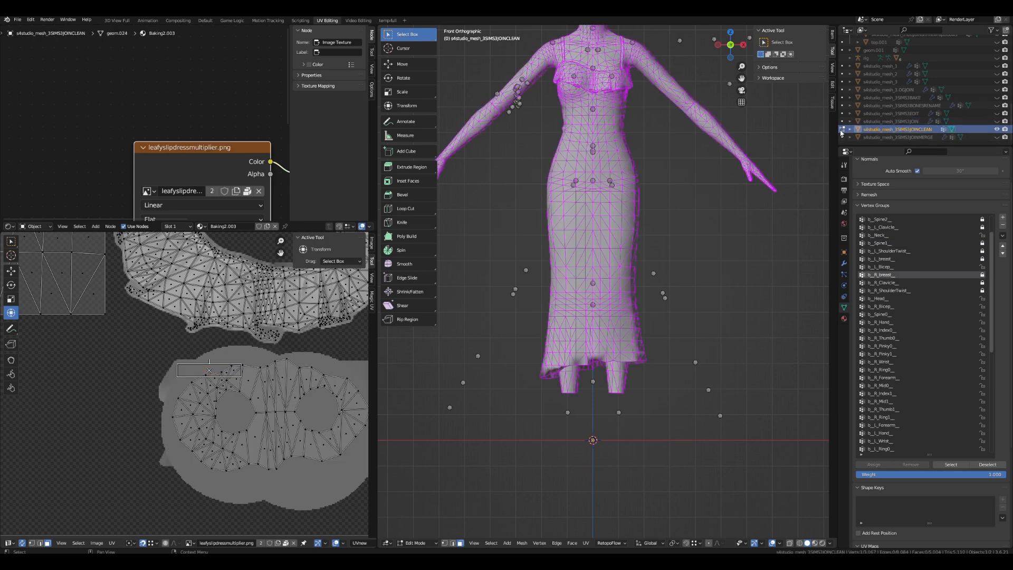
- Put the JOINCLEAN mesh in Weight Paint mode and display the b__L_Calf_ vertex group from below
left_click(422, 545)
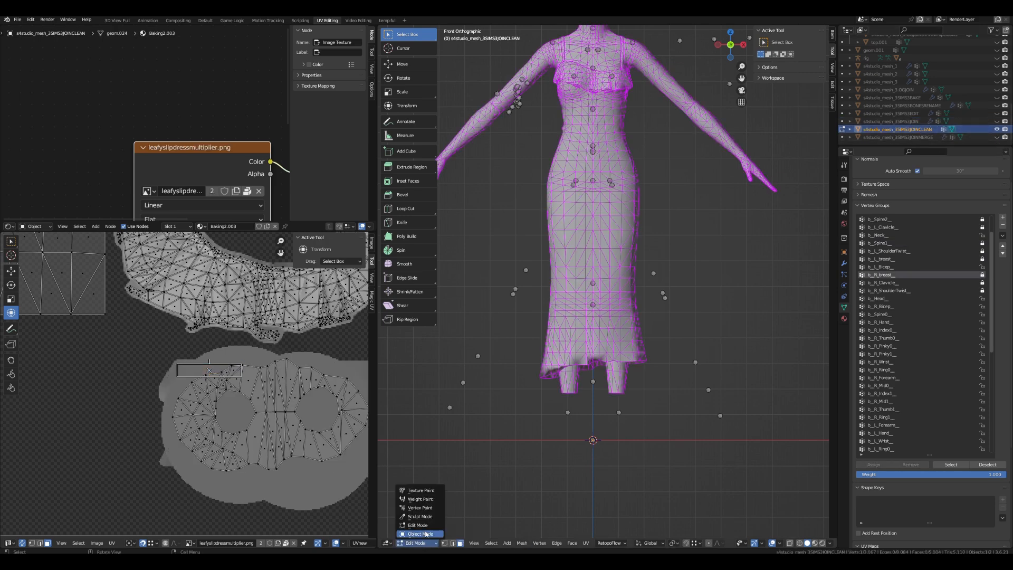
left_click(425, 498)
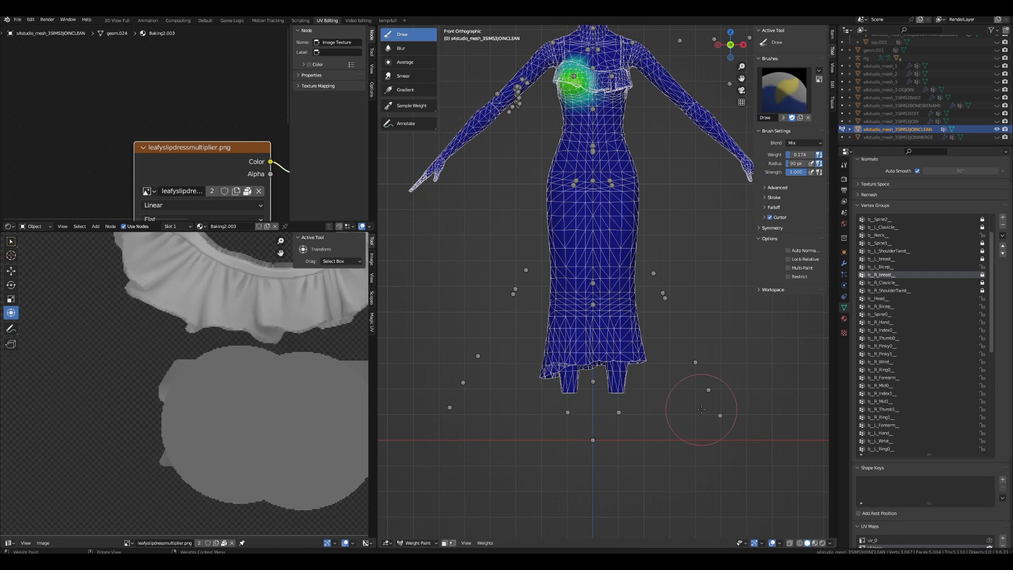
scroll(993, 251, "up", 4)
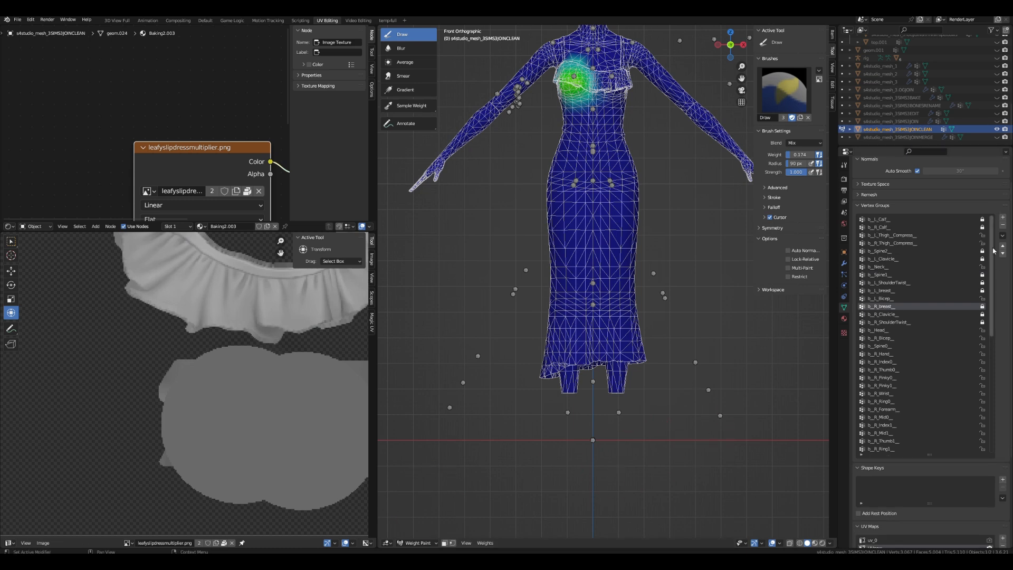
left_click(902, 220)
middle_click_drag(670, 464, 612, 393)
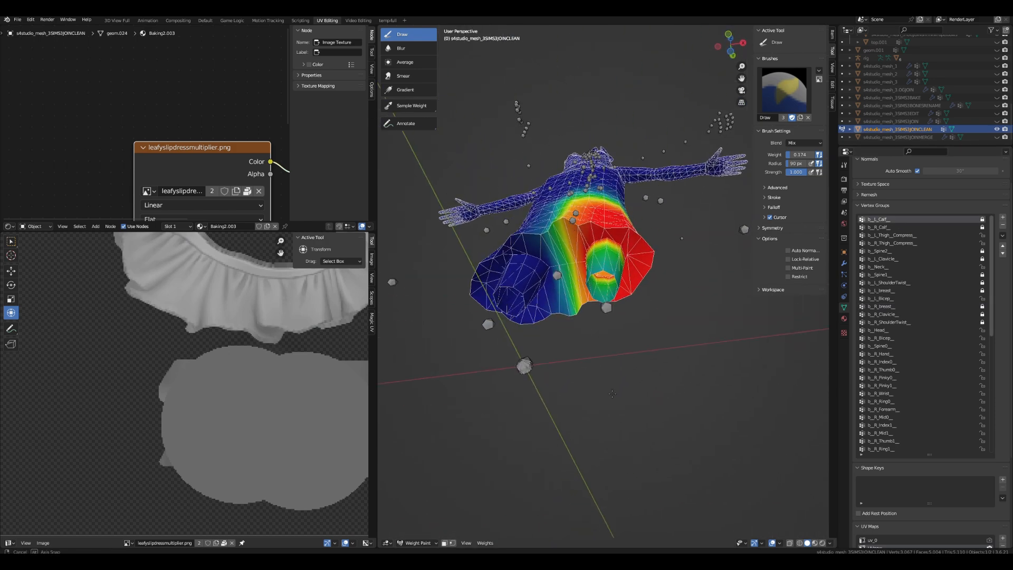
- Hide the JOINCLEAN mesh, show the JOINMERGE mesh instead, and carry Weight Paint mode over to it
left_click(996, 129)
left_click(996, 137)
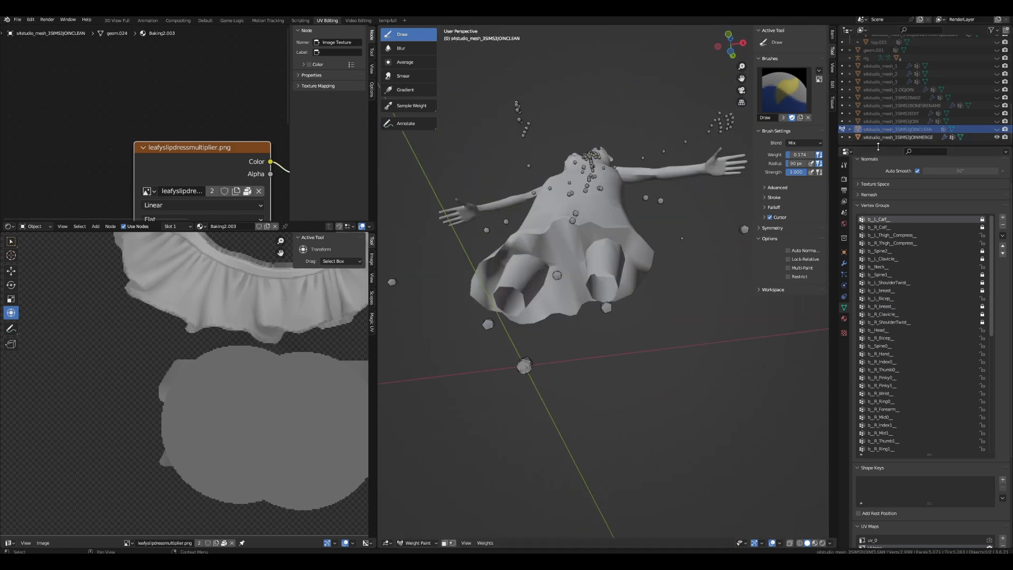
left_click(842, 137)
scroll(660, 312, "up", 3)
mouse_move(641, 311)
middle_mouse_down("shift")
mouse_move(707, 339)
mouse_move(547, 315)
middle_mouse_up("shift")
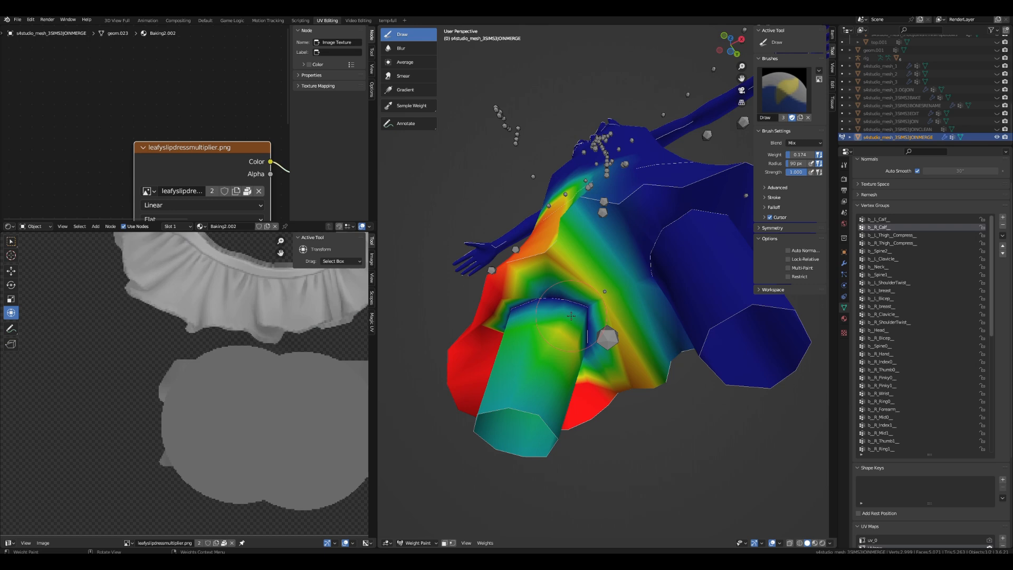
- Examine the b__R_Calf_ weights on the merged mesh's leg and skirt lining from below and from the front
scroll(578, 391, "down", 6)
middle_click_drag(571, 315, 607, 422)
middle_click_drag(733, 226, 506, 143)
scroll(606, 155, "up", 2)
mouse_move(571, 181)
middle_mouse_down()
mouse_move(735, 183)
mouse_move(731, 175)
middle_mouse_up()
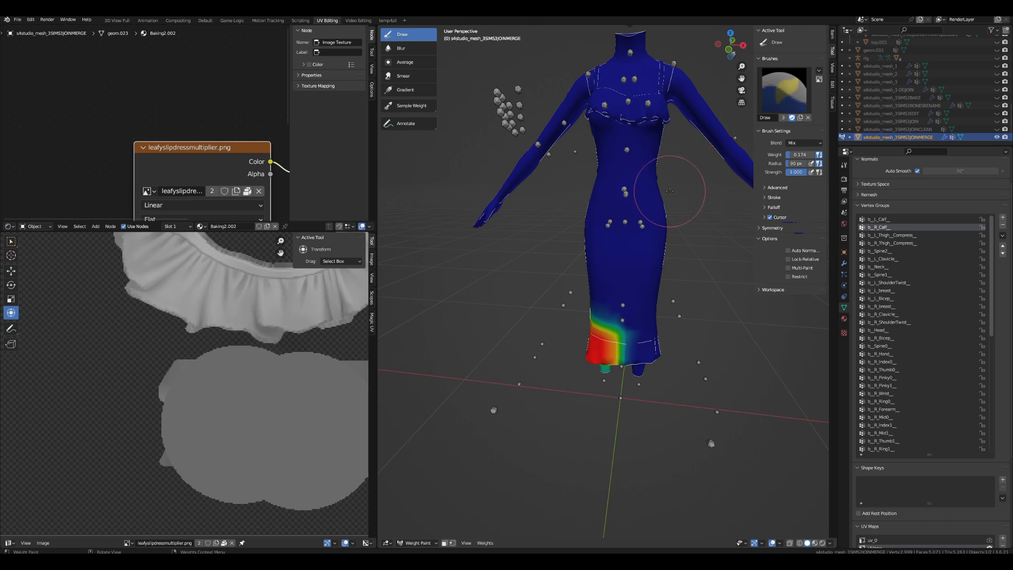
middle_click_drag(669, 191, 567, 290)
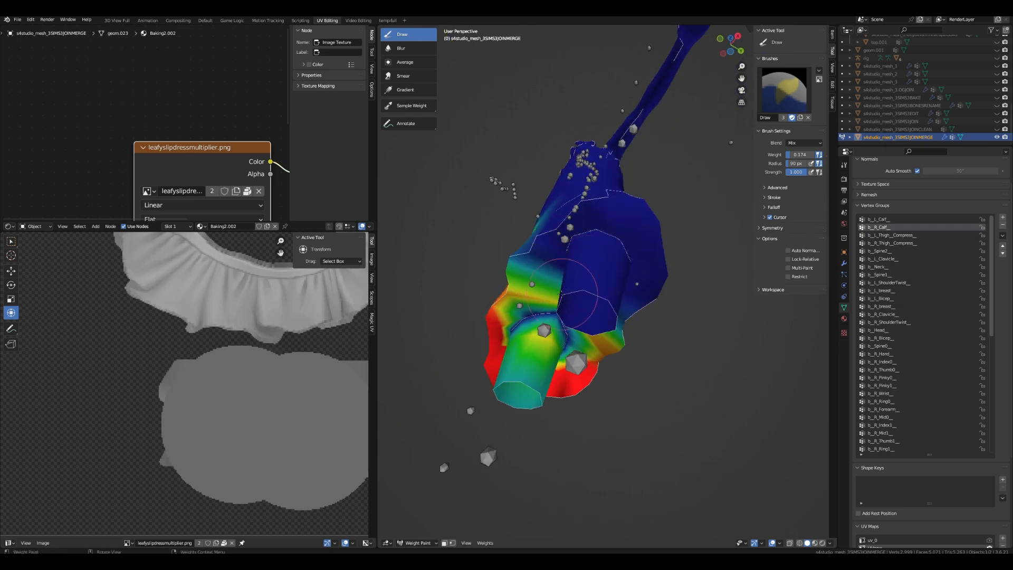
scroll(563, 294, "up", 3)
scroll(625, 246, "down", 5)
middle_click_drag(626, 245, 638, 105)
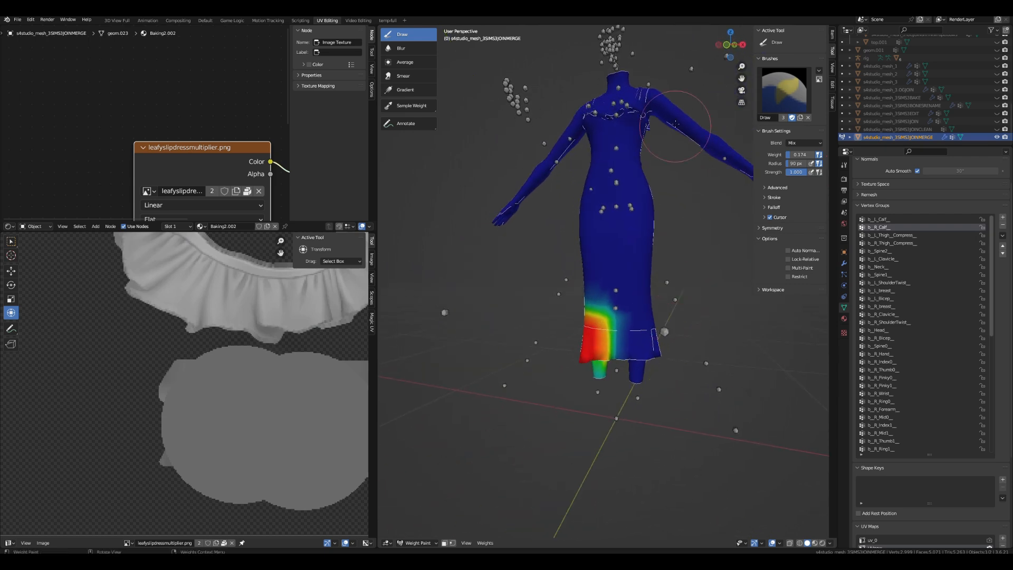
mouse_move(645, 283)
middle_mouse_down()
mouse_move(646, 255)
mouse_move(677, 341)
middle_mouse_up()
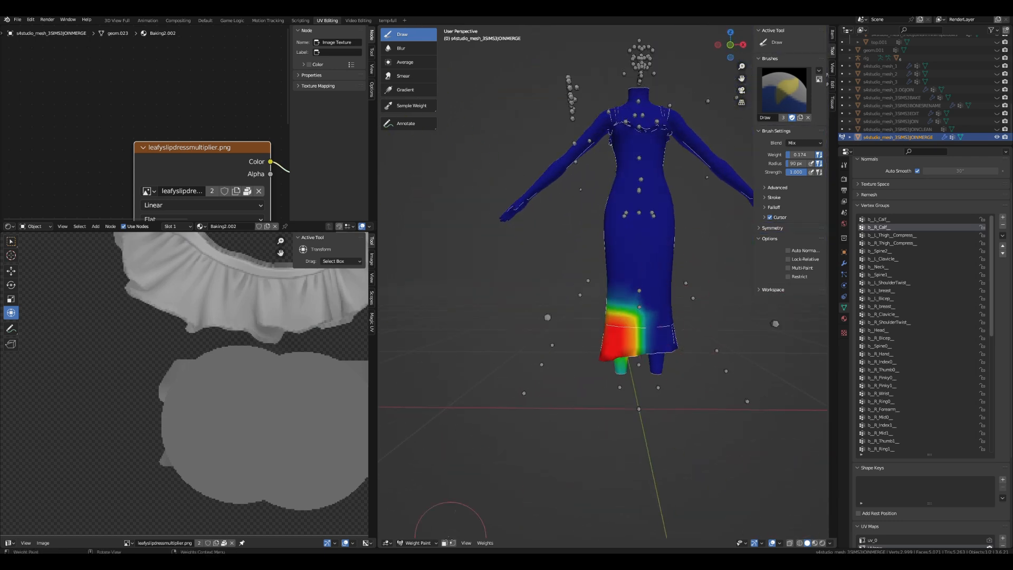
- Try auRig as the object of the merged mesh's geom_skin modifier, and clear the object field again
left_click(417, 543)
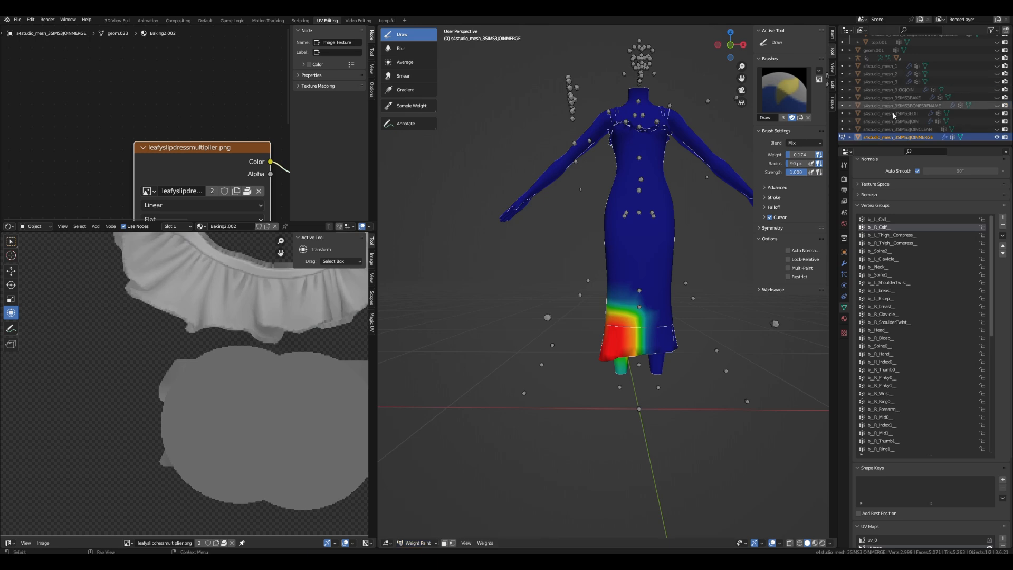
left_click(844, 263)
left_click(942, 204)
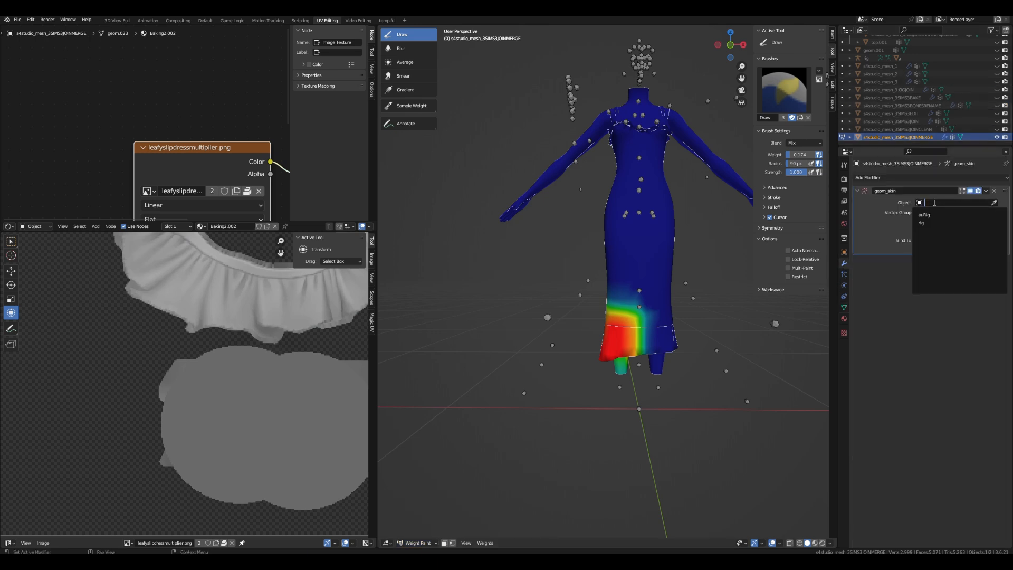
left_click(939, 217)
middle_click_drag(694, 357, 664, 274)
left_click(994, 202)
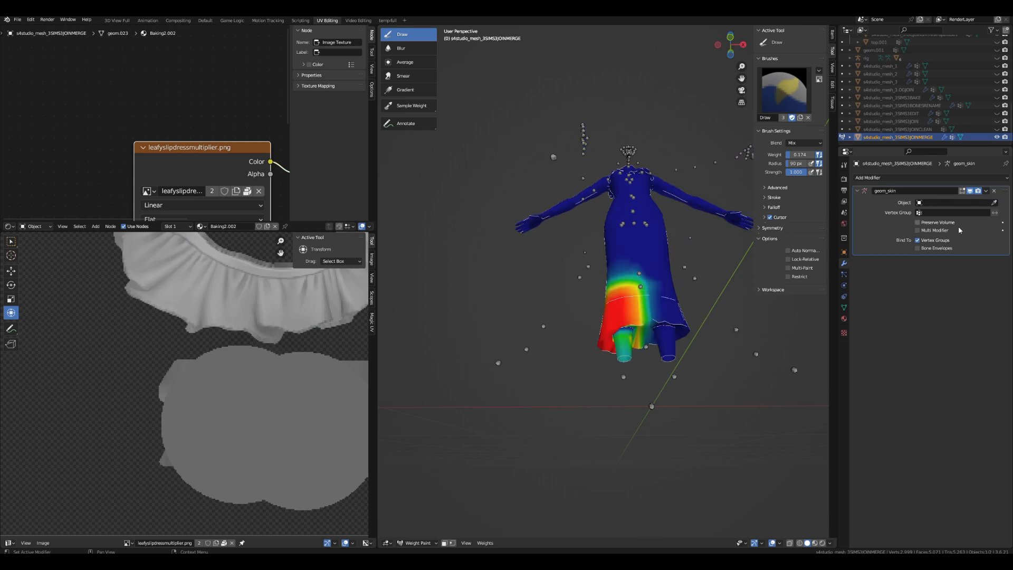
- Show the JOINCLEAN mesh in place of JOINMERGE, examine its calf weights around the leg opening from below, and hide it
left_click(997, 137)
left_click(997, 128)
left_click(923, 129)
scroll(719, 311, "up", 3)
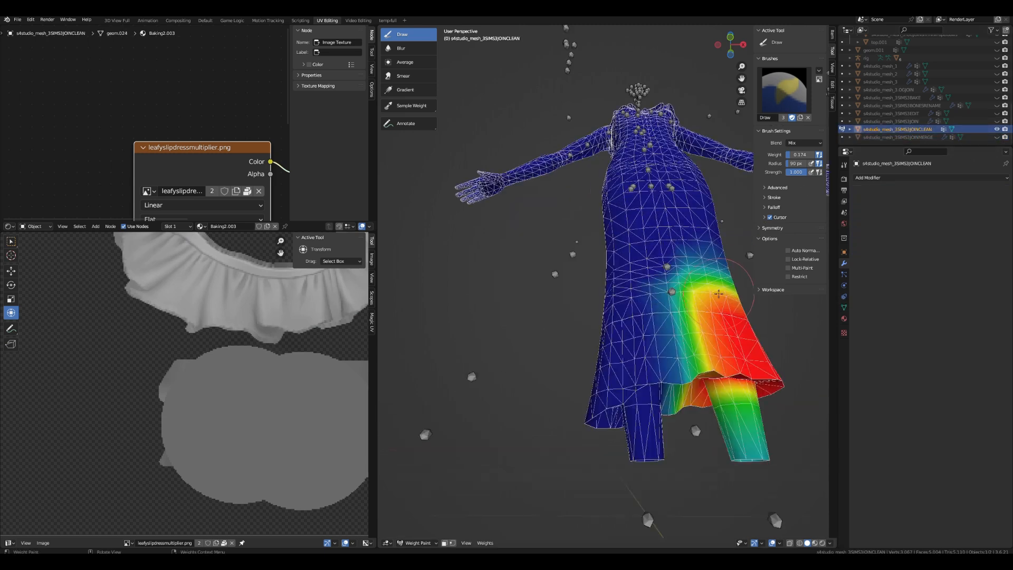
mouse_move(719, 305)
middle_mouse_down()
mouse_move(604, 287)
mouse_move(611, 316)
mouse_move(622, 296)
mouse_move(627, 302)
middle_mouse_up()
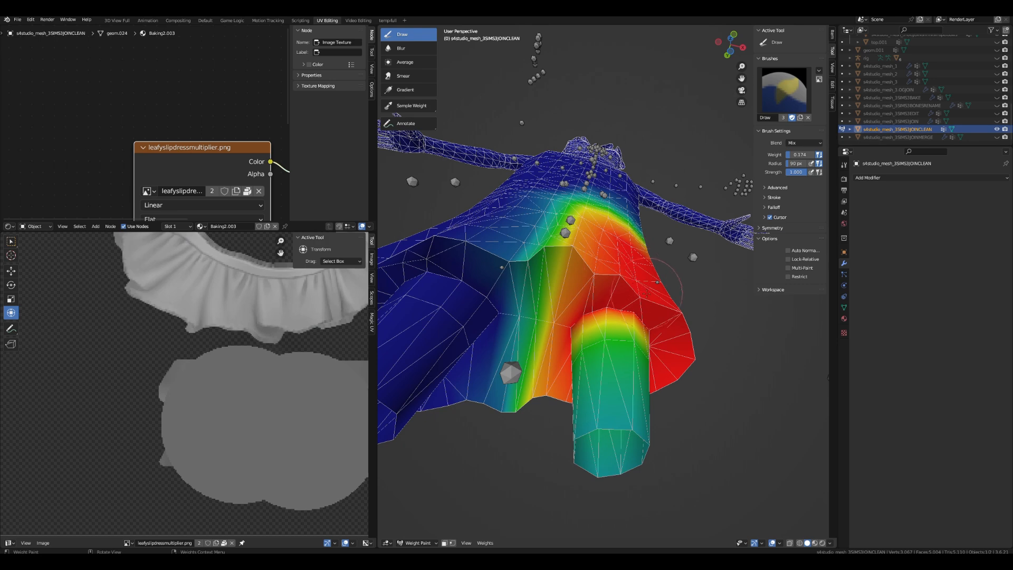
middle_click_drag(664, 332, 680, 322)
left_click(996, 130)
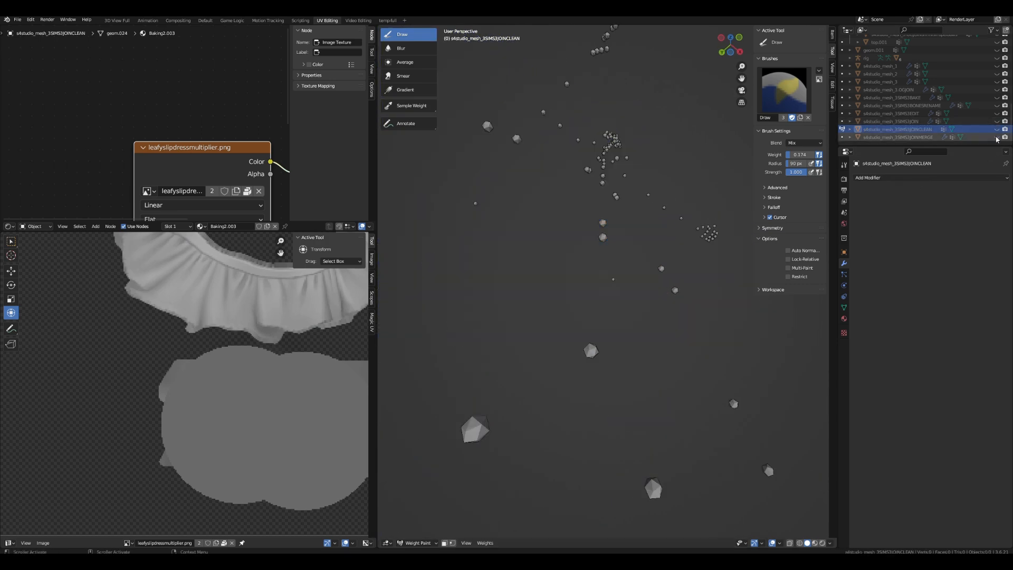
- Show the JOINMERGE mesh, put it in Weight Paint mode, and frame the weighted leg opening from below
left_click(996, 137)
middle_click_drag(725, 214, 652, 201)
left_click(889, 138)
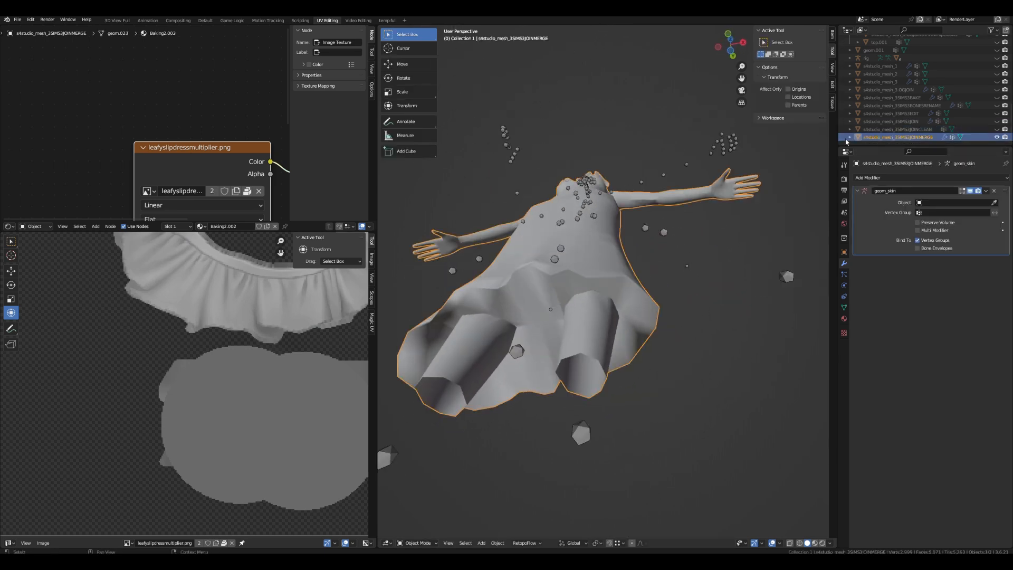
left_click(418, 543)
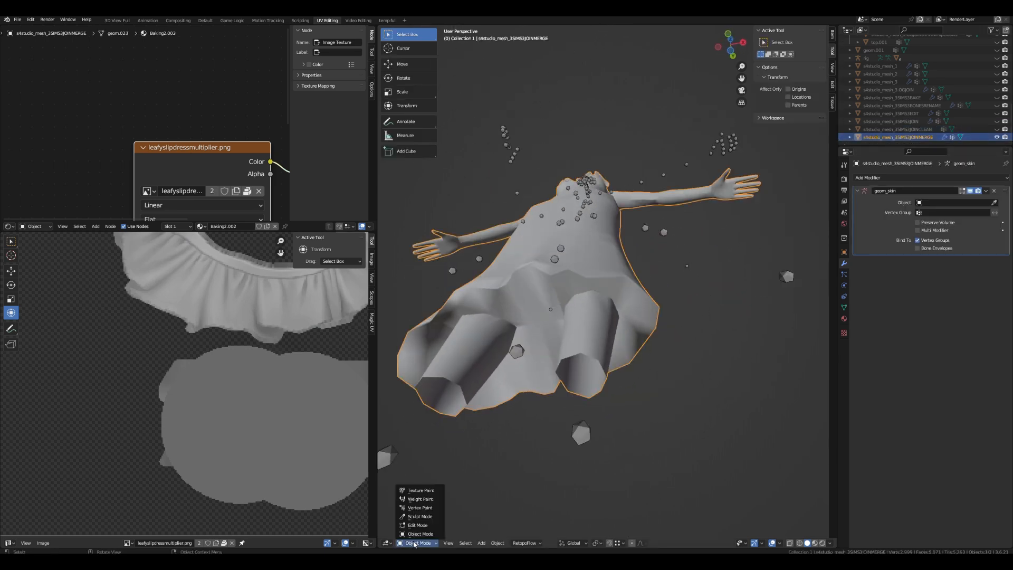
left_click(420, 502)
scroll(523, 362, "up", 3)
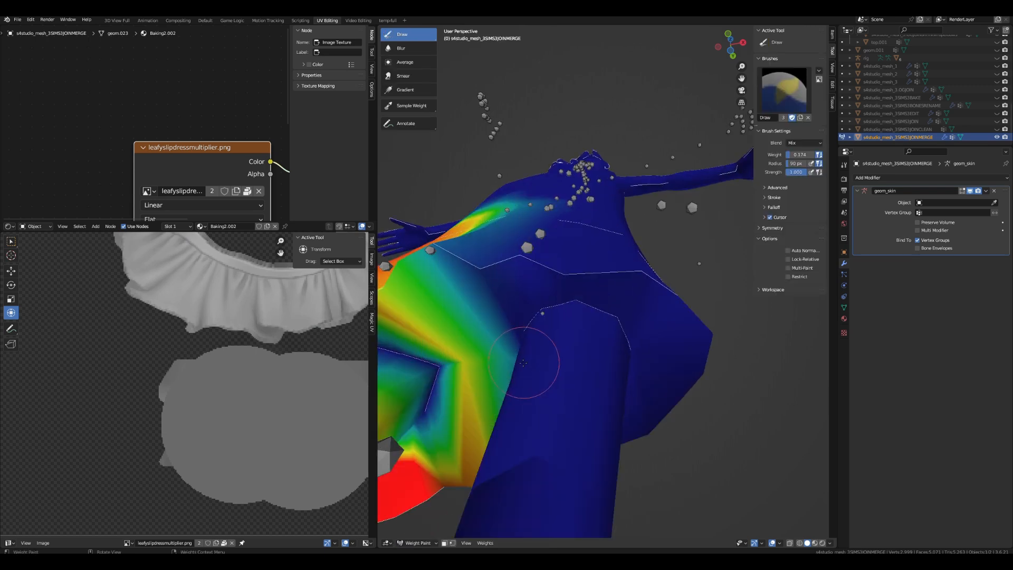
middle_click_drag(516, 373, 742, 305, "shift")
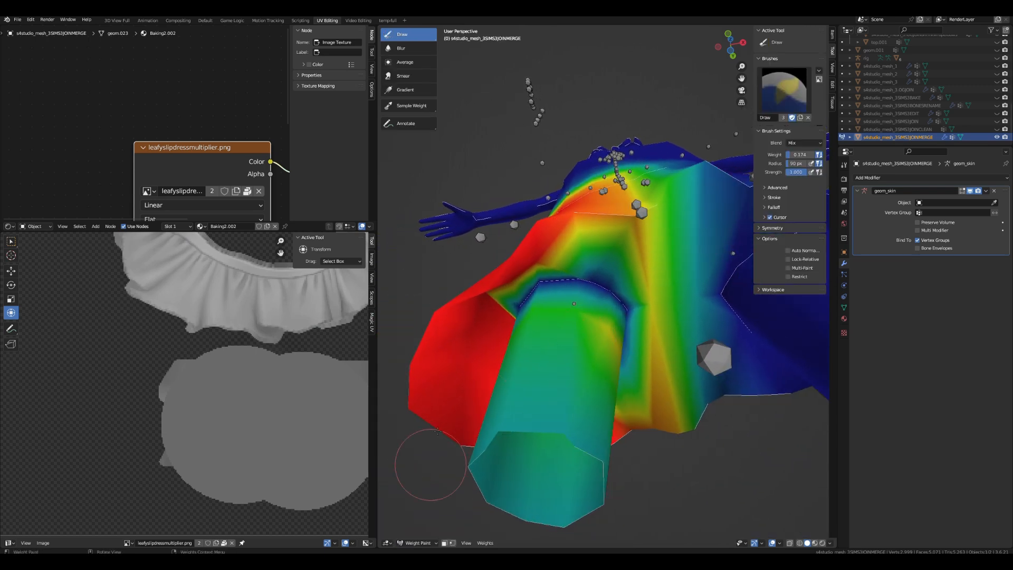
- Sample a weight of 1.000 from the mesh and paint it over the skirt lining around the leg opening
left_click(409, 105)
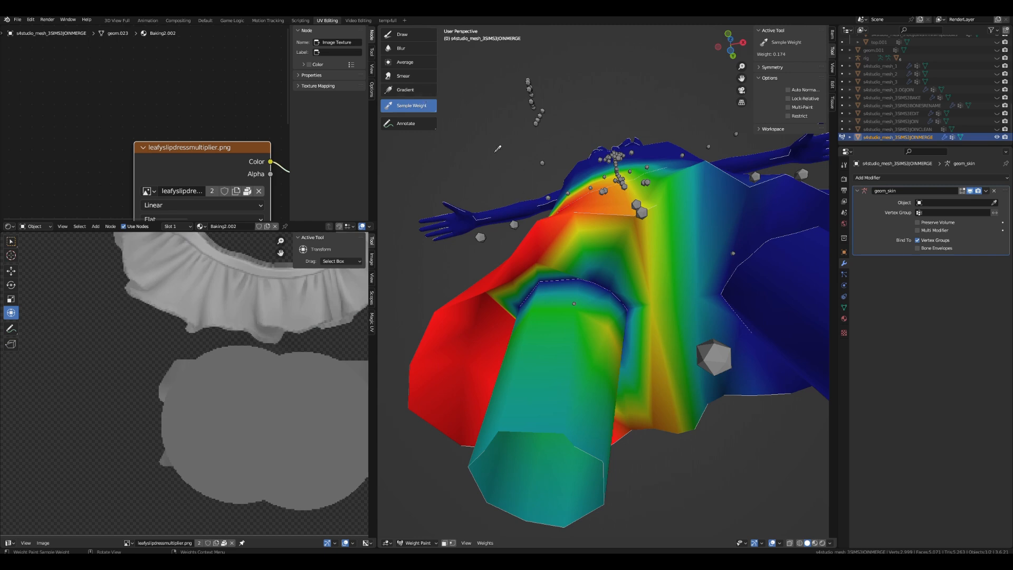
middle_click_drag(555, 241, 549, 238)
left_click(402, 34)
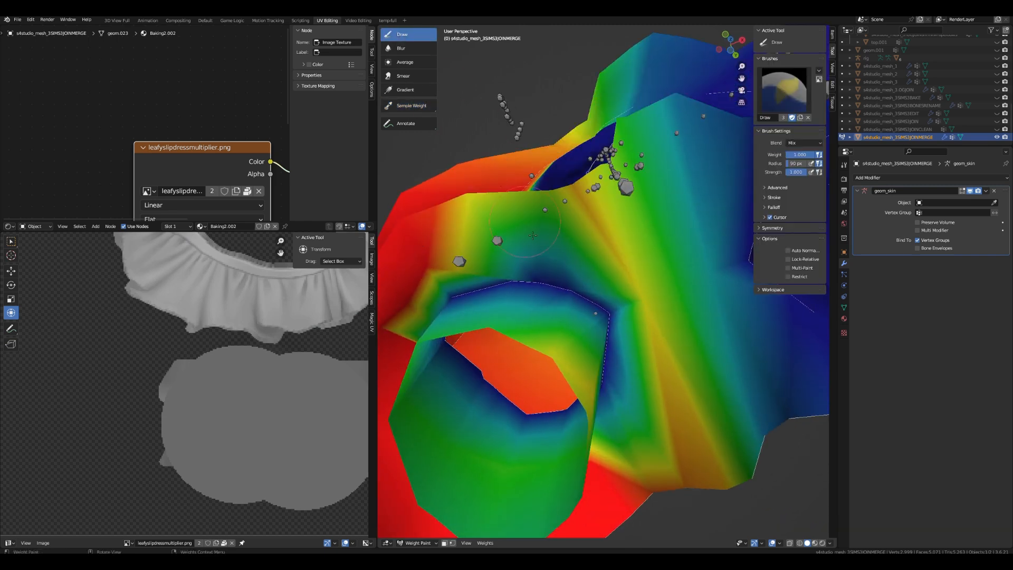
left_click_drag(568, 278, 635, 344)
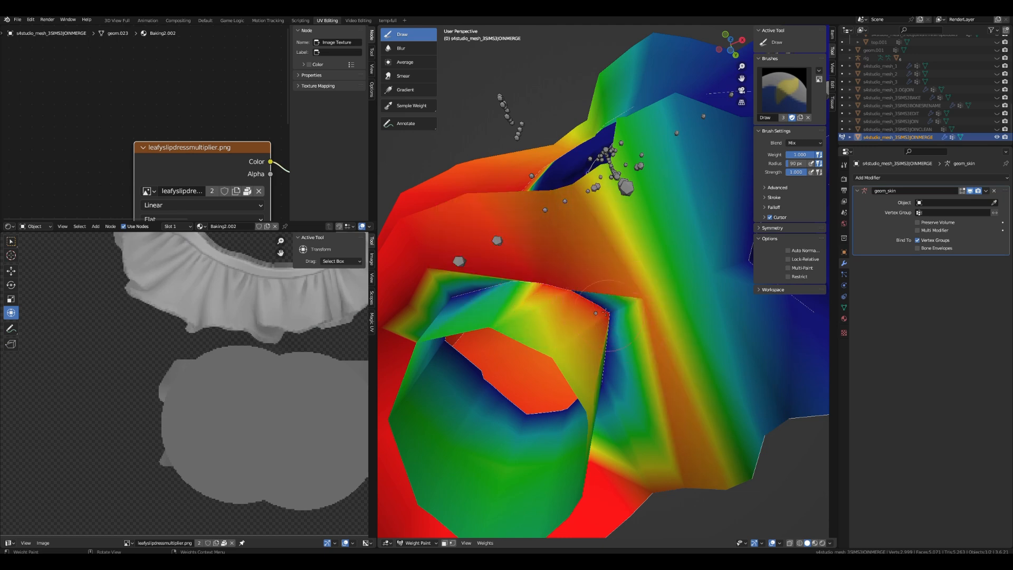
scroll(630, 377, "down", 8)
mouse_move(631, 364)
middle_mouse_down()
mouse_move(643, 324)
mouse_move(590, 284)
middle_mouse_up()
left_click_drag(589, 283, 592, 284)
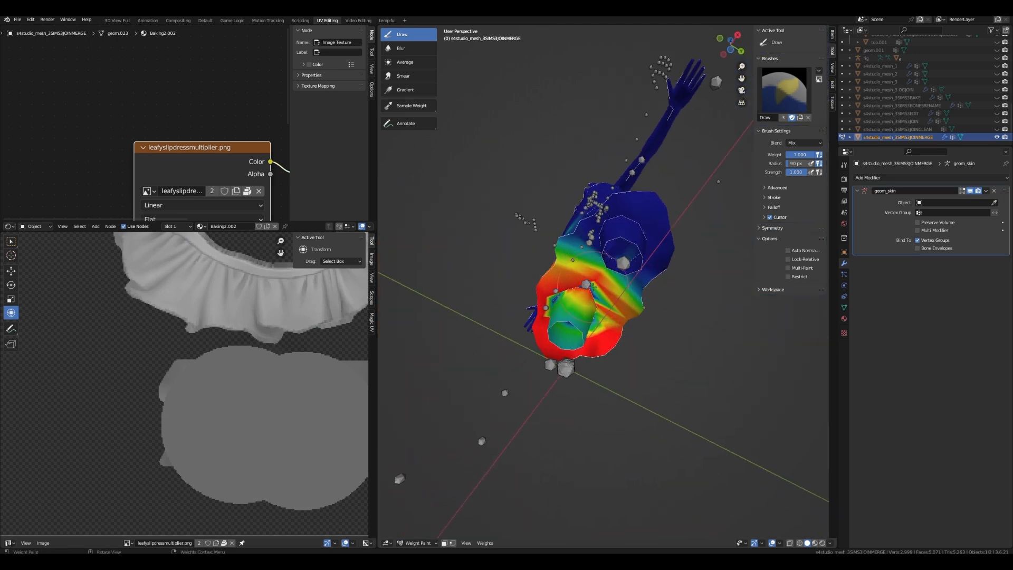
- Switch to an orthographic view and paint weight 1.000 over the low-weight lining patches at the leg opening's upper rim
middle_click_drag(591, 285, 586, 286)
scroll(583, 286, "up", 6)
scroll(583, 286, "down", 2)
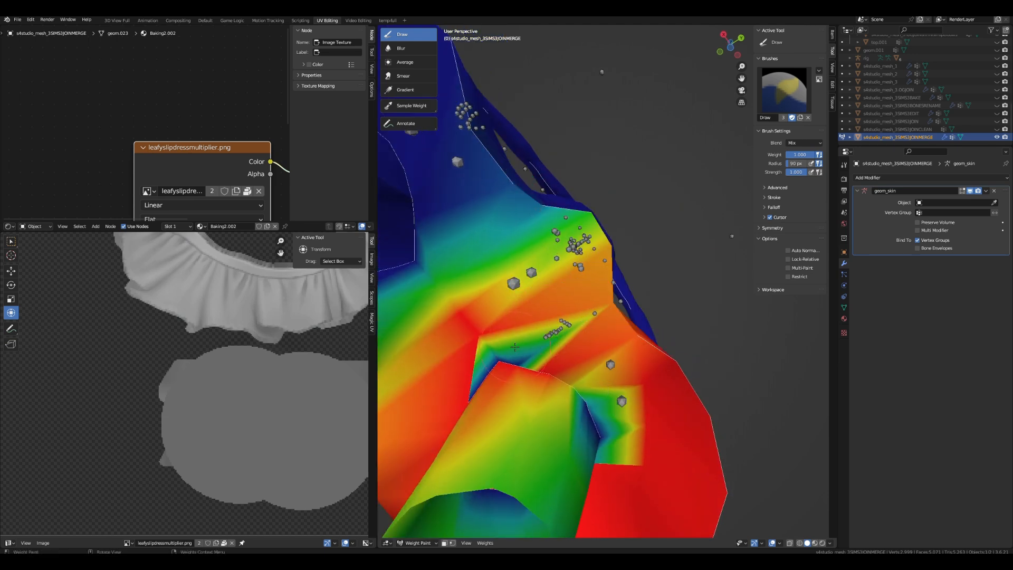
scroll(522, 337, "down", 2)
middle_click_drag(567, 353, 579, 367)
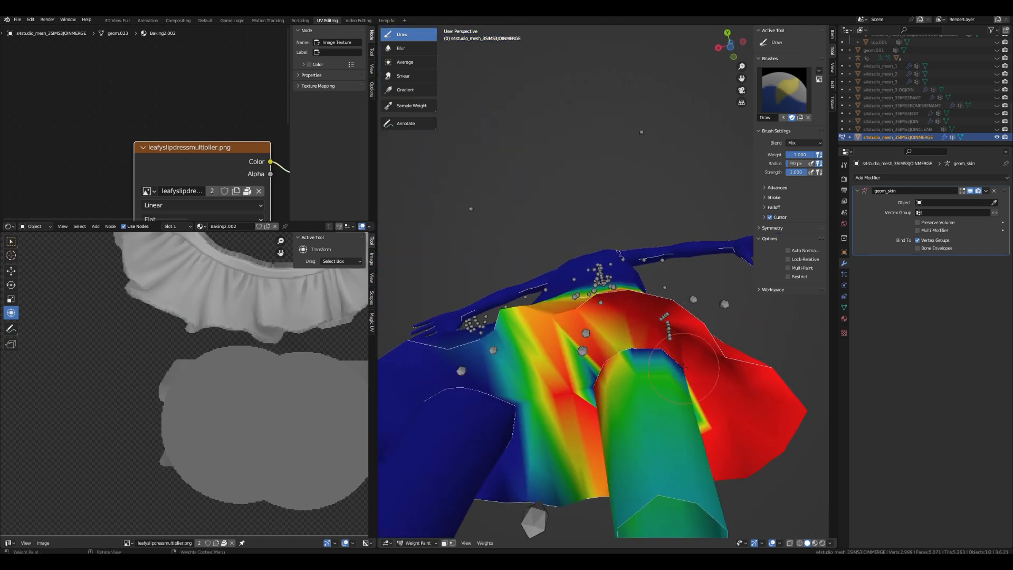
mouse_move(676, 354)
middle_mouse_down()
mouse_move(668, 310)
mouse_move(684, 336)
mouse_move(665, 332)
middle_mouse_up()
key("KP_5")
scroll(627, 274, "up", 8)
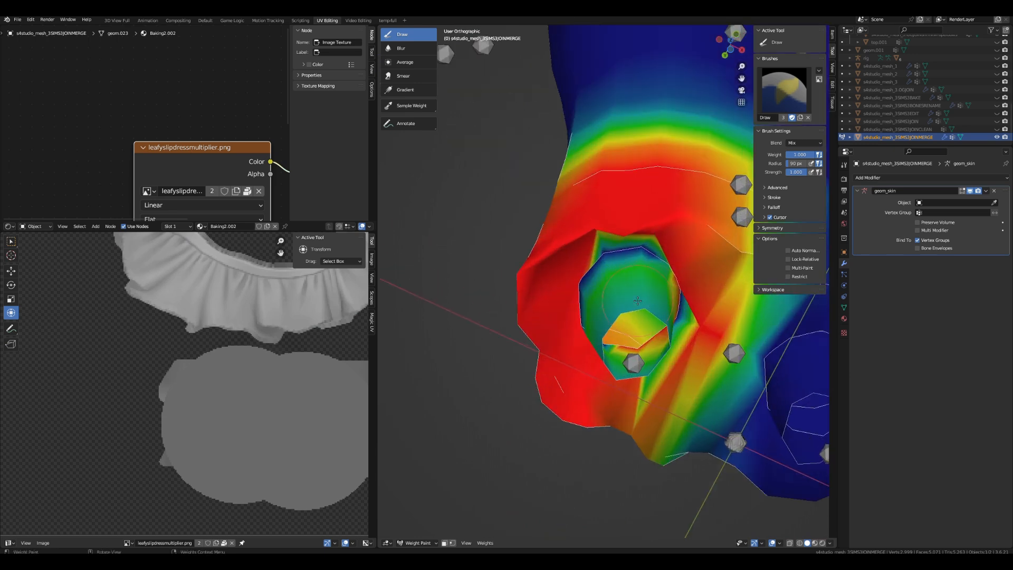
scroll(606, 227, "down", 4)
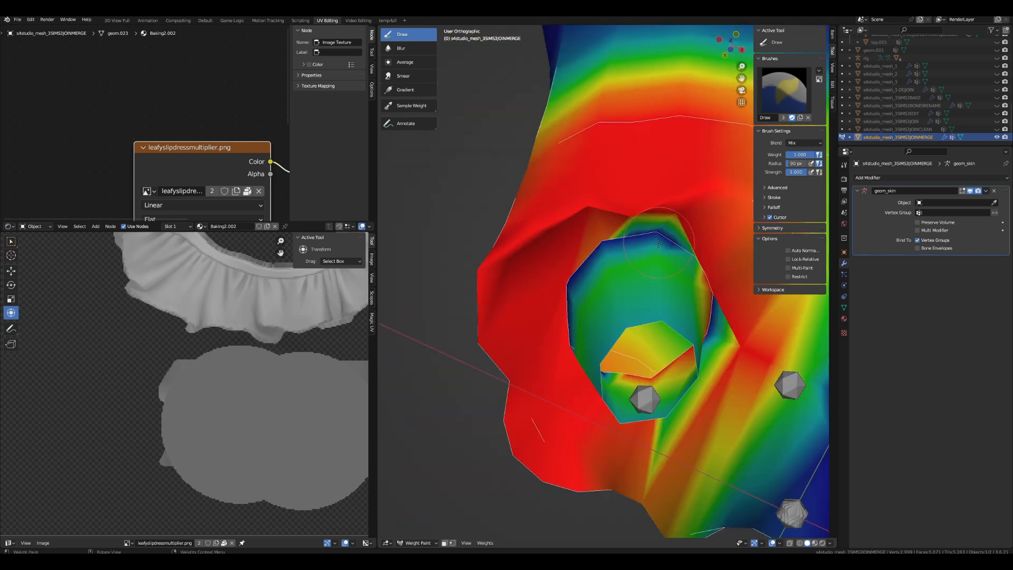
left_click(687, 251)
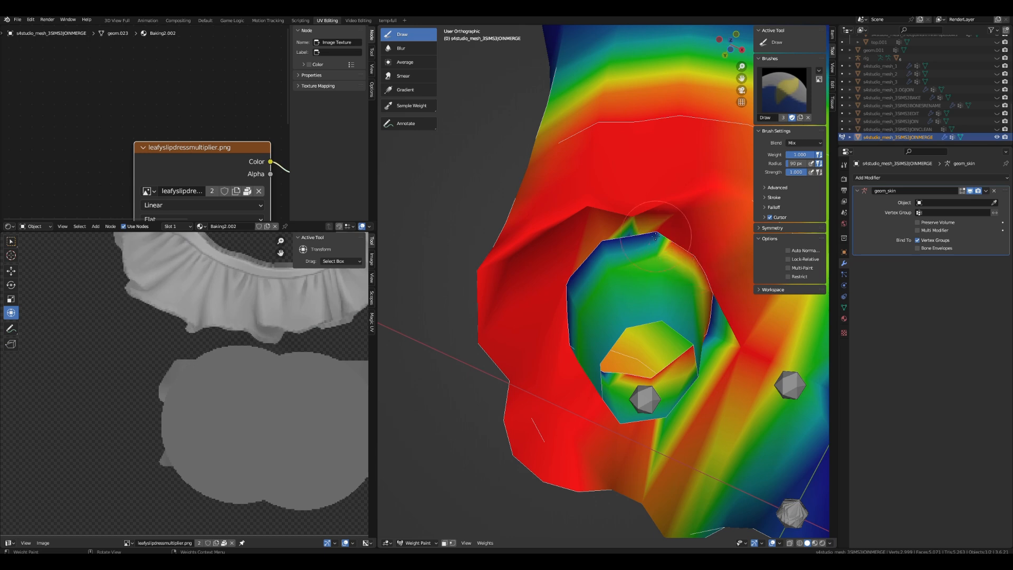
left_click_drag(660, 236, 644, 236)
- Try to paint out the remaining low-weight lining patch beside the leg opening with the Draw brush at weight 1.000
middle_click_drag(602, 251, 707, 301)
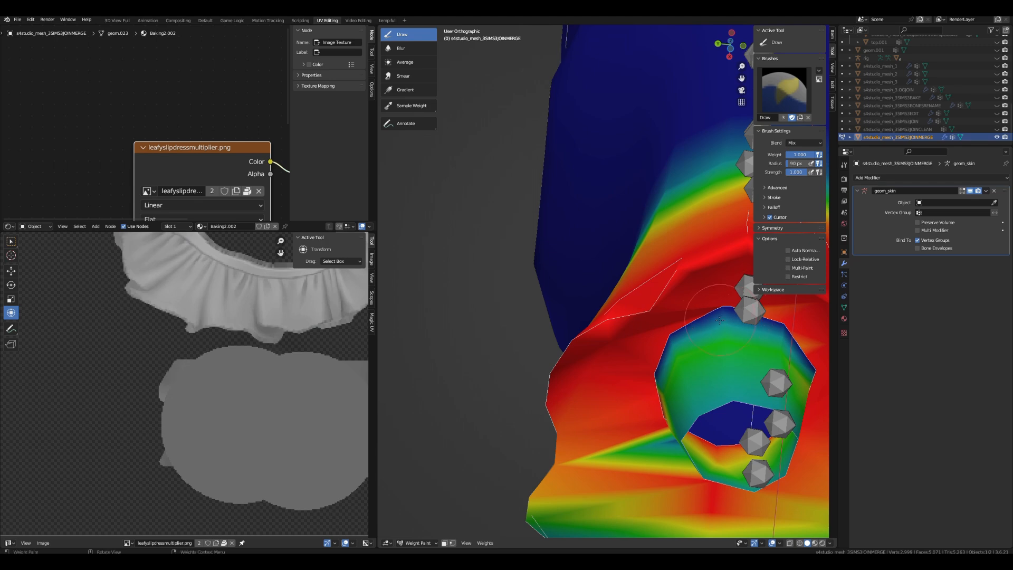
middle_click_drag(702, 311, 794, 338)
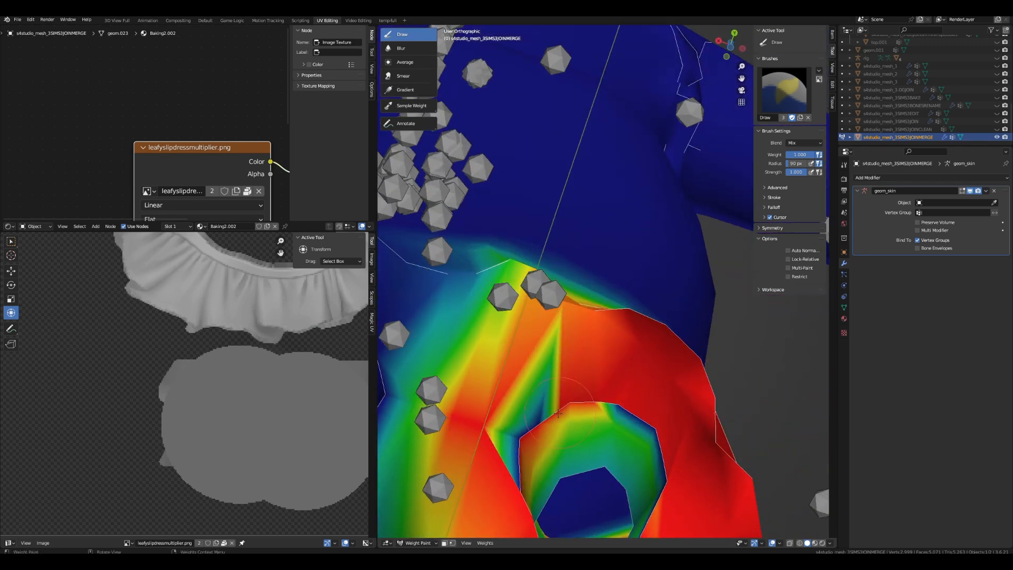
middle_click_drag(500, 431, 610, 425)
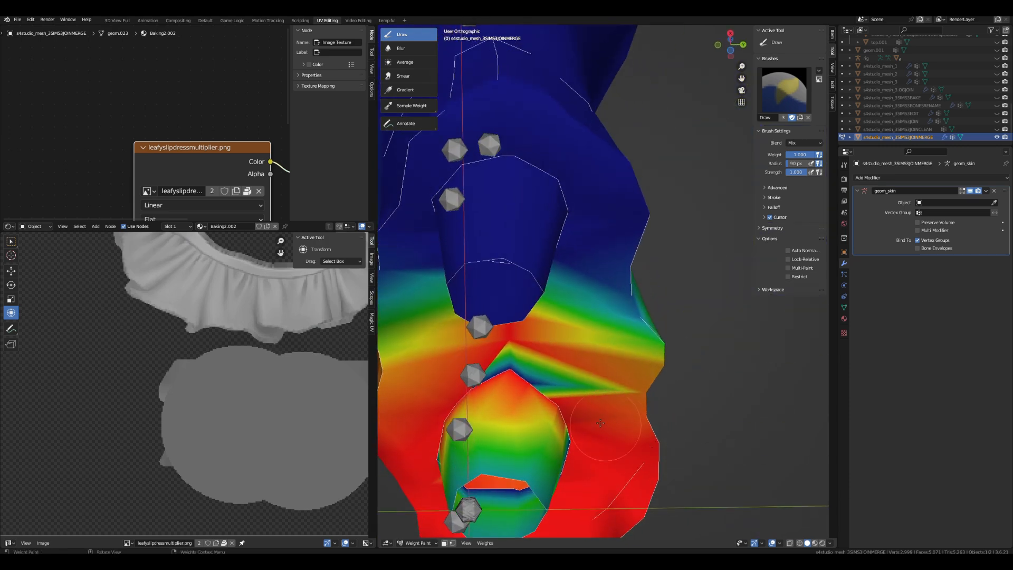
mouse_move(547, 380)
middle_mouse_down()
mouse_move(583, 319)
mouse_move(554, 393)
middle_mouse_up()
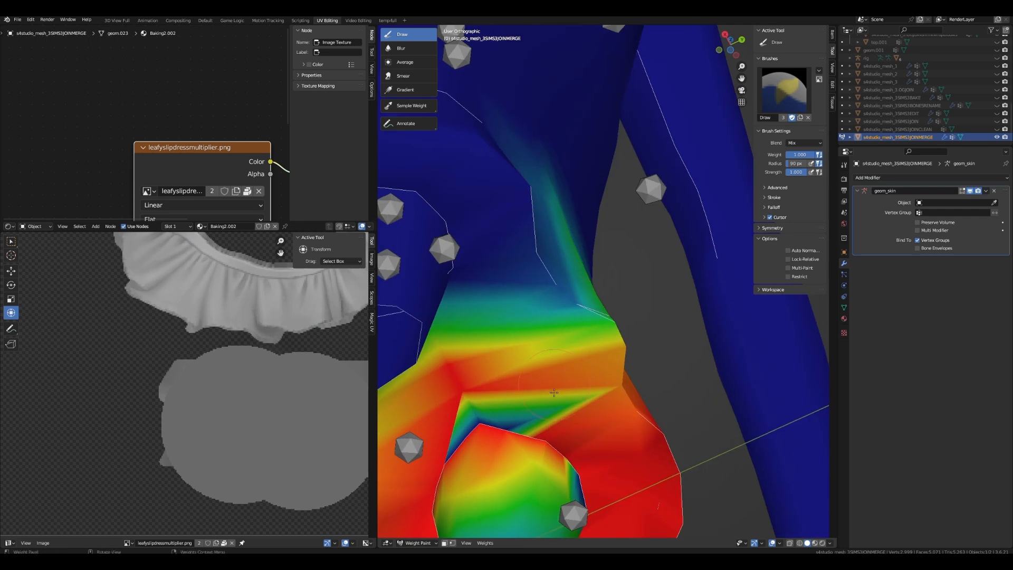
left_click_drag(809, 155, 816, 157)
left_click(483, 416)
left_click(471, 428)
left_click(486, 427)
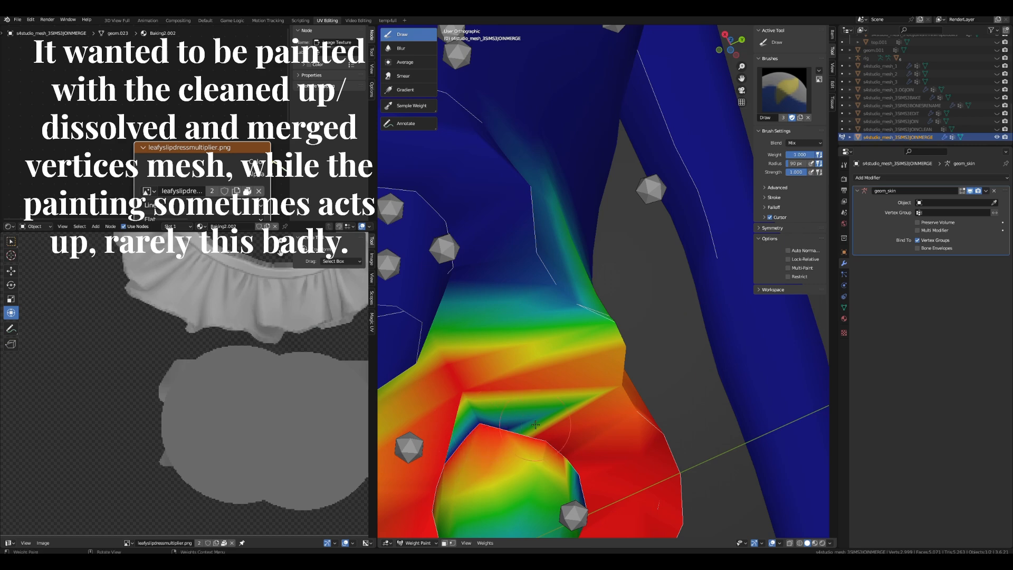
- Examine the painted weights on the merged mesh's skirt lining and leg from several angles
scroll(479, 414, "down", 4)
middle_click_drag(479, 414, 649, 327)
scroll(666, 295, "up", 3)
scroll(594, 253, "up", 1)
mouse_move(593, 253)
middle_mouse_down()
mouse_move(652, 263)
mouse_move(680, 289)
mouse_move(554, 308)
mouse_move(532, 296)
middle_mouse_up()
mouse_move(631, 381)
middle_mouse_down("shift")
mouse_move(621, 300)
mouse_move(543, 312)
mouse_move(585, 310)
middle_mouse_up("shift")
scroll(622, 301, "down", 3)
scroll(623, 314, "up", 2)
- Hide the JOINMERGE mesh, show the JOINCLEAN mesh instead, and carry Weight Paint mode over to it
left_click(996, 137)
left_click(997, 130)
left_click(996, 129)
left_click(993, 130)
left_click(843, 130)
scroll(705, 258, "up", 1)
mouse_move(705, 257)
middle_mouse_down()
mouse_move(783, 256)
mouse_move(706, 261)
middle_mouse_up()
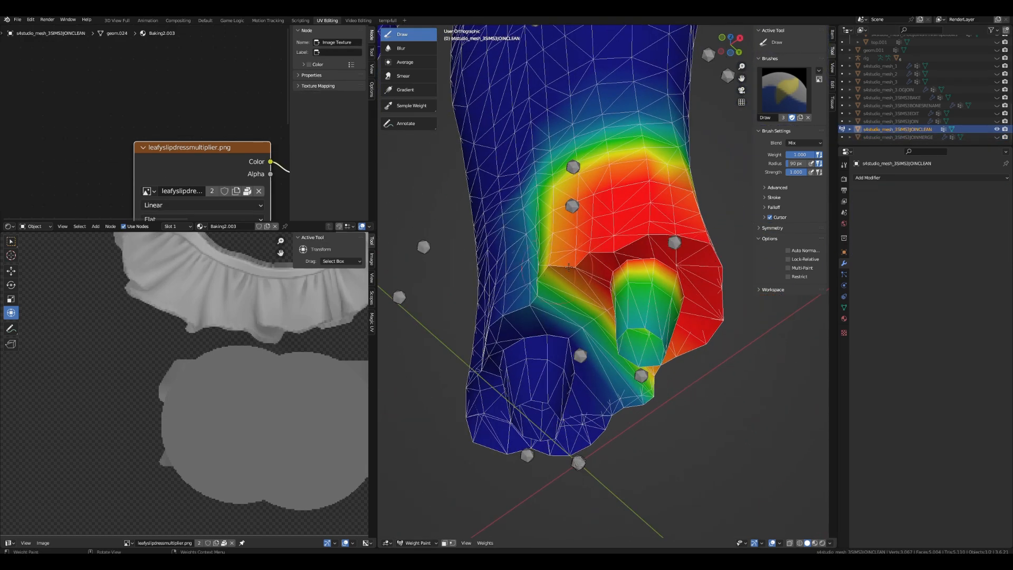
- Add an Armature modifier to the JOINCLEAN mesh with auRig as its object
middle_click_drag(605, 332, 675, 335)
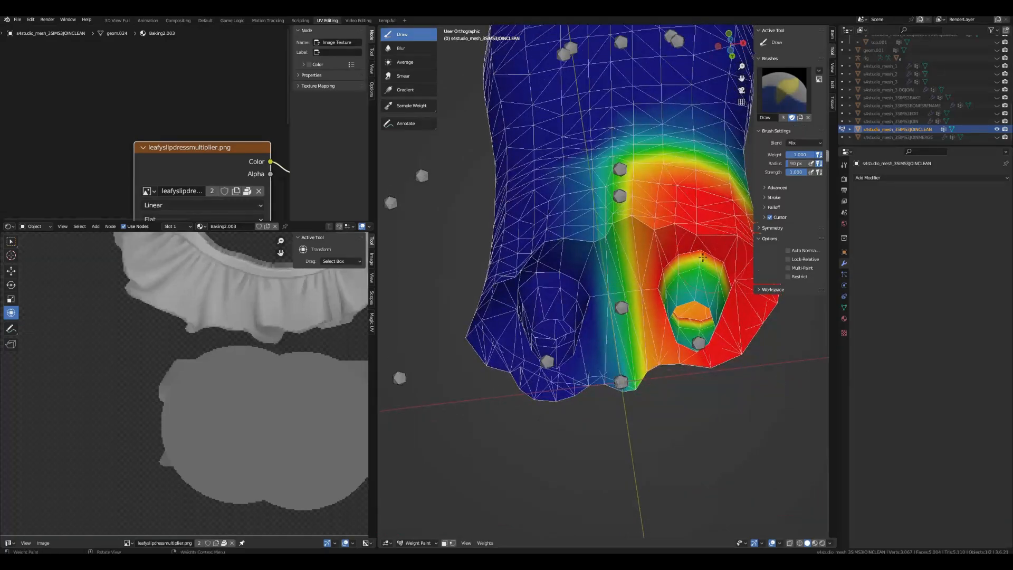
scroll(729, 298, "down", 4)
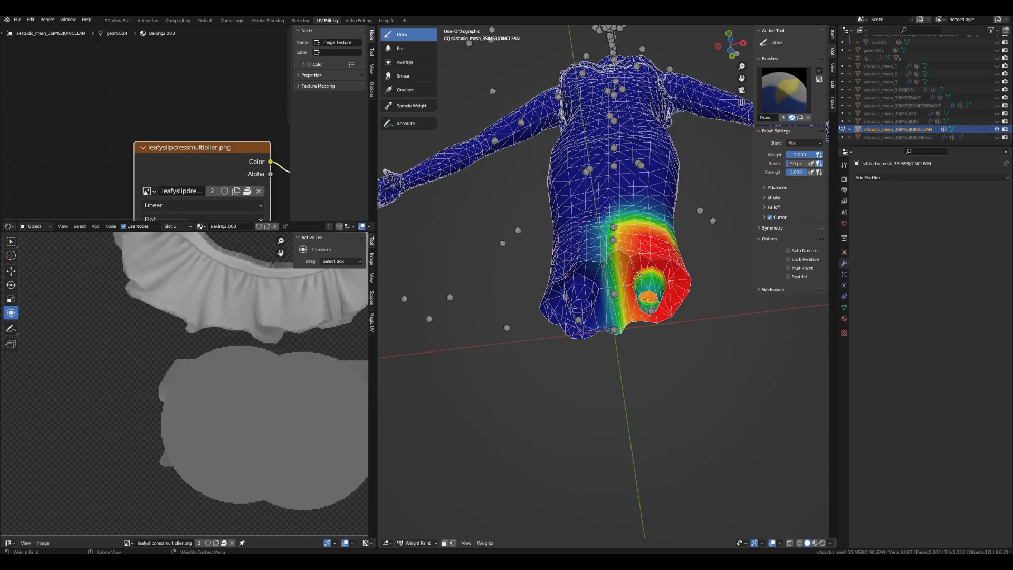
scroll(638, 276, "up", 3)
scroll(707, 293, "down", 4)
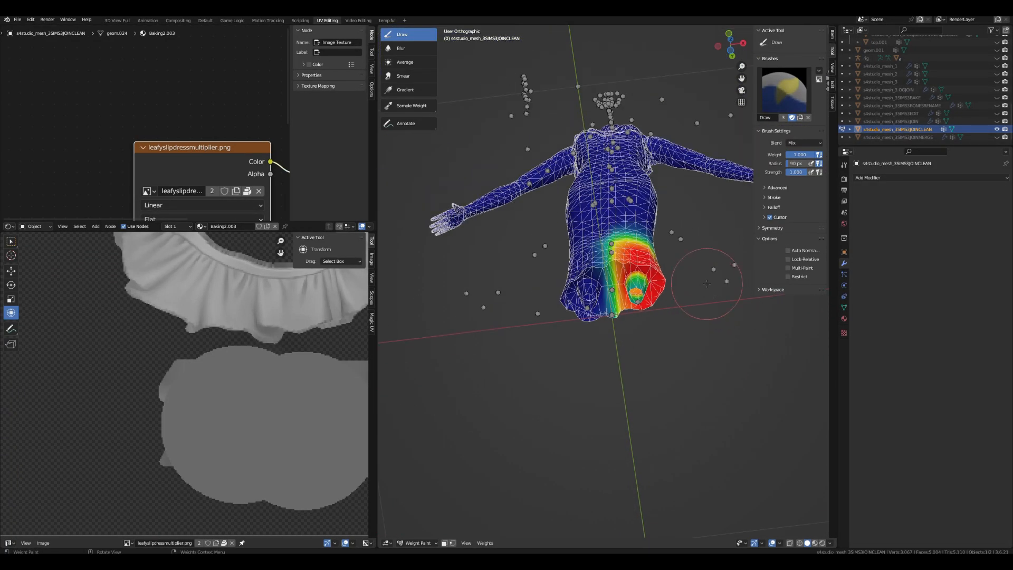
middle_click_drag(696, 261, 707, 221)
left_click(931, 178)
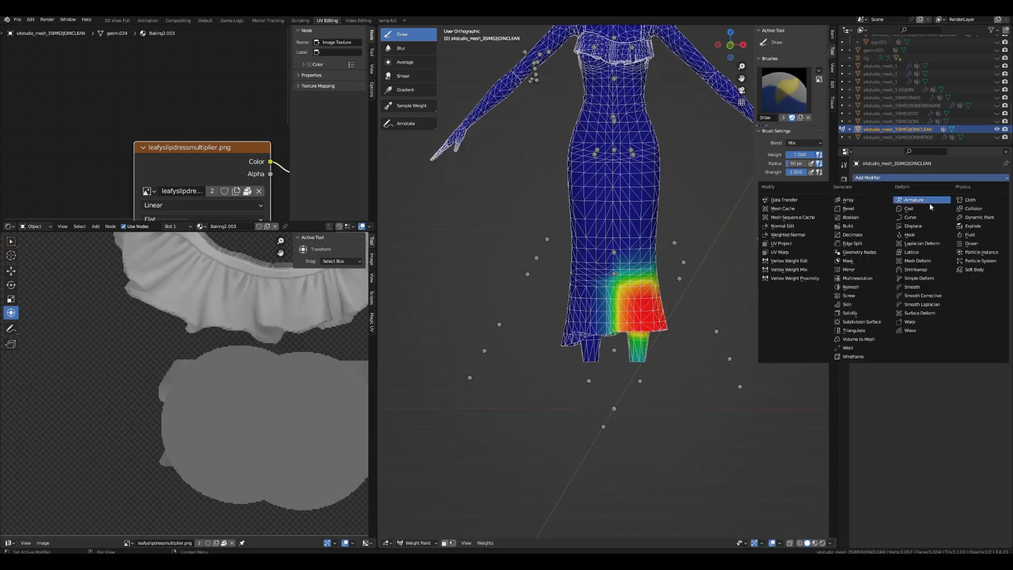
left_click(920, 201)
left_click(954, 202)
left_click(949, 213)
- Check the auRig deformation of the cleaned mesh from below and clear the Armature modifier's object field
middle_click_drag(680, 263, 559, 218)
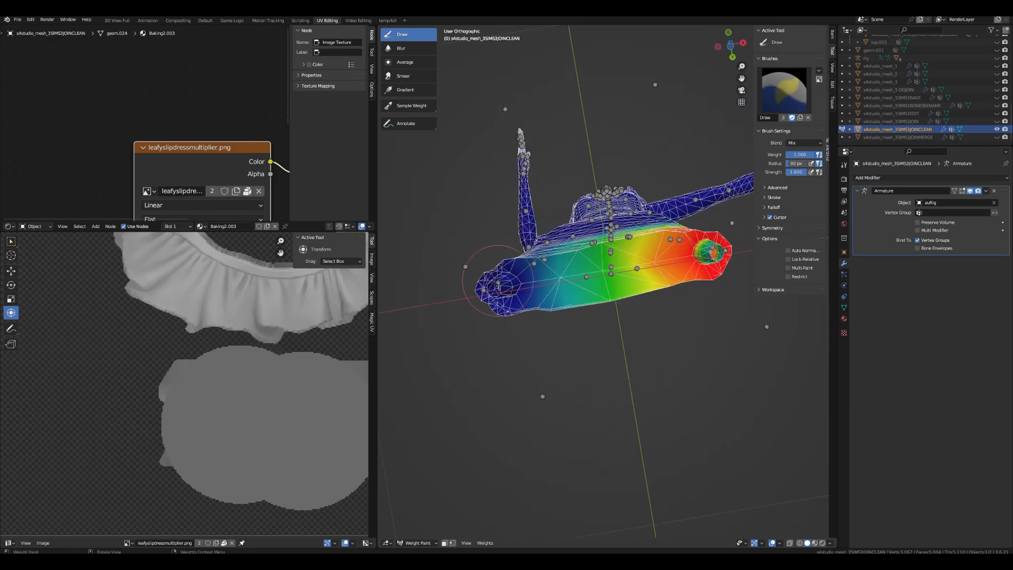
middle_click_drag(714, 267, 530, 283)
scroll(530, 284, "up", 1)
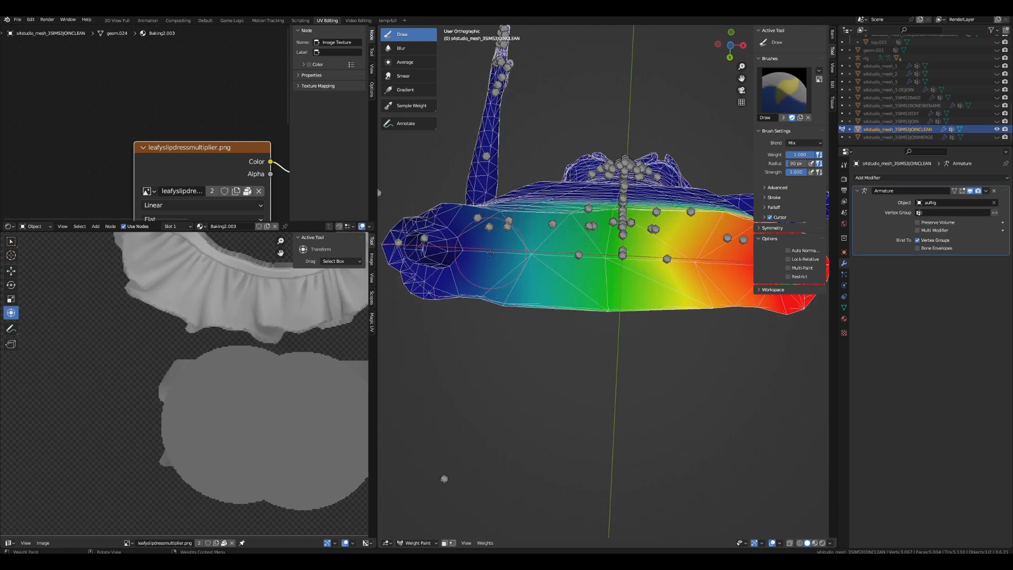
scroll(703, 263, "down", 3)
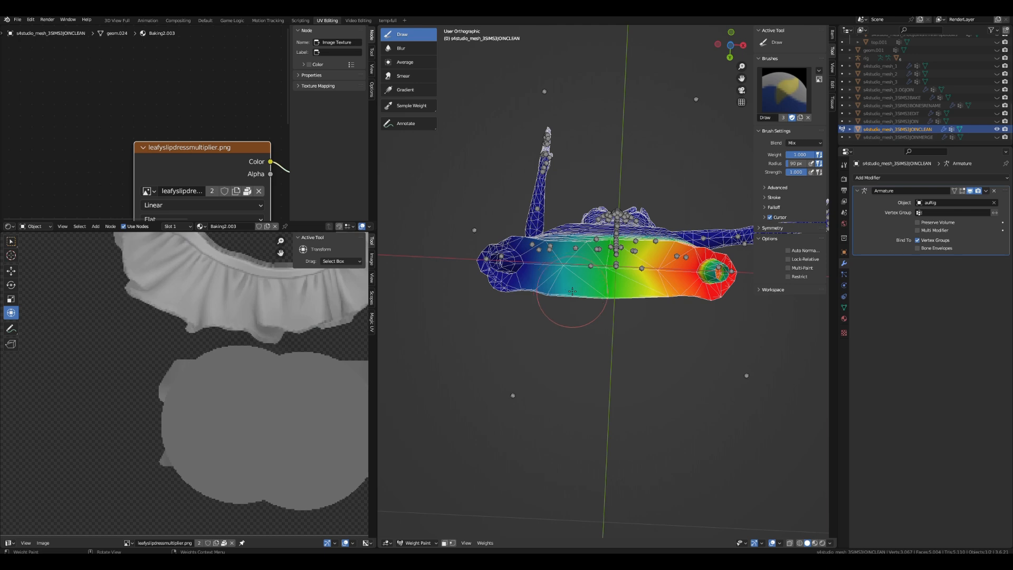
left_click(995, 202)
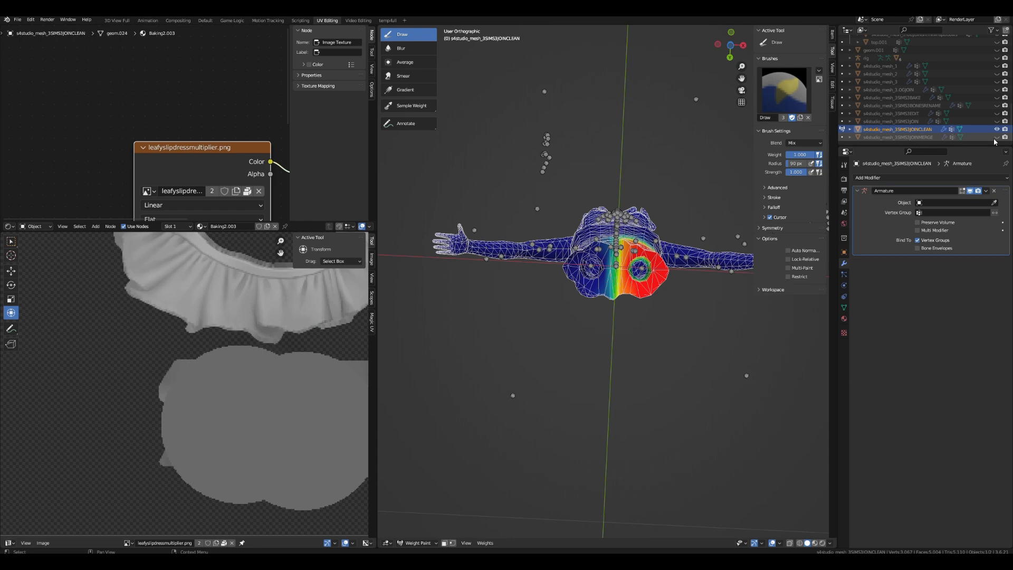
- Open the scene properties with the Sims 3 GEOM Tools and examine the cleaned mesh's calf weights in front orthographic view
scroll(658, 285, "up", 6)
mouse_move(658, 286)
middle_mouse_down()
mouse_move(578, 311)
mouse_move(577, 337)
mouse_move(681, 401)
middle_mouse_up()
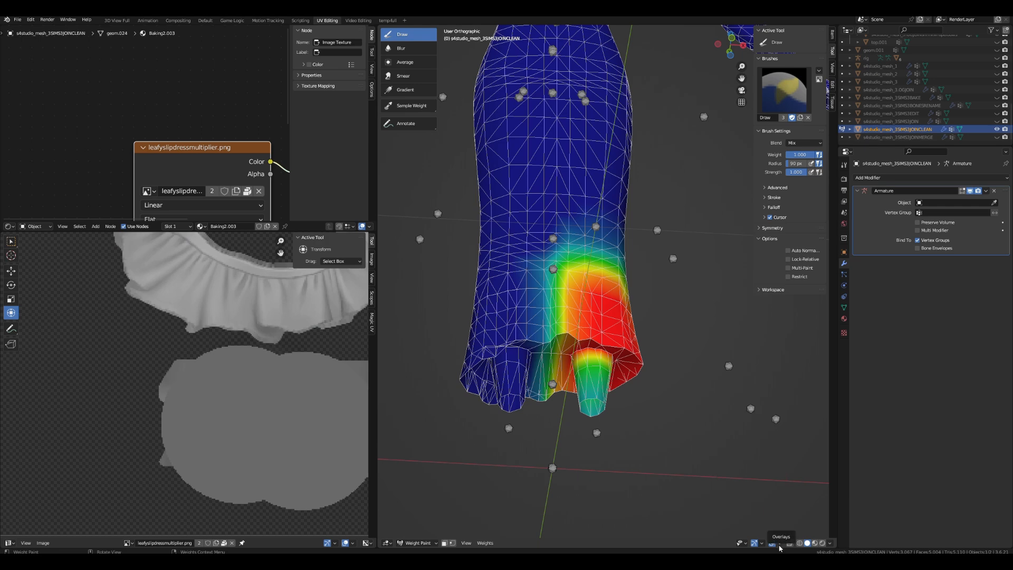
scroll(655, 361, "down", 6)
mouse_move(655, 362)
middle_mouse_down()
mouse_move(695, 325)
mouse_move(699, 340)
middle_mouse_up()
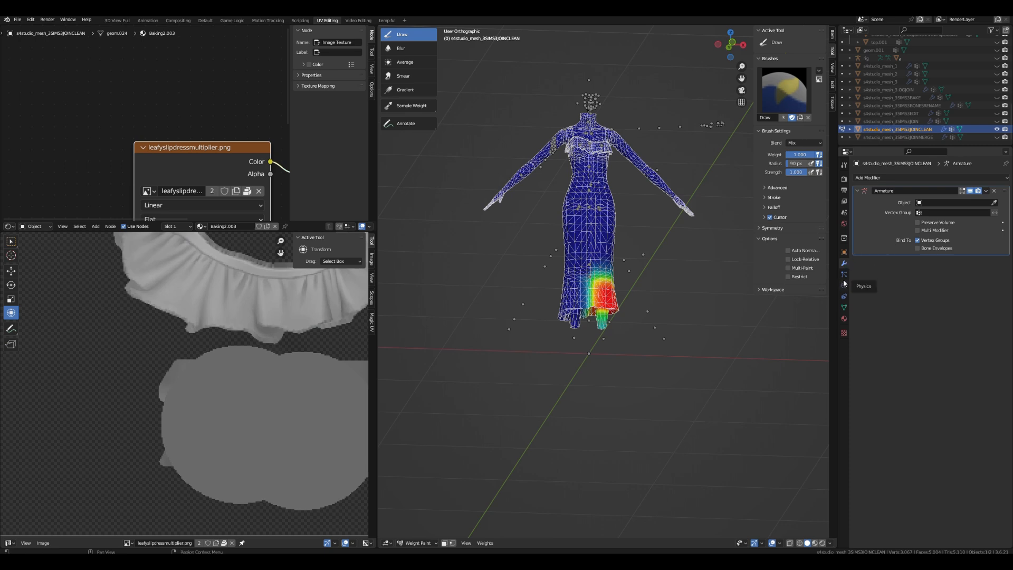
left_click(844, 212)
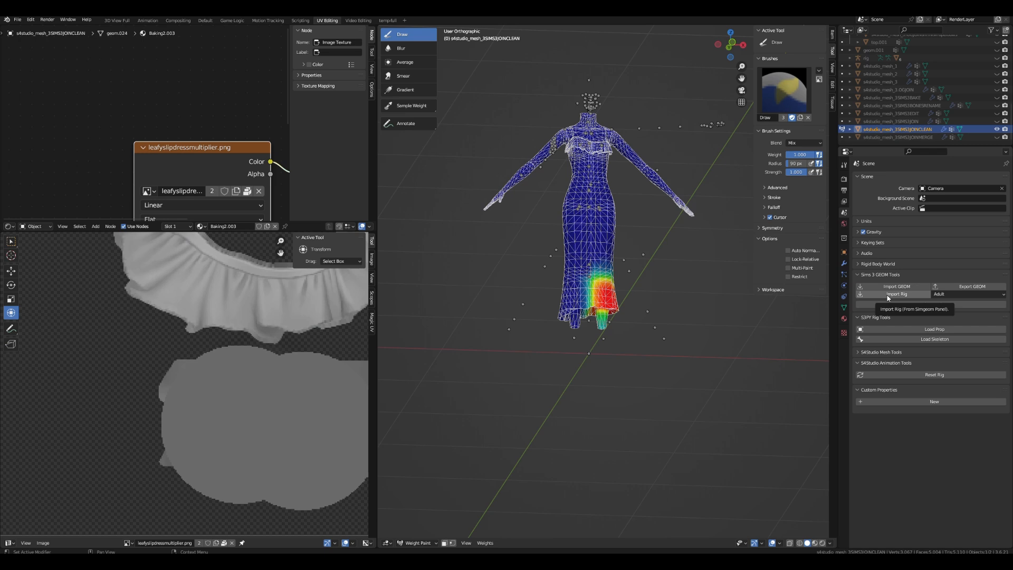
middle_click_drag(656, 305, 630, 281)
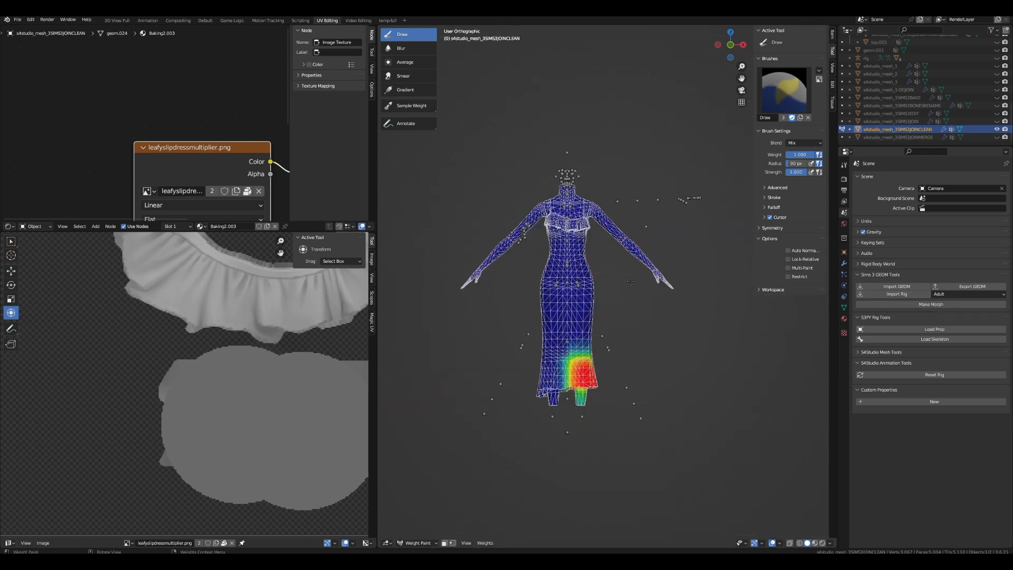
key("KP_1")
scroll(629, 274, "up", 3)
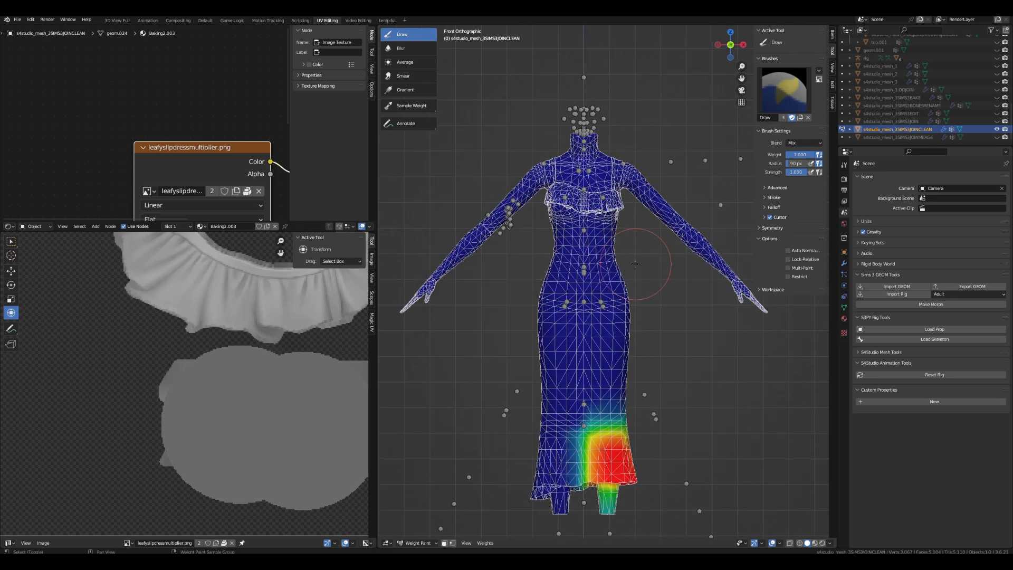
scroll(628, 265, "down", 2)
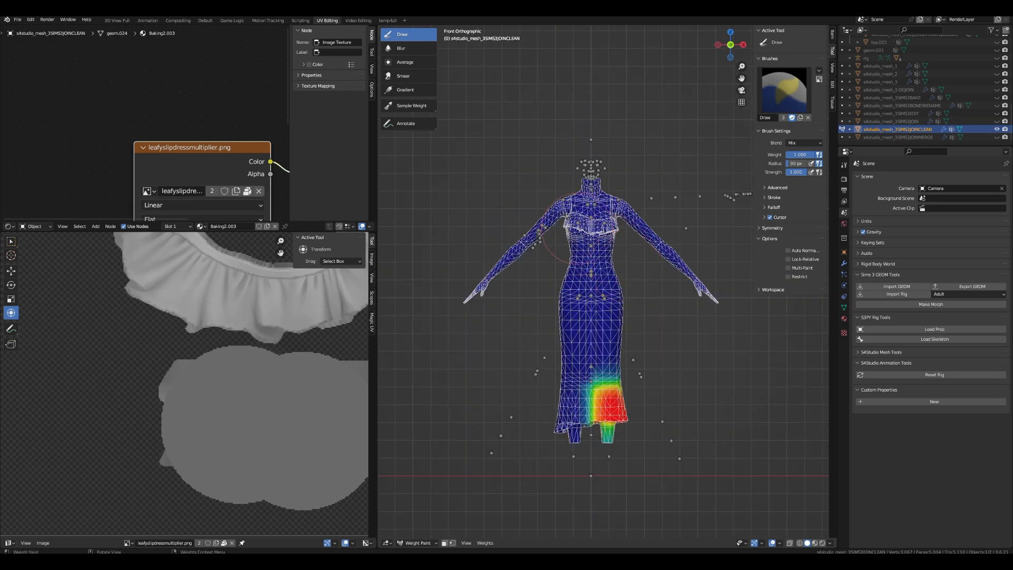
scroll(711, 294, "up", 1)
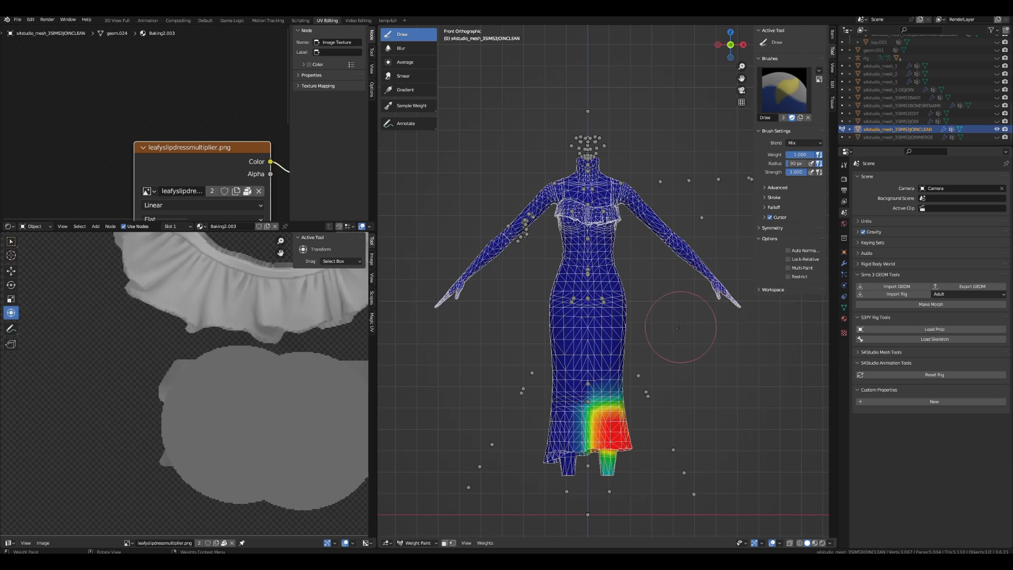
scroll(674, 372, "up", 2)
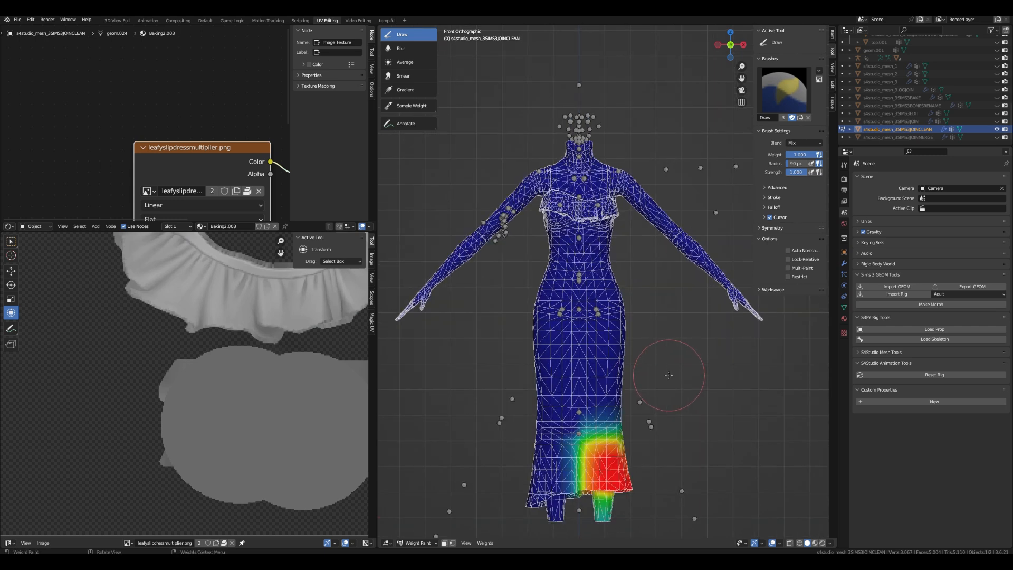
scroll(669, 375, "down", 2)
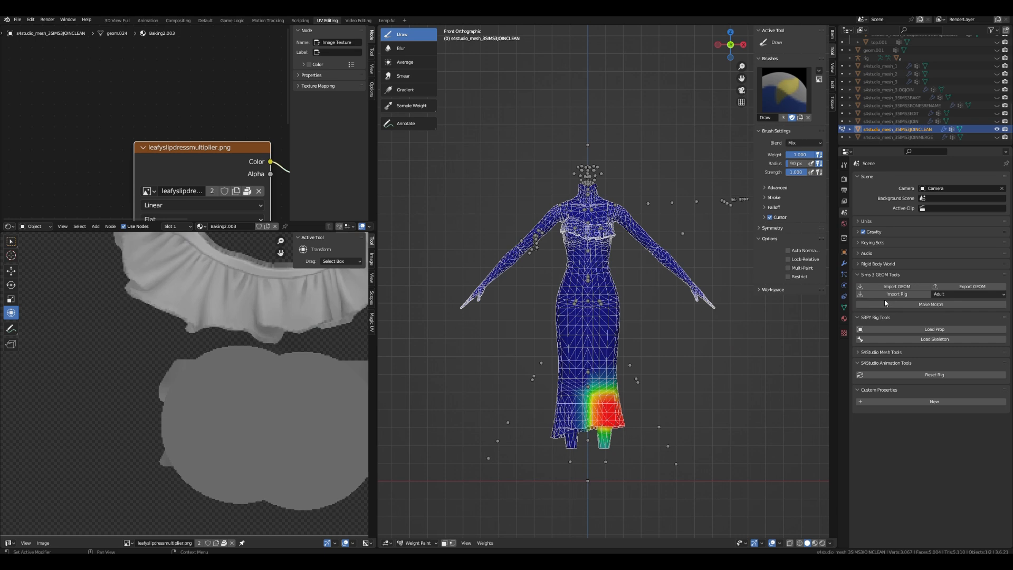
scroll(736, 350, "up", 2)
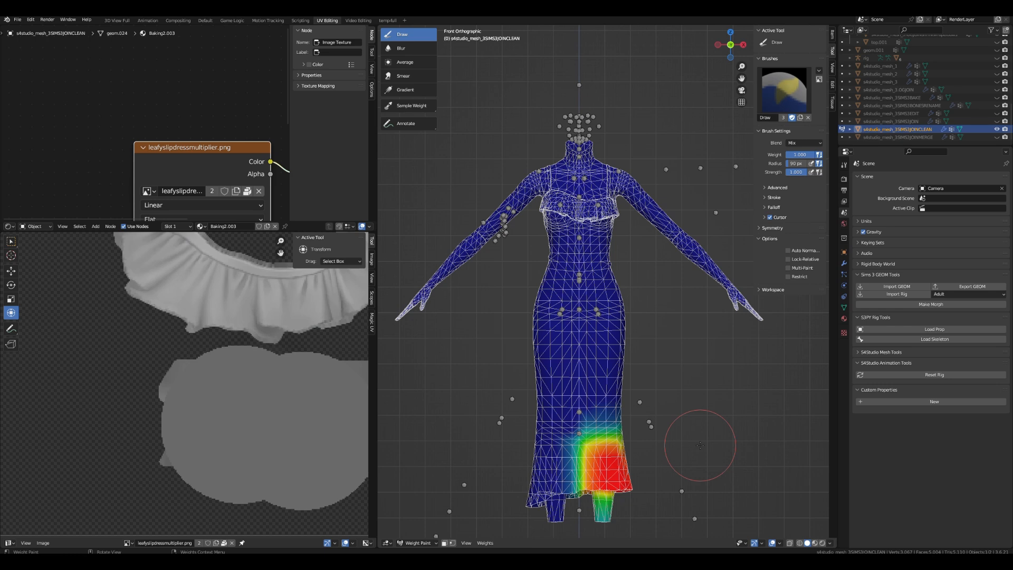
middle_click_drag(700, 445, 735, 388)
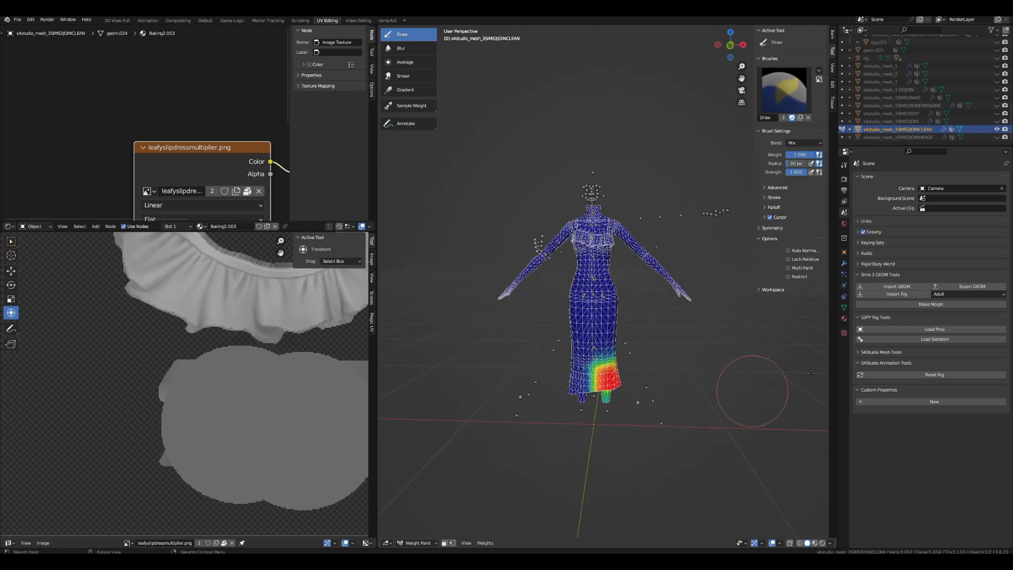
left_click(896, 294)
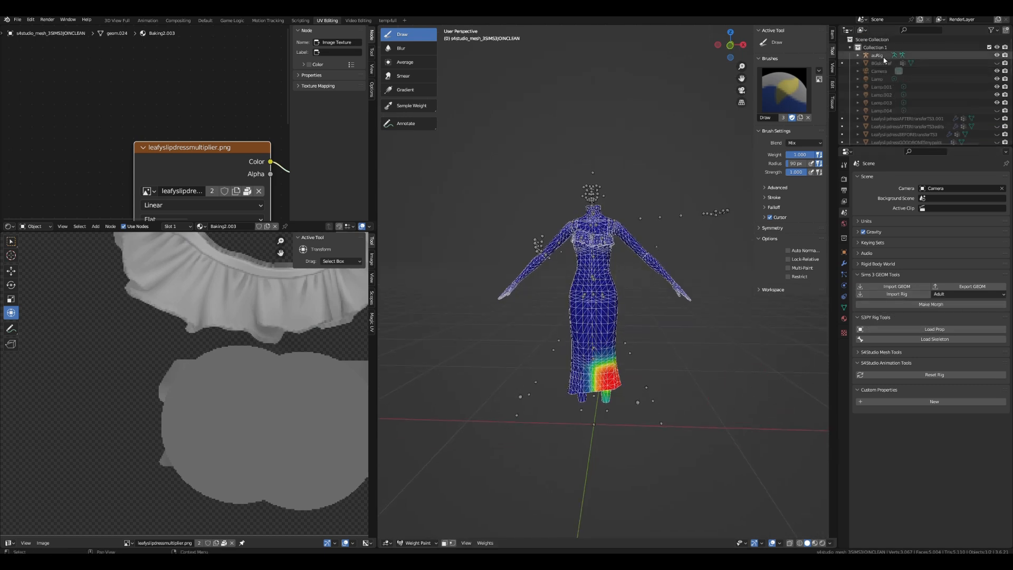
- Make auRig the active object and put it into Pose Mode
scroll(597, 332, "up", 2)
left_click(416, 542)
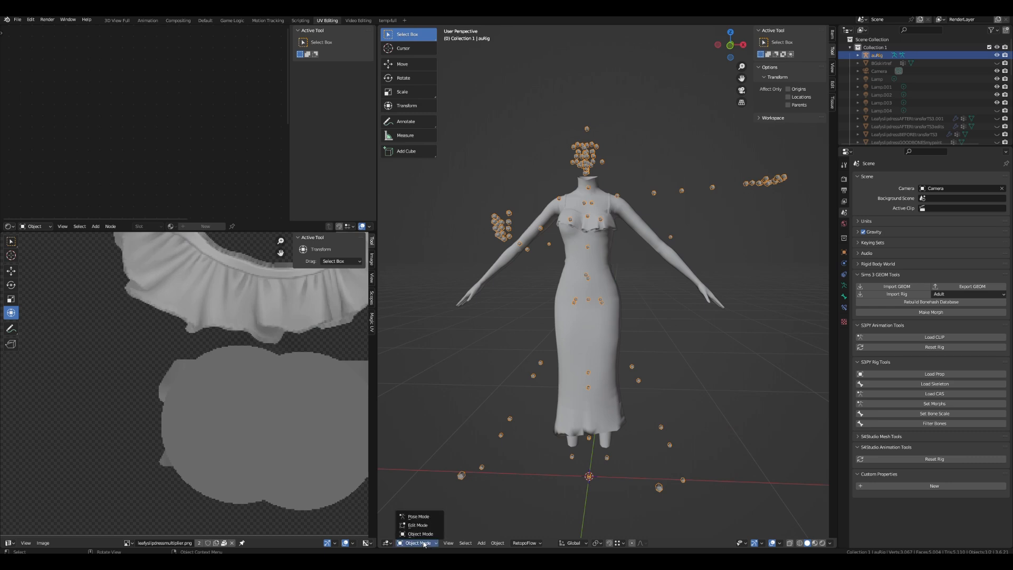
left_click(417, 520)
scroll(580, 428, "down", 5)
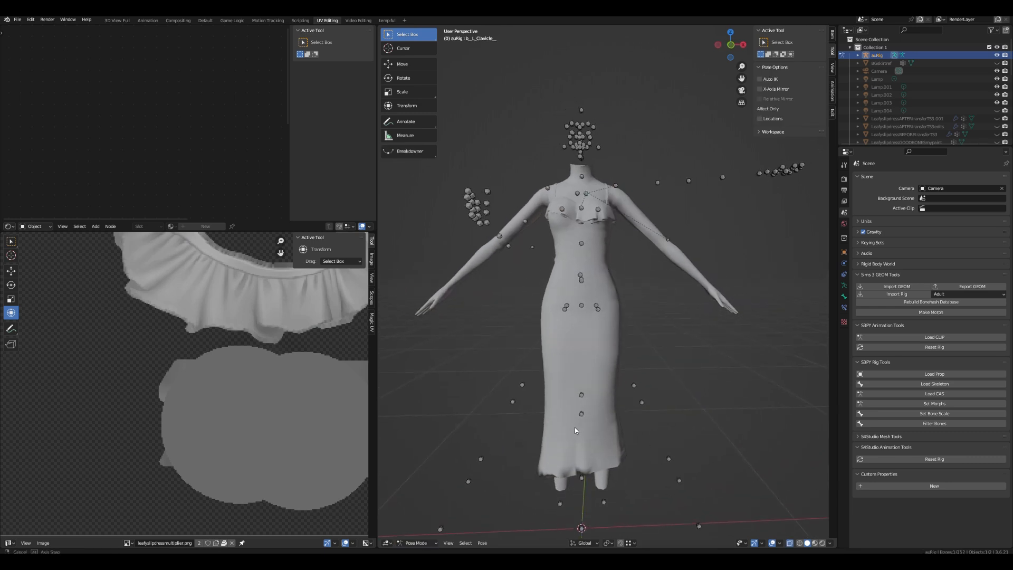
left_click(416, 542)
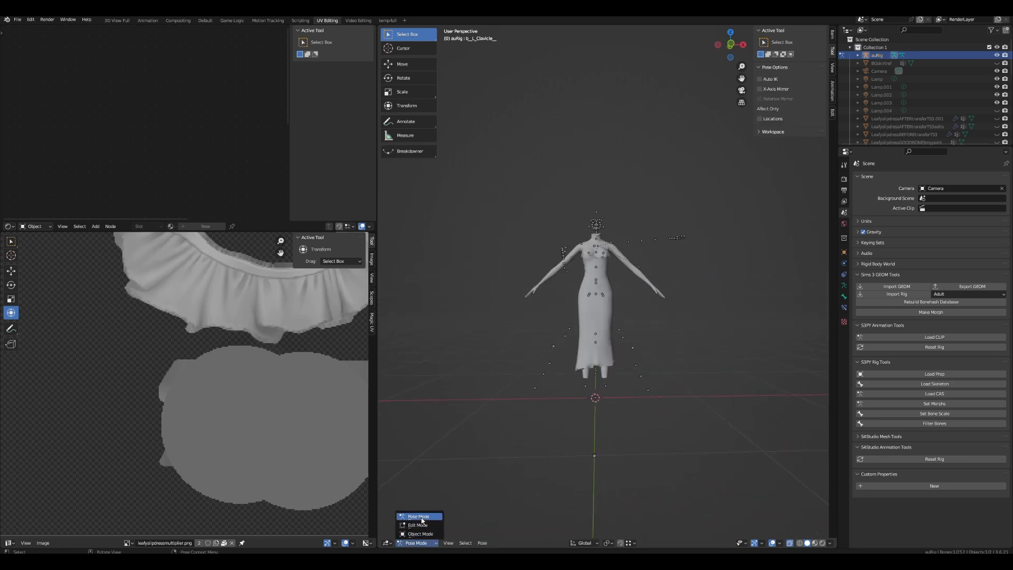
- Return to the JOINCLEAN mesh in Weight Paint mode with auRig's bones still displayed
scroll(926, 118, "down", 5)
scroll(914, 119, "down", 6)
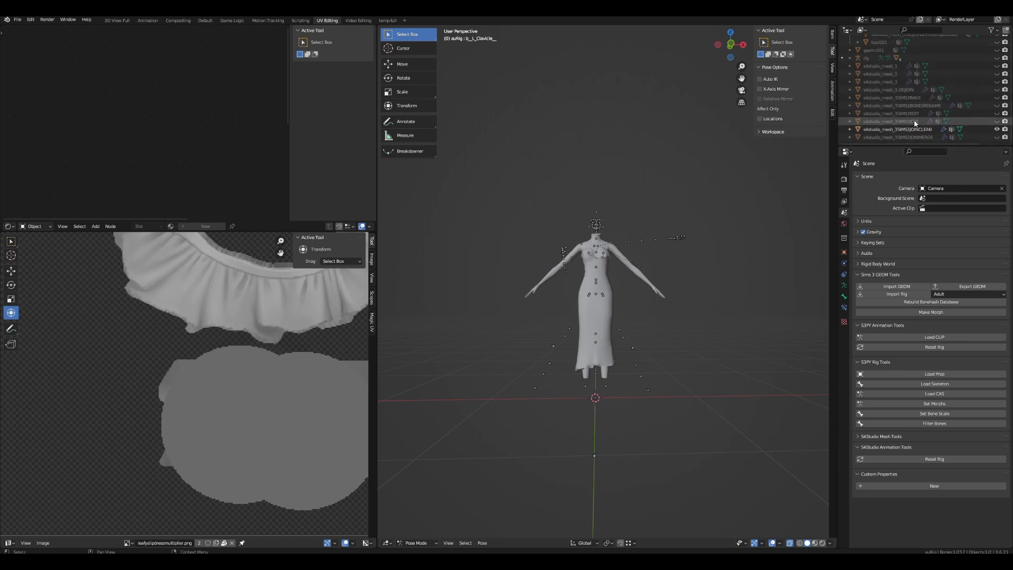
left_click(912, 128)
scroll(660, 388, "up", 2)
middle_click_drag(661, 374, 648, 369)
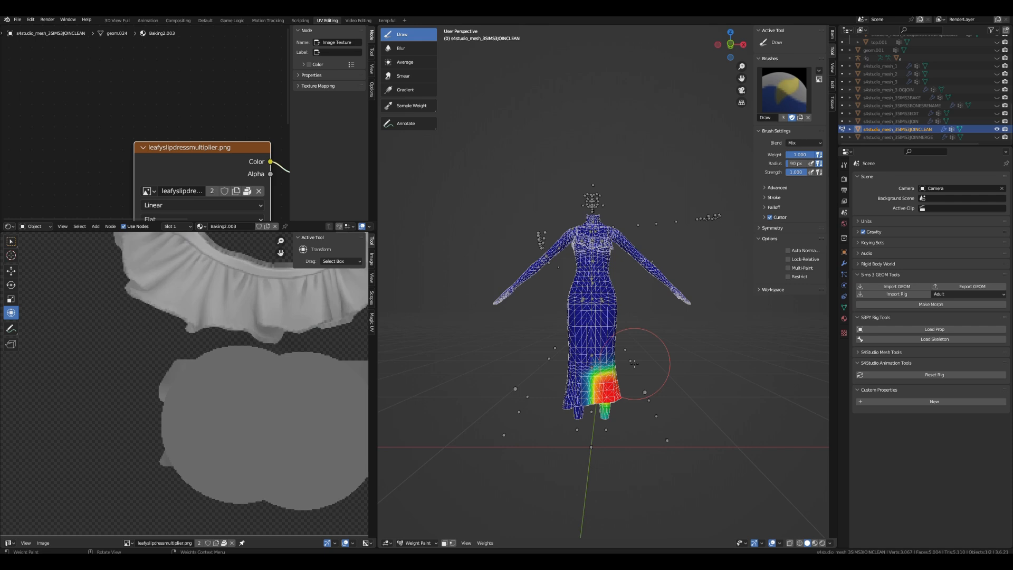
- Open the viewport overlay settings for the JOINCLEAN mesh in Weight Paint mode
scroll(634, 363, "up", 3)
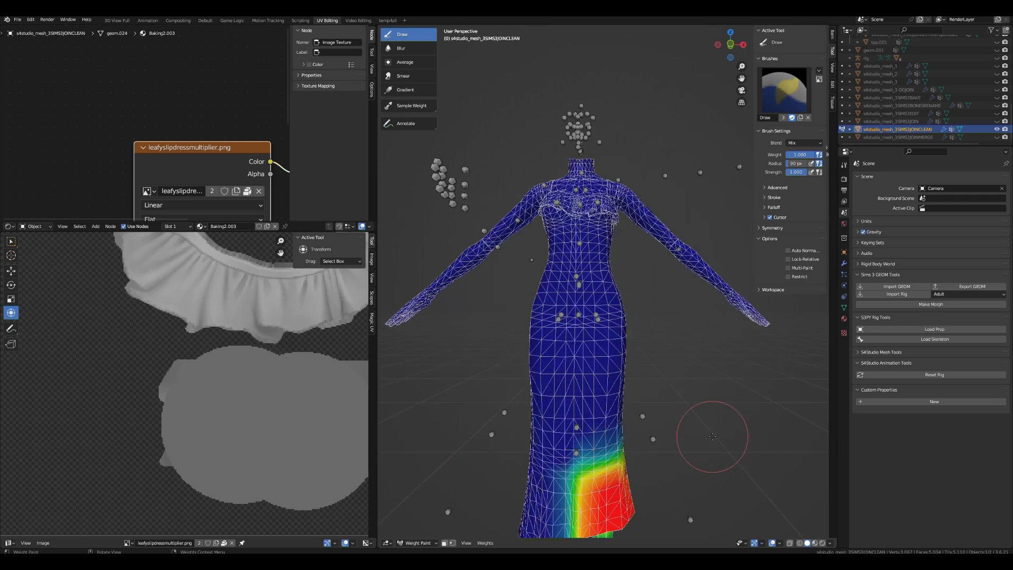
left_click(780, 544)
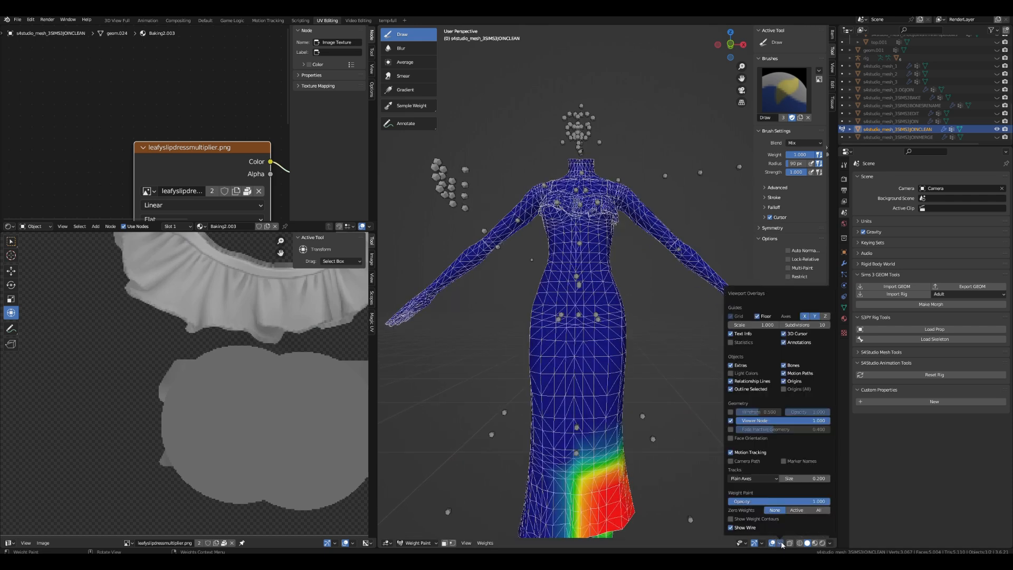
- Replace the weight paint wire overlay with the geometry wireframe overlay and inspect the dress mesh
left_click(731, 412)
left_click(731, 527)
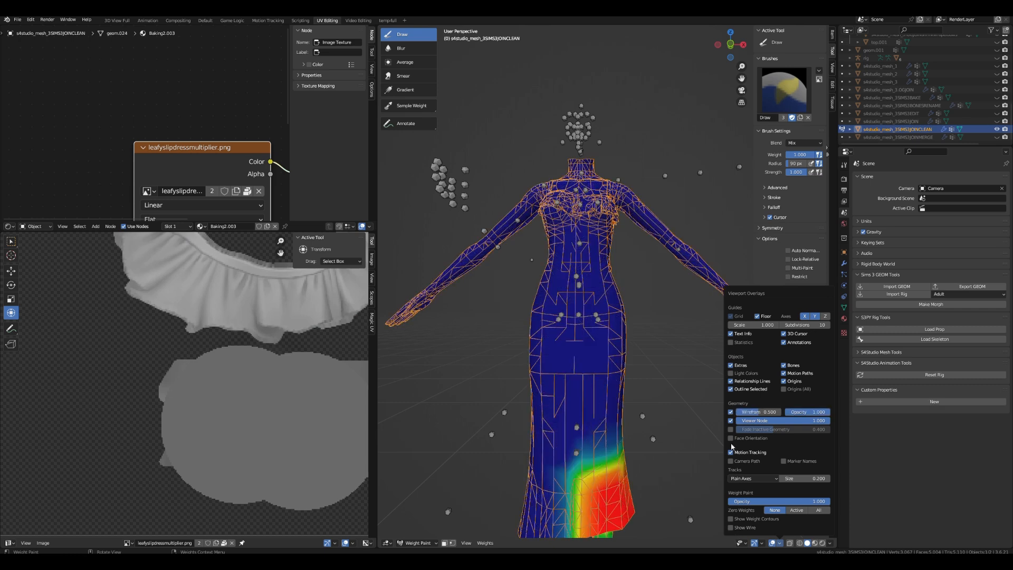
scroll(670, 336, "down", 4)
middle_click_drag(670, 336, 566, 211)
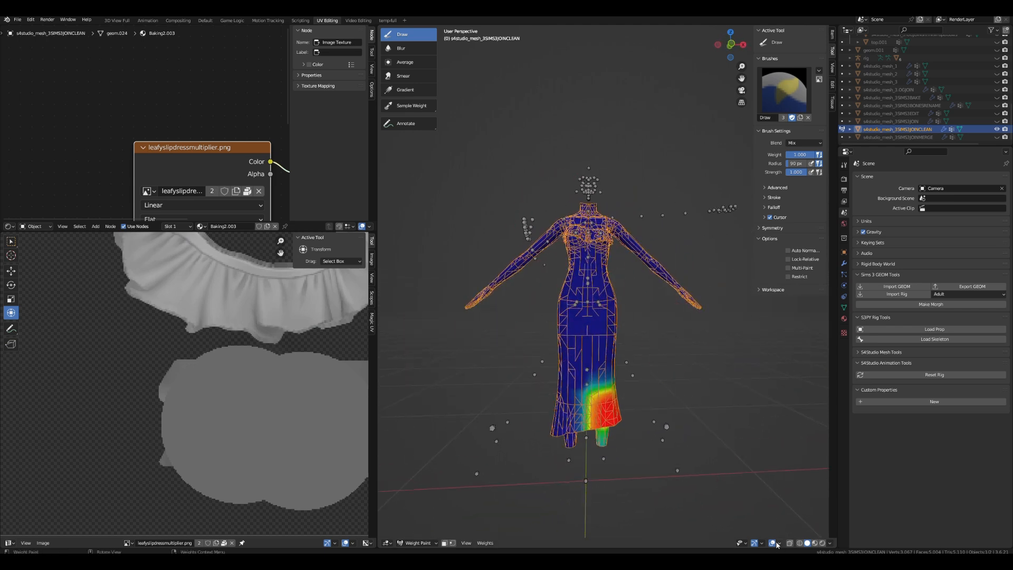
mouse_move(723, 389)
middle_mouse_down()
mouse_move(616, 402)
mouse_move(717, 400)
middle_mouse_up()
scroll(694, 340, "up", 6)
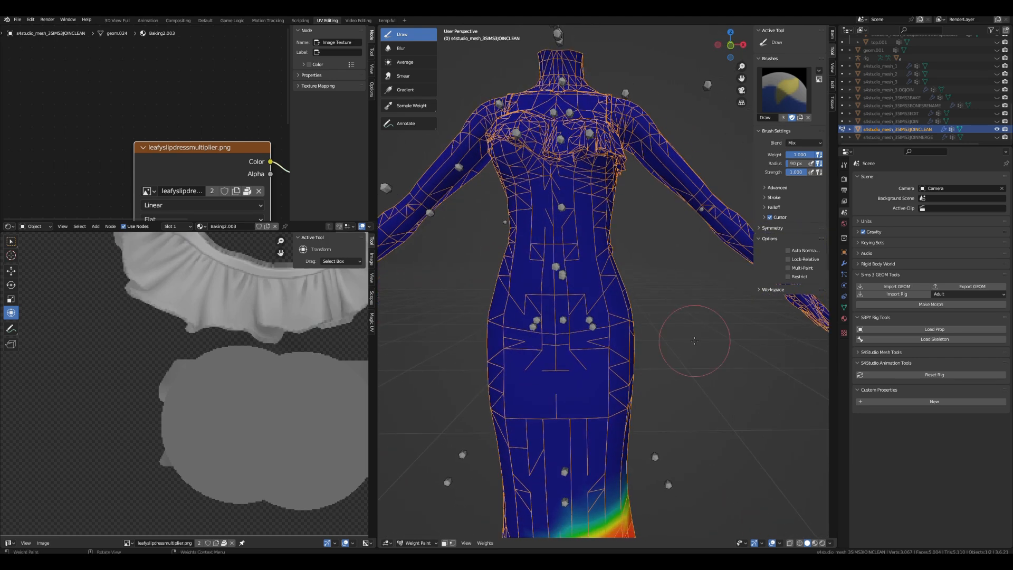
scroll(694, 341, "down", 3)
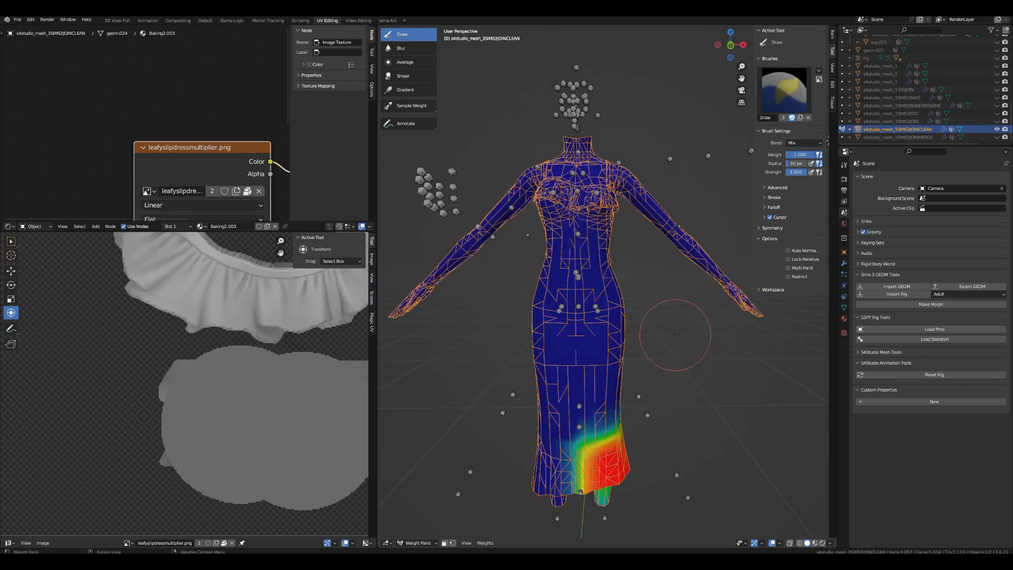
middle_click_drag(672, 334, 595, 224)
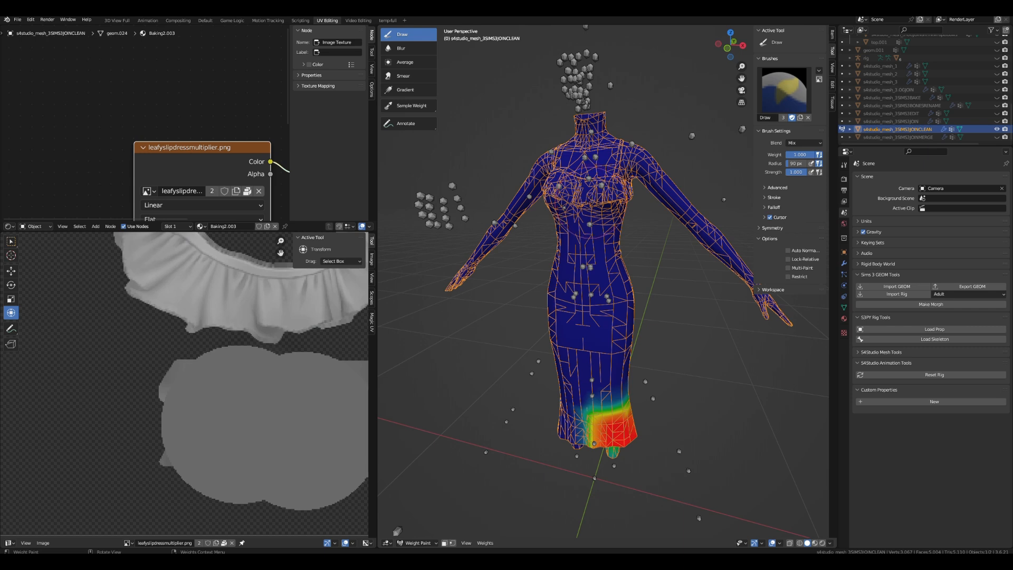
scroll(591, 203, "down", 2)
middle_click_drag(591, 203, 622, 310)
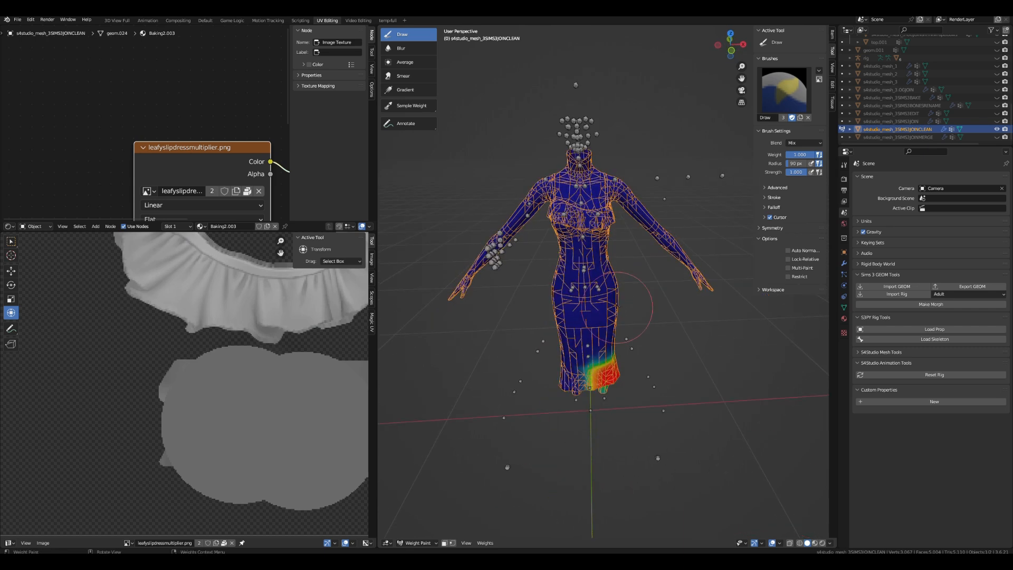
- Show the weight paint wire overlay again and turn off the geometry wireframe overlay
left_click(782, 543)
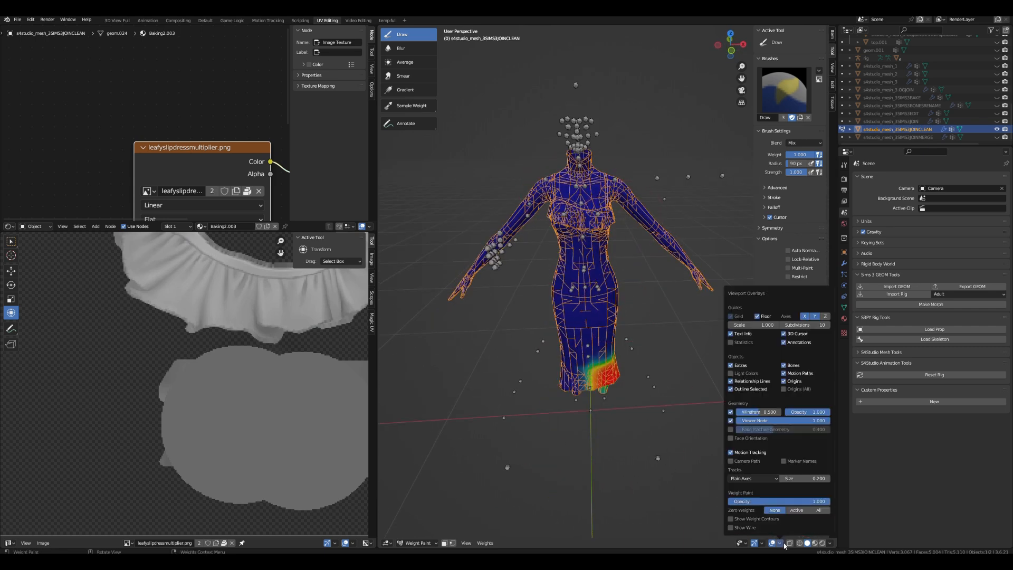
left_click(732, 527)
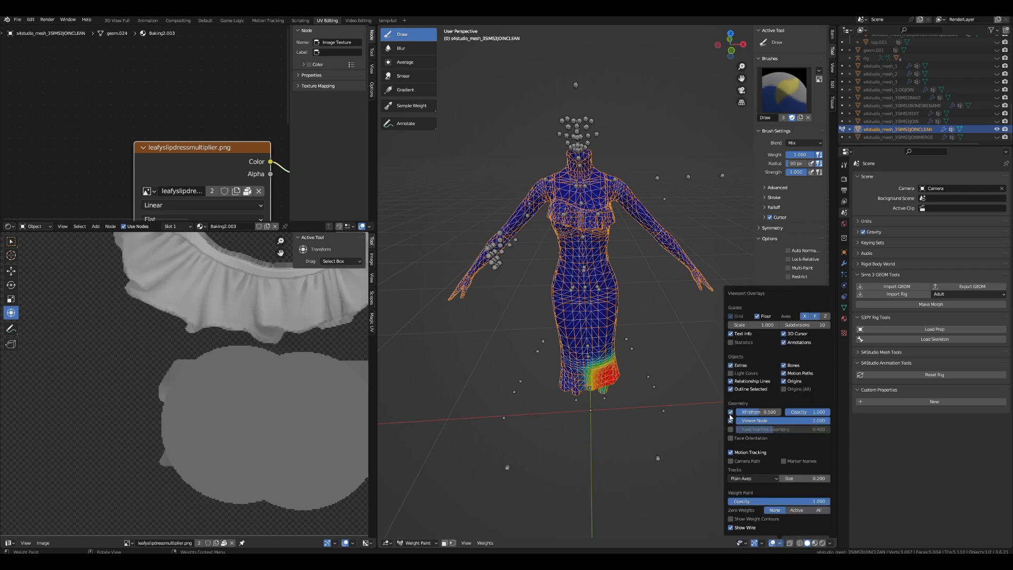
left_click(729, 413)
- Examine the mesh wire and weight gradient around the dress hem from underneath in orthographic projection
scroll(615, 476, "up", 2)
middle_click_drag(615, 477, 586, 316)
scroll(586, 317, "down", 4)
middle_click_drag(615, 361, 636, 384)
mouse_move(698, 395)
middle_mouse_down()
mouse_move(733, 391)
mouse_move(730, 409)
mouse_move(672, 317)
mouse_move(671, 337)
mouse_move(679, 317)
middle_mouse_up()
scroll(671, 295, "up", 3)
scroll(679, 317, "up", 1)
scroll(633, 352, "down", 1)
key("KP_5")
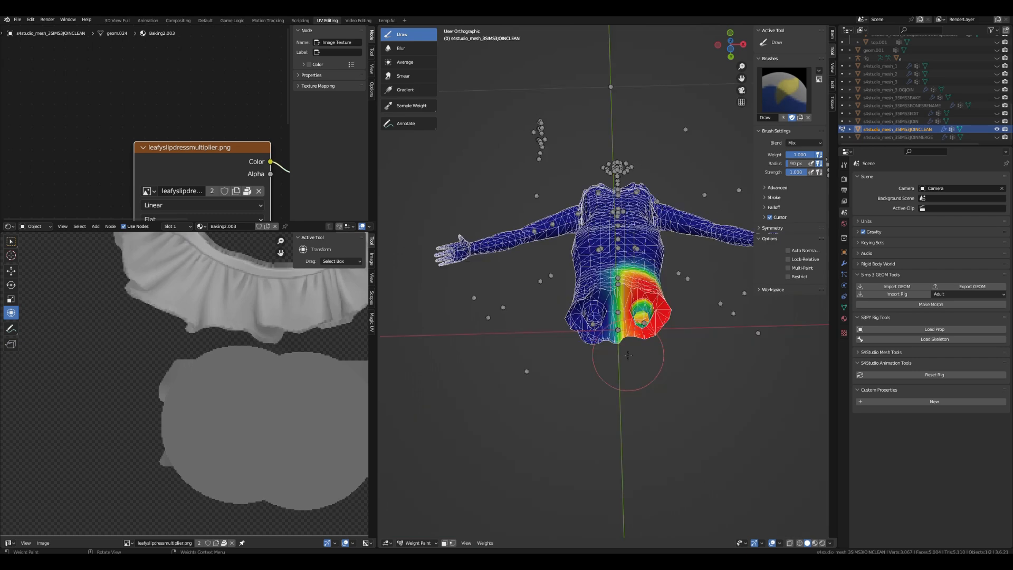
scroll(627, 355, "up", 10)
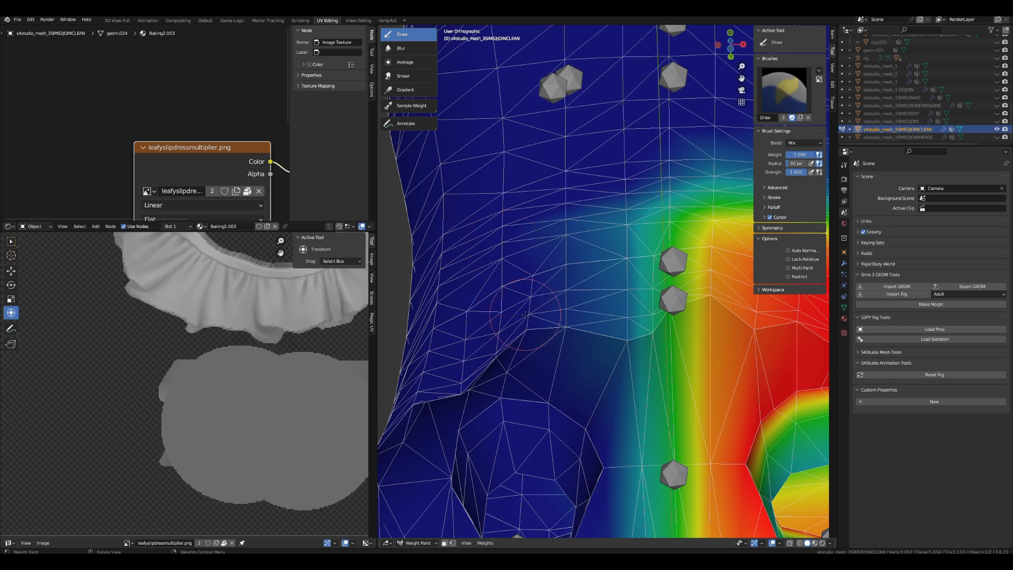
- Hide the weight paint wire overlay and show the weight contours
left_click(780, 544)
left_click(731, 527)
left_click(730, 518)
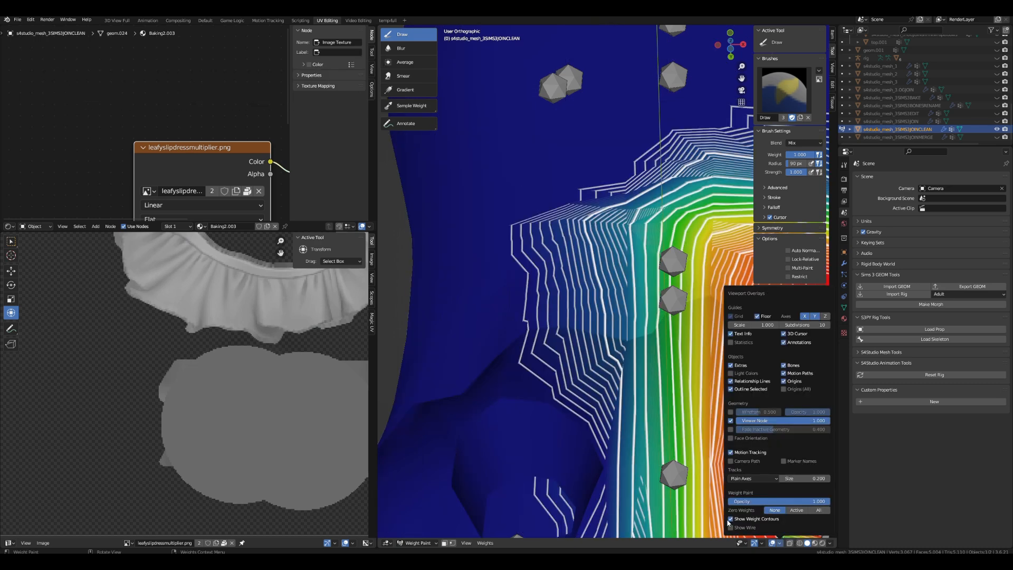
- Show the wire together with the weight contours for comparison, and hide the wire again
scroll(633, 449, "down", 1)
left_click(780, 544)
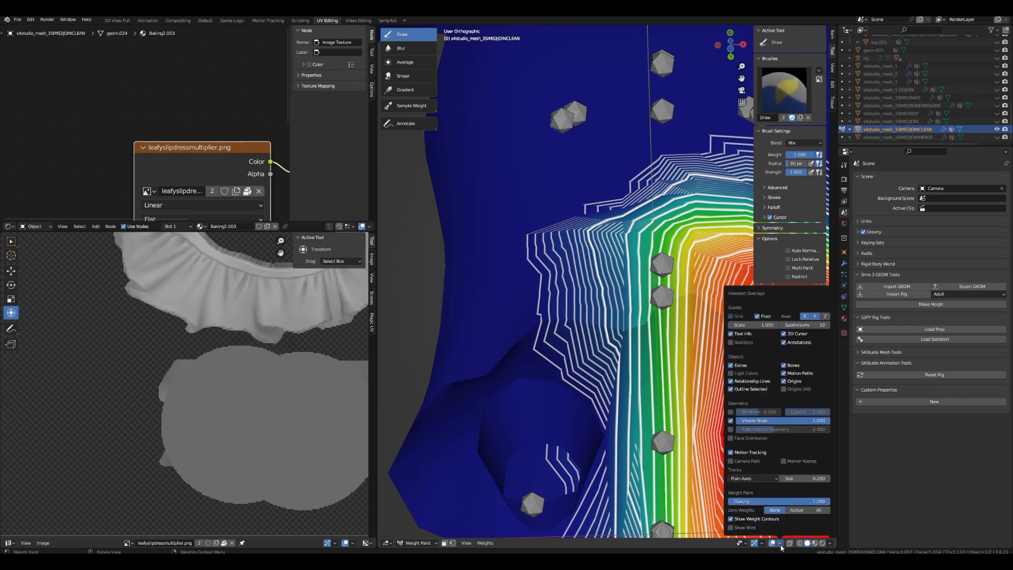
left_click(731, 527)
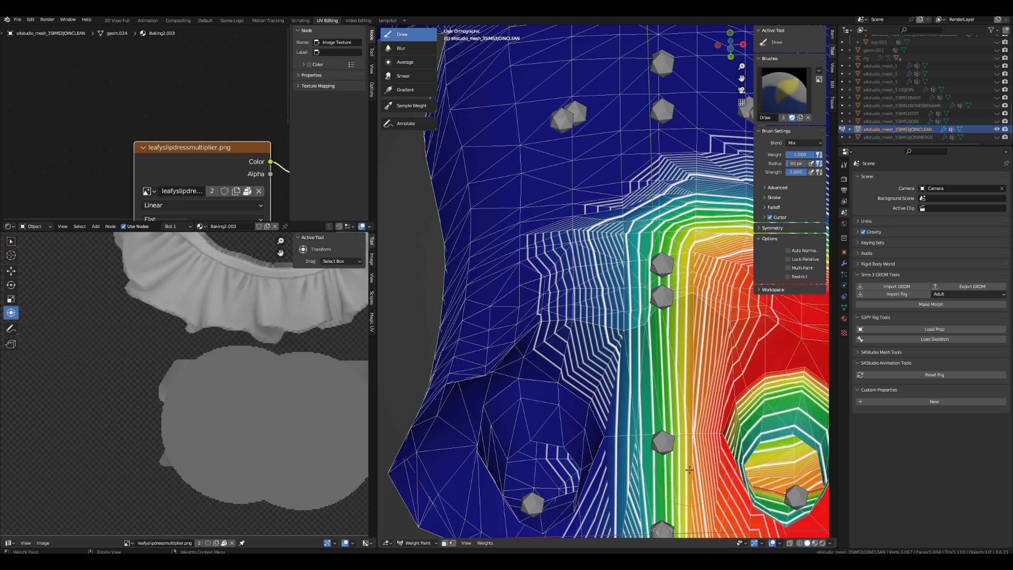
left_click(780, 543)
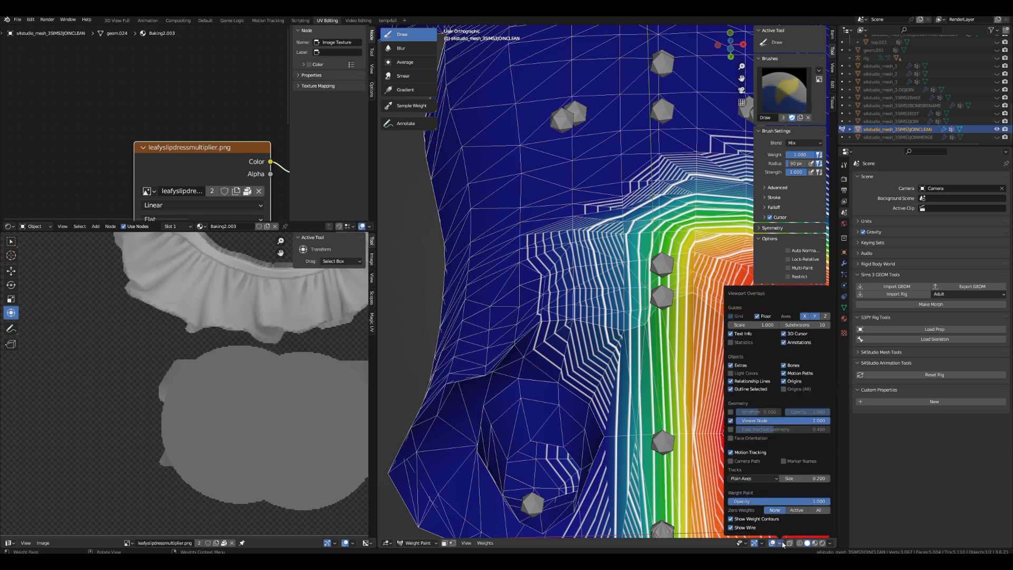
left_click(731, 529)
- Examine the weight contours around the hem and the centre bones of the dress
middle_click_drag(674, 359, 604, 327, "shift")
scroll(603, 328, "up", 3)
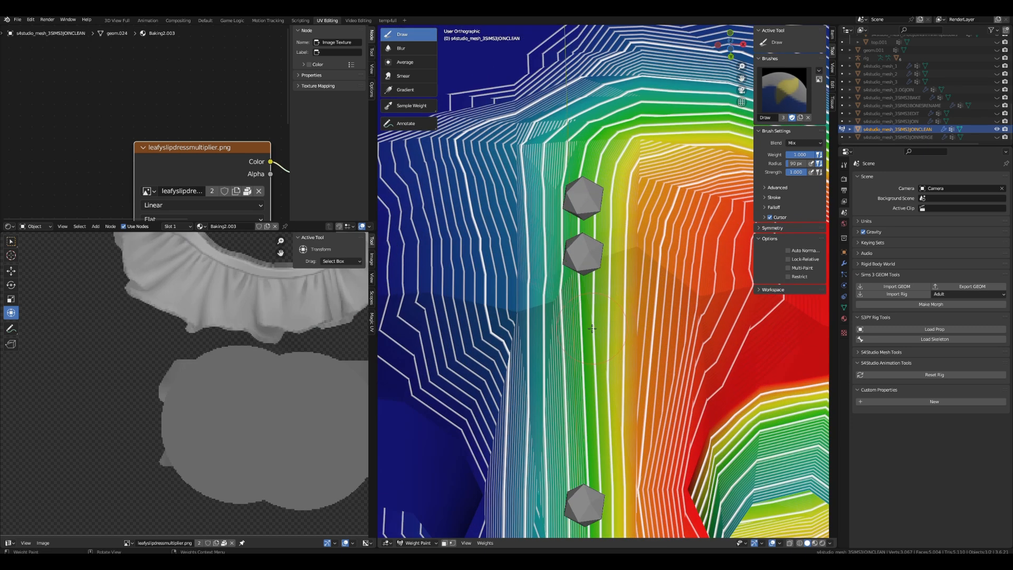
scroll(616, 350, "down", 2)
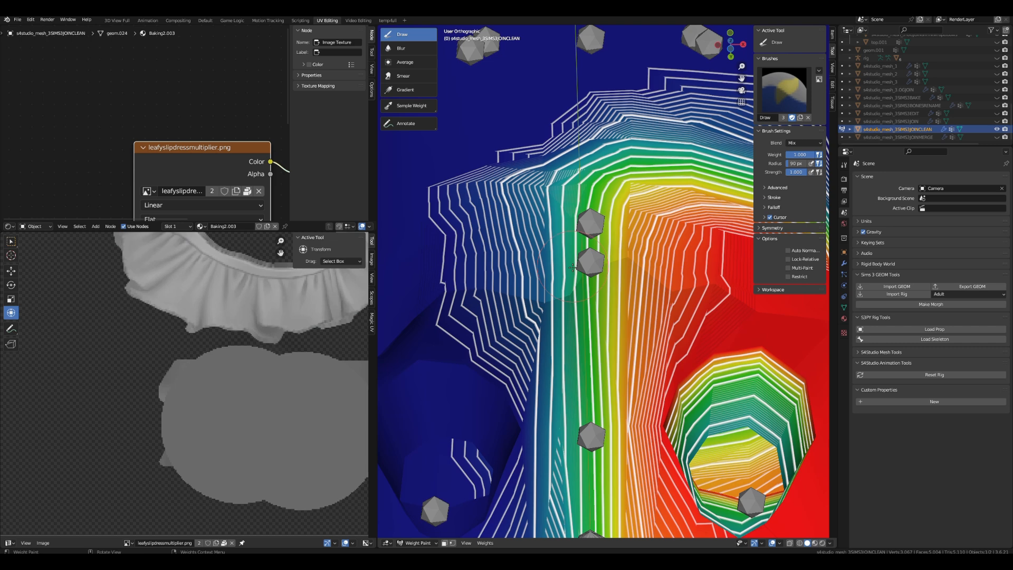
scroll(618, 316, "up", 1)
scroll(617, 319, "down", 1)
middle_click_drag(607, 332, 648, 341, "shift")
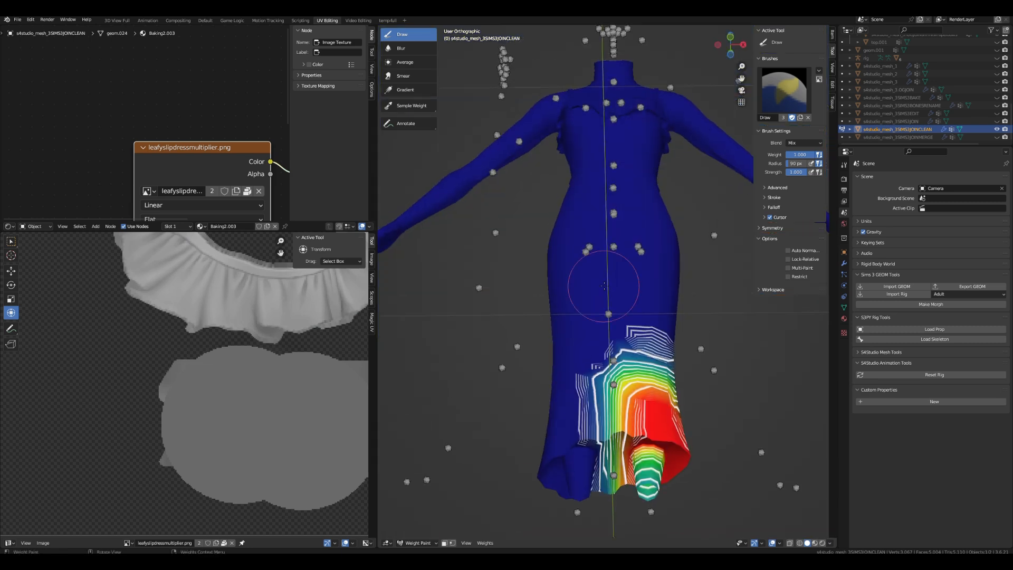
- Unlock the b__L_Calf__ vertex group and paint a dab of 0.053 weight on the dress's hip
left_click_drag(803, 156, 782, 156)
scroll(603, 235, "down", 1)
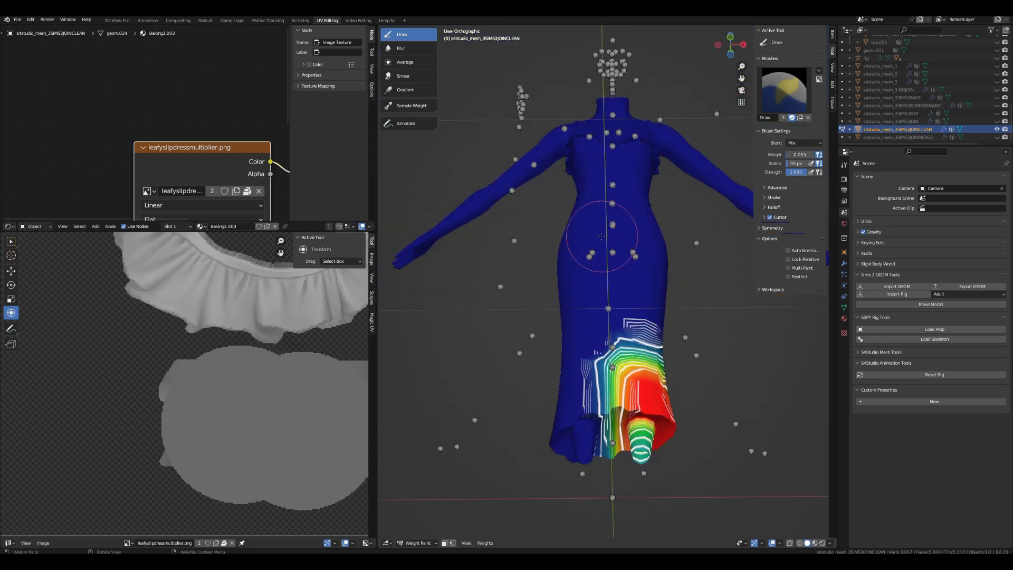
left_click(579, 253)
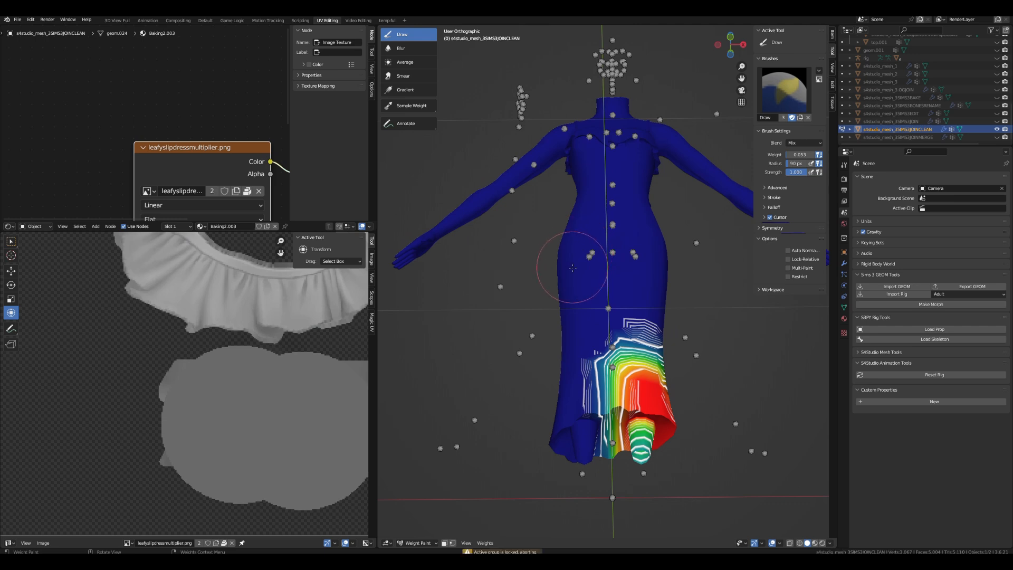
left_click(844, 307)
left_click(982, 252)
left_click(576, 261)
mouse_move(577, 266)
middle_mouse_down()
mouse_move(654, 324)
mouse_move(637, 328)
mouse_move(644, 372)
middle_mouse_up()
scroll(639, 305, "up", 4)
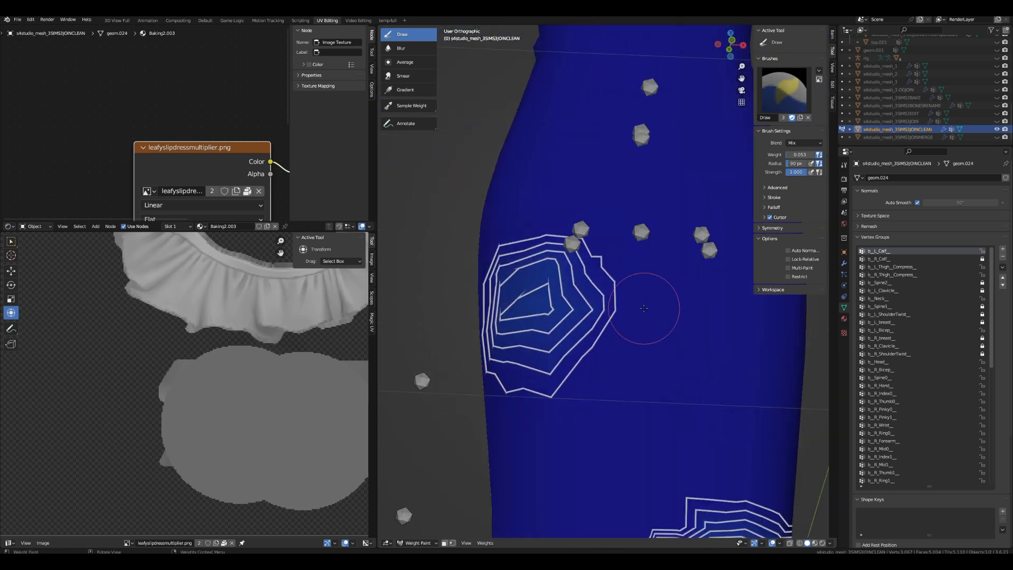
- Hide the weight contours and repaint the hip patch with a brush weight of 0.013
left_click(779, 542)
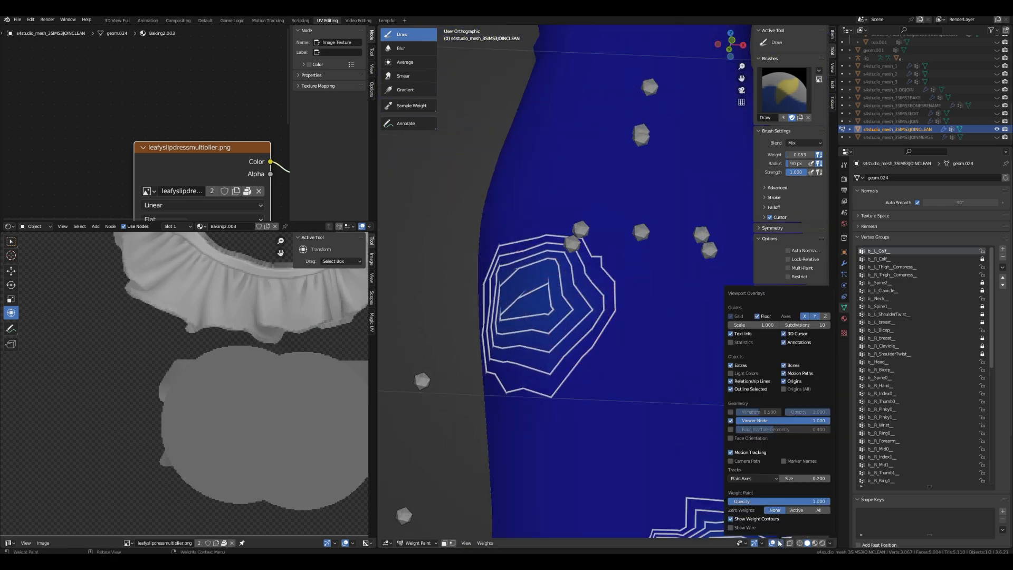
left_click(730, 519)
scroll(640, 430, "down", 2)
mouse_move(639, 429)
middle_mouse_down()
mouse_move(586, 327)
mouse_move(754, 343)
middle_mouse_up()
scroll(626, 402, "down", 3)
scroll(576, 325, "up", 1)
scroll(576, 325, "up", 1)
left_click_drag(798, 155, 786, 157)
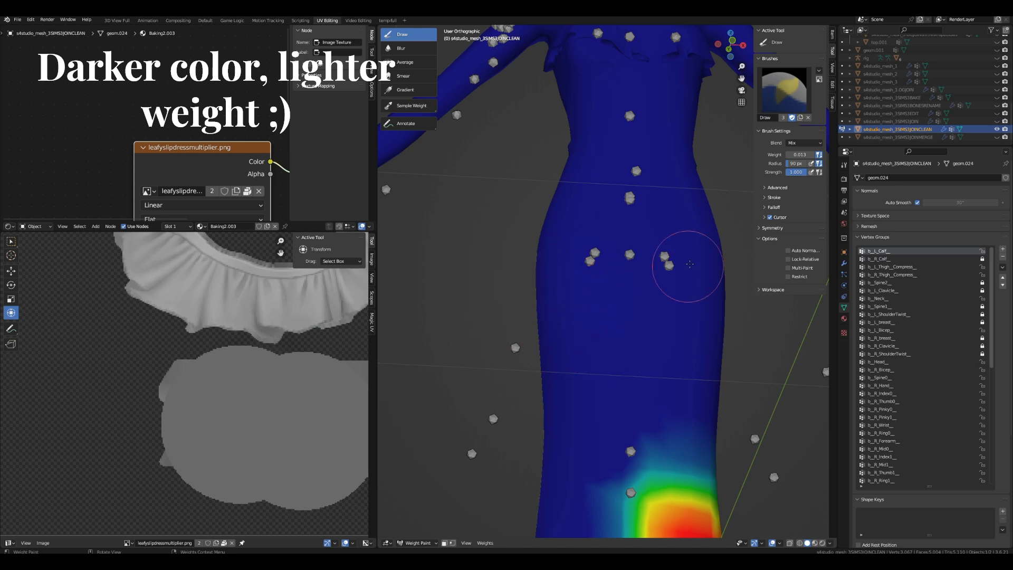
- Show the weight contours again and check the faint painted patch on the hip
scroll(678, 296, "down", 3)
mouse_move(678, 296)
middle_mouse_down()
mouse_move(645, 313)
mouse_move(709, 309)
mouse_move(658, 295)
middle_mouse_up()
left_click(779, 543)
left_click(740, 521)
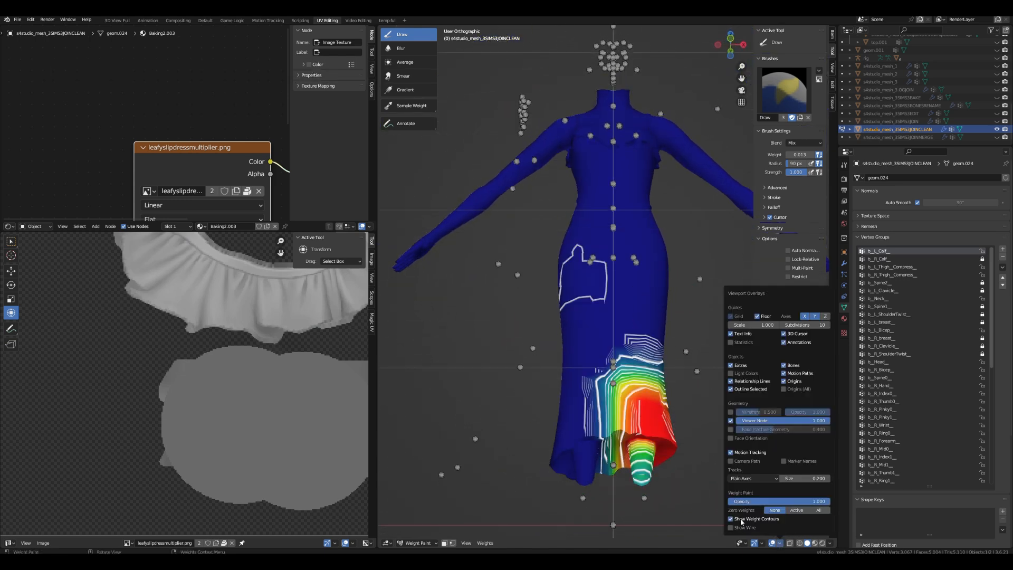
scroll(625, 349, "up", 6)
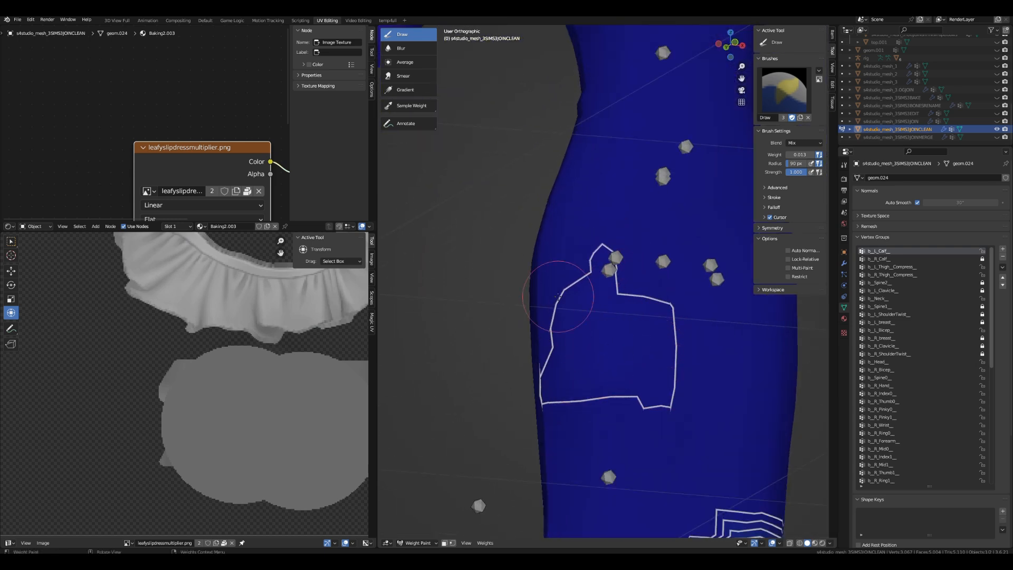
- Examine the contour spacing and colour transition beside the centre bones near the hem
scroll(558, 297, "down", 4)
middle_click_drag(582, 318, 620, 296)
scroll(639, 290, "up", 6)
scroll(638, 290, "up", 4)
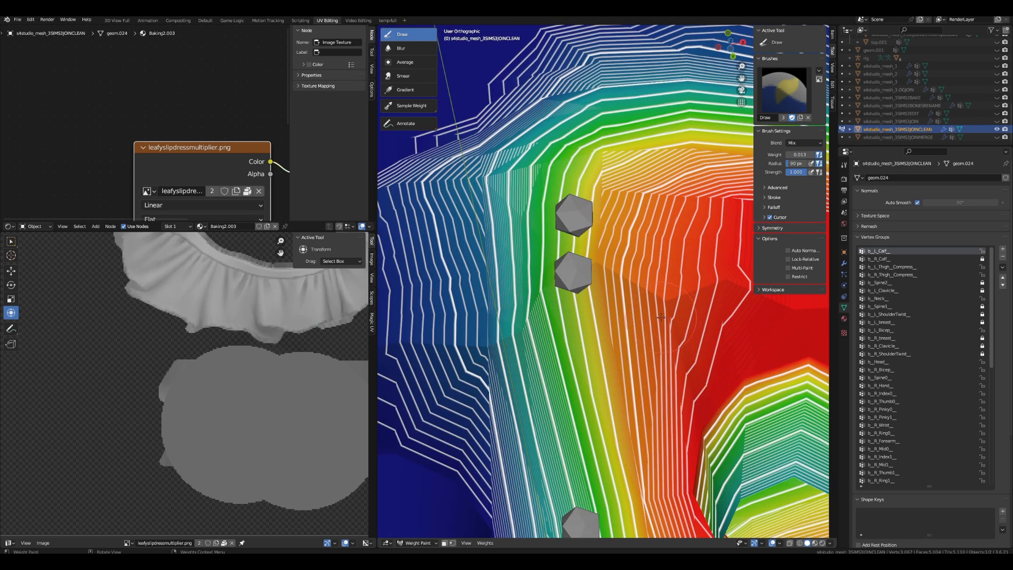
scroll(628, 258, "up", 3)
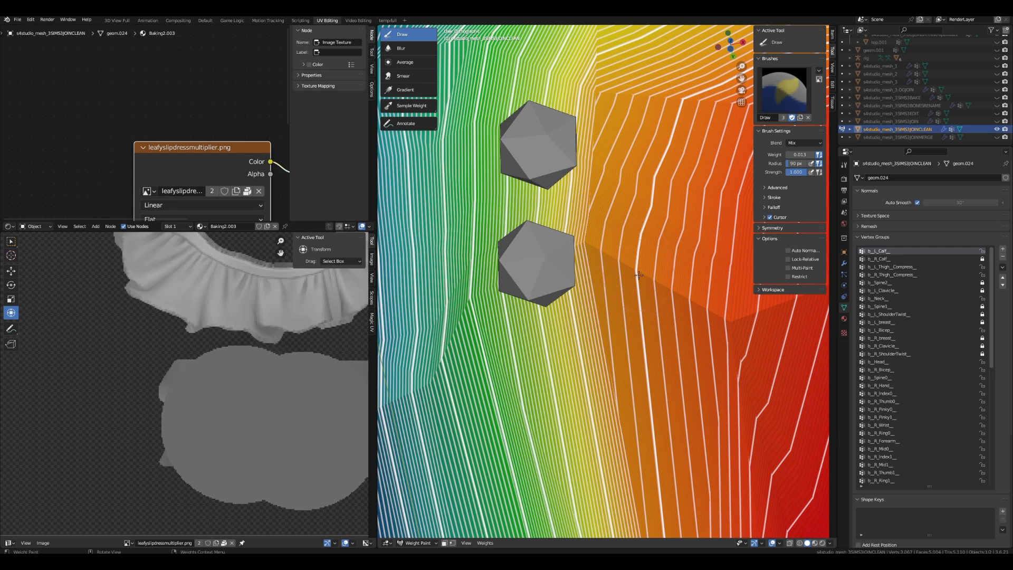
- Switch to the Blur tool and inspect the uneven contours beside the centre bones
left_click(400, 48)
scroll(640, 268, "down", 4)
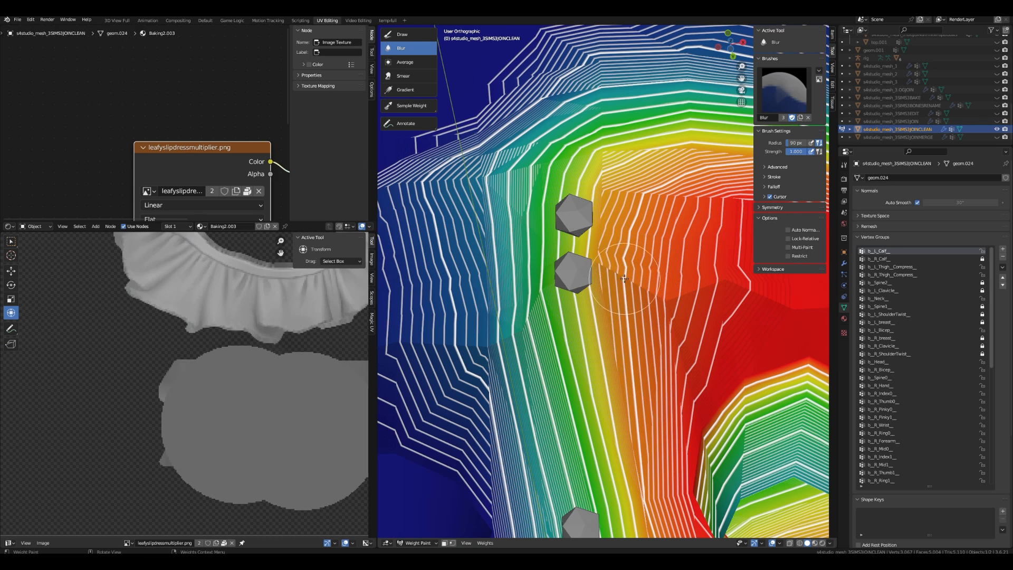
scroll(643, 269, "up", 5)
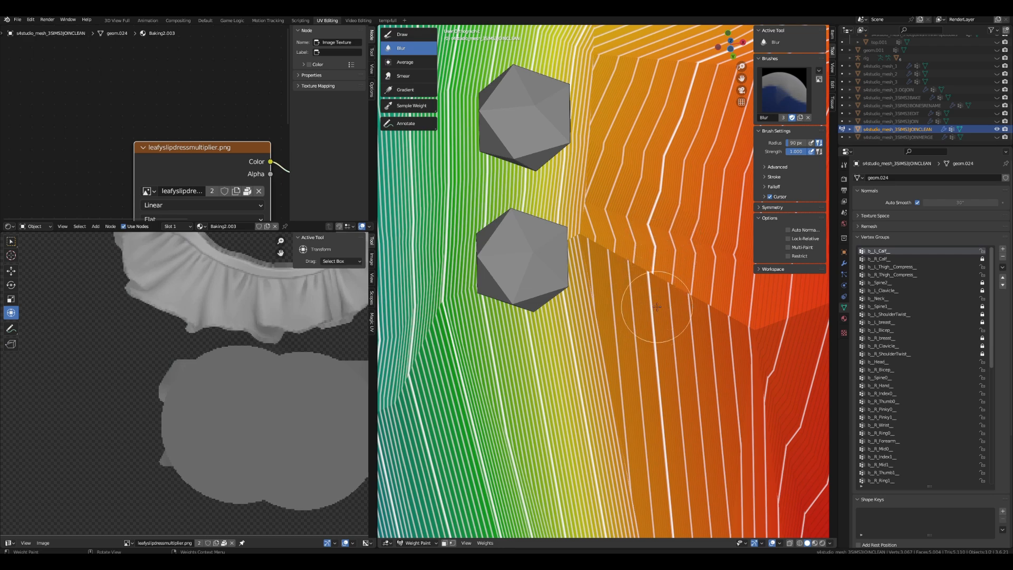
scroll(656, 307, "down", 5)
mouse_move(684, 323)
middle_mouse_down()
mouse_move(677, 317)
mouse_move(696, 342)
mouse_move(696, 289)
middle_mouse_up()
scroll(696, 289, "up", 4)
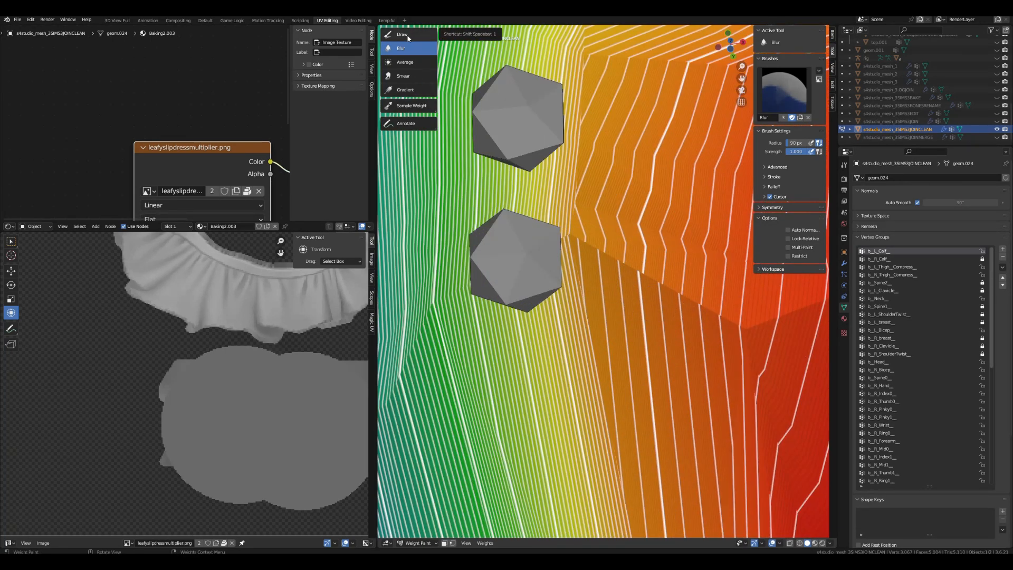
- Sample the 0.953 weight from the orange area beside the centre bones and return to the Draw tool
left_click(410, 105)
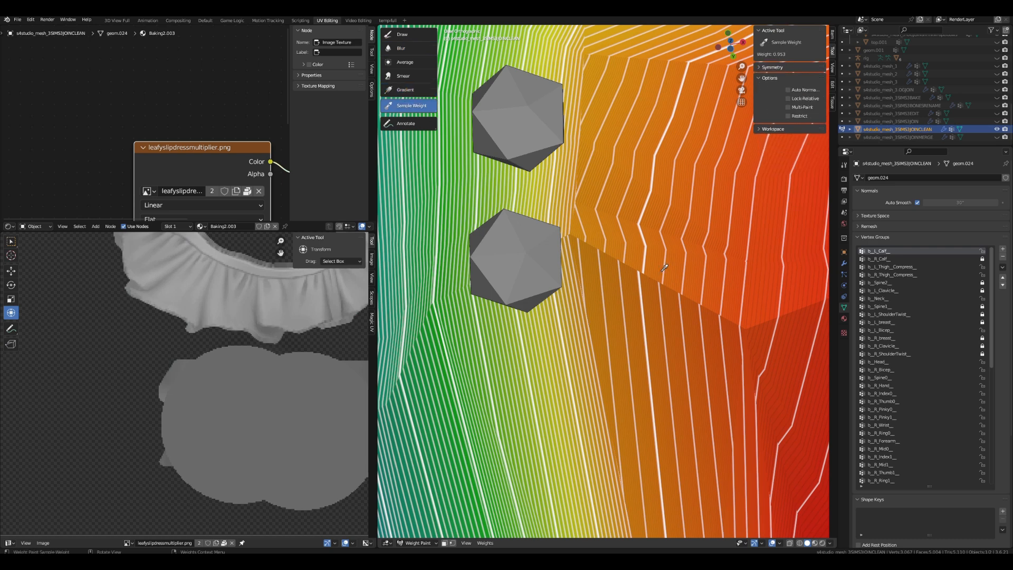
left_click(414, 38)
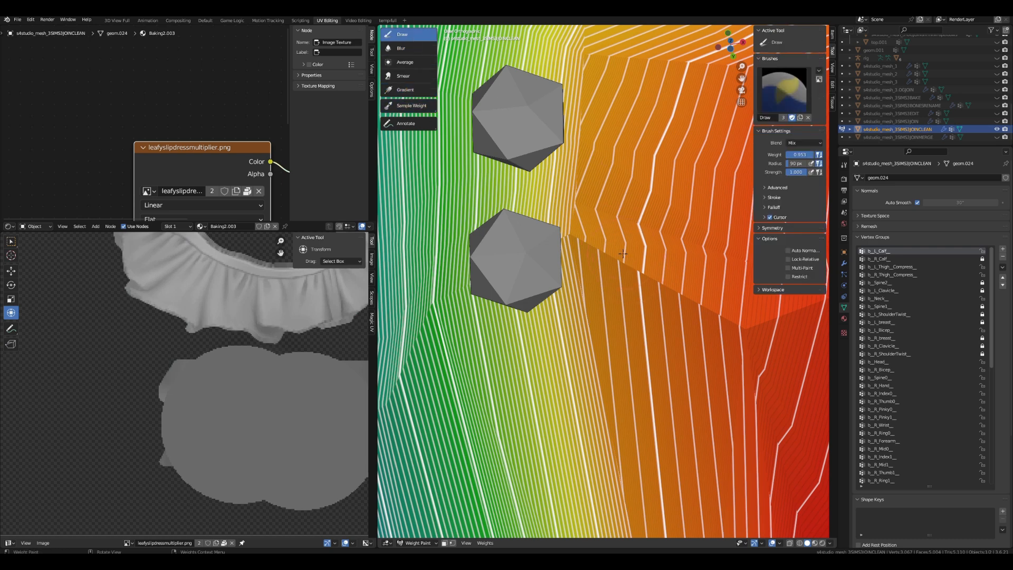
scroll(622, 253, "down", 8)
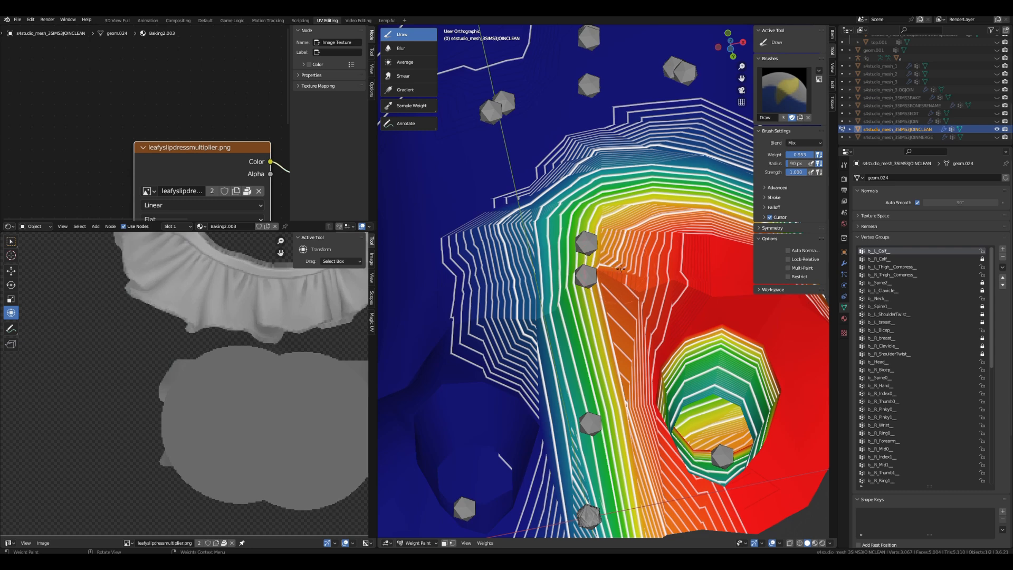
scroll(635, 285, "down", 6)
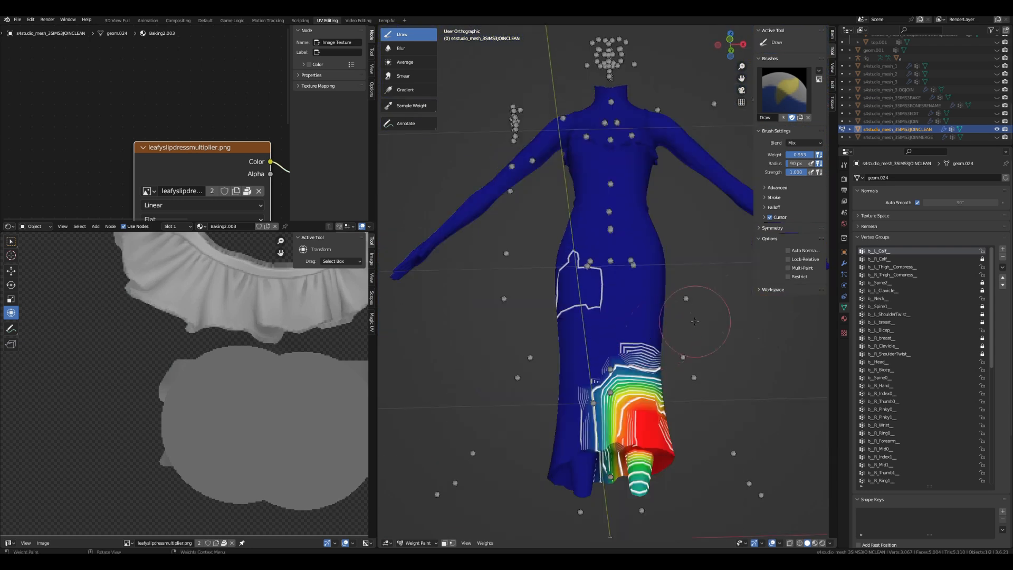
mouse_move(666, 331)
middle_mouse_down()
mouse_move(694, 321)
mouse_move(656, 362)
middle_mouse_up()
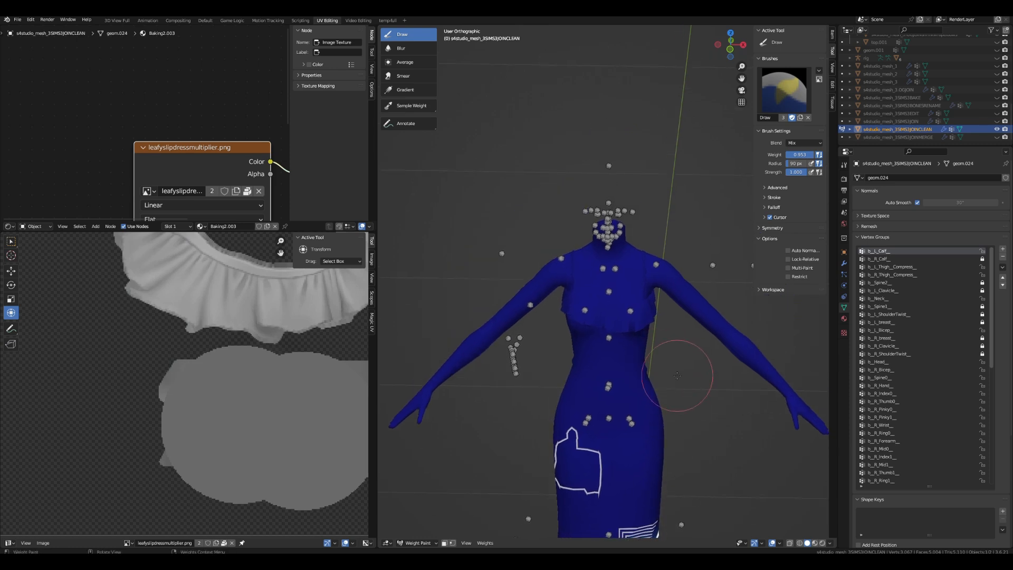
key("KP_1")
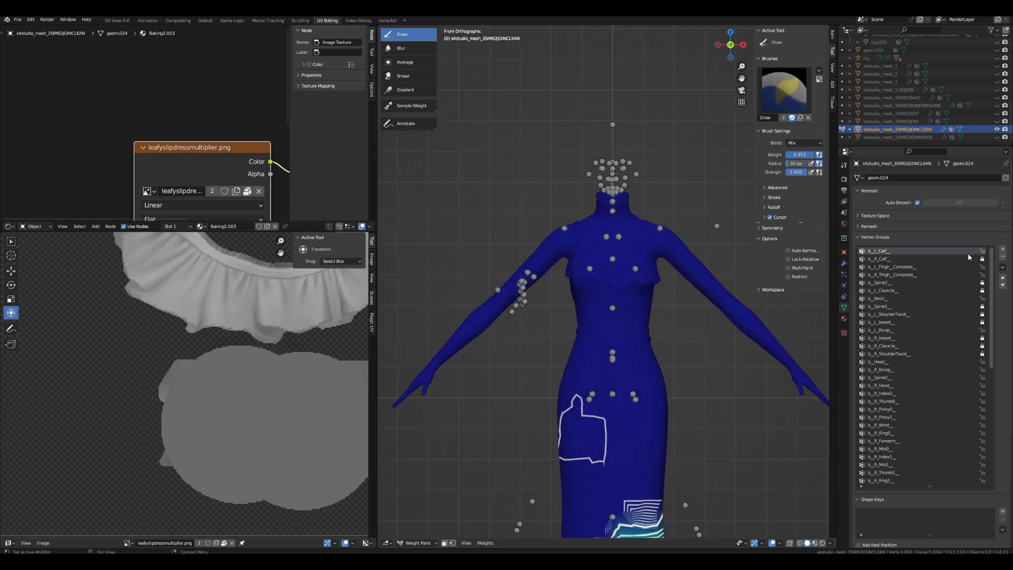
- Erase the stray calf weight patch on the hip with the brush weight at 0.000 and lock the b__L_Calf__ group
scroll(786, 324, "down", 3)
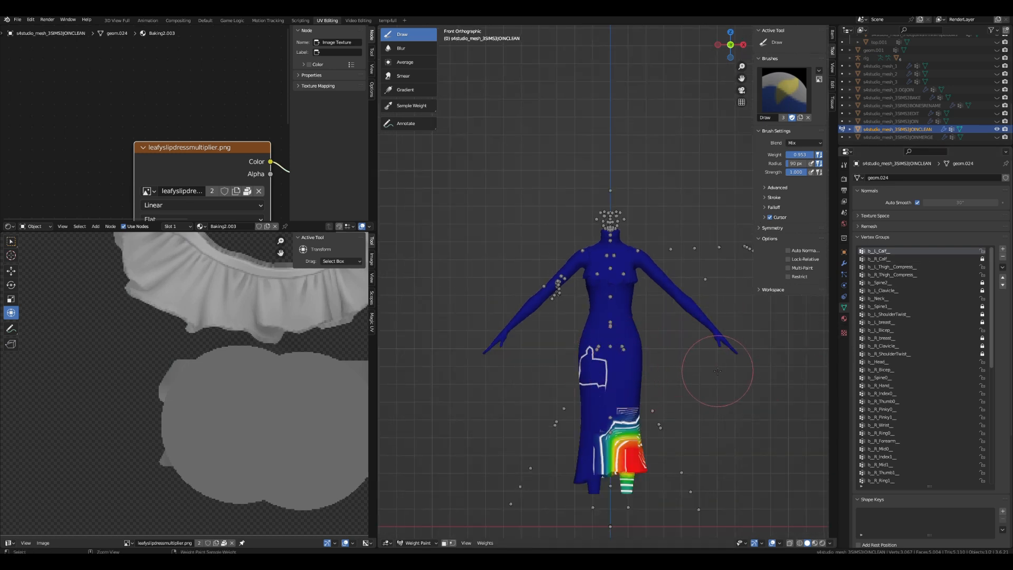
scroll(565, 328, "up", 2)
left_click_drag(791, 157, 763, 157)
mouse_move(559, 390)
left_mouse_down()
mouse_move(596, 398)
mouse_move(571, 391)
left_mouse_up()
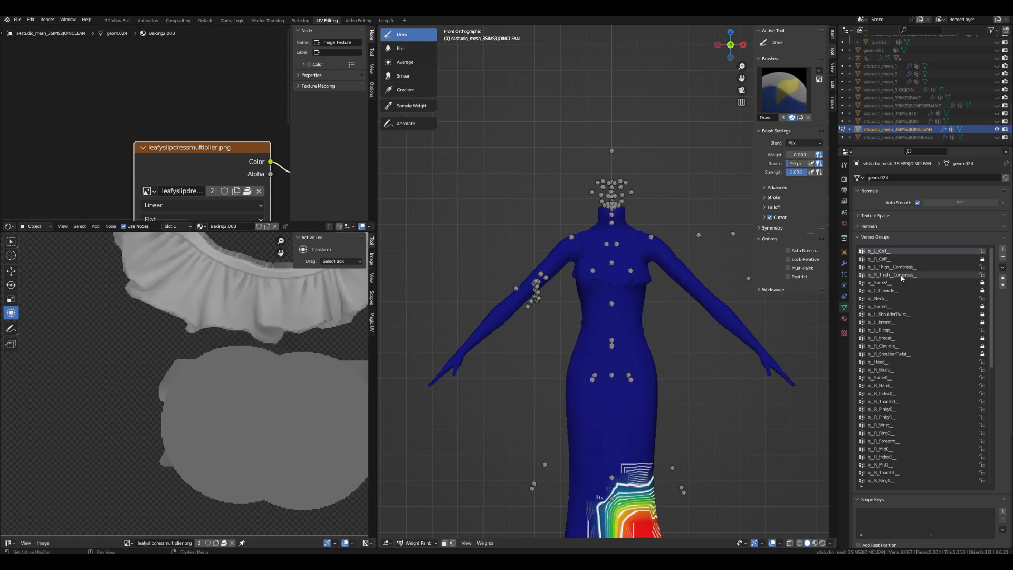
left_click(981, 251)
- Make the b__L_ShoulderTwist__ vertex group active and display its weights in orthographic projection
left_click(903, 321)
left_click(901, 315)
middle_click_drag(685, 285, 654, 306)
scroll(641, 275, "up", 3)
scroll(686, 327, "up", 5)
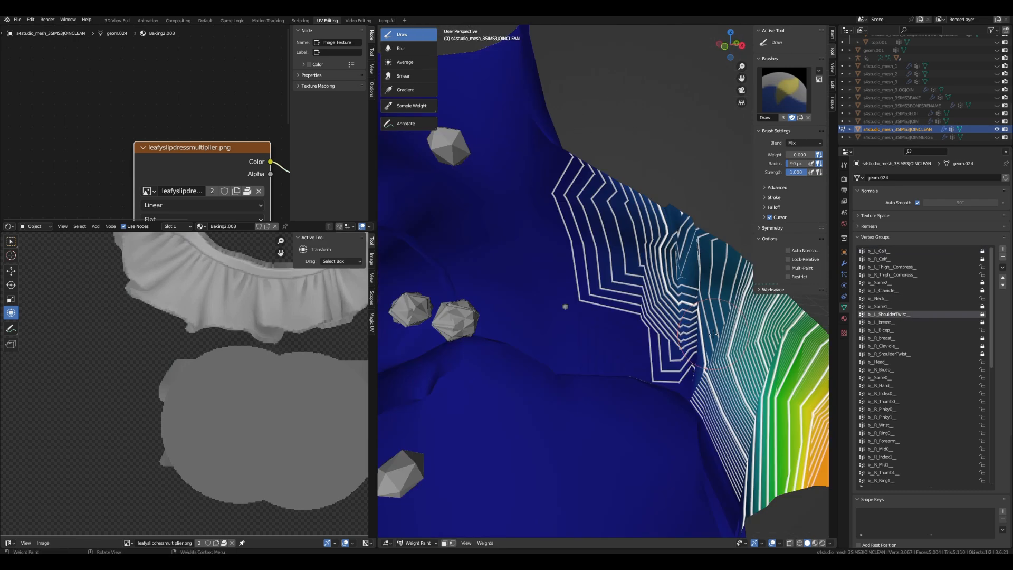
scroll(712, 334, "down", 3)
key("KP_5")
scroll(715, 333, "down", 5)
- Examine the shoulder twist contours across the back of the shoulder and along the sleeve seam
middle_click_drag(714, 333, 661, 349)
scroll(661, 334, "up", 4)
middle_click_drag(522, 224, 713, 148, "shift")
scroll(585, 270, "down", 5)
scroll(561, 328, "up", 3)
scroll(626, 328, "down", 4)
mouse_move(611, 323)
middle_mouse_down()
mouse_move(596, 316)
mouse_move(611, 307)
middle_mouse_up()
mouse_move(526, 314)
middle_mouse_down()
mouse_move(669, 304)
mouse_move(661, 282)
mouse_move(696, 289)
mouse_move(678, 317)
mouse_move(706, 338)
middle_mouse_up()
scroll(668, 304, "up", 4)
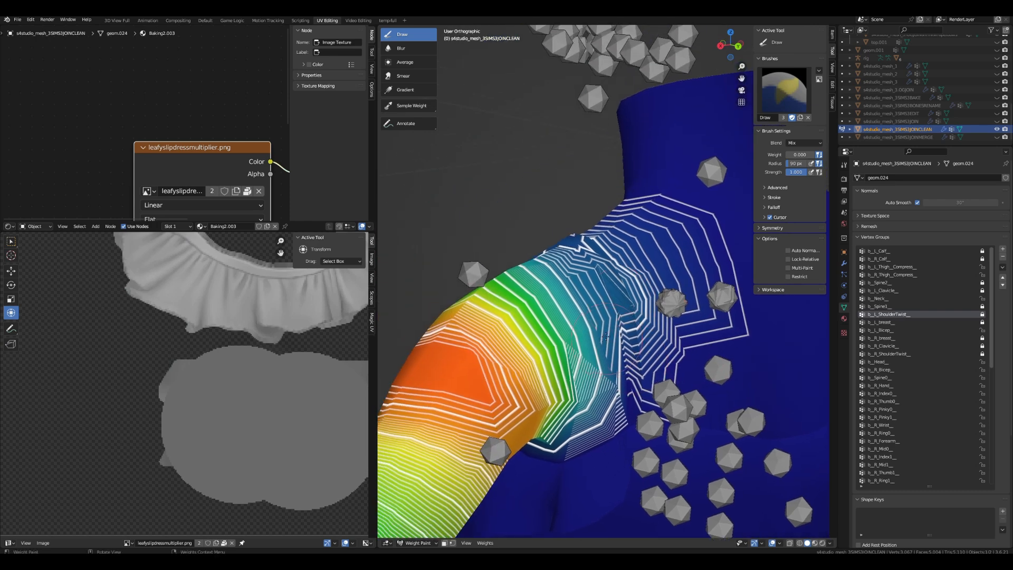
scroll(553, 198, "up", 5)
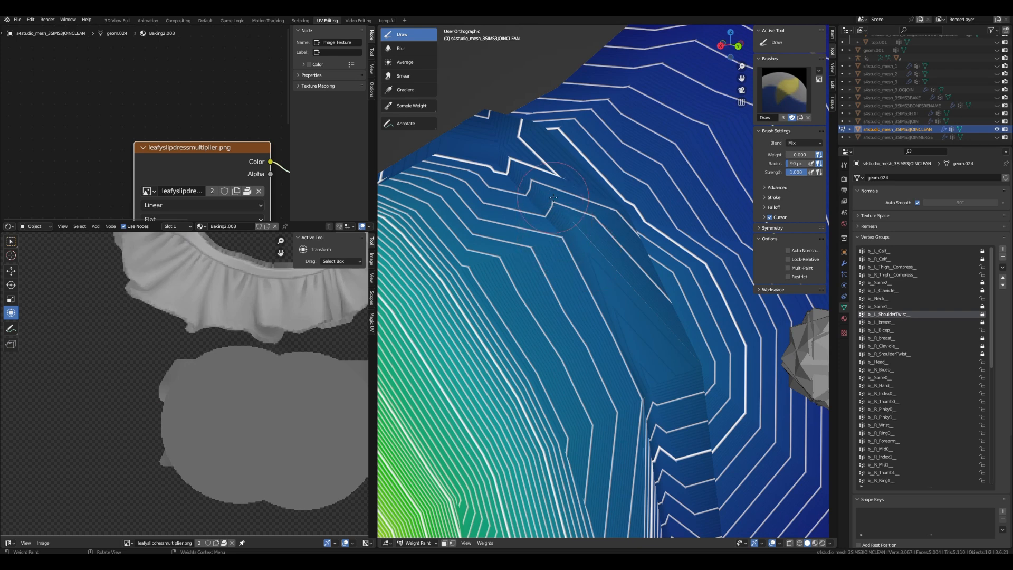
- Examine the shoulder twist weight transition over the shoulder towards the neck and upper chest
scroll(553, 190, "down", 3)
scroll(700, 376, "down", 2)
mouse_move(700, 377)
middle_mouse_down("shift")
mouse_move(680, 287)
mouse_move(635, 318)
mouse_move(642, 323)
mouse_move(559, 314)
mouse_move(532, 351)
mouse_move(488, 327)
middle_mouse_up("shift")
scroll(593, 332, "down", 3)
scroll(606, 316, "up", 3)
mouse_move(707, 289)
middle_mouse_down("shift")
mouse_move(566, 311)
mouse_move(645, 345)
mouse_move(633, 350)
mouse_move(640, 316)
mouse_move(664, 340)
middle_mouse_up("shift")
scroll(565, 310, "down", 3)
scroll(636, 352, "up", 3)
scroll(642, 325, "up", 3)
scroll(665, 340, "down", 4)
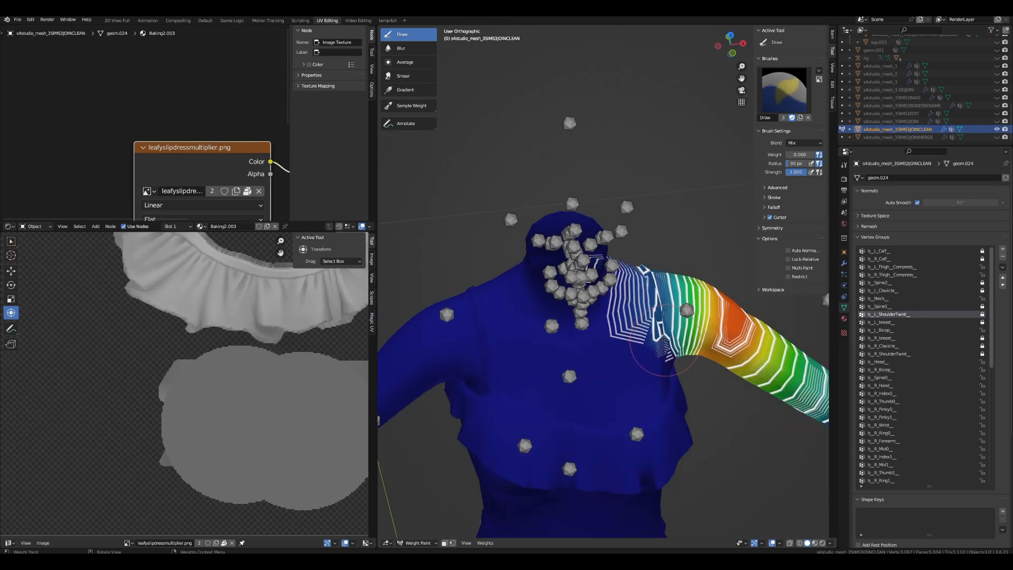
- Compare the shoulder twist contours around the armpit and strap edge from the front and the back
middle_click_drag(666, 340, 674, 336)
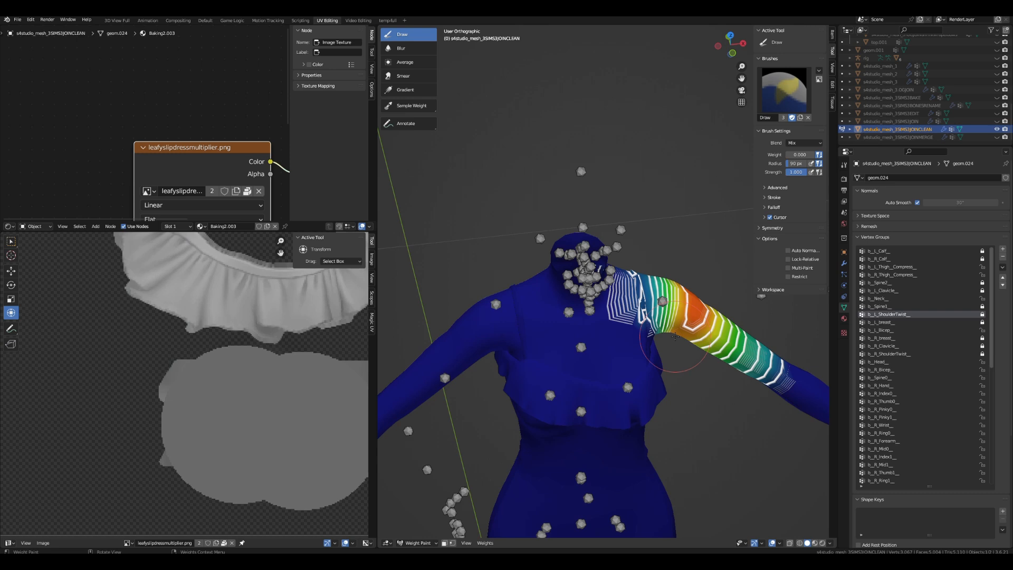
middle_click_drag(675, 336, 612, 295)
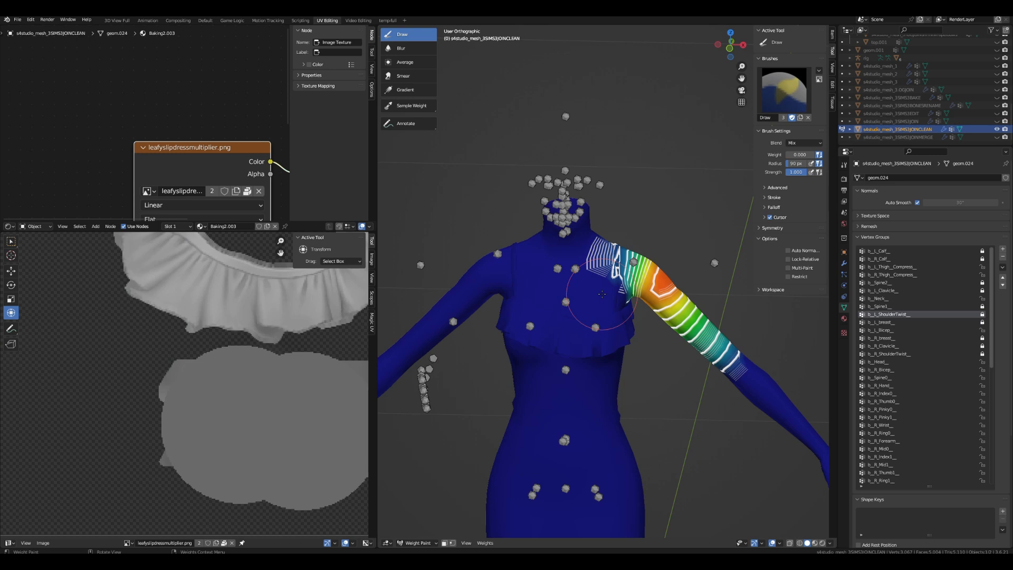
scroll(602, 294, "up", 10)
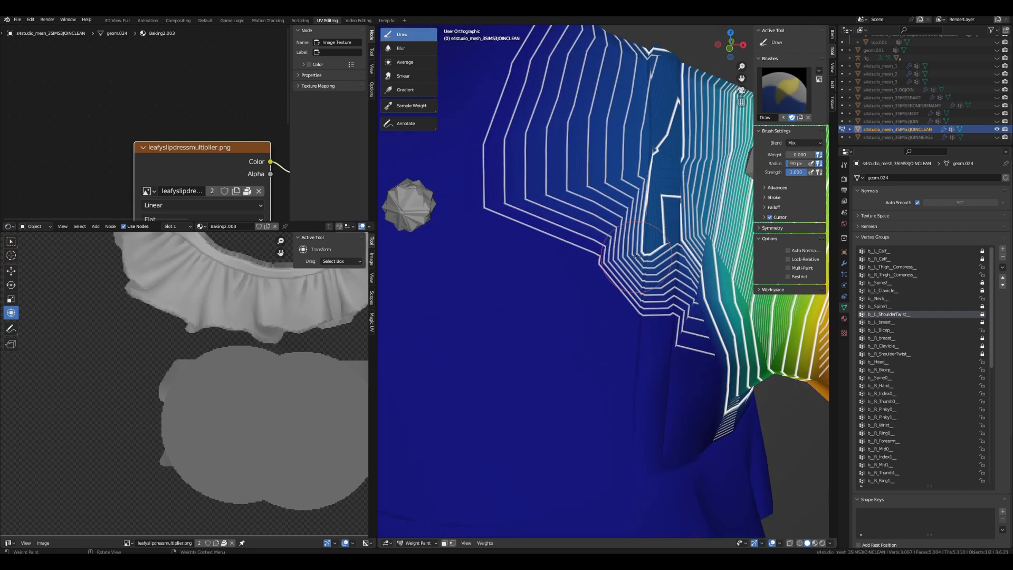
scroll(636, 257, "down", 11)
mouse_move(633, 254)
middle_mouse_down()
mouse_move(479, 277)
mouse_move(538, 273)
middle_mouse_up()
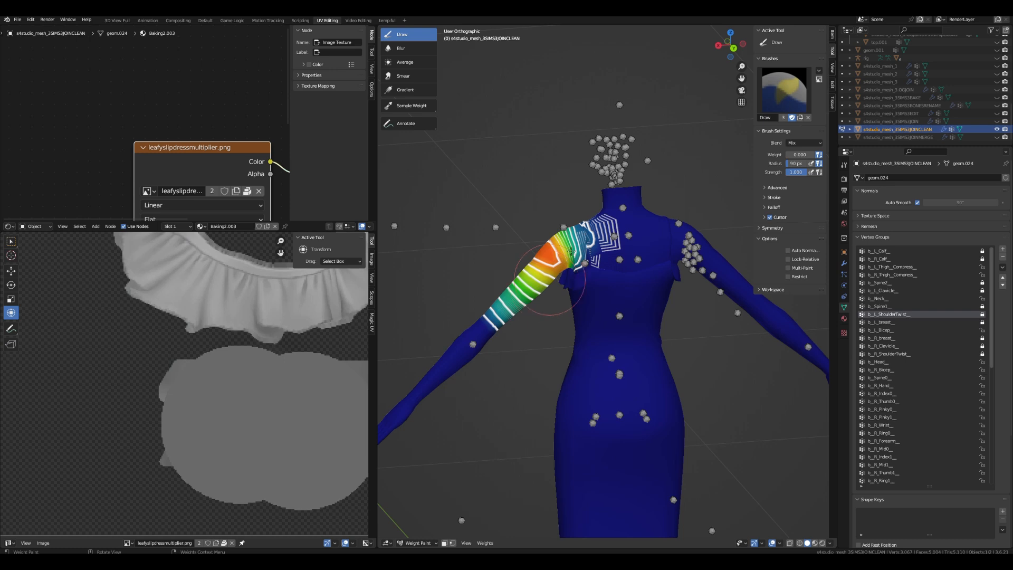
middle_click_drag(535, 221, 686, 248)
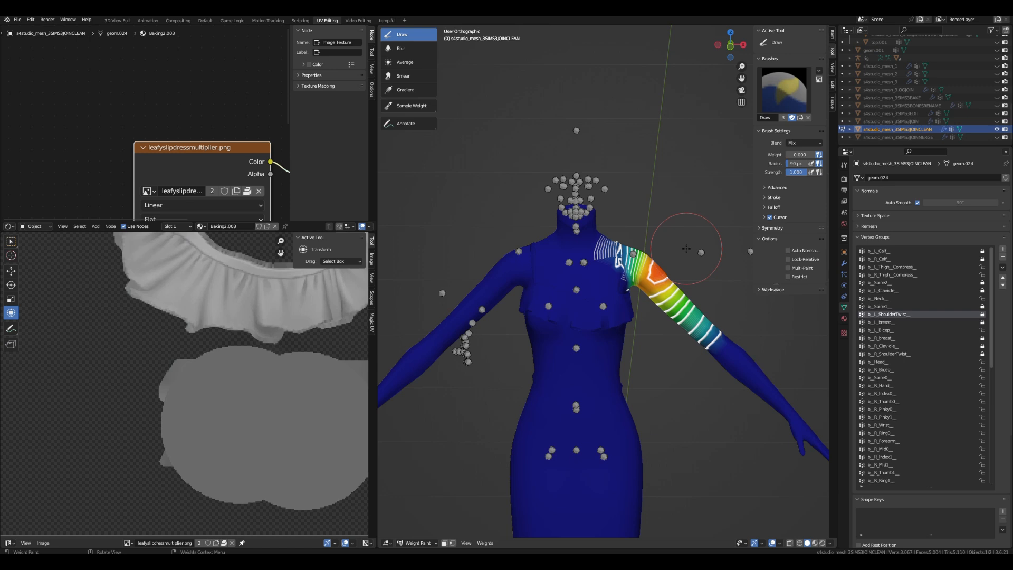
scroll(624, 261, "up", 4)
middle_click_drag(624, 261, 672, 273)
scroll(655, 274, "up", 3)
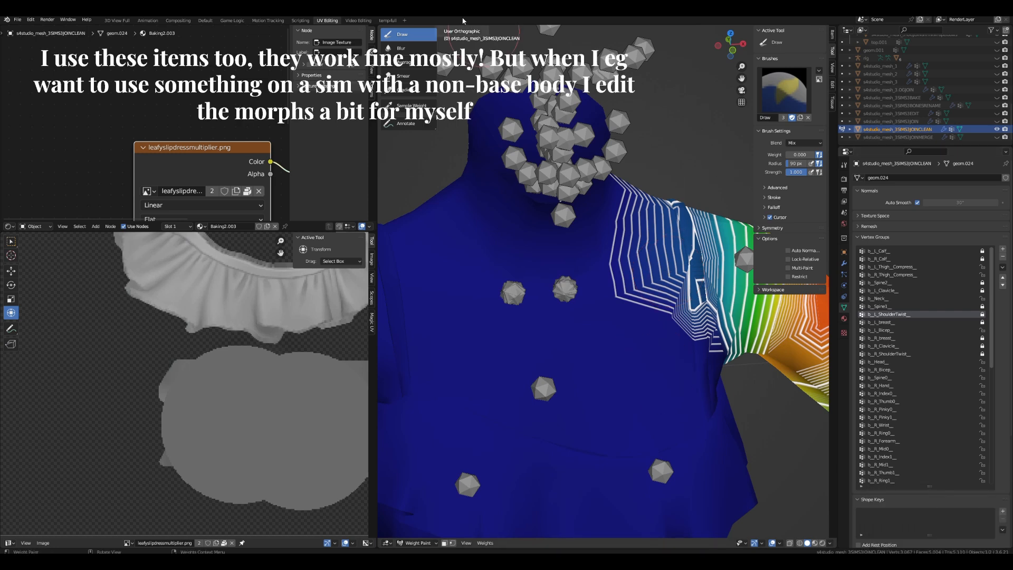
- Inspect the shoulder twist weight falloff from the orange area of the upper arm towards the shoulder and elbow
scroll(609, 230, "down", 4)
middle_click_drag(609, 230, 533, 214)
scroll(589, 245, "up", 1)
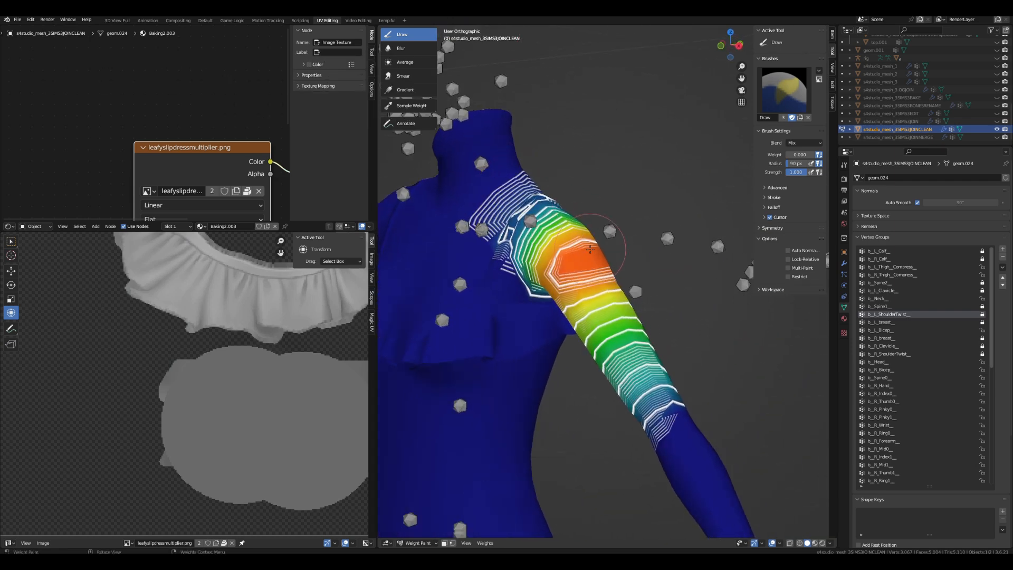
middle_click_drag(576, 240, 676, 277, "shift")
scroll(676, 277, "up", 3)
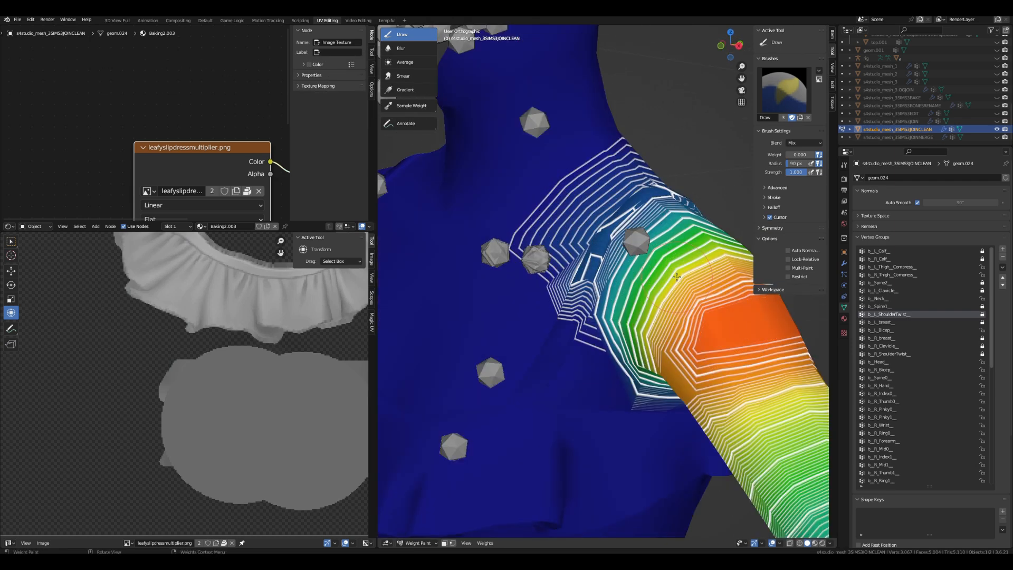
scroll(677, 277, "down", 1)
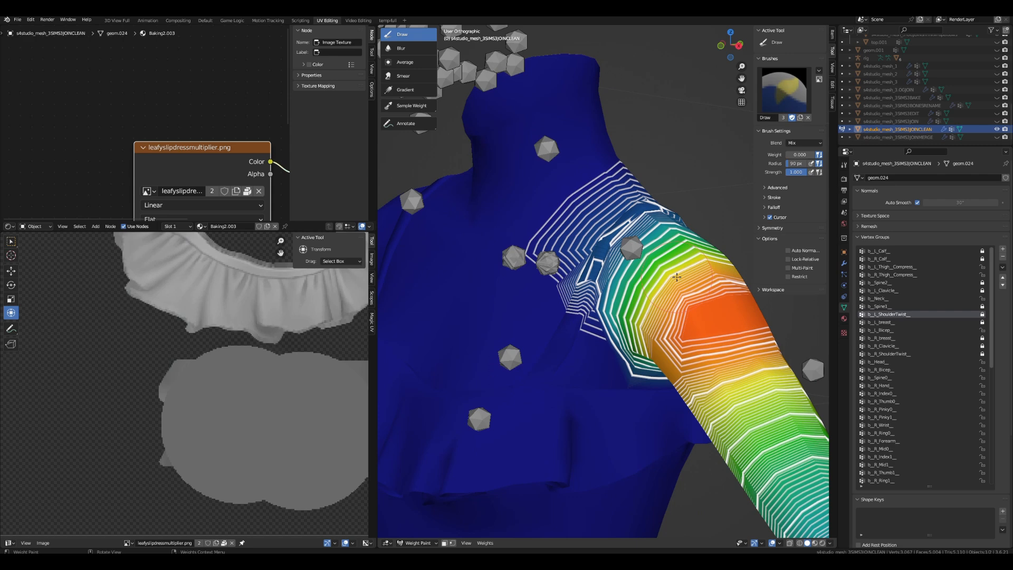
scroll(677, 277, "down", 1)
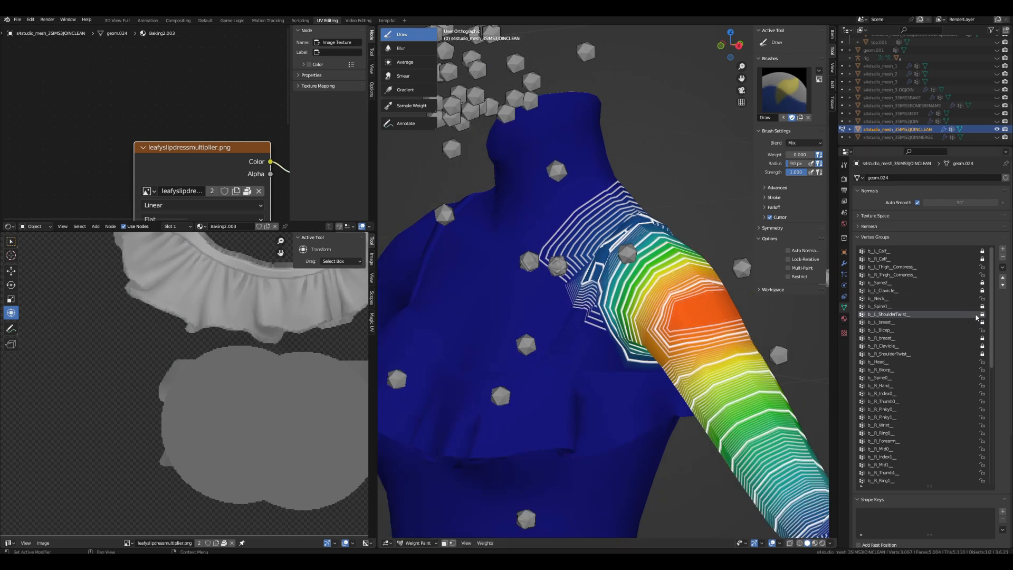
- Review the extent of the shoulder twist weights against the whole dress and body
scroll(685, 327, "down", 6)
middle_click_drag(628, 345, 661, 354)
scroll(681, 356, "down", 2)
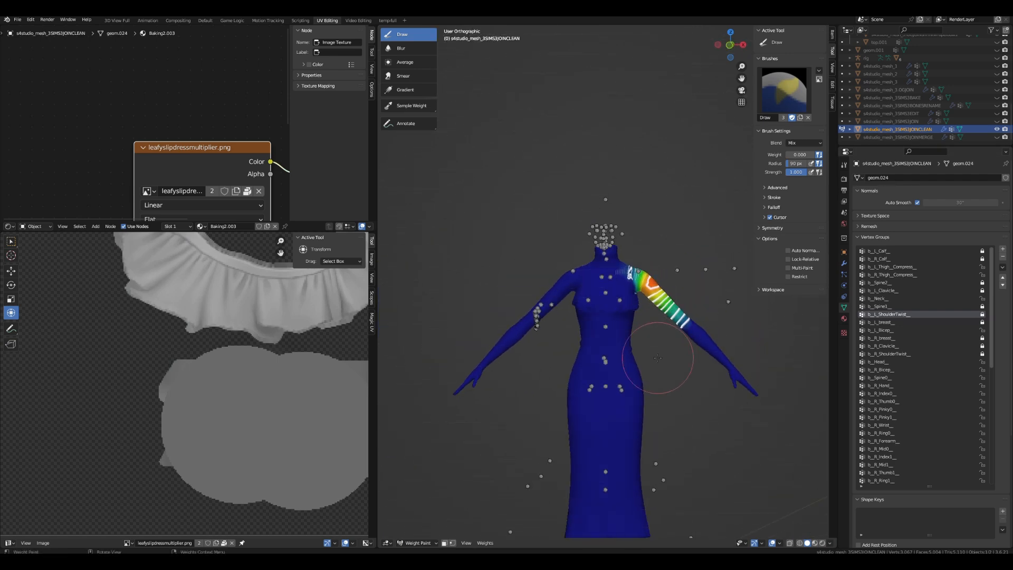
scroll(623, 369, "up", 2)
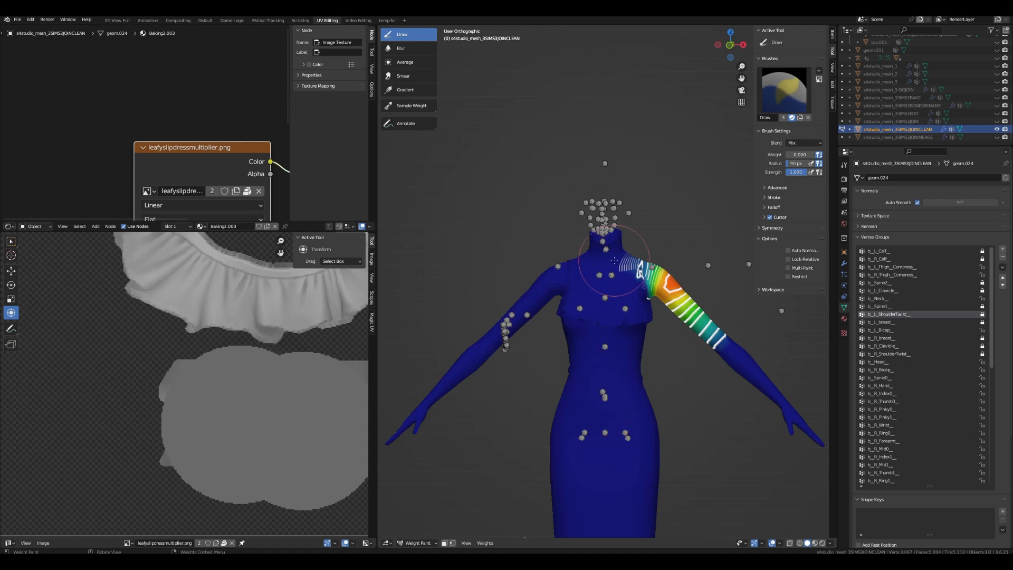
scroll(664, 316, "up", 2)
scroll(683, 337, "down", 6)
middle_click_drag(592, 499, 587, 429)
middle_click_drag(623, 326, 632, 384)
scroll(670, 327, "up", 4)
middle_click_drag(683, 313, 791, 309)
scroll(540, 297, "up", 3)
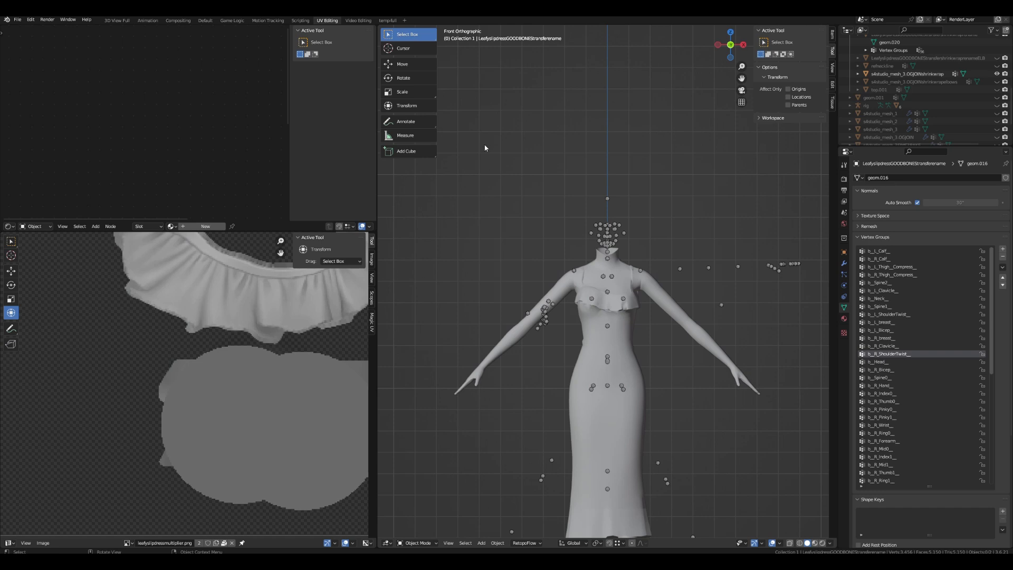
- Hide the s4studio_mesh_3.OGJOINshrinkwrap mesh, then show and select LeafyslipdressGOODBONEStransfer
left_click(895, 75)
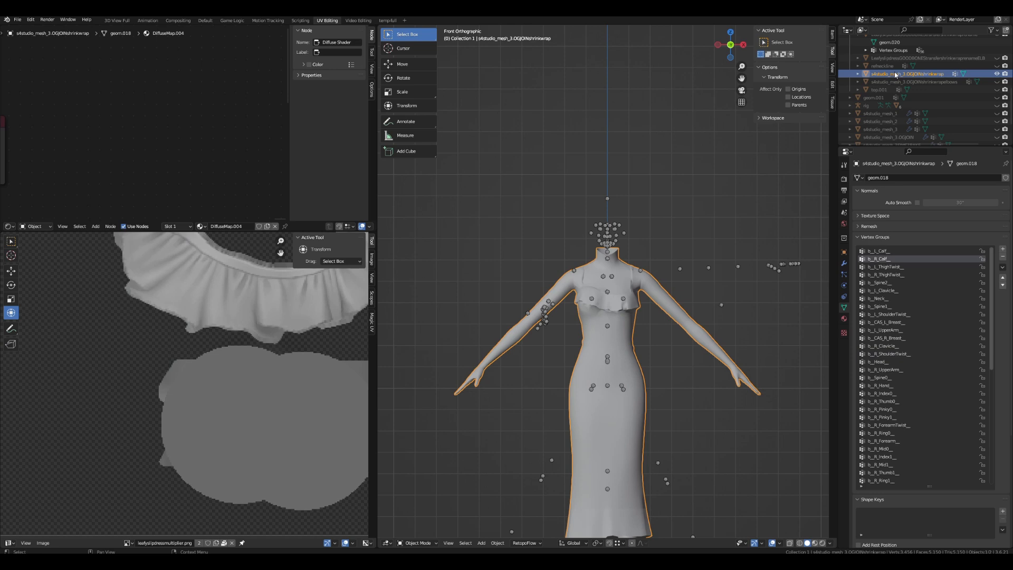
mouse_move(759, 293)
middle_mouse_down()
mouse_move(680, 290)
mouse_move(761, 300)
middle_mouse_up()
left_click(997, 74)
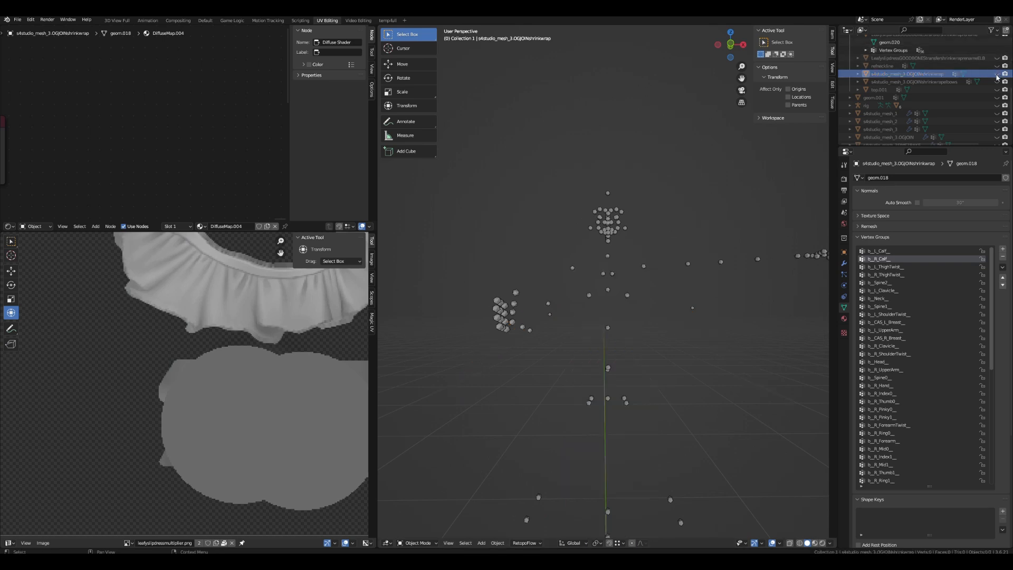
scroll(998, 75, "up", 3)
scroll(922, 107, "up", 1)
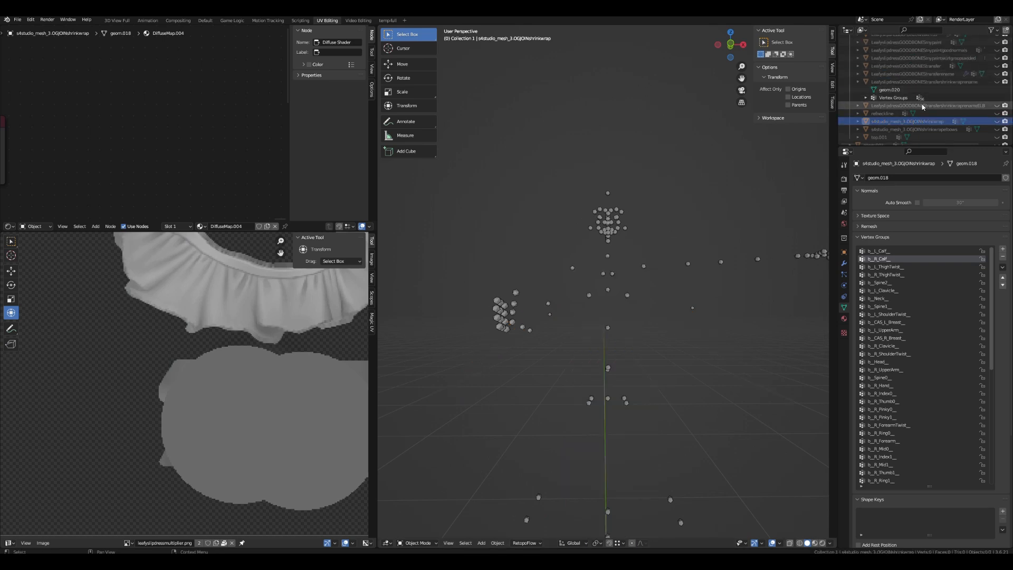
scroll(923, 108, "up", 3)
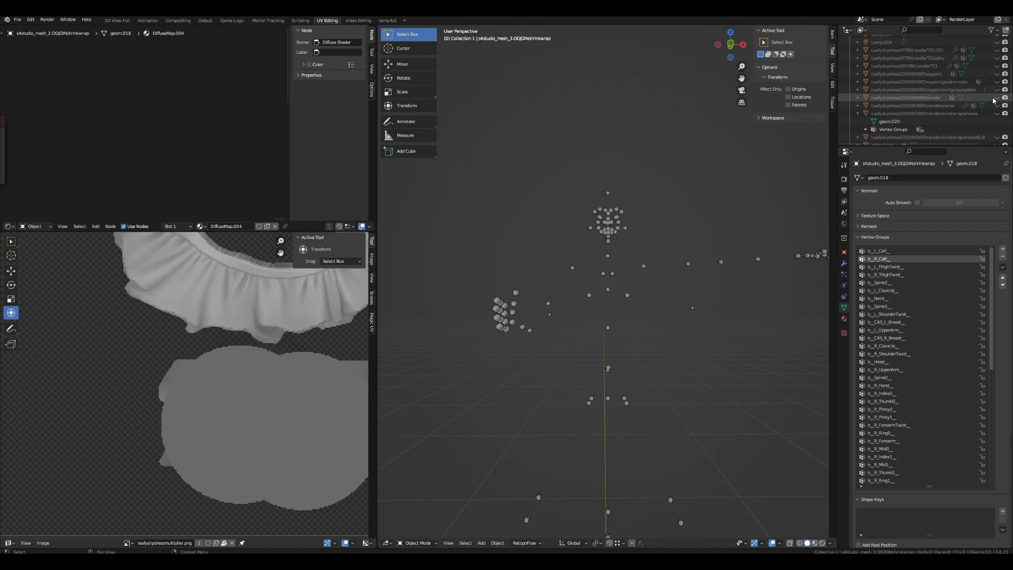
left_click(996, 97)
left_click(934, 98)
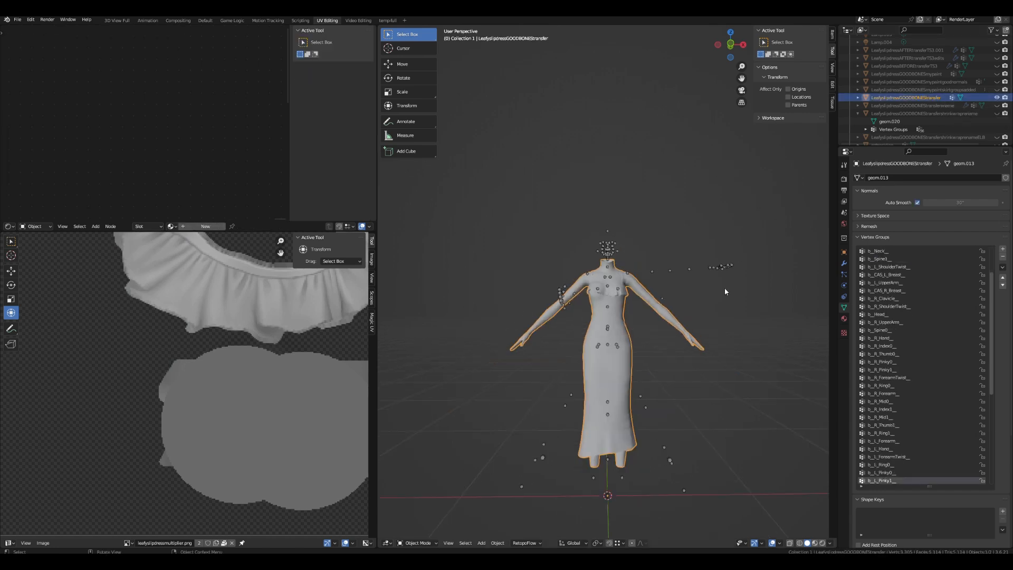
- Review the vertex group list of LeafyslipdressGOODBONEStransfer through to its last bone groups
left_click(843, 274)
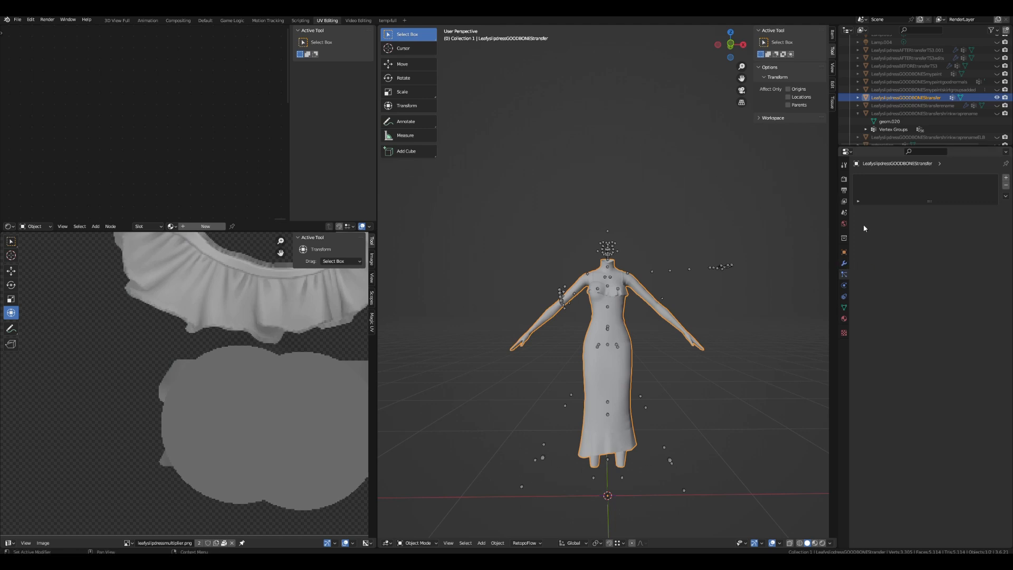
left_click(844, 307)
scroll(990, 306, "up", 3)
left_click_drag(991, 285, 992, 409)
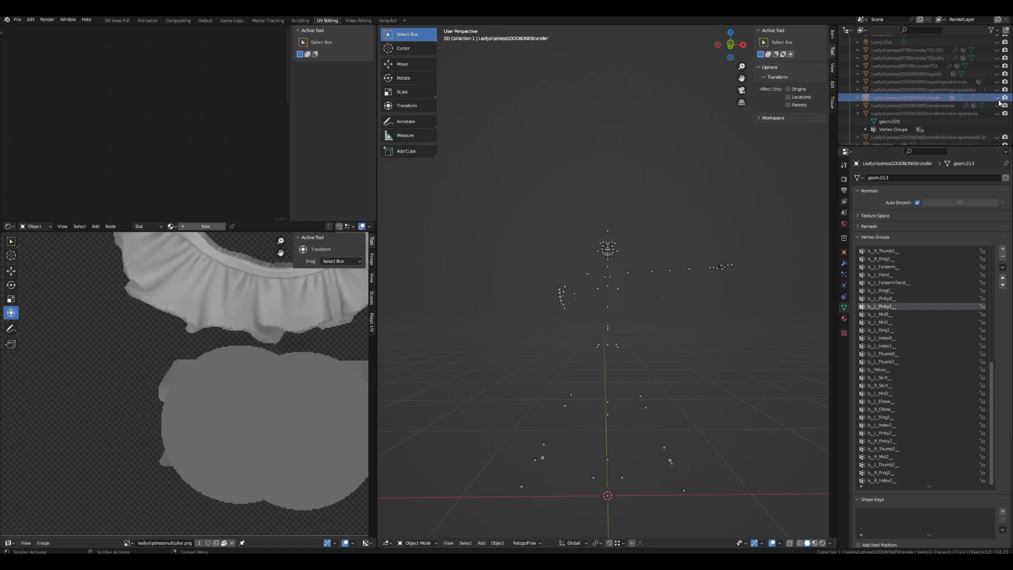
- Switch to the LeafyslipdressGOODBONEStransferrename mesh and review its renamed vertex groups
left_click(951, 105)
left_click_drag(992, 313, 994, 383)
scroll(677, 302, "up", 4)
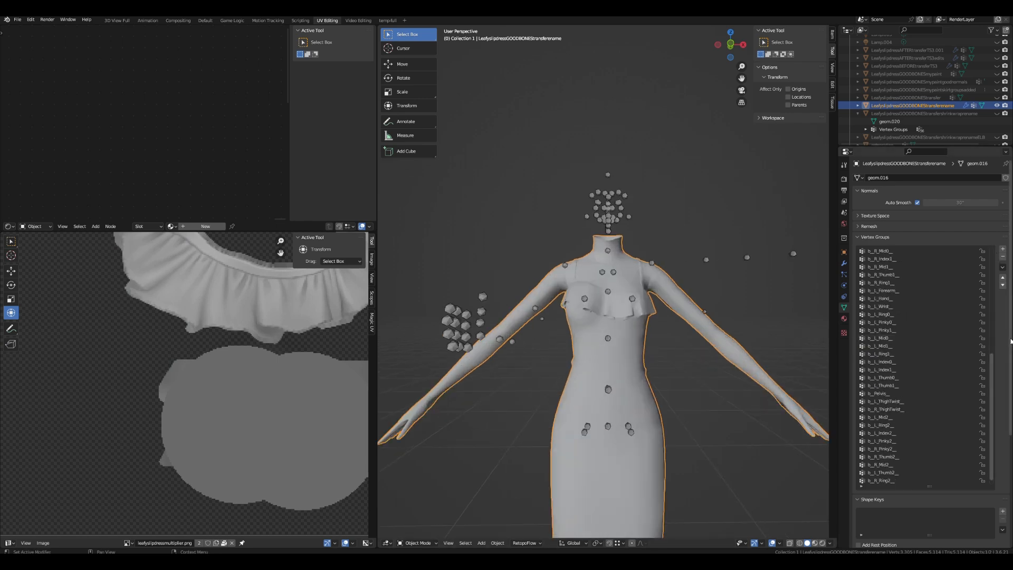
left_click_drag(992, 374, 992, 262)
scroll(642, 331, "down", 4)
middle_click_drag(642, 330, 678, 304)
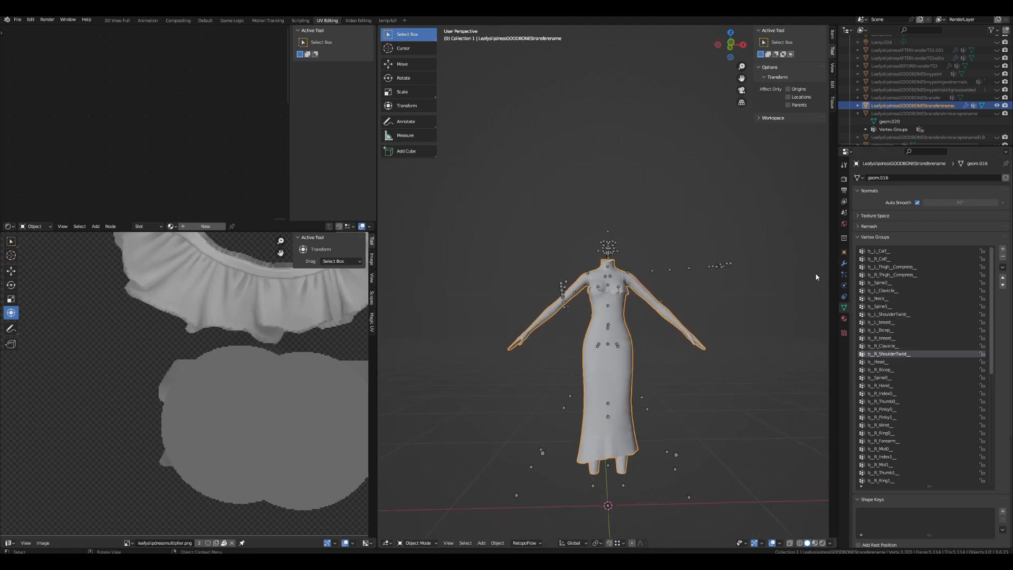
- Display the Armature modifier's deformation on the renamed dress mesh and inspect the posed arms and skirt
left_click(844, 265)
scroll(695, 322, "up", 4)
middle_click_drag(695, 322, 607, 348)
middle_click_drag(660, 398, 672, 326)
scroll(667, 330, "down", 3)
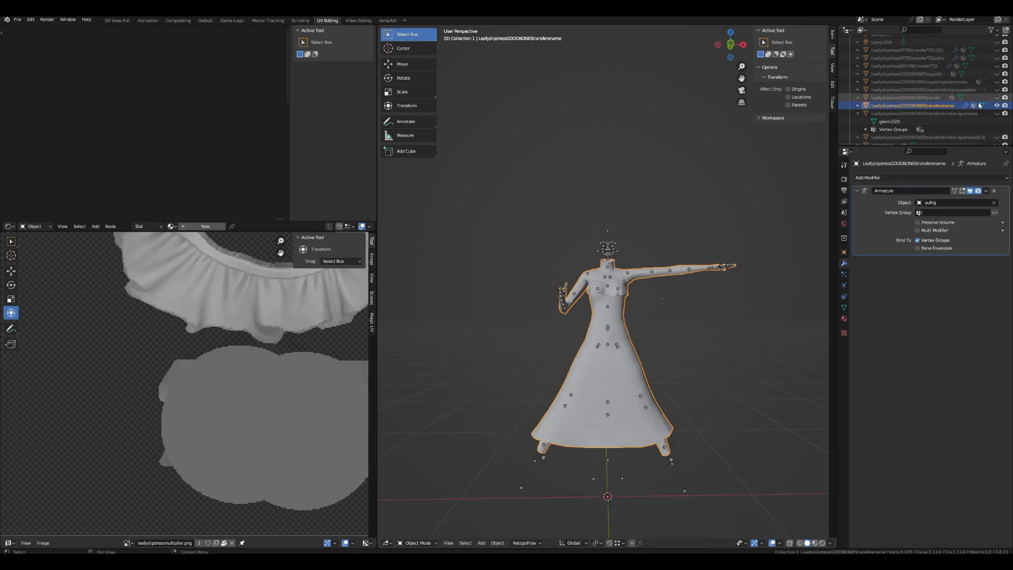
- Hide the renamed dress mesh, show and select s4studio_mesh_3.OGJOINshrinkwrap, and examine its shape from the side
left_click(996, 106)
scroll(977, 112, "down", 5)
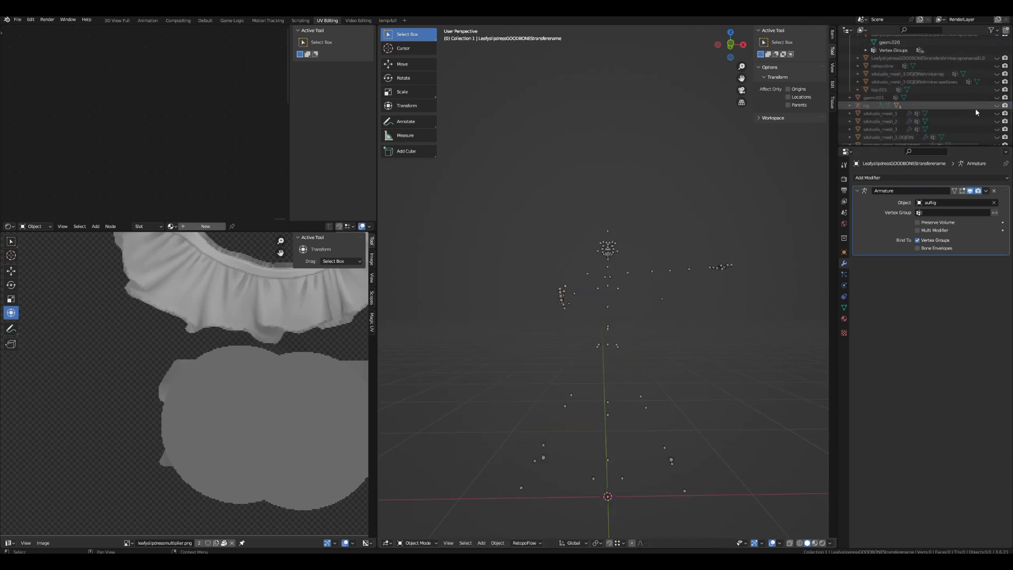
left_click(996, 74)
left_click(913, 74)
scroll(726, 260, "up", 3)
middle_click_drag(726, 259, 652, 268)
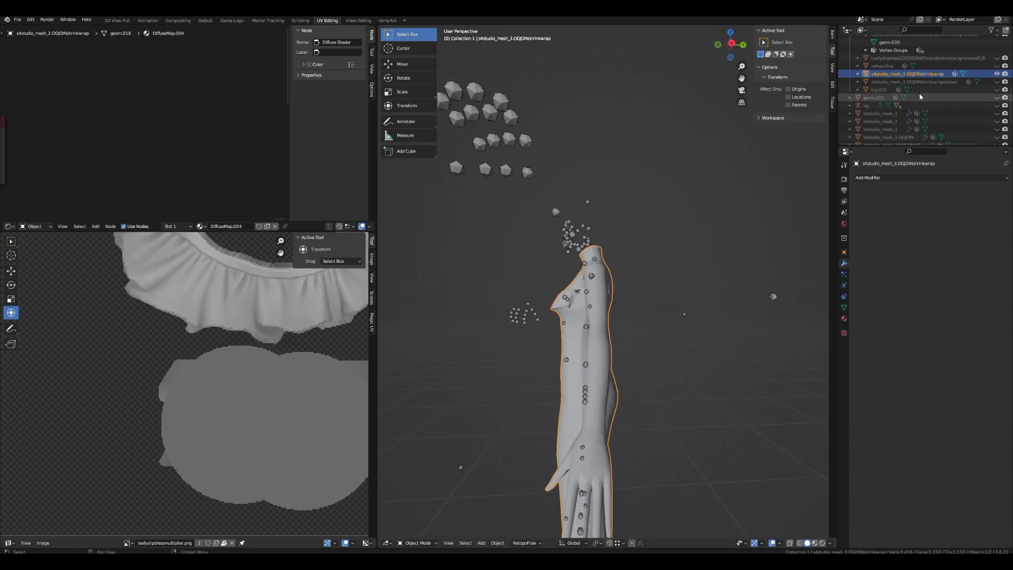
scroll(952, 115, "up", 2)
scroll(953, 115, "down", 4)
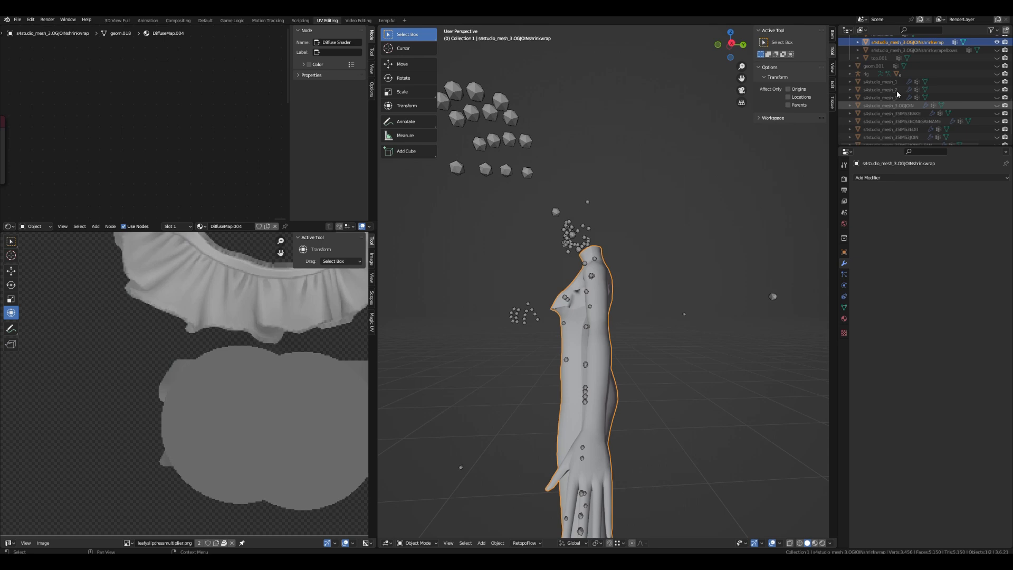
scroll(896, 91, "up", 4)
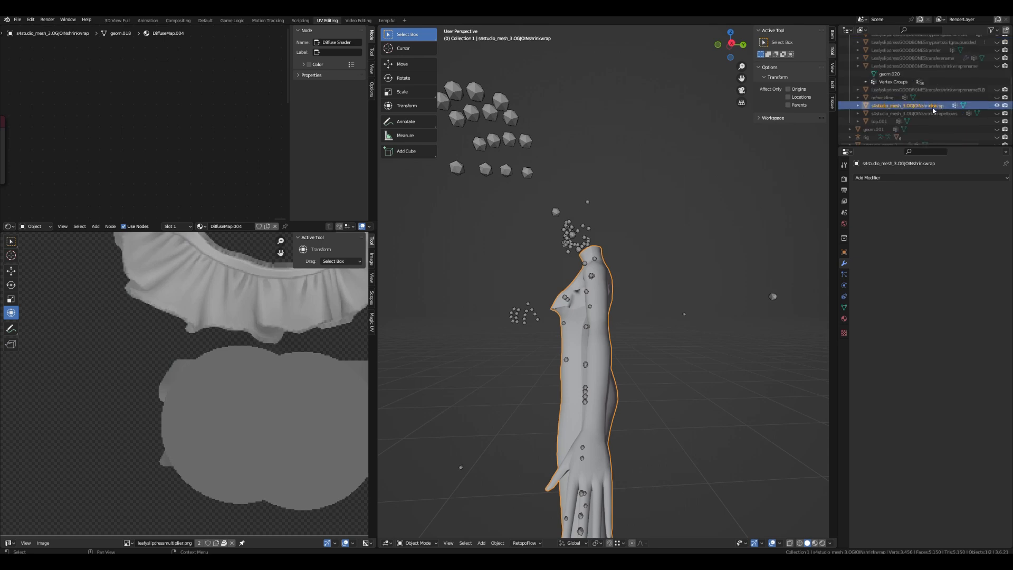
- Hide s4studio_mesh_3.OGJOINshrinkwrap, then show and select the LeafyslipdressGOODBONEStransfer mesh
left_click(997, 106)
scroll(997, 106, "up", 1)
left_click(997, 66)
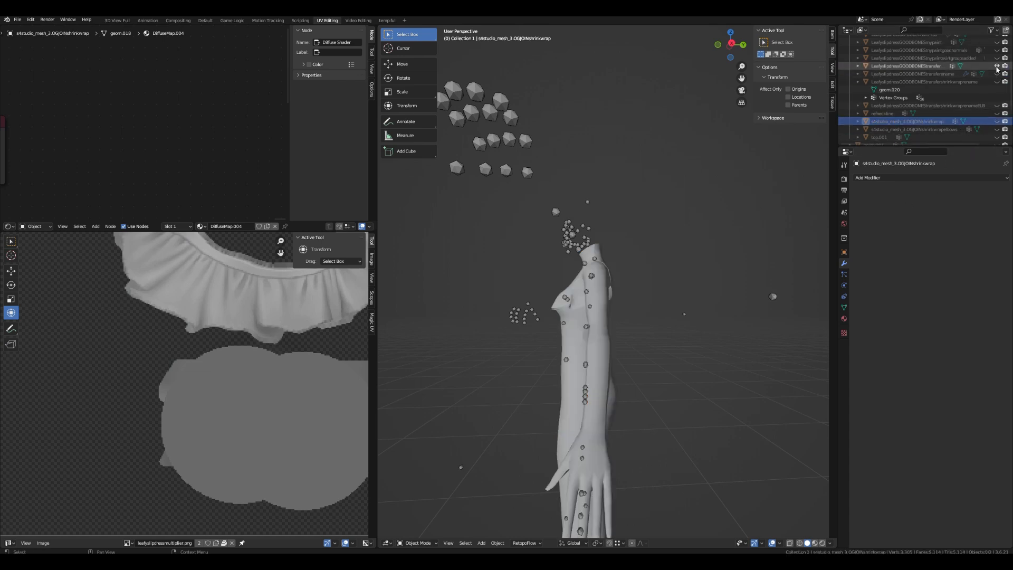
left_click(902, 66)
- Add a Data Transfer modifier to the LeafyslipdressGOODBONEStransfer mesh with s4studio_mesh_3.OGJOINshrinkwrap as its source
left_click(870, 178)
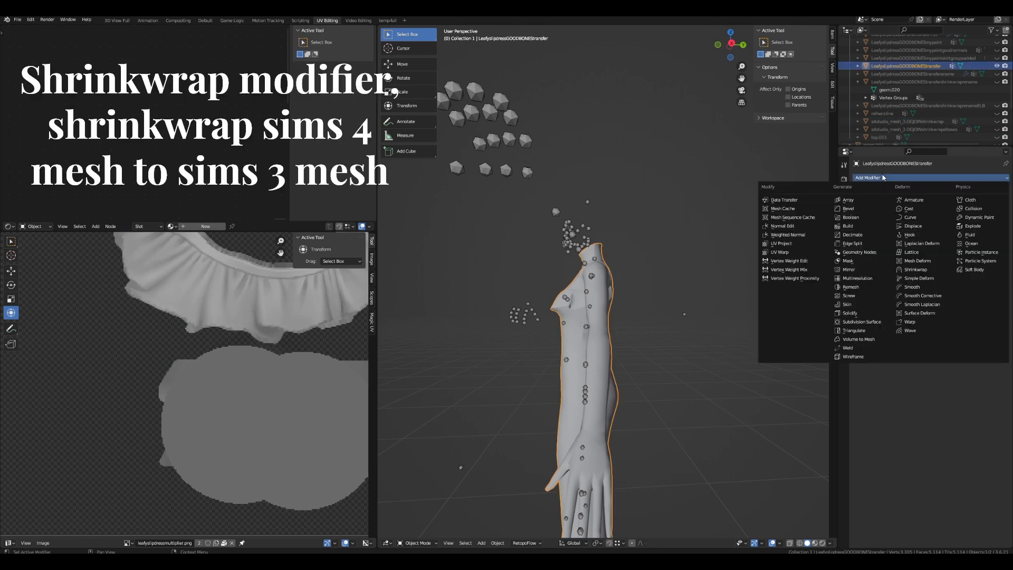
left_click(785, 200)
left_click(946, 202)
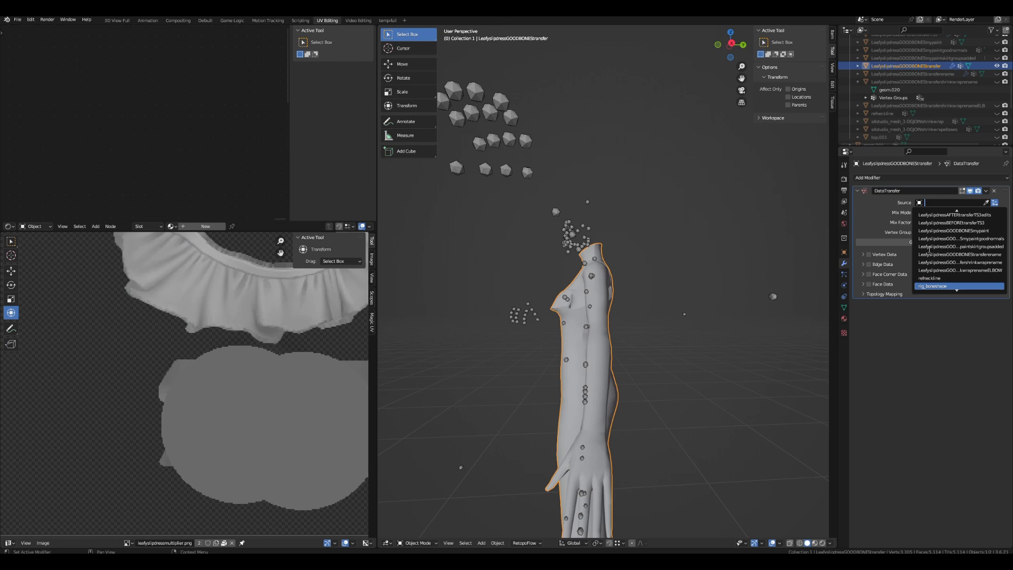
scroll(929, 249, "down", 10)
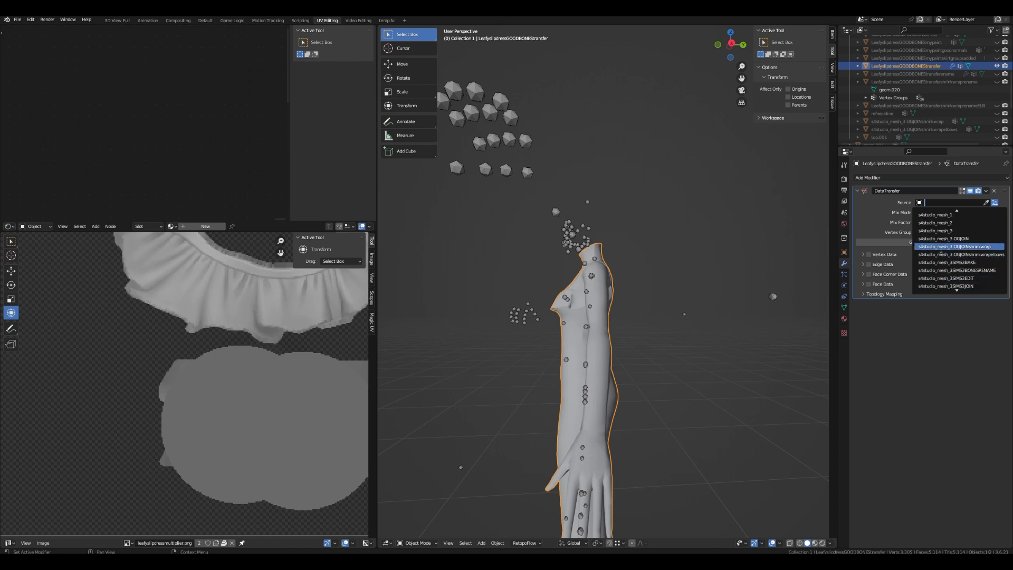
left_click(942, 247)
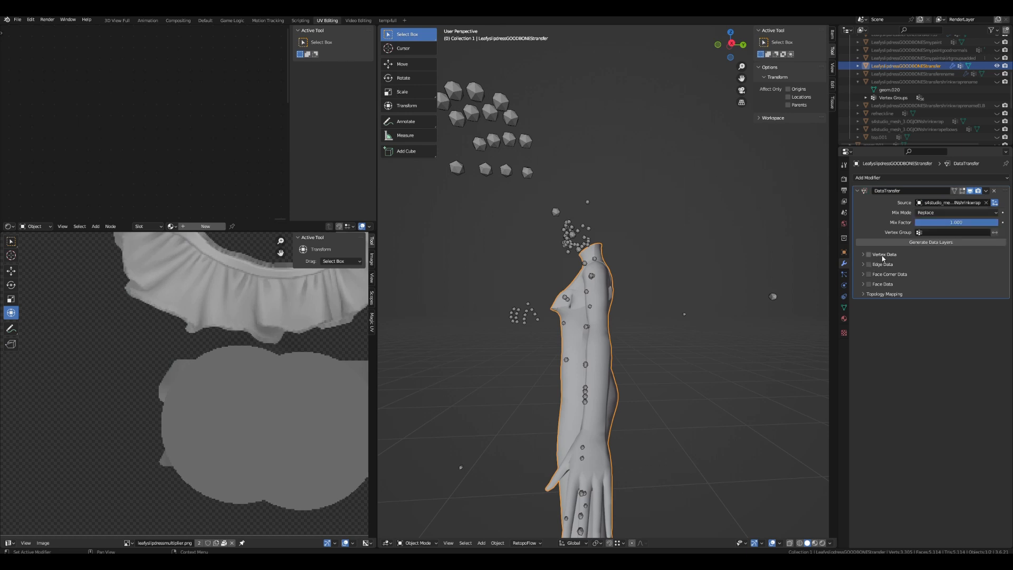
- Enable vertex data transfer with Vertex Groups in the Data Transfer modifier, and review the mesh's vertex group list
left_click(863, 255)
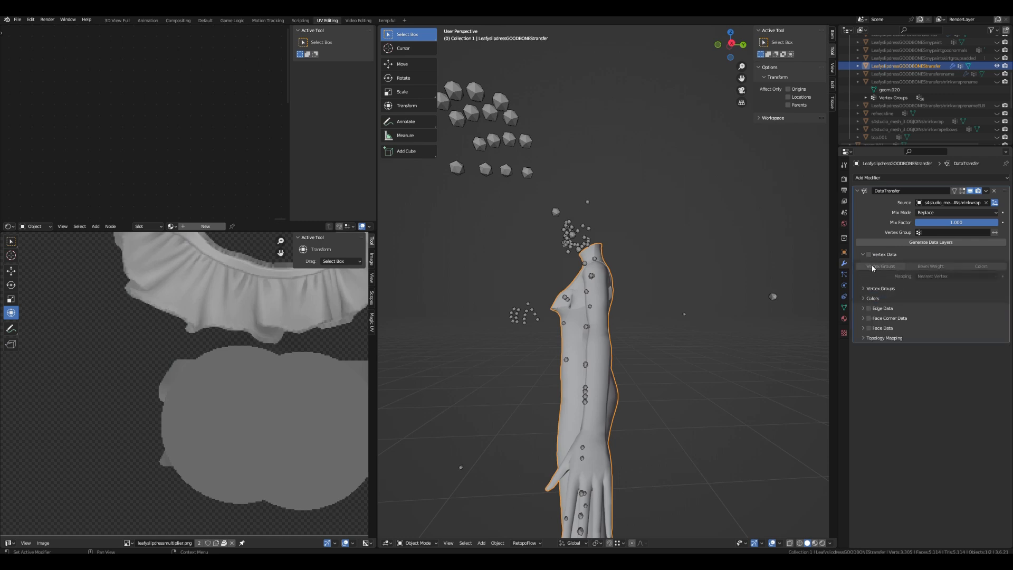
left_click(872, 267)
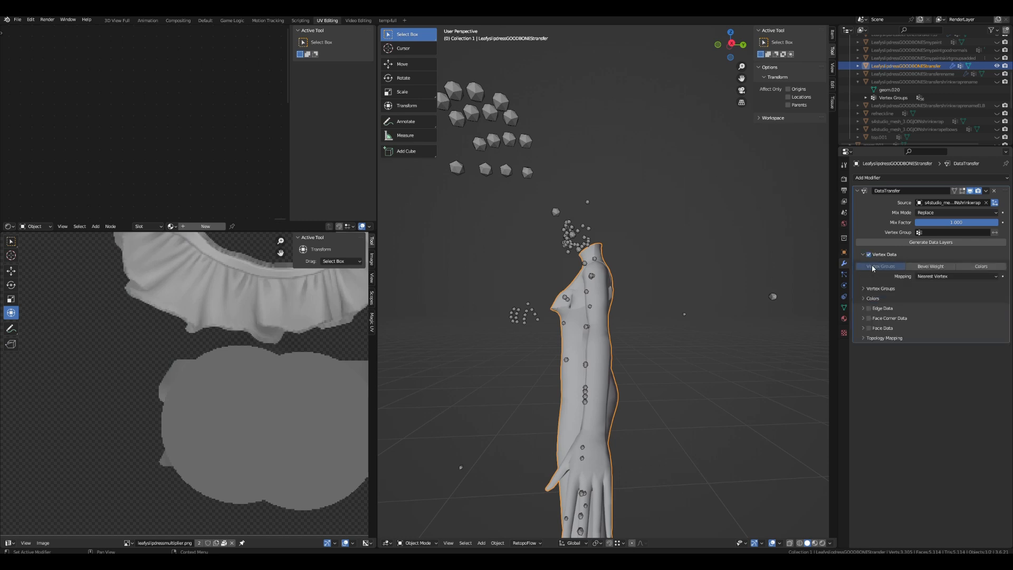
middle_click_drag(744, 307, 766, 321)
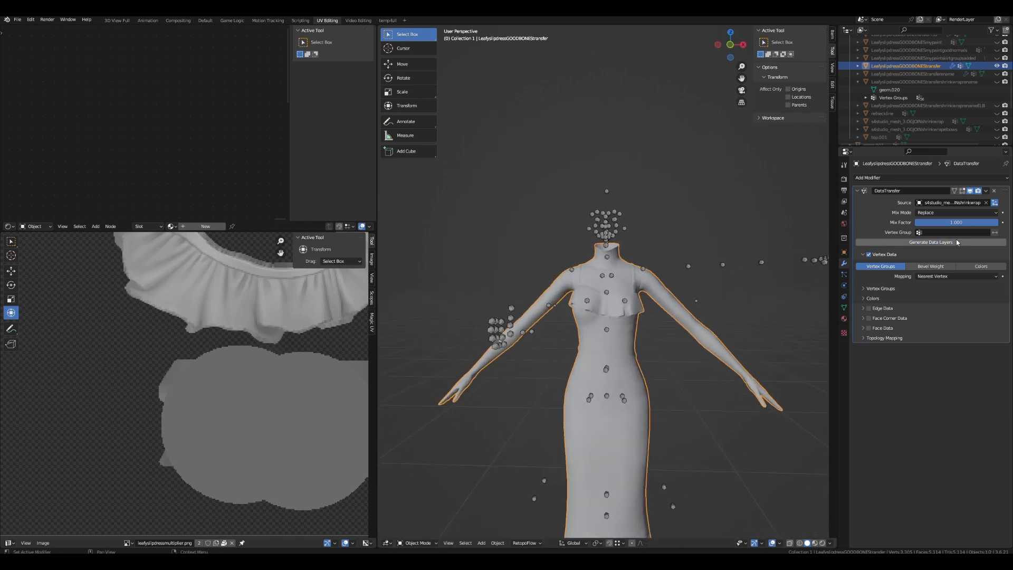
left_click(844, 308)
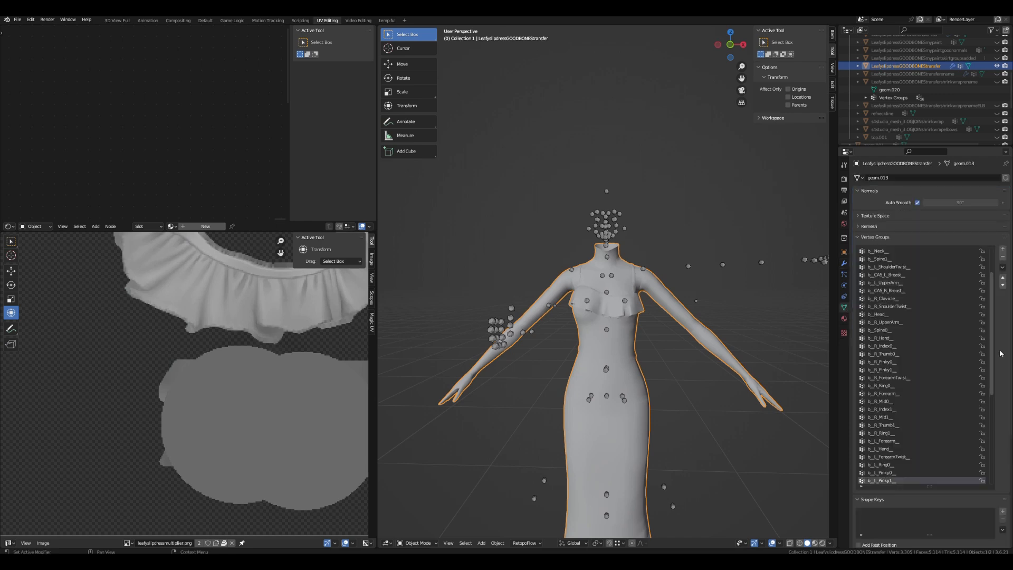
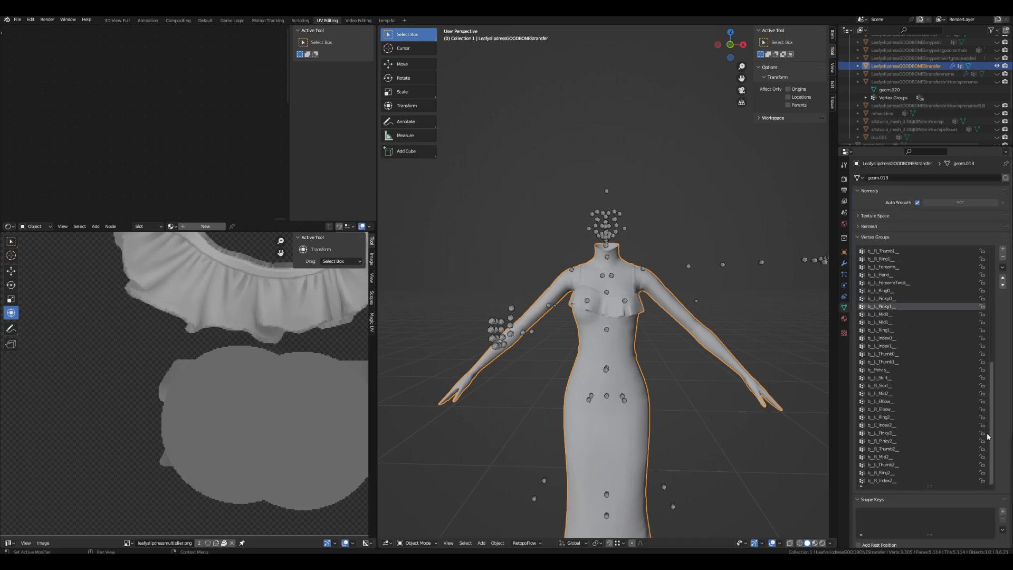
- Hide the transfer mesh, show and select LeafyslipdressGOODBONEStransfershrinkwraprename, and review its renamed vertex groups
left_click(998, 66)
left_click(997, 81)
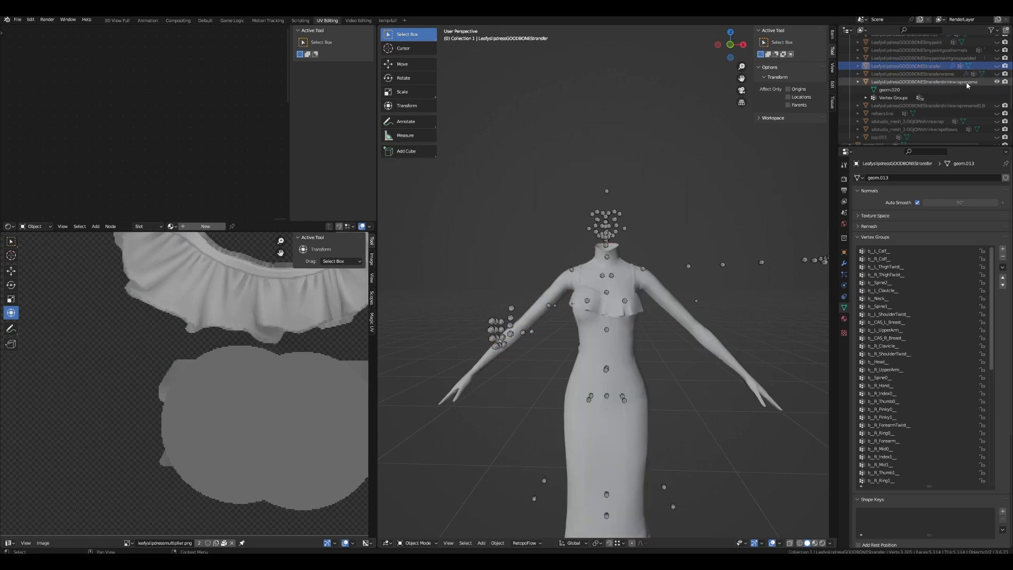
left_click(923, 81)
scroll(981, 362, "down", 1)
mouse_move(992, 363)
left_mouse_down()
mouse_move(1004, 465)
mouse_move(998, 364)
left_mouse_up()
- Add an Armature modifier to the shrinkwrapped renamed dress mesh with auRig as its object
middle_click_drag(728, 295, 551, 387)
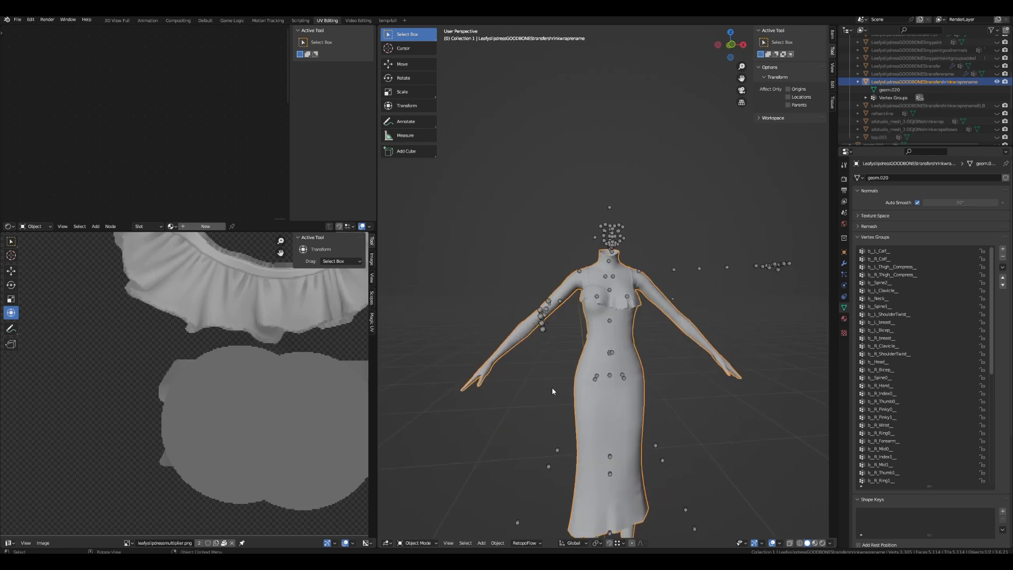
left_click(844, 263)
left_click(895, 179)
left_click(905, 202)
left_click(924, 203)
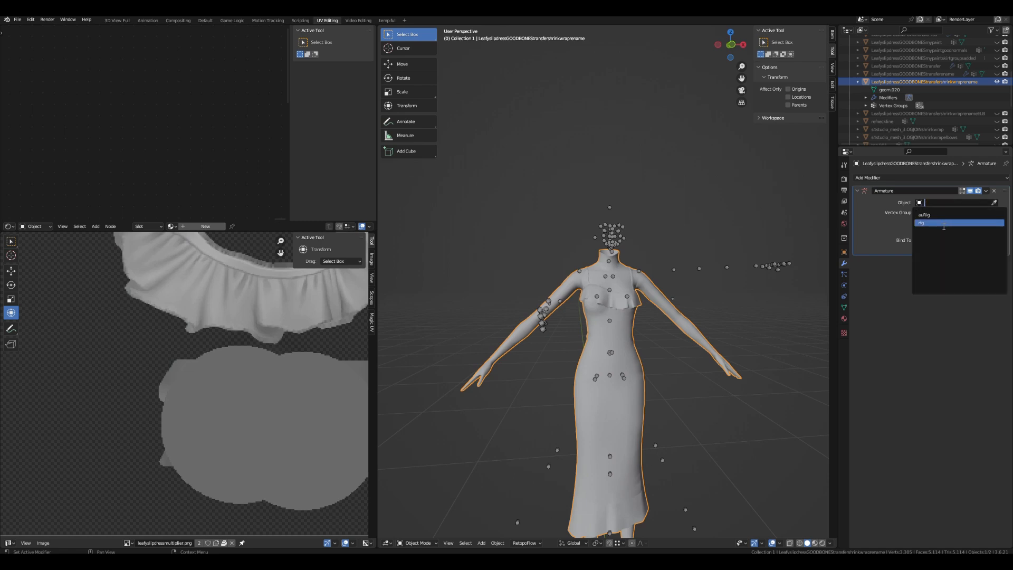
left_click(924, 214)
- Examine the posed elbows, arms, torso and skirt of the shrinkwrapped renamed dress mesh from the side and front
middle_click_drag(664, 349, 716, 328)
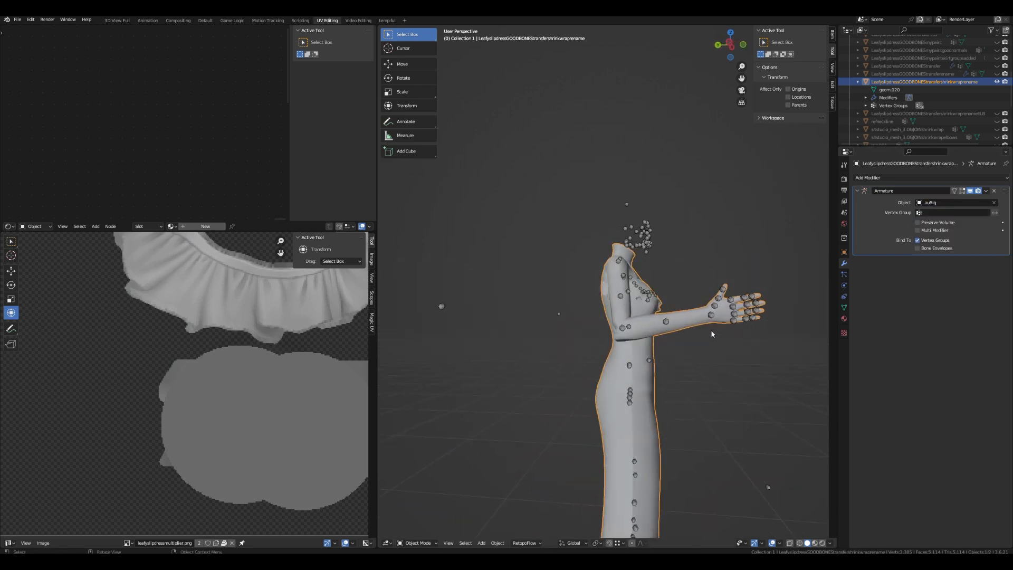
scroll(716, 327, "up", 5)
middle_click_drag(693, 373, 529, 271)
middle_click_drag(547, 326, 678, 356)
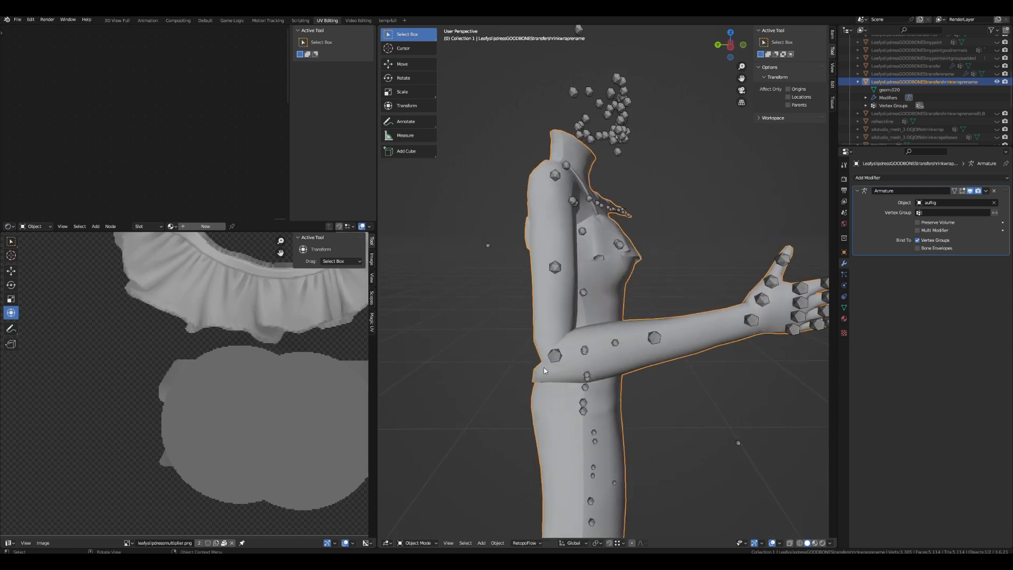
scroll(542, 372, "down", 5)
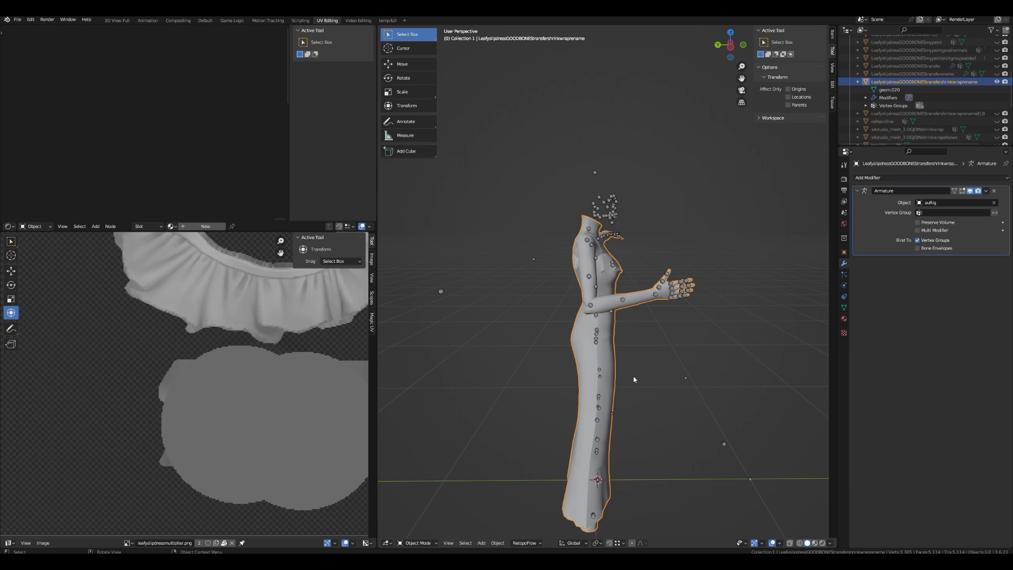
scroll(632, 374, "up", 3)
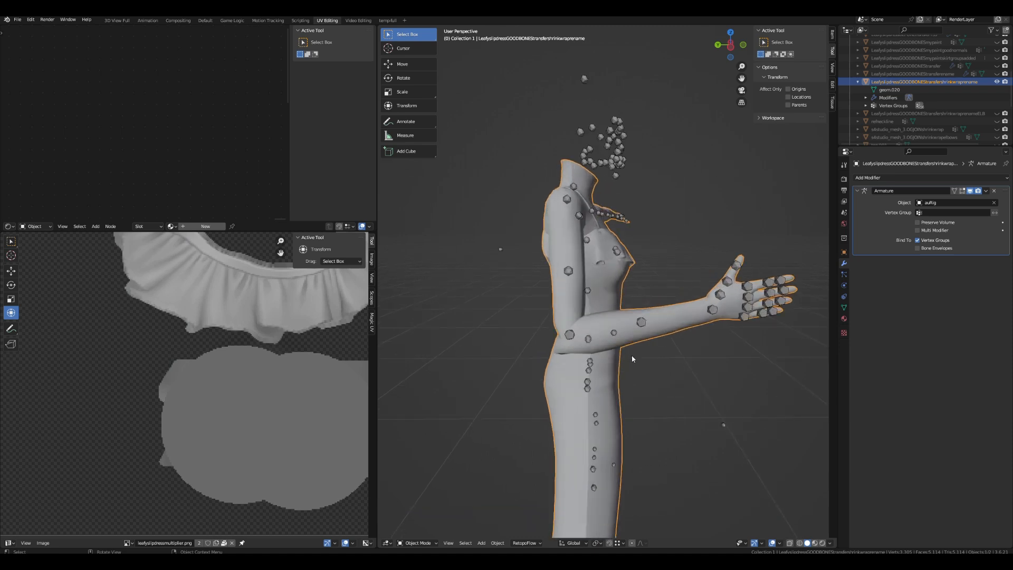
middle_click_drag(632, 358, 557, 351)
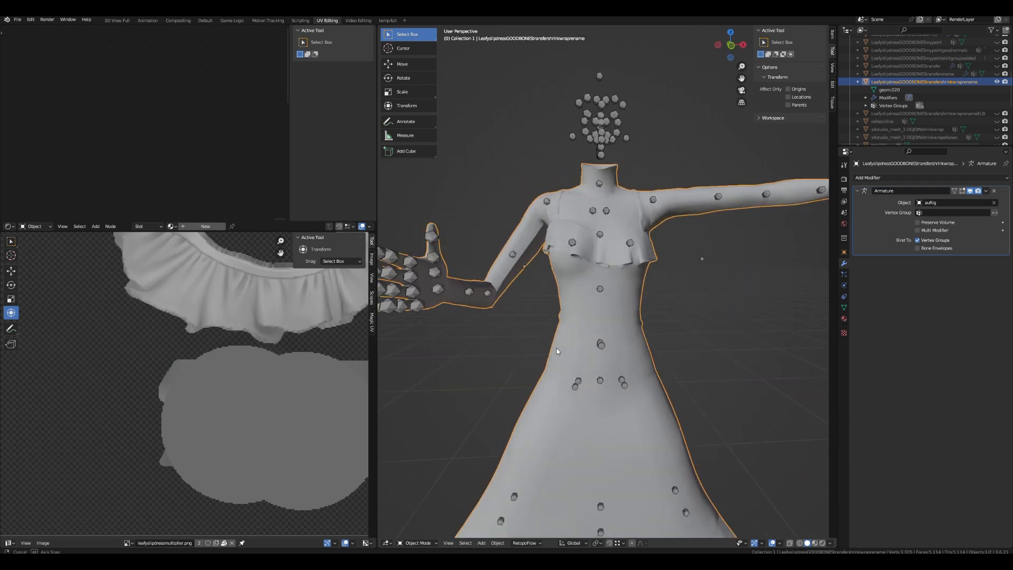
middle_click_drag(556, 351, 604, 341)
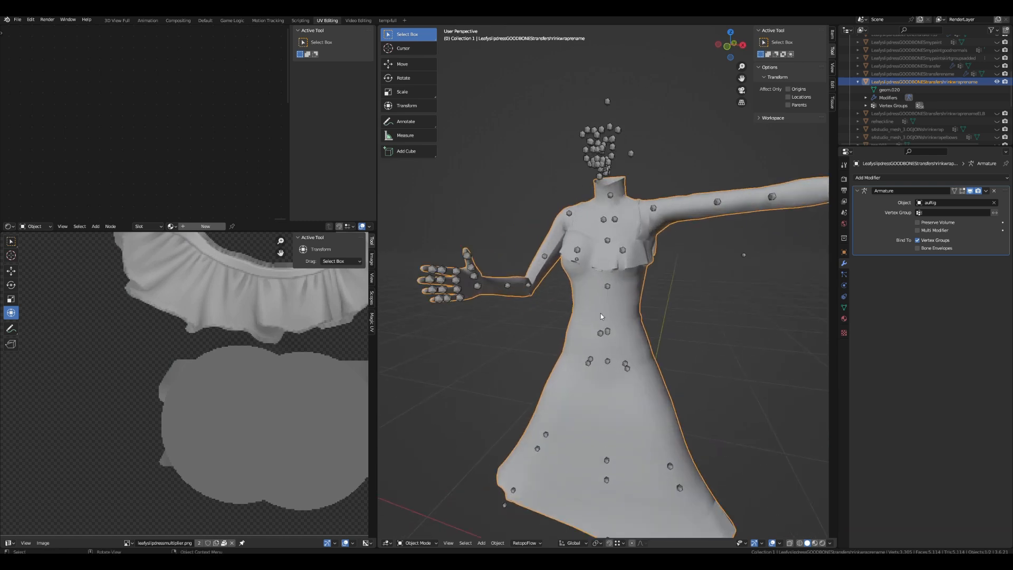
scroll(583, 323, "up", 5)
scroll(709, 179, "down", 5)
middle_click_drag(709, 179, 704, 220)
middle_click_drag(627, 305, 676, 298)
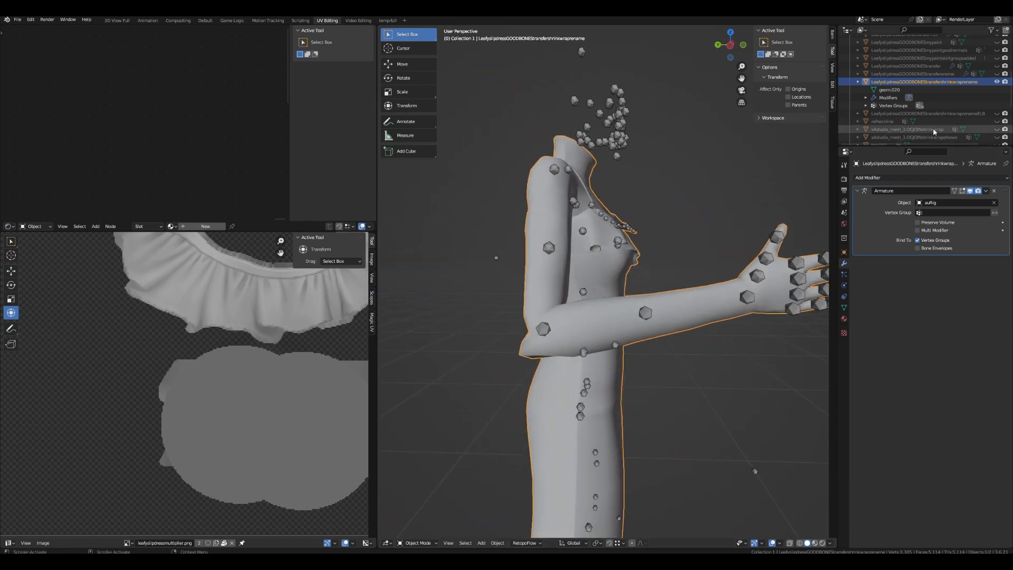
- Hide the shrinkwrapped renamed dress mesh, and show and select s4studio_mesh_3.OGJOINshrinkwrapelbows
scroll(997, 103, "up", 2)
left_click(996, 98)
scroll(981, 99, "down", 4)
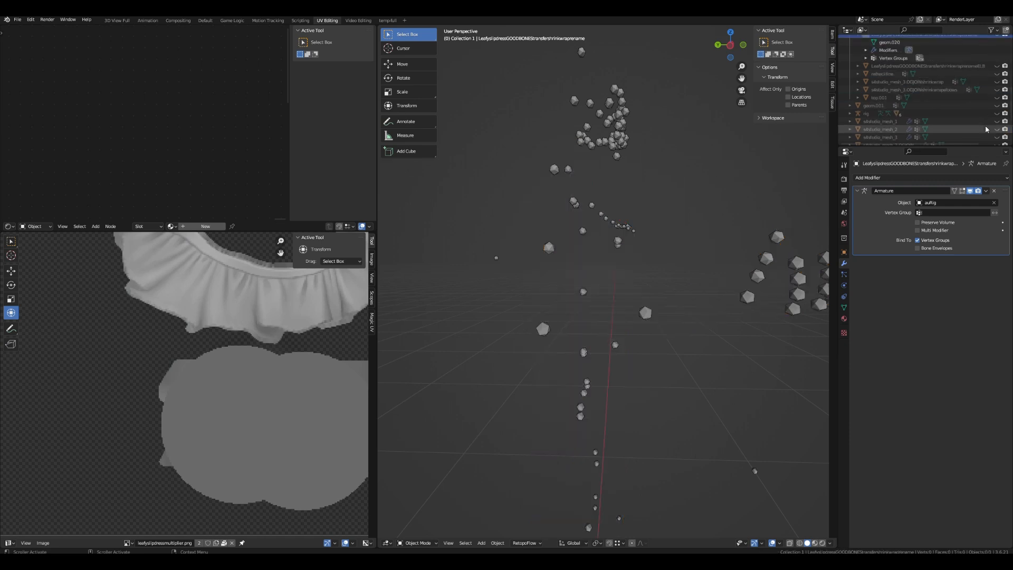
left_click(943, 92)
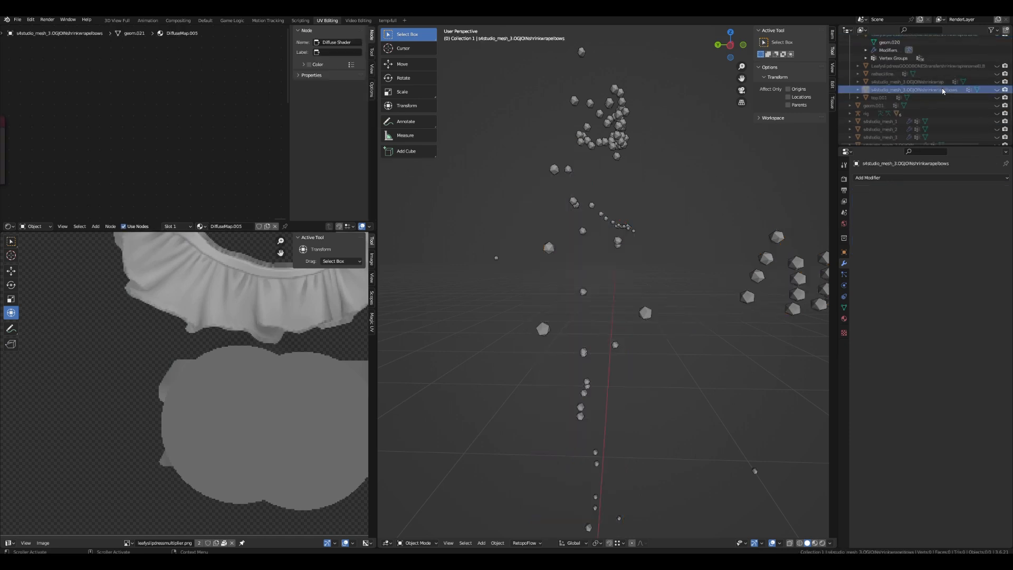
left_click(996, 90)
left_click(937, 91)
scroll(689, 235, "down", 4)
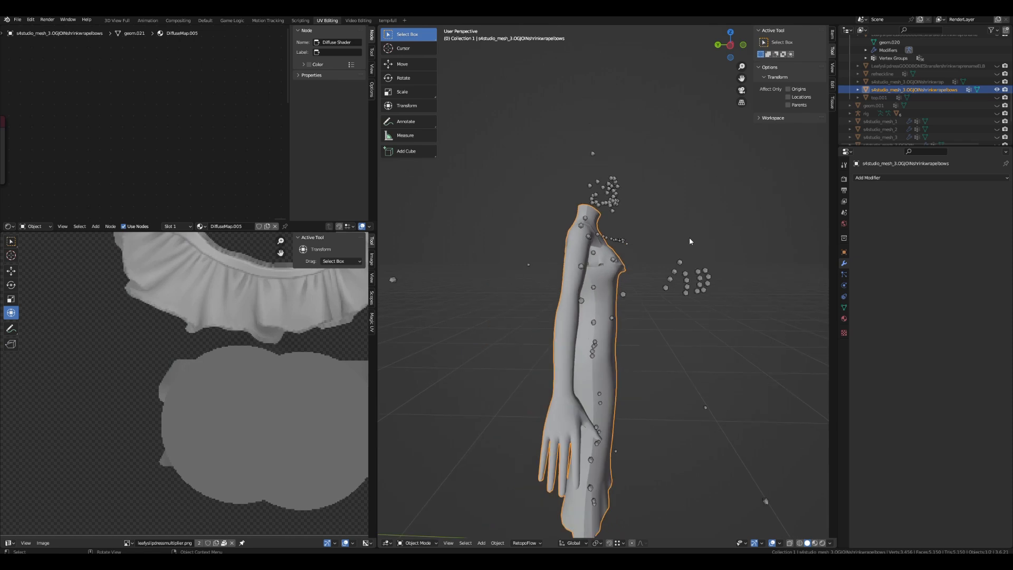
middle_click_drag(705, 295, 584, 294)
- Add an Armature modifier to the elbows mesh, try rig and auRig as its object, and clear the object field
left_click(868, 178)
left_click(931, 199)
left_click(941, 204)
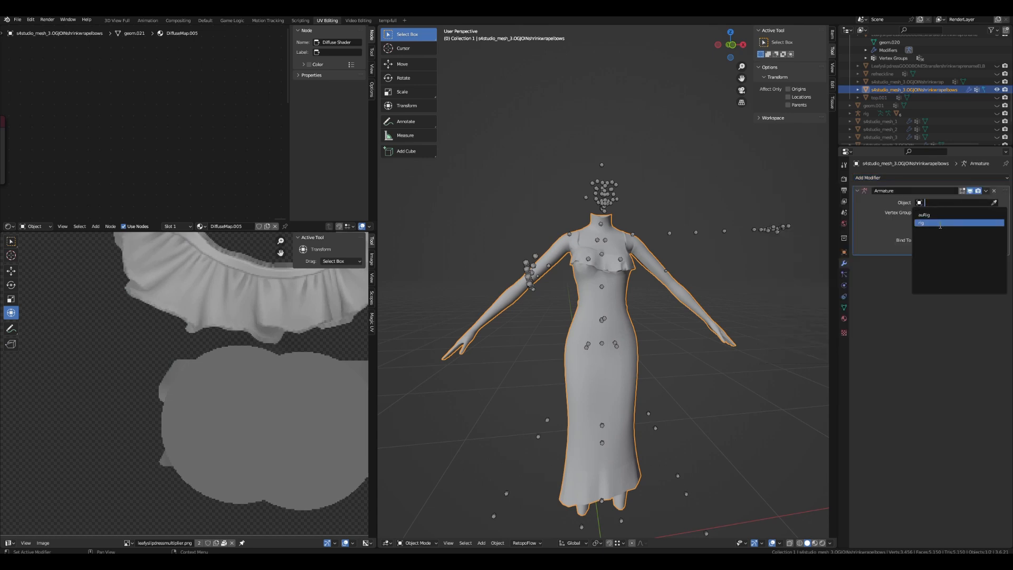
left_click(928, 222)
left_click(940, 203)
left_click(941, 214)
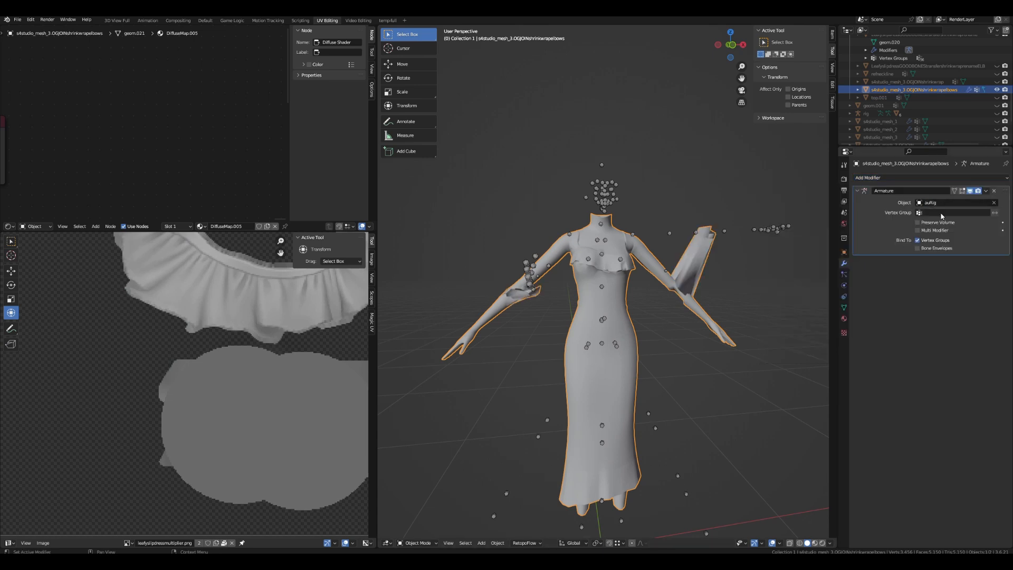
left_click(995, 203)
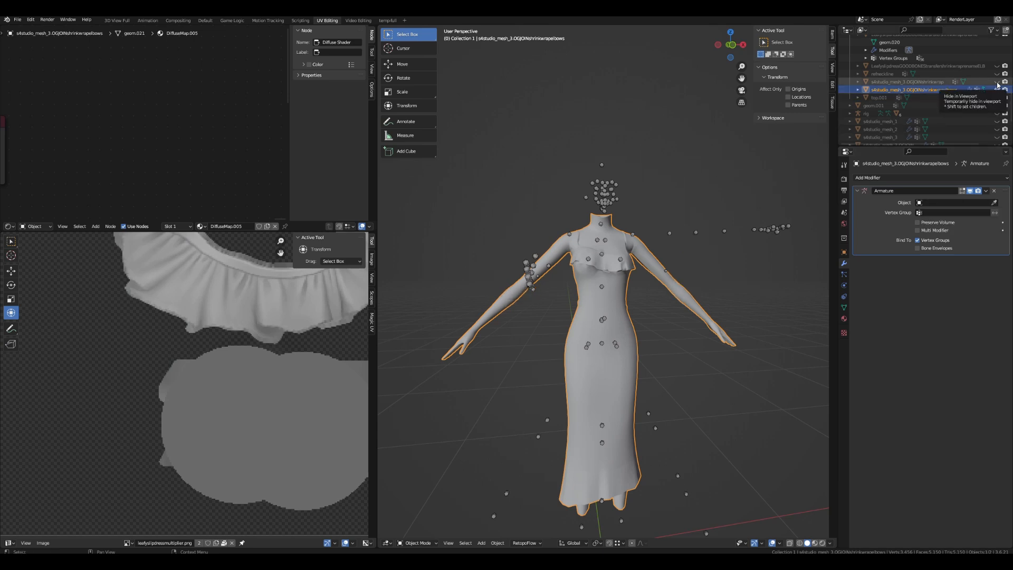
- Show and select s4studio_mesh_3.OGJOINshrinkwrap and add an Armature modifier with rig as its object
left_click(996, 82)
left_click(914, 81)
left_click(946, 203)
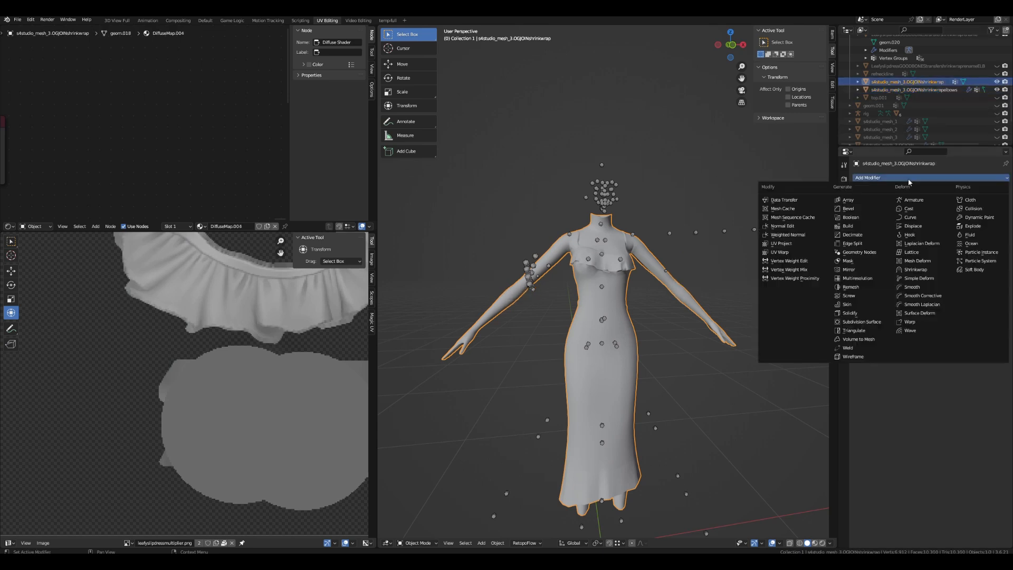
key("Escape")
left_click(948, 202)
left_click(937, 230)
- Hide the overlapping elbows mesh and inspect the shrinkwrap mesh's posed arm from the side and front
scroll(606, 324, "up", 2)
middle_click_drag(591, 324, 716, 358)
scroll(975, 110, "up", 2)
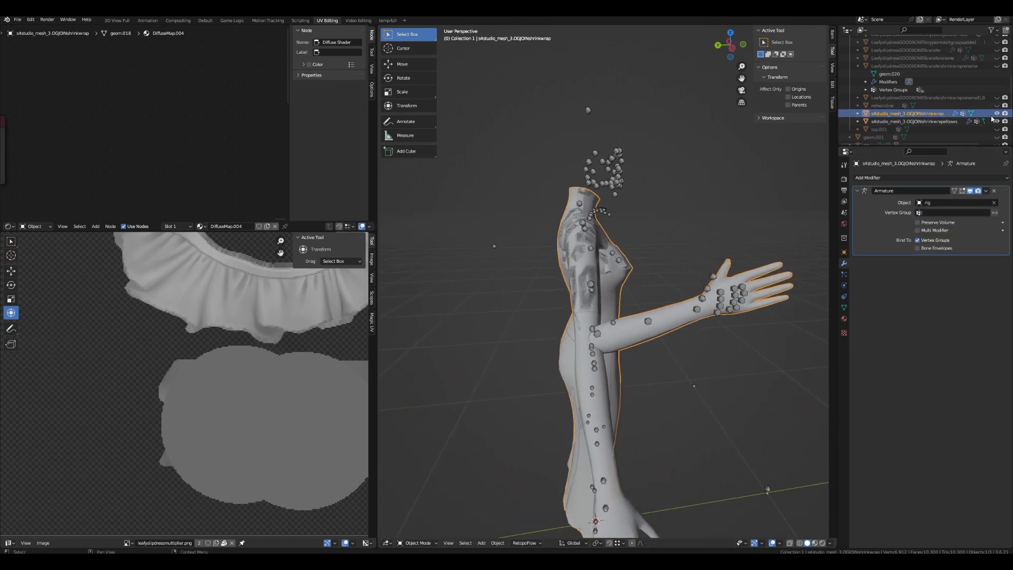
left_click(996, 121)
middle_click_drag(663, 308, 632, 318)
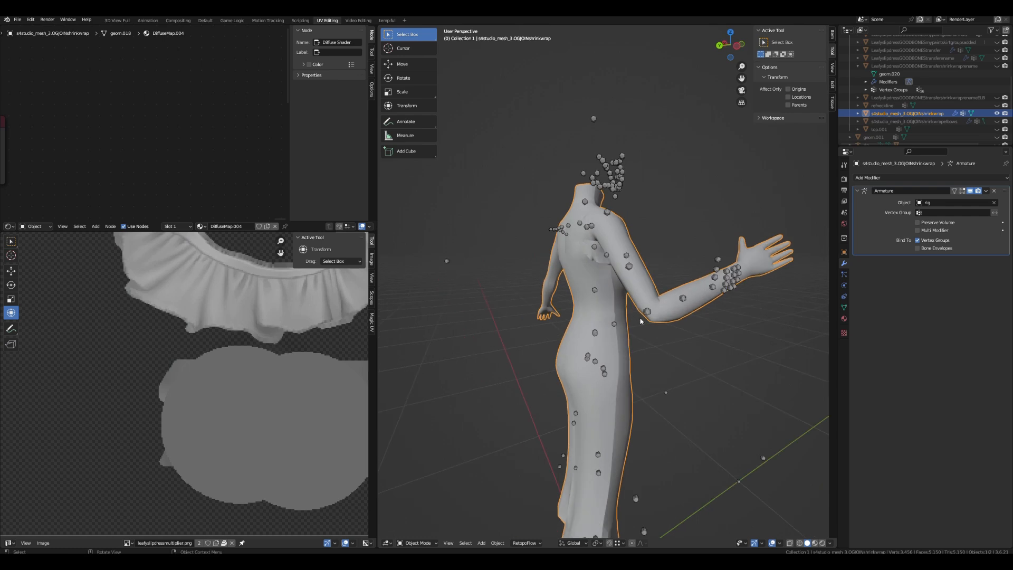
middle_click_drag(693, 333, 559, 332)
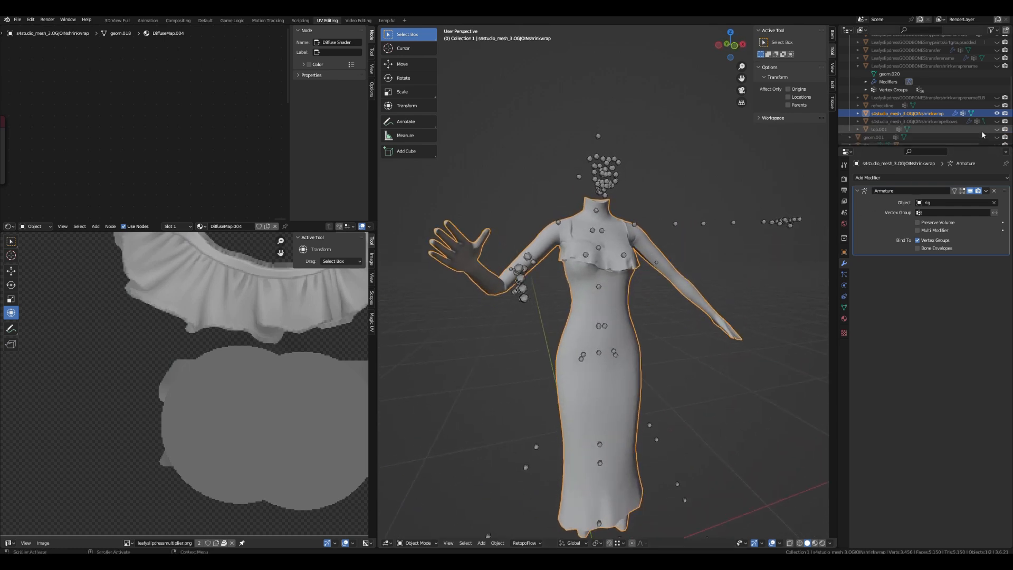
- Hide s4studio_mesh_3.OGJOINshrinkwrap, and show and select s4studio_mesh_3.OGJOINshrinkwrapelbows
left_click(996, 112)
left_click(996, 121)
left_click(701, 322)
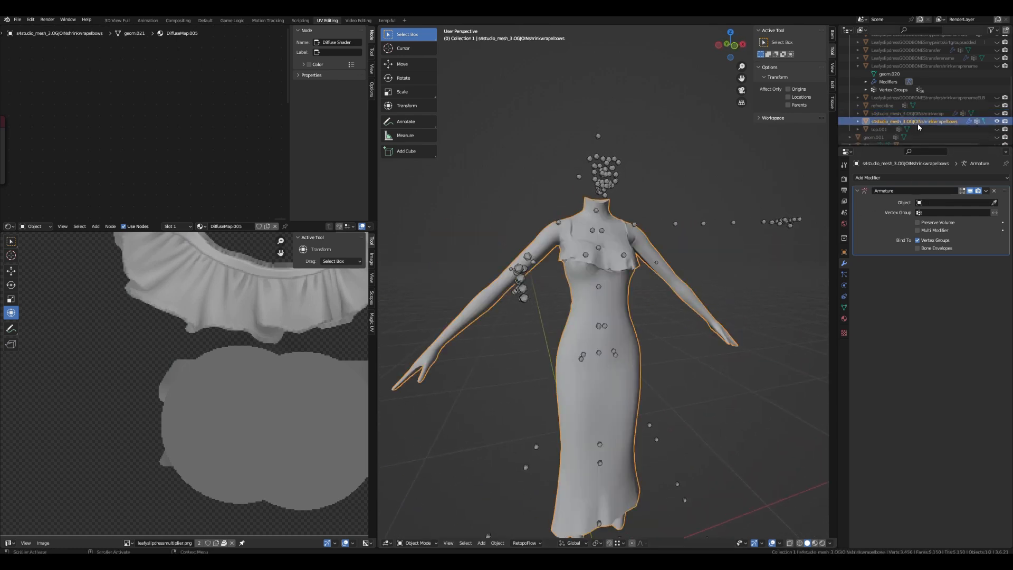
middle_click_drag(701, 323, 673, 315)
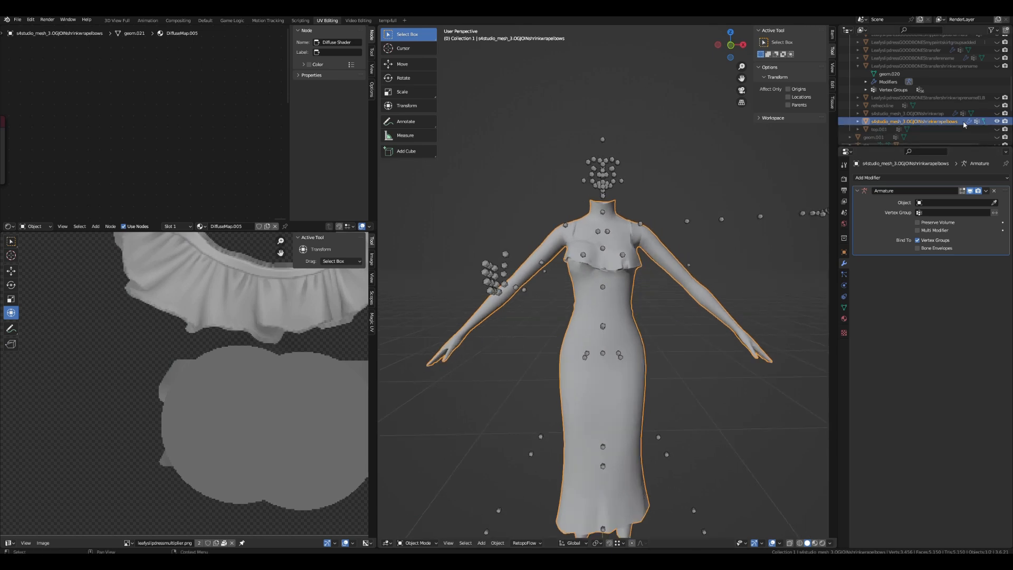
- Review the elbows mesh's vertex groups, check its arm from the side, and hide the mesh
left_click(844, 308)
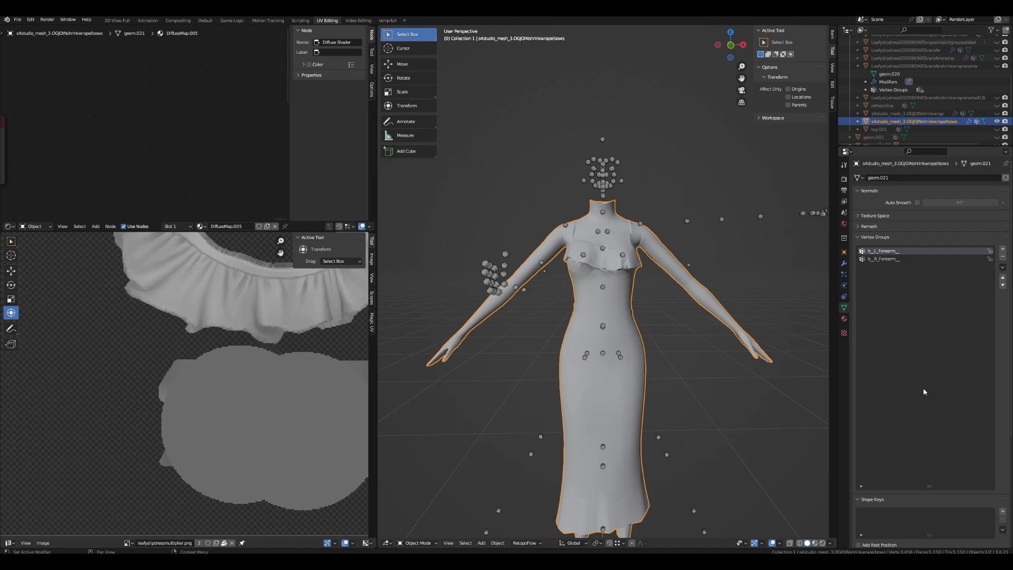
middle_click_drag(823, 363, 659, 364)
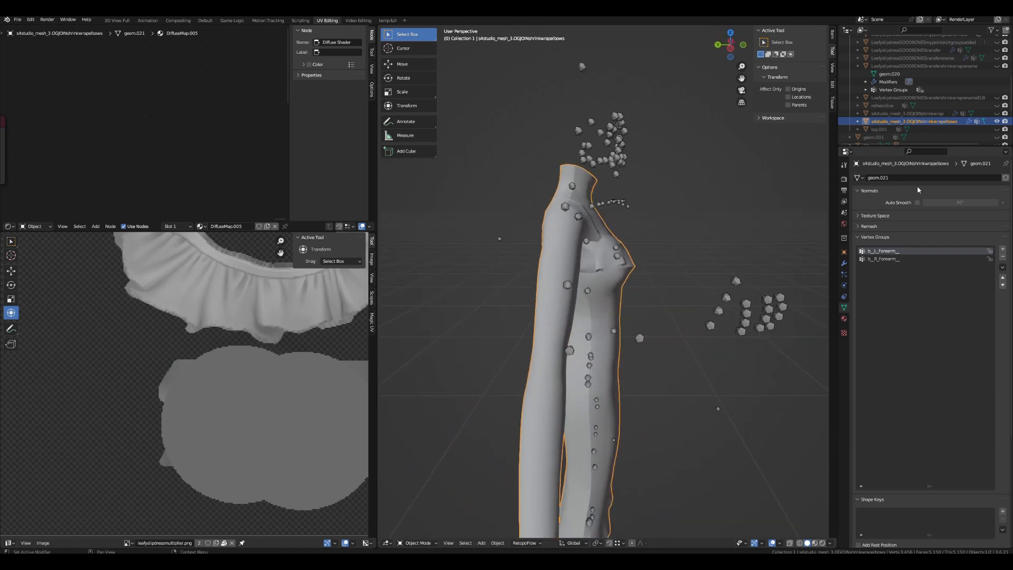
left_click(997, 122)
scroll(975, 127, "down", 5)
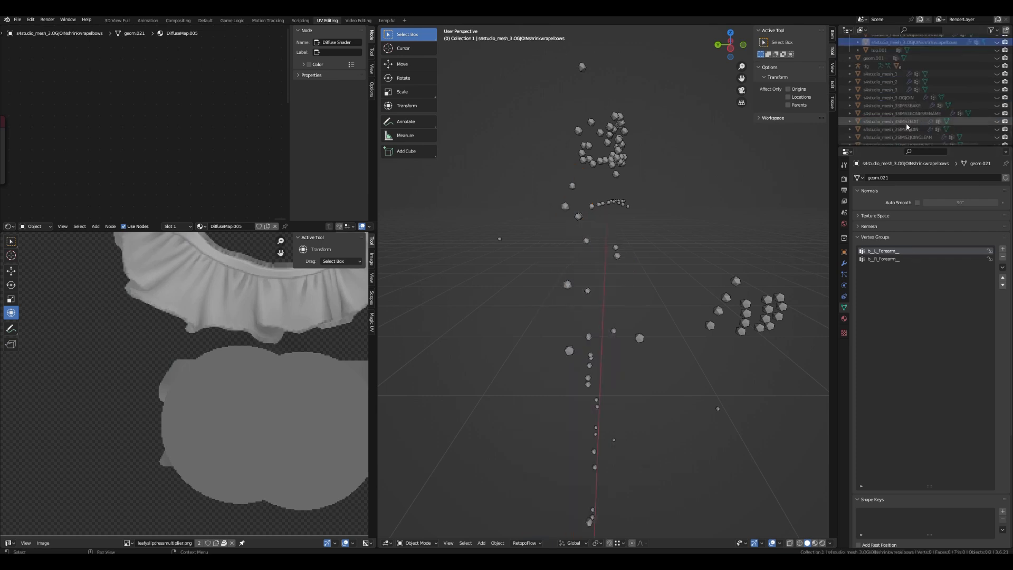
- Show and select s4studio_mesh_3.OGJOIN, and inspect its b__R_Elbow__ vertex group weights on the bent arm
scroll(904, 114, "down", 1)
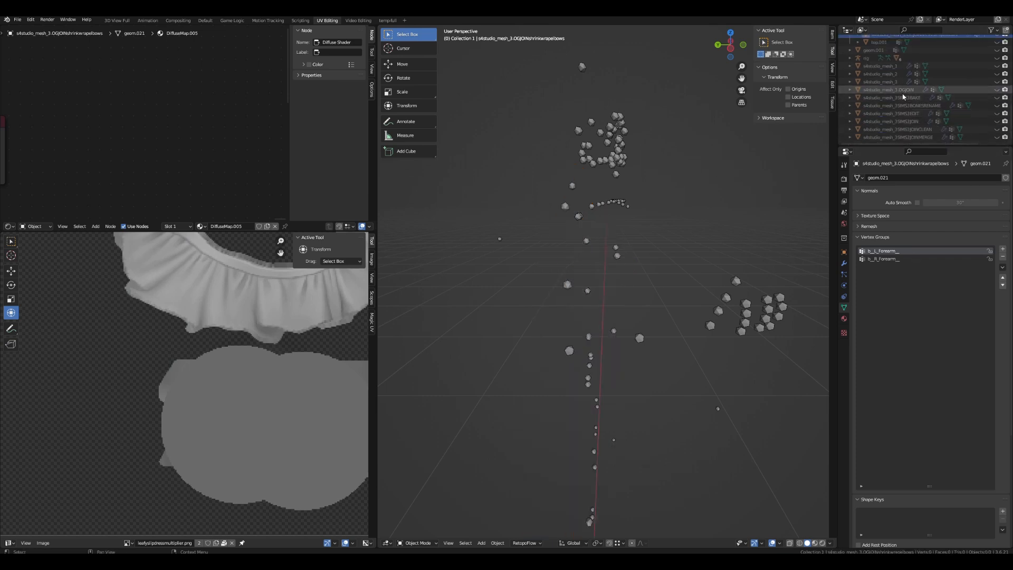
left_click(905, 91)
left_click(996, 89)
scroll(890, 463, "down", 2)
left_click(890, 463)
middle_click_drag(673, 414, 632, 296)
scroll(999, 76, "up", 5)
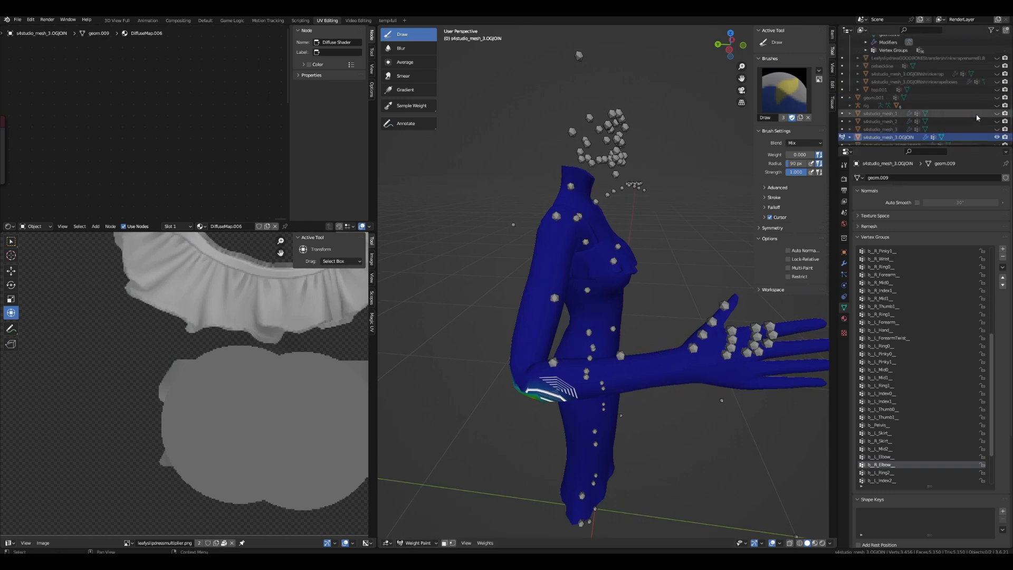
- Show s4studio_mesh_3.OGJOINshrinkwrapelbows alongside the OGJOIN mesh and make it the active mesh in Weight Paint mode
left_click(996, 82)
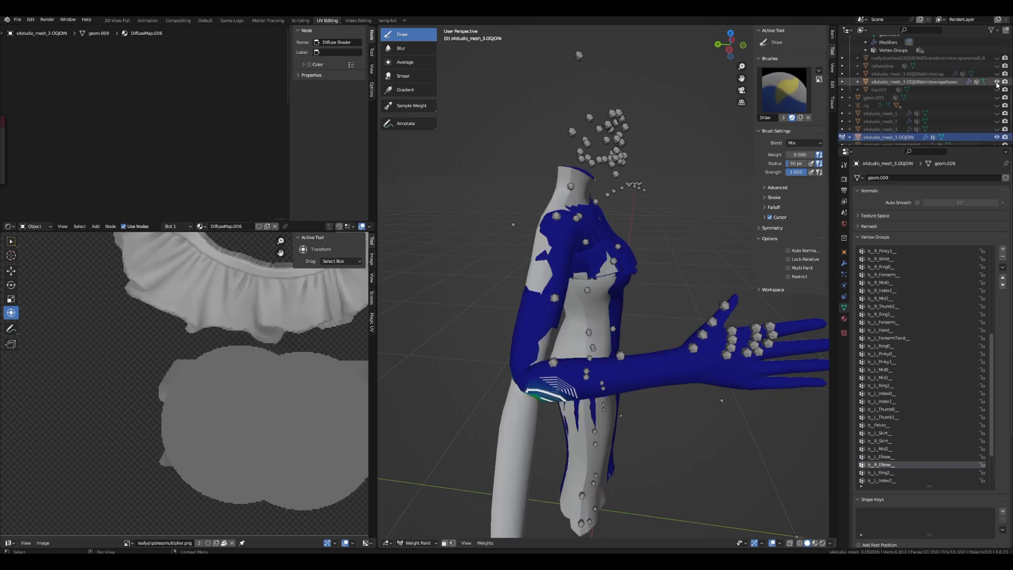
left_click(842, 83)
middle_click_drag(686, 364, 690, 340)
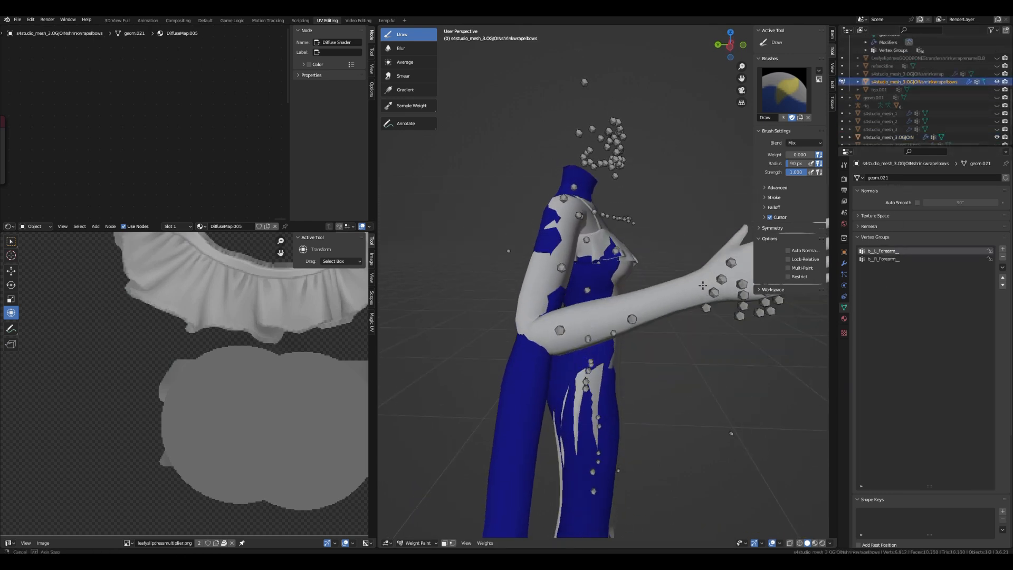
scroll(691, 340, "up", 2)
left_click(417, 542)
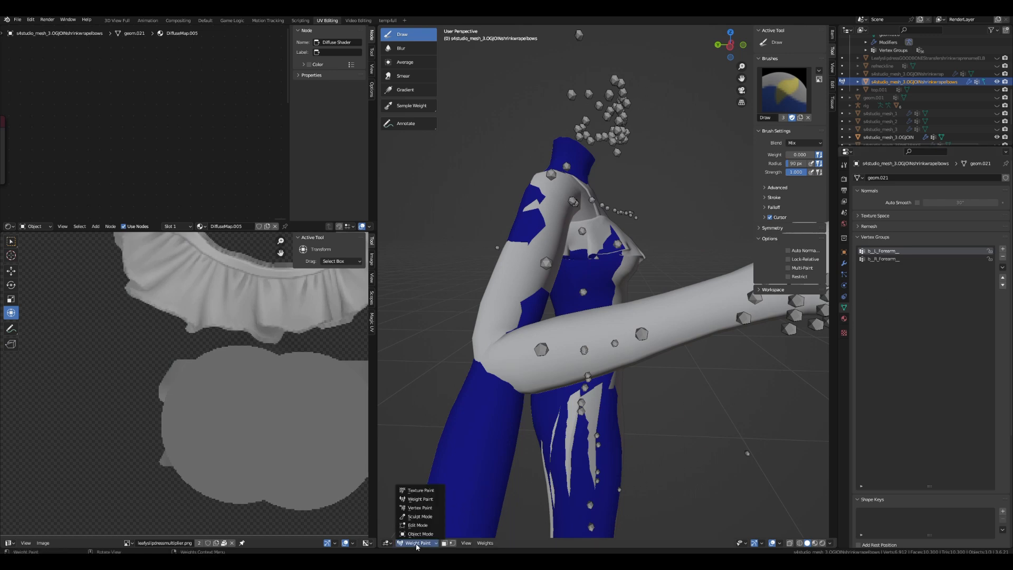
left_click(422, 499)
- Select the elbows mesh's b__R_Forearm__ vertex group and examine its weights from the back, side and front
scroll(907, 364, "down", 3)
scroll(668, 274, "down", 5)
middle_click_drag(660, 266, 896, 232)
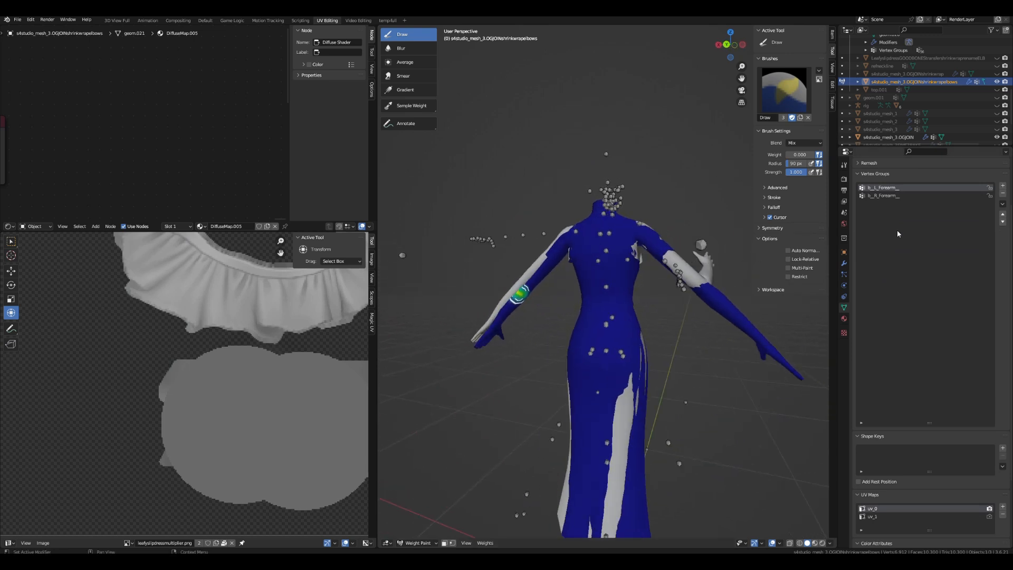
left_click(887, 196)
mouse_move(749, 316)
middle_mouse_down()
mouse_move(682, 332)
mouse_move(687, 348)
middle_mouse_up()
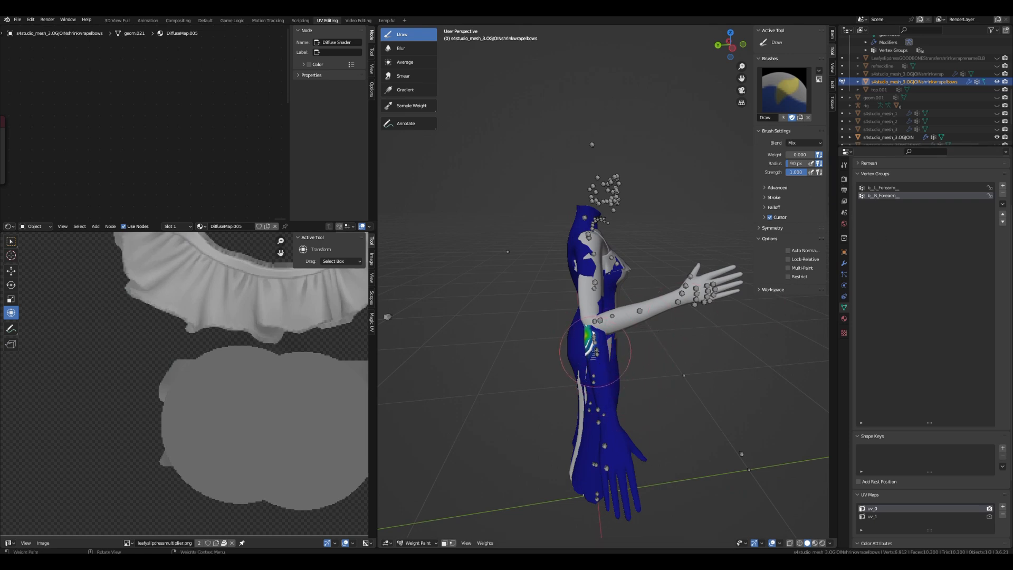
middle_click_drag(673, 362, 738, 355)
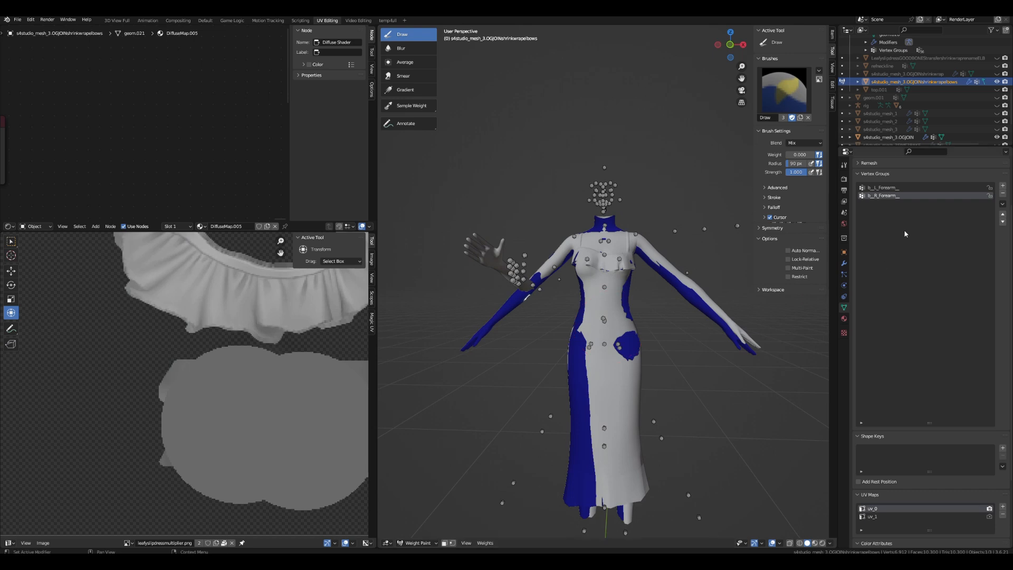
- Hide the elbows and OGJOIN meshes, and show and select the Leafyslipdress mesh whose name ends in shrinkwraprenamedELBOW
left_click(997, 82)
scroll(991, 95, "up", 3)
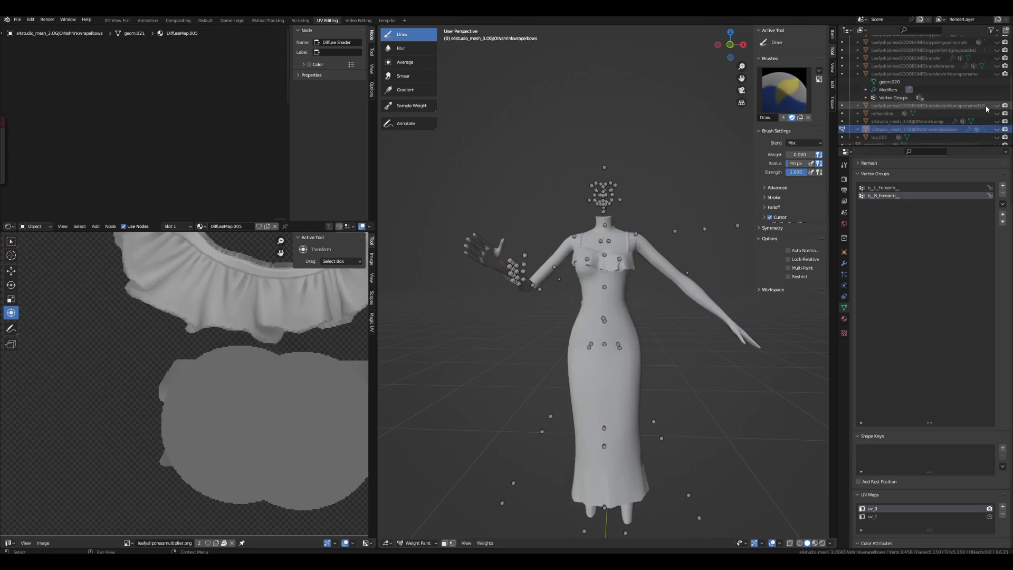
left_click(952, 106)
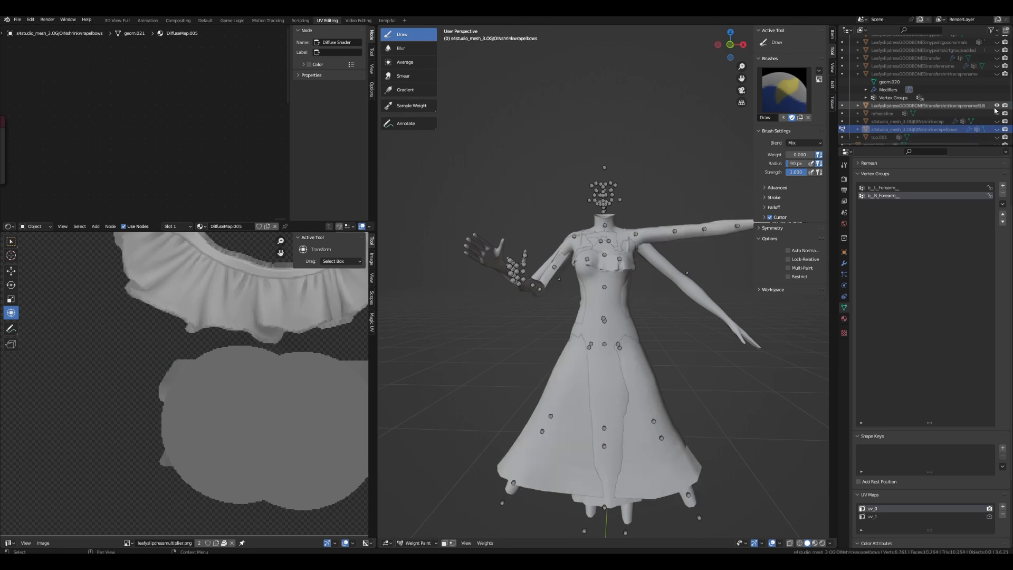
scroll(948, 113, "down", 4)
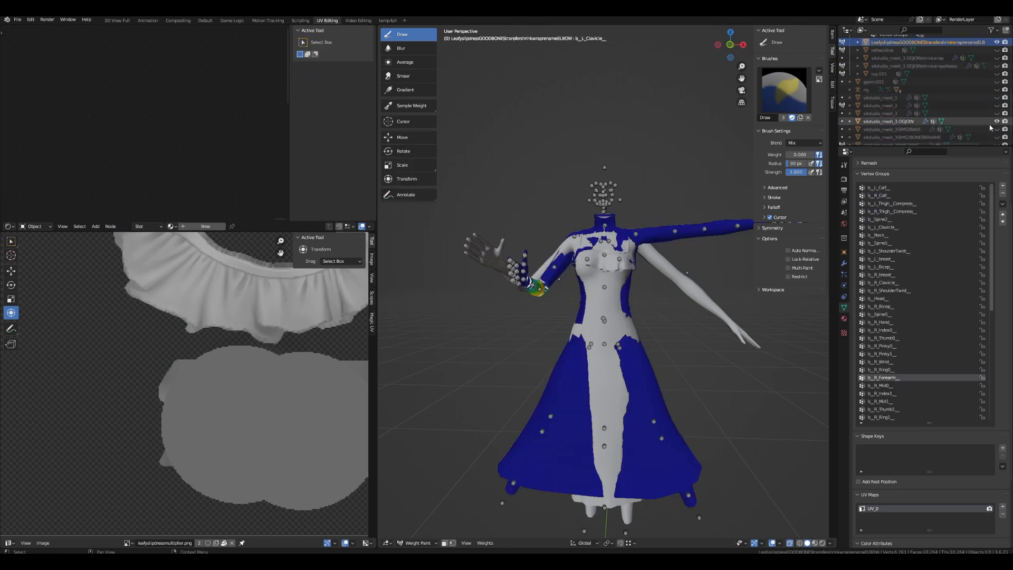
left_click(996, 122)
- Replace the ELBOW dress's Armature modifier with a Data Transfer modifier that uses s4studio_mesh_3.OGJOINshrinkwrapelbows as its source
left_click(844, 263)
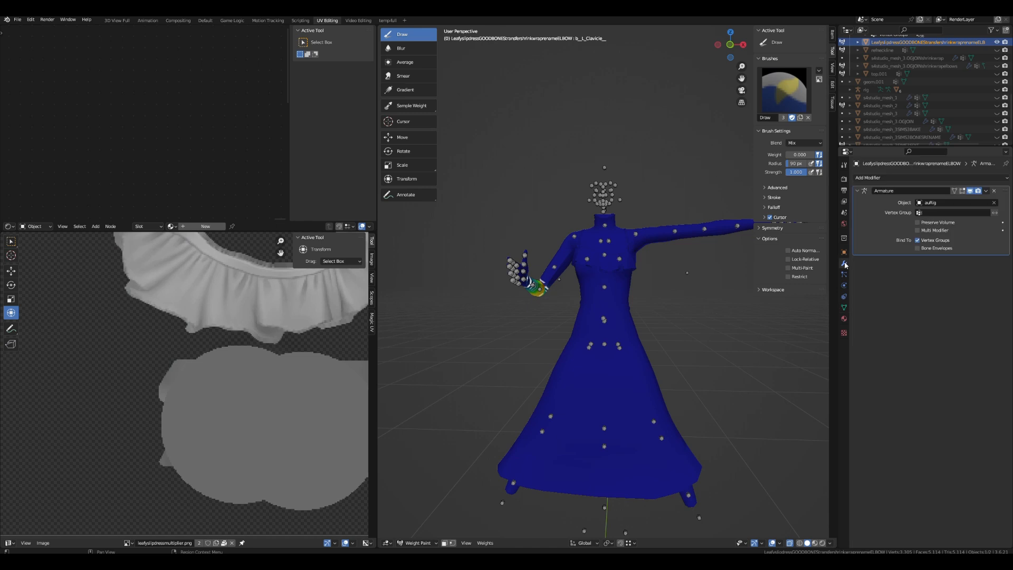
left_click(994, 192)
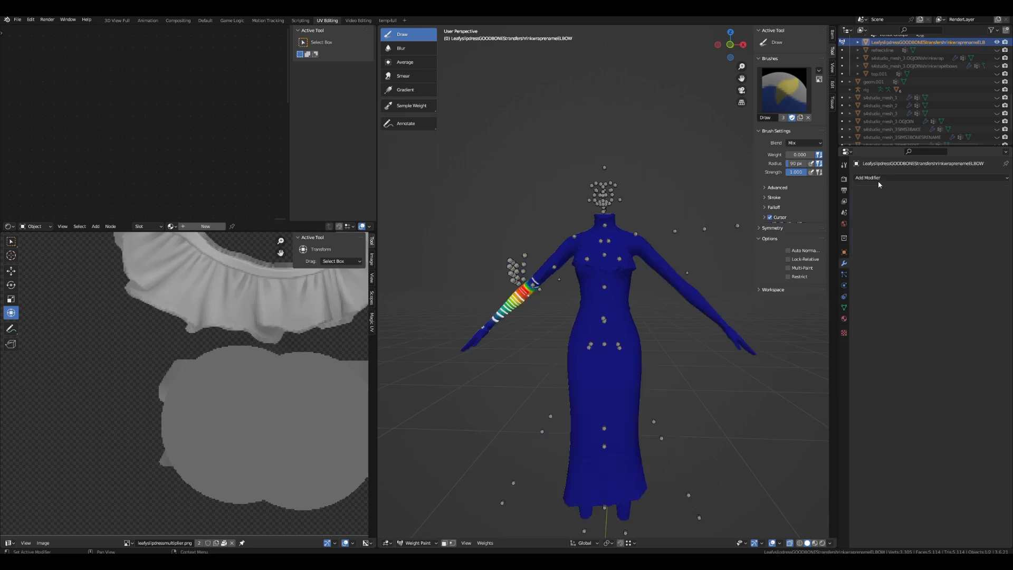
left_click(877, 180)
left_click(791, 200)
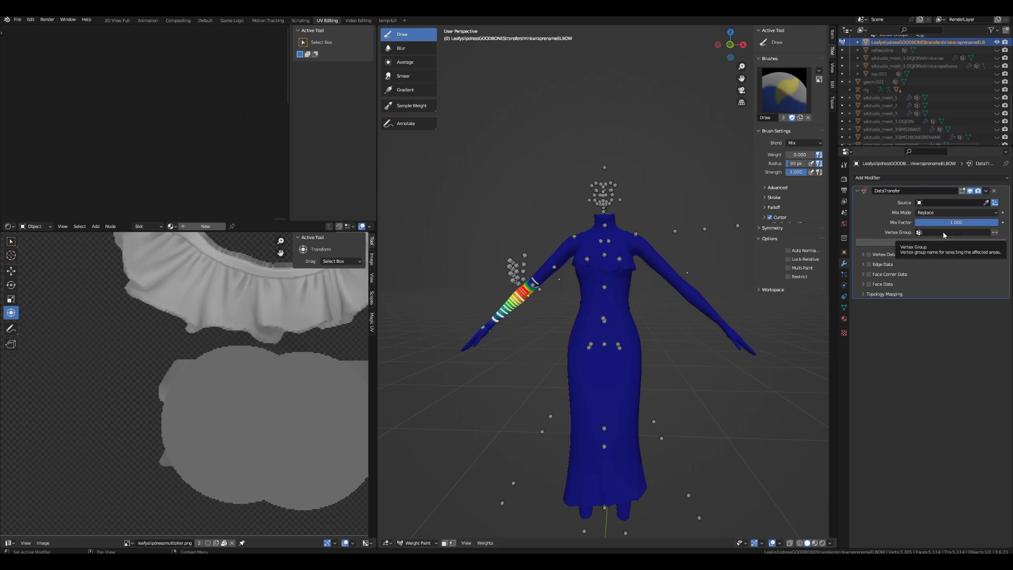
left_click(935, 204)
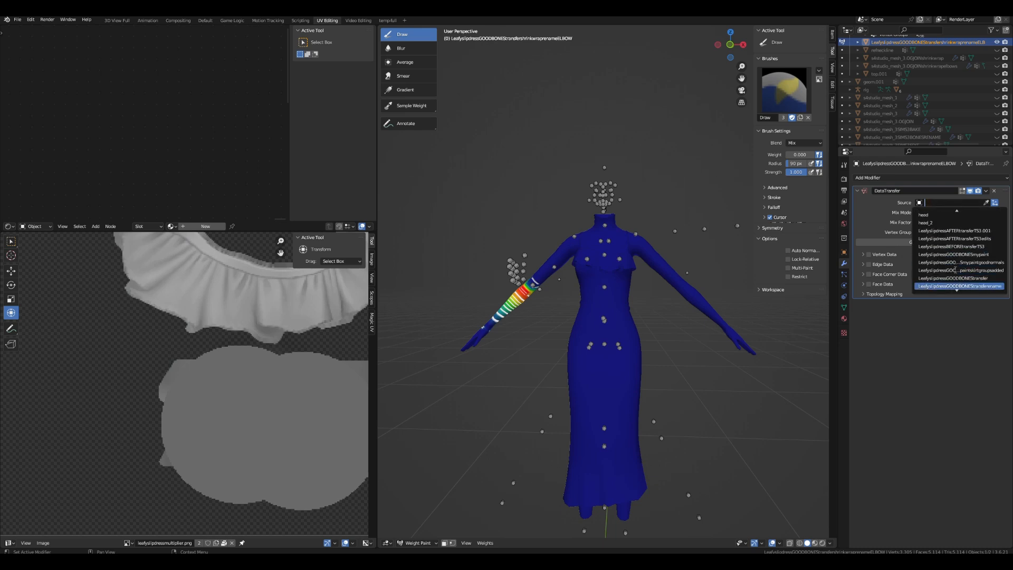
scroll(970, 274, "down", 4)
left_click(976, 286)
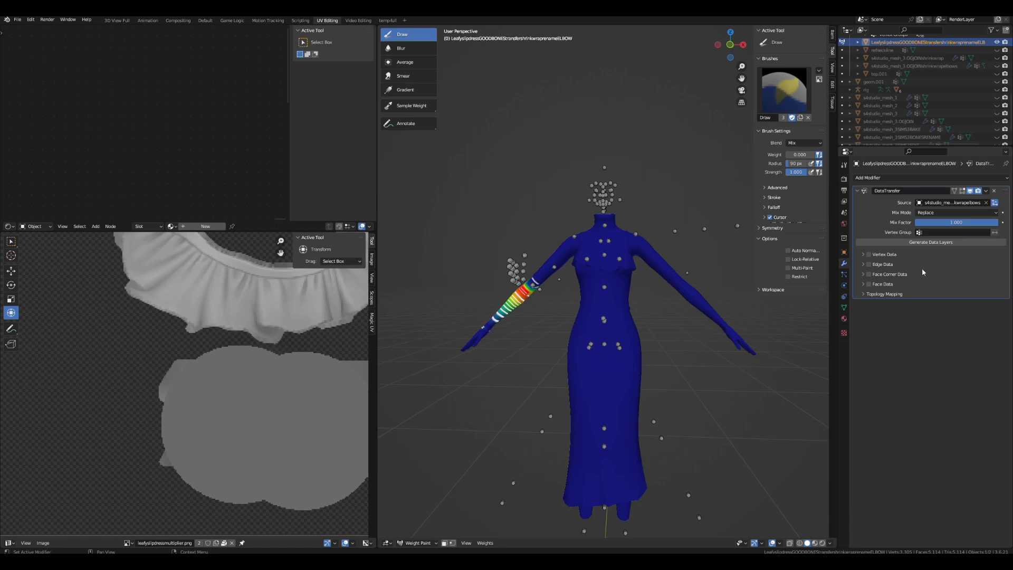
- Enable vertex group transfer under the Data Transfer modifier's vertex data and set its mix mode to Add
left_click(875, 255)
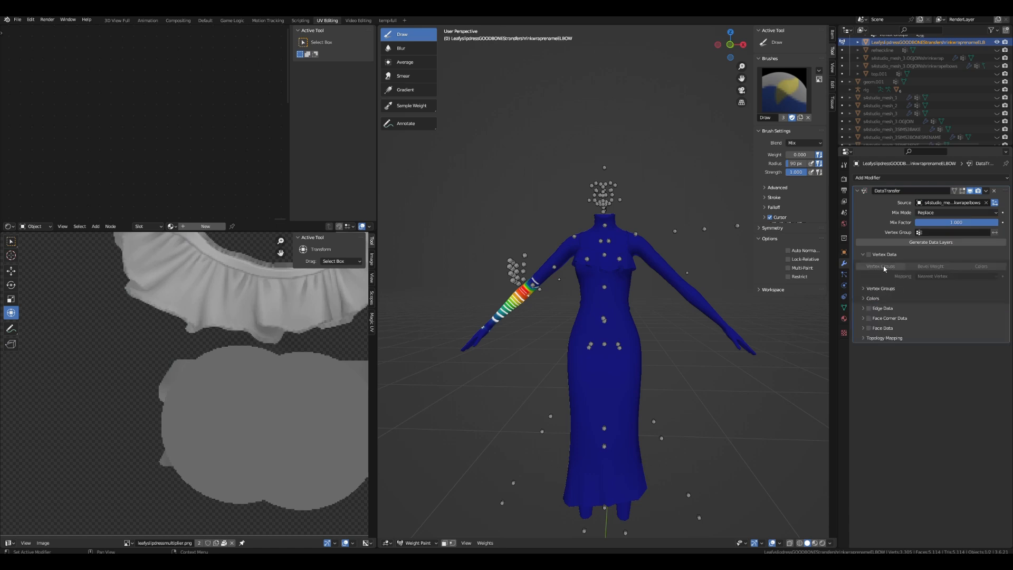
left_click(884, 267)
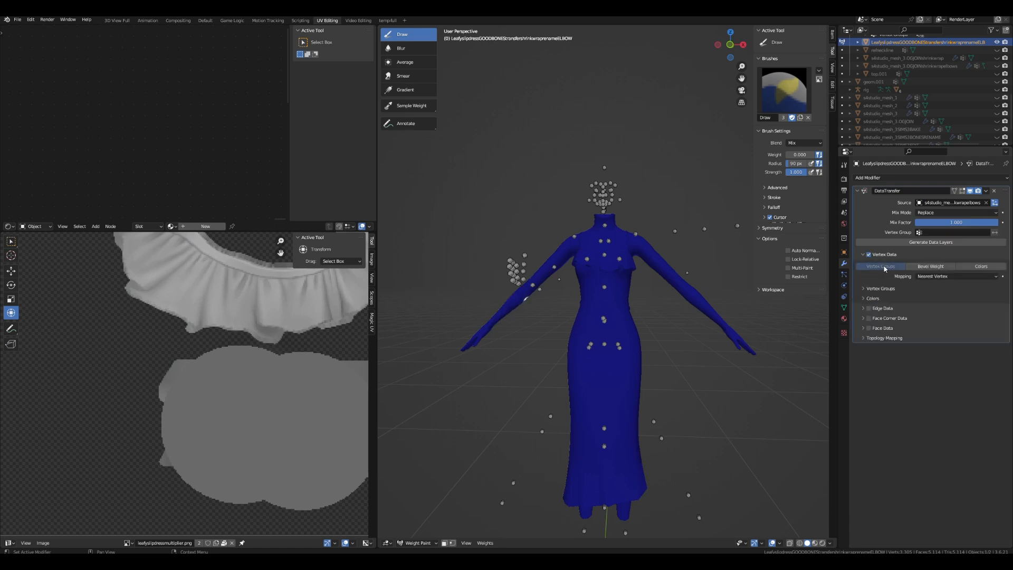
left_click(937, 213)
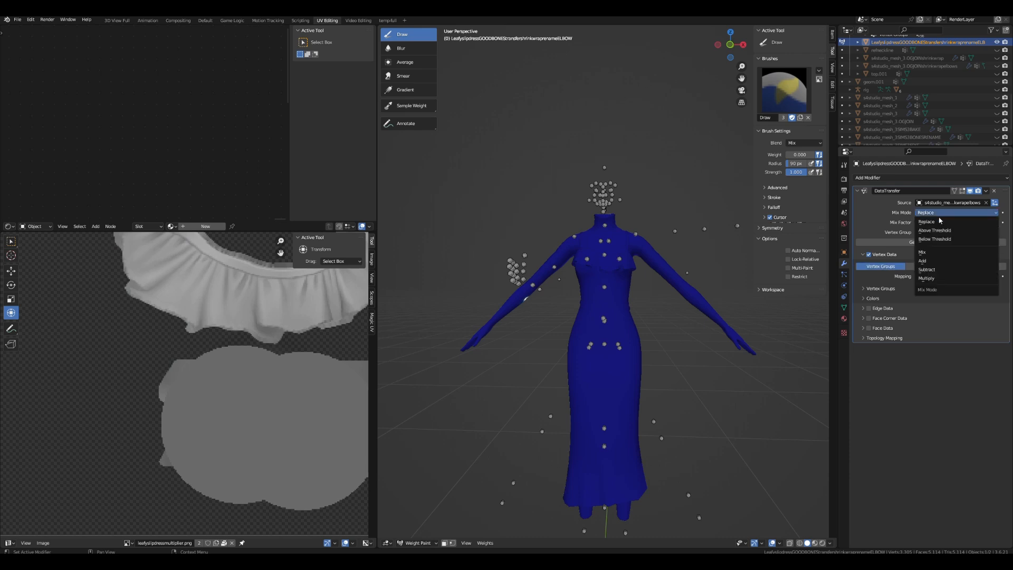
left_click(933, 261)
- Inspect the blended forearm and elbow weights on the ELBOW dress from the back and side
middle_click_drag(606, 395, 726, 393)
scroll(717, 355, "up", 2)
middle_click_drag(750, 309, 695, 303)
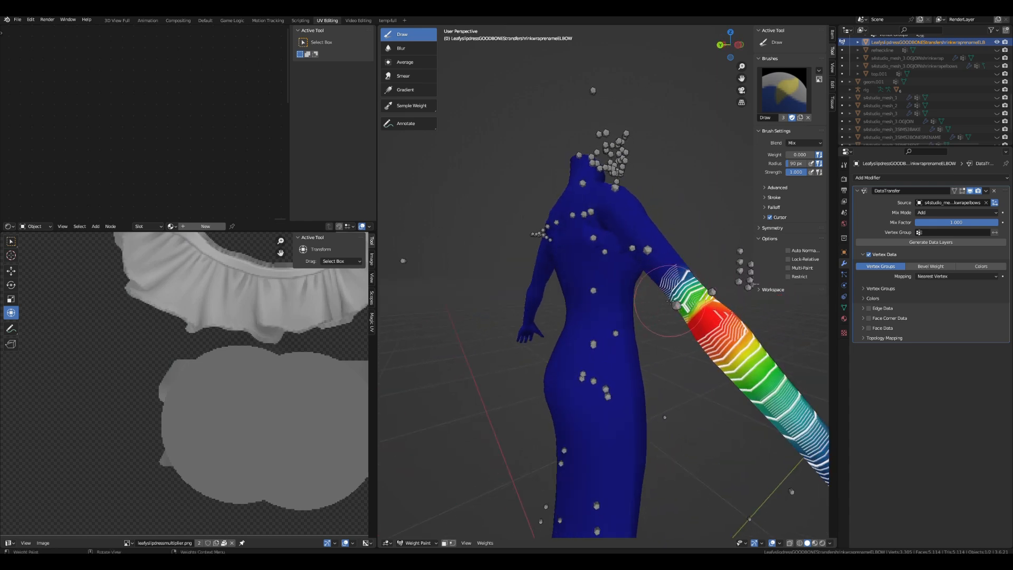
mouse_move(673, 308)
middle_mouse_down()
mouse_move(713, 348)
mouse_move(681, 350)
mouse_move(718, 336)
middle_mouse_up()
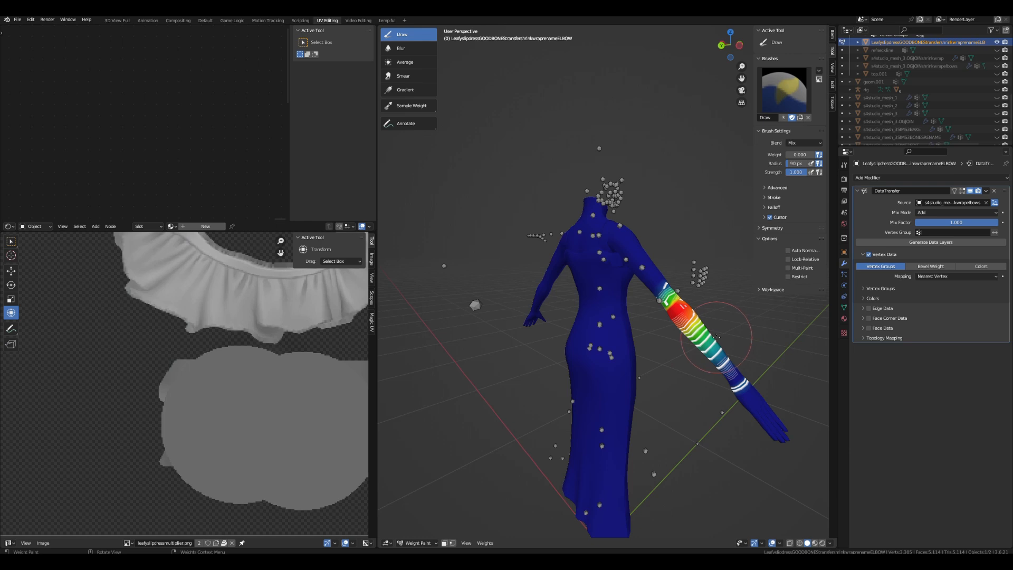
mouse_move(718, 338)
middle_mouse_down()
mouse_move(649, 331)
mouse_move(667, 330)
mouse_move(637, 383)
middle_mouse_up()
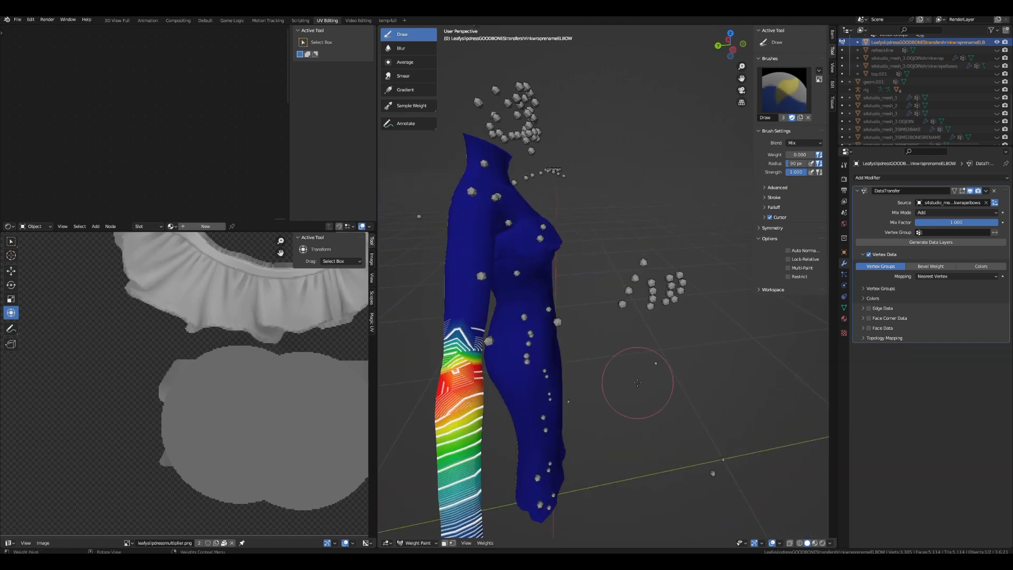
middle_click_drag(584, 404, 716, 376)
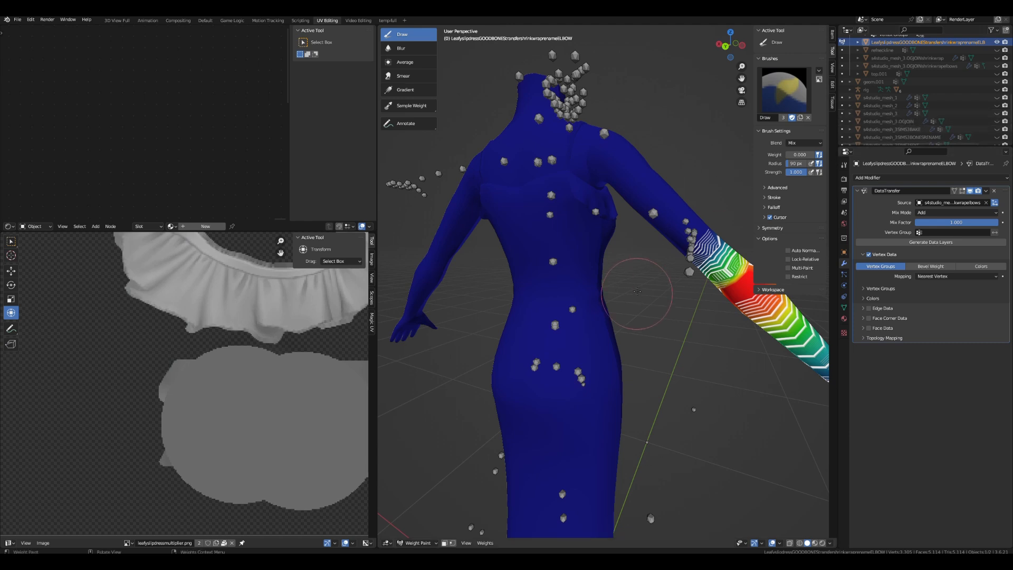
middle_click_drag(616, 402, 643, 387)
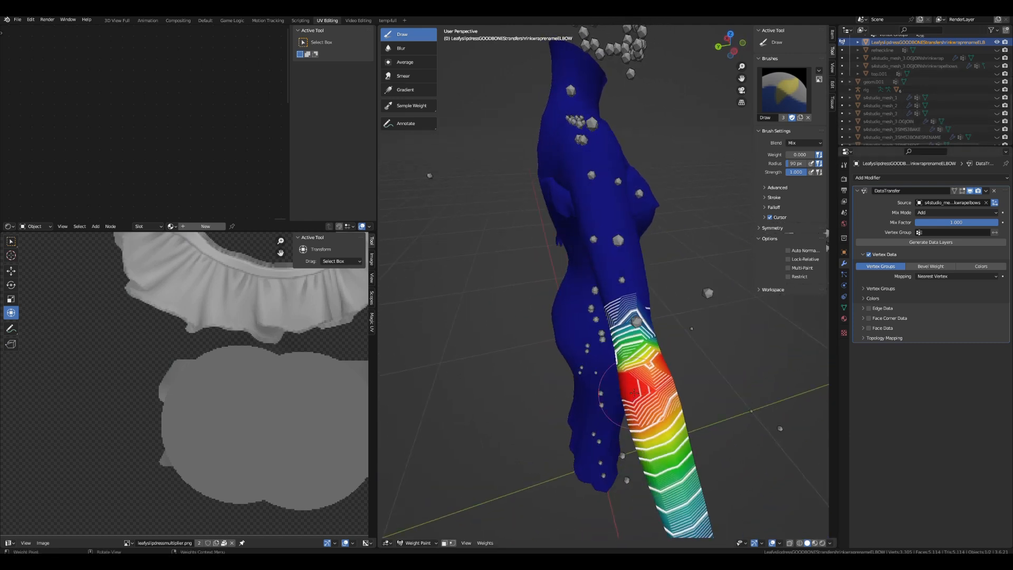
- Compare against the source elbows mesh, reselect the ELBOW dress, and recheck its forearm weights and mix mode options
left_click(928, 68)
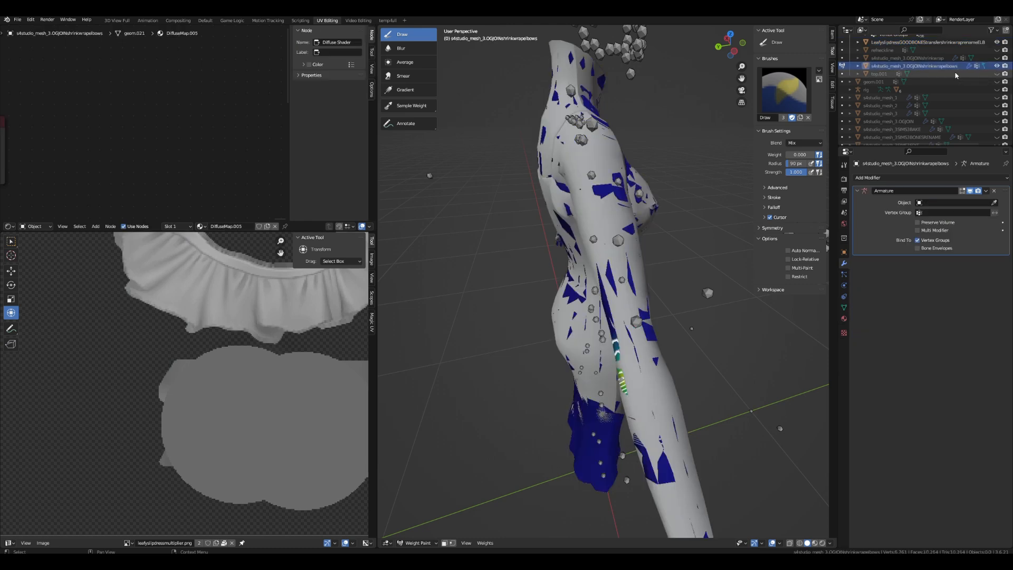
left_click(944, 43)
mouse_move(627, 243)
middle_mouse_down()
mouse_move(684, 228)
mouse_move(570, 279)
middle_mouse_up()
scroll(673, 219, "up", 1)
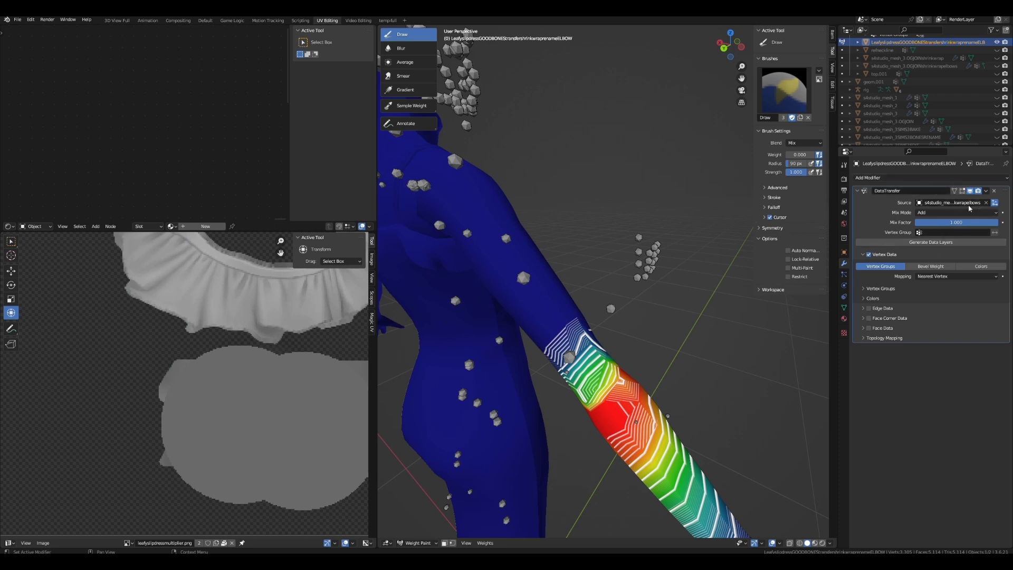
scroll(754, 363, "down", 3)
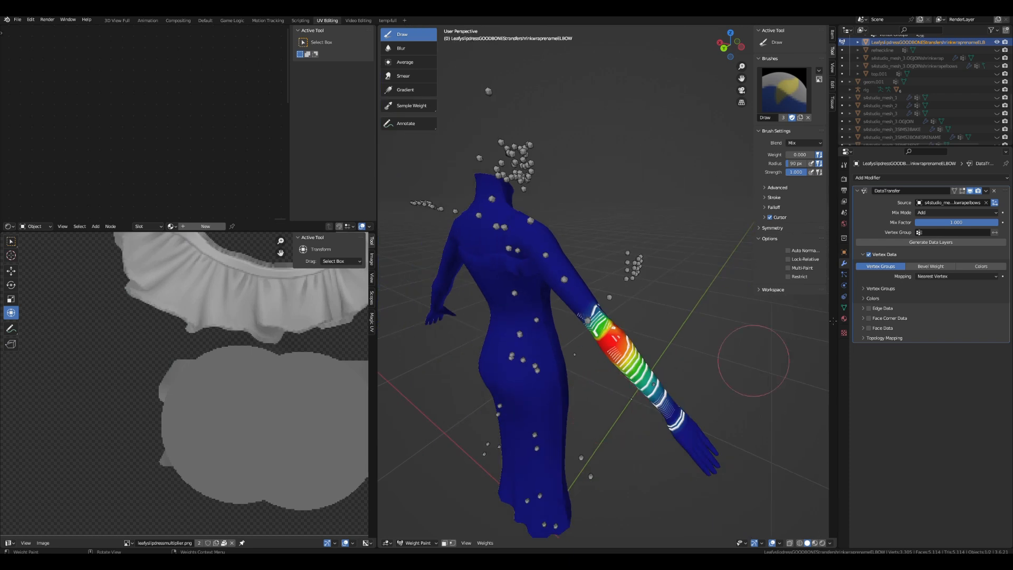
left_click(924, 212)
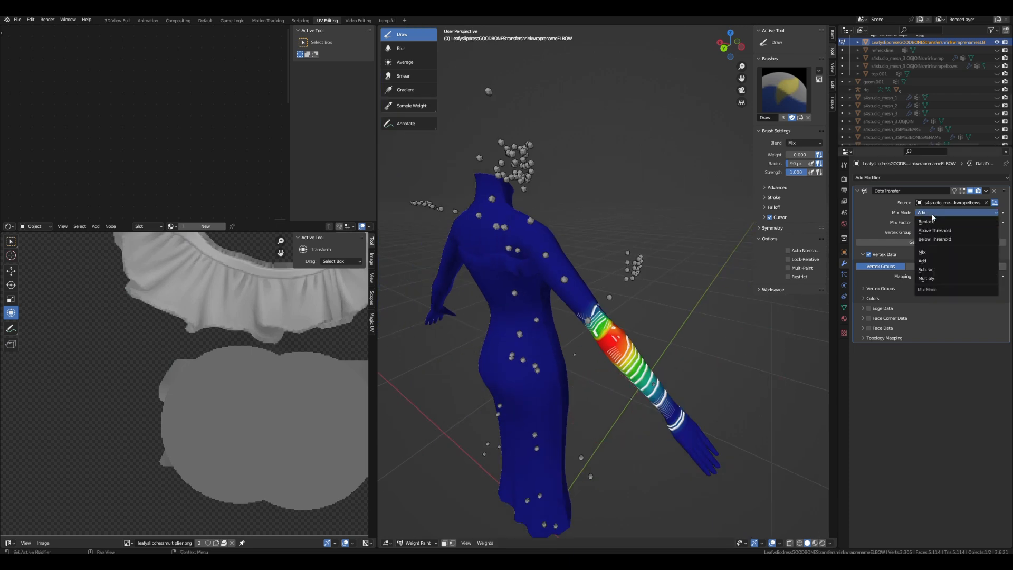
mouse_move(680, 351)
middle_mouse_down()
mouse_move(712, 337)
mouse_move(679, 364)
mouse_move(654, 363)
middle_mouse_up()
scroll(712, 343, "up", 4)
scroll(630, 362, "down", 5)
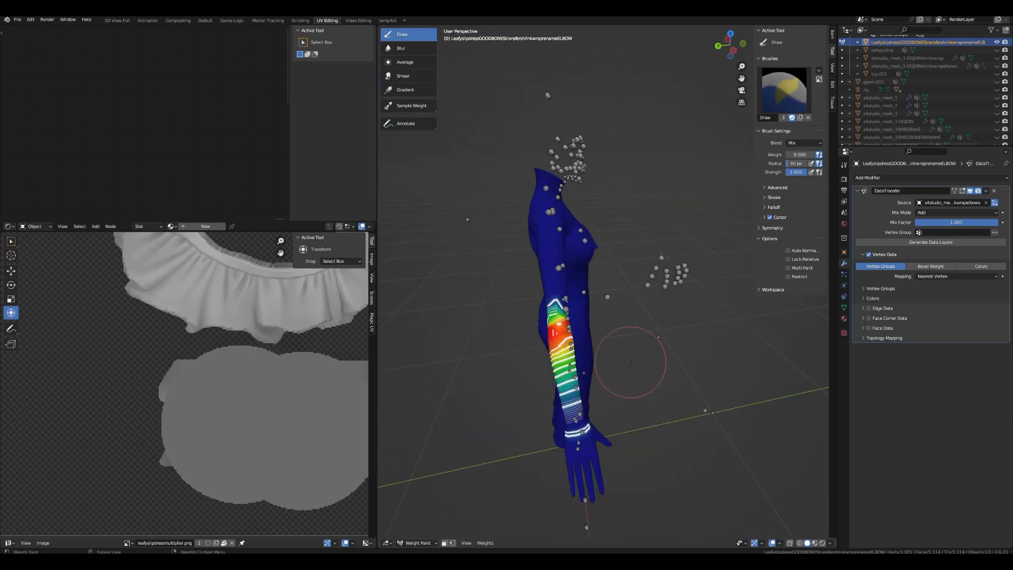
- Apply the Data Transfer modifier on the ELBOW dress and add an Armature modifier with auRig as its object
left_click(844, 306)
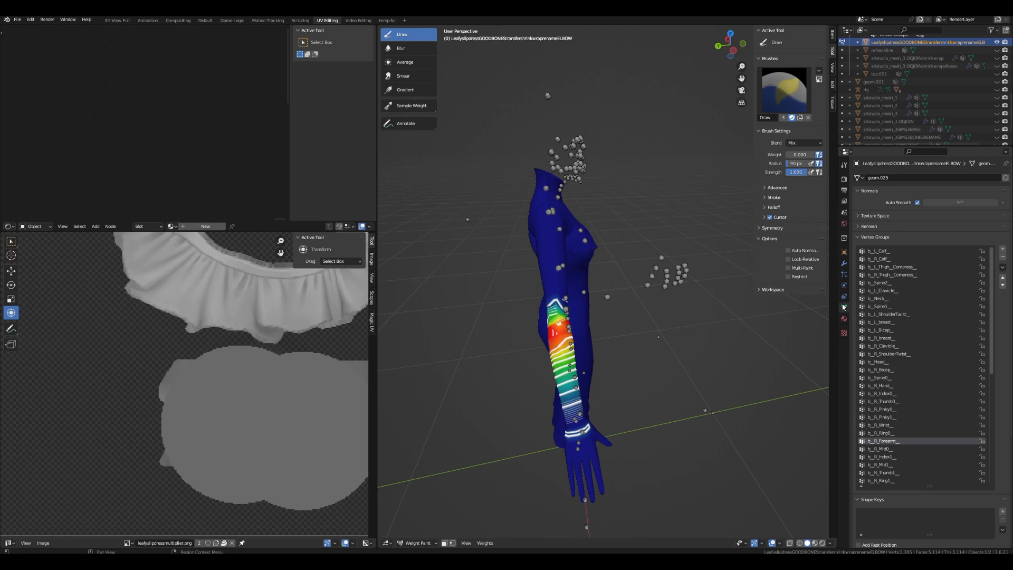
left_click(844, 263)
left_click(986, 190)
left_click(955, 197)
left_click(923, 177)
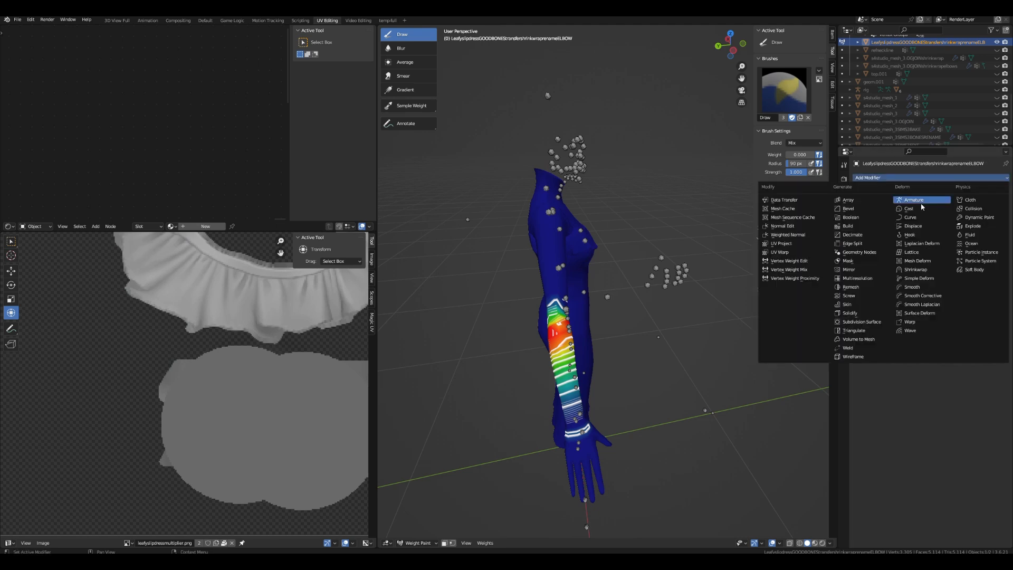
left_click(913, 199)
left_click(944, 203)
left_click(934, 215)
- Inspect the ELBOW dress's posed elbow from the side, switch to Object Mode, and look through the scene's mesh list
scroll(641, 329, "up", 2)
mouse_move(641, 328)
middle_mouse_down()
mouse_move(704, 324)
mouse_move(596, 319)
mouse_move(696, 298)
mouse_move(680, 306)
mouse_move(686, 314)
mouse_move(580, 222)
mouse_move(501, 132)
middle_mouse_up()
scroll(636, 327, "up", 3)
left_click(408, 546)
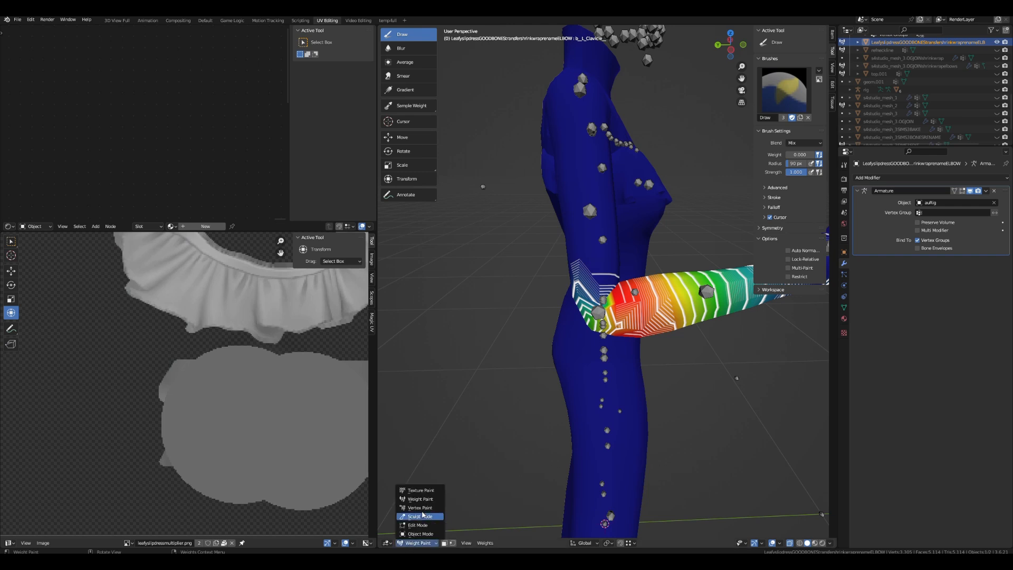
left_click(417, 488)
middle_click_drag(454, 517, 530, 459)
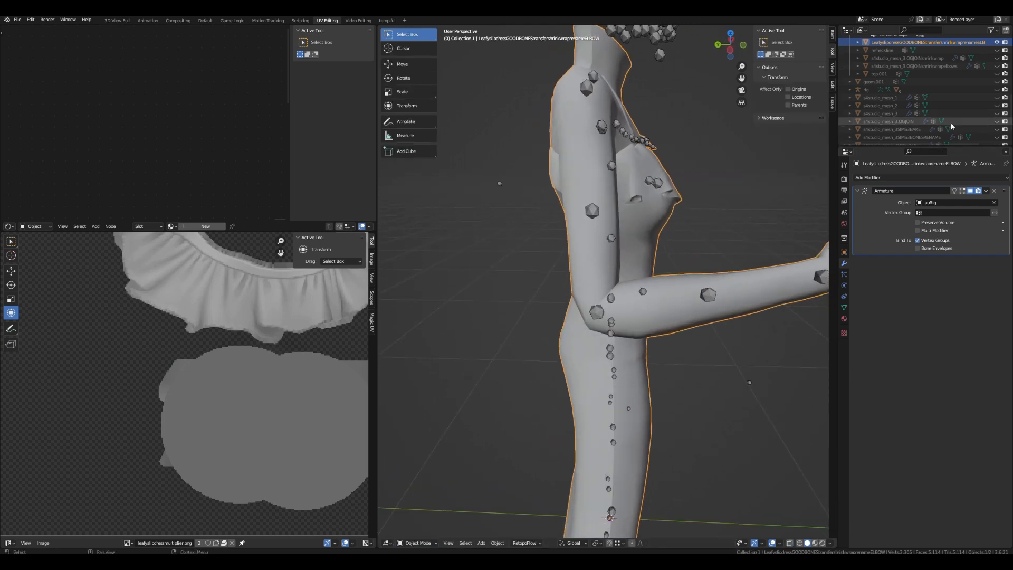
scroll(944, 127, "up", 3)
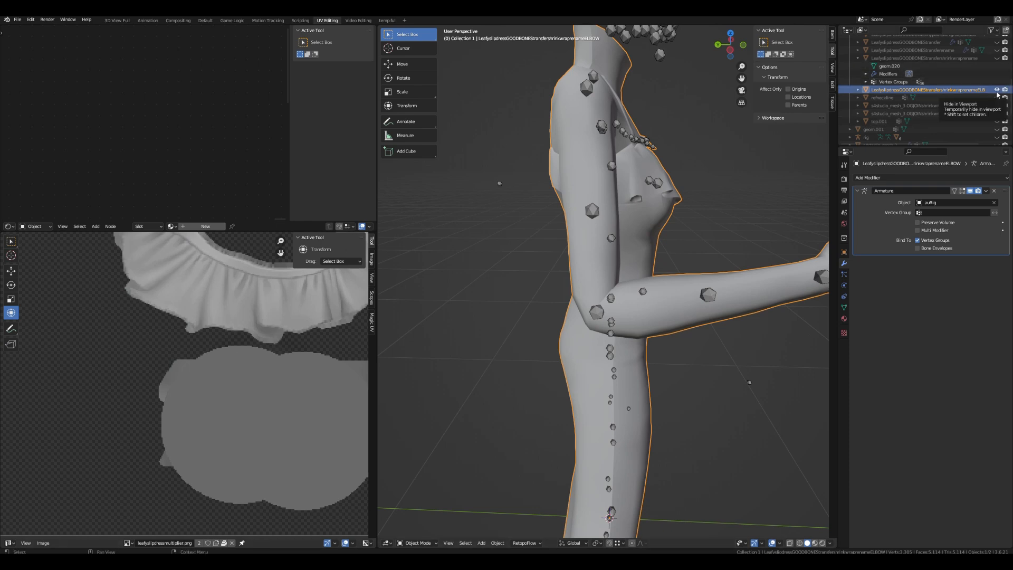
scroll(997, 105, "down", 5)
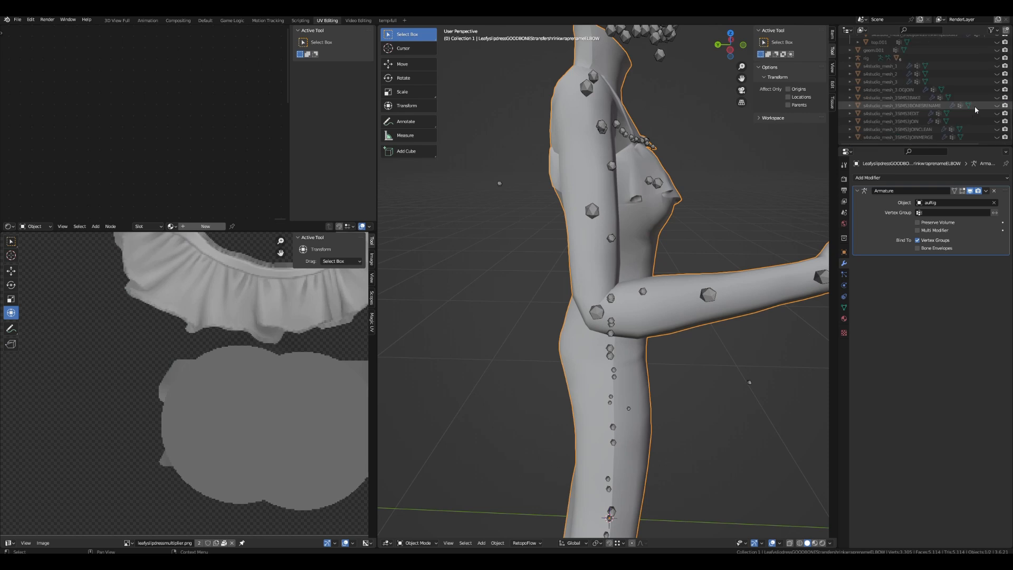
- Show the s4studio_mesh_3SIMS3JOINCLEAN mesh, make it active and set its Armature modifier's object to auRig
left_click(996, 121)
left_click(997, 122)
left_click(997, 130)
left_click(925, 130)
left_click(947, 202)
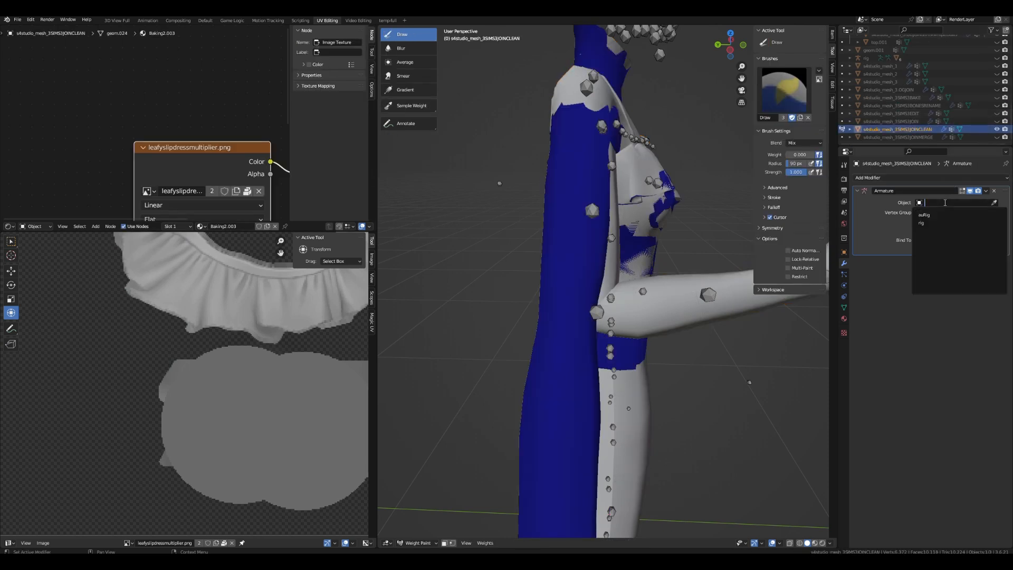
left_click(939, 215)
- Compare the bent elbow of the ELBOW dress with the SIMS3JOINCLEAN mesh by toggling the visibility of each
scroll(986, 106, "up", 8)
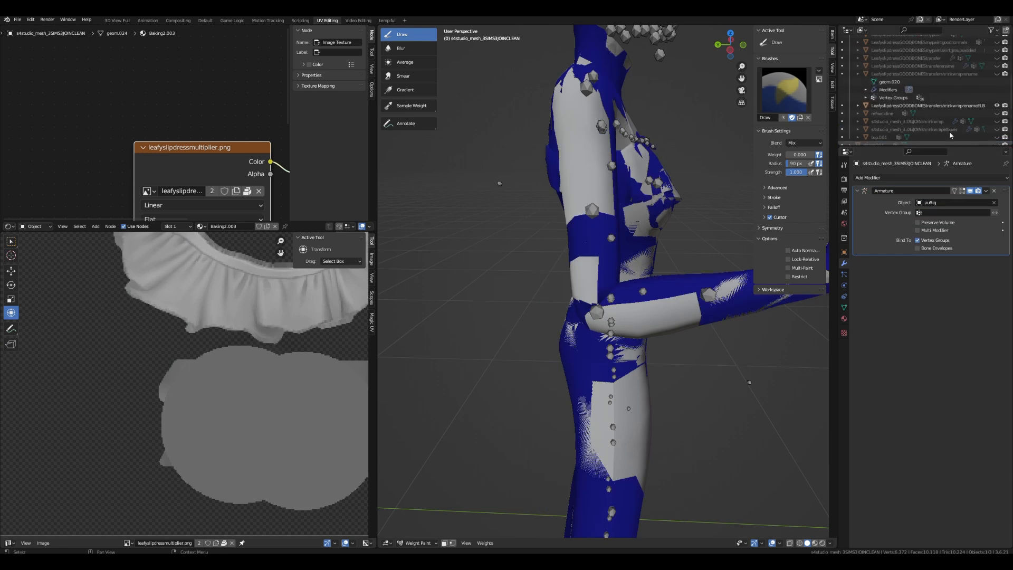
left_click(996, 106)
left_click(996, 106)
left_click(996, 106)
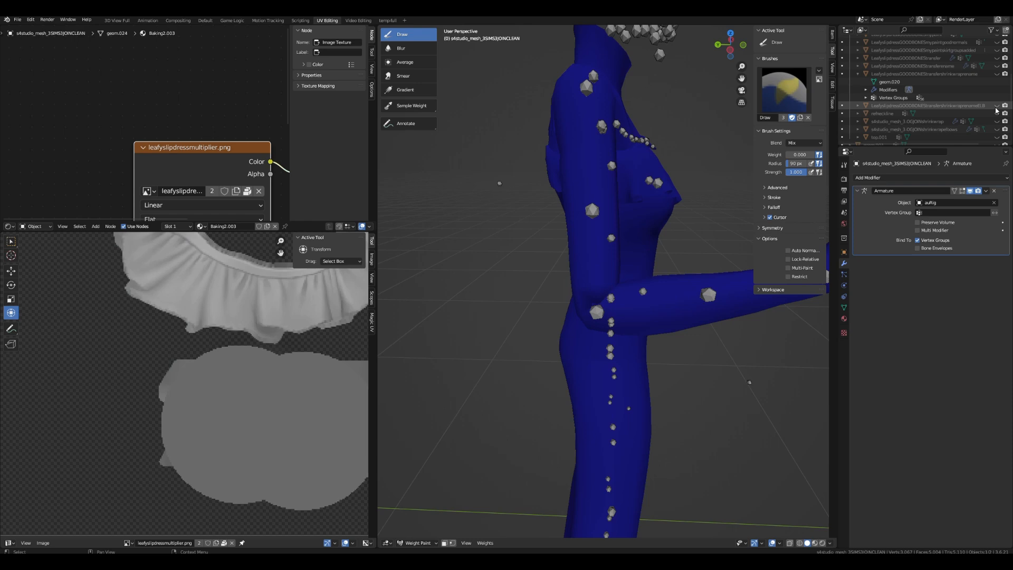
left_click(996, 106)
middle_click_drag(709, 242, 730, 226)
scroll(995, 133, "down", 6)
left_click(995, 129)
left_click(996, 130)
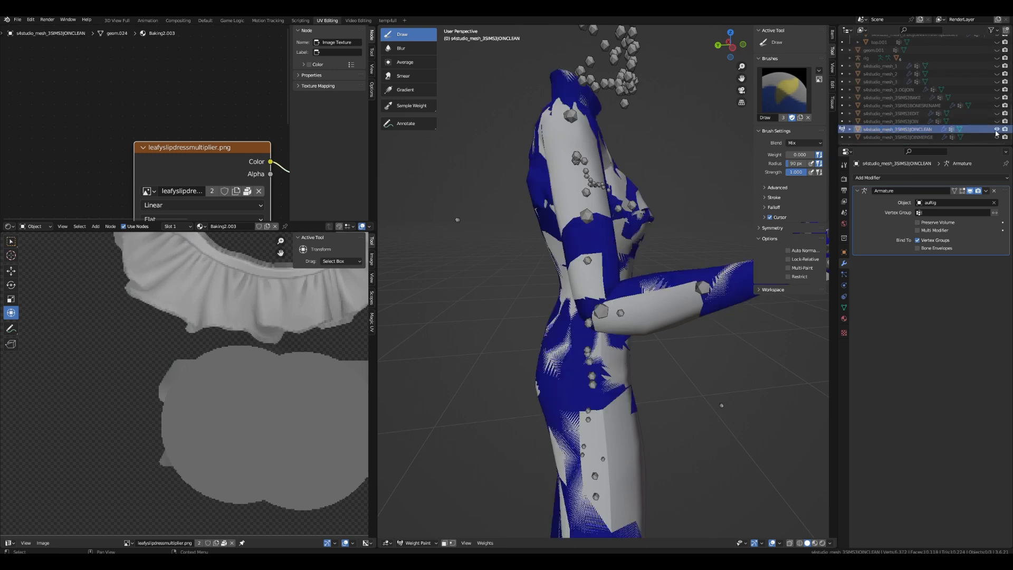
left_click(996, 129)
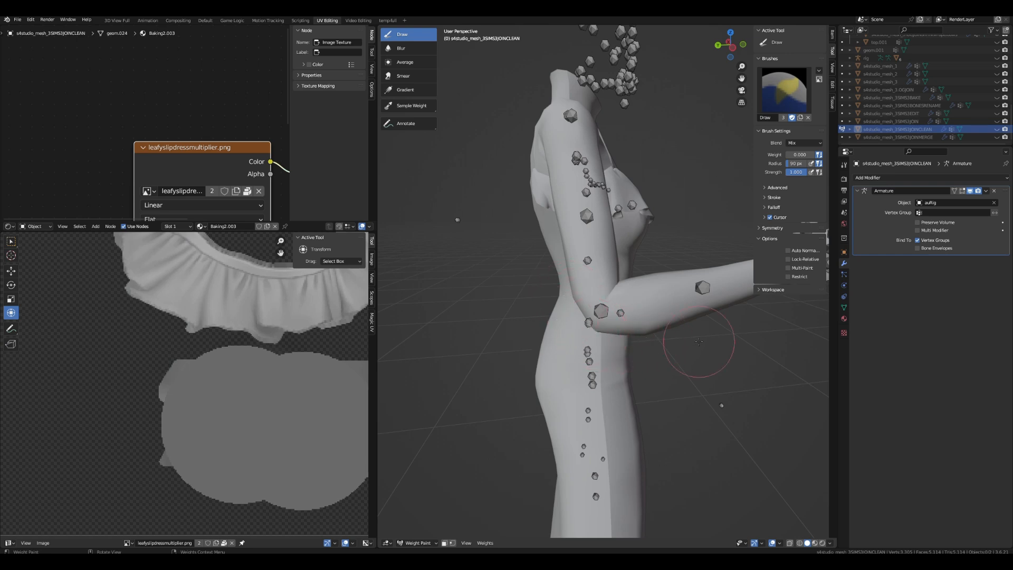
left_click(996, 130)
- Hide the ELBOW dress and examine the SIMS3JOINCLEAN mesh's posed arm and elbow from the side and front
scroll(1000, 100, "up", 4)
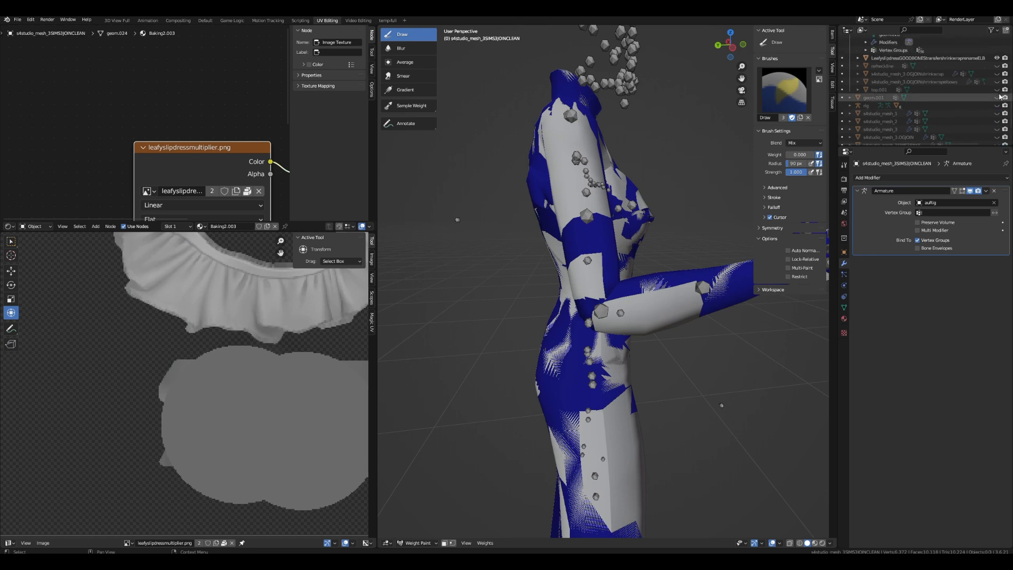
left_click(997, 98)
scroll(623, 302, "up", 2)
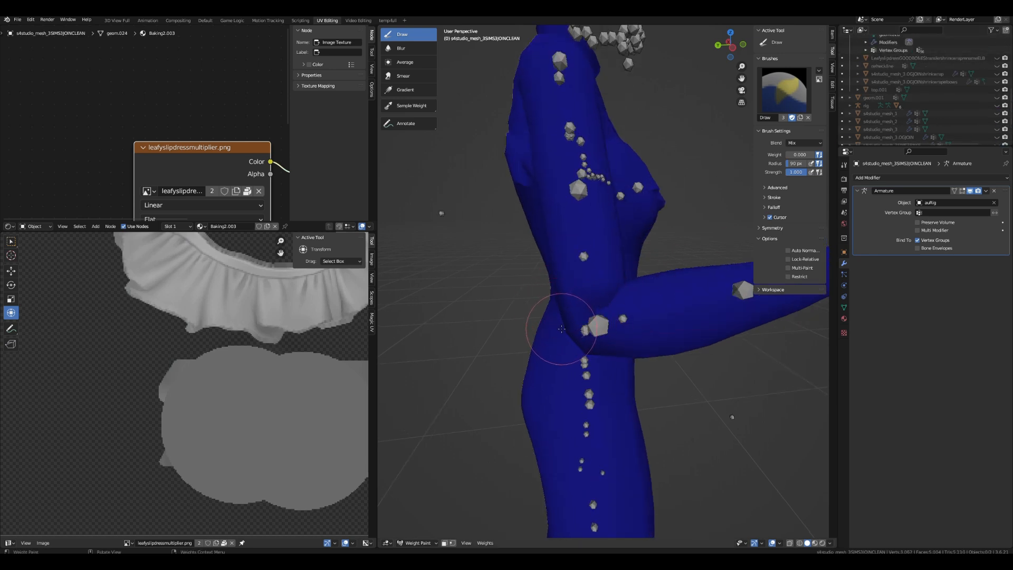
mouse_move(641, 352)
middle_mouse_down()
mouse_move(527, 358)
mouse_move(548, 316)
mouse_move(542, 260)
mouse_move(567, 305)
mouse_move(446, 291)
mouse_move(553, 293)
mouse_move(459, 287)
mouse_move(500, 294)
mouse_move(647, 270)
middle_mouse_up()
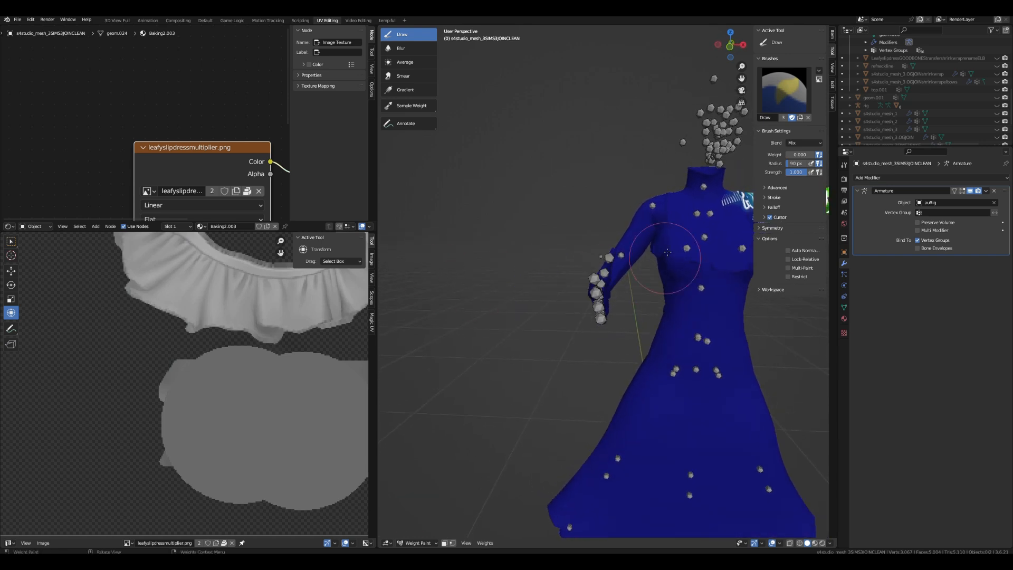
mouse_move(744, 205)
middle_mouse_down()
mouse_move(699, 272)
mouse_move(596, 268)
mouse_move(682, 279)
mouse_move(620, 216)
mouse_move(629, 291)
middle_mouse_up()
scroll(948, 132, "up", 4)
scroll(955, 113, "down", 7)
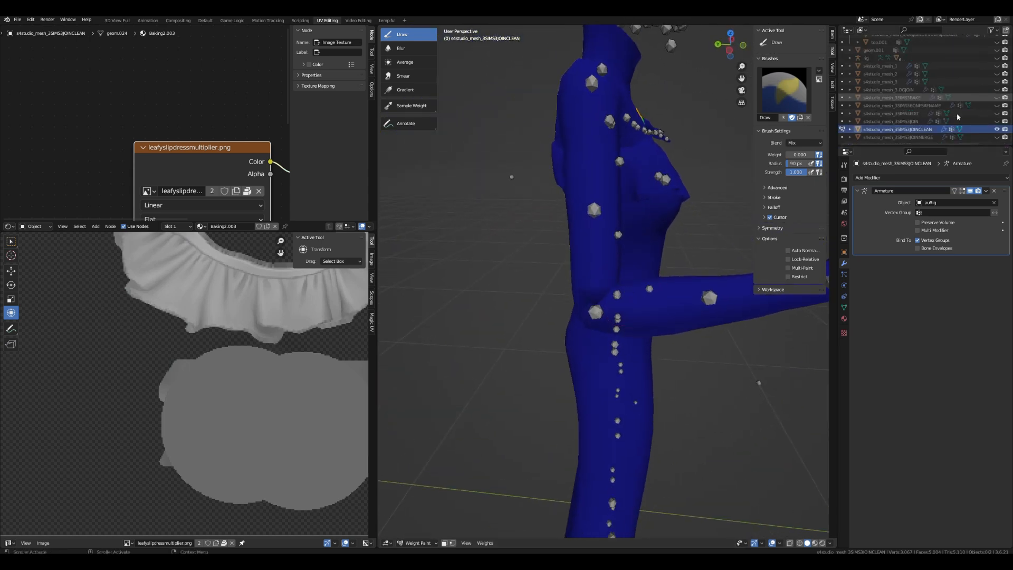
mouse_move(558, 285)
middle_mouse_down()
mouse_move(585, 289)
mouse_move(570, 288)
middle_mouse_up()
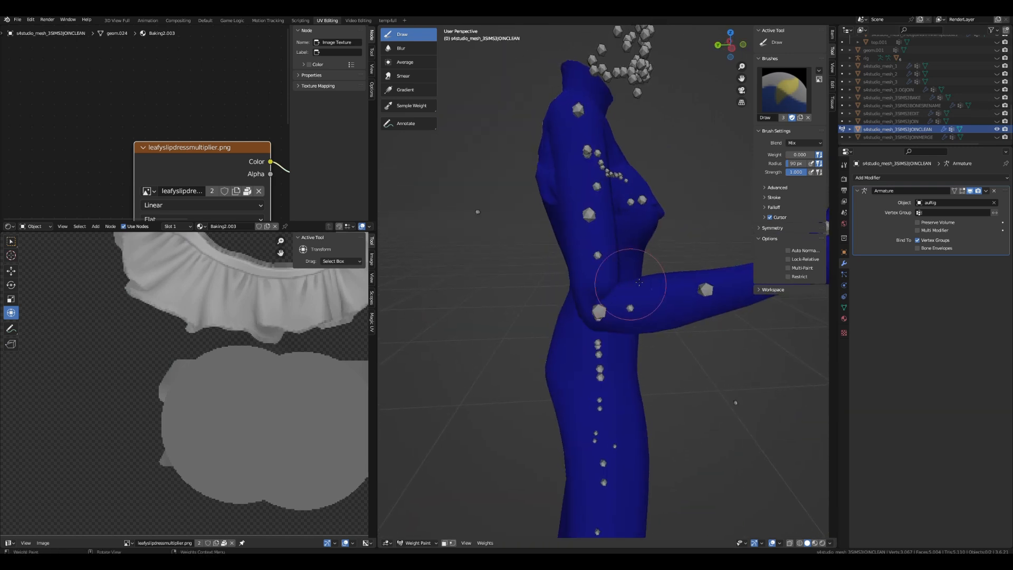
- Hide the SIMS3JOINCLEAN mesh, show the ELBOW dress instead and remove SIMS3JOINCLEAN's Armature modifier
left_click(996, 129)
scroll(981, 95, "up", 5)
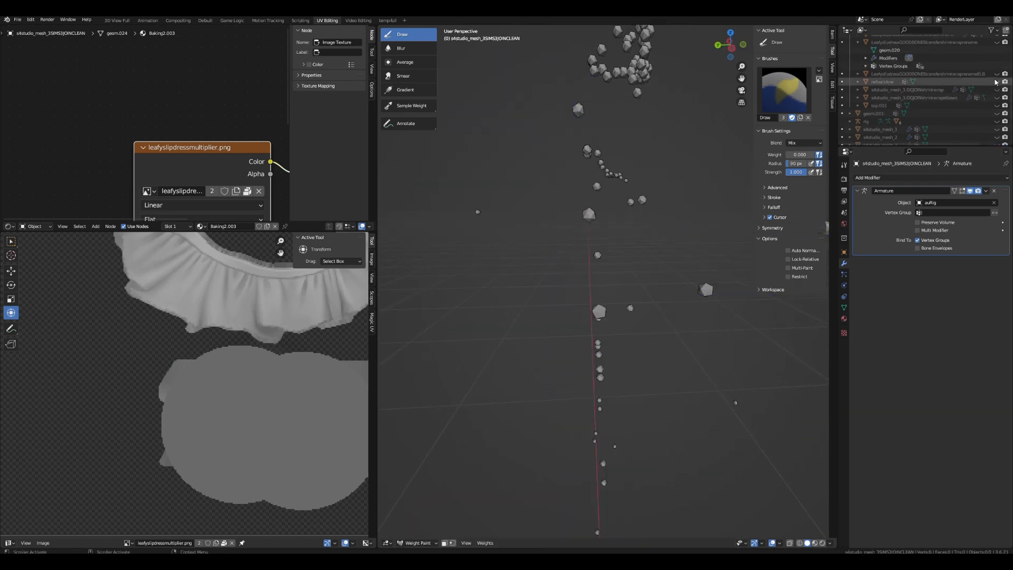
left_click(996, 74)
middle_click_drag(621, 270, 539, 304)
scroll(571, 312, "down", 4)
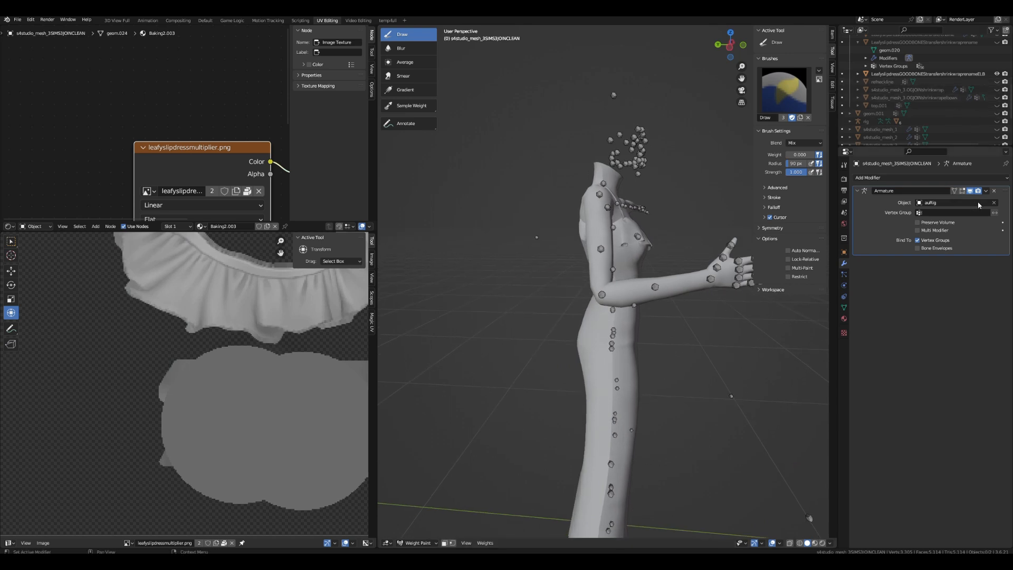
left_click(994, 192)
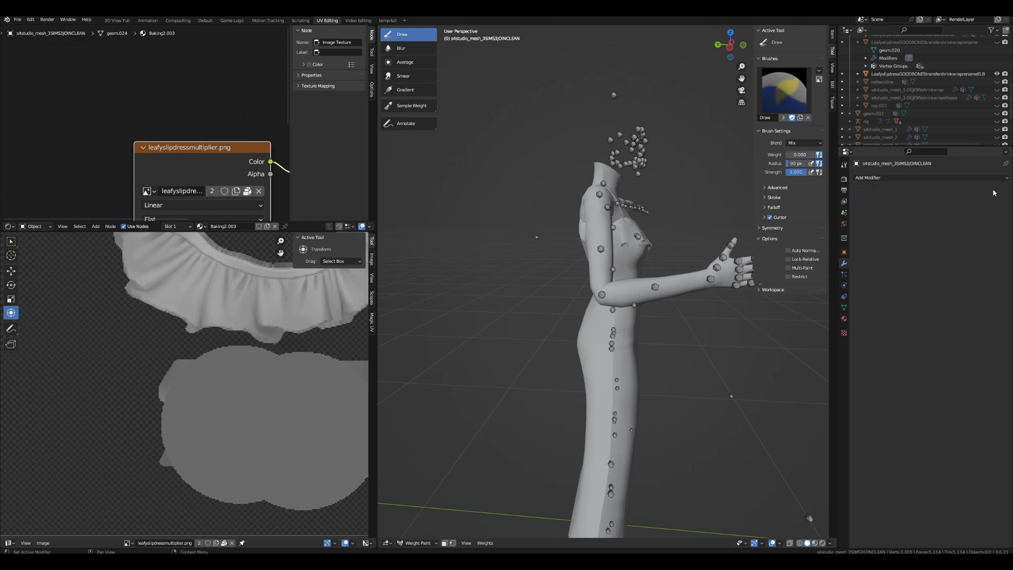
- Select the ELBOW dress, enter Edit Mode and examine the mesh topology along its arm from behind
left_click(917, 75)
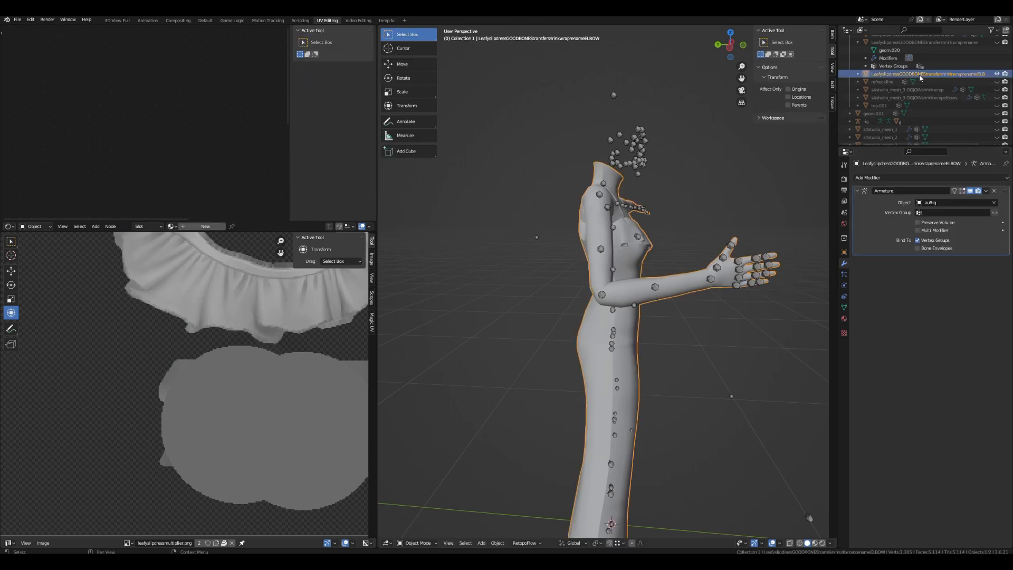
left_click(422, 543)
left_click(417, 524)
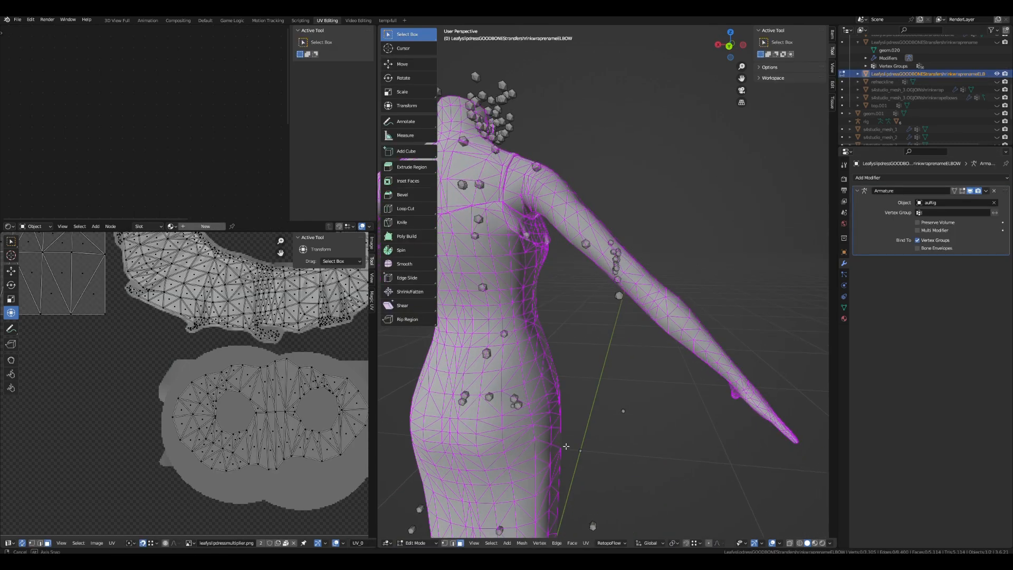
scroll(650, 335, "up", 5)
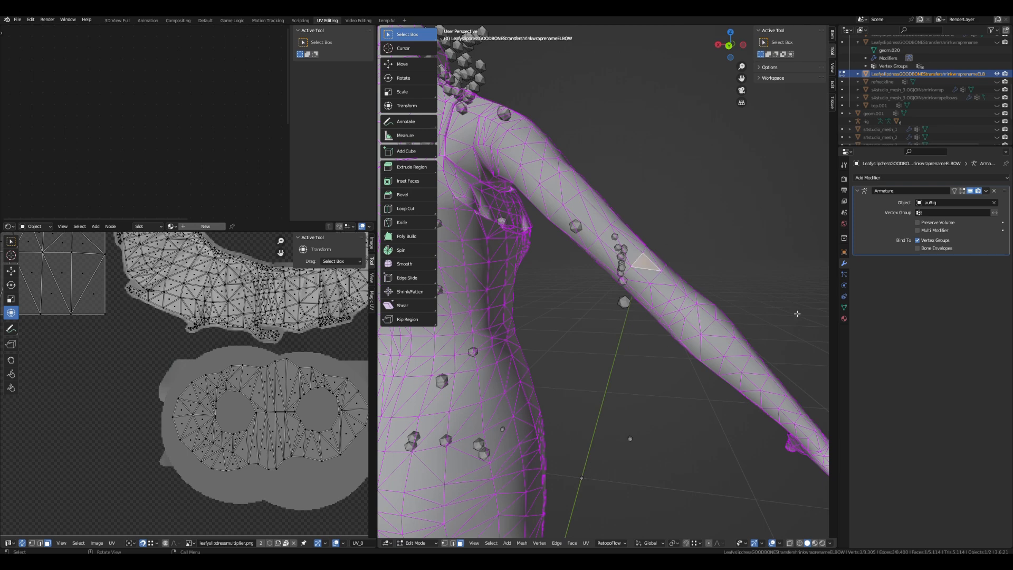
middle_click_drag(712, 309, 705, 312)
scroll(962, 120, "down", 4)
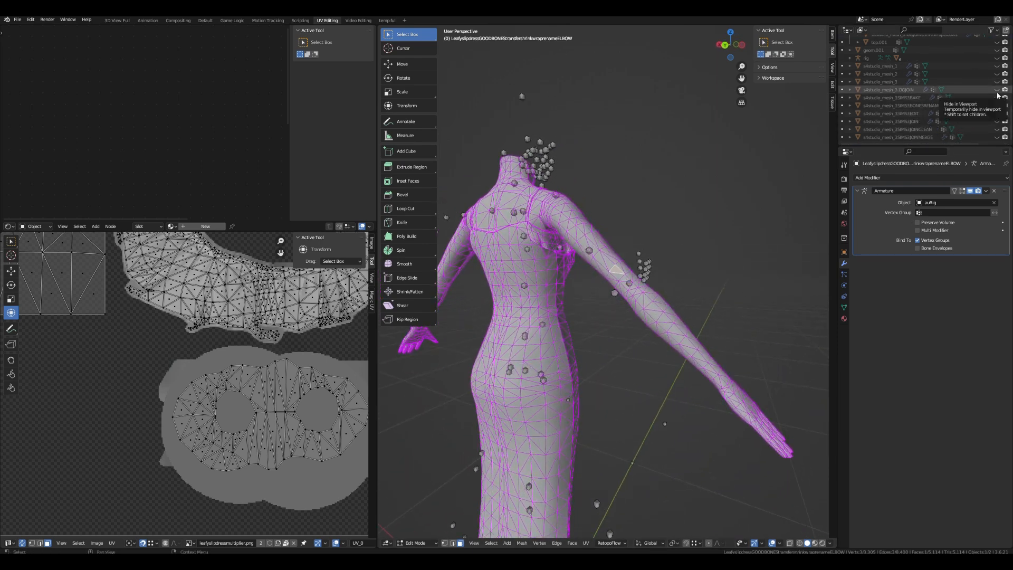
- Bring s4studio_mesh_3.OGJOIN into Edit Mode together with the ELBOW dress and examine their overlapping arms
left_click(843, 90)
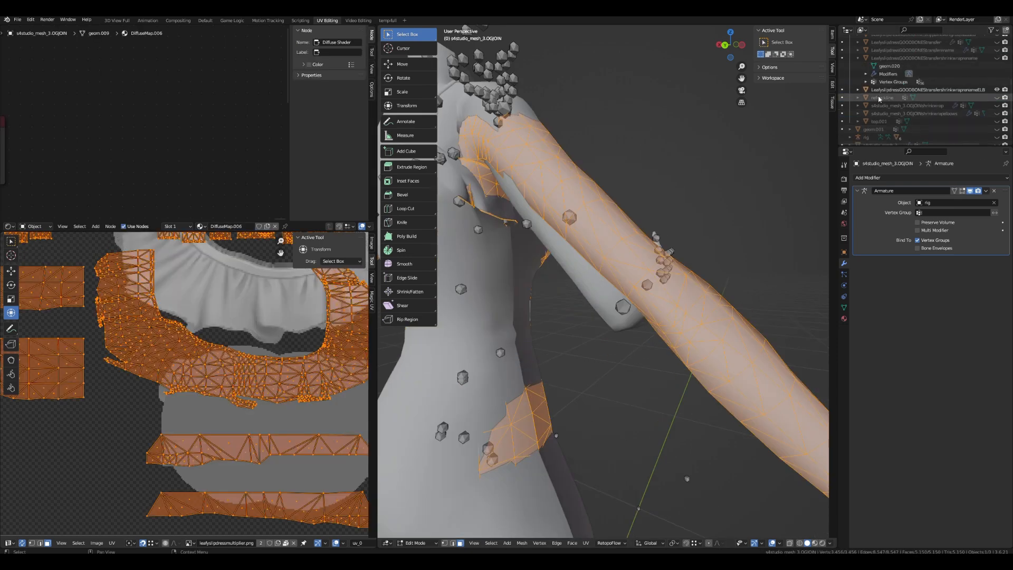
left_click(842, 89, "ctrl")
scroll(708, 277, "up", 2)
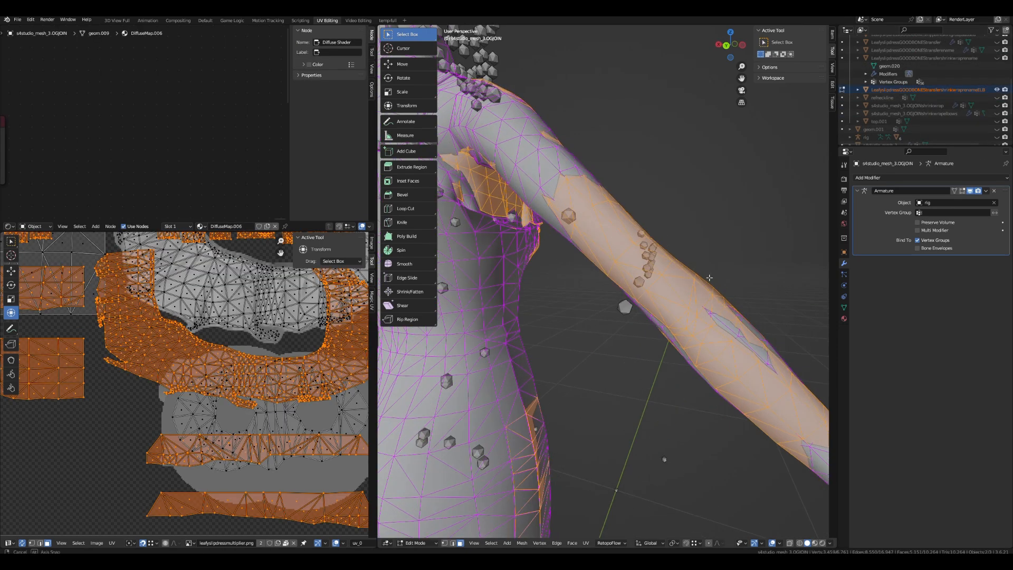
middle_click_drag(709, 278, 714, 277)
scroll(714, 277, "up", 1)
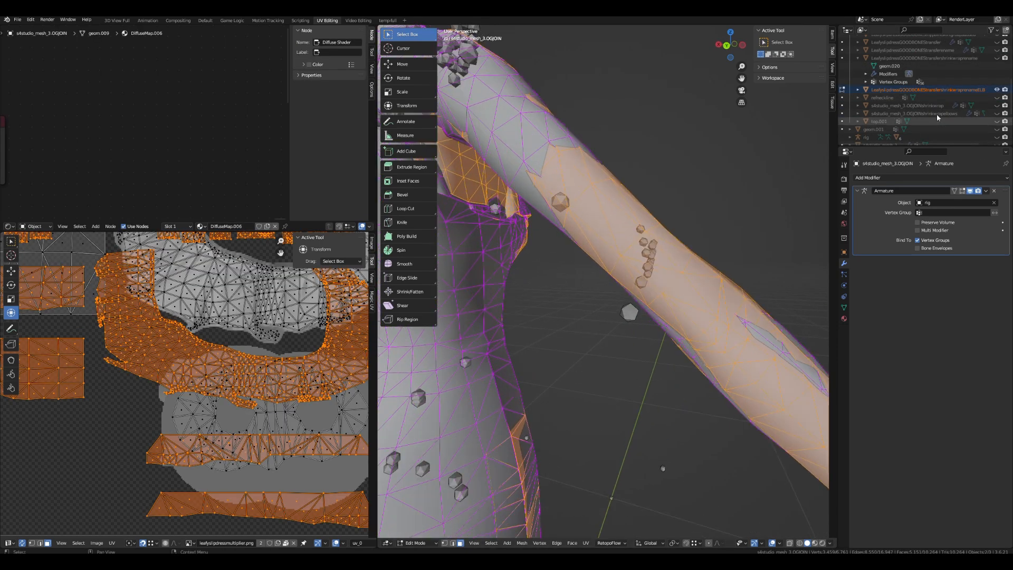
- Compare the arm topology of the ELBOW dress and the OGJOIN mesh by hiding and reshowing each
left_click(999, 90)
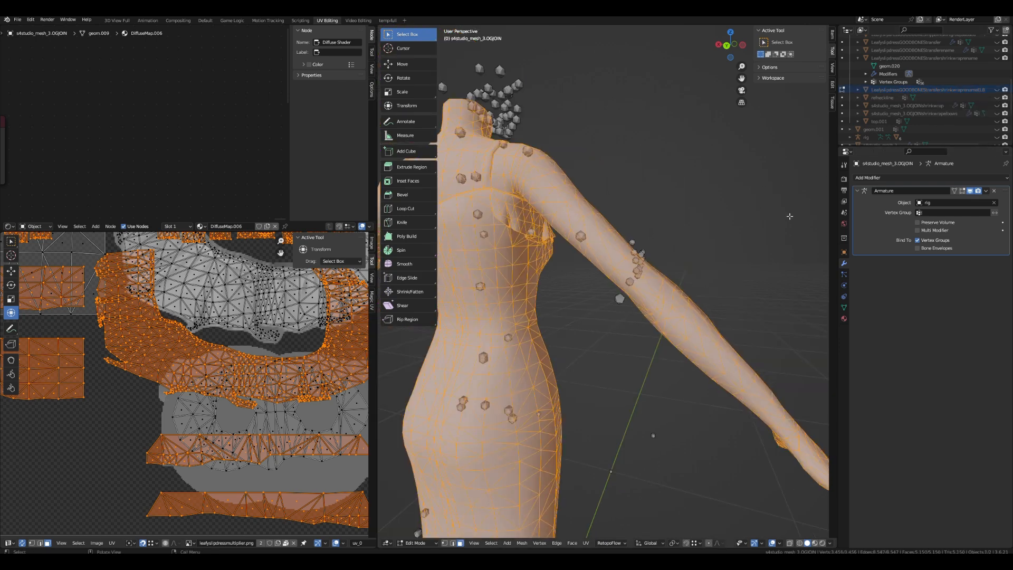
middle_click_drag(784, 214, 790, 213)
left_click(997, 90)
scroll(996, 112, "down", 3)
scroll(996, 113, "down", 3)
left_click(997, 91)
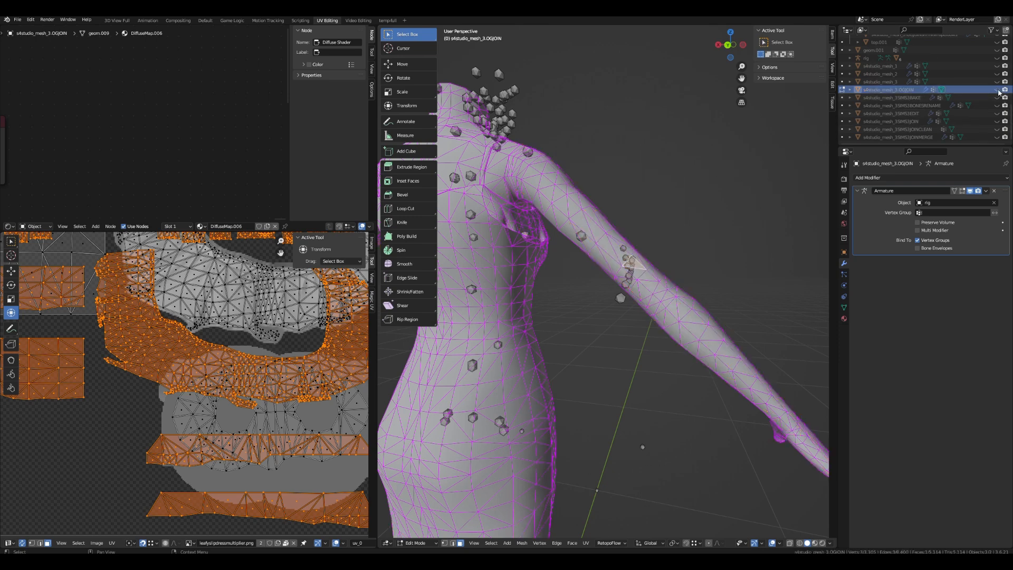
left_click(997, 91)
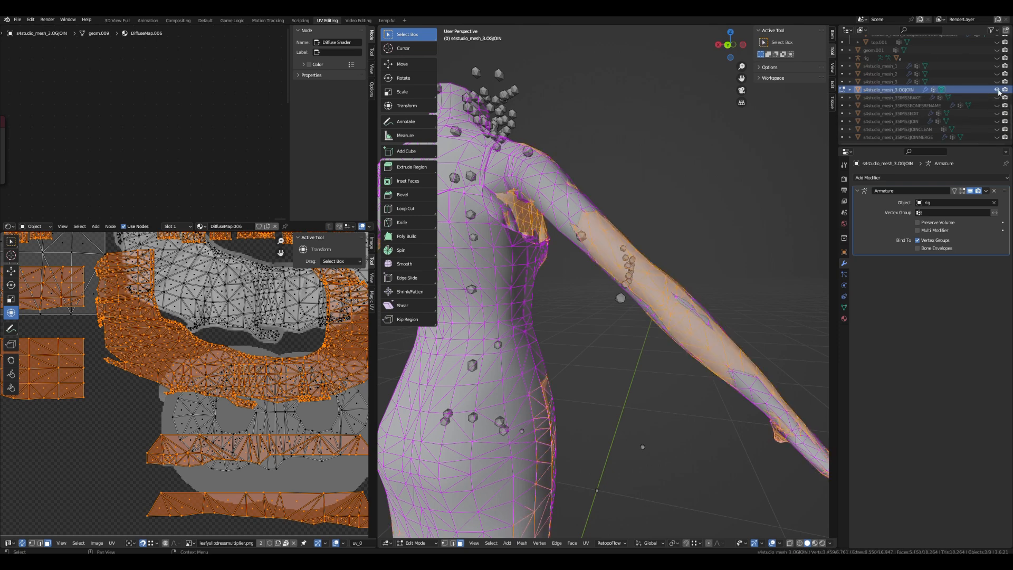
- Examine the overlapping dress meshes from the back and front, and hide the OGJOIN mesh
middle_click_drag(685, 295, 717, 287)
scroll(698, 292, "up", 2)
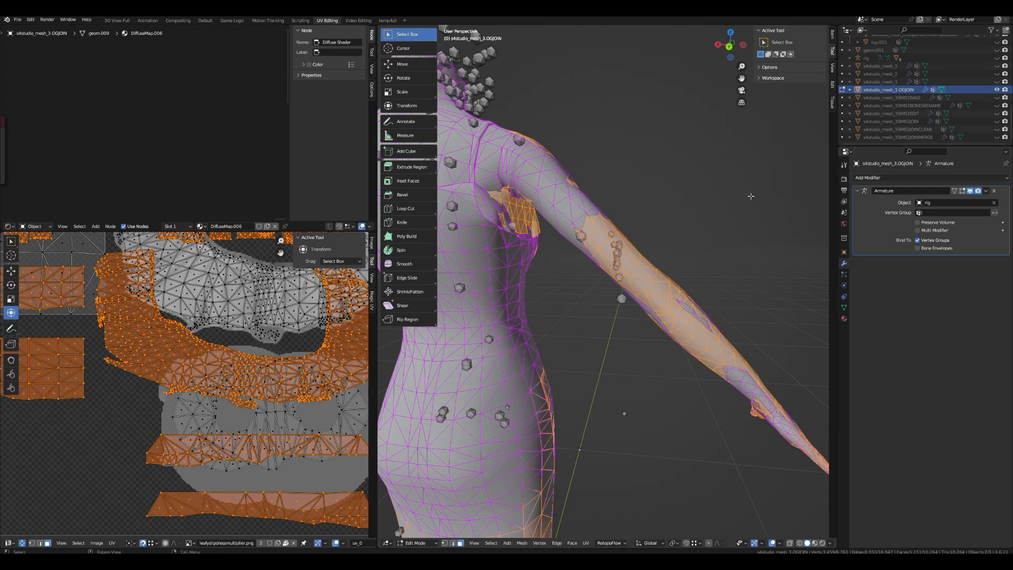
scroll(750, 195, "down", 2)
scroll(750, 196, "down", 3)
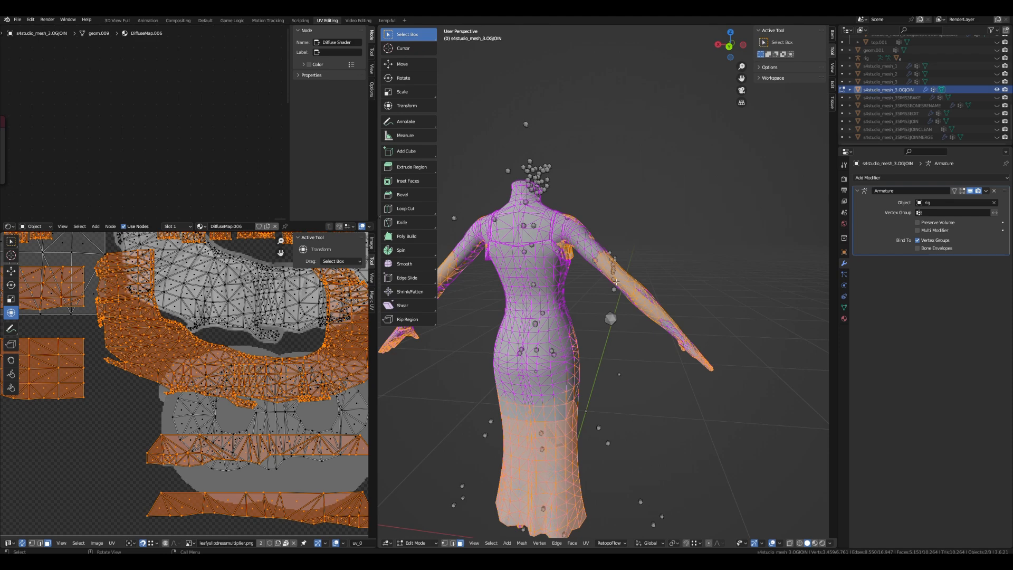
middle_click_drag(711, 309, 578, 317)
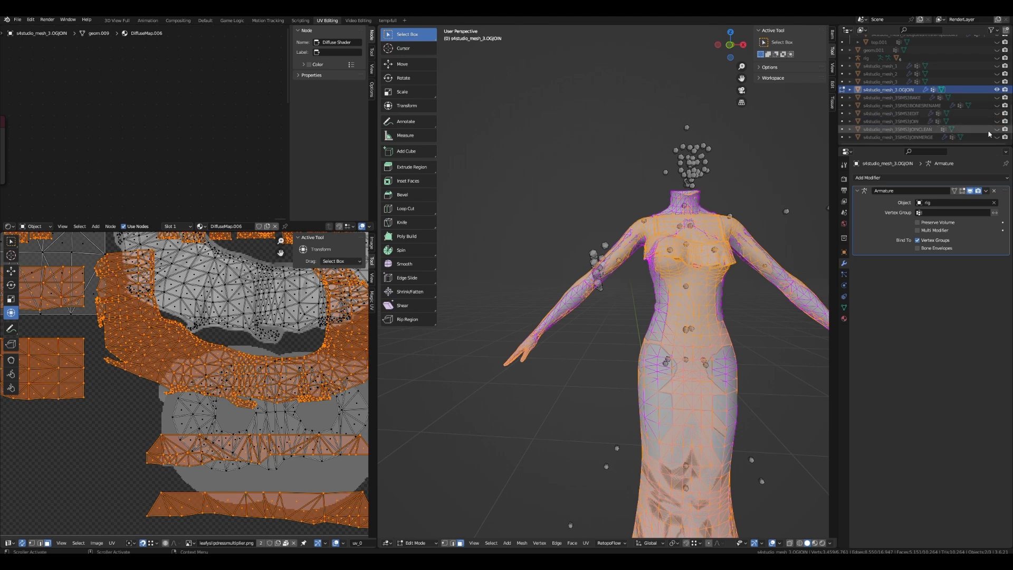
left_click(537, 320)
middle_click_drag(536, 320, 690, 333)
- Look through the vertex groups of the OGJOIN mesh and of the ELBOW dress for the elbow and forearm groups
left_click(843, 308)
scroll(907, 437, "down", 3)
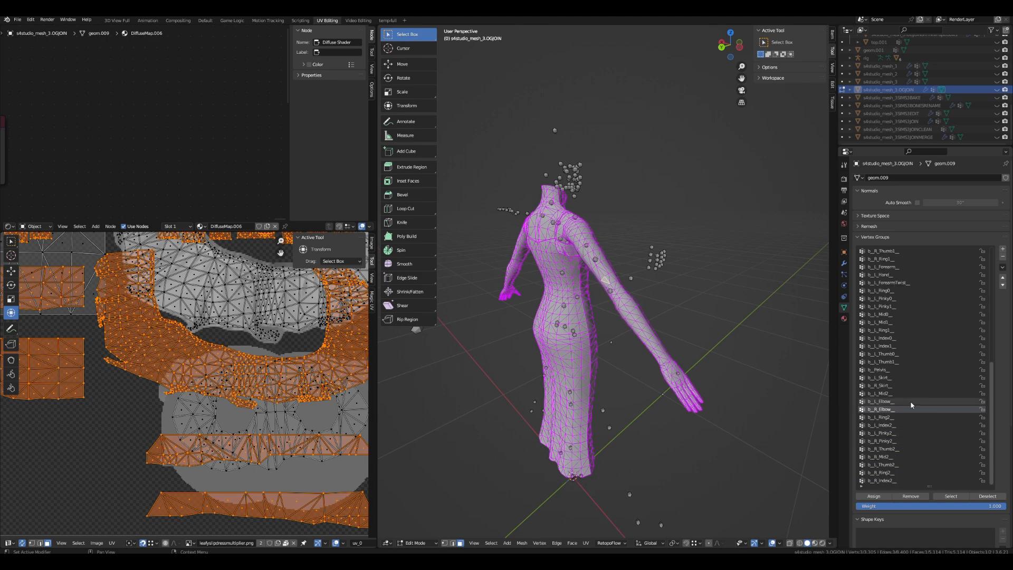
scroll(931, 95, "up", 5)
left_click(931, 89)
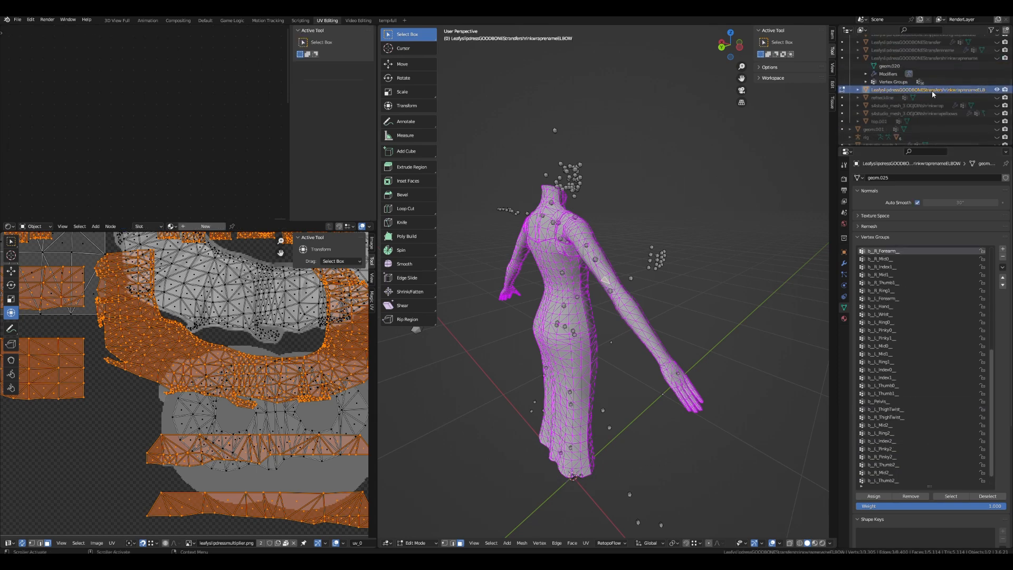
scroll(923, 357, "up", 3)
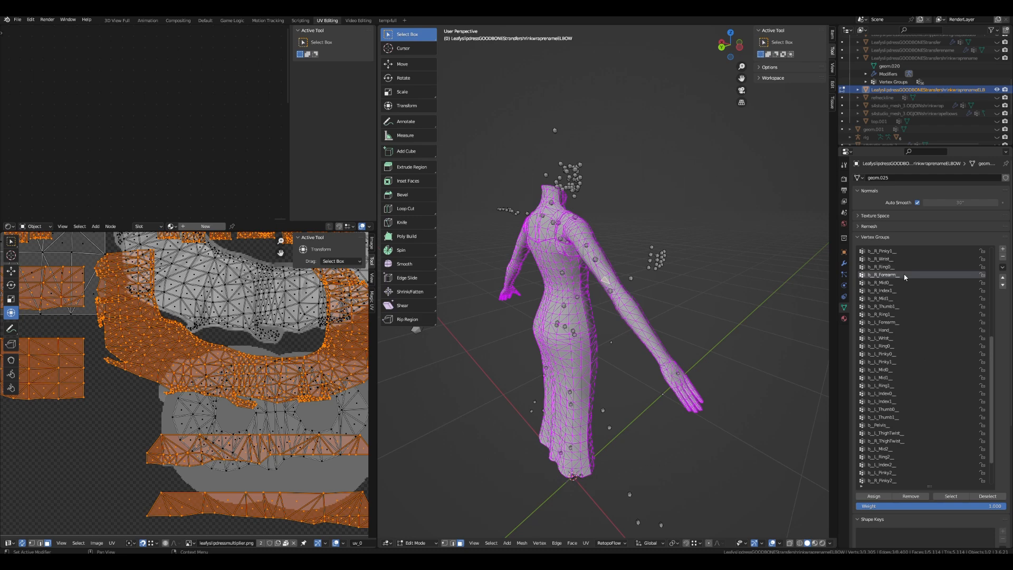
- Switch the ELBOW dress to Weight Paint mode and view its right forearm weights from the front
middle_click_drag(781, 322, 583, 295)
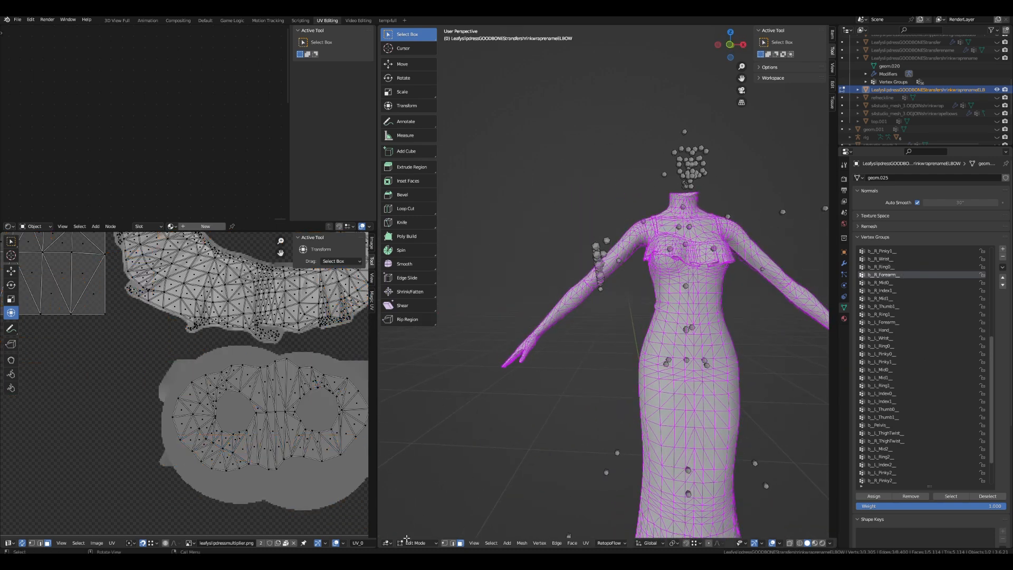
left_click(413, 544)
left_click(420, 499)
mouse_move(549, 414)
middle_mouse_down()
mouse_move(700, 419)
mouse_move(607, 416)
middle_mouse_up()
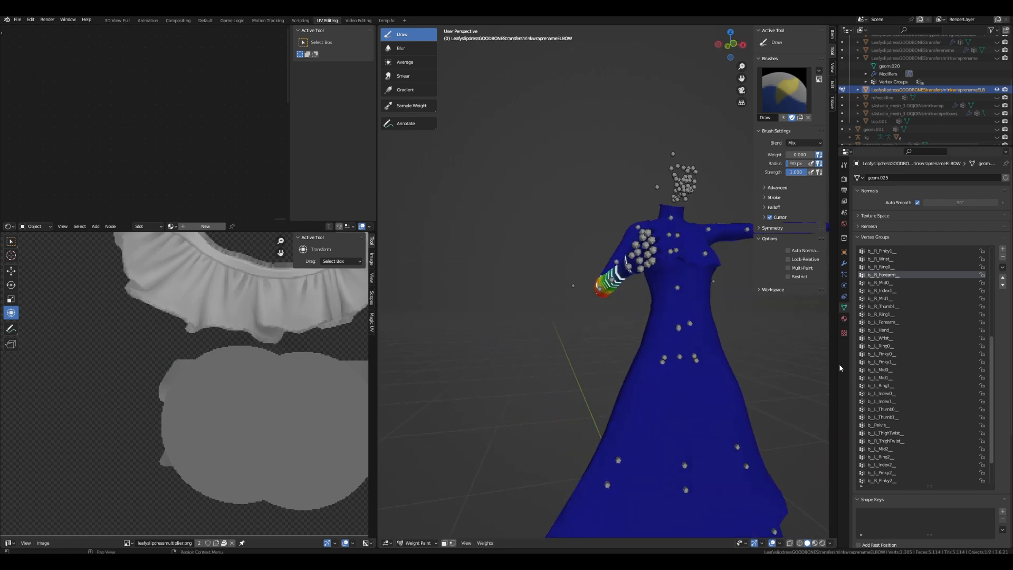
- Clear the auRig object from the ELBOW dress's Armature modifier and remove the modifier
left_click(844, 263)
left_click(994, 203)
middle_click_drag(493, 362, 467, 384)
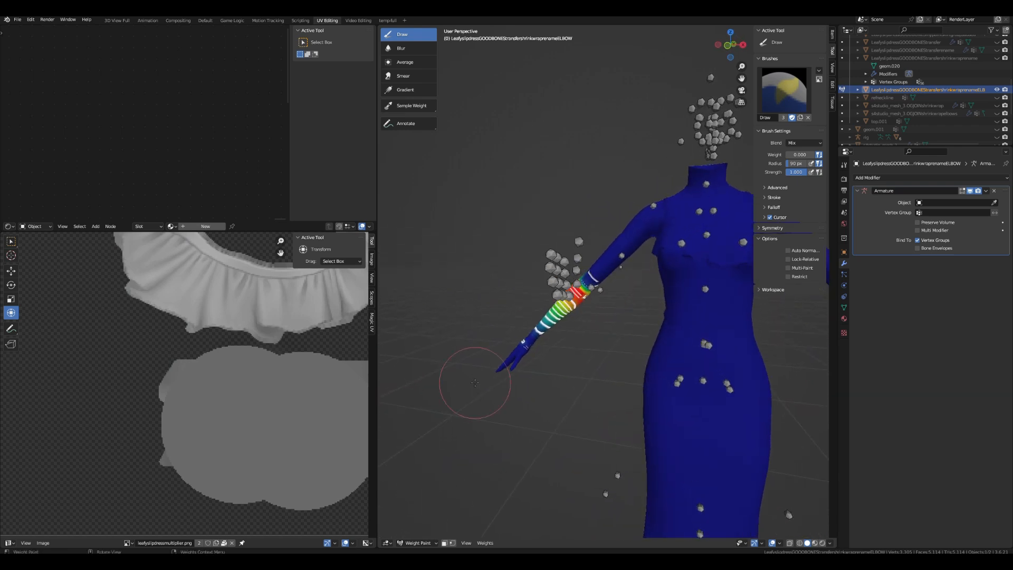
scroll(502, 379, "down", 4)
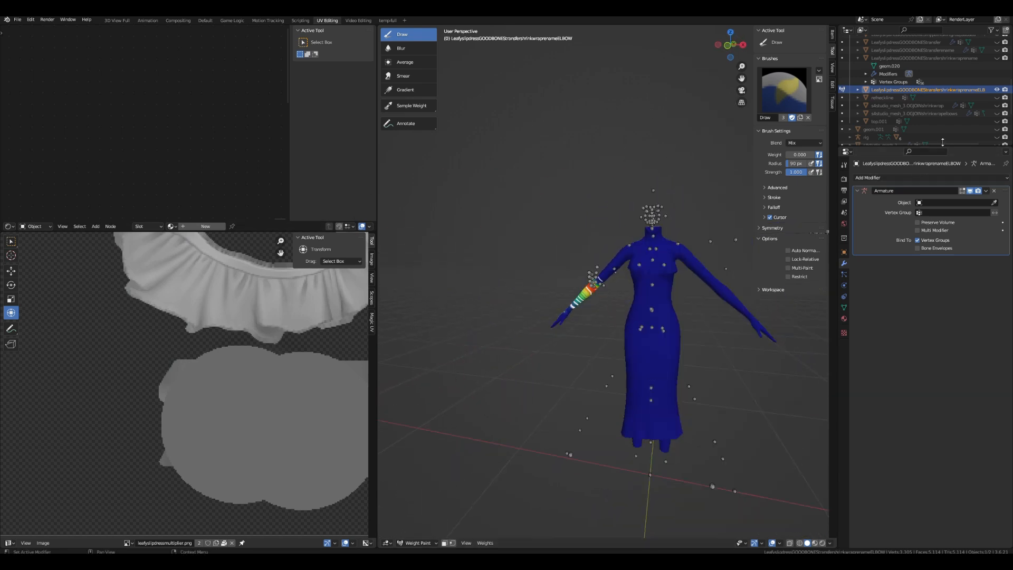
scroll(980, 98, "up", 5)
scroll(975, 106, "down", 1)
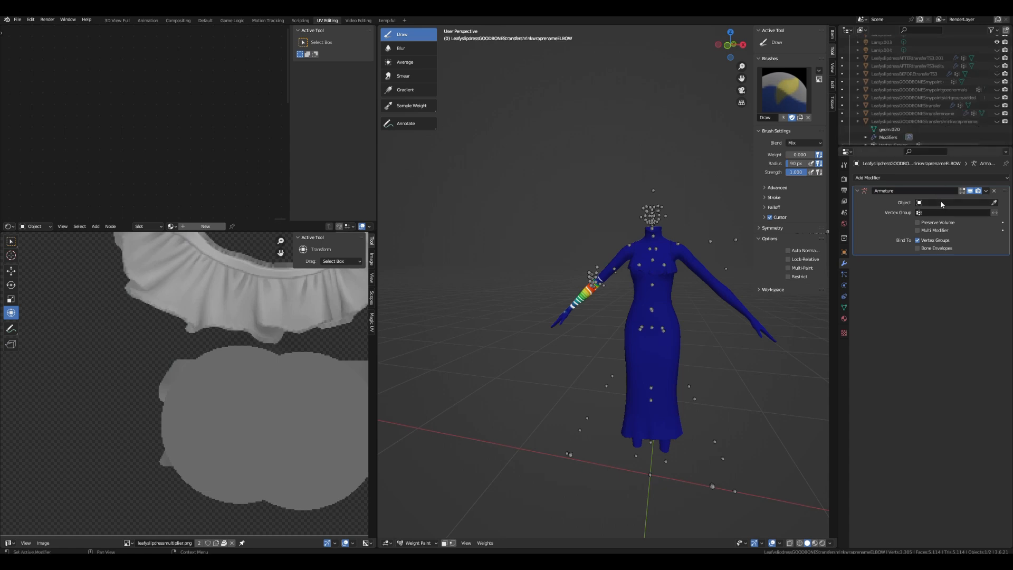
key("ctrl+x")
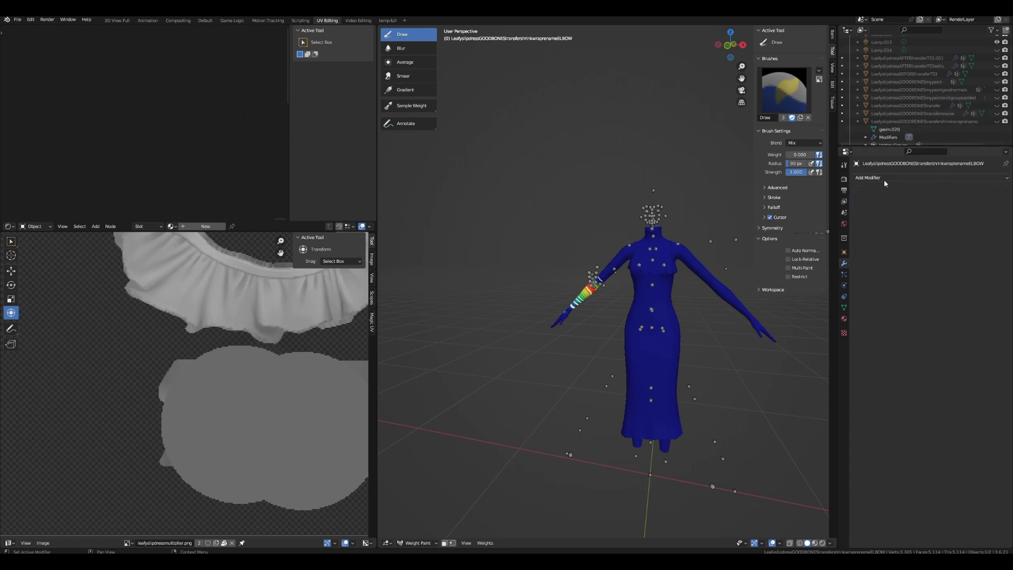
- Hide the ELBOW dress and show the top.001 mesh in its place as the object in Weight Paint mode
scroll(918, 94, "up", 3)
scroll(921, 94, "down", 6)
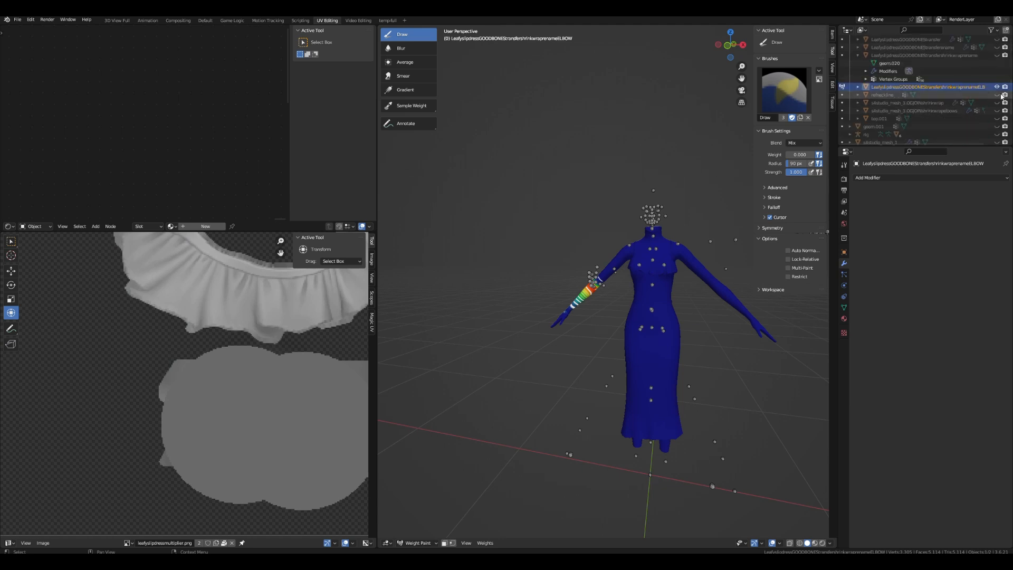
left_click(996, 87)
scroll(975, 94, "up", 7)
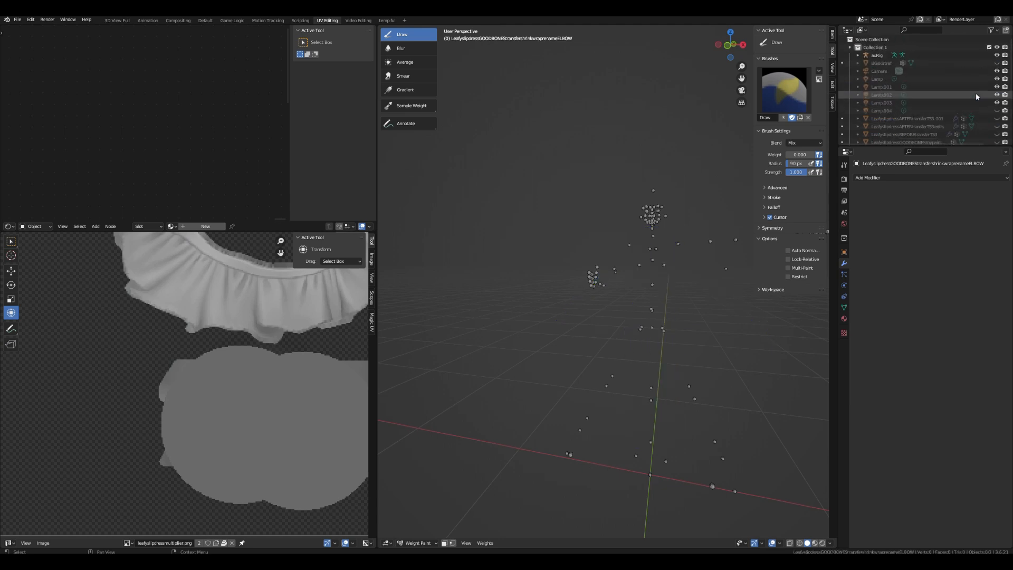
scroll(976, 93, "down", 3)
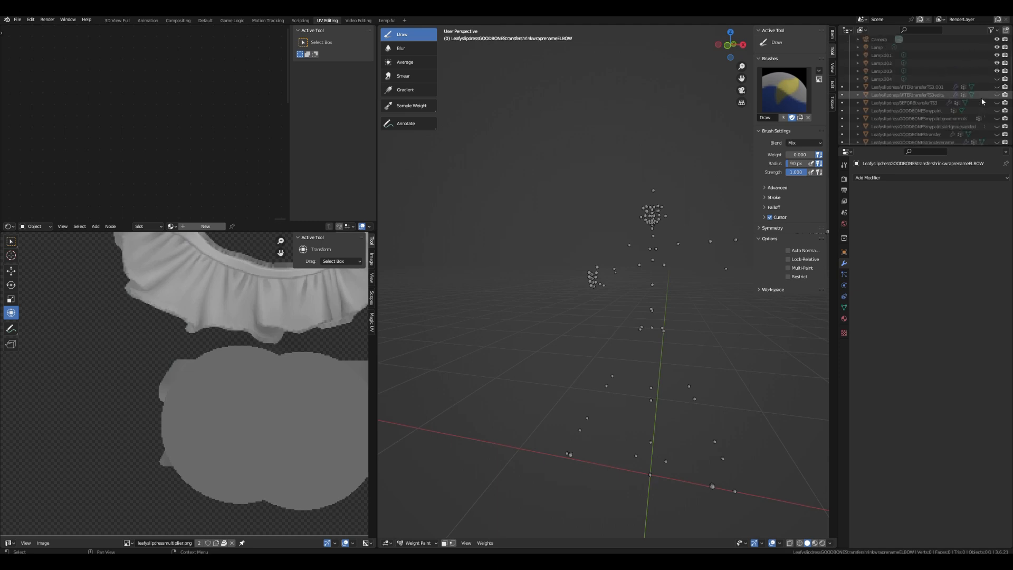
scroll(932, 86, "down", 8)
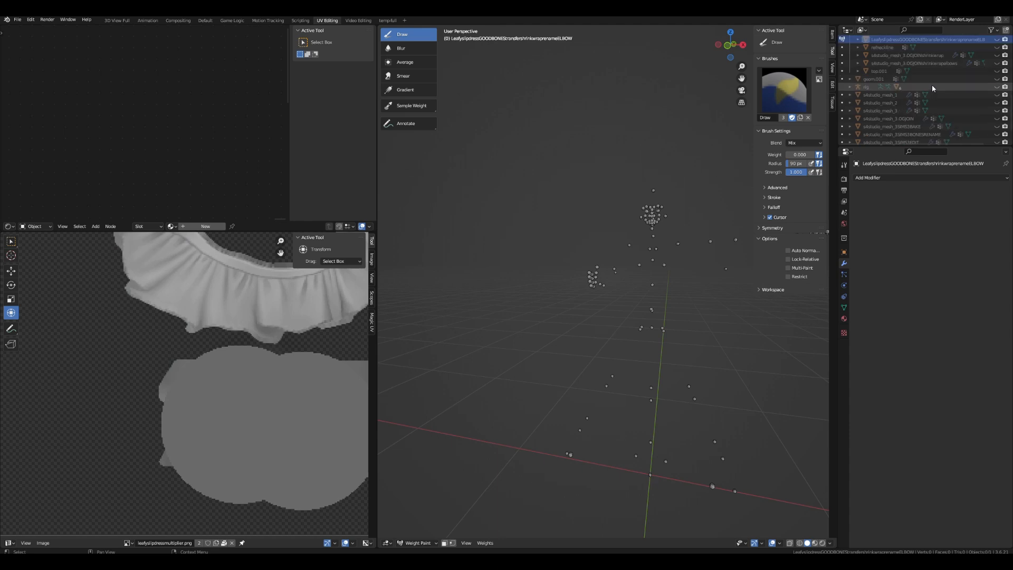
scroll(931, 84, "up", 3)
scroll(945, 81, "up", 2)
scroll(946, 84, "up", 5)
scroll(946, 84, "up", 1)
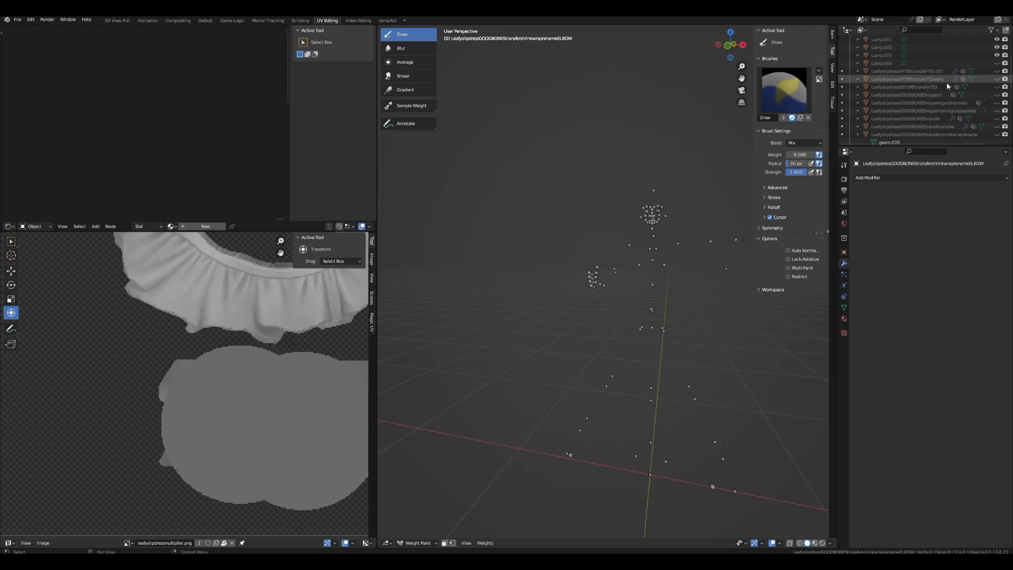
scroll(946, 86, "up", 8)
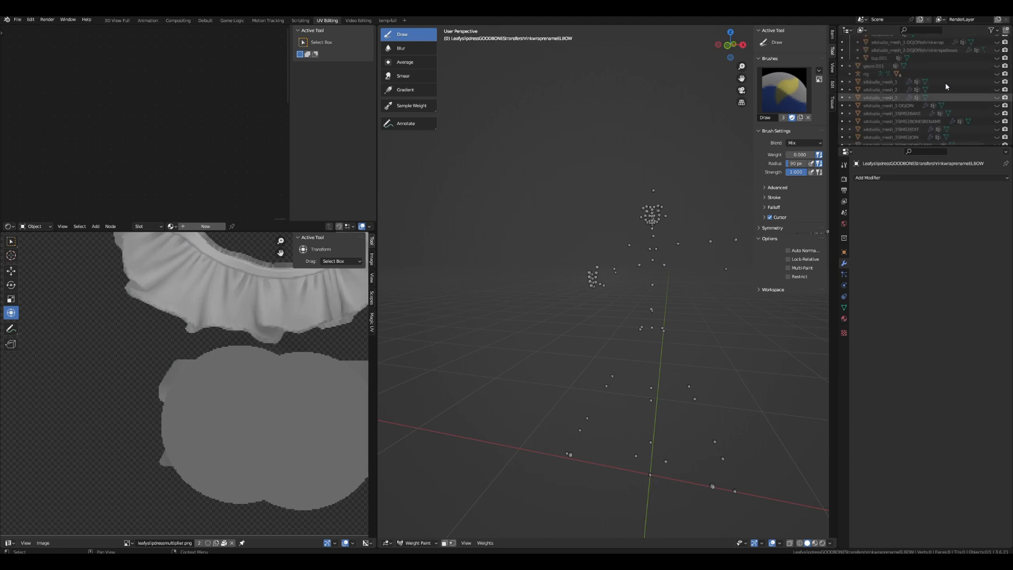
scroll(946, 87, "up", 3)
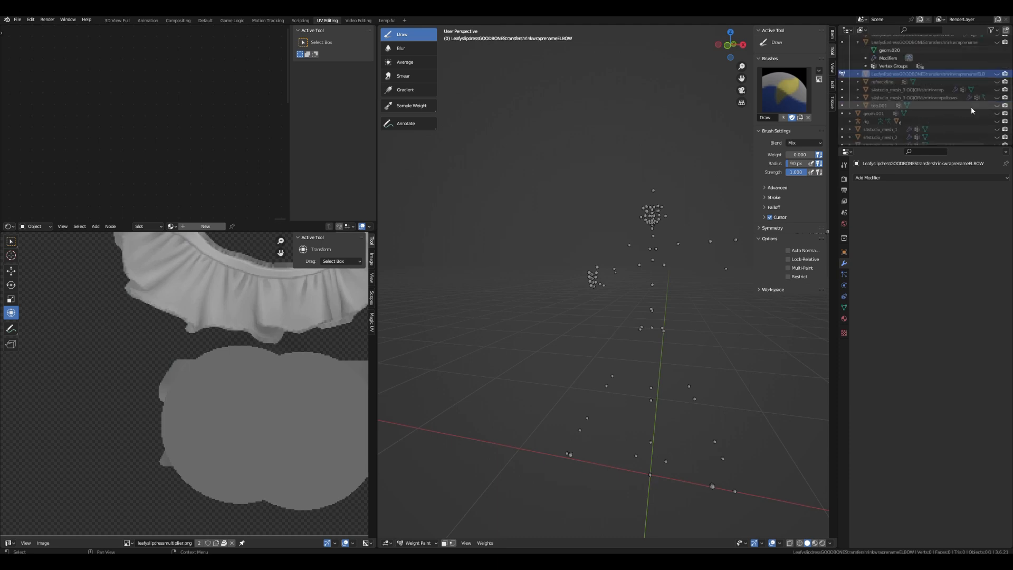
left_click(997, 105)
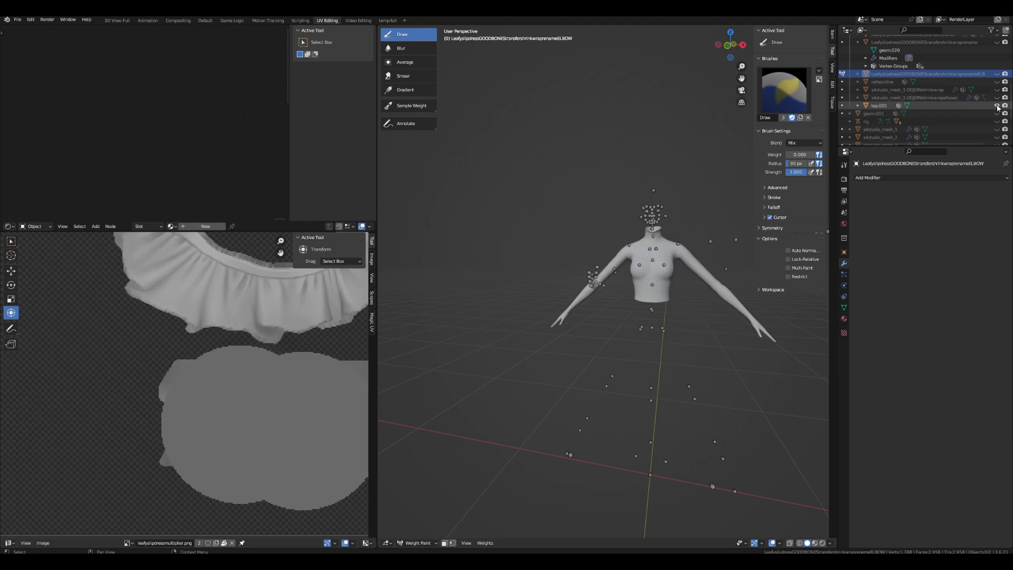
left_click(842, 105)
middle_click_drag(764, 316, 745, 317)
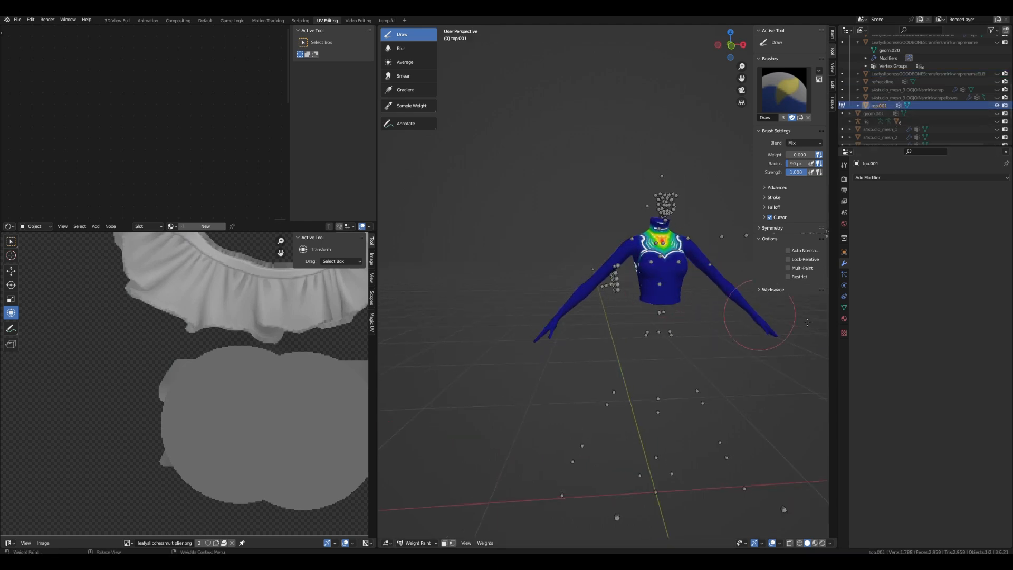
- View the b__L_Forearm__ weights of top.001, and make b__R_Forearm__ its active vertex group to inspect the right elbow closely
left_click(844, 307)
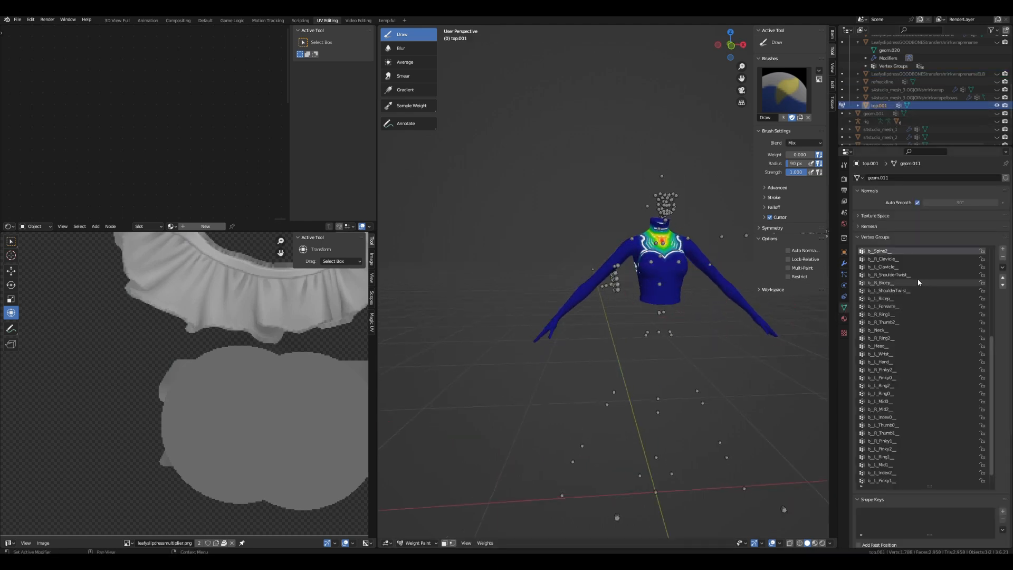
left_click(901, 307)
scroll(903, 317, "down", 2)
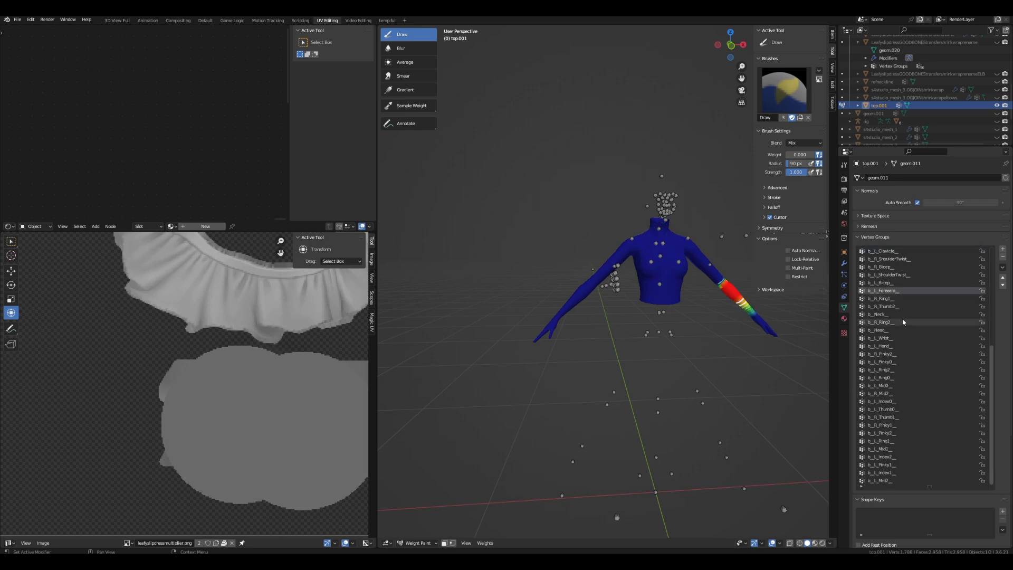
scroll(906, 390, "up", 10)
scroll(909, 339, "up", 8)
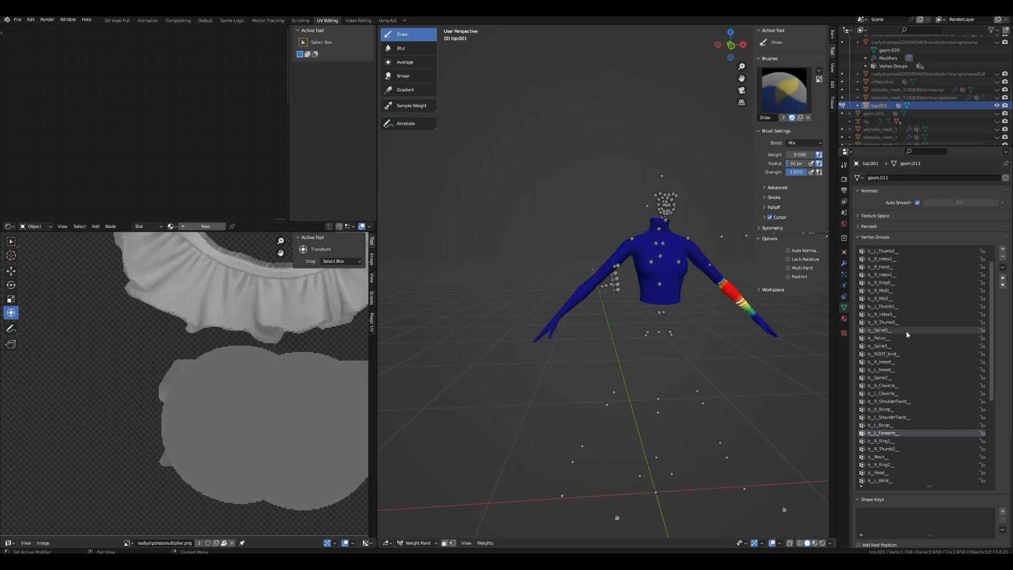
scroll(906, 330, "up", 3)
left_click(886, 251)
middle_click_drag(621, 362, 633, 418)
scroll(734, 364, "up", 5)
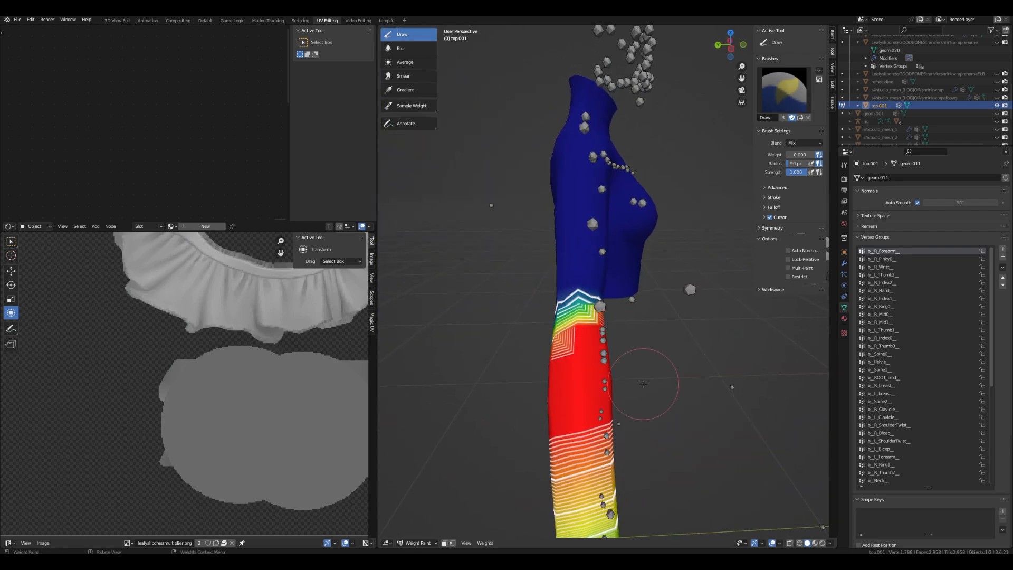
- Switch weight painting to the ELBOW dress with top.001 hidden, and view its right forearm weights from the side and back
scroll(970, 116, "up", 4)
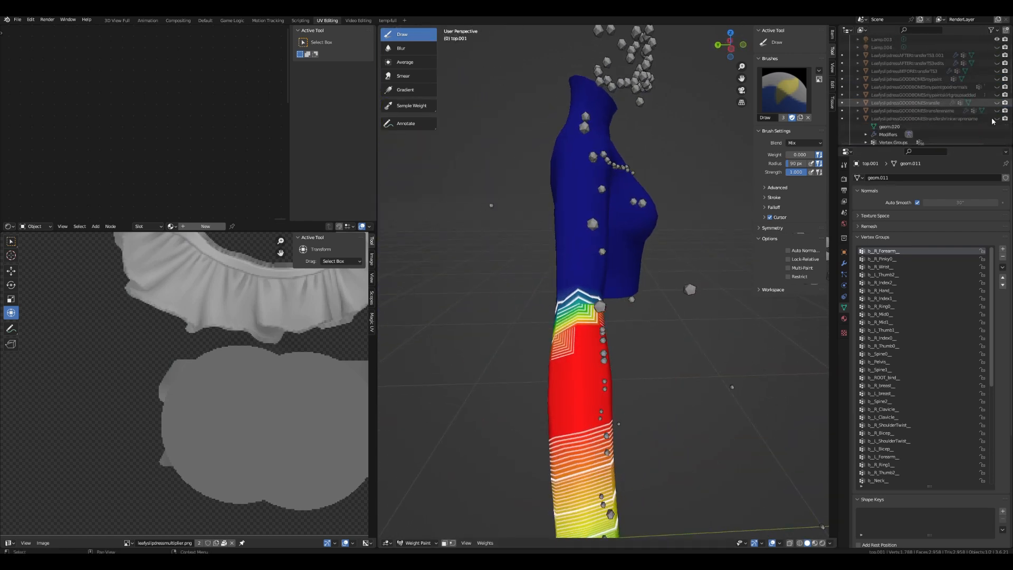
scroll(994, 116, "down", 2)
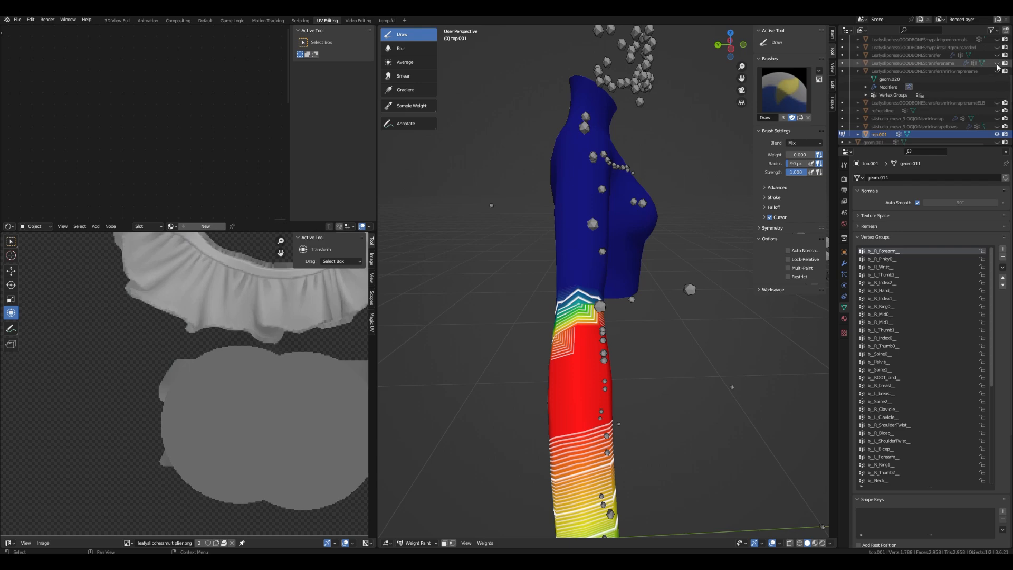
left_click(996, 103)
left_click(842, 102)
mouse_move(639, 288)
middle_mouse_down()
mouse_move(702, 267)
mouse_move(694, 247)
mouse_move(654, 250)
mouse_move(686, 280)
middle_mouse_up()
scroll(969, 109, "down", 6)
scroll(655, 253, "down", 3)
scroll(685, 280, "up", 3)
scroll(928, 106, "up", 4)
left_click(996, 105)
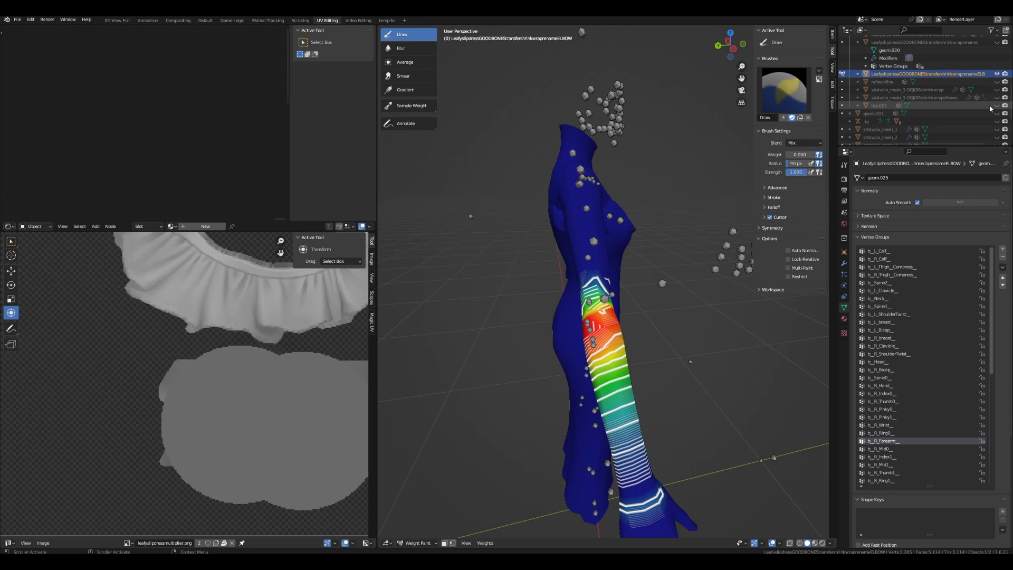
middle_click_drag(638, 259, 727, 254)
scroll(726, 254, "up", 2)
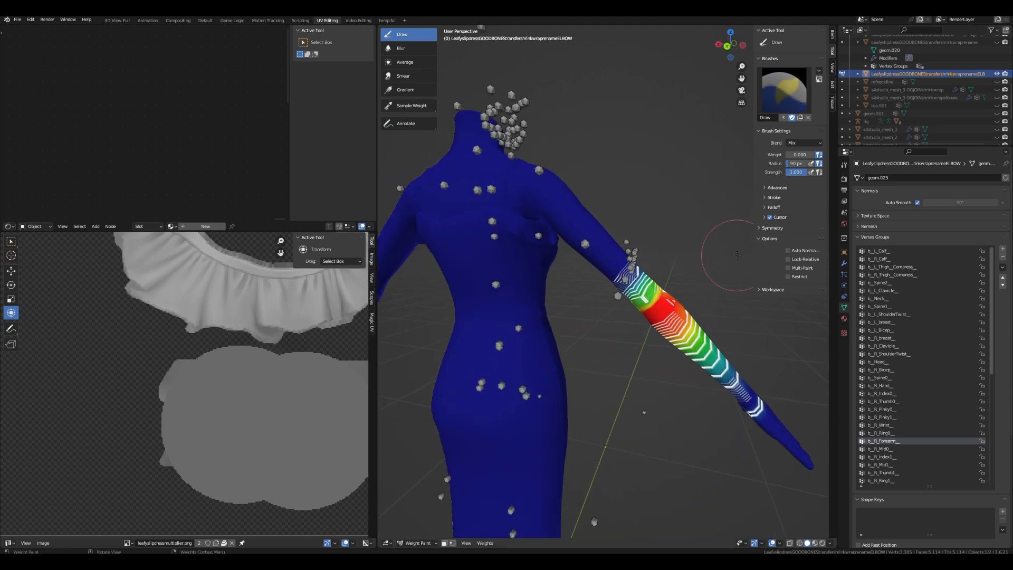
- Compare the right forearm weights of top.001 and the ELBOW dress by alternating which mesh is visible and in Weight Paint mode
left_click(996, 105)
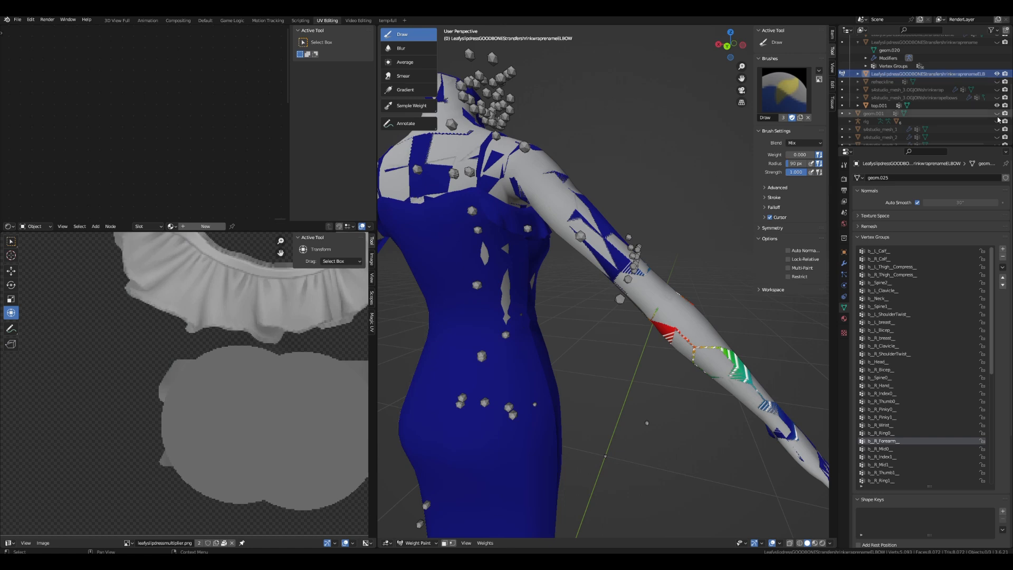
left_click(845, 108)
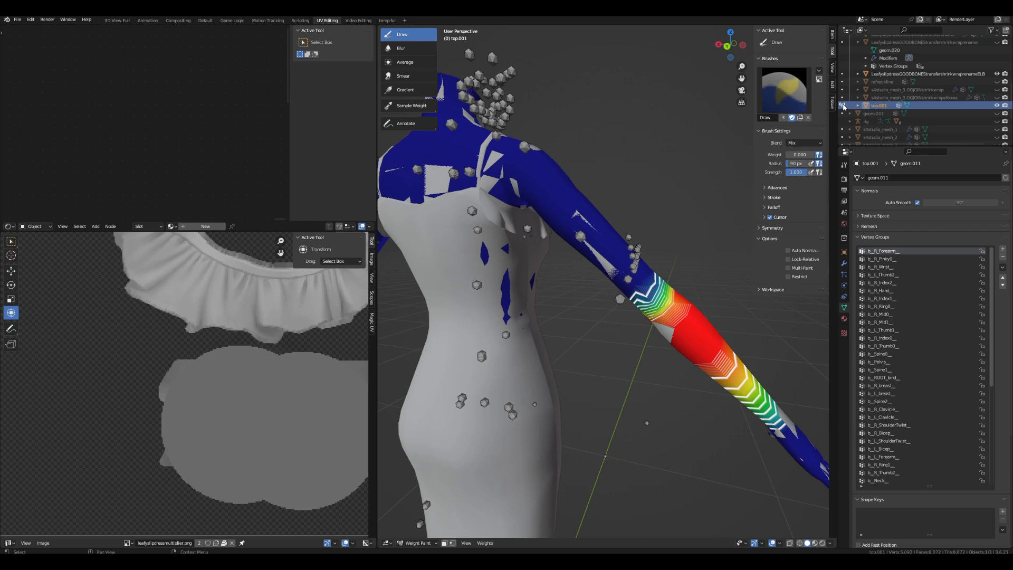
left_click(997, 74)
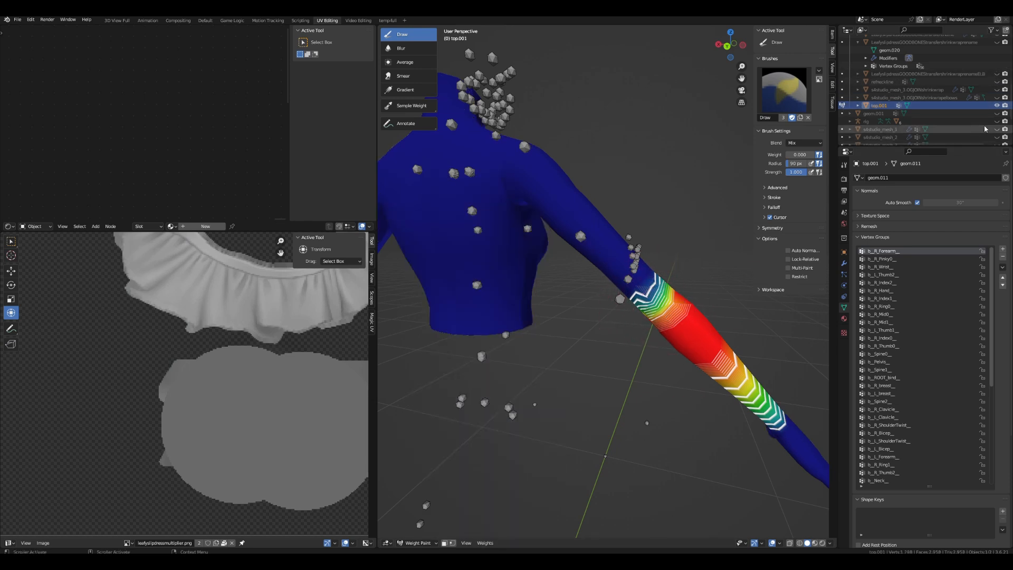
left_click(996, 105)
left_click(997, 74)
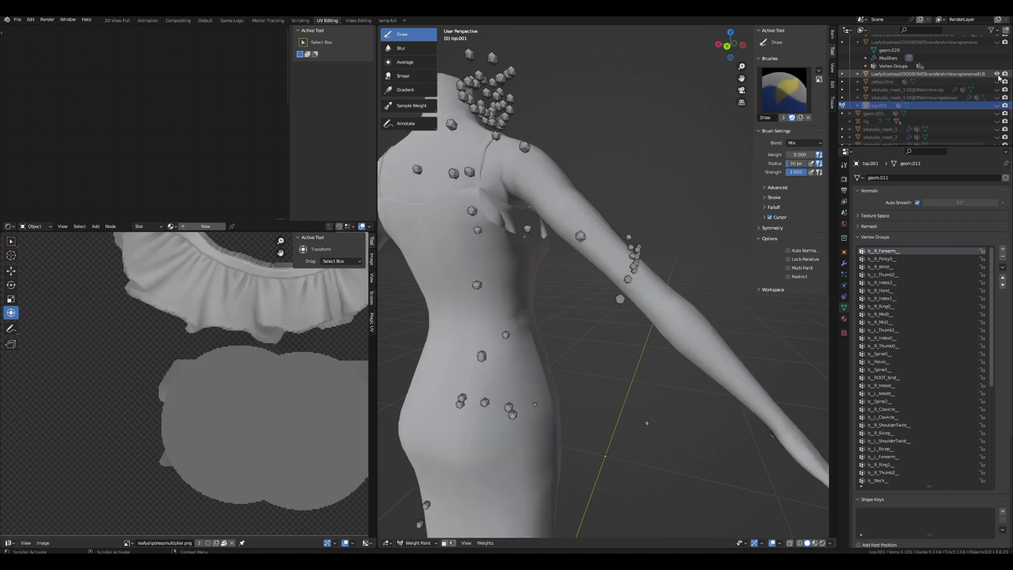
left_click(842, 74)
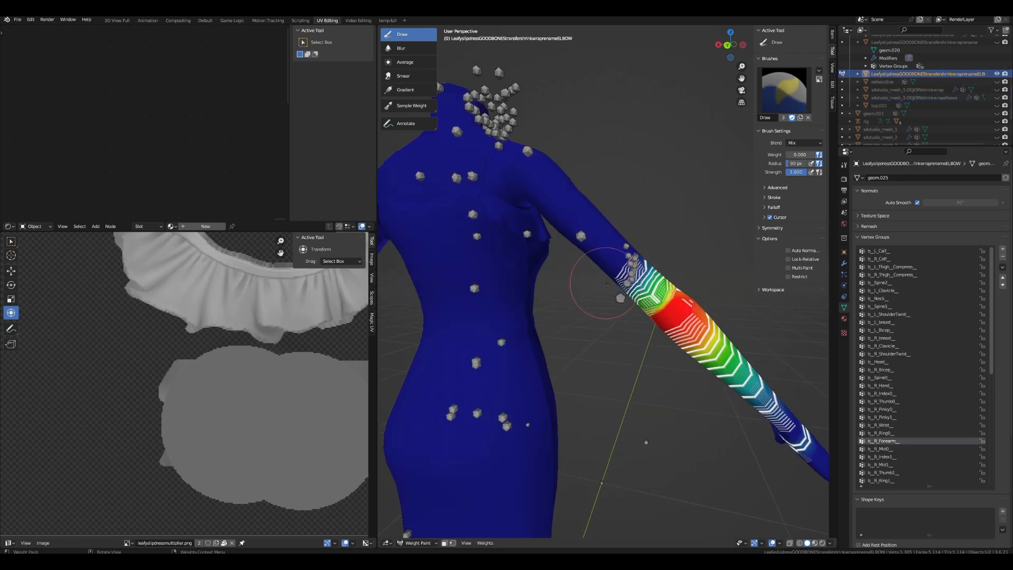
mouse_move(670, 316)
middle_mouse_down()
mouse_move(681, 331)
mouse_move(581, 326)
middle_mouse_up()
scroll(934, 99, "down", 3)
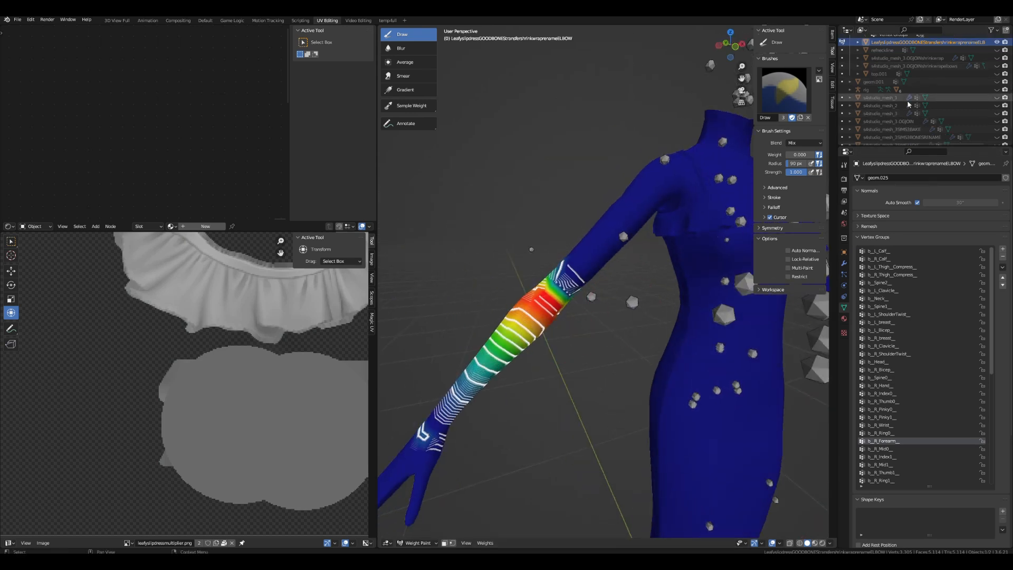
- Show top.001 and select it together with the ELBOW dress, keeping the dress active in Weight Paint mode
left_click(997, 74)
left_click(884, 75)
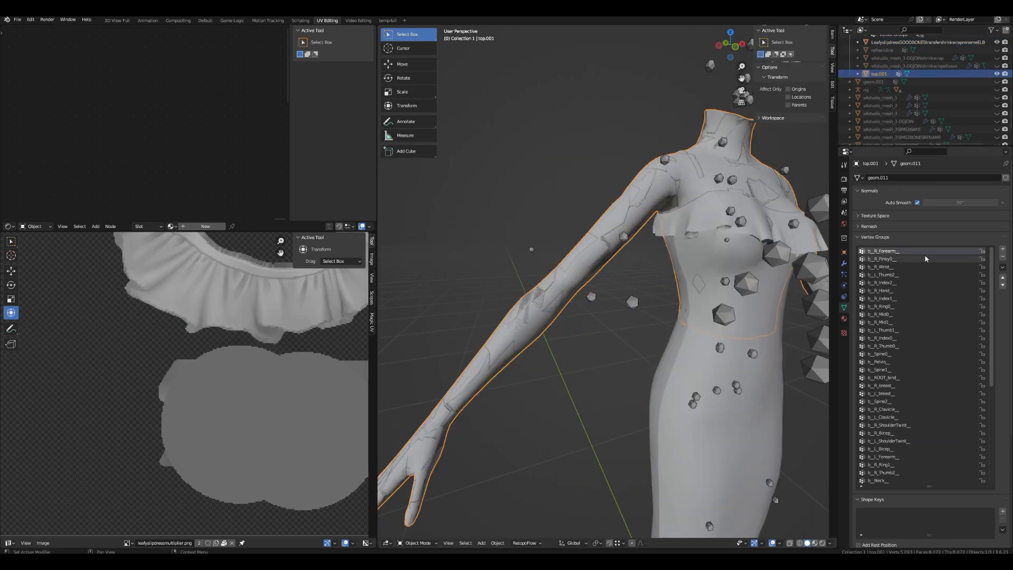
scroll(872, 113, "down", 2)
scroll(679, 293, "down", 6)
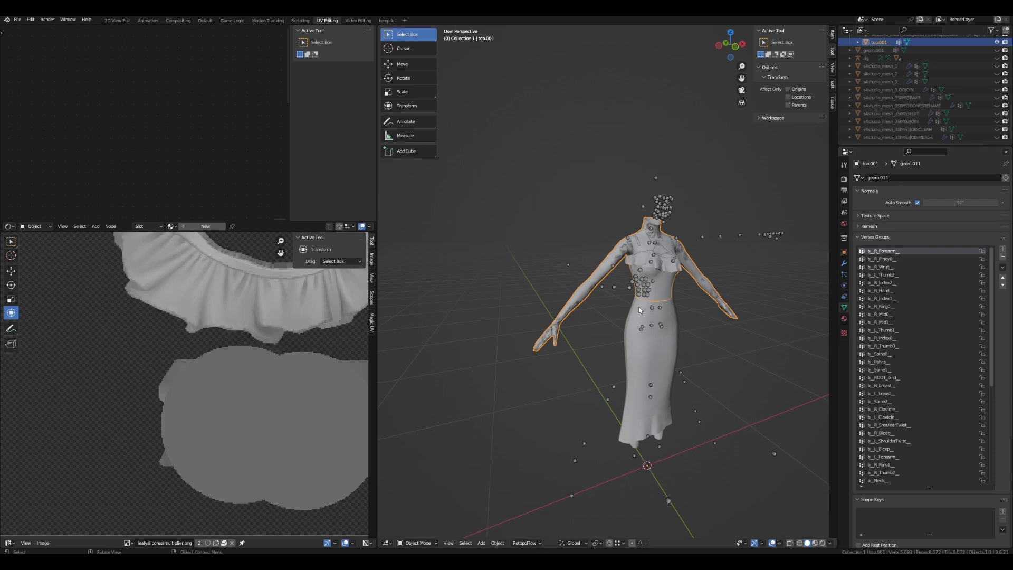
middle_click_drag(650, 308, 592, 296)
scroll(916, 92, "up", 4)
left_click(893, 75)
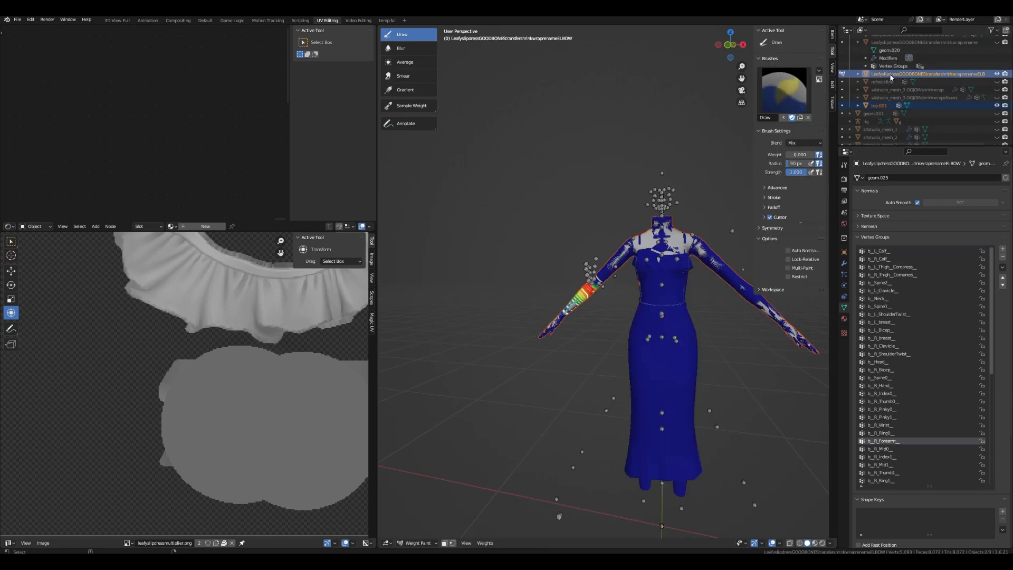
left_click(882, 106, "ctrl")
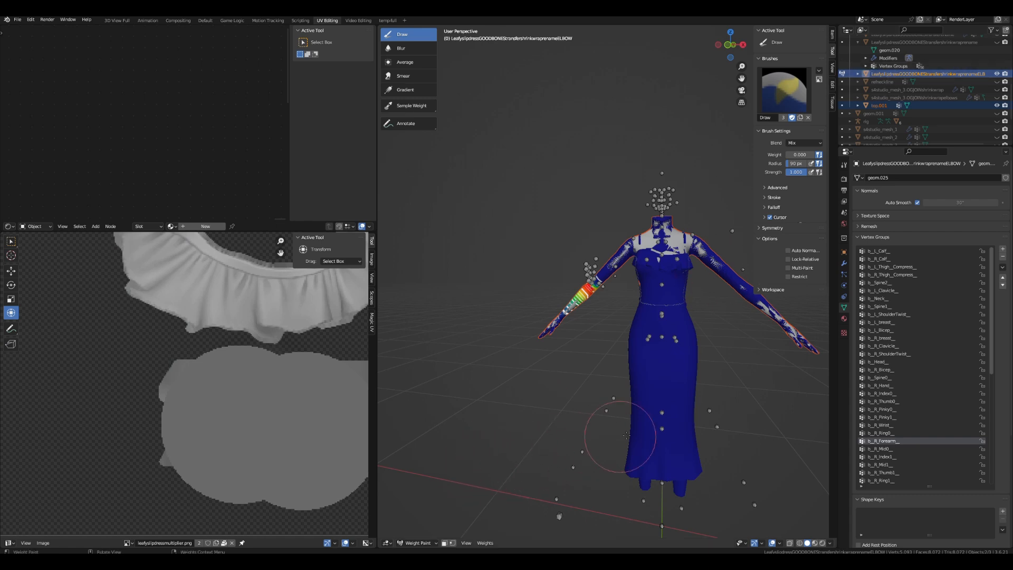
- Transfer the active right forearm weights from top.001 to the ELBOW dress with Nearest Vertex mapping, and hide top.001
left_click(485, 544)
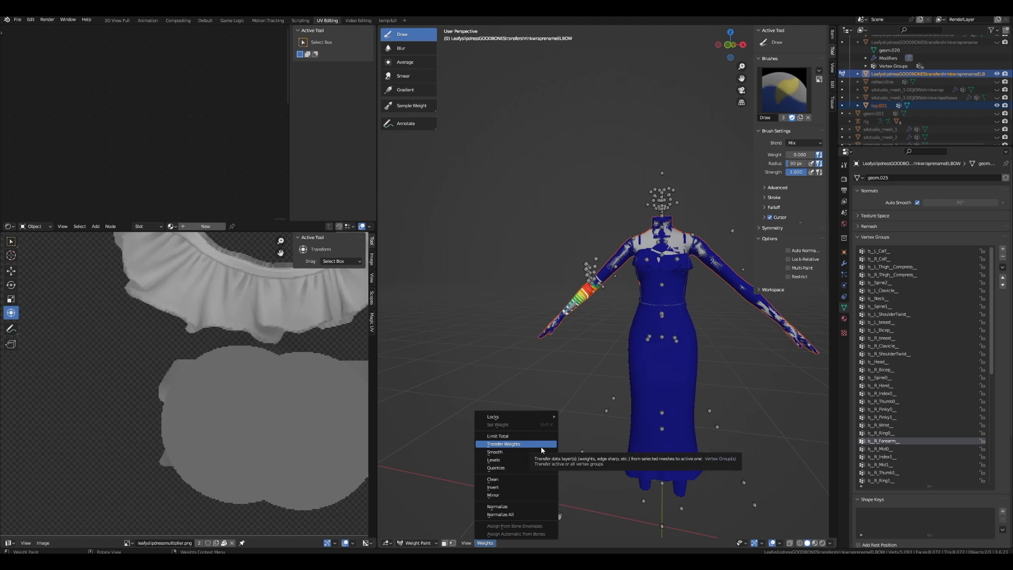
scroll(591, 369, "up", 3)
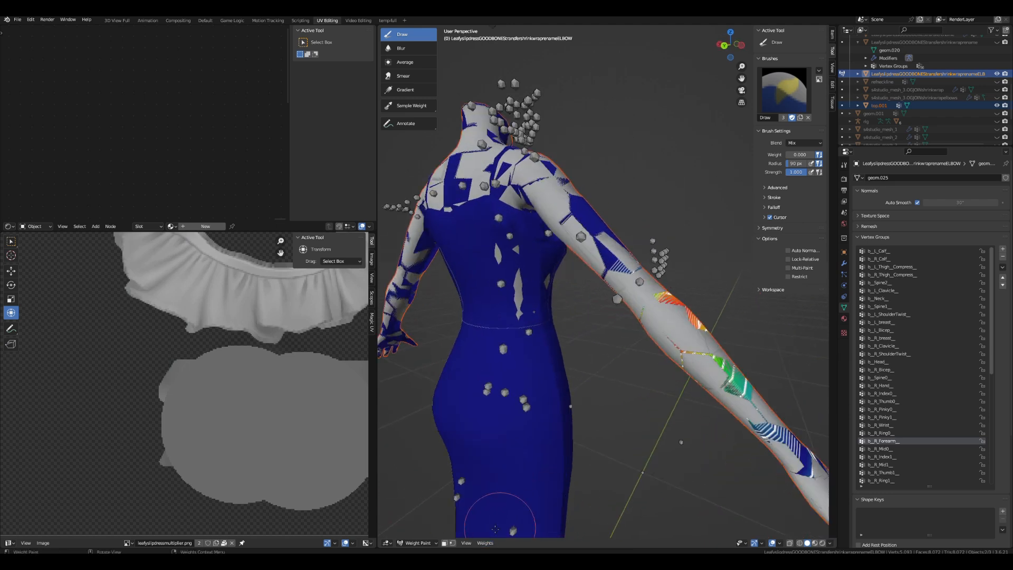
left_click(488, 545)
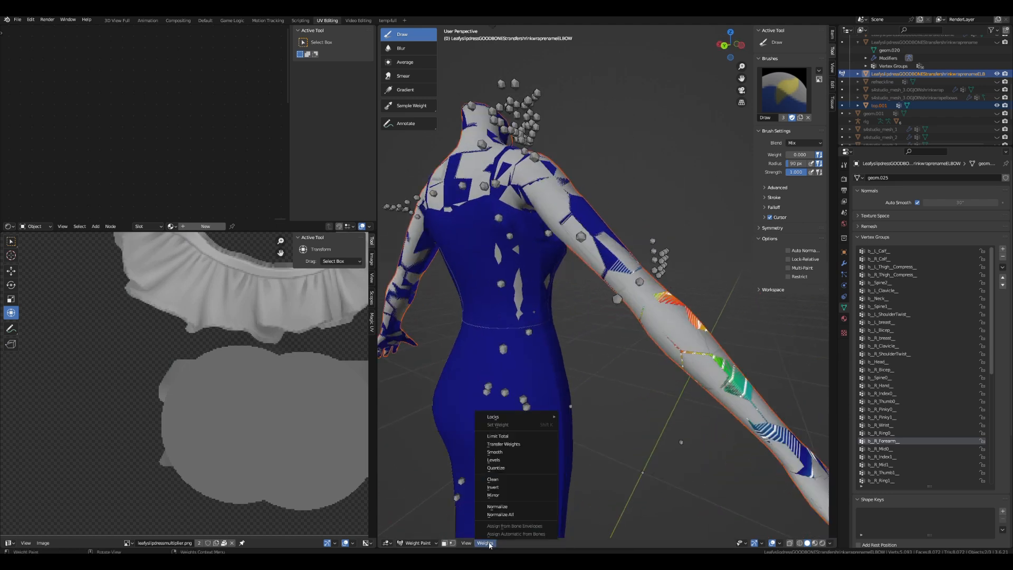
left_click(537, 445)
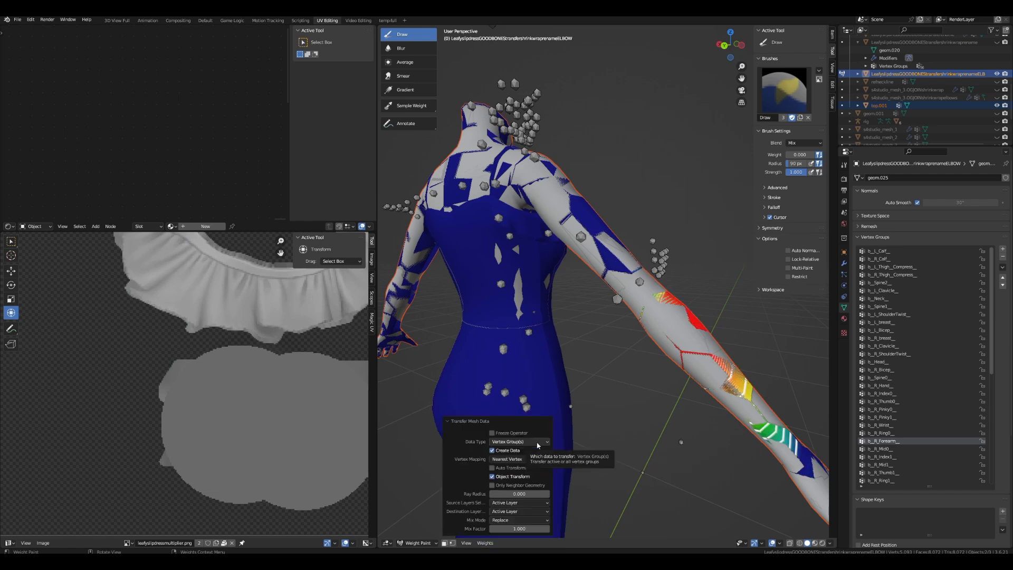
middle_click_drag(541, 446, 703, 389)
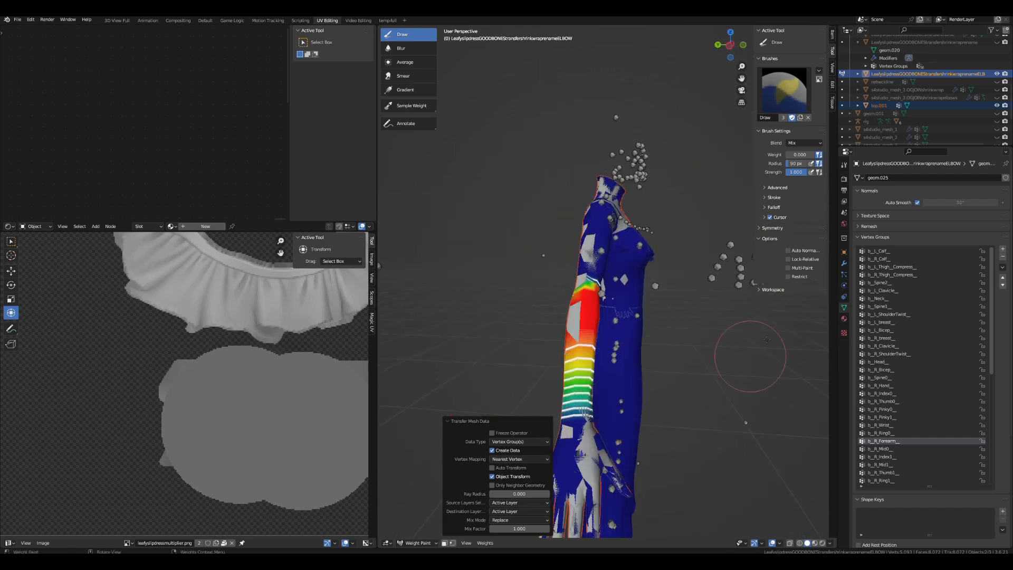
left_click(997, 105)
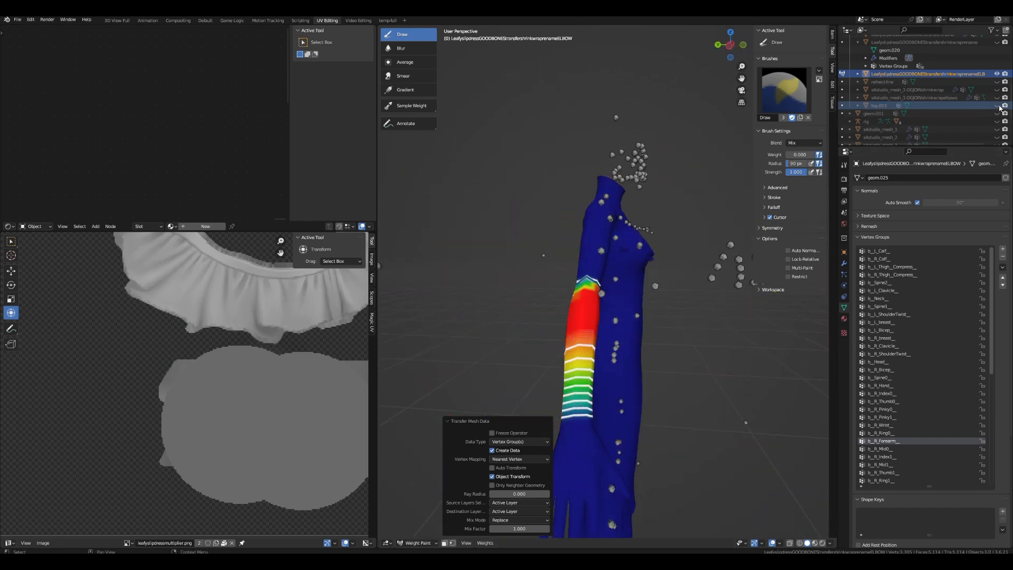
- Add an Armature modifier to the ELBOW dress with auRig as its object
left_click(844, 262)
left_click(942, 177)
left_click(924, 202)
left_click(949, 202)
left_click(947, 217)
- Examine the deformation of the dress's bent right elbow and its shoulders from the side and front
scroll(696, 385, "up", 6)
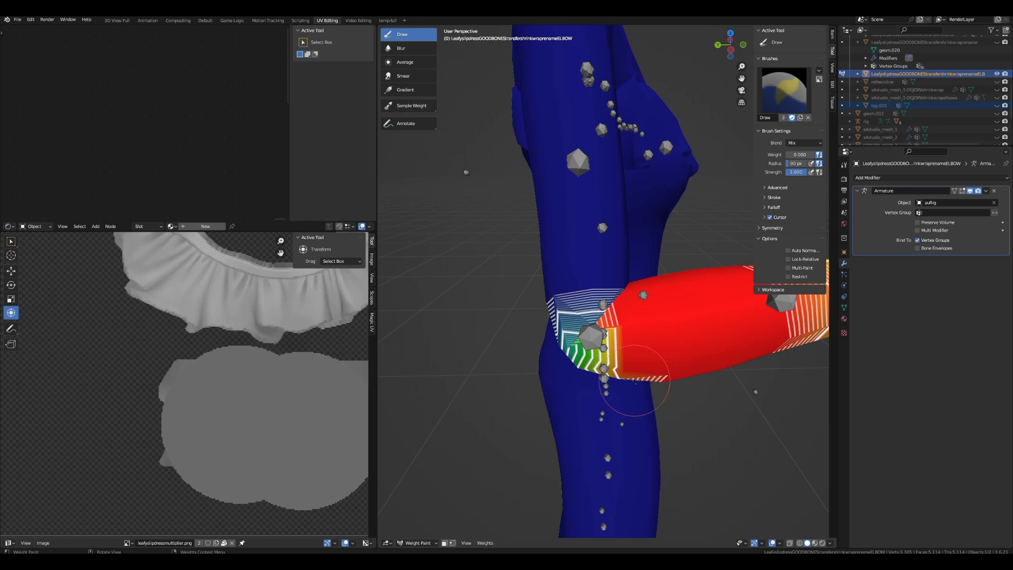
scroll(633, 385, "down", 5)
mouse_move(664, 390)
middle_mouse_down()
mouse_move(770, 380)
mouse_move(691, 387)
mouse_move(752, 373)
mouse_move(588, 361)
mouse_move(746, 361)
mouse_move(719, 403)
mouse_move(705, 322)
middle_mouse_up()
scroll(705, 322, "up", 2)
middle_click_drag(712, 282, 586, 371, "shift")
middle_click_drag(629, 320, 656, 306)
scroll(656, 309, "up", 1)
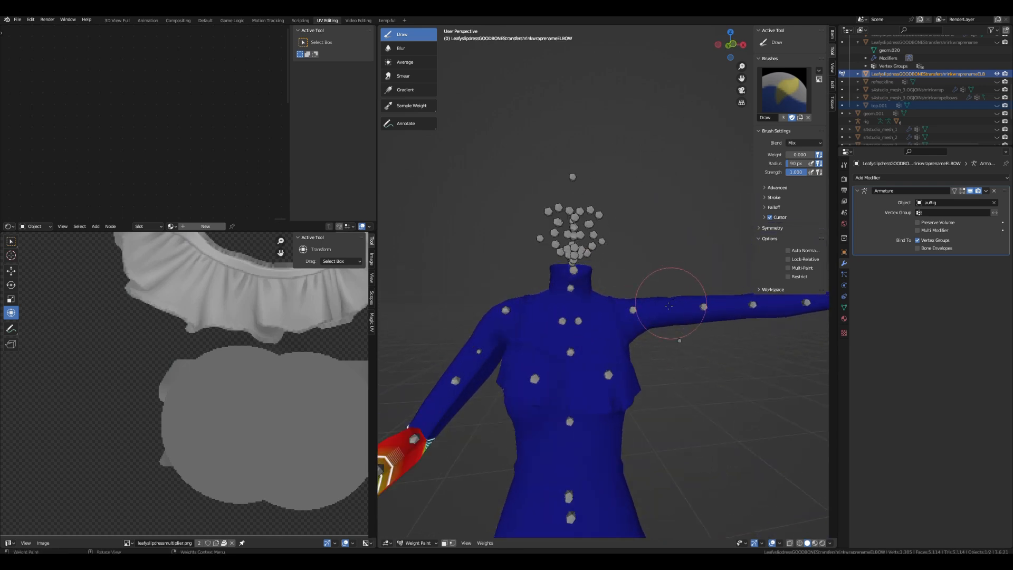
- Hide the ELBOW dress, and show and select LeafyslipdressAFTERtransferTS3.001
scroll(626, 348, "down", 3)
left_click(996, 74)
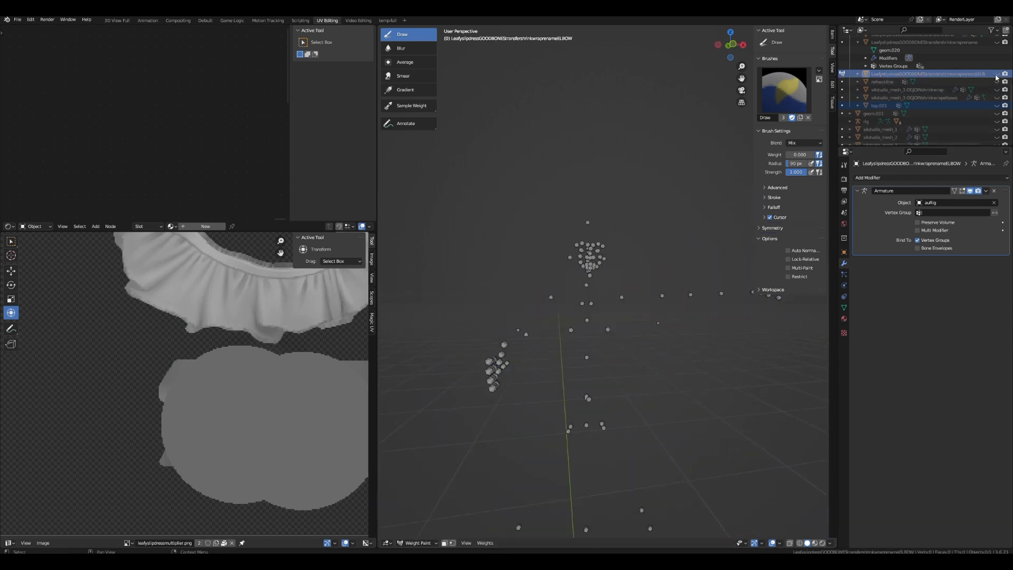
scroll(995, 76, "up", 6)
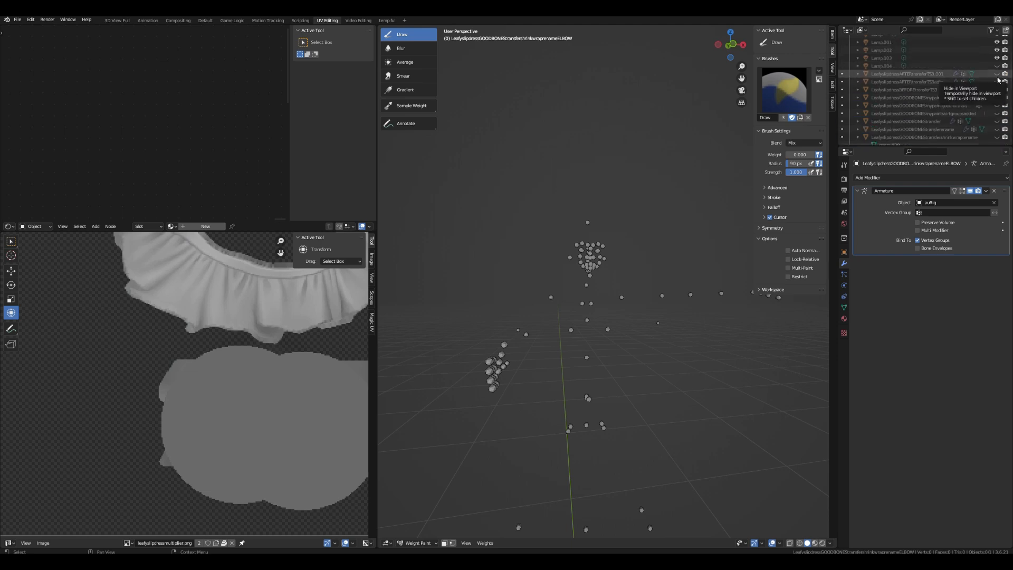
left_click(997, 74)
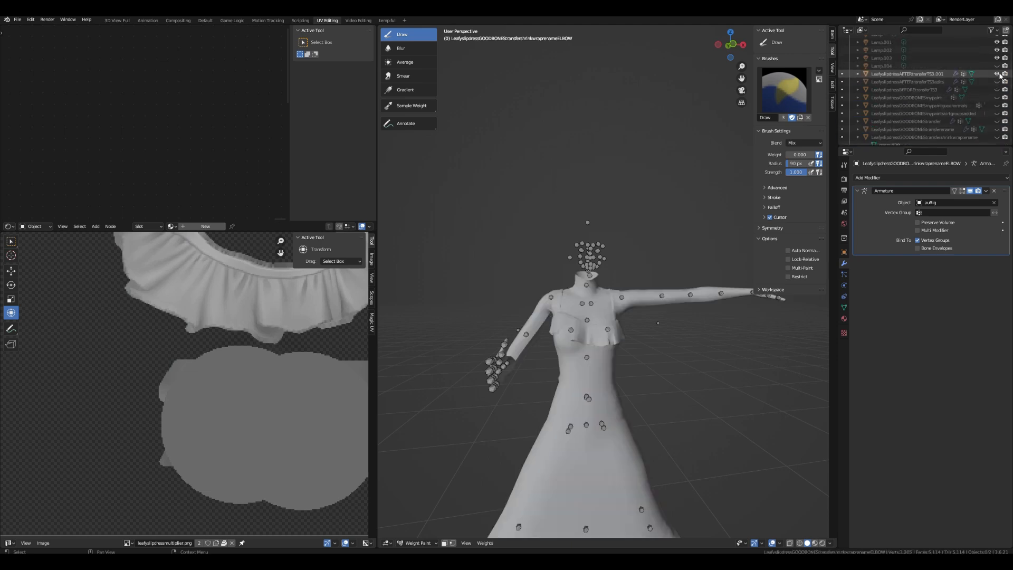
left_click(902, 74)
- Examine the deformation of the TS3.001 dress around the shoulders and raised arm from the front, side and back
scroll(660, 324, "up", 8)
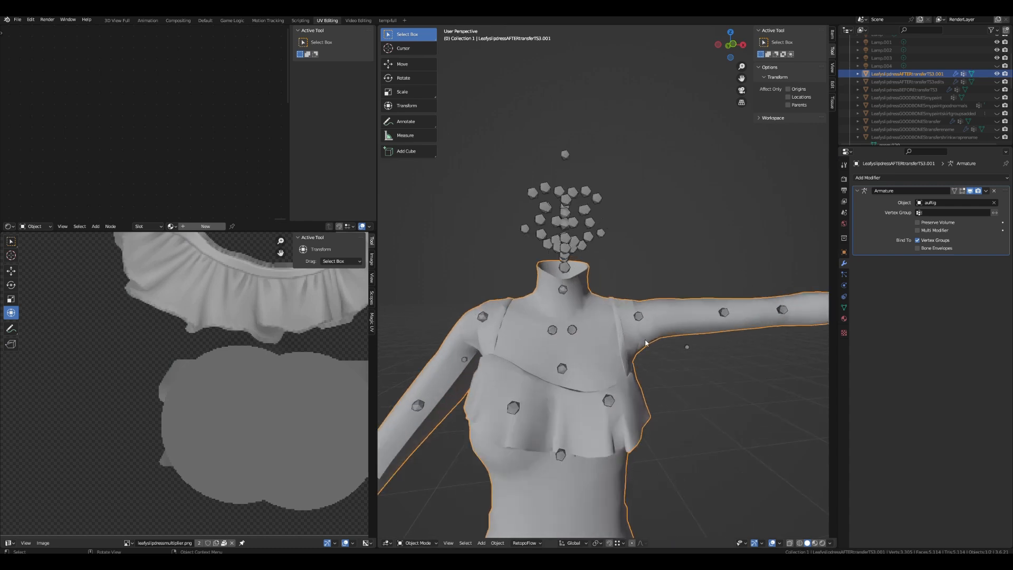
scroll(634, 338, "down", 4)
middle_click_drag(634, 358, 714, 389)
scroll(591, 381, "up", 6)
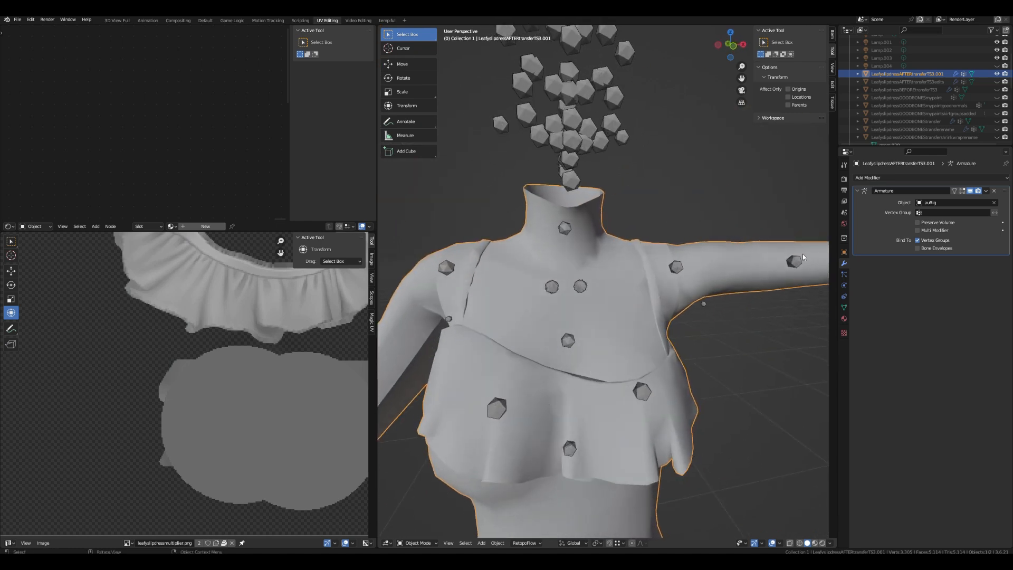
scroll(753, 277, "down", 3)
middle_click_drag(753, 276, 532, 336)
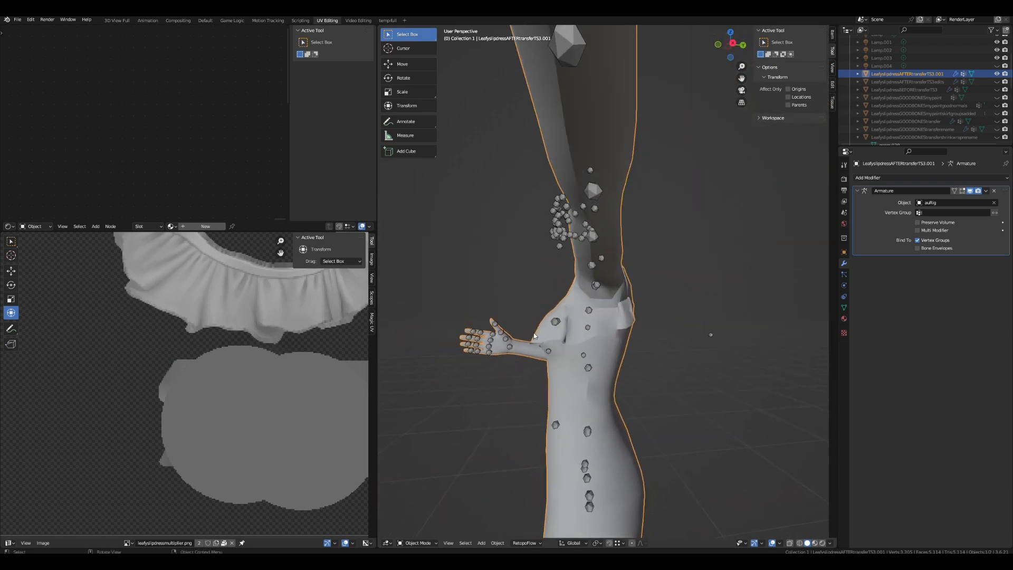
middle_click_drag(675, 320, 655, 312)
scroll(660, 325, "up", 4)
- Compare the shoulder and upper back of the TS3edits dress with the TS3.001 dress by swapping their visibility
left_click(996, 73)
left_click(996, 81)
mouse_move(757, 287)
middle_mouse_down()
mouse_move(795, 284)
mouse_move(758, 283)
middle_mouse_up()
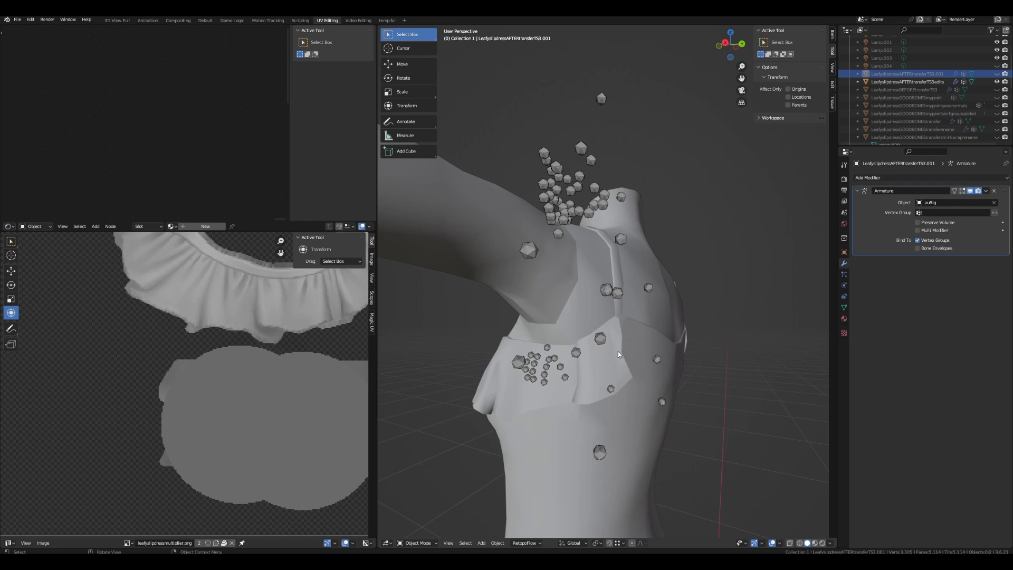
left_click(997, 82)
left_click(996, 74)
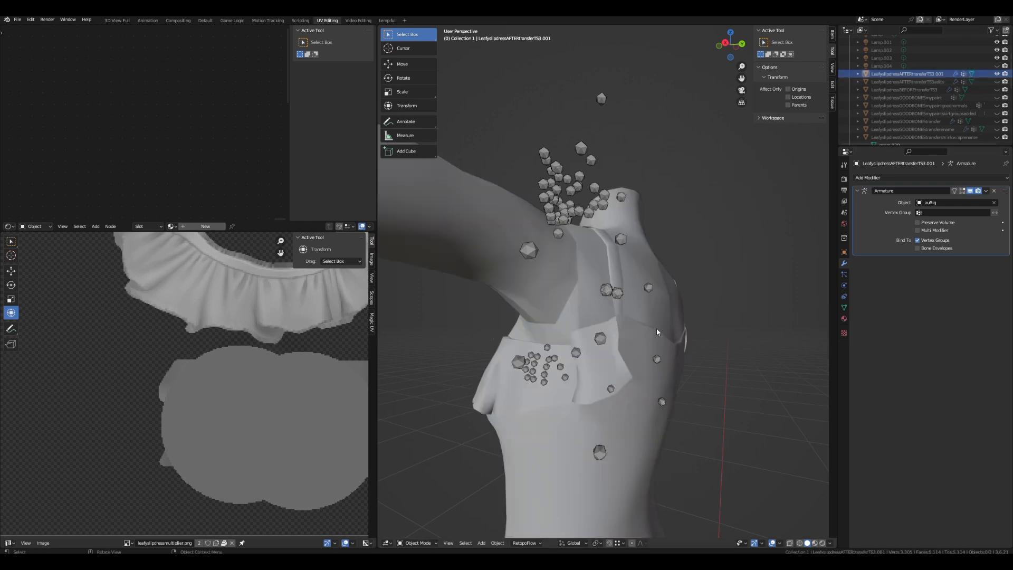
- Switch the TS3.001 dress to Weight Paint mode, viewing the underarm area from behind
scroll(652, 335, "up", 3)
middle_click_drag(641, 400, 584, 406)
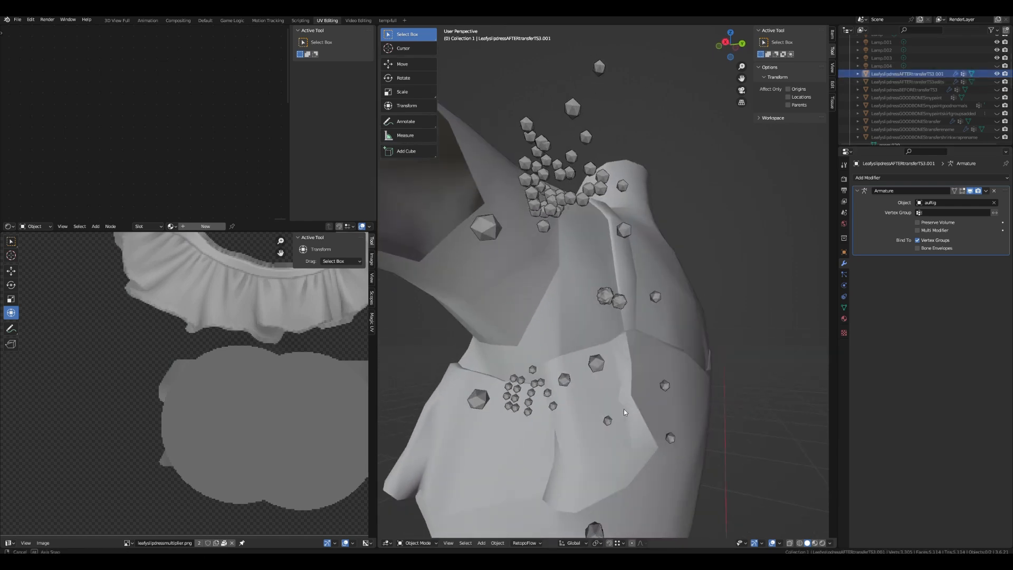
left_click(418, 540)
left_click(424, 498)
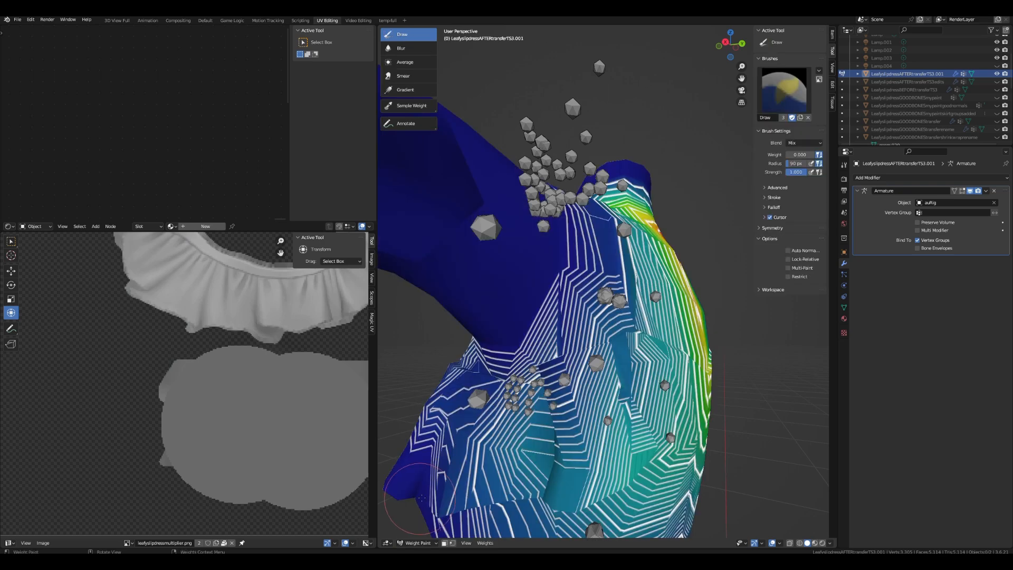
- Turn on the wire overlay for weight painting and turn off the weight contours
scroll(559, 453, "up", 1)
middle_click_drag(559, 454, 566, 452)
left_click(780, 543)
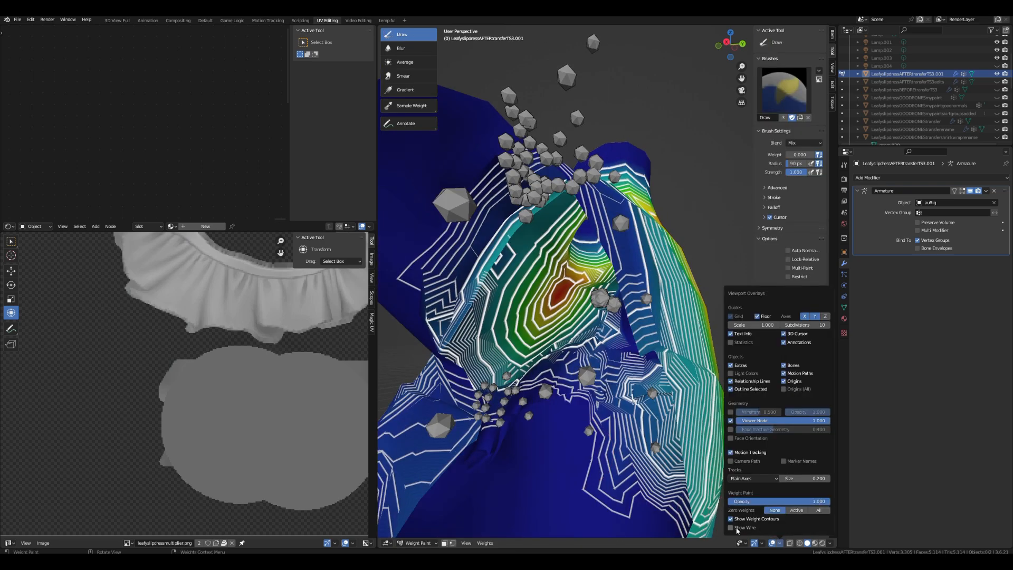
left_click(731, 527)
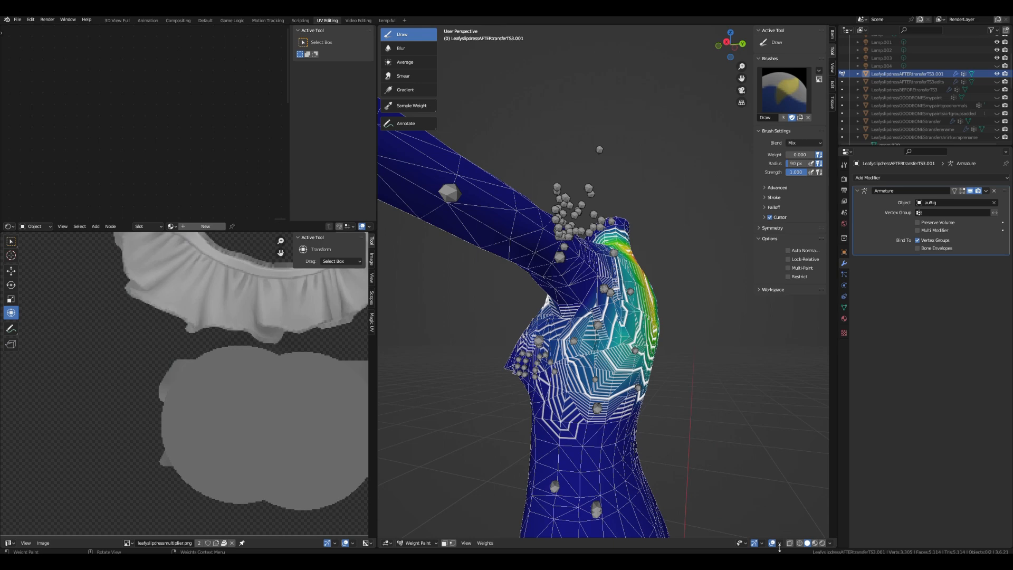
left_click(779, 543)
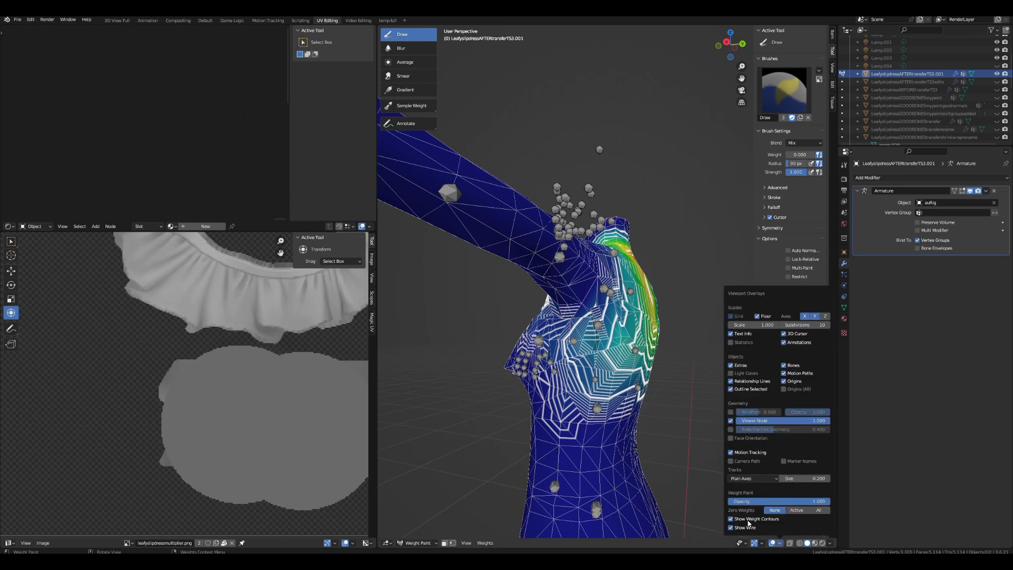
left_click(752, 520)
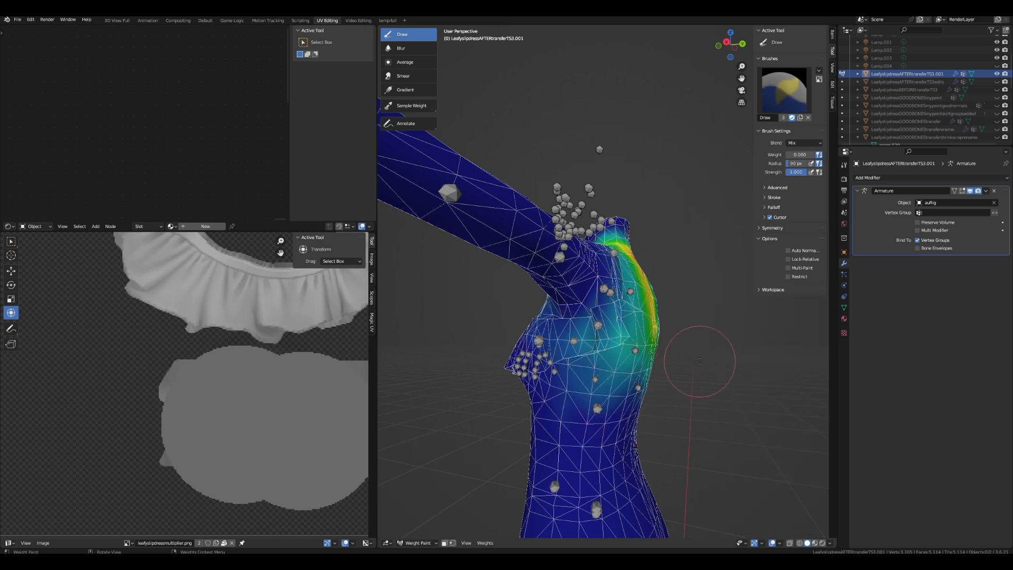
- Examine the TS3.001 dress's upper body weights and wireframe up close in orthographic view, from the back and front
key("KP_5")
scroll(685, 425, "up", 6)
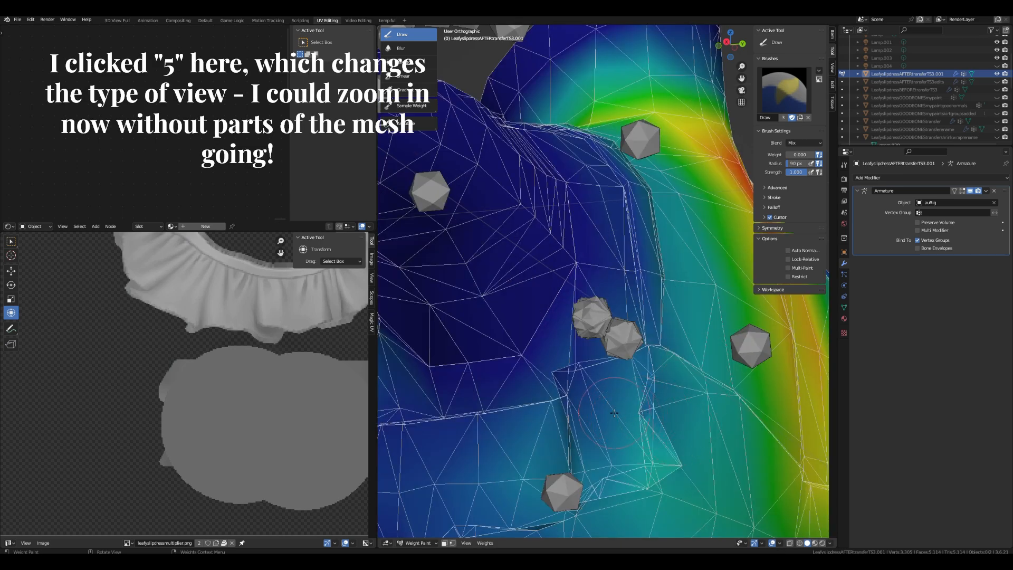
scroll(550, 363, "down", 4)
middle_click_drag(551, 363, 705, 392)
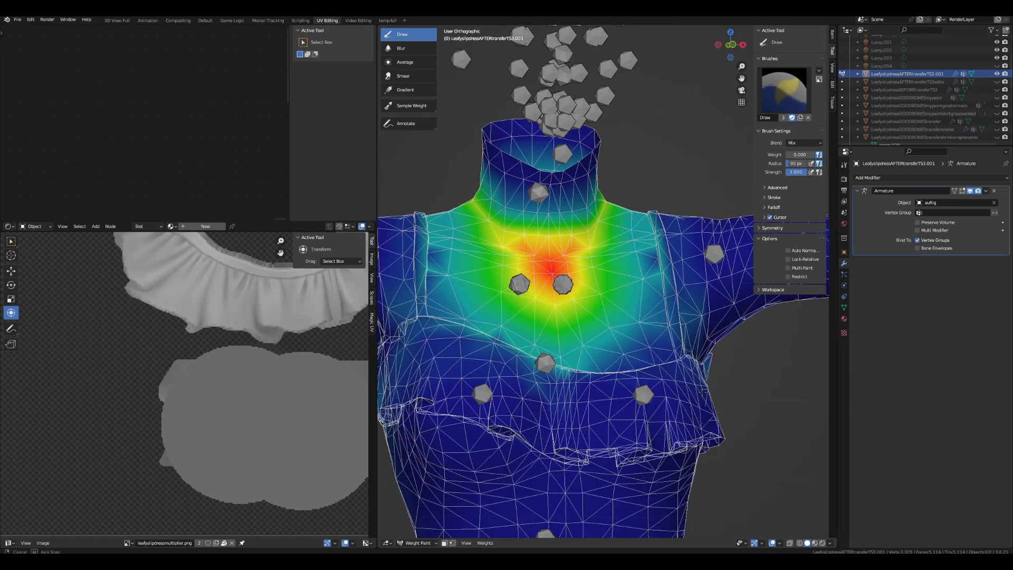
scroll(701, 388, "down", 3)
middle_click_drag(684, 390, 683, 401)
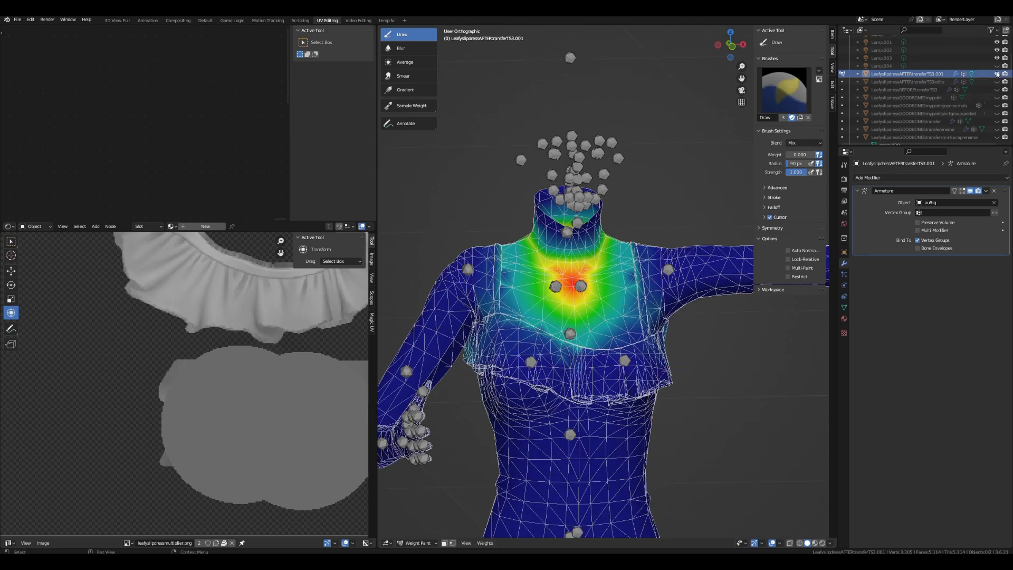
- Hide the TS3.001 dress, show LeafyslipdressAFTERtransferTS3edits and make it the active object in Weight Paint mode
left_click(996, 74)
left_click(997, 82)
left_click(842, 83)
- Examine the weights and wireframe of the TS3edits dress on the chest, back and underarm from several angles
middle_click_drag(670, 396, 497, 385)
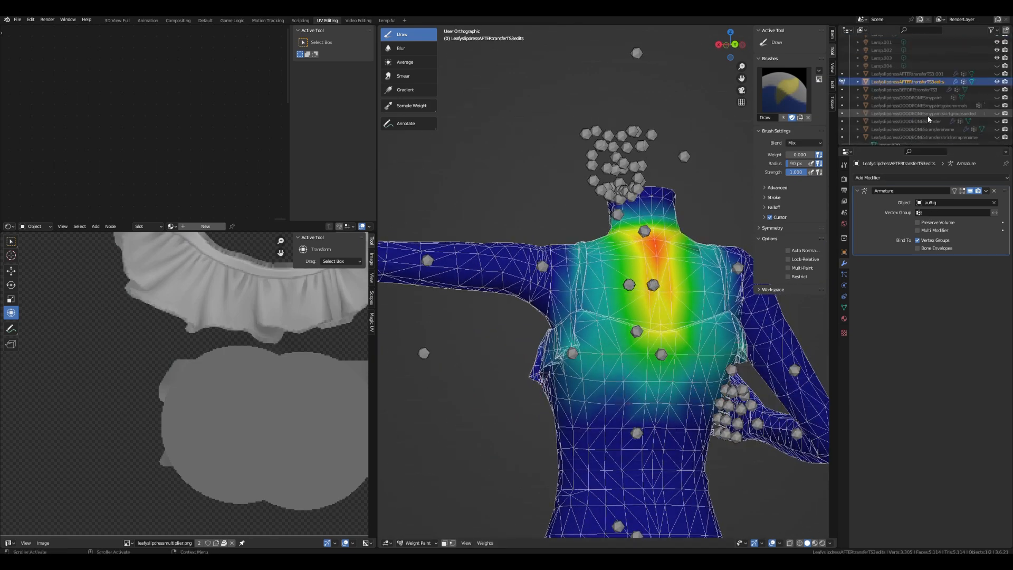
scroll(675, 326, "up", 2)
middle_click_drag(601, 384, 778, 399)
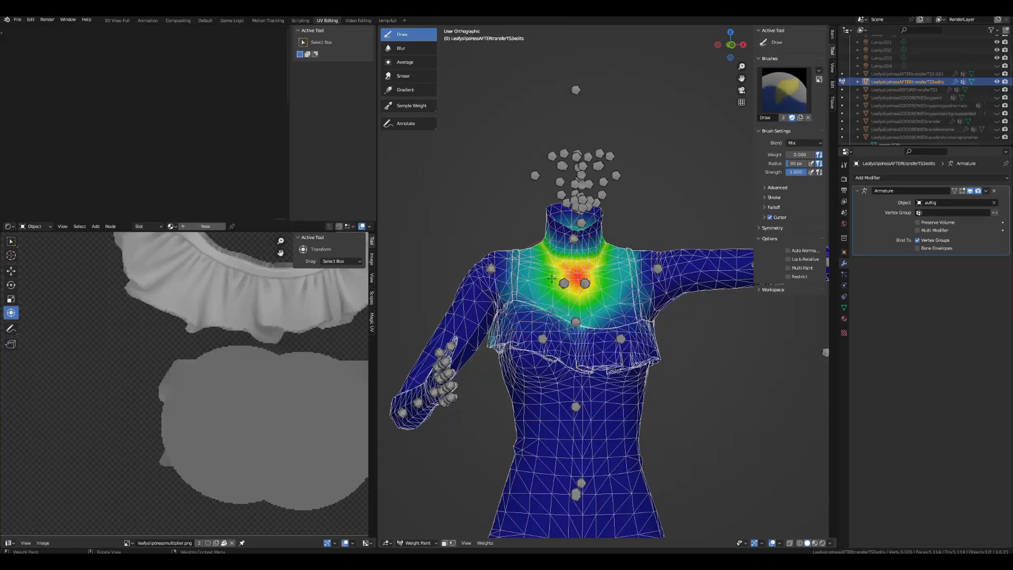
mouse_move(649, 312)
middle_mouse_down()
mouse_move(702, 327)
mouse_move(648, 401)
middle_mouse_up()
scroll(647, 404, "up", 3)
scroll(646, 403, "up", 5)
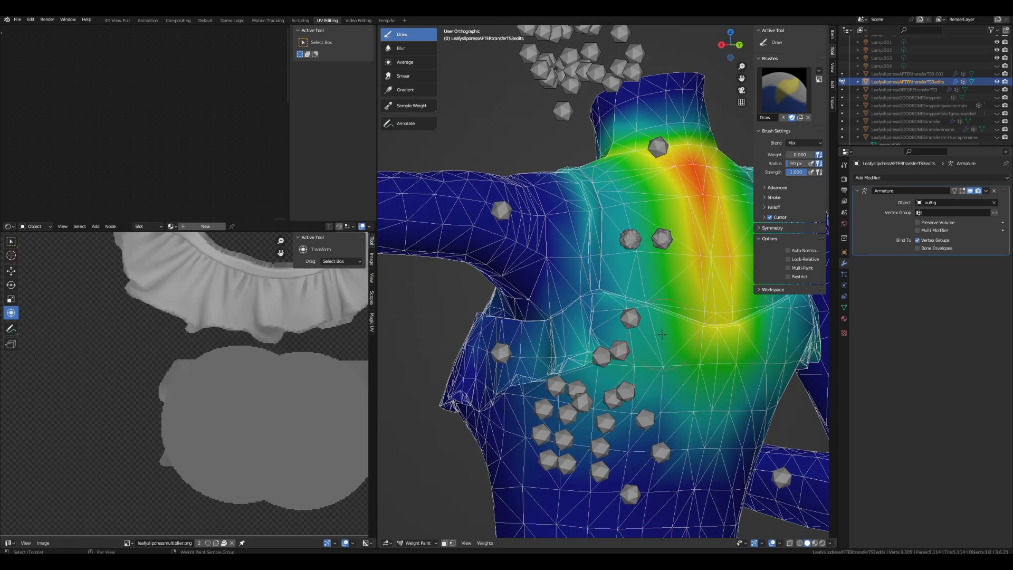
mouse_move(631, 327)
middle_mouse_down()
mouse_move(664, 337)
mouse_move(615, 334)
mouse_move(572, 348)
middle_mouse_up()
scroll(565, 385, "down", 12)
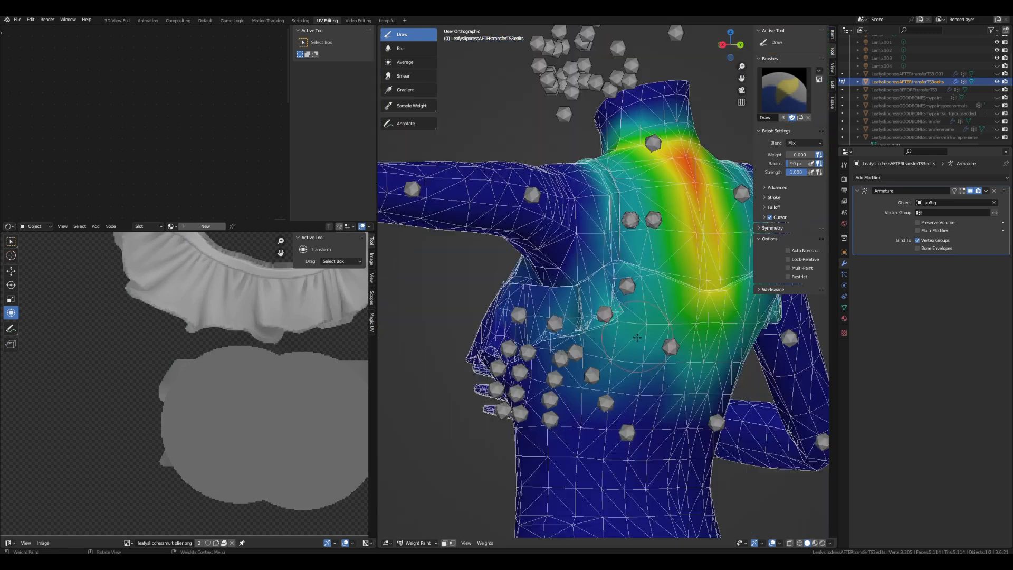
mouse_move(565, 385)
middle_mouse_down()
mouse_move(746, 407)
mouse_move(737, 403)
middle_mouse_up()
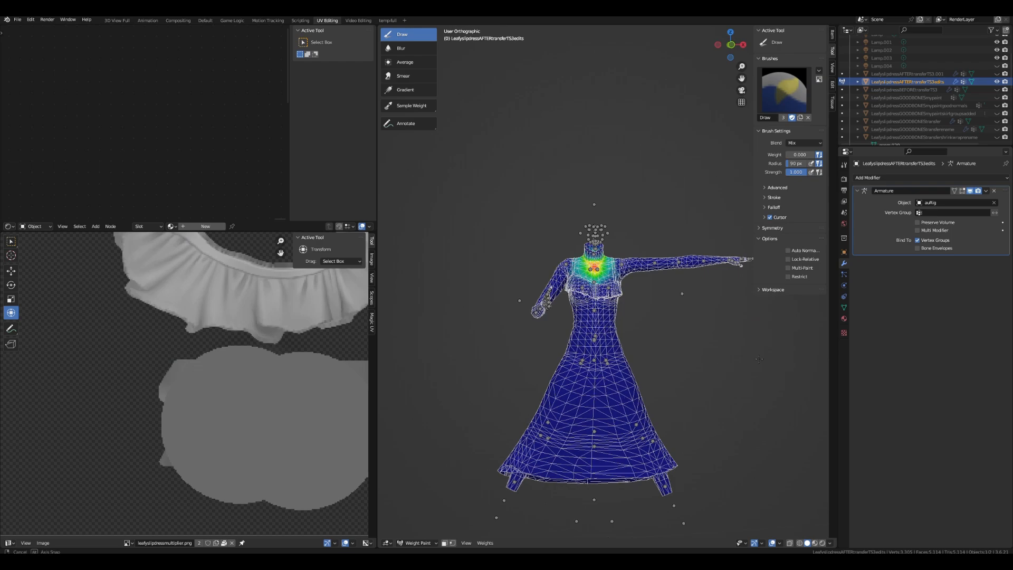
middle_click_drag(751, 350, 590, 359)
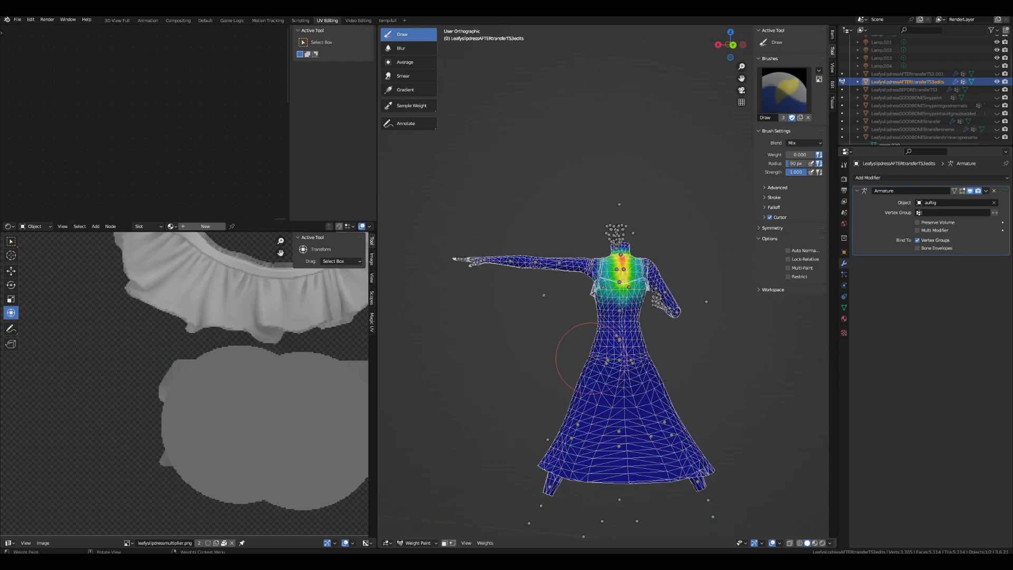
scroll(604, 292, "up", 12)
mouse_move(608, 295)
middle_mouse_down()
mouse_move(730, 312)
mouse_move(716, 313)
mouse_move(746, 367)
middle_mouse_up()
scroll(596, 369, "down", 4)
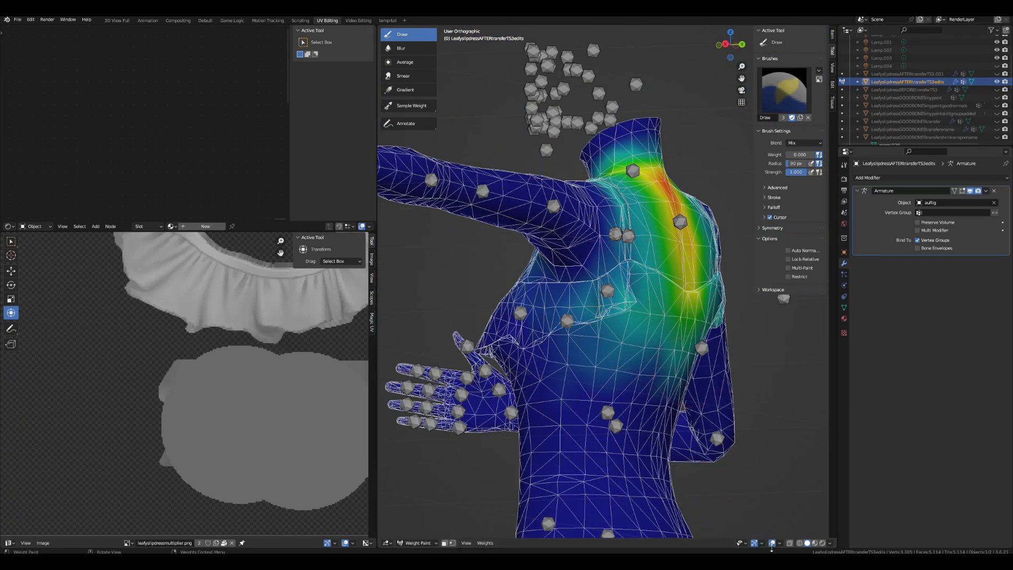
- Hide the TS3edits dress, and show and select LeafyslipdressGOODBONESmypaint
left_click(778, 543)
left_click(997, 82)
left_click(997, 97)
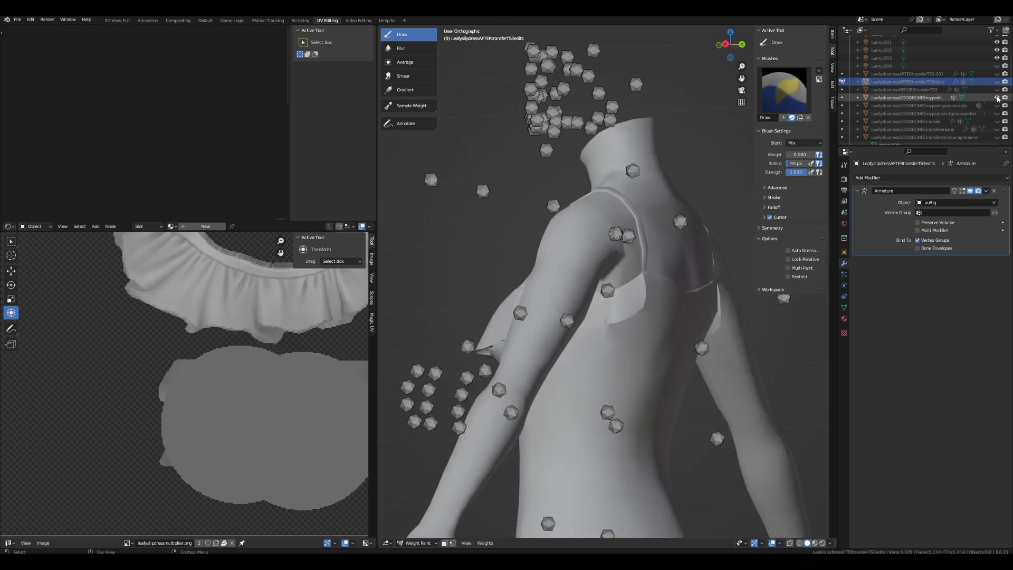
left_click(877, 101)
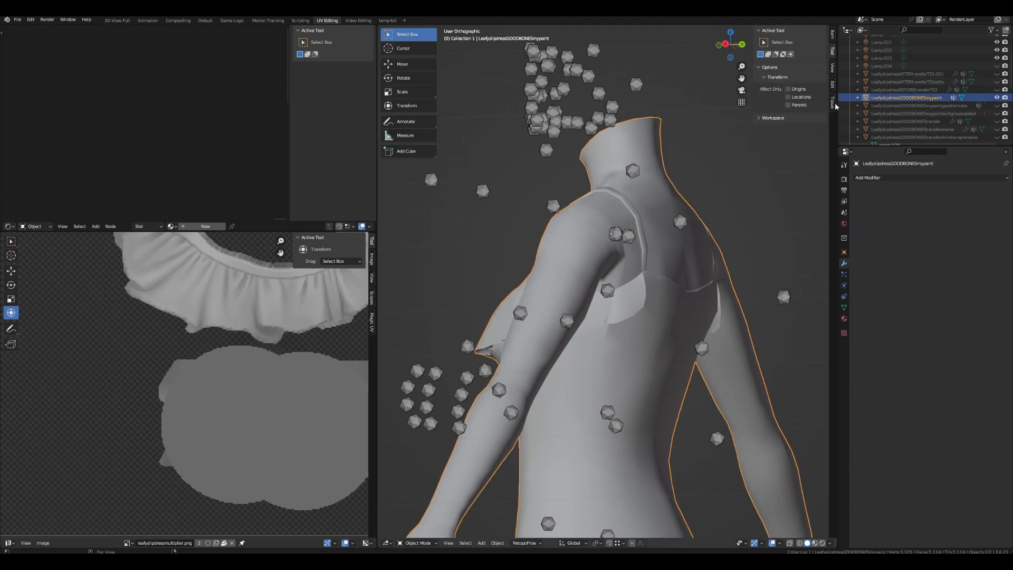
scroll(543, 320, "down", 8)
middle_click_drag(540, 321, 622, 339)
scroll(936, 128, "down", 10)
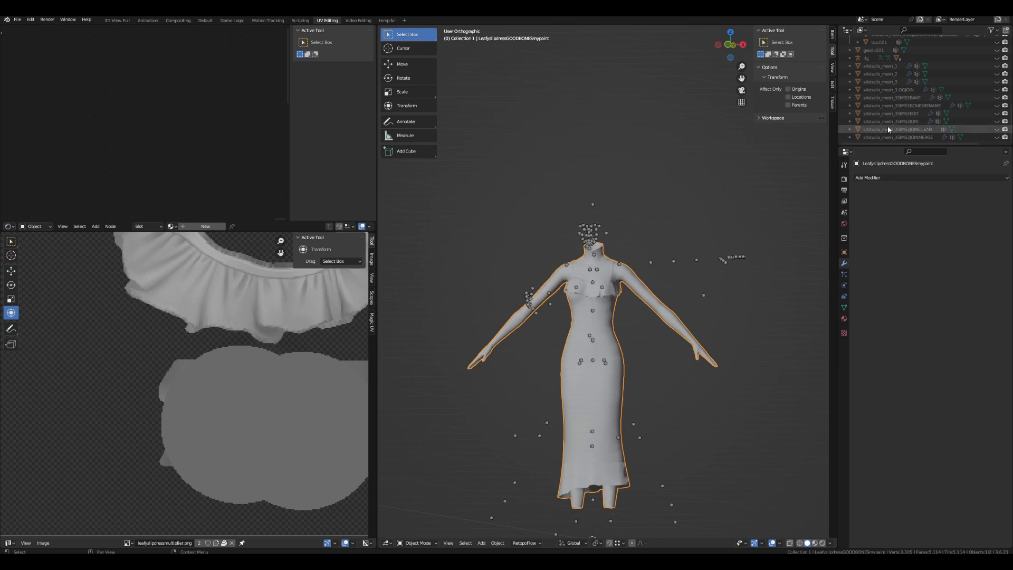
scroll(904, 125, "up", 10)
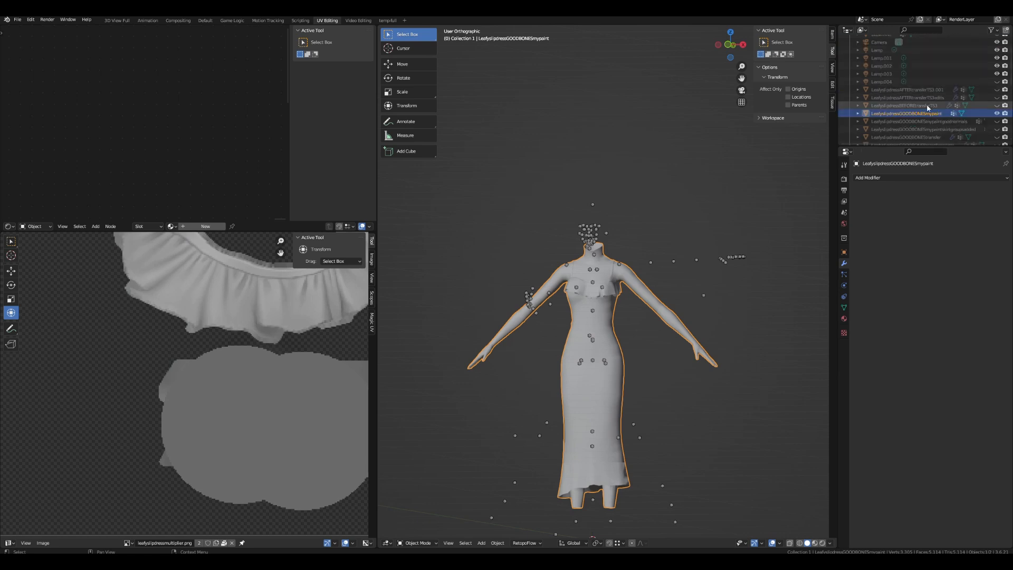
scroll(680, 247, "up", 4)
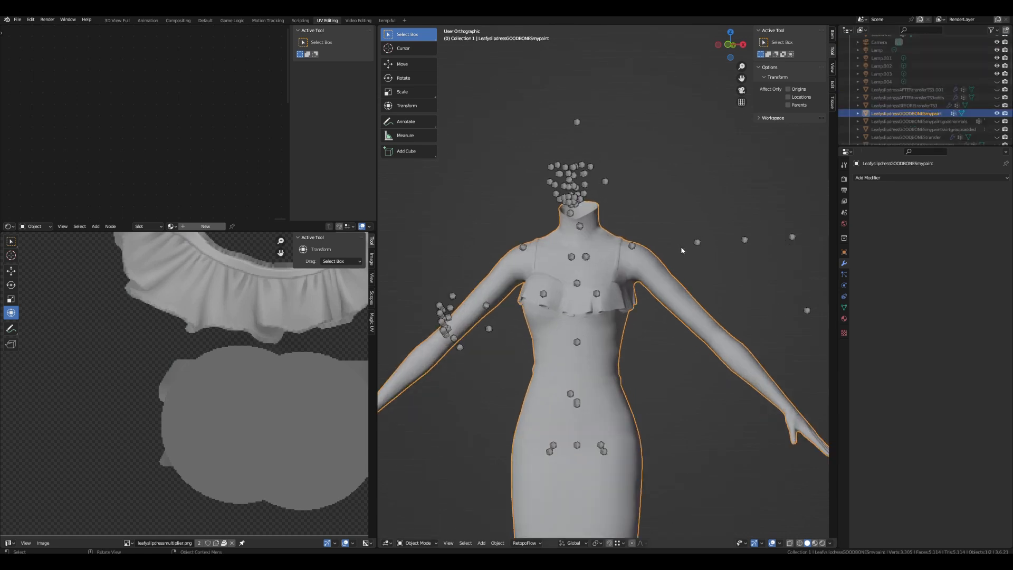
scroll(900, 125, "down", 10)
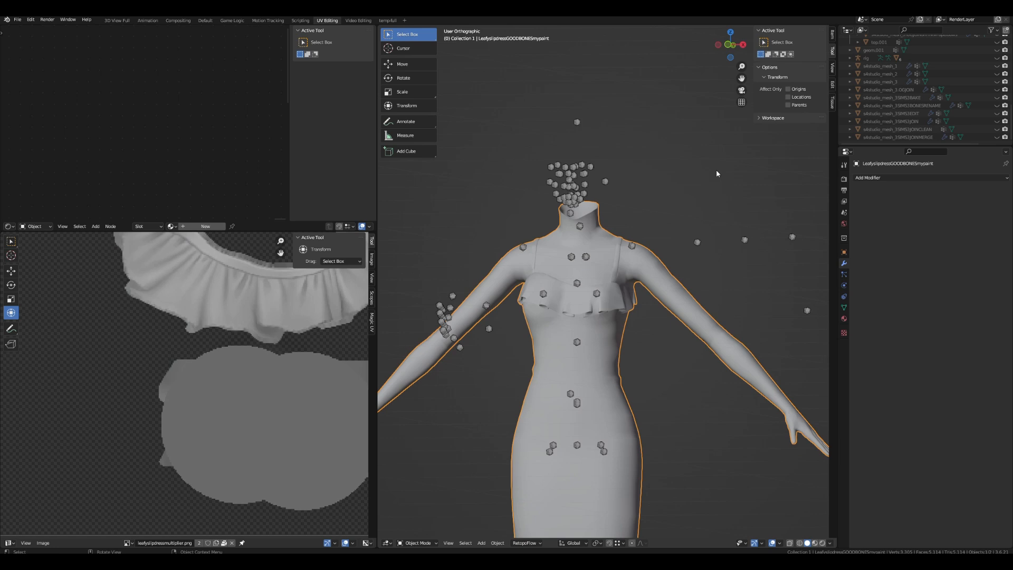
left_click(889, 129)
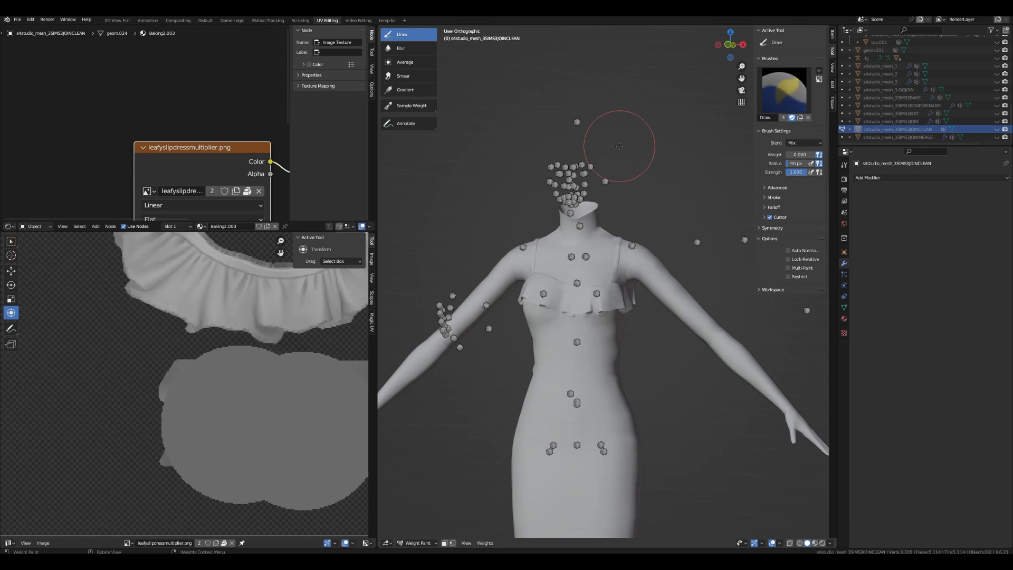
scroll(950, 71, "up", 10)
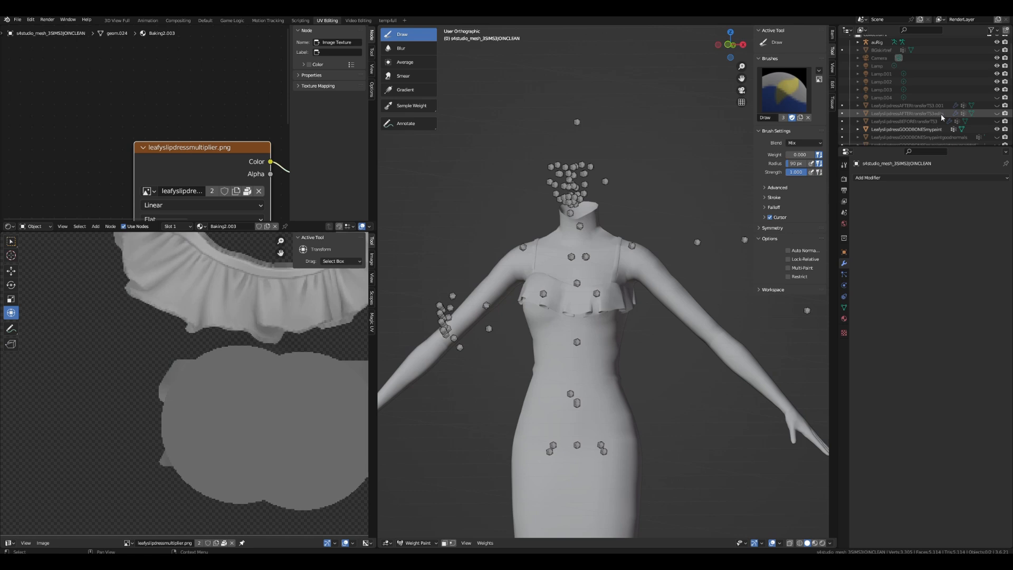
left_click(932, 129)
- Switch the GOODBONESmypaint dress to Weight Paint mode and look through its vertex groups
scroll(648, 279, "up", 1)
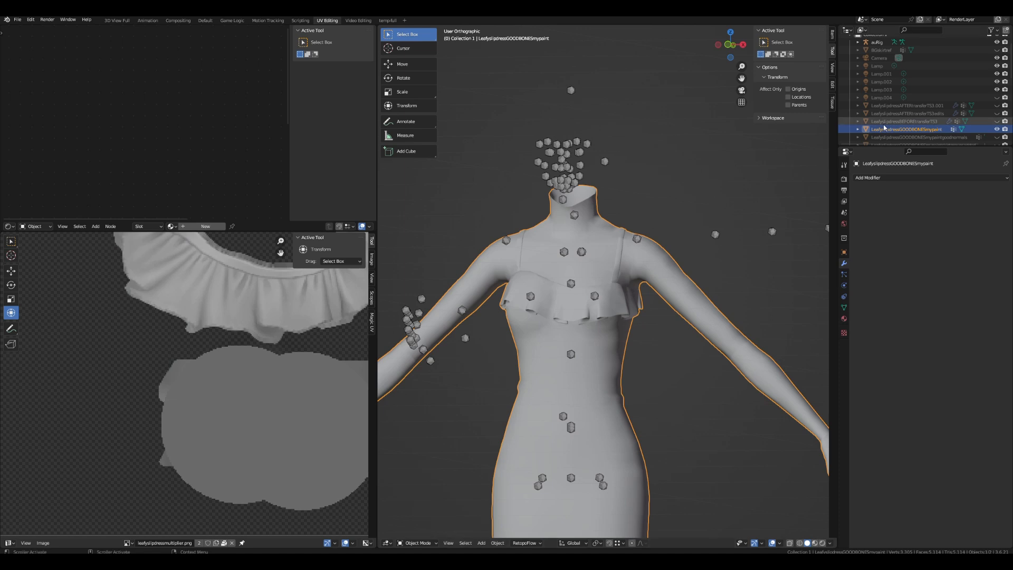
left_click(843, 213)
scroll(818, 405, "down", 3)
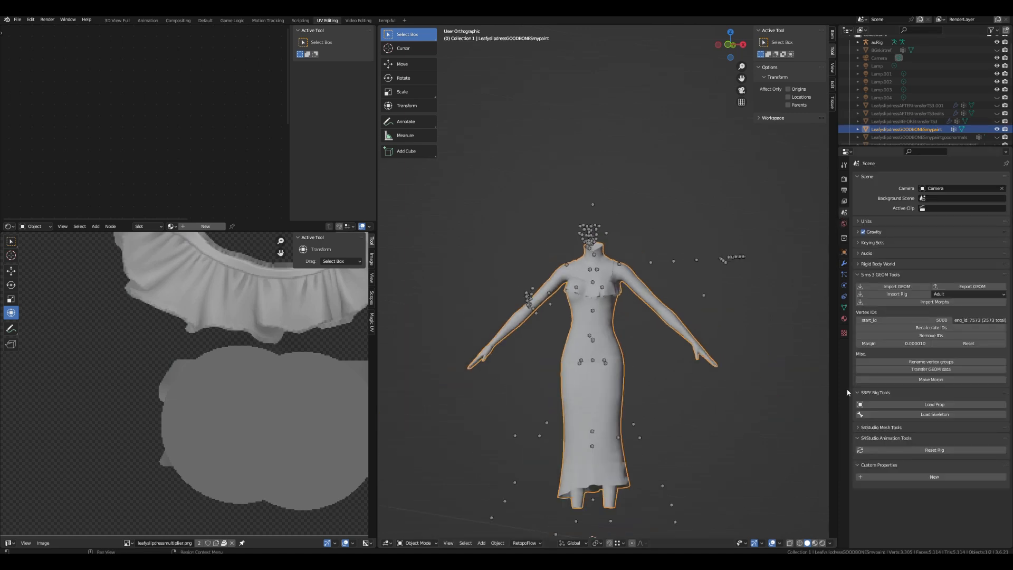
left_click(843, 307)
left_click(421, 545)
left_click(420, 505)
scroll(976, 384, "down", 10)
scroll(975, 327, "up", 9)
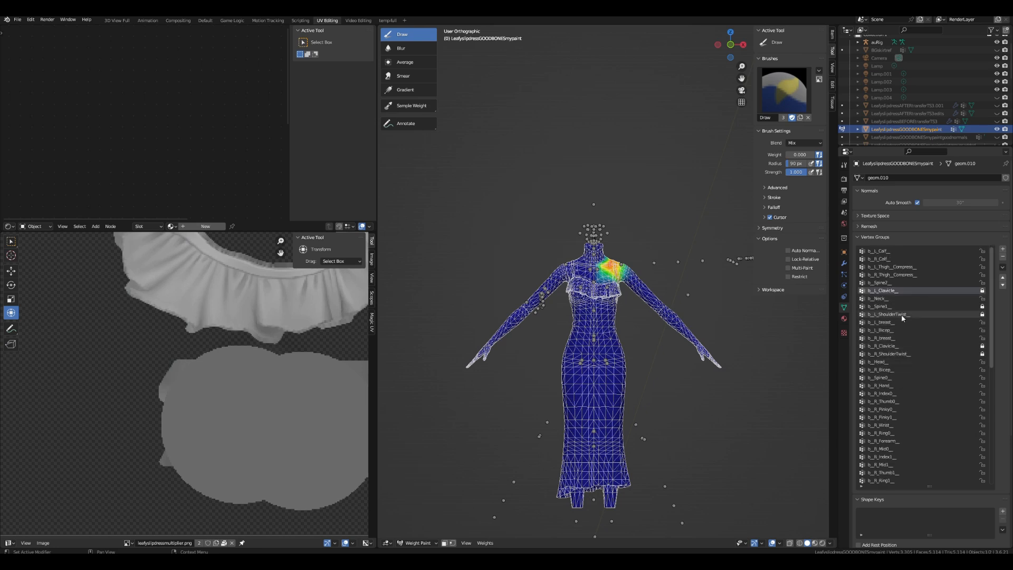
- Examine the left clavicle weights and wireframe of the GOODBONESmypaint dress on the chest, shoulder and back from several angles
scroll(734, 352, "up", 5)
mouse_move(732, 353)
middle_mouse_down()
mouse_move(659, 360)
mouse_move(735, 358)
middle_mouse_up()
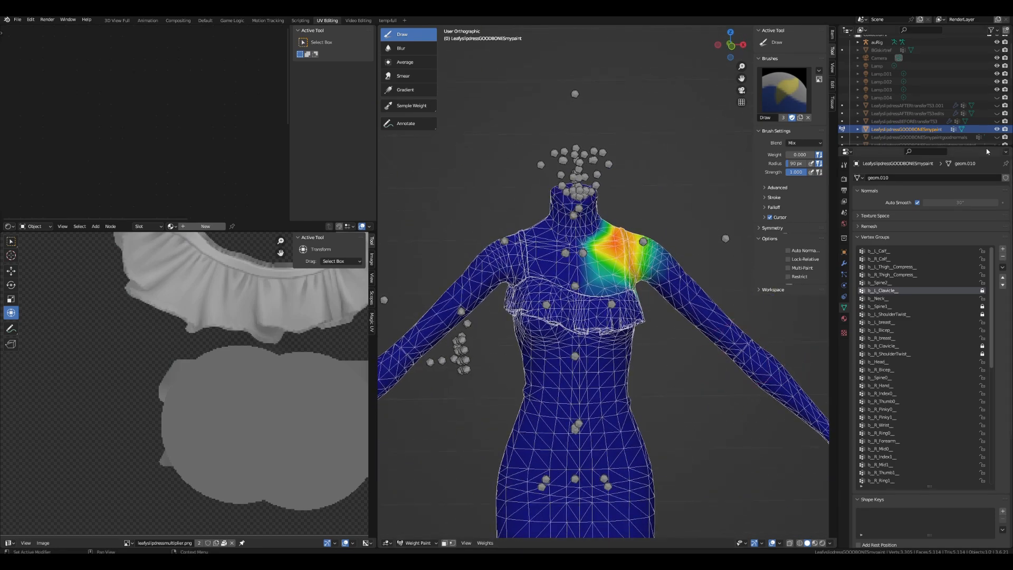
scroll(994, 79, "down", 4)
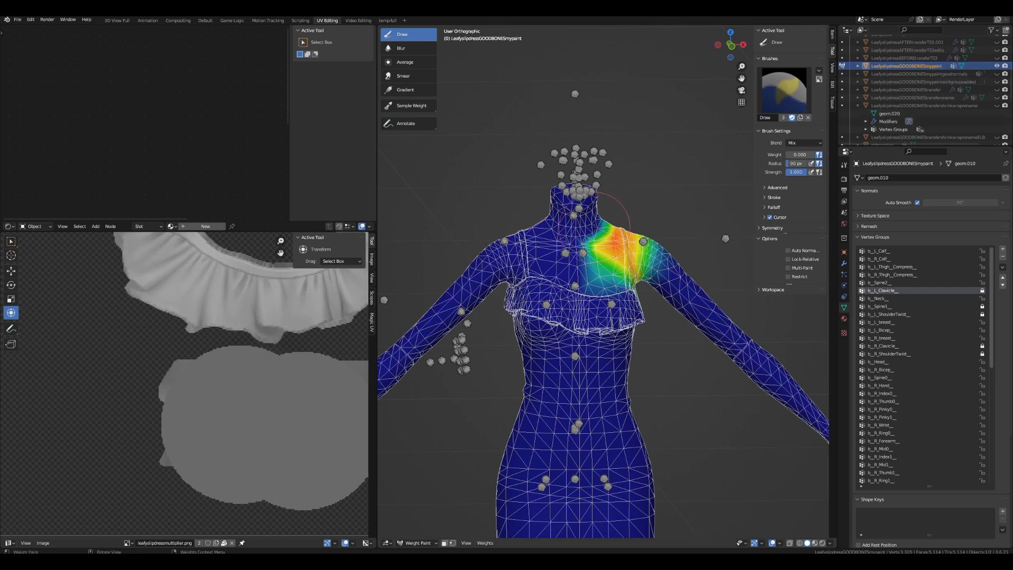
key("KP_1")
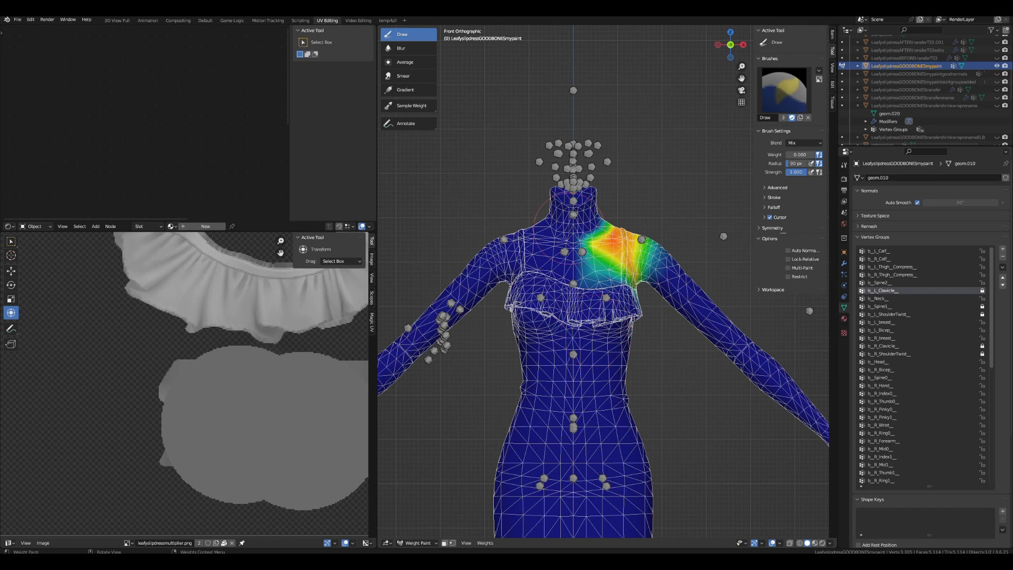
scroll(570, 228, "up", 4)
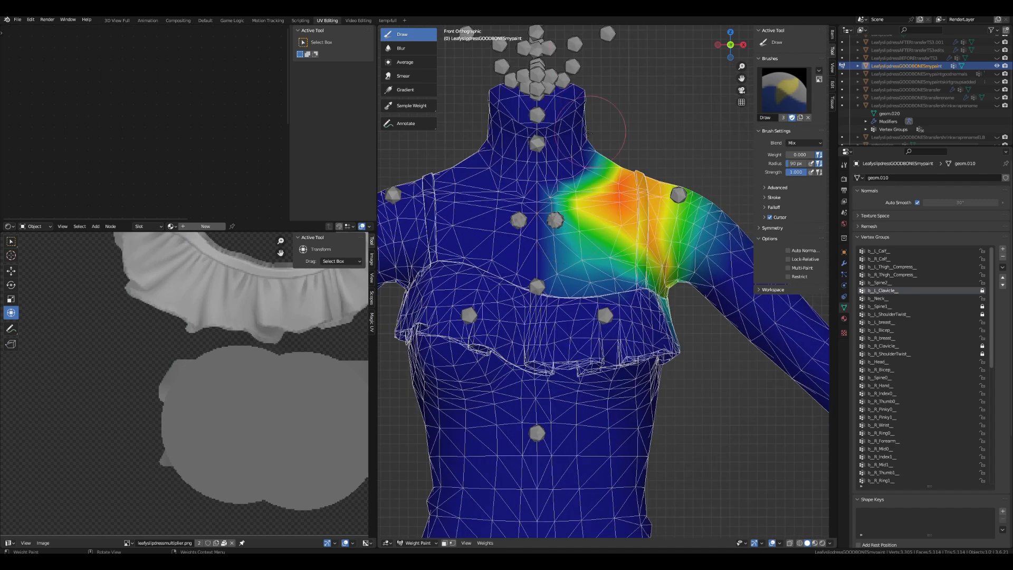
scroll(537, 230, "down", 3)
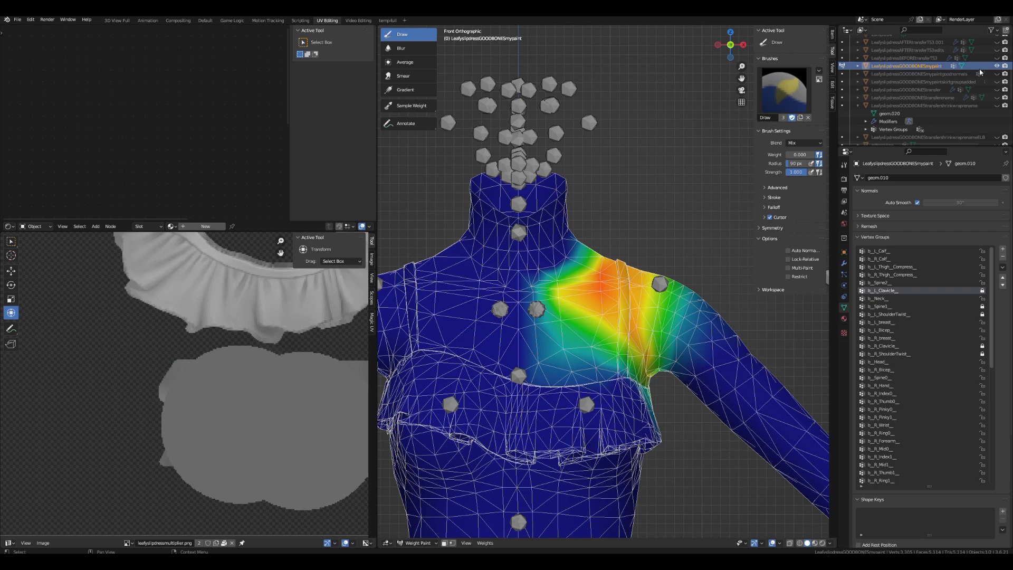
scroll(689, 197, "down", 3)
middle_click_drag(690, 196, 717, 321)
middle_click_drag(617, 236, 617, 235)
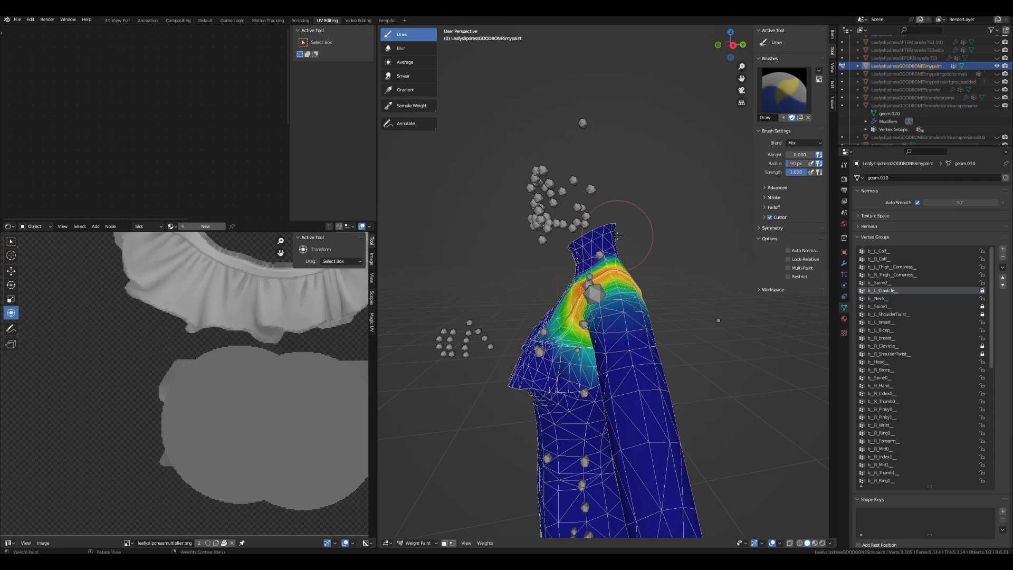
mouse_move(617, 236)
middle_mouse_down()
mouse_move(703, 231)
mouse_move(696, 235)
middle_mouse_up()
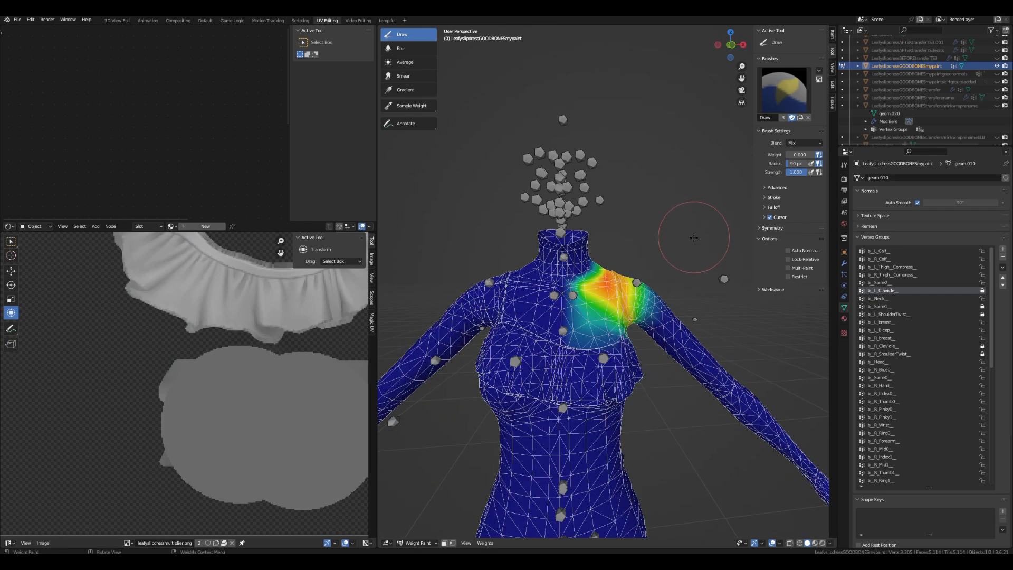
scroll(692, 238, "up", 1)
middle_click_drag(692, 238, 499, 257)
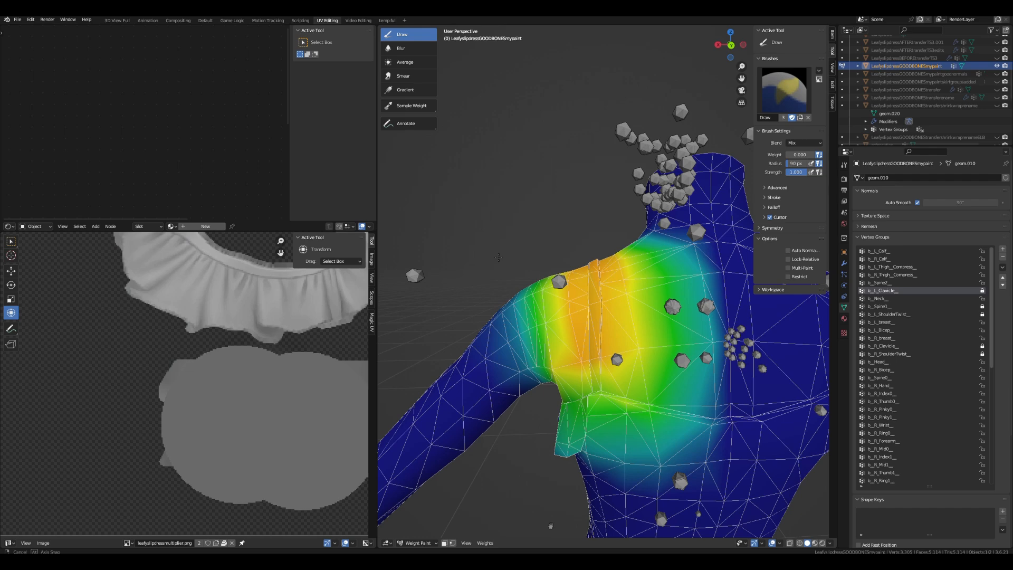
middle_click_drag(498, 257, 677, 260)
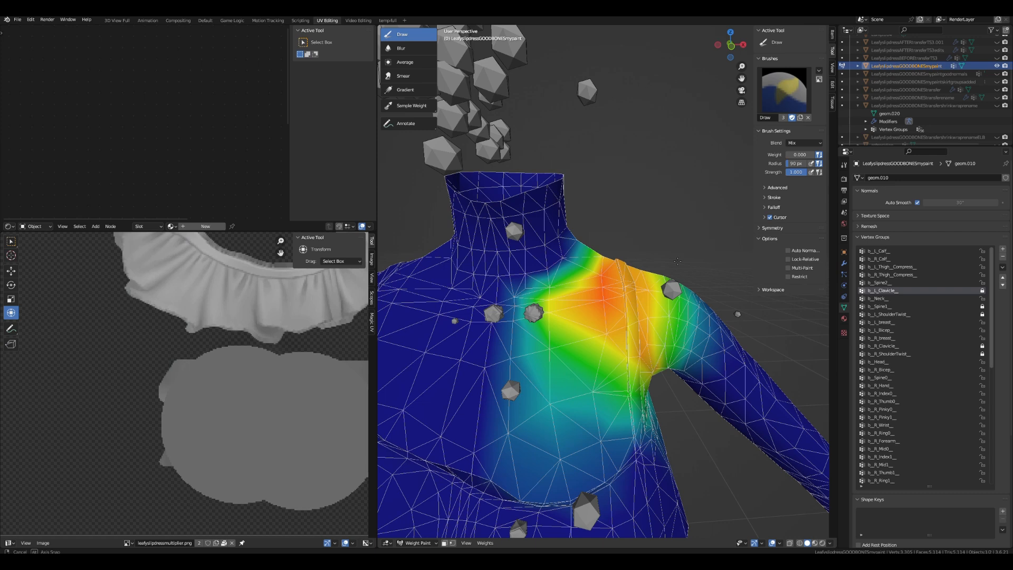
middle_click_drag(677, 260, 671, 261)
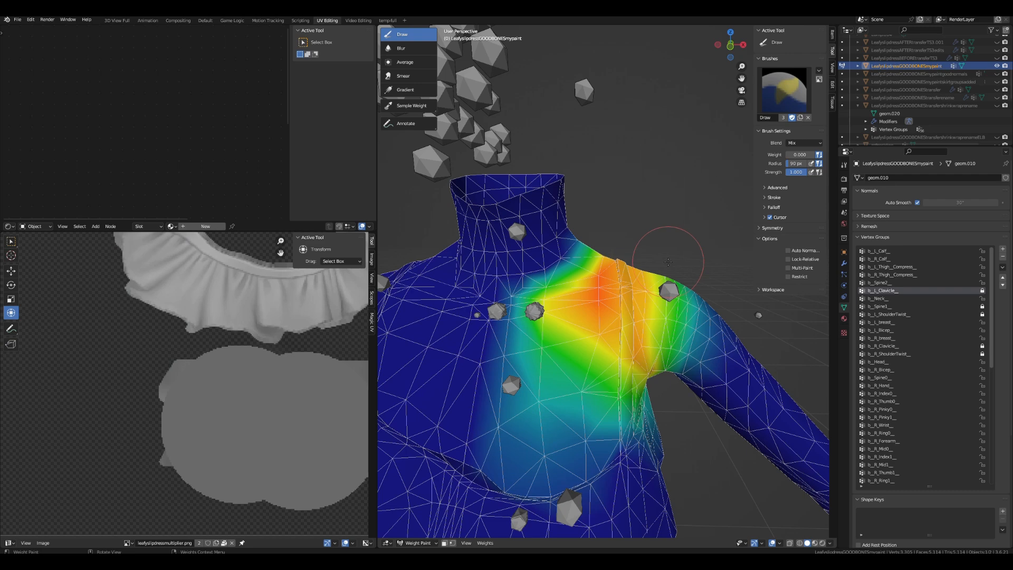
- Look through the dress's vertex group list and the scene's Sims 3 GEOM Tools, and return to the vertex groups
scroll(667, 260, "down", 5)
middle_click_drag(686, 269, 653, 260)
scroll(654, 260, "up", 3)
scroll(959, 119, "down", 5)
scroll(906, 298, "down", 2)
scroll(906, 298, "down", 9)
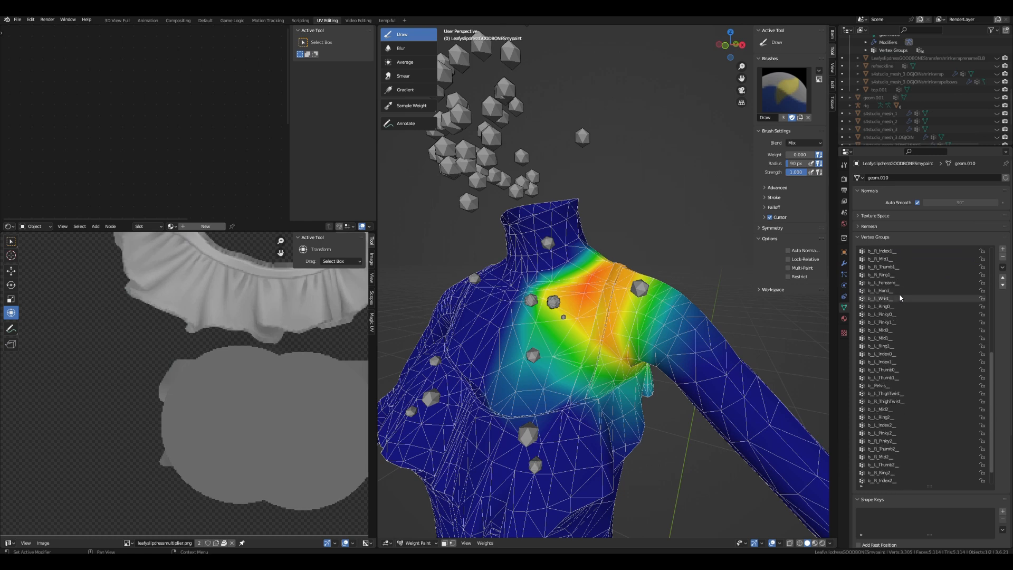
scroll(896, 288, "up", 13)
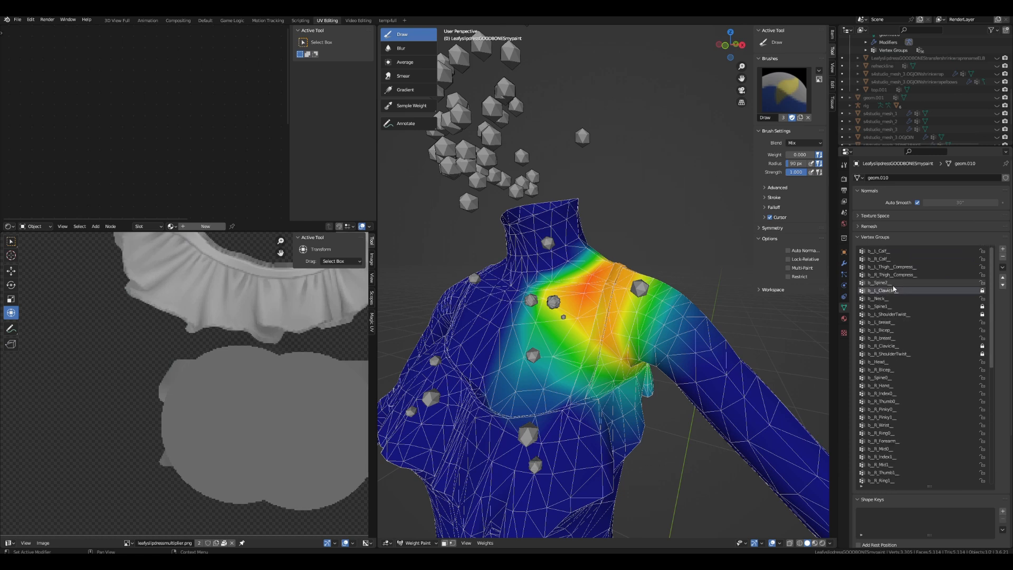
left_click(844, 263)
left_click(844, 213)
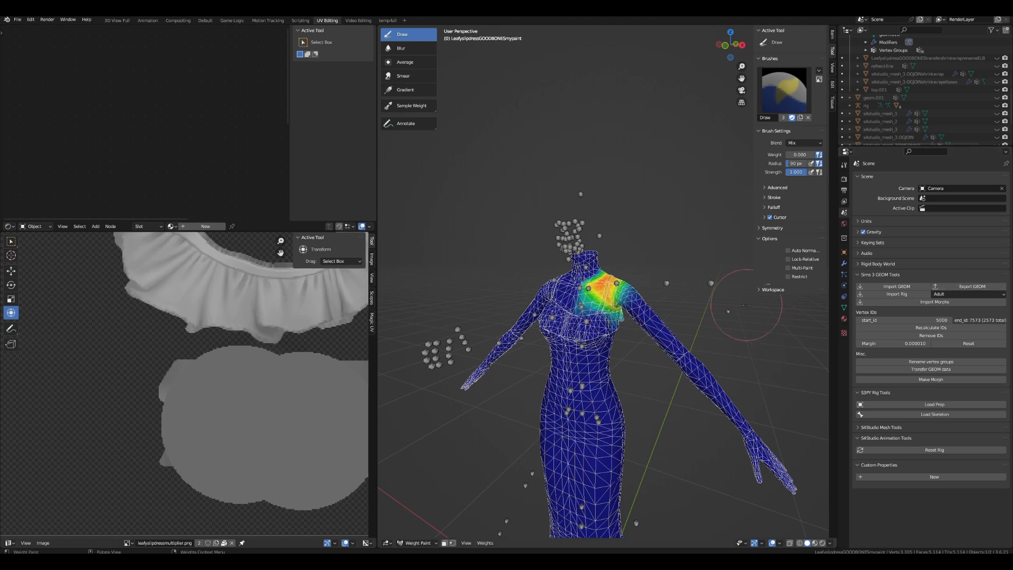
scroll(725, 317, "up", 4)
mouse_move(712, 328)
middle_mouse_down()
mouse_move(748, 323)
mouse_move(727, 336)
middle_mouse_up()
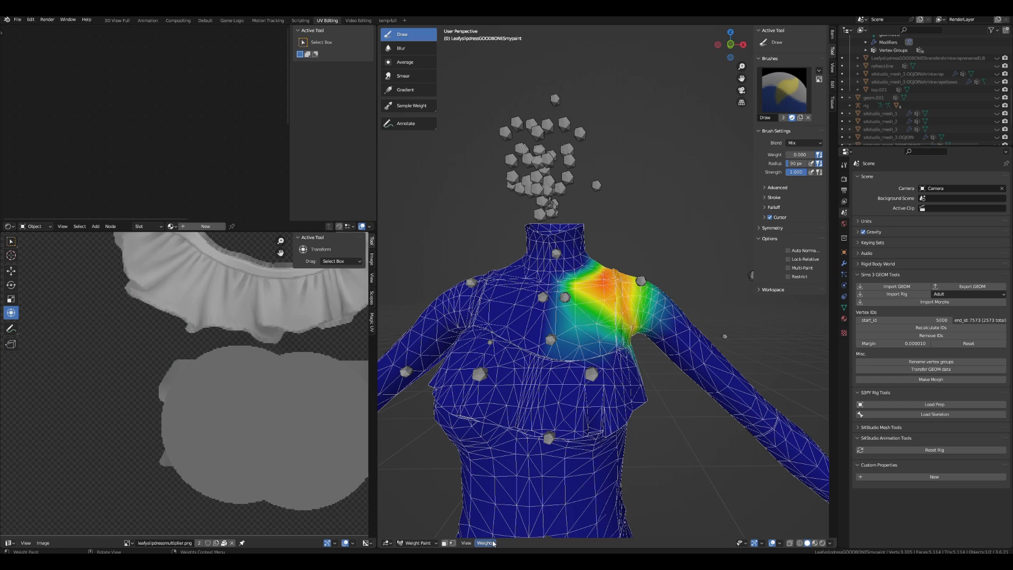
left_click(844, 307)
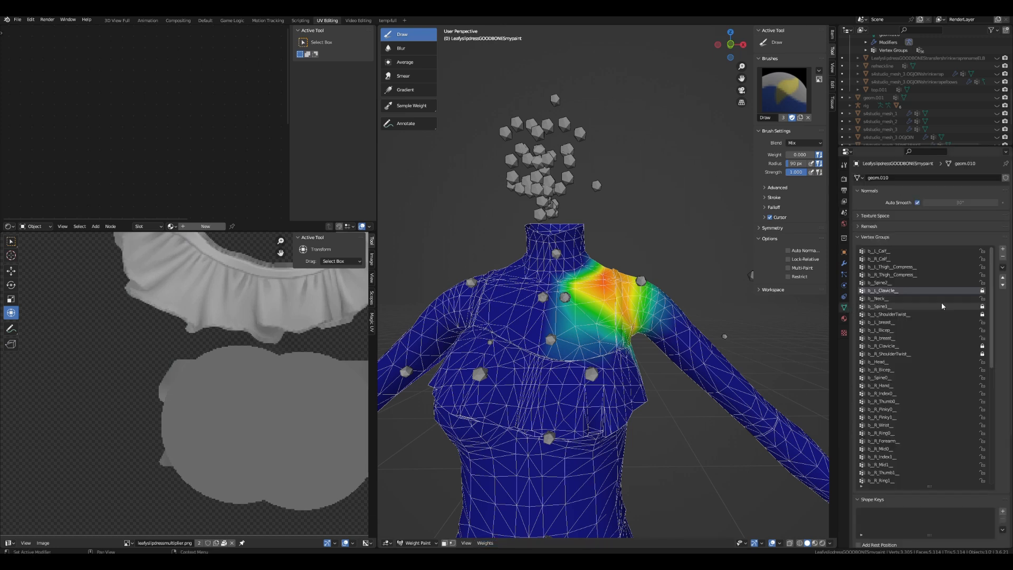
- Enable Auto Normalize, set the brush weight to 0.342 and unlock the left clavicle vertex group
left_click(786, 252)
left_click_drag(797, 156, 806, 157)
middle_click_drag(632, 277, 659, 301)
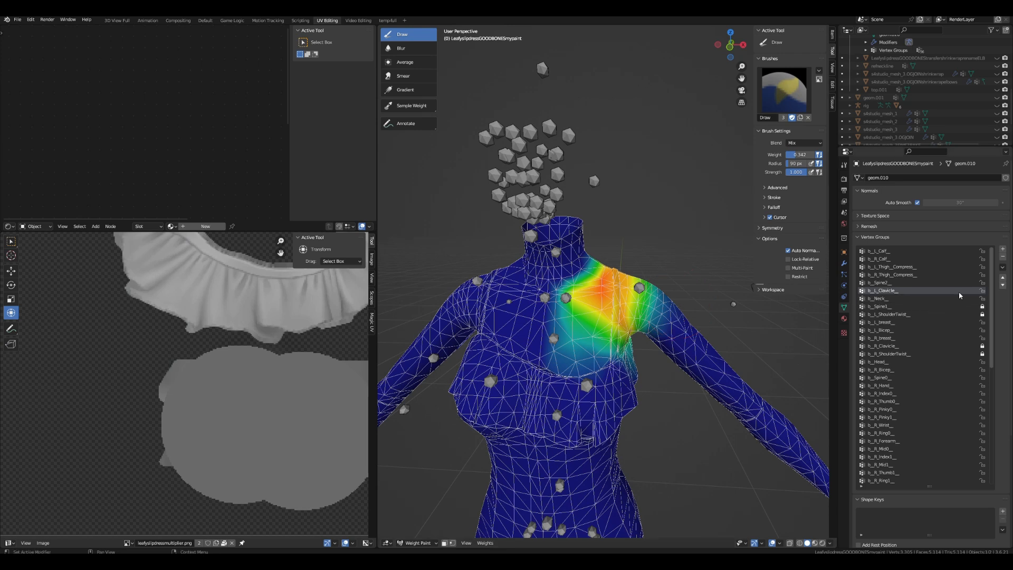
- Try painting the 0.342 weight over the left clavicle area at the shoulder, and undo the stroke
scroll(640, 311, "up", 3)
mouse_move(614, 291)
left_mouse_down()
mouse_move(599, 298)
mouse_move(645, 289)
mouse_move(559, 314)
mouse_move(628, 327)
mouse_move(585, 297)
left_mouse_up()
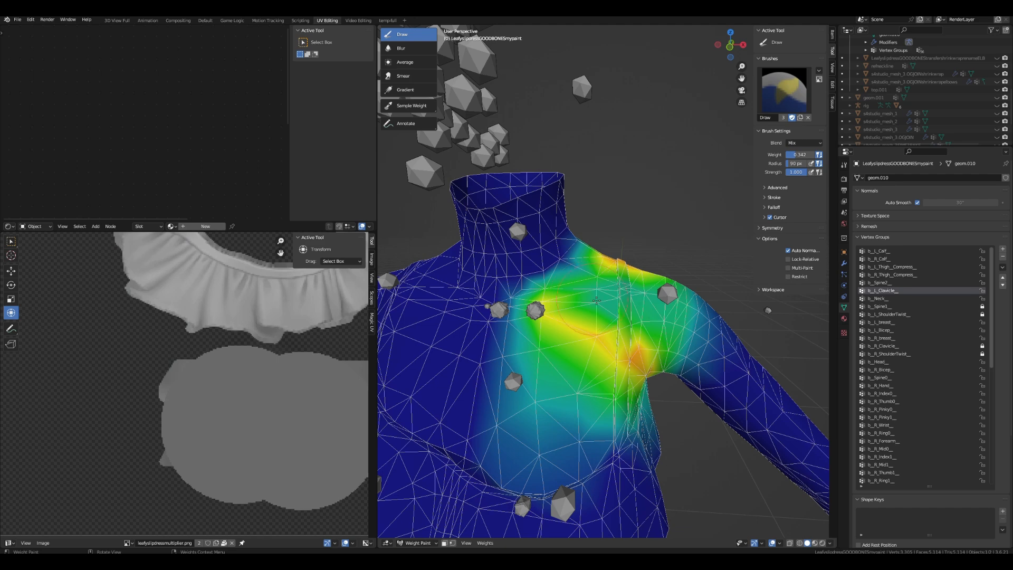
key("ctrl+z")
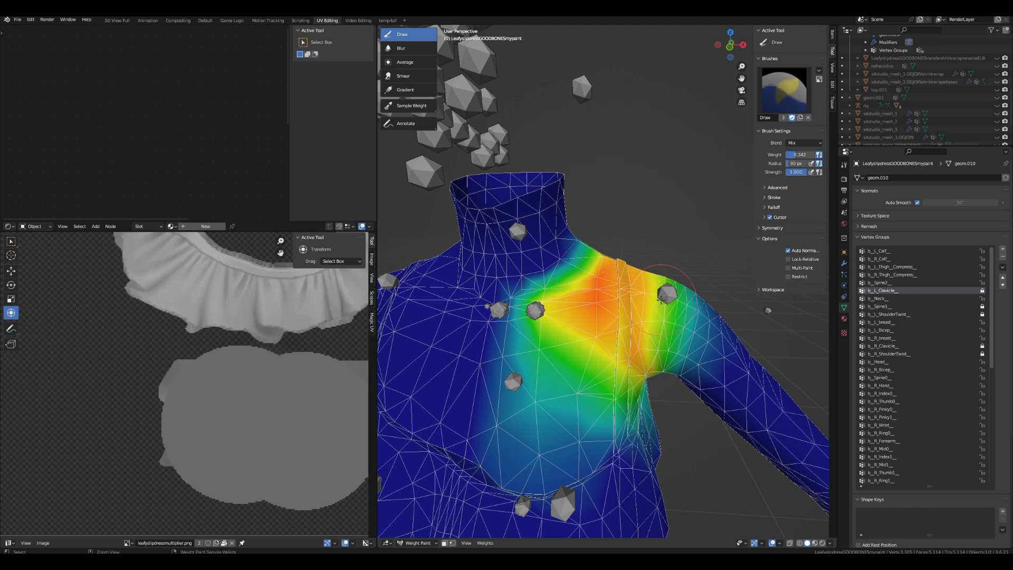
- Unlock the left clavicle group, try a stroke of its weight down the waist and hips, and undo both changes
scroll(660, 299, "down", 8)
left_click(586, 404)
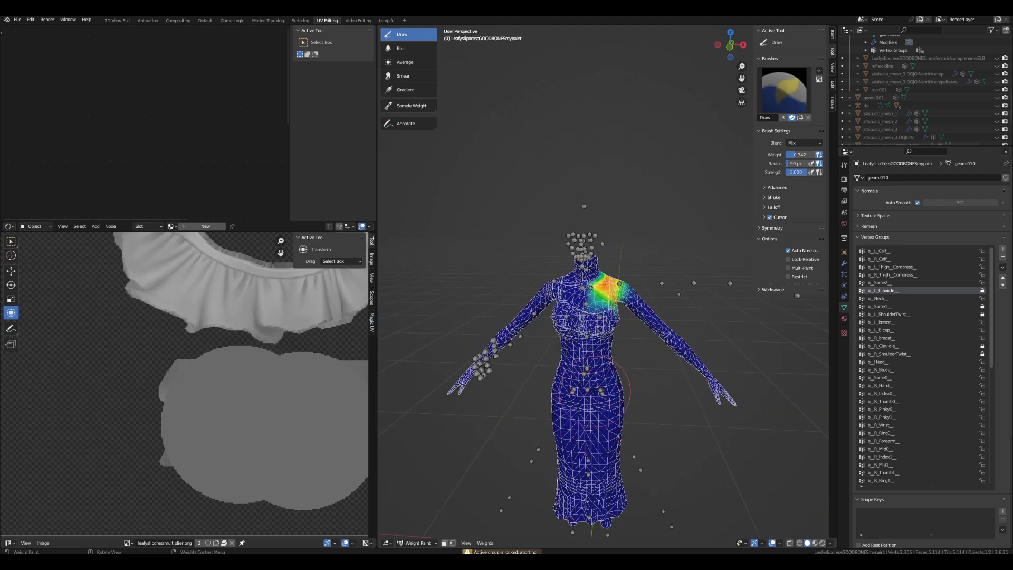
left_click(982, 290)
mouse_move(589, 382)
left_mouse_down()
mouse_move(590, 397)
mouse_move(610, 382)
mouse_move(585, 388)
mouse_move(606, 419)
mouse_move(634, 408)
left_mouse_up()
mouse_move(635, 407)
middle_mouse_down()
mouse_move(617, 443)
mouse_move(711, 400)
middle_mouse_up()
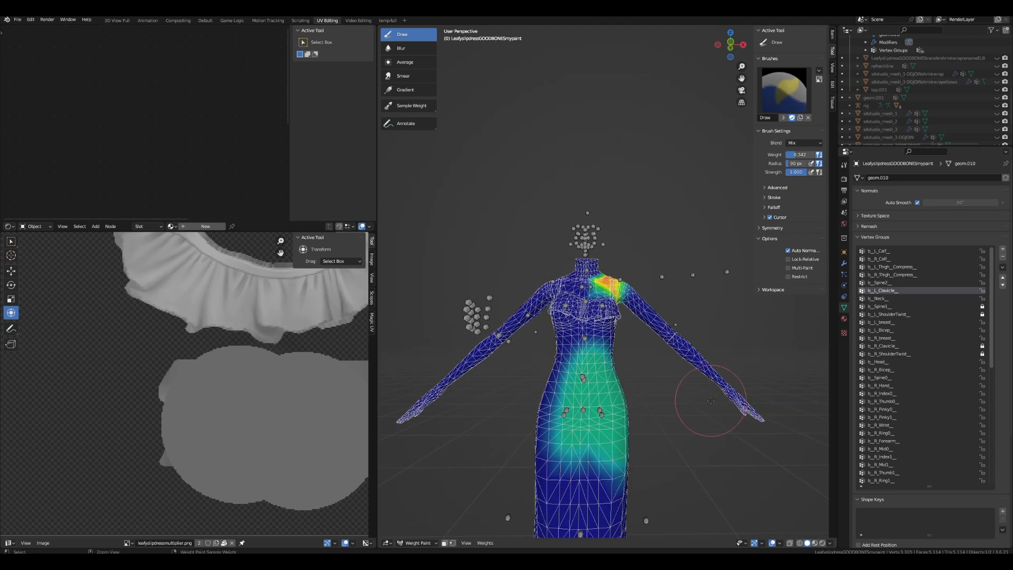
key("ctrl+z")
key("ctrl+z")
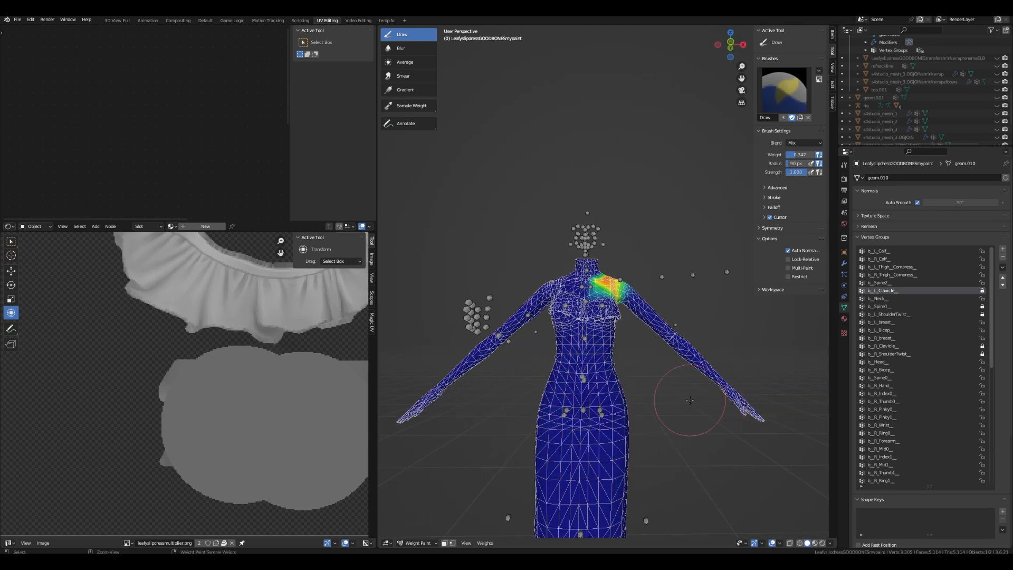
- Unlock the left clavicle group again, try painting its weight across the front of the hips, and undo the stroke
scroll(686, 395, "up", 4)
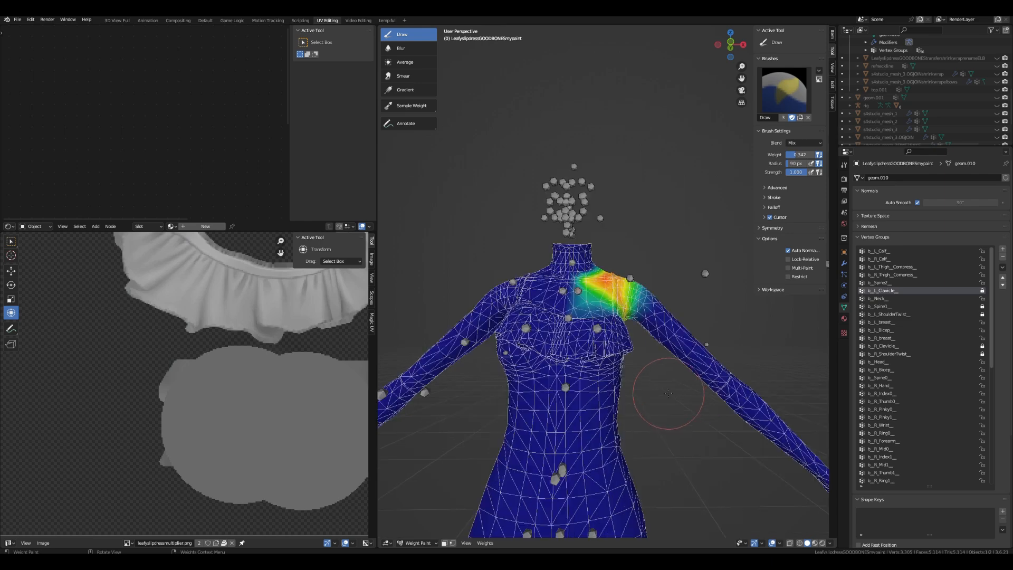
left_click(797, 154)
left_click(670, 396)
scroll(654, 404, "down", 4)
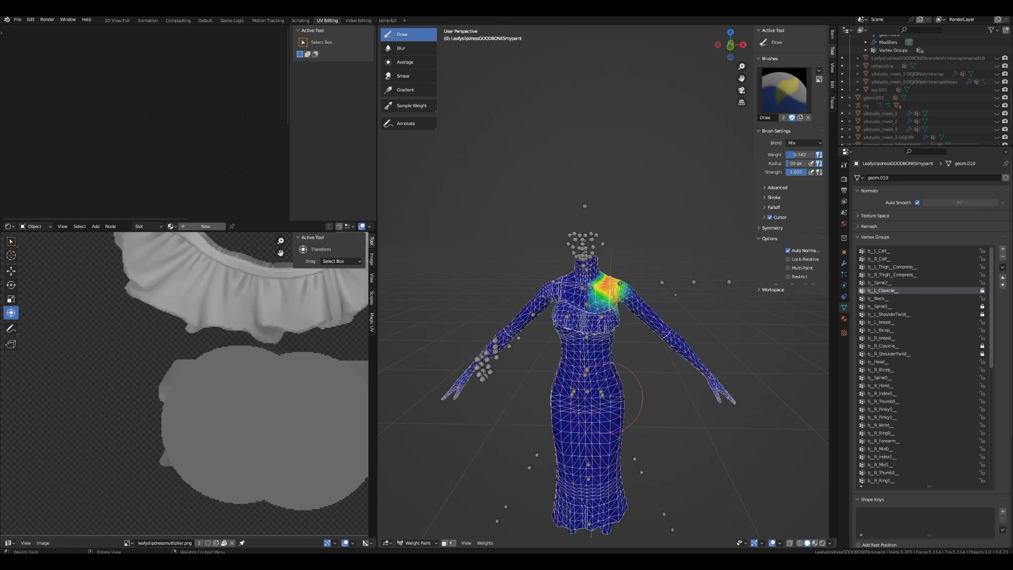
scroll(601, 405, "up", 2)
middle_click_drag(601, 405, 593, 392)
left_click(590, 373)
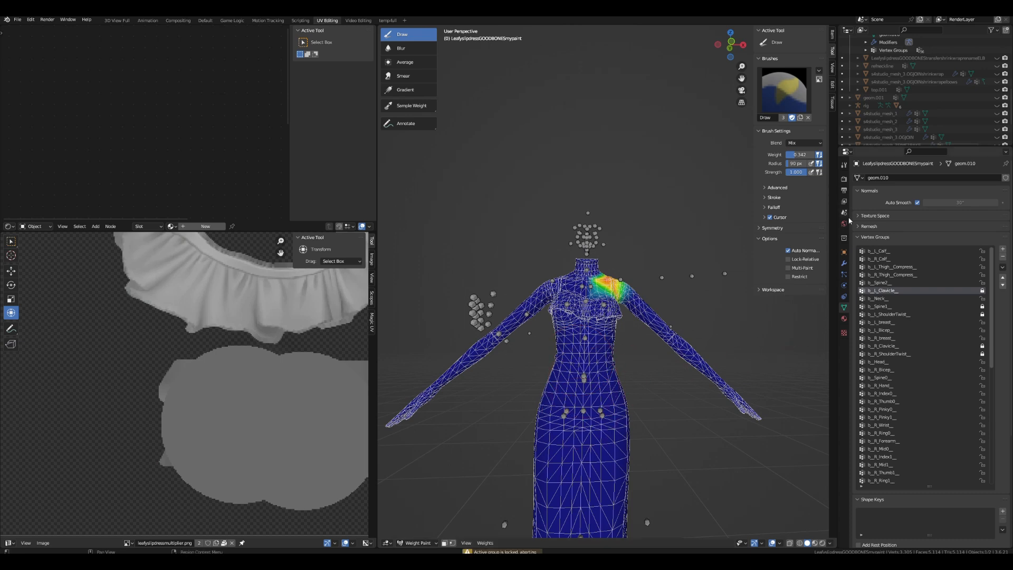
left_click(982, 291)
mouse_move(564, 385)
left_mouse_down()
mouse_move(583, 417)
mouse_move(603, 388)
left_mouse_up()
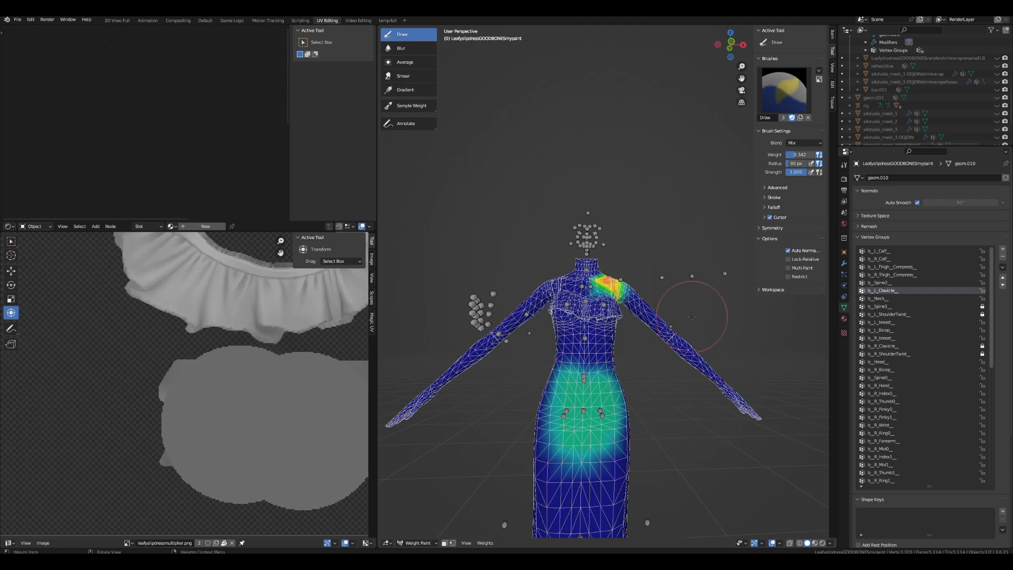
key("ctrl+z")
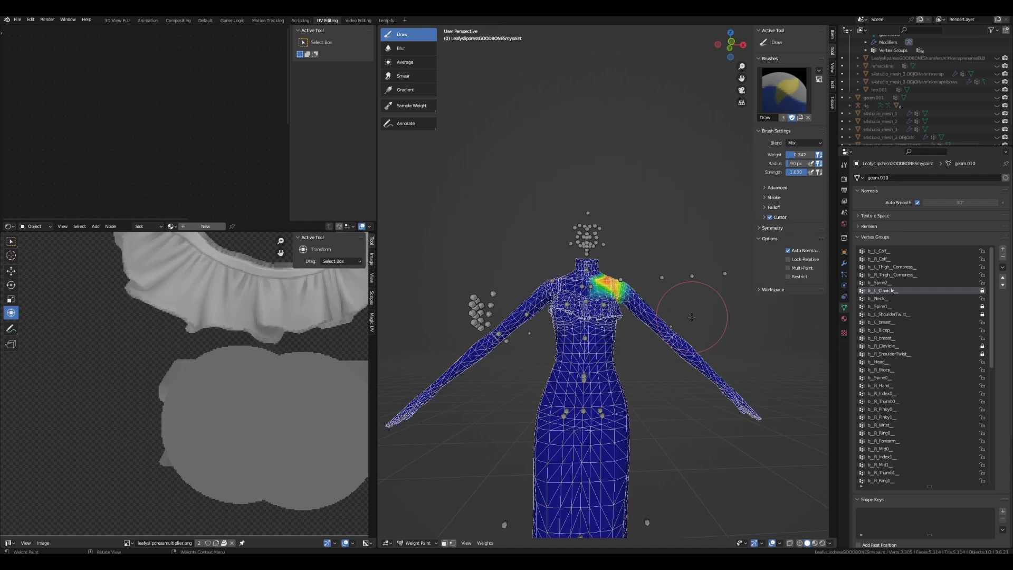
- Try one more left clavicle stroke with Auto Normalize on, from the waist down to the upper thigh, and undo it
scroll(691, 317, "up", 4)
left_click(645, 241)
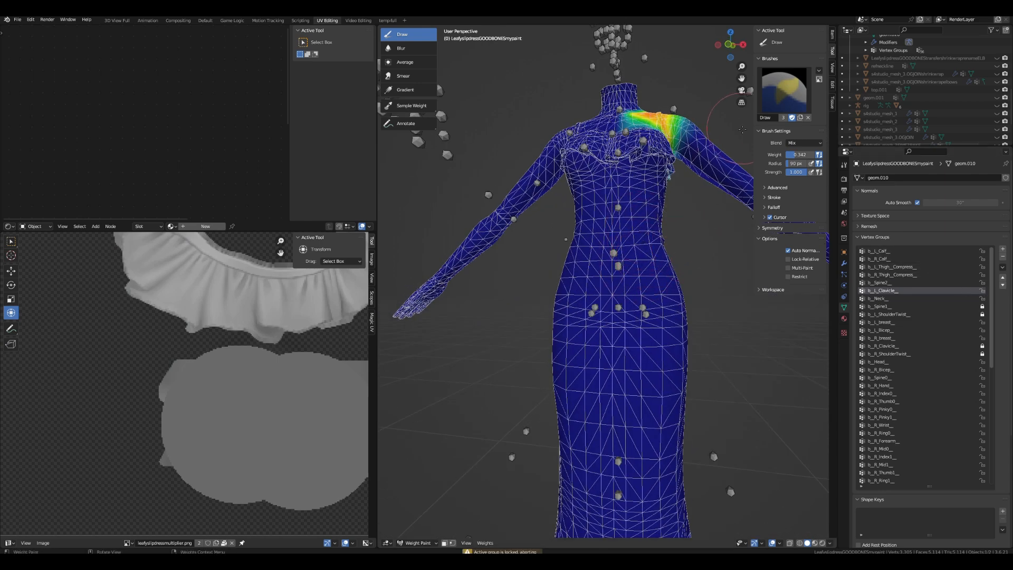
mouse_move(635, 248)
left_mouse_down()
mouse_move(612, 280)
mouse_move(657, 333)
left_mouse_up()
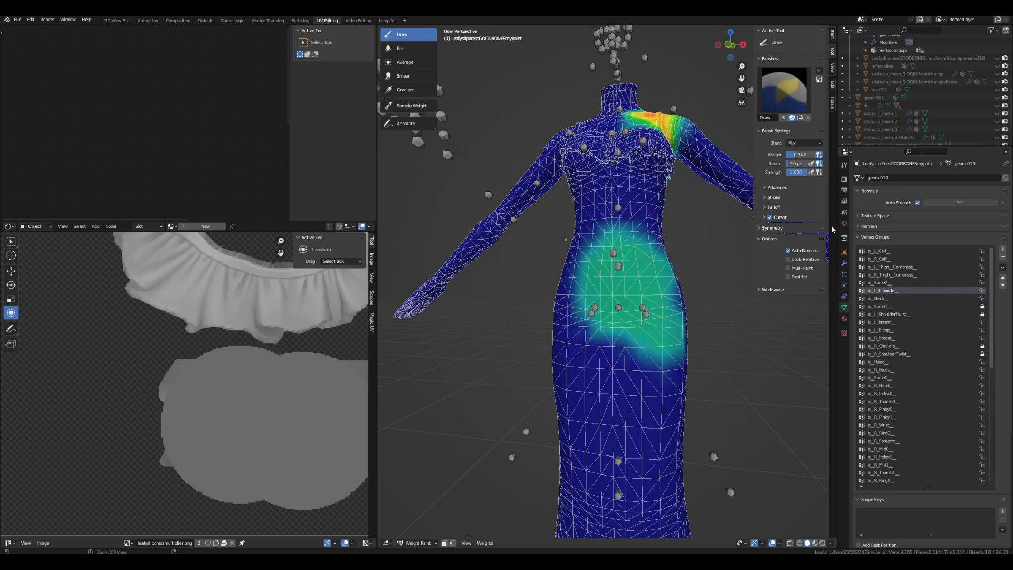
key("ctrl+z")
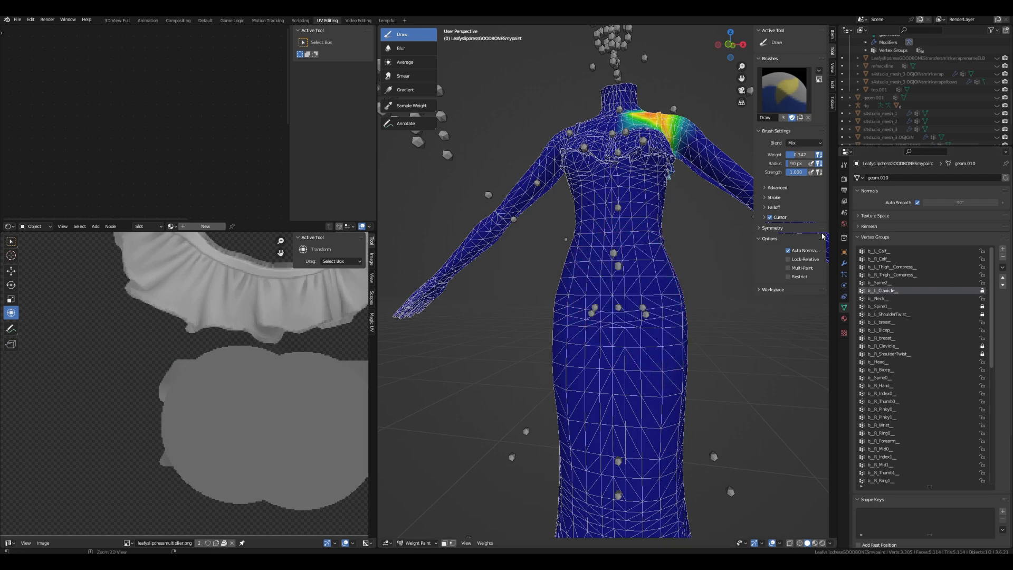
- Turn off Auto Normalize for weight painting on the dress
middle_click_drag(723, 235, 692, 291, "shift")
left_click(789, 252)
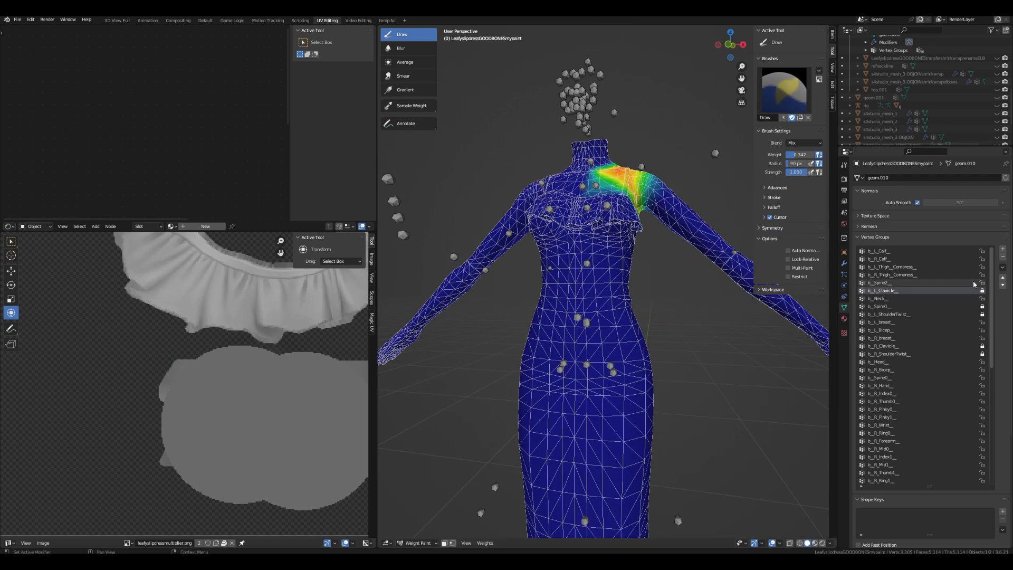
scroll(648, 335, "down", 4)
middle_click_drag(659, 342, 679, 343)
scroll(678, 343, "up", 4)
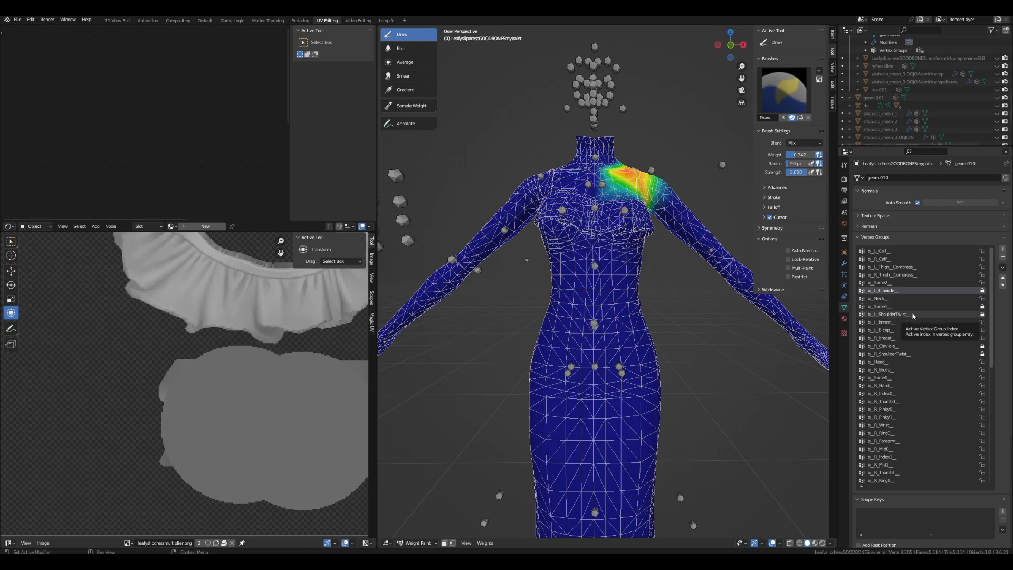
scroll(655, 311, "up", 5)
scroll(593, 302, "down", 3)
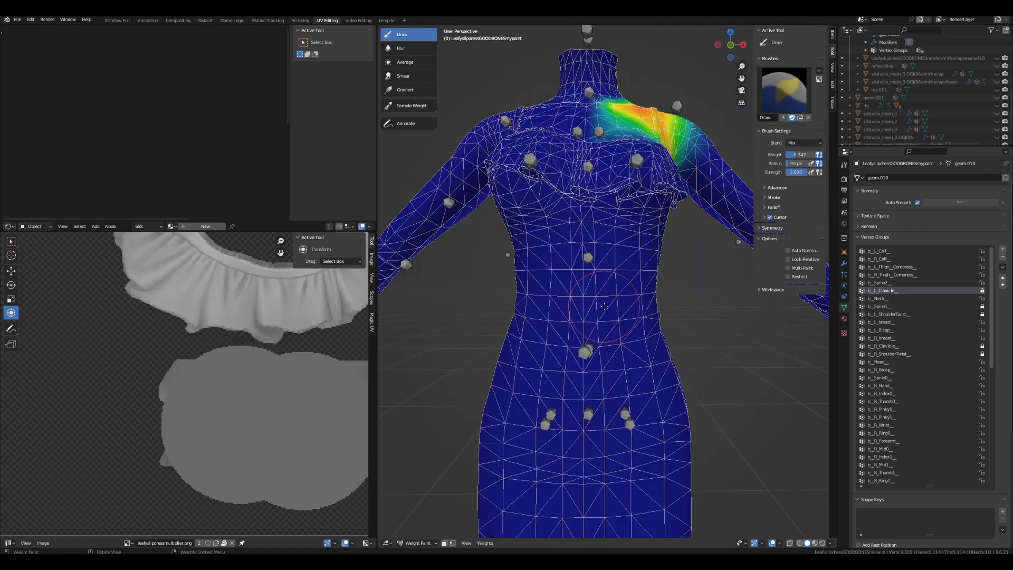
- Unlock the left clavicle group, try a single dab of weight on the waist without Auto Normalize, and undo both changes
left_click(981, 291)
left_click(608, 298)
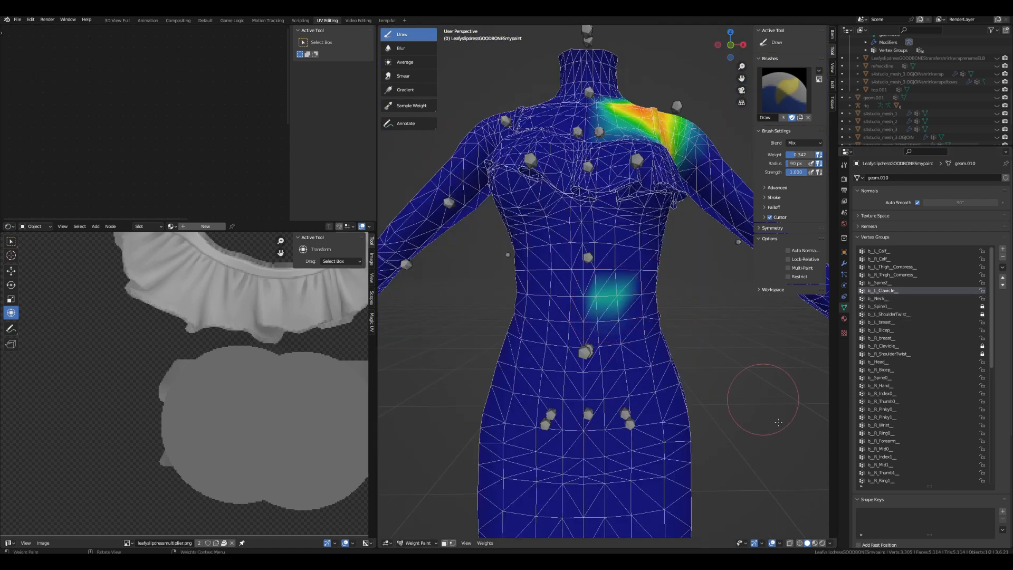
key("ctrl+z")
key("ctrl+z")
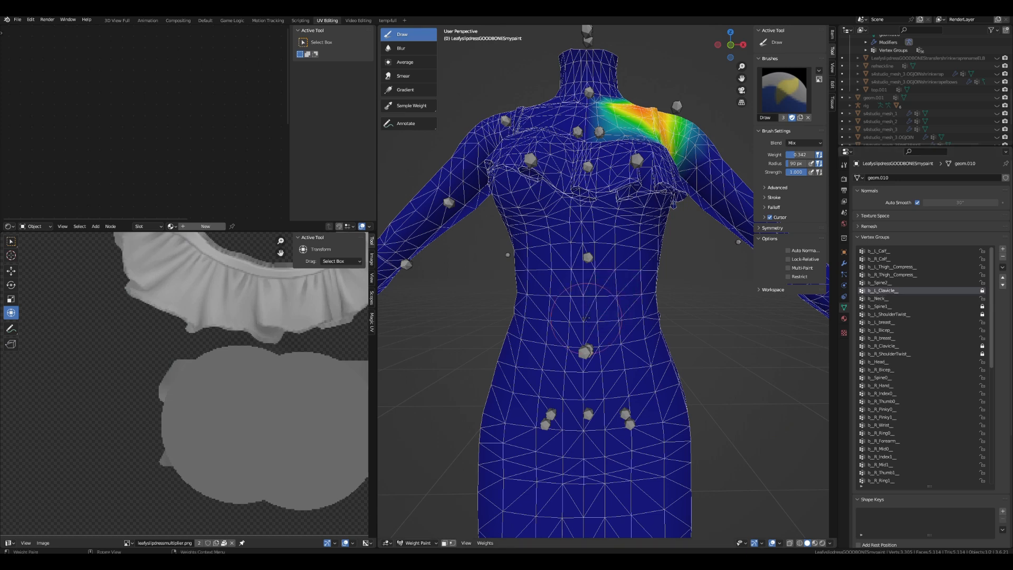
- Normalize the weights of all the dress's vertex groups with the active left clavicle group locked
left_click(492, 543)
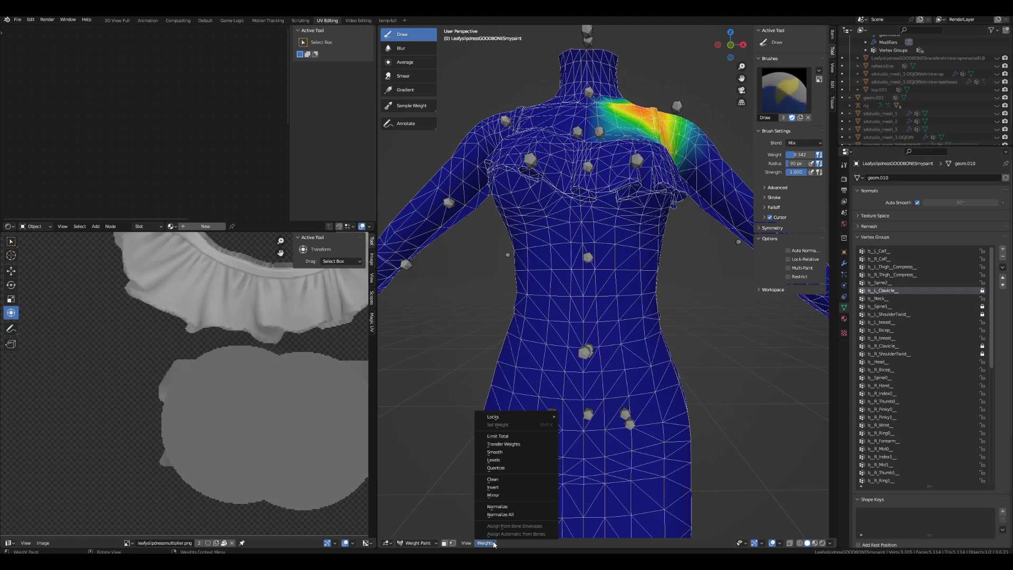
left_click(505, 514)
scroll(680, 390, "down", 7)
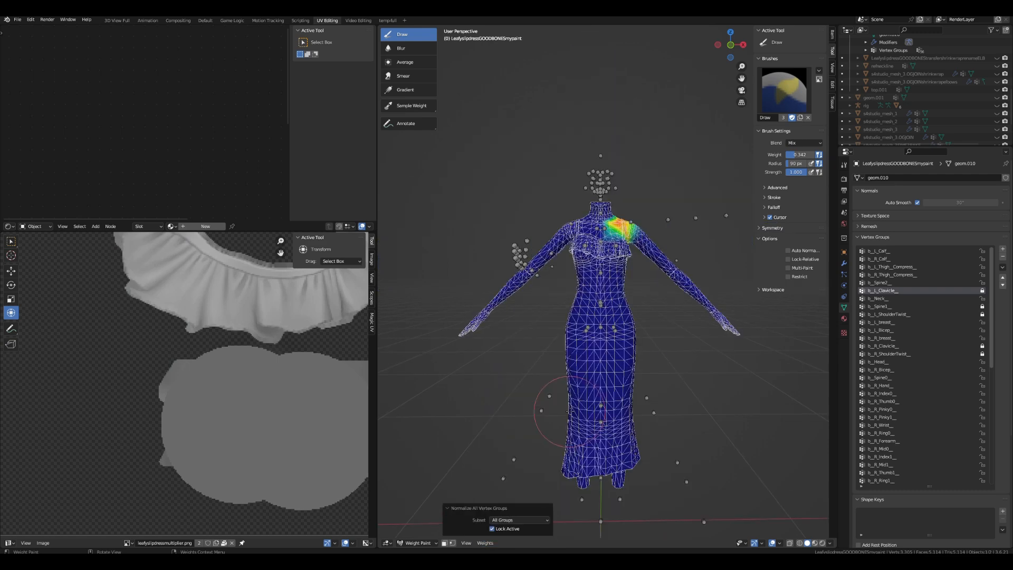
scroll(686, 364, "up", 6)
- Unlock the left clavicle group and try normalizing all vertex groups again
left_click(982, 290)
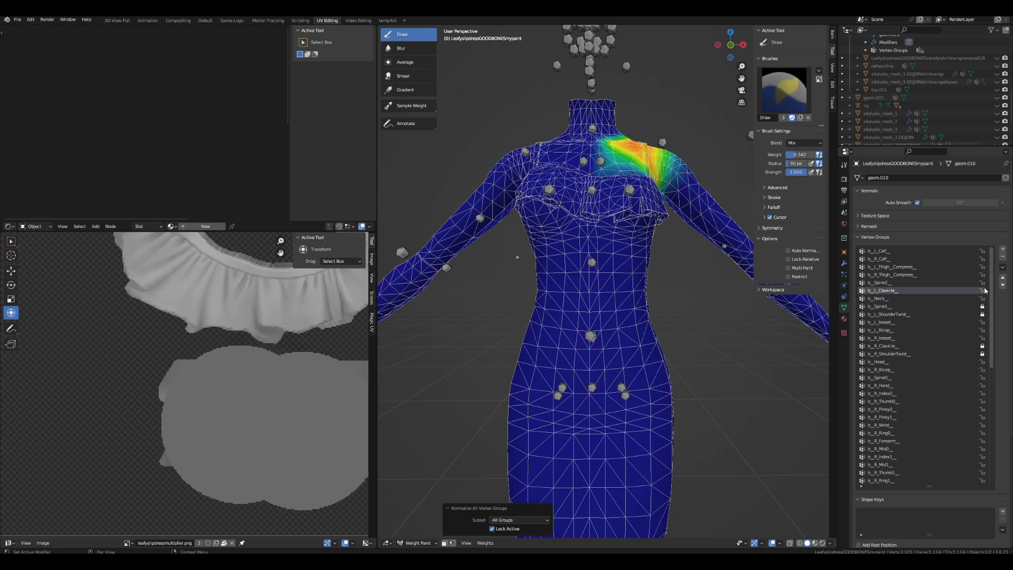
left_click(484, 543)
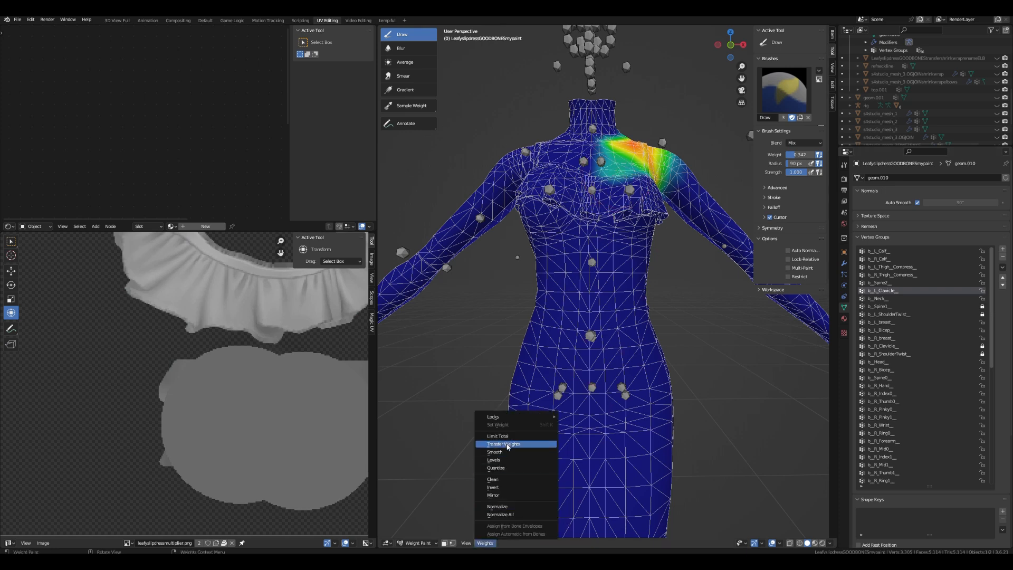
left_click(500, 514)
scroll(610, 436, "down", 3)
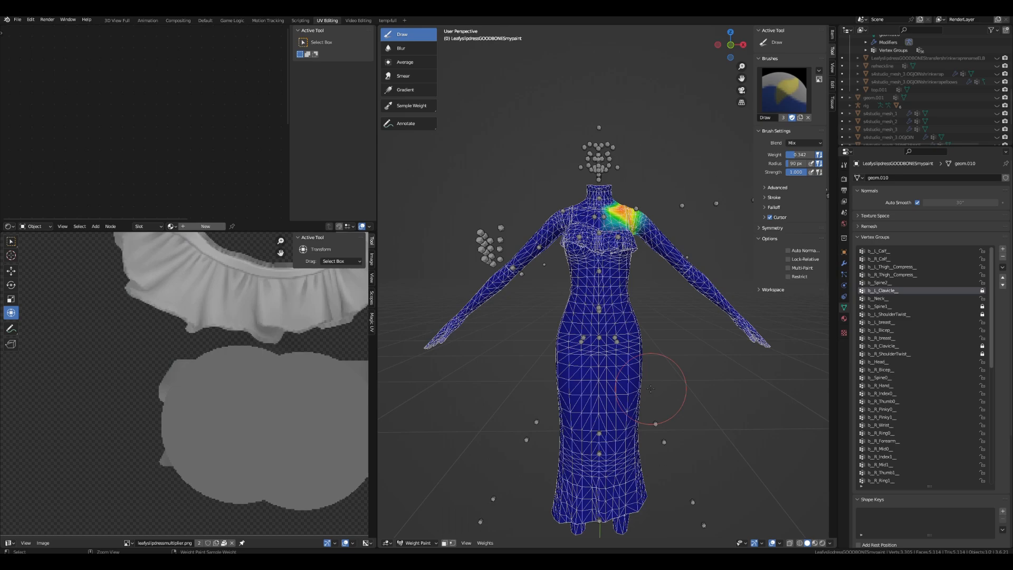
scroll(633, 316, "up", 4)
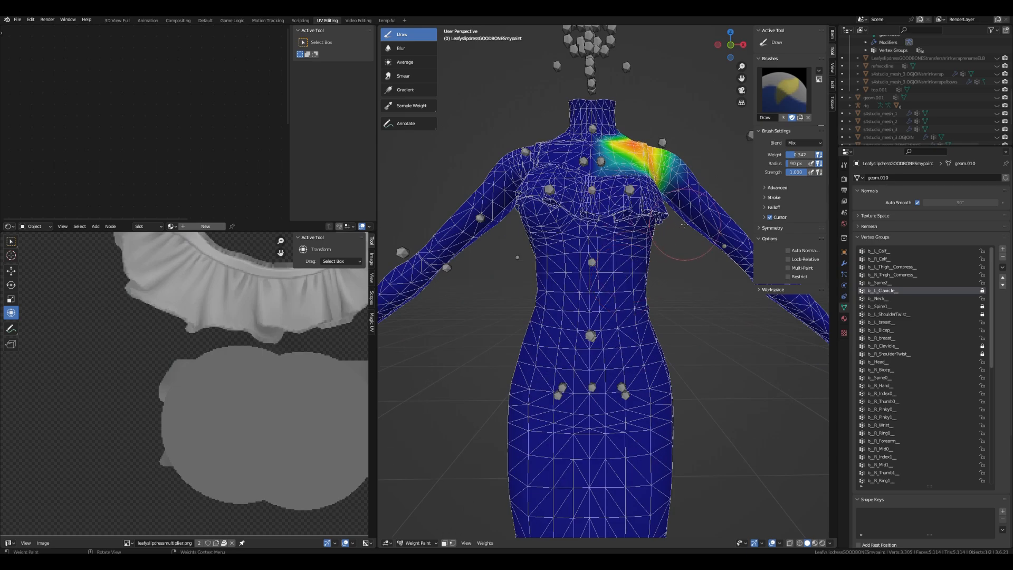
scroll(680, 285, "down", 2)
mouse_move(672, 309)
middle_mouse_down()
mouse_move(681, 296)
mouse_move(469, 290)
mouse_move(696, 298)
middle_mouse_up()
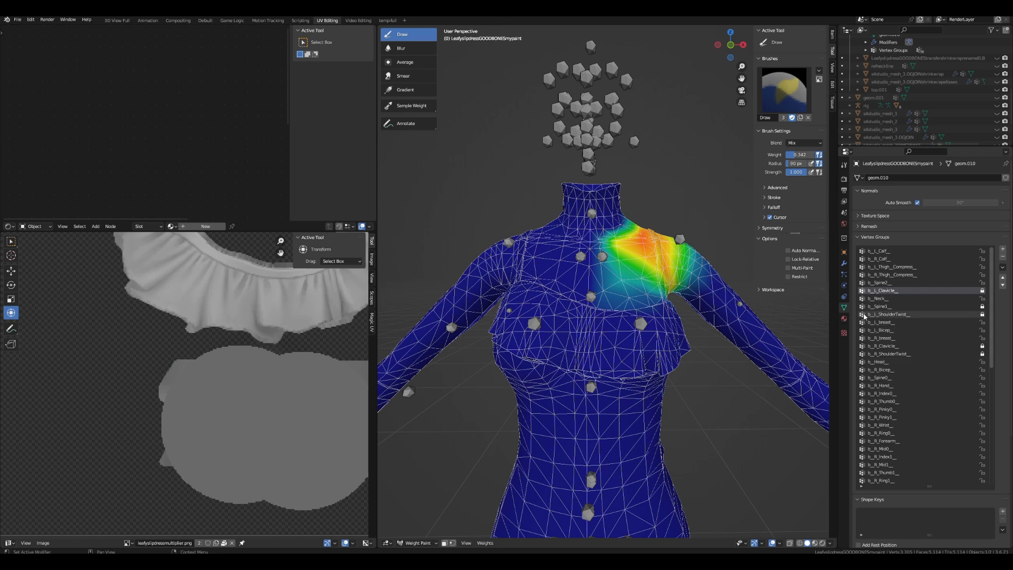
- Normalize all vertex groups of the dress and limit the total weights per vertex to 4
left_click(482, 547)
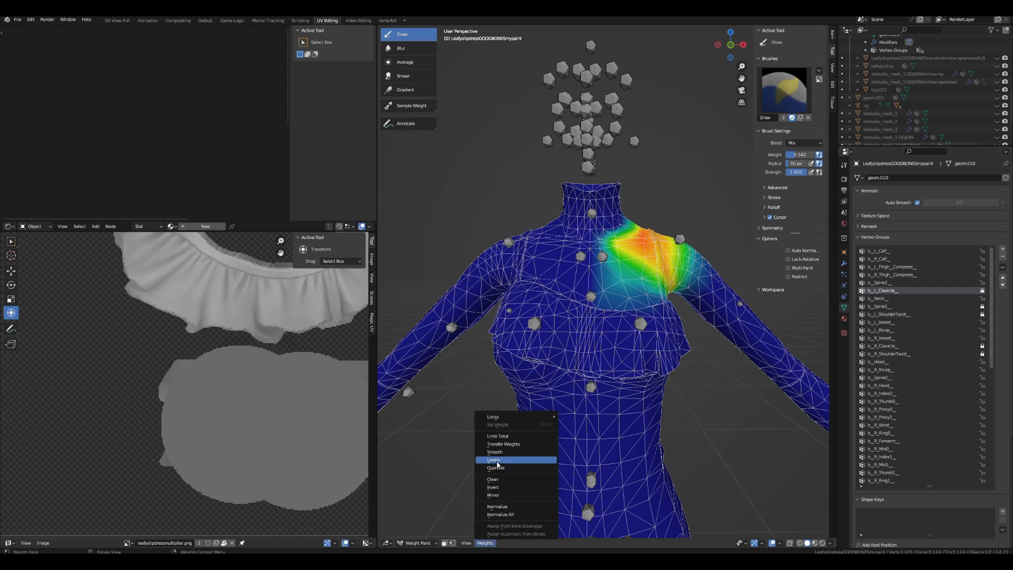
left_click(500, 516)
left_click(492, 543)
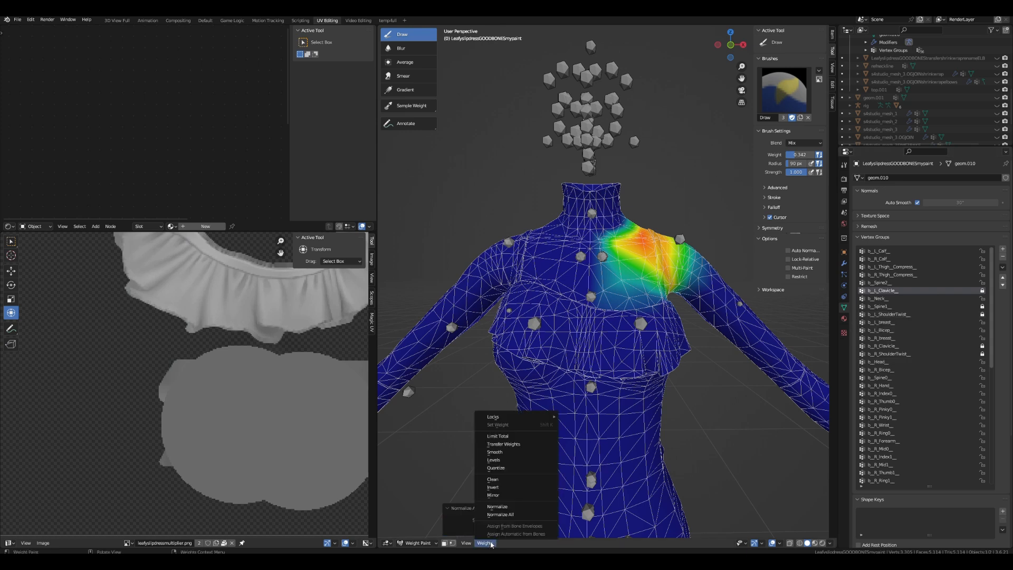
left_click(508, 436)
scroll(464, 446, "down", 5)
middle_click_drag(463, 445, 674, 457)
- Export the dress with the Sims 3 GEOM tools as Leafyslipdresstutorial.simgeom
left_click(843, 264)
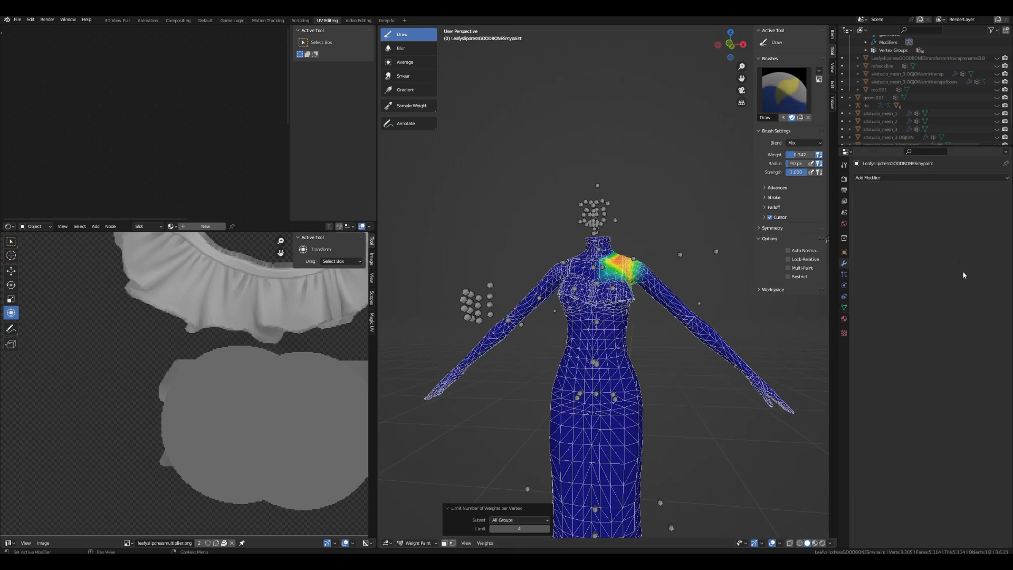
left_click(843, 212)
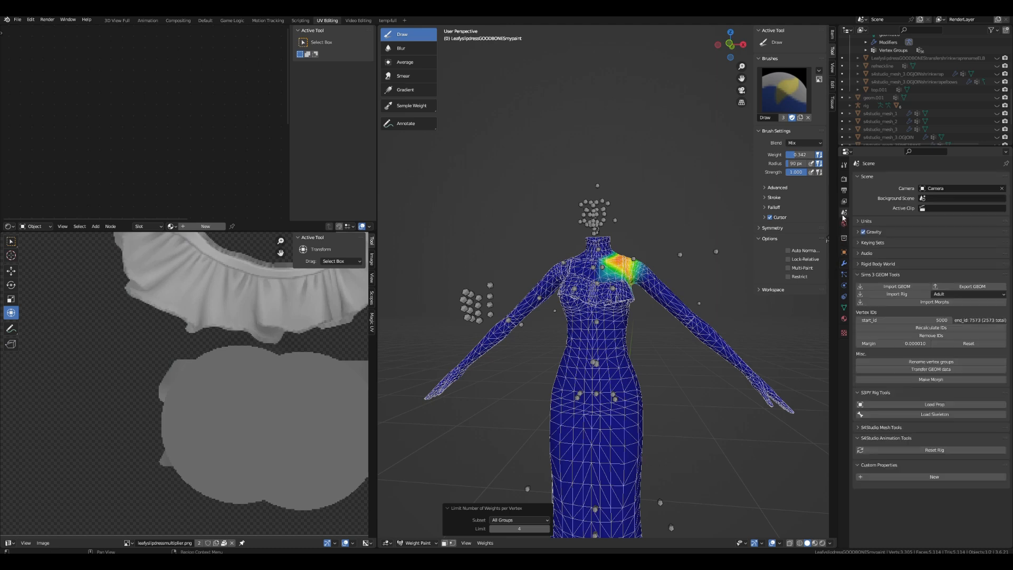
left_click(972, 286)
left_click(352, 453)
left_click_drag(359, 453, 328, 453)
key("BackSpace")
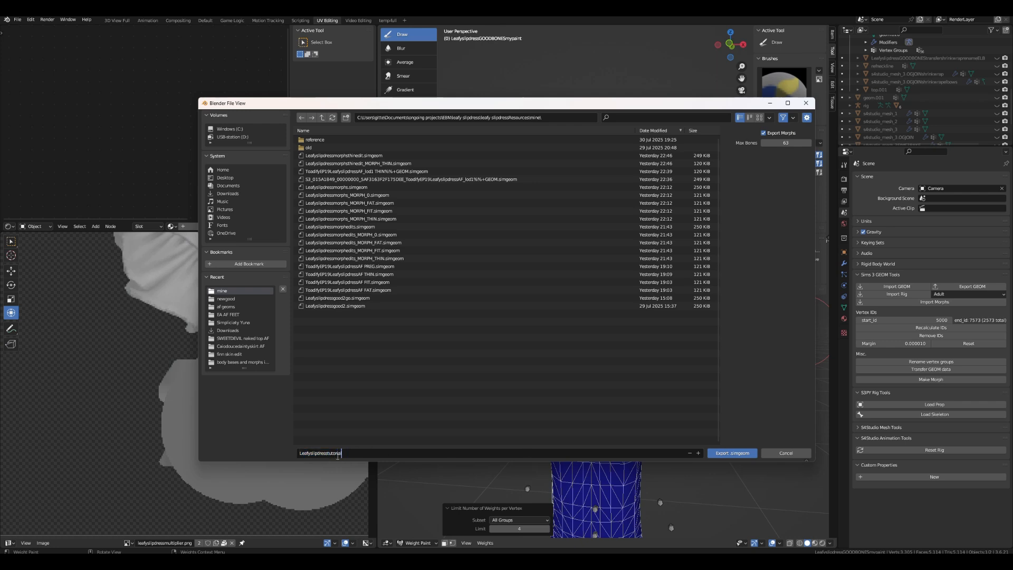
left_click(736, 454)
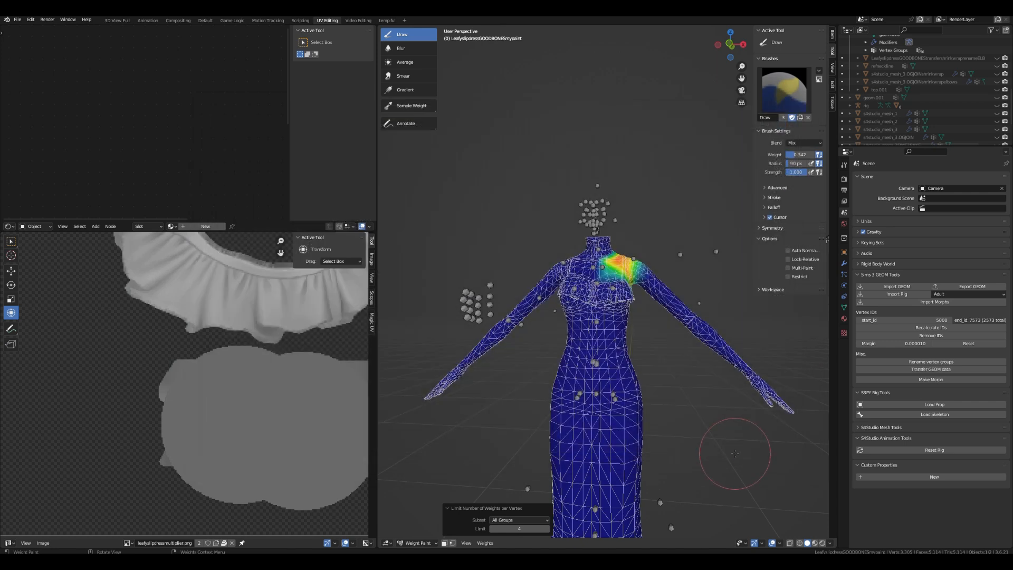
- Activate the right calf vertex group and paint its weight across the skirt from the hips down to the hem
left_click(844, 264)
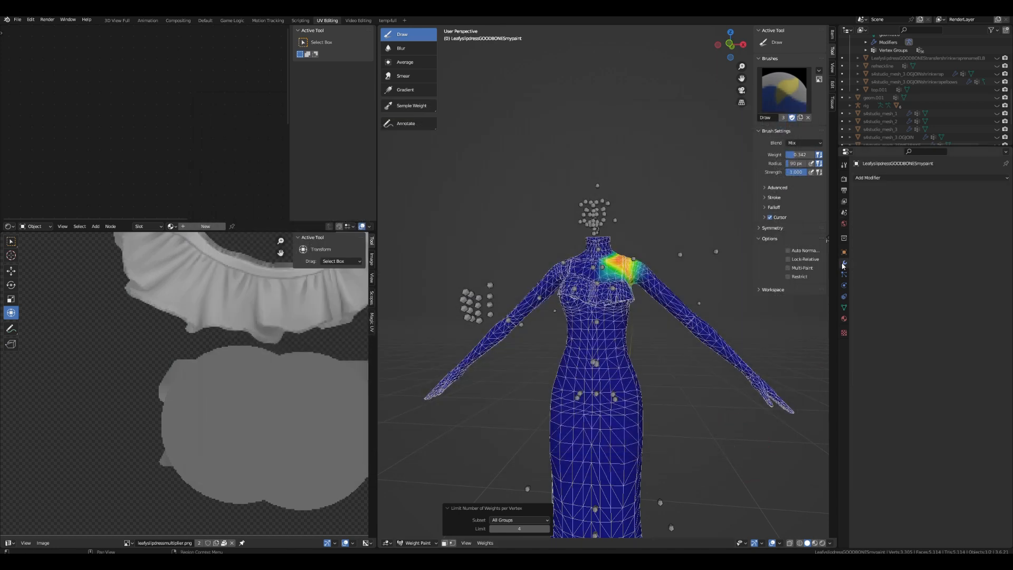
left_click(844, 307)
left_click(916, 433)
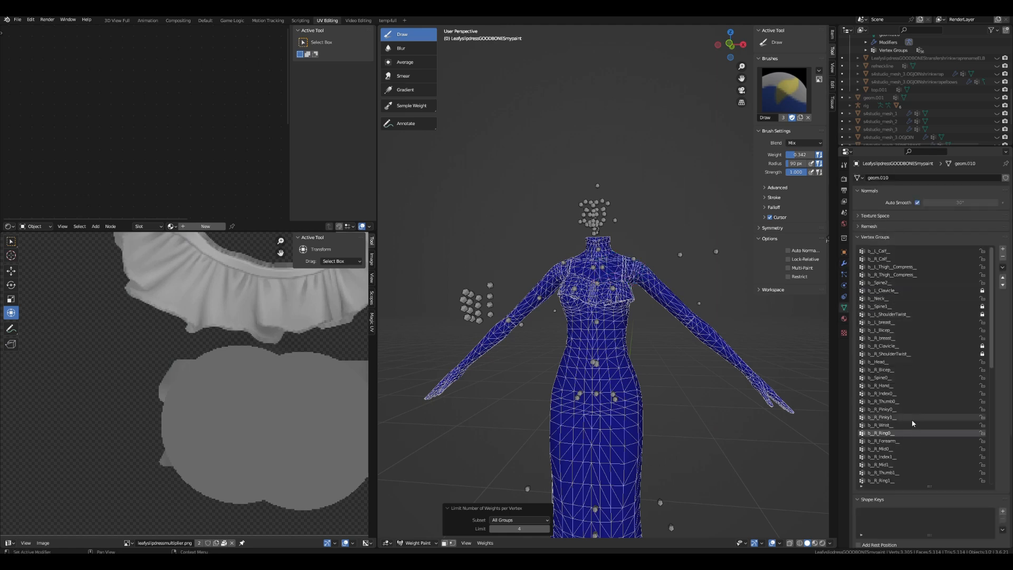
left_click(907, 259)
scroll(621, 413, "down", 5)
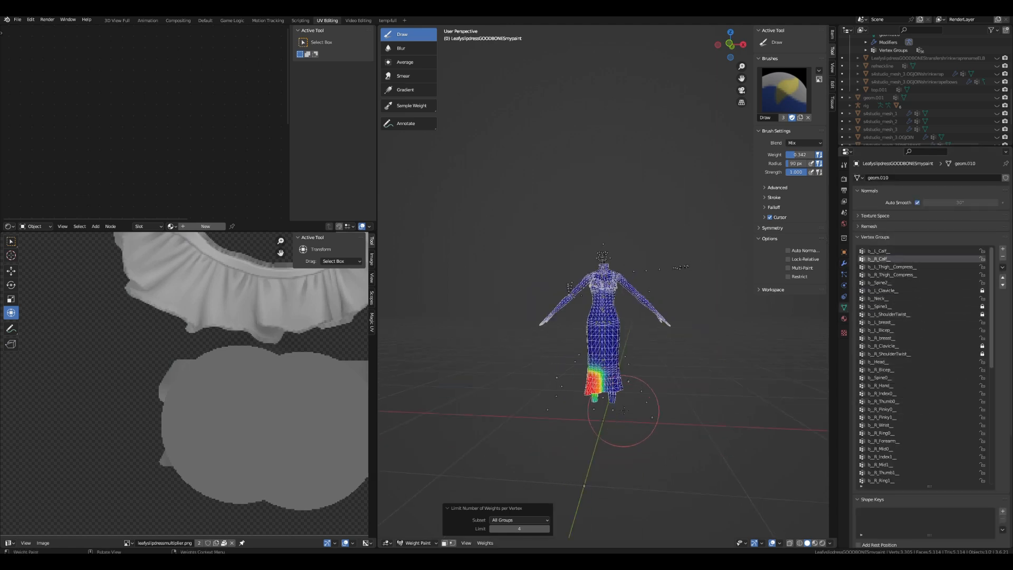
mouse_move(604, 345)
left_mouse_down()
mouse_move(622, 360)
mouse_move(613, 377)
left_mouse_up()
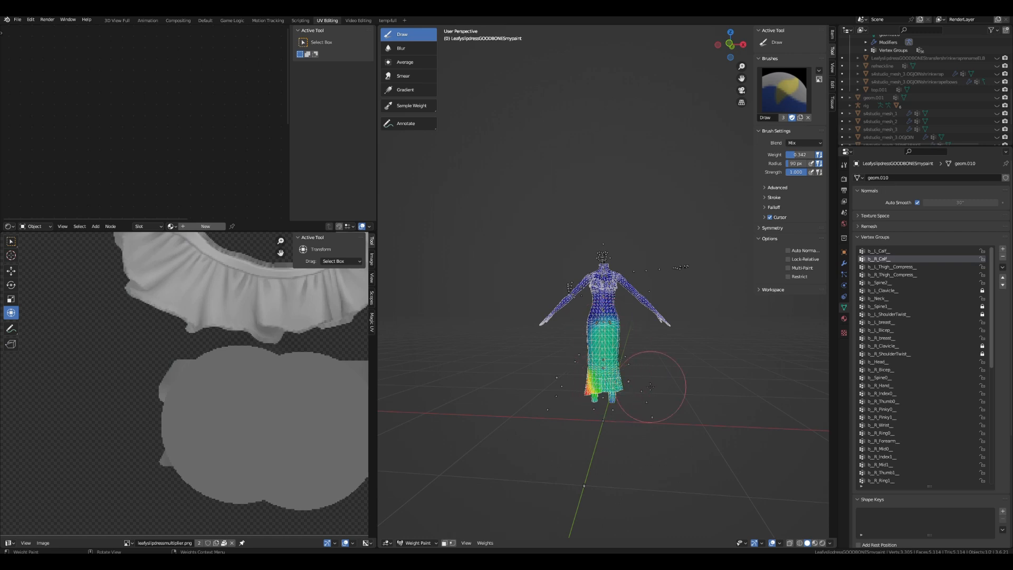
scroll(786, 409, "up", 4)
- Try to export the overpainted dress as a GEOM over Leafyslipdresstutorial.simgeom
left_click(843, 265)
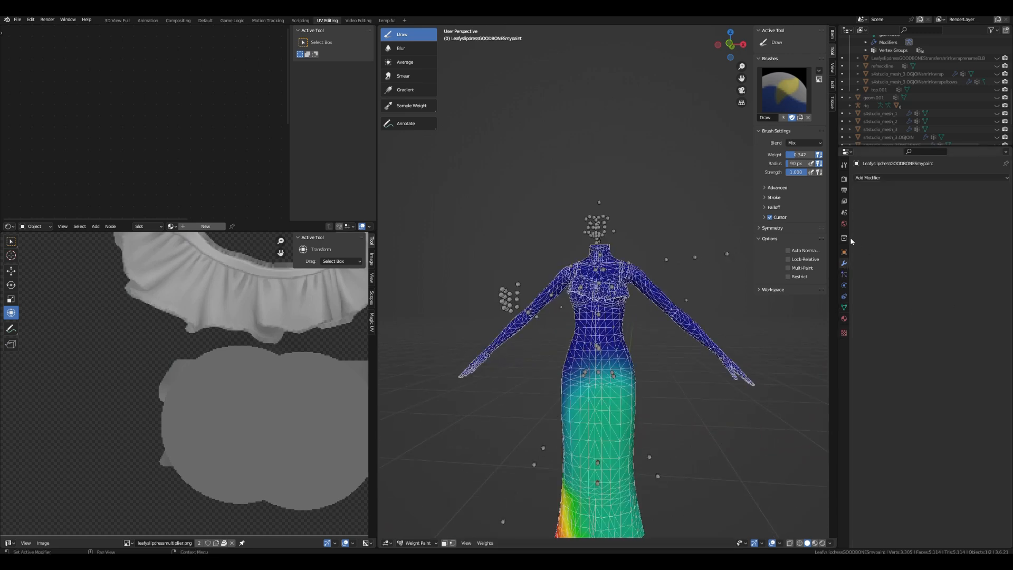
left_click(843, 212)
left_click(881, 274)
left_click(970, 287)
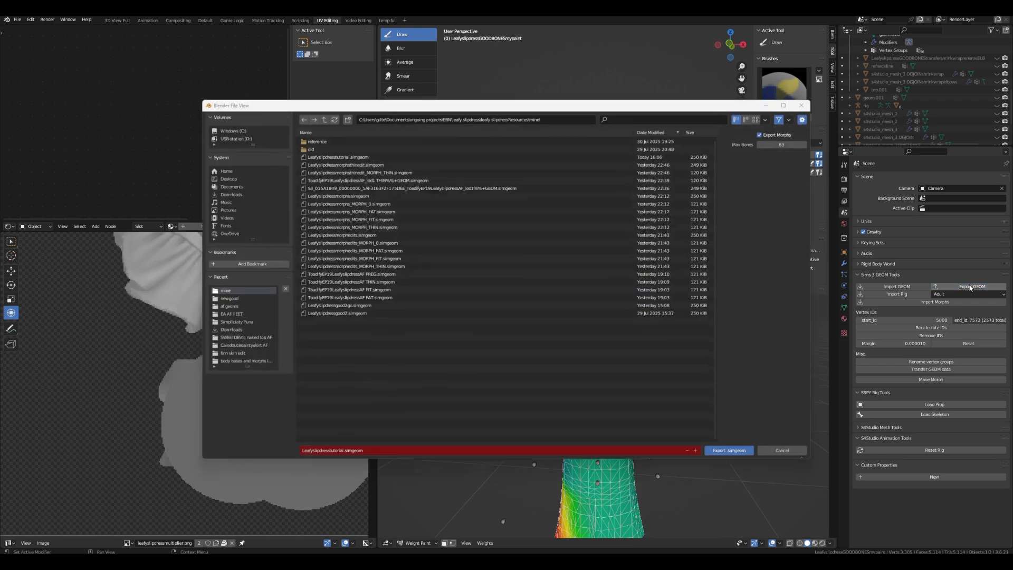
left_click(720, 450)
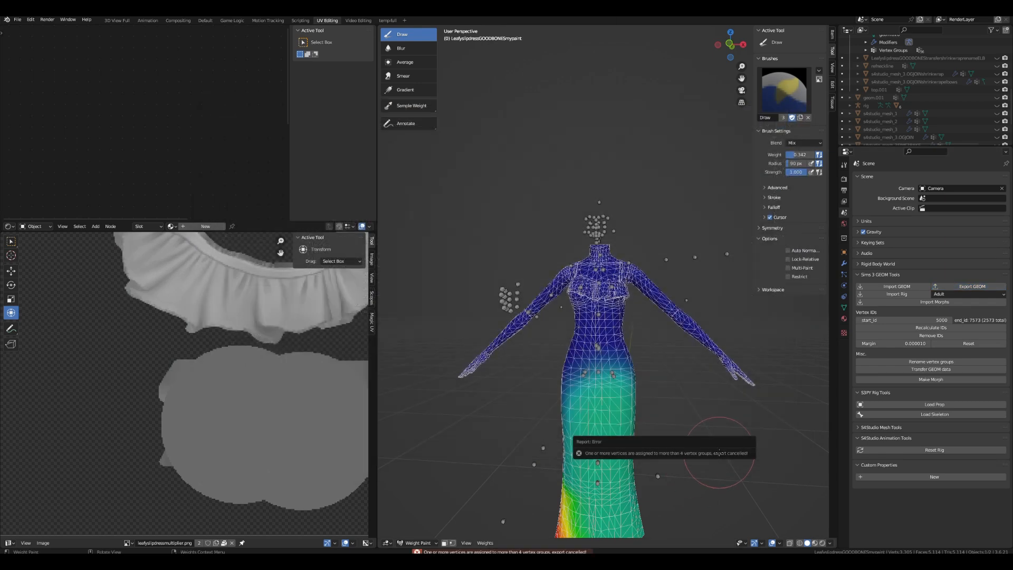
- Normalize all vertex groups of the overpainted dress and limit the total weights per vertex to 4
scroll(498, 512, "down", 2)
left_click(485, 543)
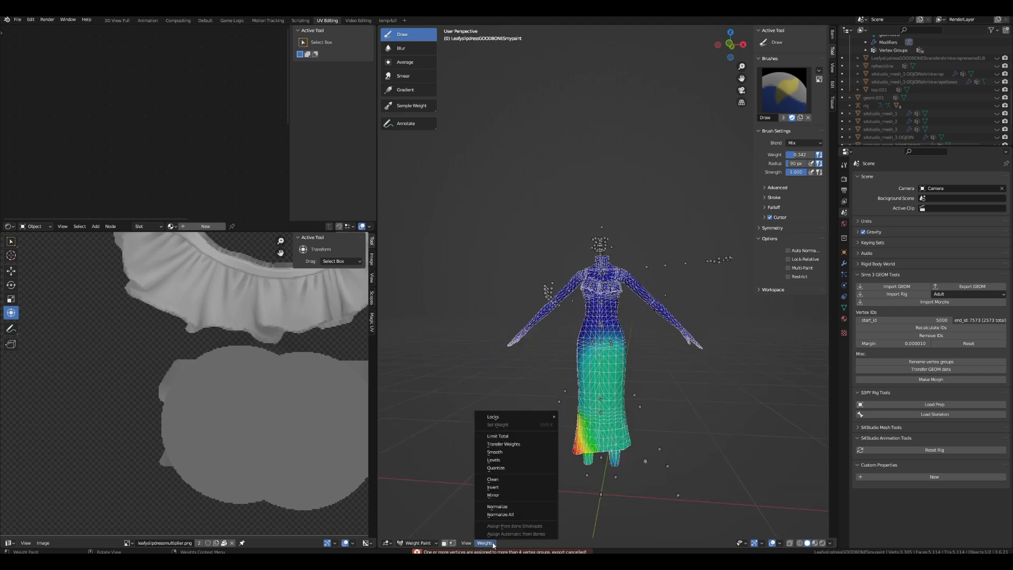
left_click(844, 263)
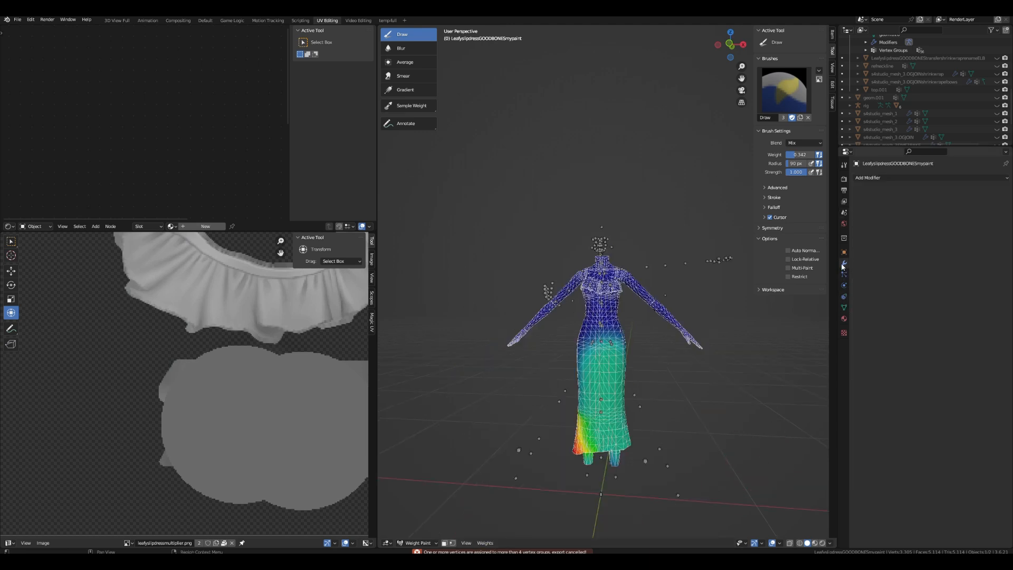
left_click(844, 307)
scroll(601, 422, "up", 2)
left_click(485, 543)
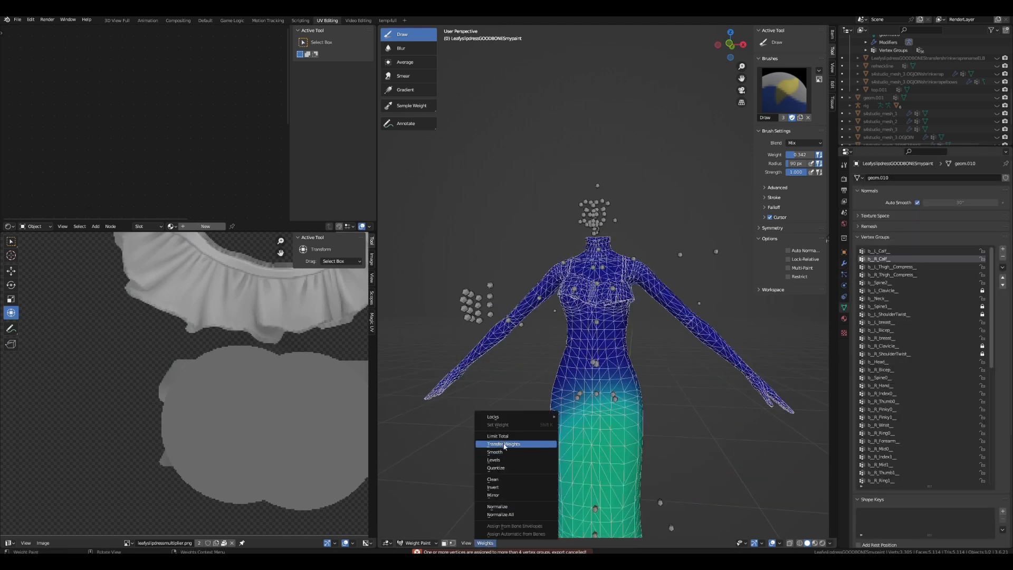
left_click(499, 515)
middle_click_drag(499, 519, 548, 477)
left_click(484, 543)
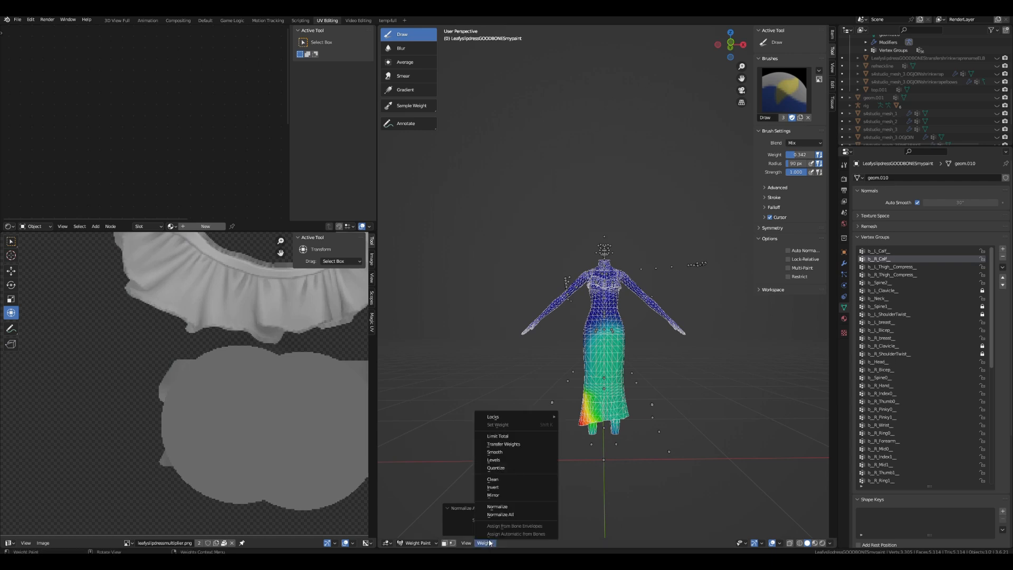
left_click(500, 435)
mouse_move(519, 439)
middle_mouse_down()
mouse_move(445, 436)
mouse_move(622, 448)
mouse_move(543, 448)
middle_mouse_up()
scroll(543, 448, "up", 3)
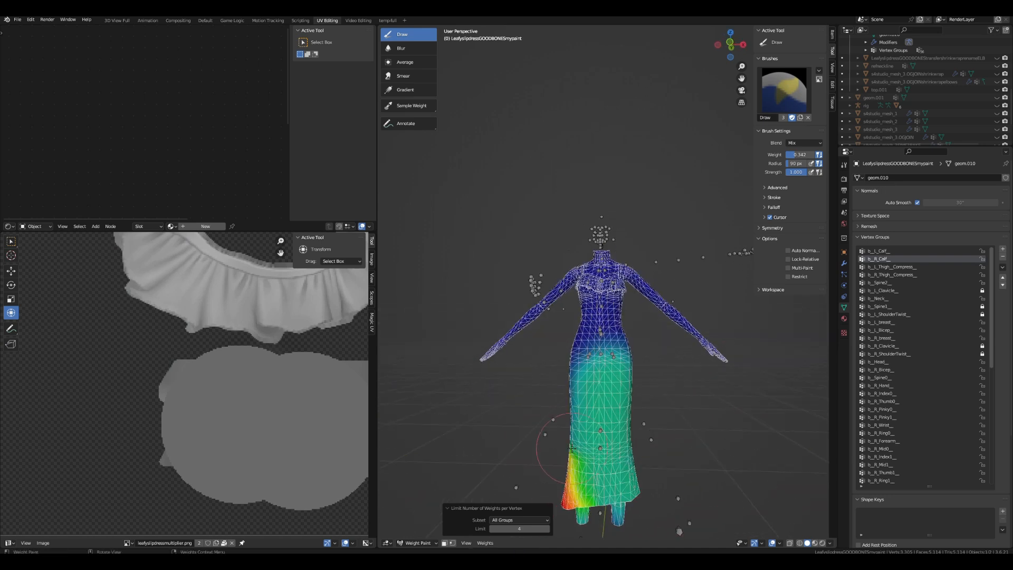
scroll(571, 448, "up", 3)
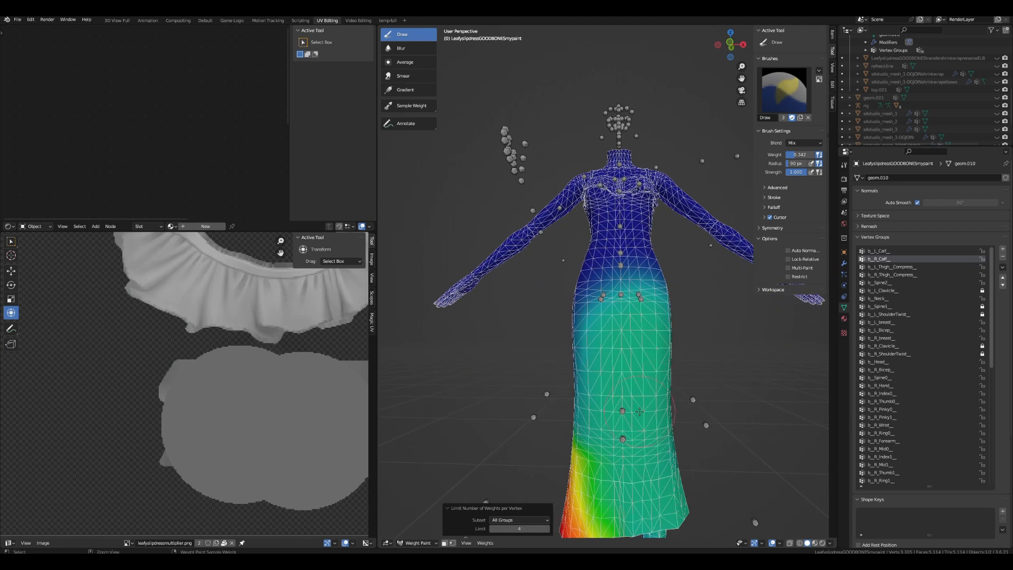
- Undo the weight limit, the normalization and the right calf stroke, returning to the left clavicle group
key("ctrl+z")
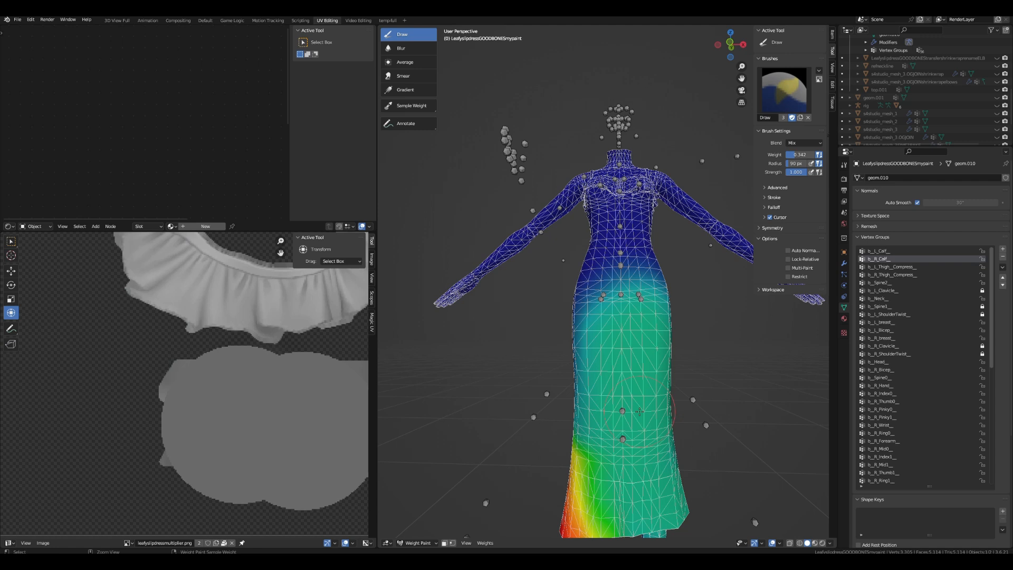
left_click(639, 411, "ctrl")
scroll(635, 413, "down", 3)
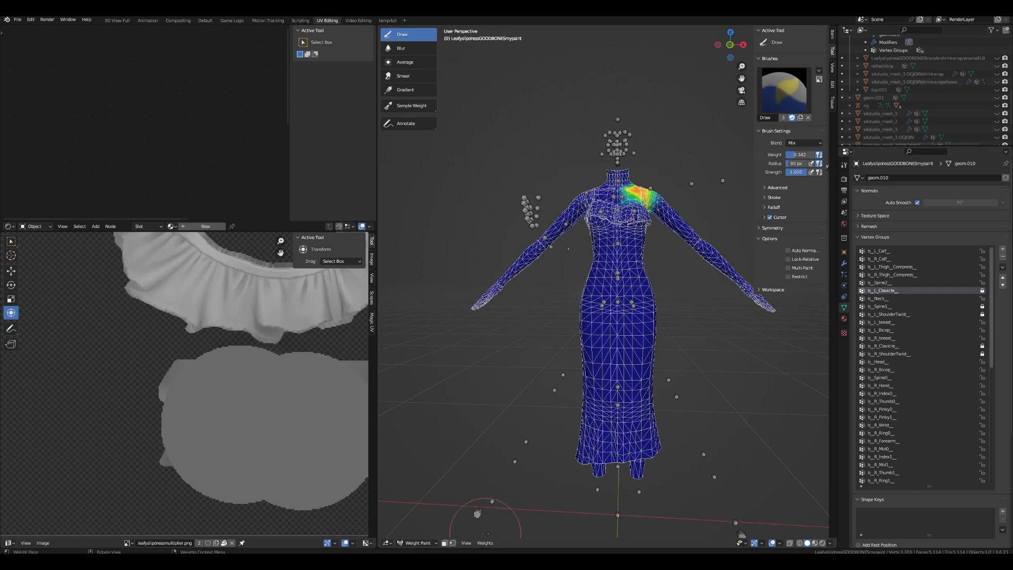
left_click(490, 544)
scroll(580, 298, "up", 5)
middle_click_drag(583, 298, 686, 342)
scroll(927, 106, "down", 2)
scroll(923, 316, "down", 2)
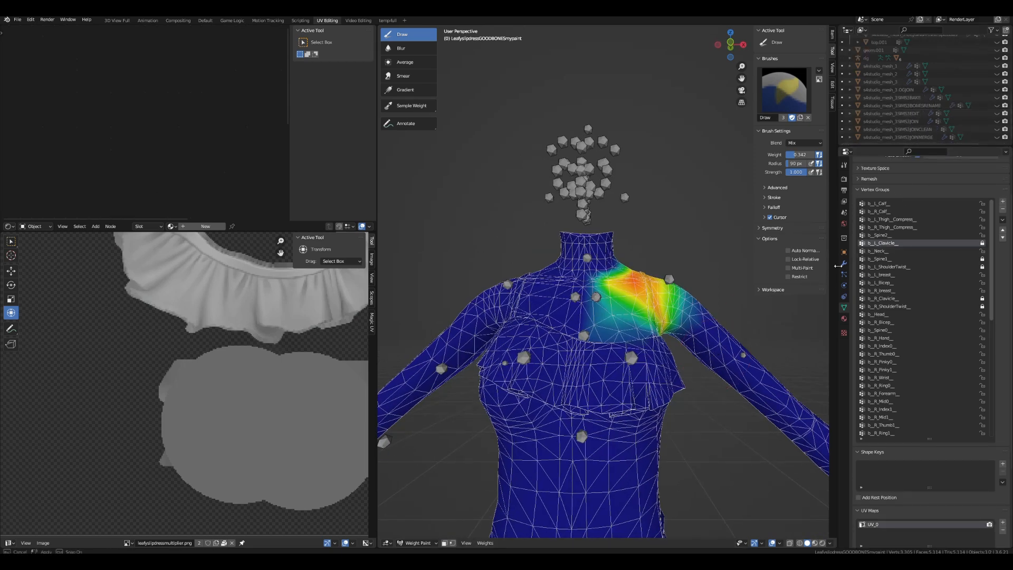
- Add an Armature modifier to the dress and set the rig as its object
left_click(843, 263)
left_click(896, 177)
left_click(900, 199)
left_click(955, 203)
left_click(944, 212)
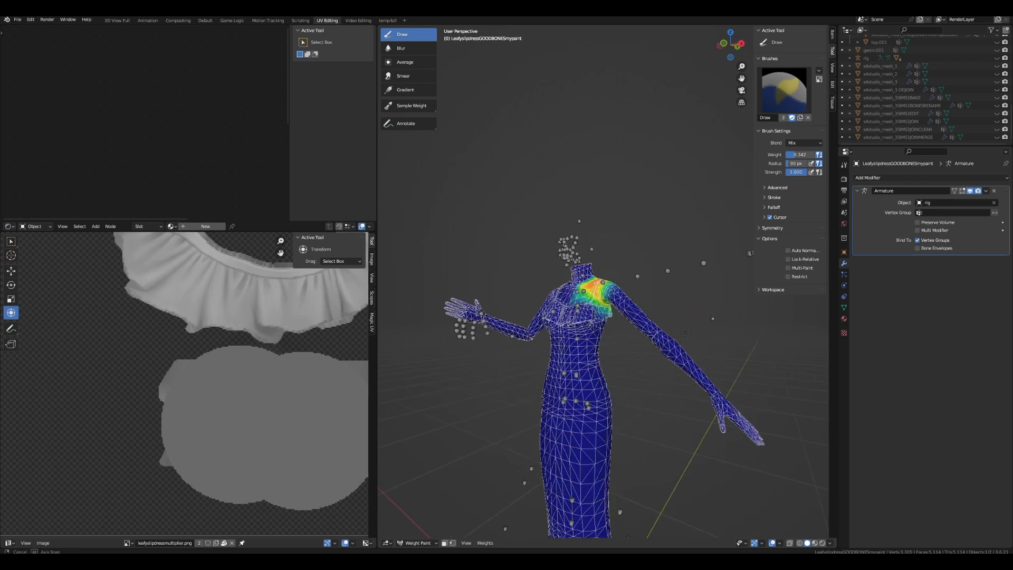
- Make the auRig armature the active object and switch it to Pose Mode
scroll(948, 90, "up", 8)
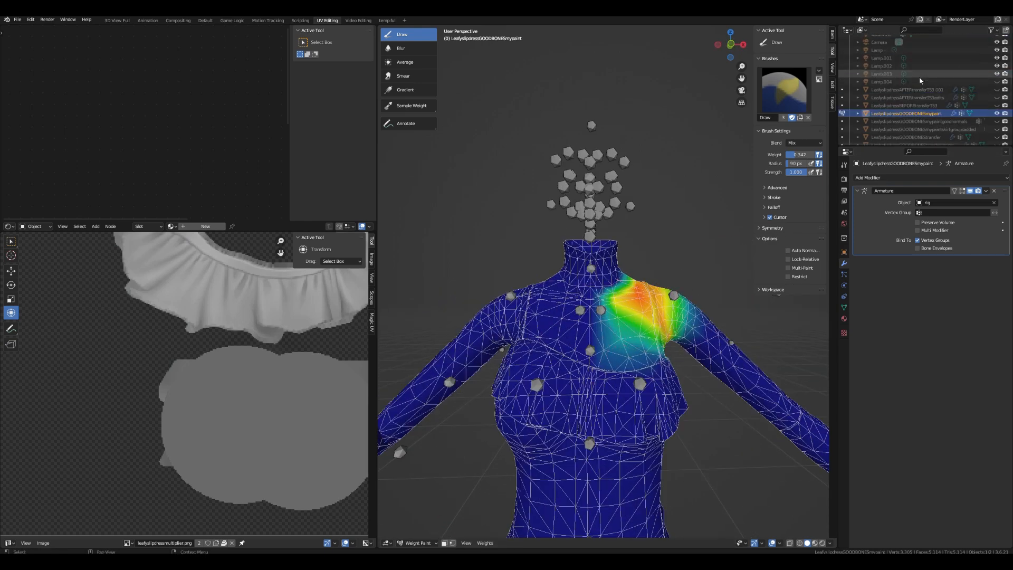
left_click(876, 55)
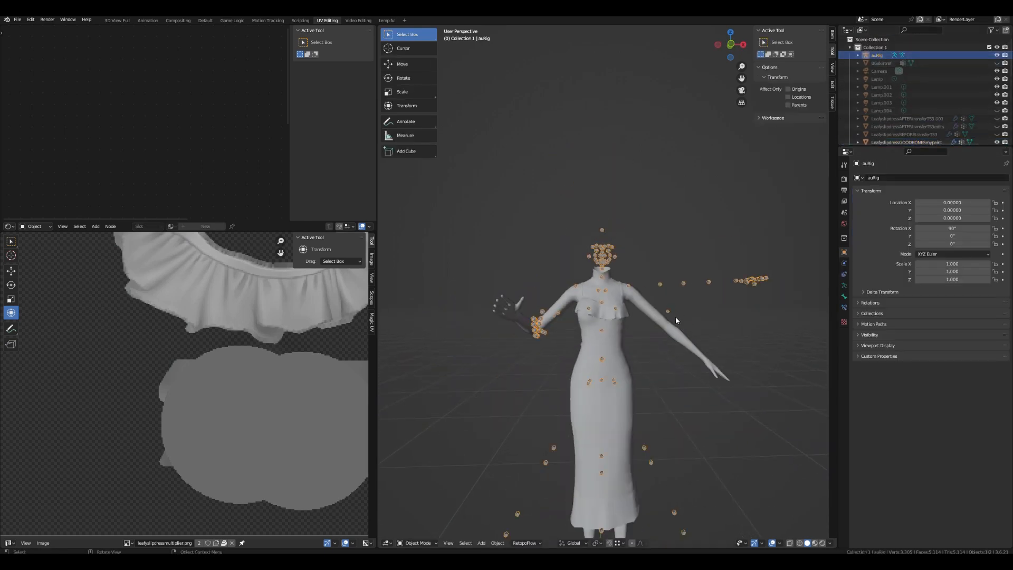
left_click(417, 542)
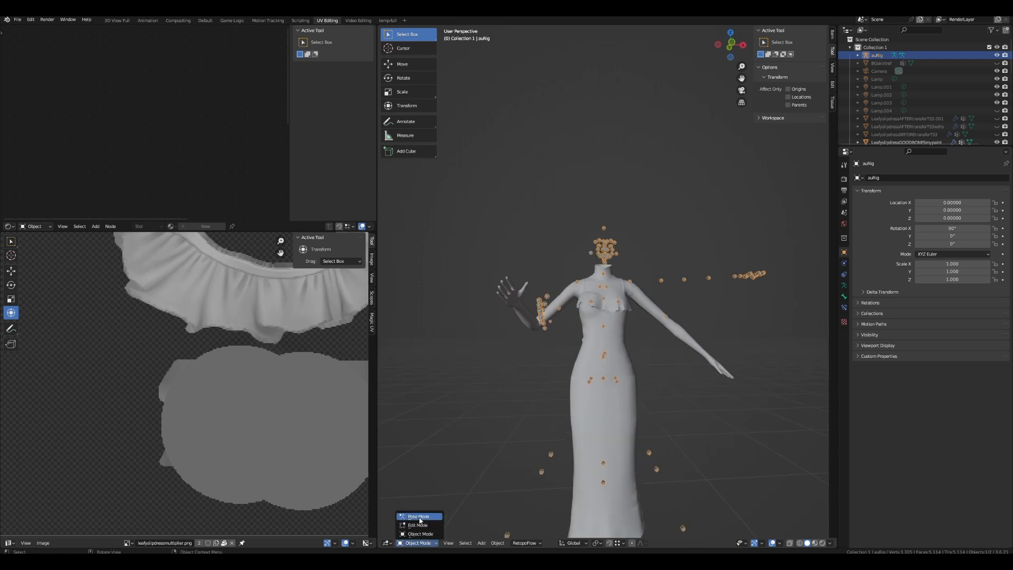
left_click(417, 518)
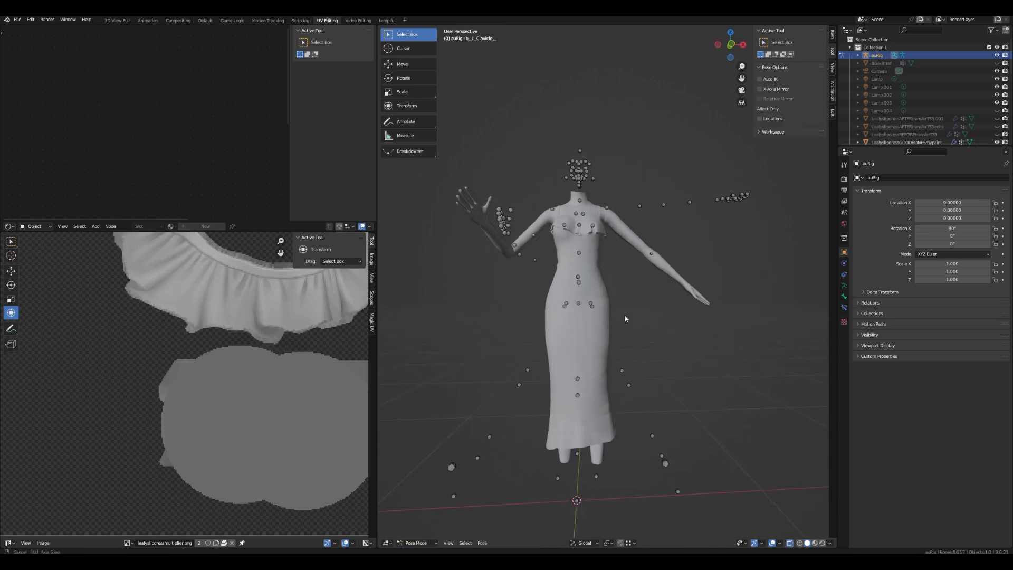
scroll(986, 109, "down", 10)
scroll(987, 109, "up", 4)
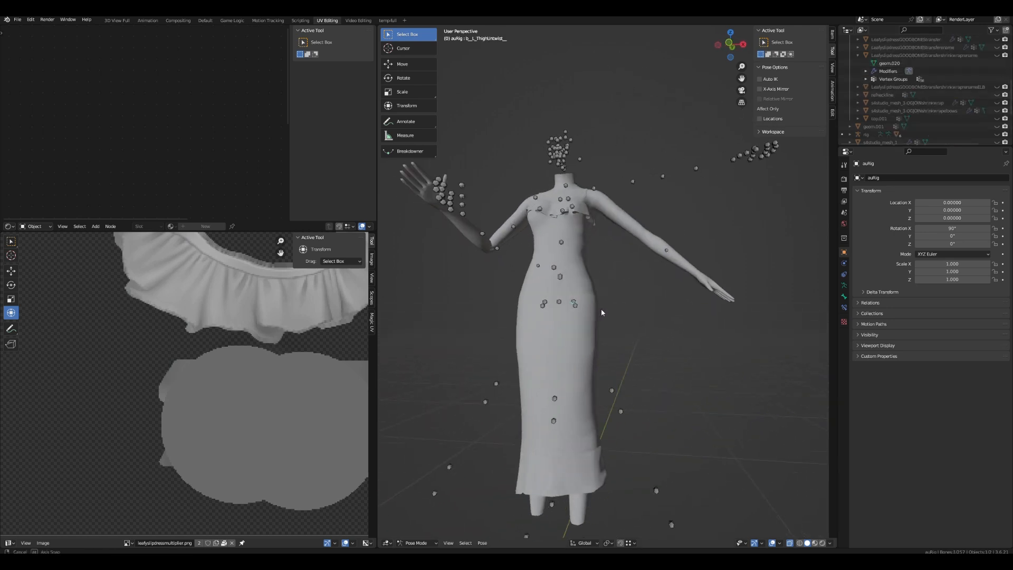
- Select the LeafyslipdressGOODBONESmypaint dress and set auRig as its Armature modifier's object to test the pose deformation
scroll(622, 313, "down", 3)
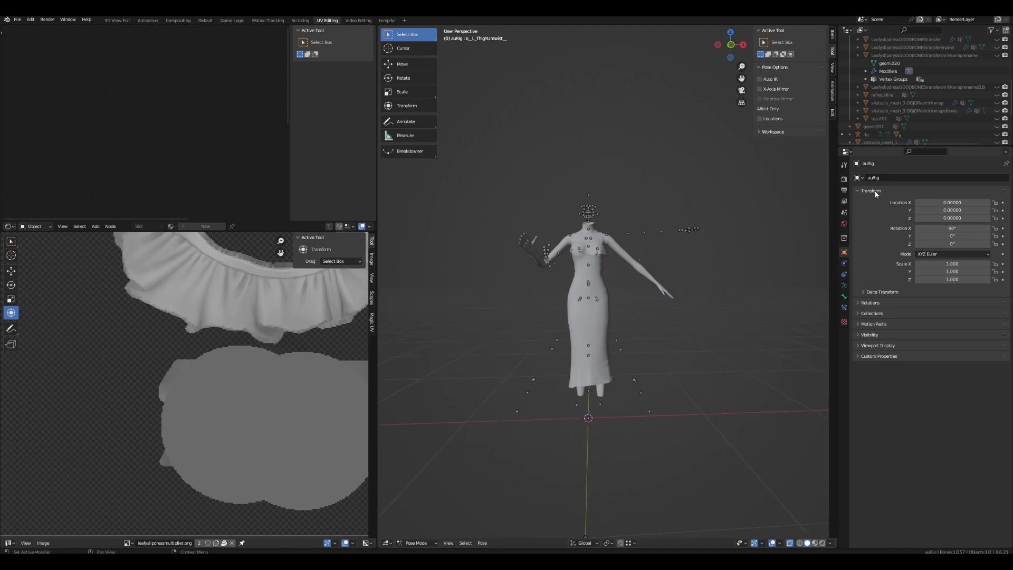
left_click(843, 296)
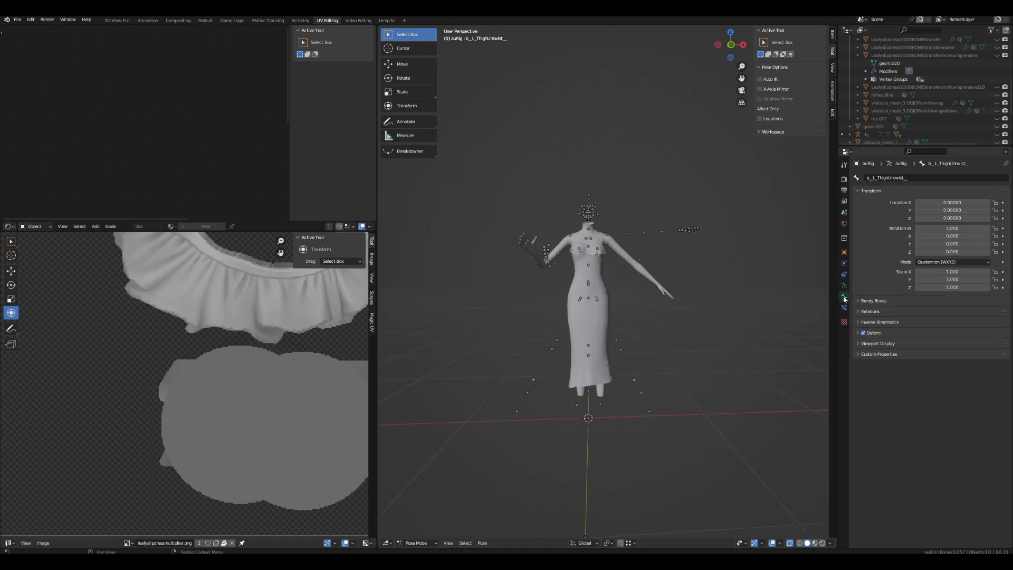
scroll(908, 128, "up", 6)
left_click(908, 112)
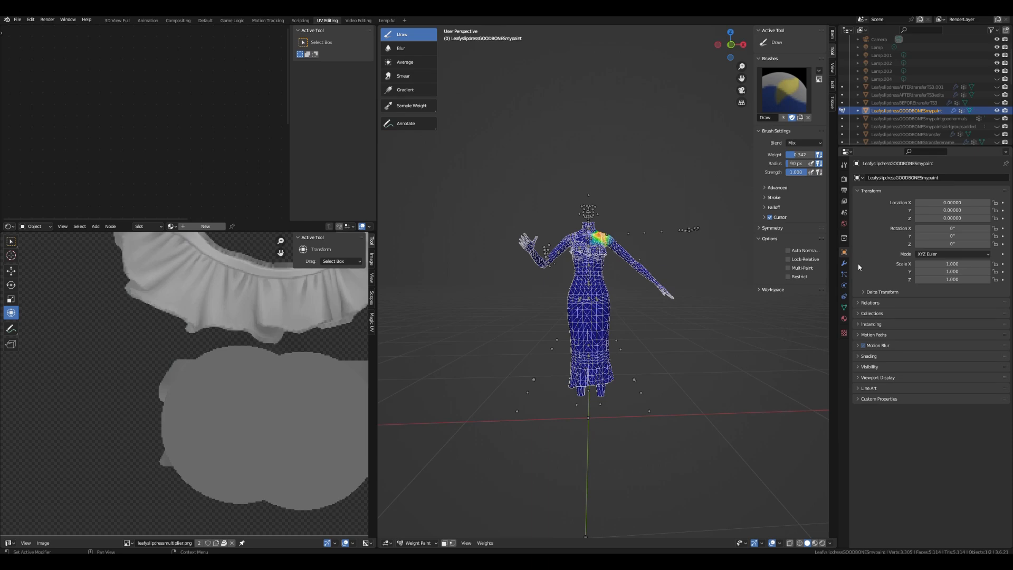
left_click(844, 264)
left_click(927, 203)
left_click(930, 219)
middle_click_drag(677, 339, 708, 476)
scroll(662, 309, "up", 4)
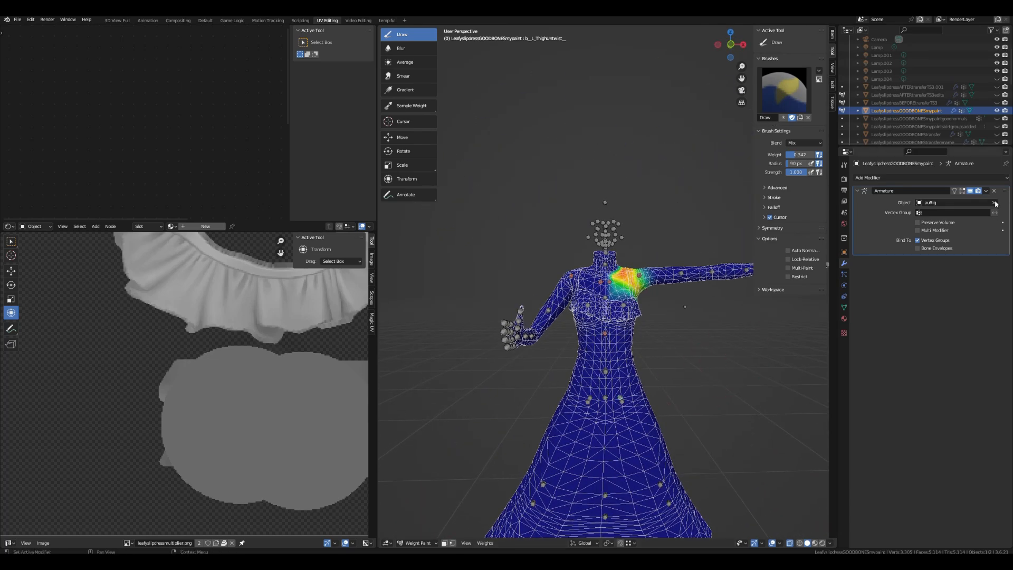
- Clear and remove the dress's Armature modifier, and bring up the scene's Sims 3 GEOM Tools
left_click(994, 203)
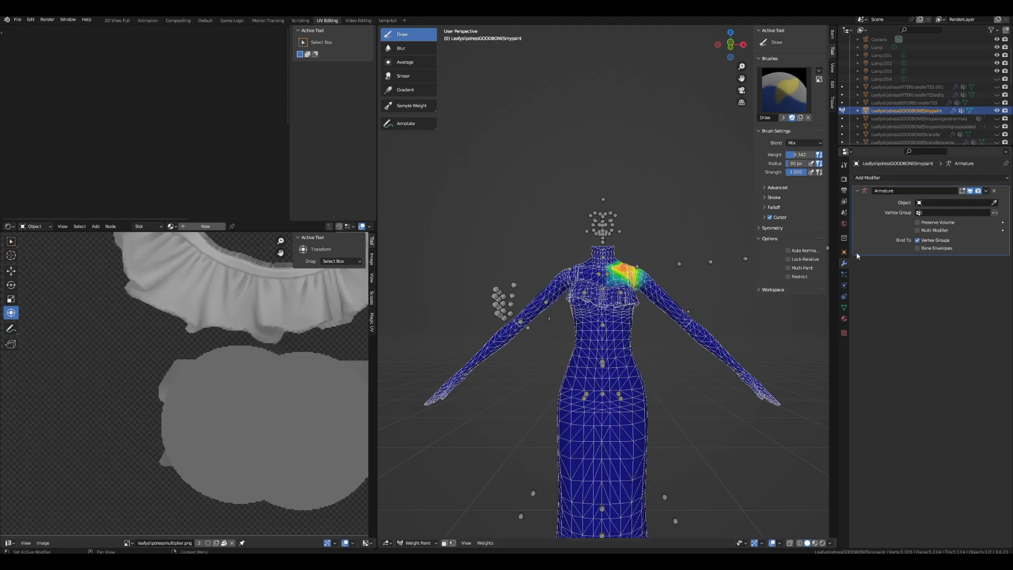
left_click(994, 191)
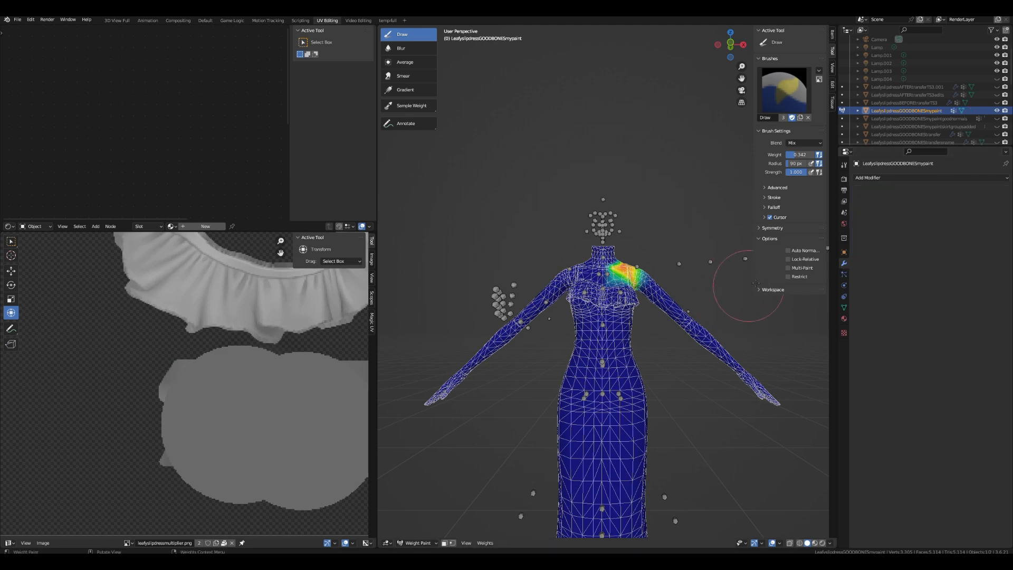
left_click(843, 212)
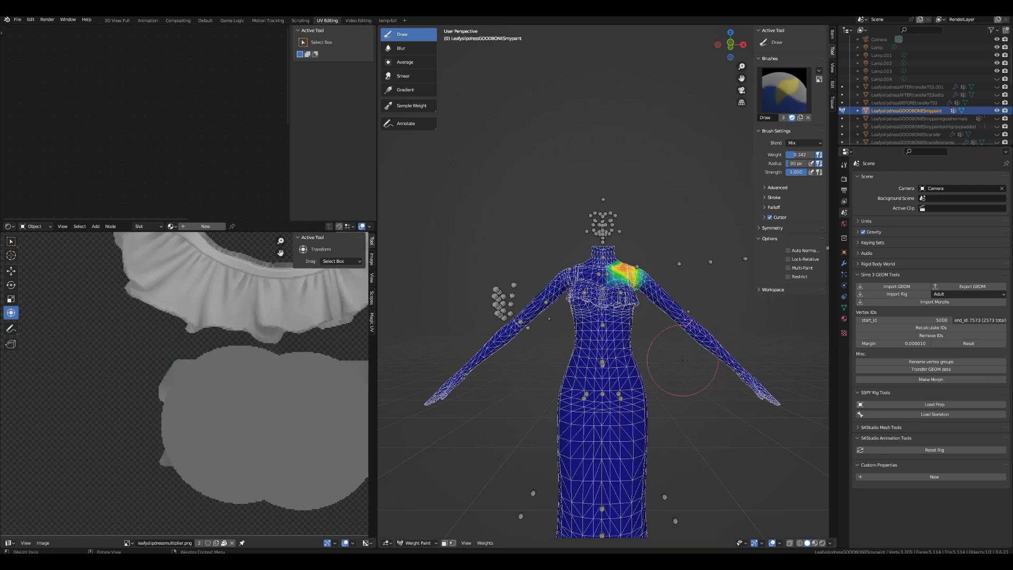
scroll(688, 341, "up", 3)
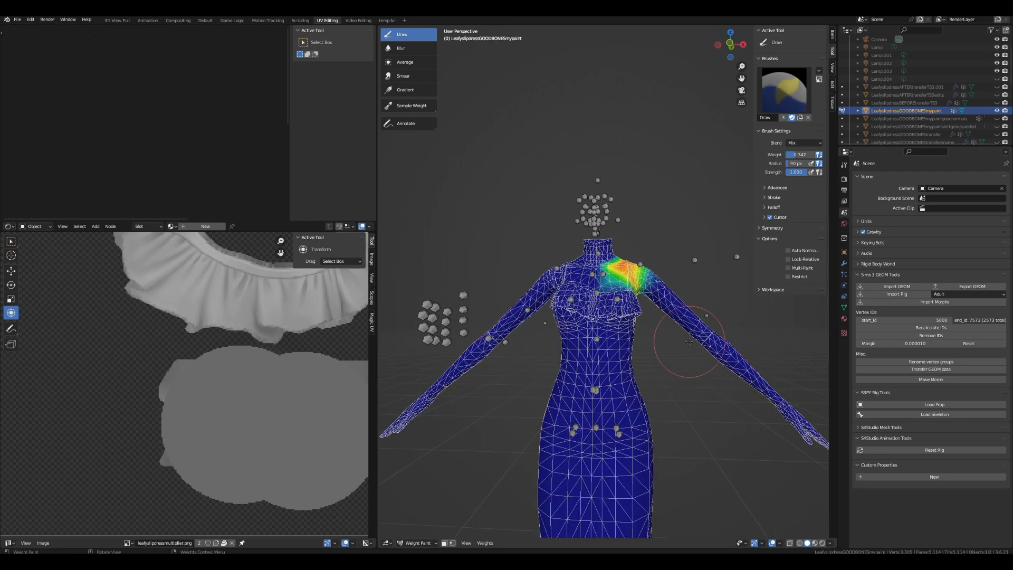
- Switch the mypaint dress to Edit Mode, then hide it and show and select the LeafyslipdressGOODBONESmypaintgoodnormals copy
left_click(424, 544)
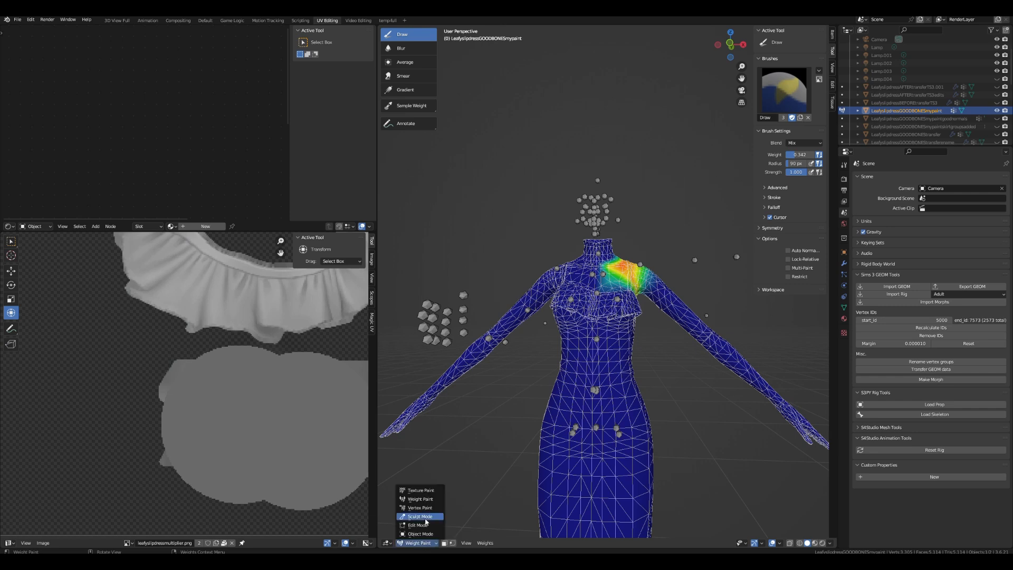
left_click(417, 522)
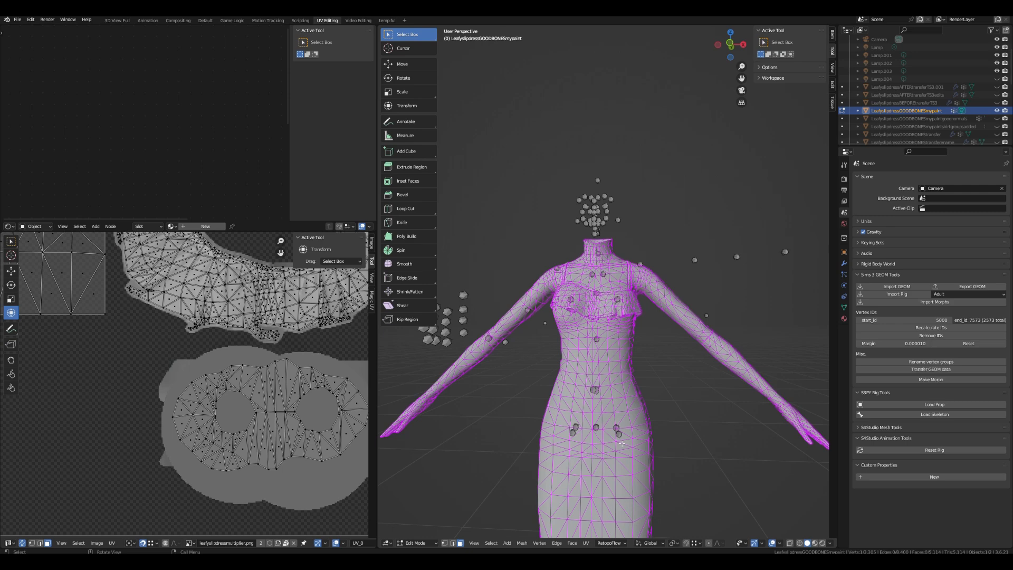
left_click(996, 119)
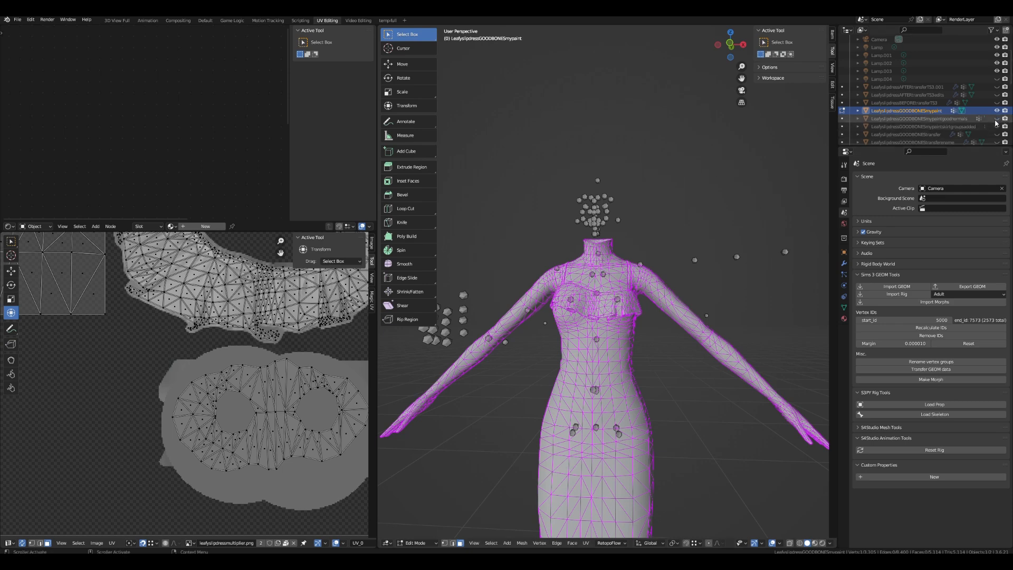
left_click(996, 111)
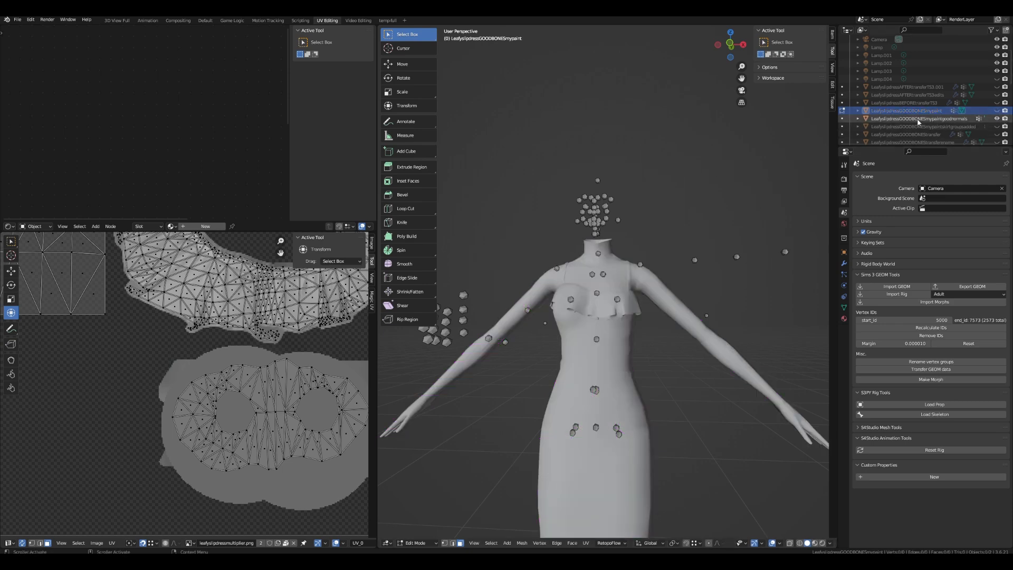
left_click(918, 119)
- Examine the goodnormals dress from the front, side and close up, checking the shading at the ruffle, shoulders and hem
scroll(712, 348, "down", 4)
middle_click_drag(712, 348, 680, 345)
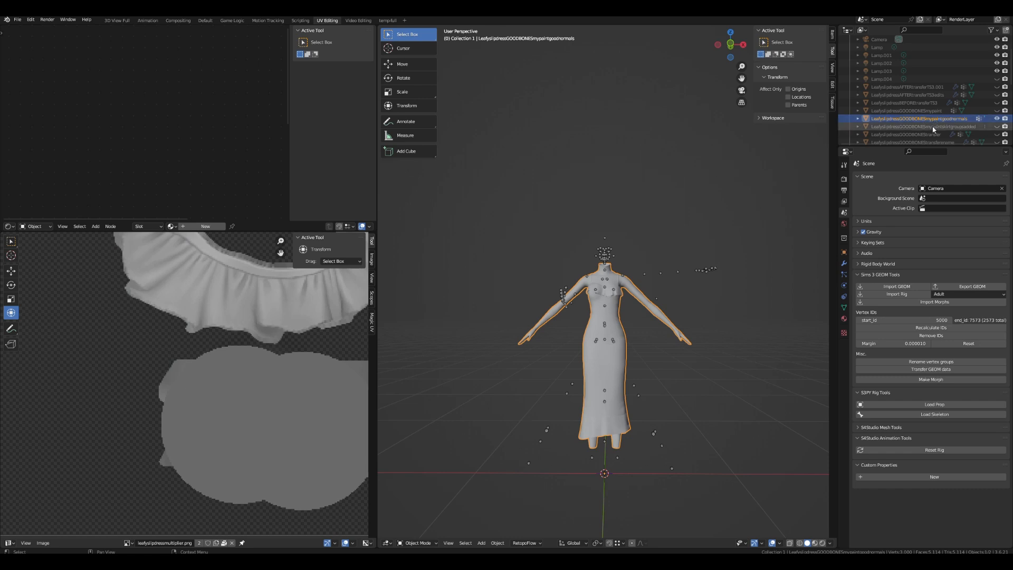
scroll(675, 334, "up", 4)
scroll(675, 335, "down", 3)
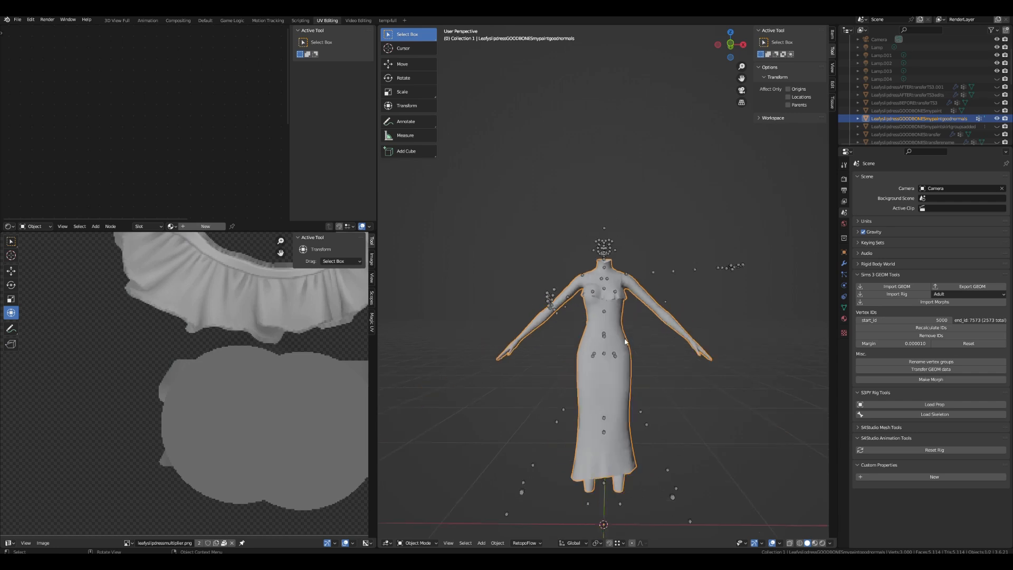
middle_click_drag(618, 350, 655, 344)
middle_click_drag(655, 418, 730, 279)
scroll(676, 315, "up", 5)
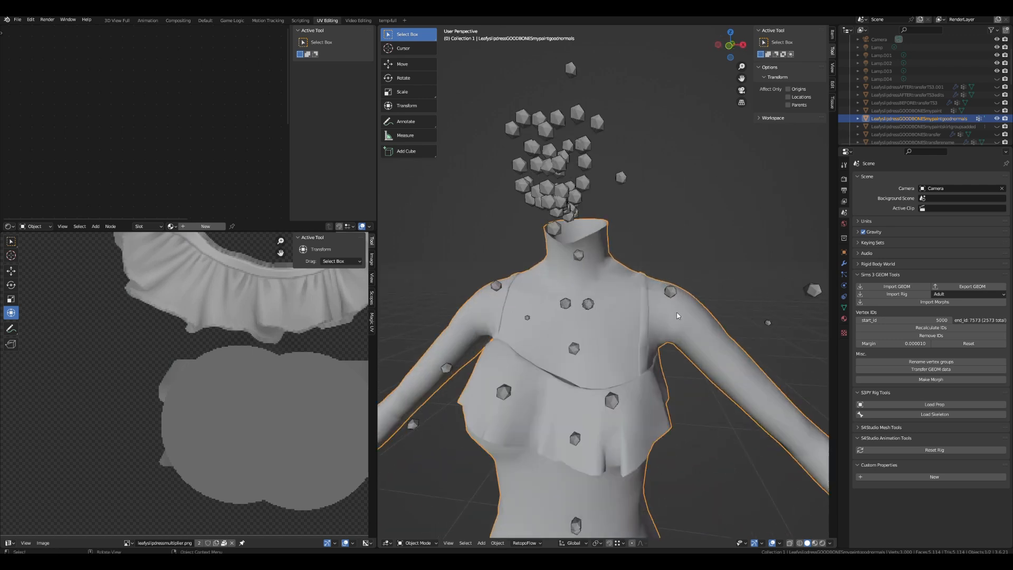
middle_click_drag(682, 325, 693, 217)
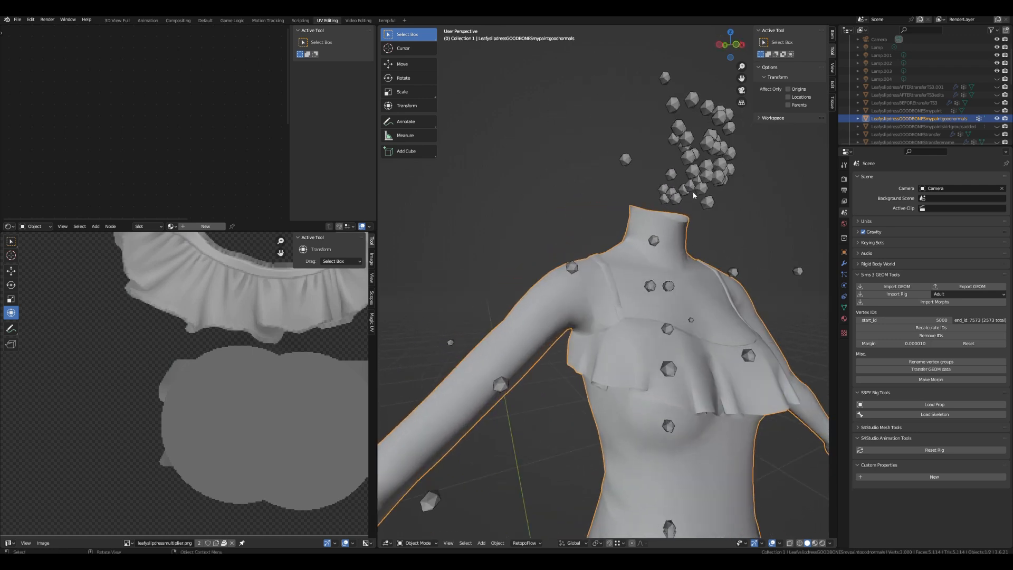
scroll(644, 150, "down", 8)
mouse_move(638, 258)
middle_mouse_down()
mouse_move(635, 310)
mouse_move(631, 258)
middle_mouse_up()
scroll(631, 226, "up", 5)
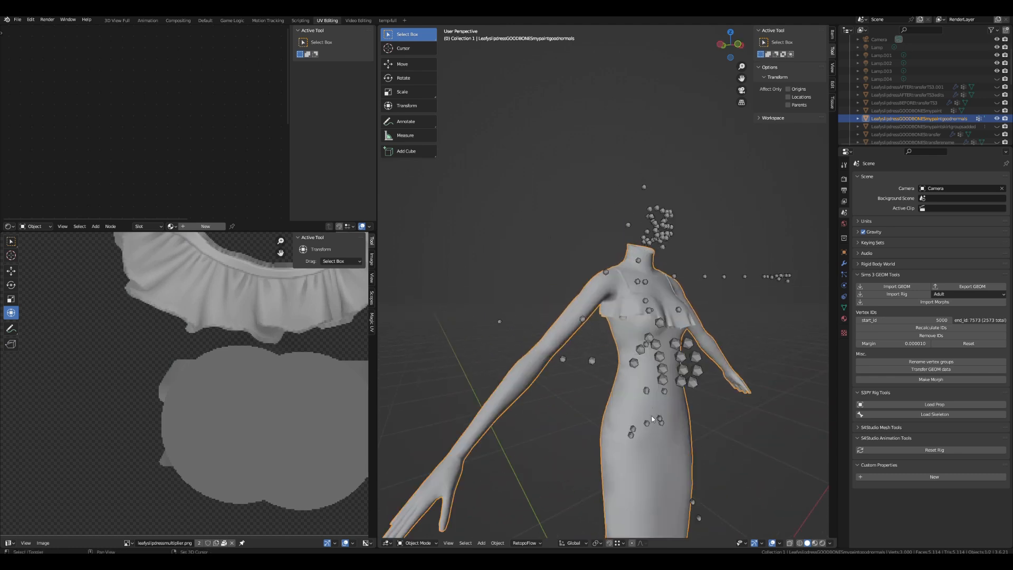
middle_click_drag(656, 423, 615, 214, "shift")
scroll(633, 274, "up", 2)
middle_click_drag(644, 312, 573, 319)
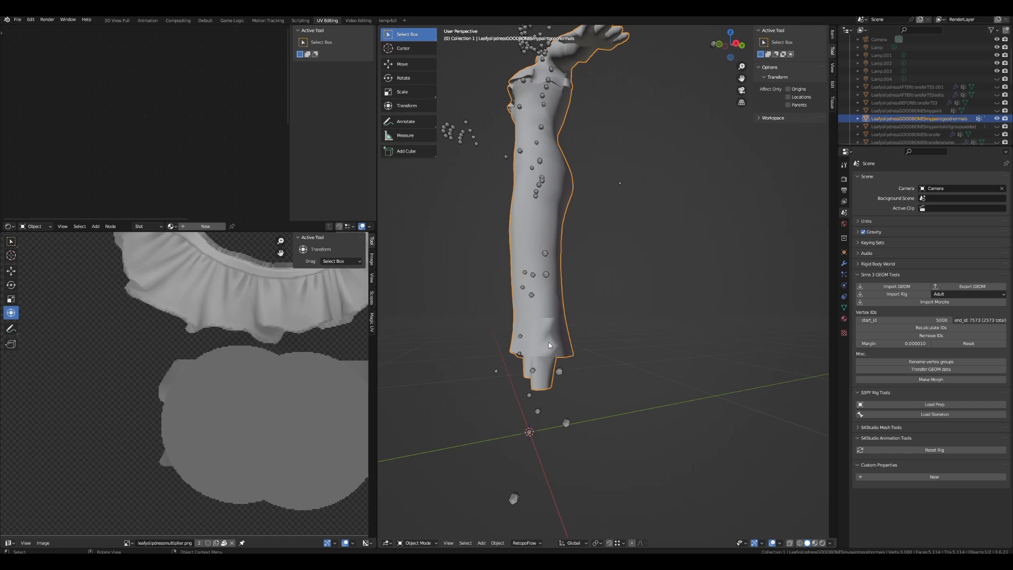
scroll(549, 346, "down", 3)
middle_click_drag(548, 346, 600, 338)
middle_click_drag(596, 285, 676, 352)
scroll(676, 364, "up", 2)
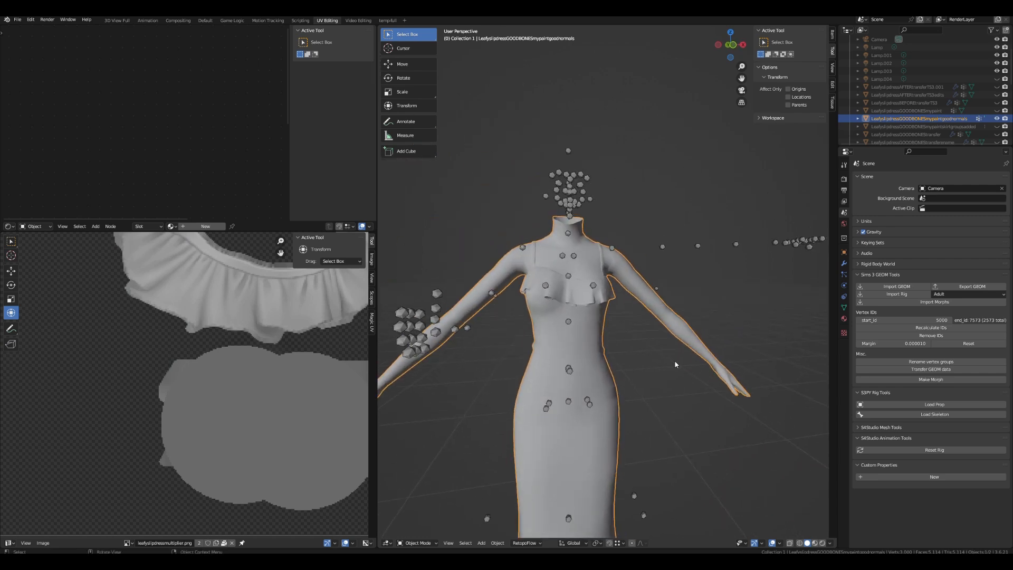
key("KP_1")
scroll(675, 356, "up", 3)
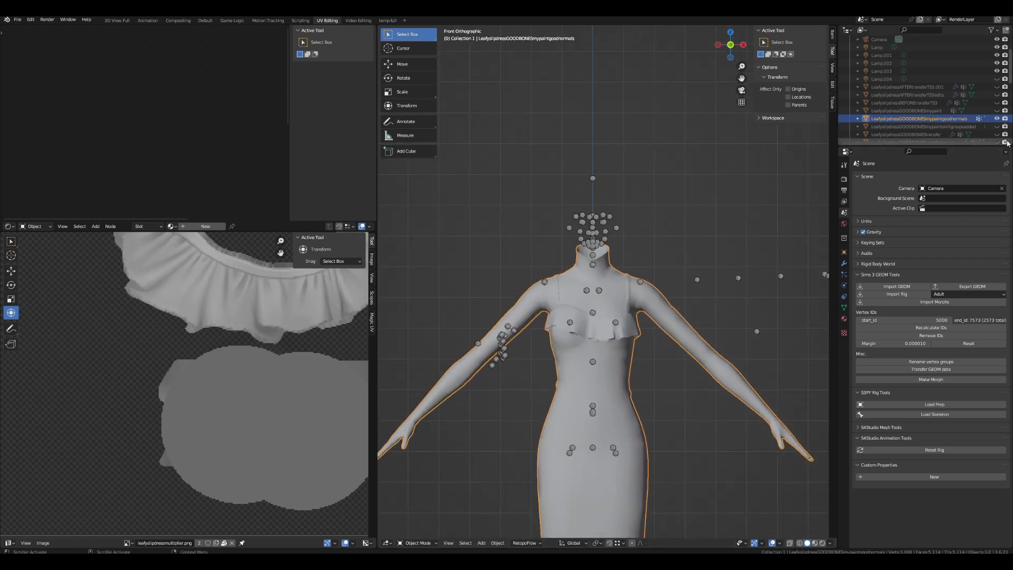
- Hide the goodnormals copy, show and select the LeafyslipdressGOODBONESmypaint dress, and put it in Edit Mode
left_click(997, 119)
left_click(997, 111)
left_click(906, 110)
scroll(587, 372, "down", 3)
left_click(409, 542)
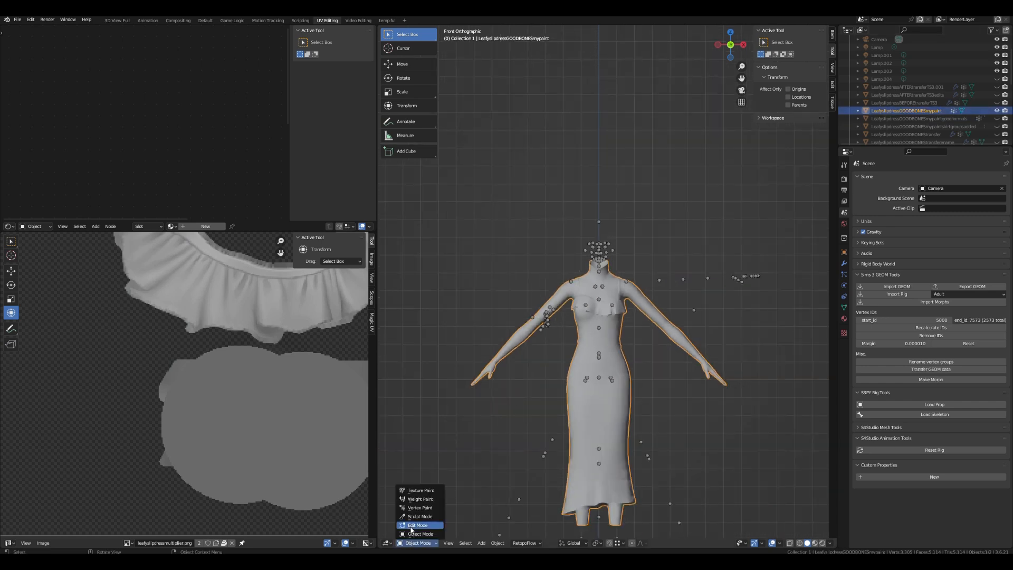
left_click(415, 525)
- Select the entire dress mesh and average its normals by Face Area
scroll(623, 359, "up", 2)
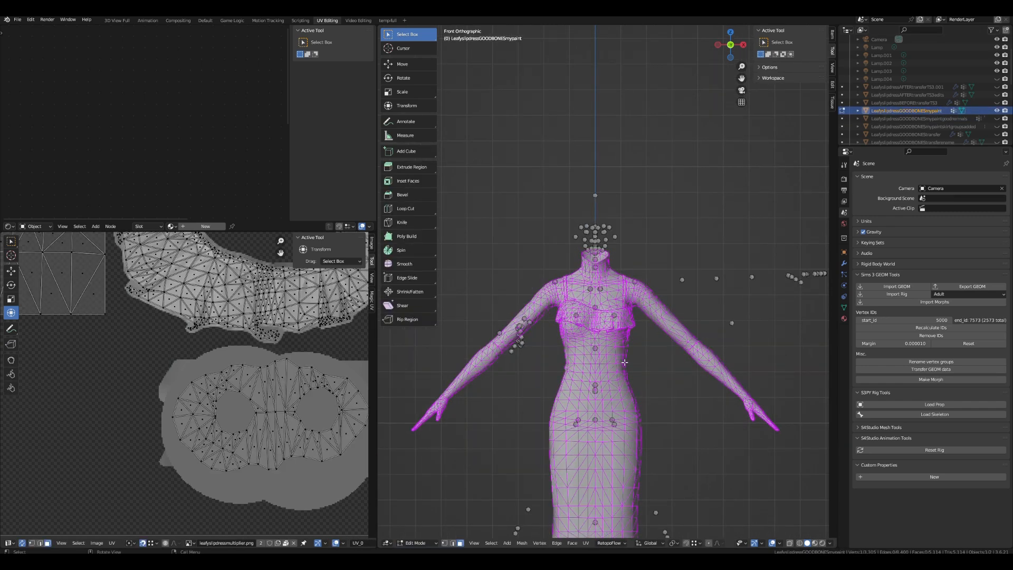
middle_click_drag(654, 388, 632, 390)
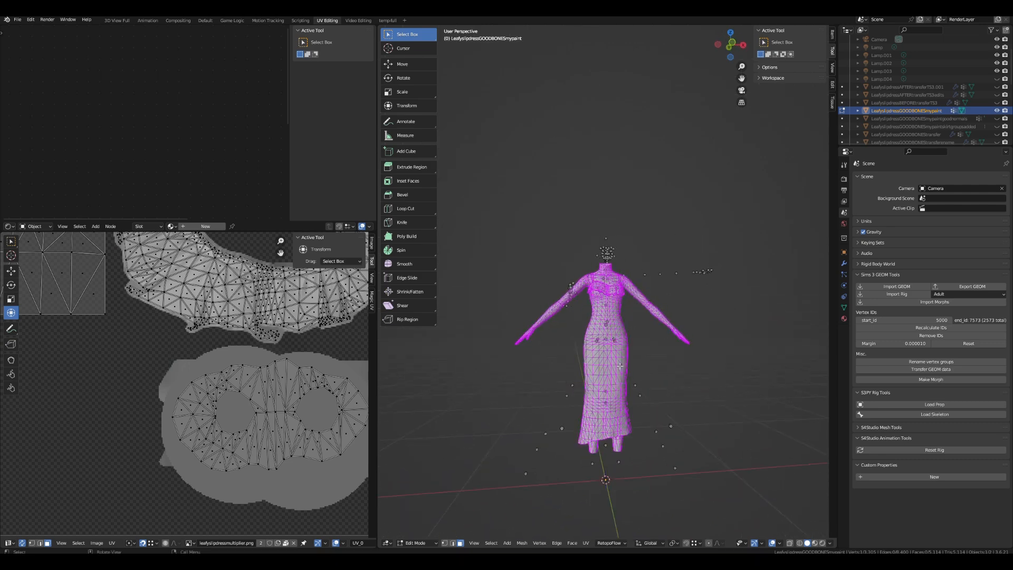
middle_click_drag(632, 355, 556, 368)
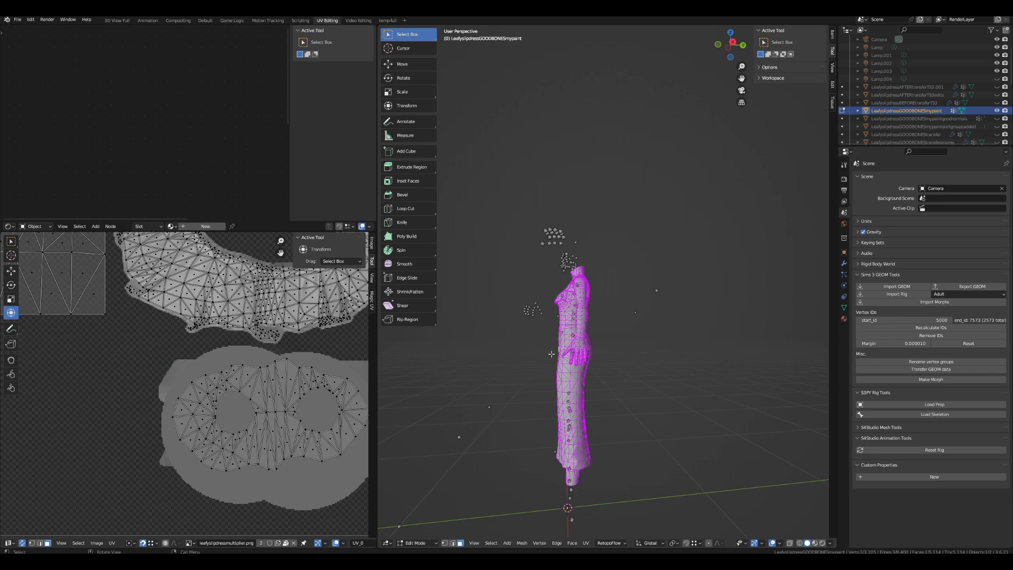
middle_click_drag(630, 354, 699, 370)
scroll(693, 369, "up", 3)
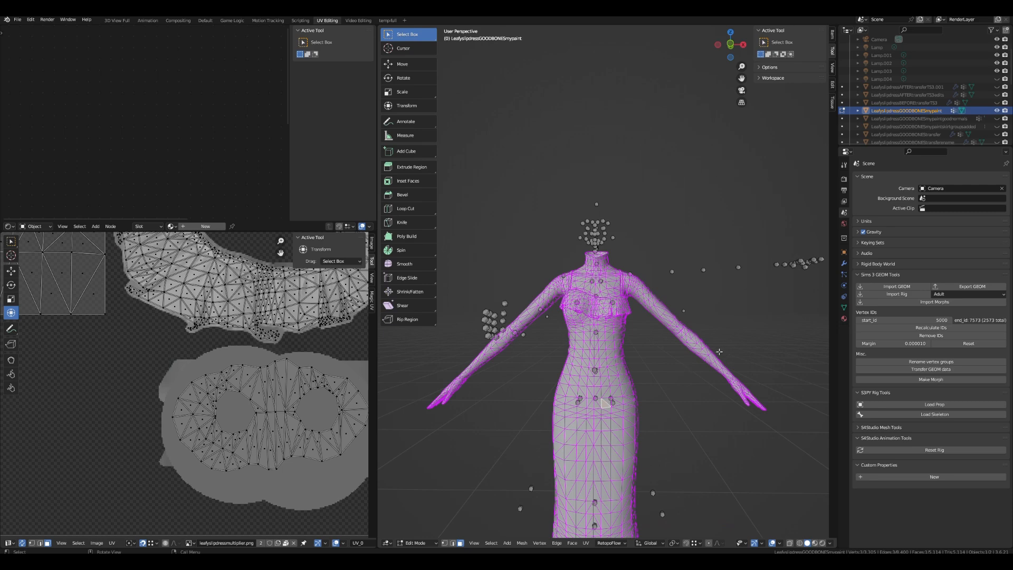
key("a")
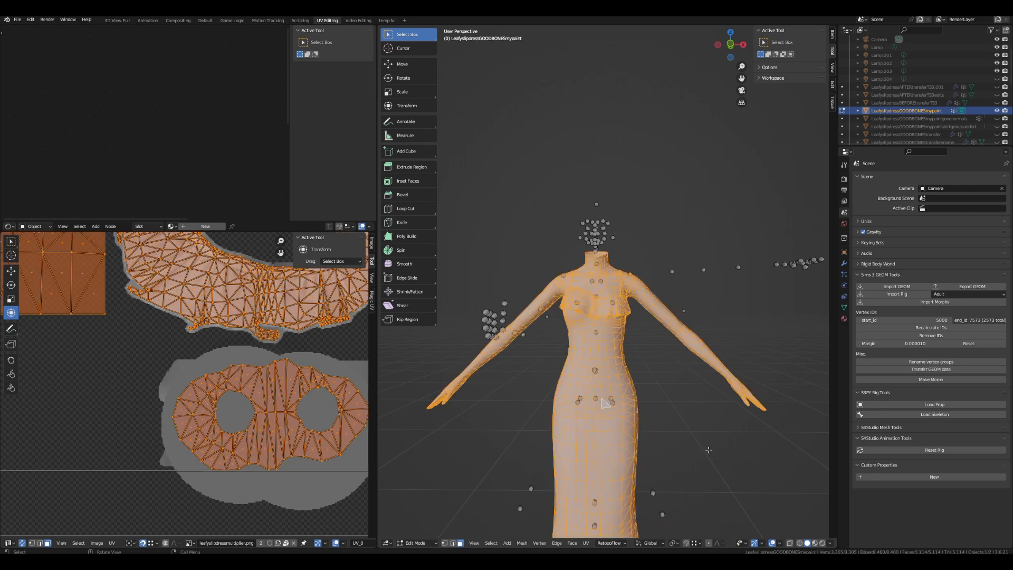
key("alt+n")
mouse_move(718, 498)
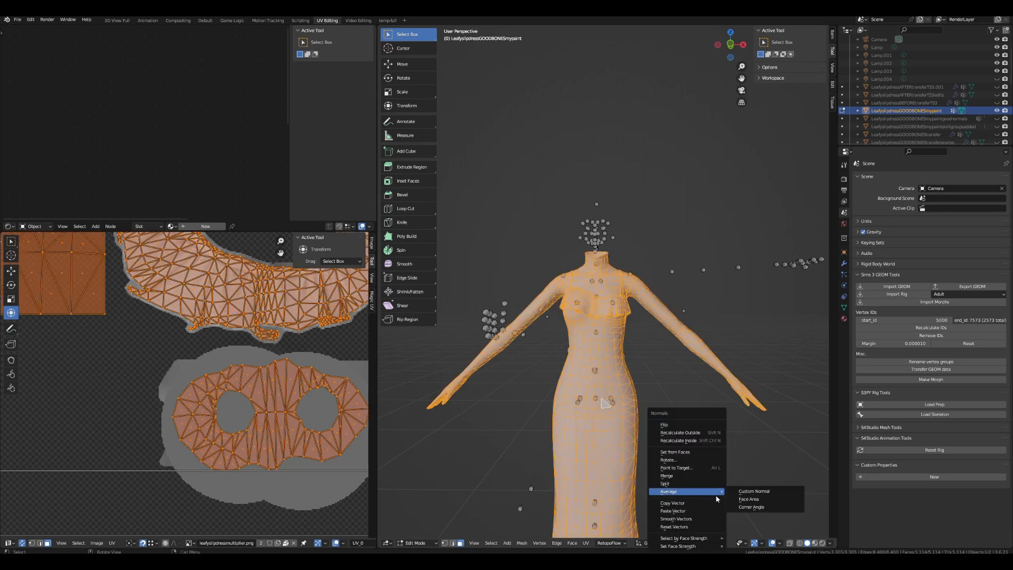
left_click(751, 498)
scroll(749, 475, "down", 6)
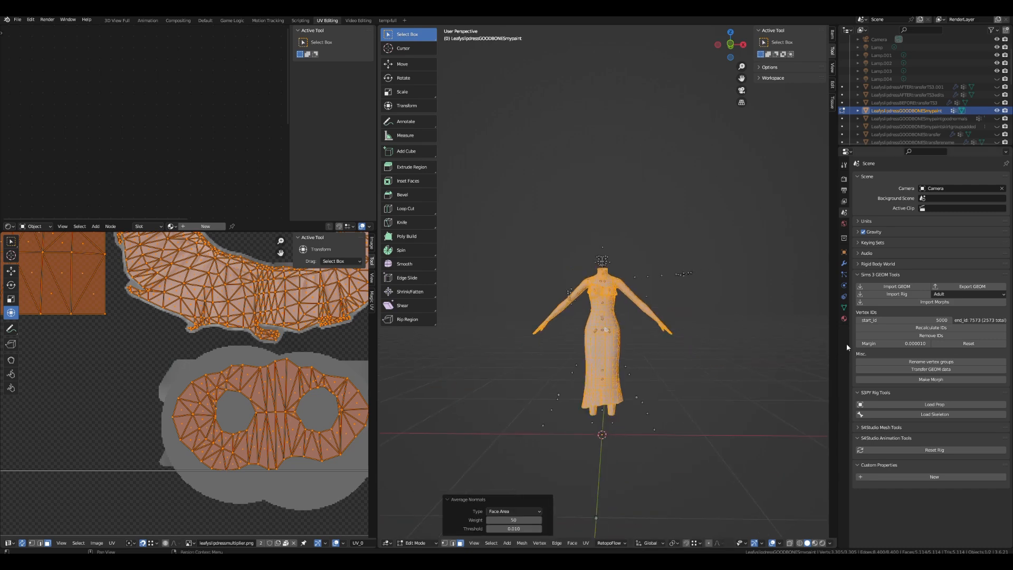
scroll(620, 238, "up", 6)
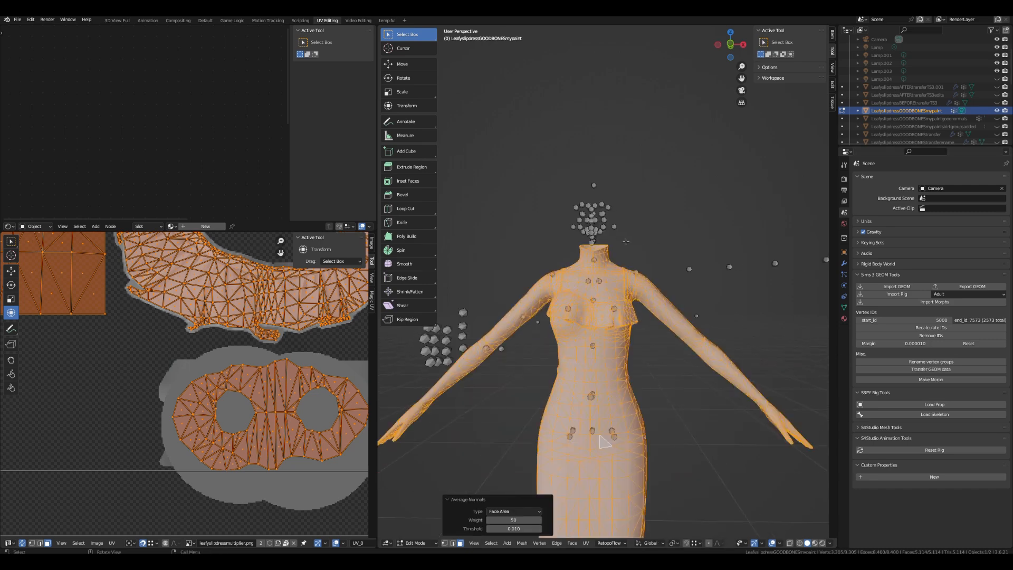
- Add a Data Transfer modifier to the dress with the LeafyslipdressGOODBONESmypaintgoodnormals mesh as its source
left_click(844, 263)
left_click(885, 179)
left_click(794, 201)
left_click(947, 202)
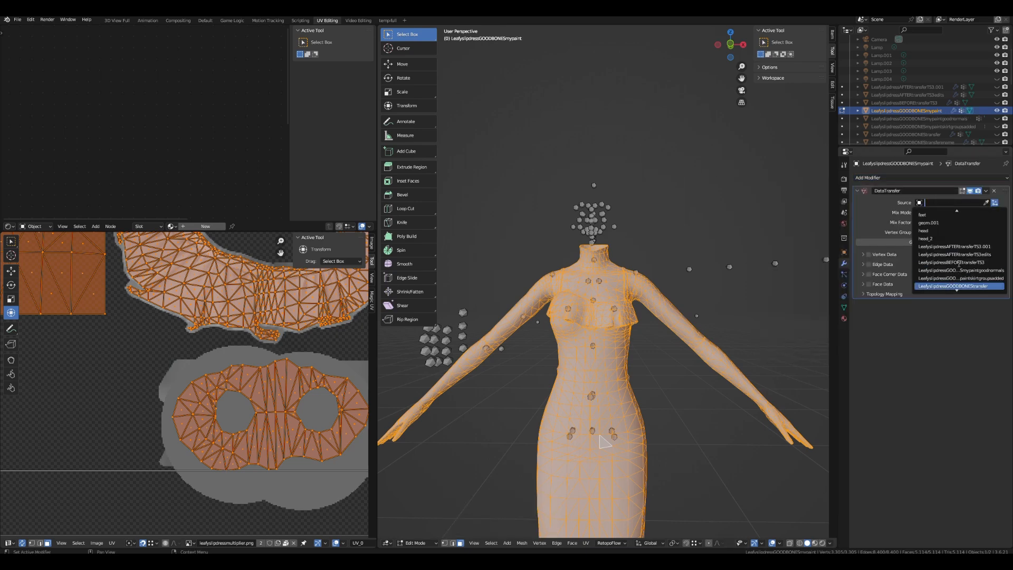
left_click(957, 286)
- Enable transfer of Custom Normals as face corner data with Topology mapping, and return the dress to Object Mode
left_click(868, 274)
left_click(863, 274)
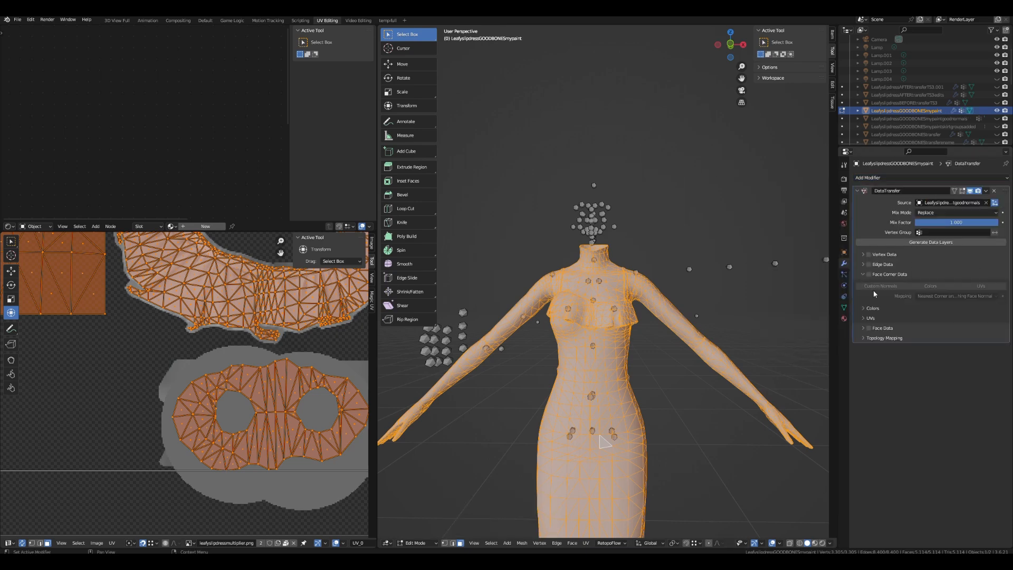
left_click(931, 296)
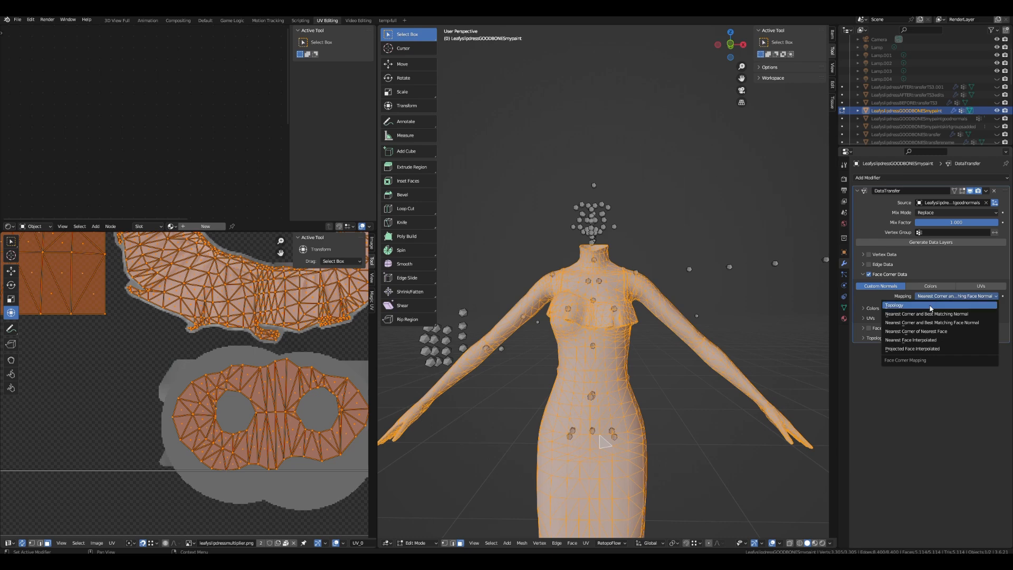
left_click(931, 305)
scroll(606, 338, "down", 5)
left_click(415, 543)
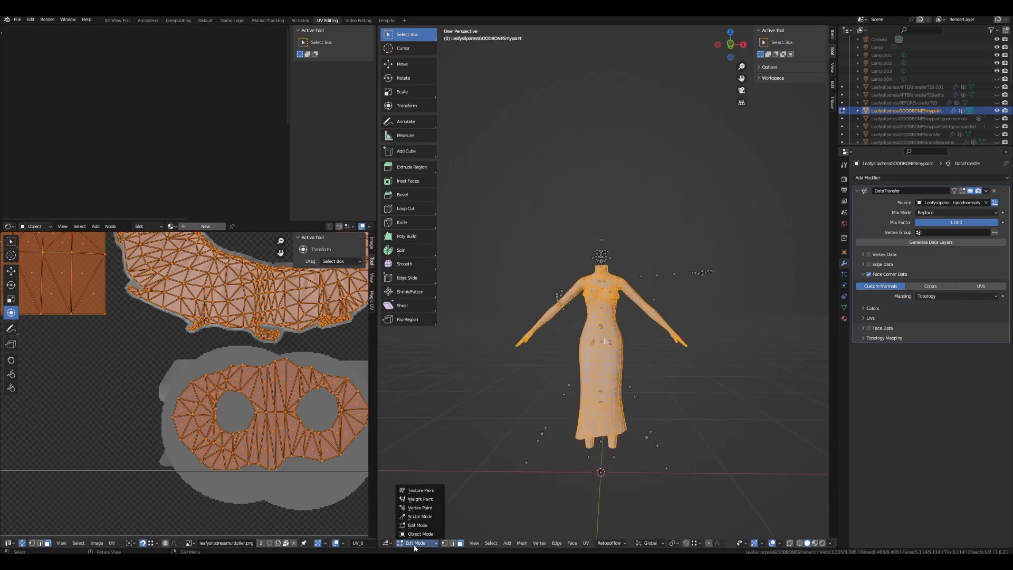
left_click(420, 533)
- Turn the modifier's Face Corner Data off and on again to compare the shading around the shoulder and ruffle
scroll(559, 444, "up", 5)
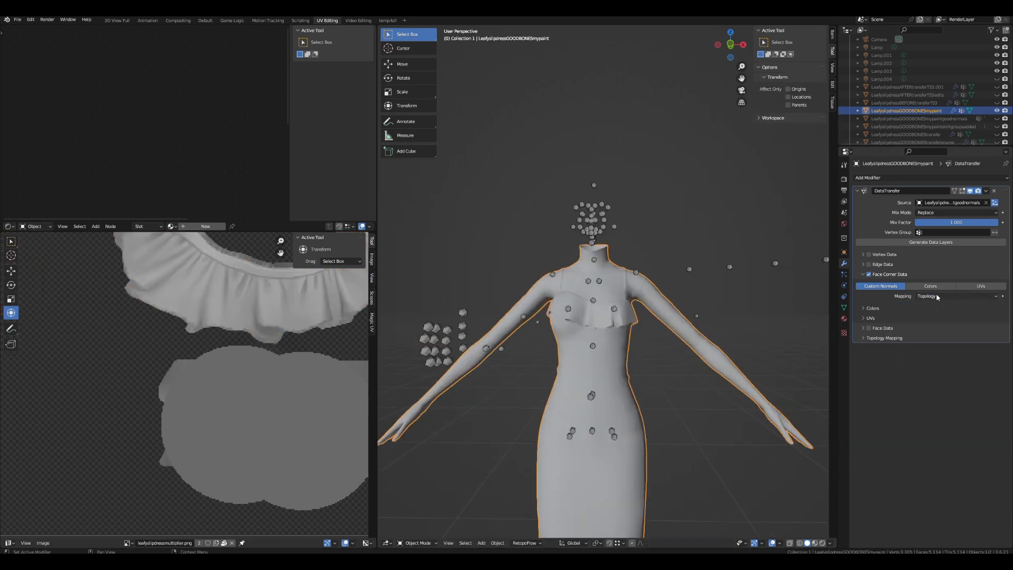
left_click(869, 275)
middle_click_drag(599, 370, 657, 374)
scroll(657, 374, "up", 2)
left_click(869, 274)
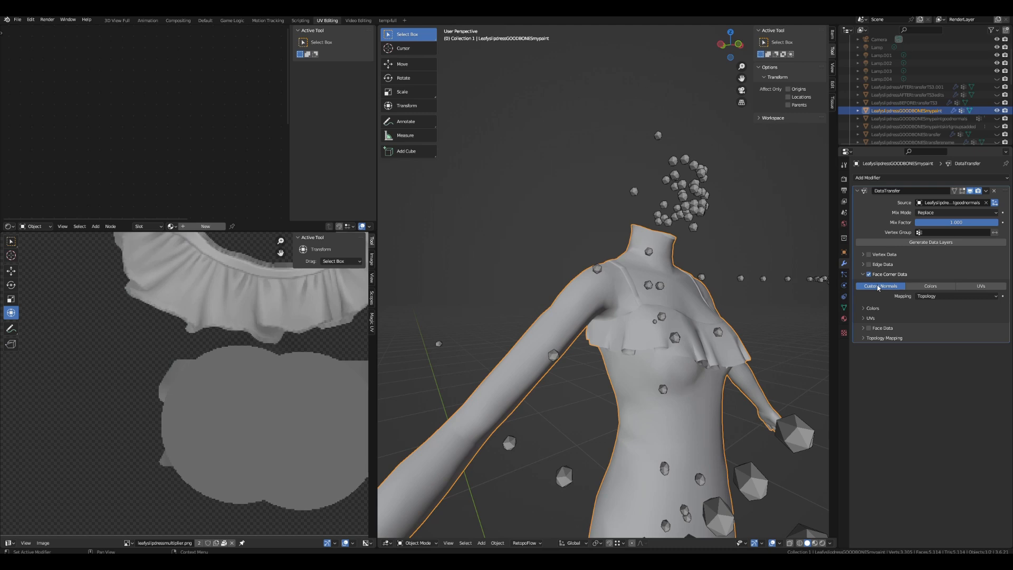
- Apply the Data Transfer modifier to the dress mesh
left_click(985, 191)
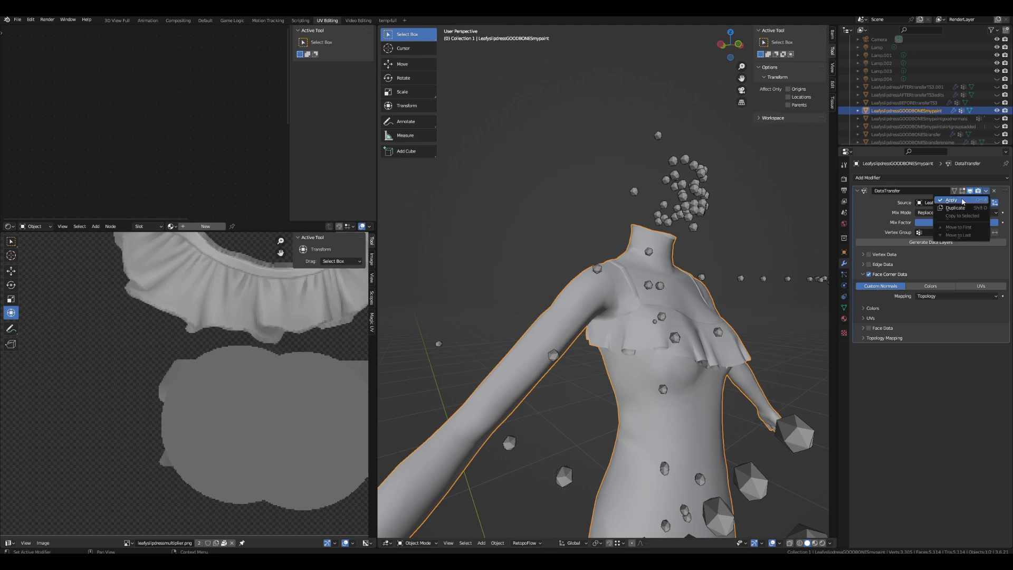
left_click(963, 201)
scroll(642, 328, "down", 6)
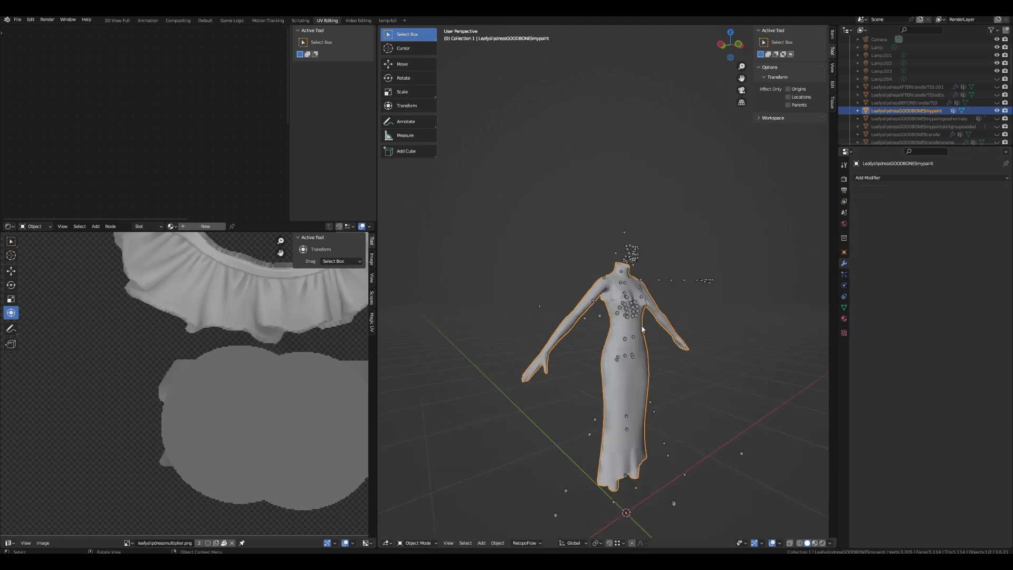
- Export the dress with Sims 3 GEOM Tools as Leafyslipdresstutorial.simgeom in the mine folder
left_click(844, 212)
left_click(971, 287)
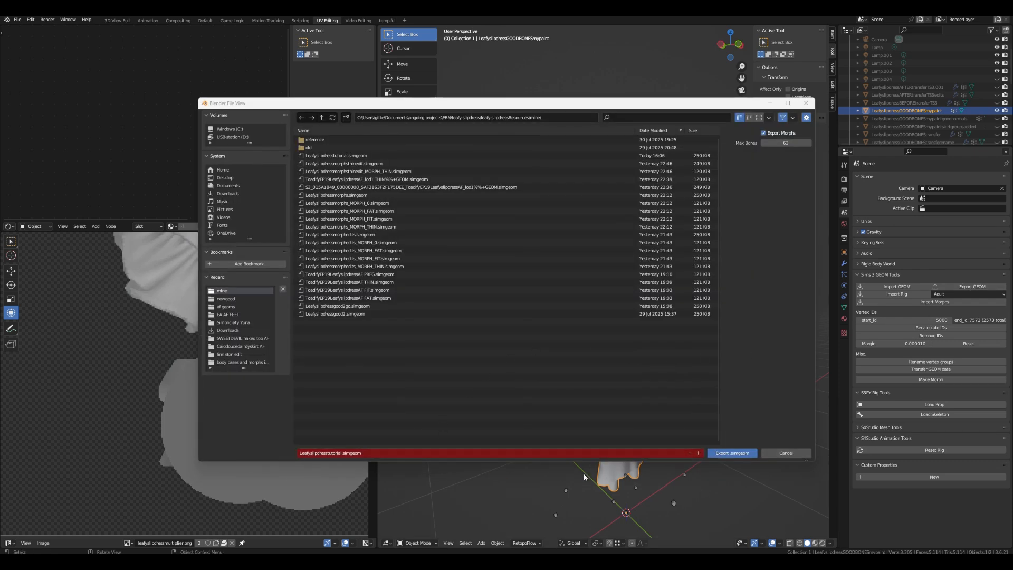
left_click(744, 452)
middle_click_drag(746, 449, 636, 408)
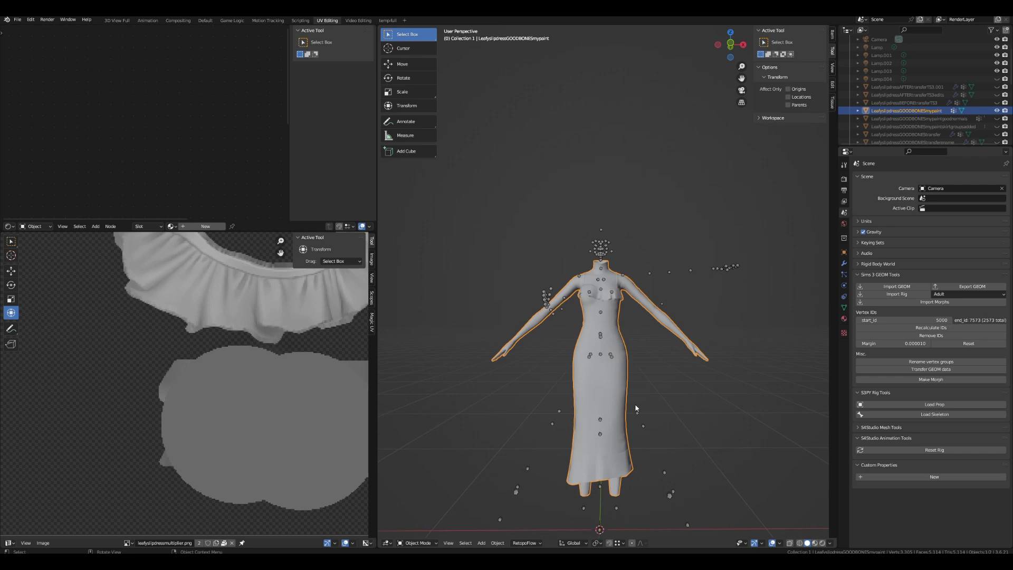
scroll(636, 408, "up", 3)
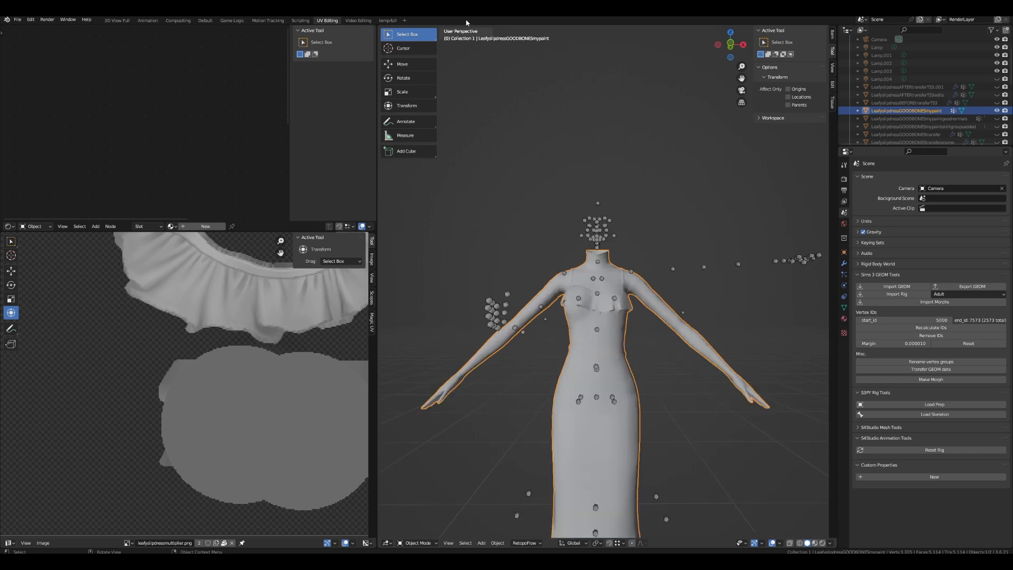
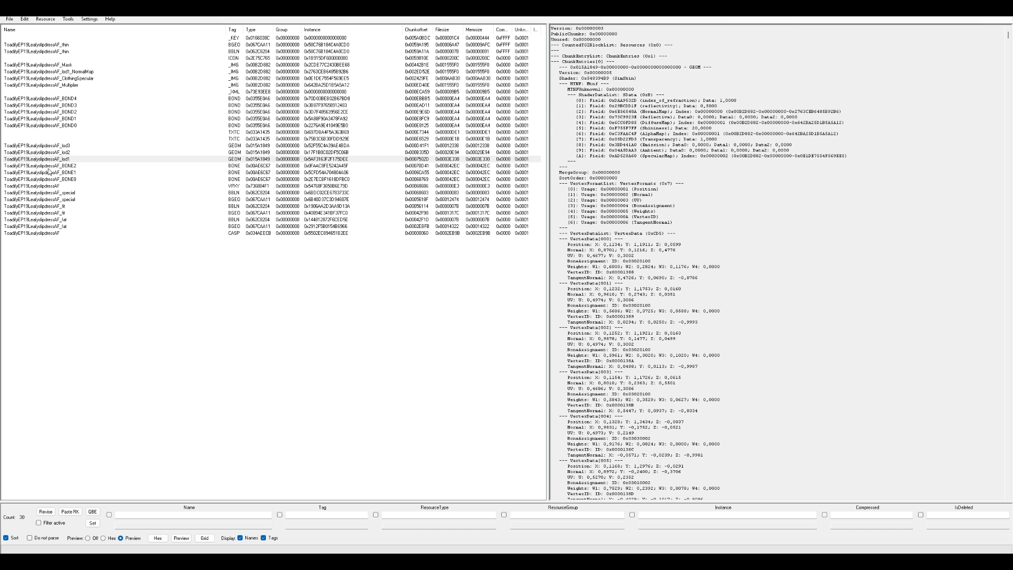
- Launch MeshToolKit and bring up its Auto-assign Bones function for GEOM meshes
right_click(74, 160)
mouse_move(121, 264)
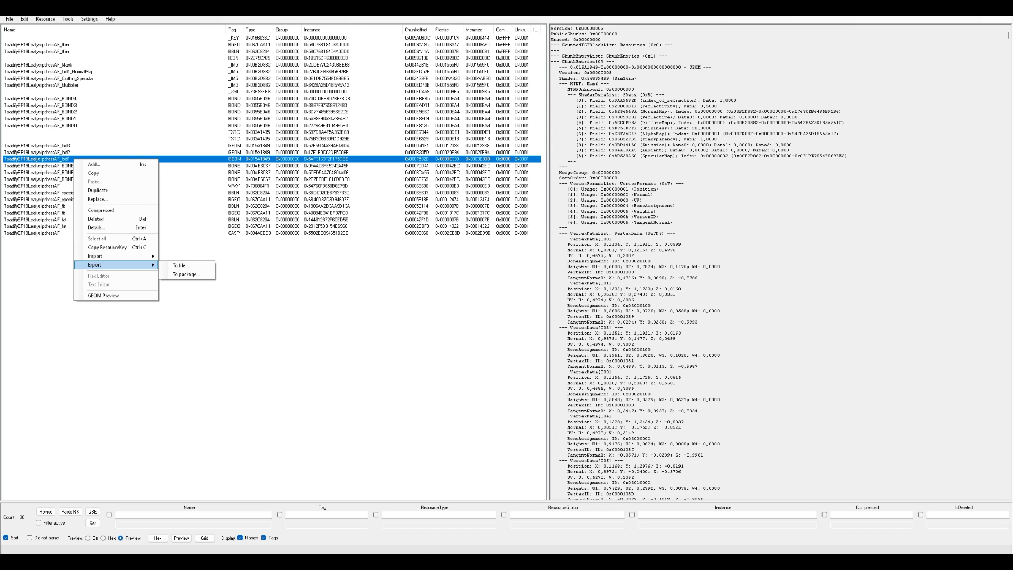
key("super")
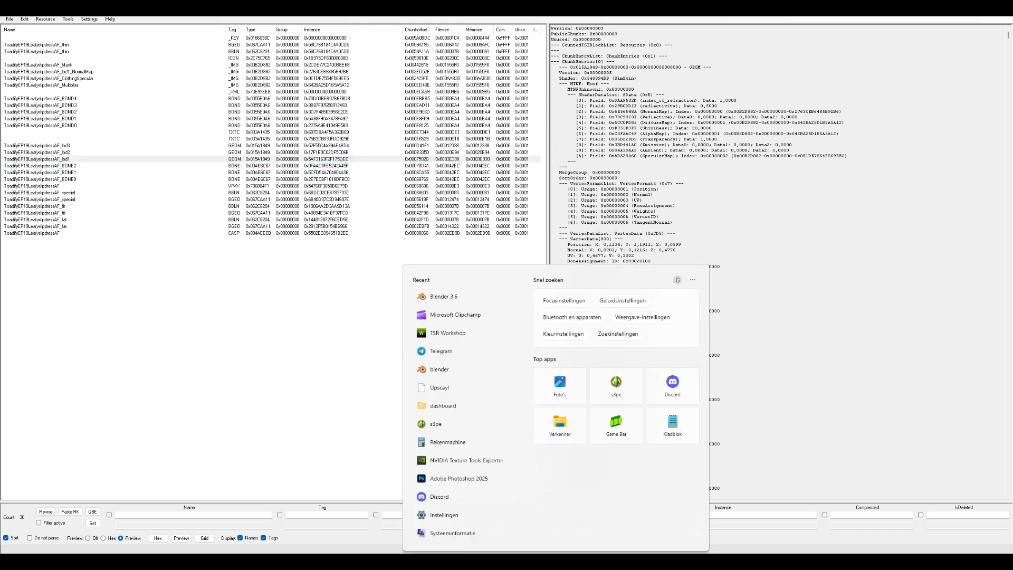
type("mesh")
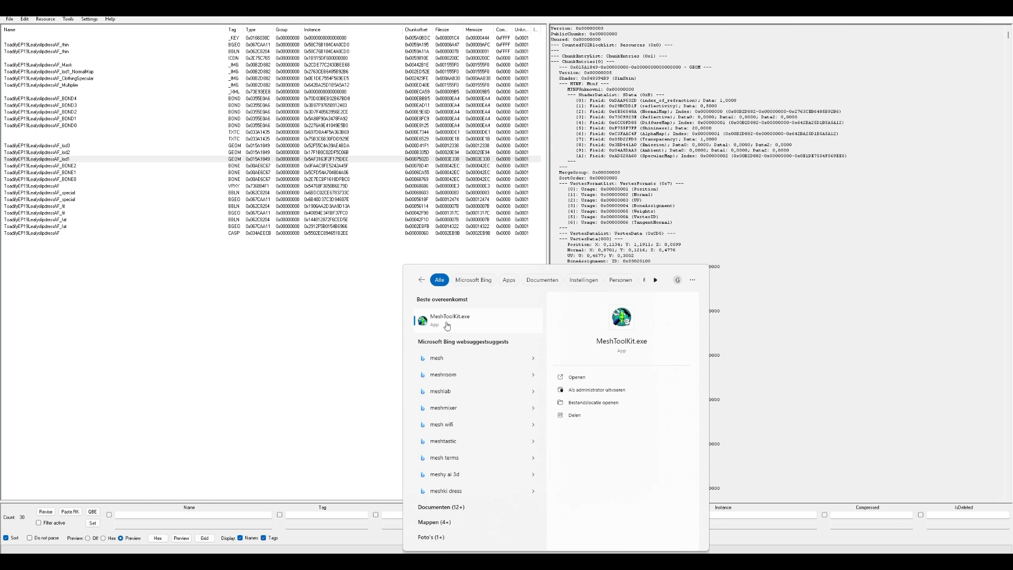
left_click(447, 324)
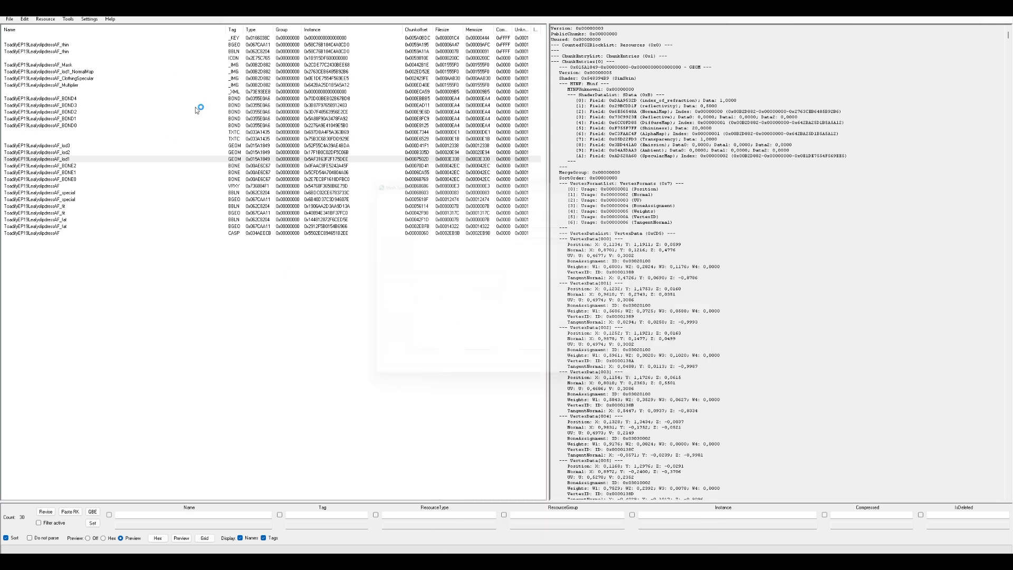
left_click(499, 196)
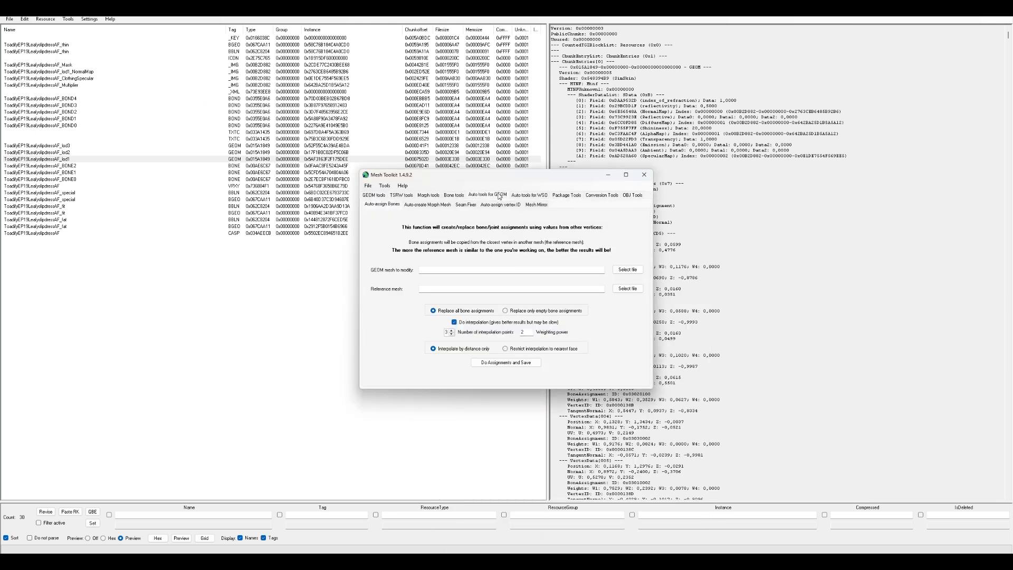
- Load the exported S3_015A1849 lod1 GEOM file as both the mesh to modify and the reference mesh, and close MeshToolKit
left_click(632, 272)
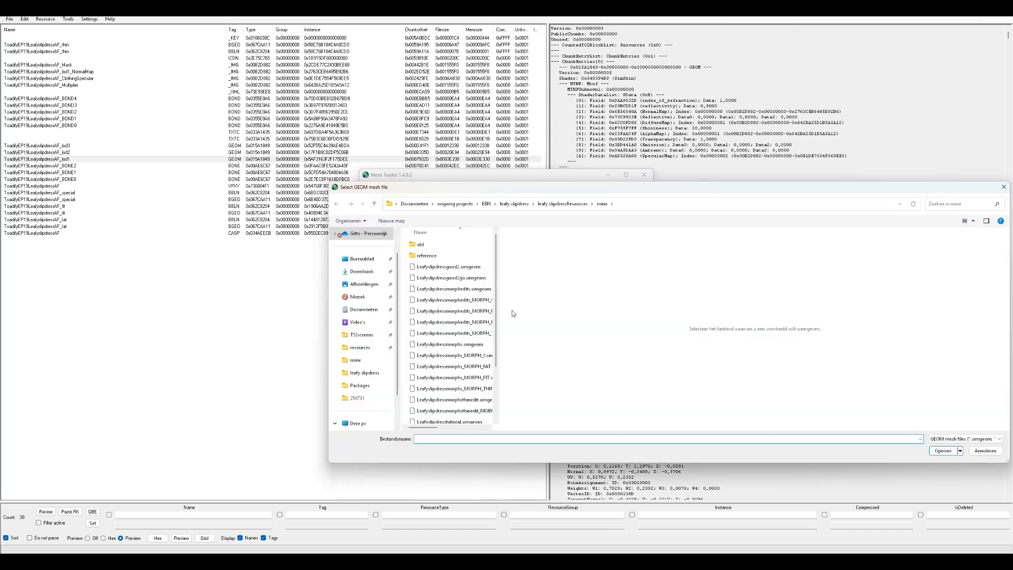
scroll(580, 313, "down", 2)
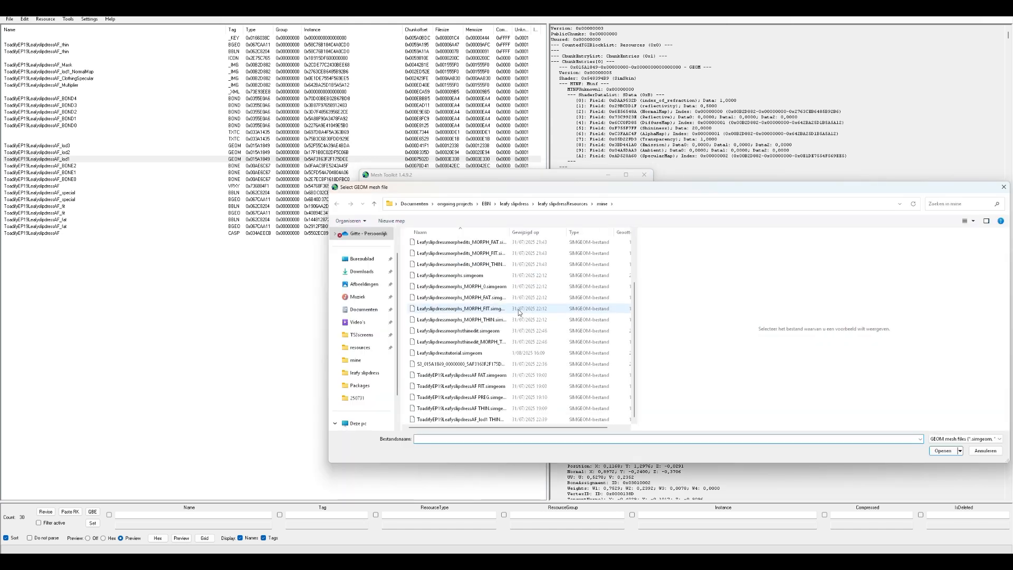
left_click(463, 364)
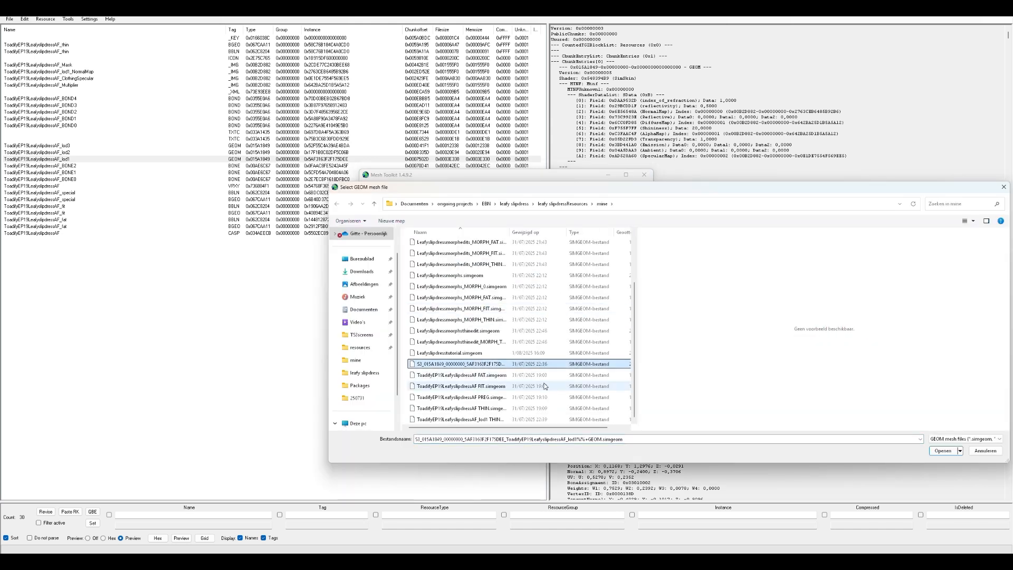
left_click(942, 450)
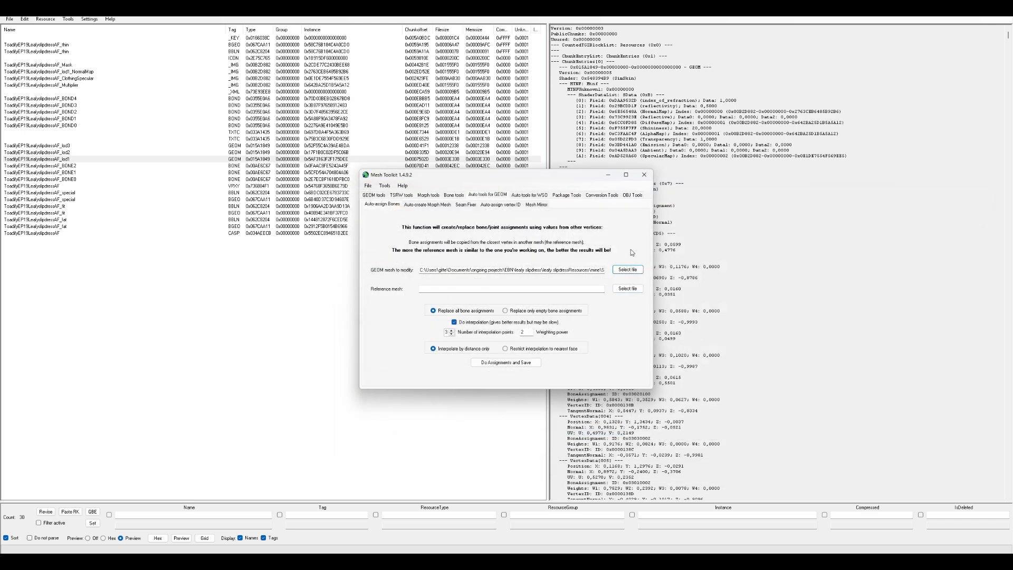
left_click(625, 288)
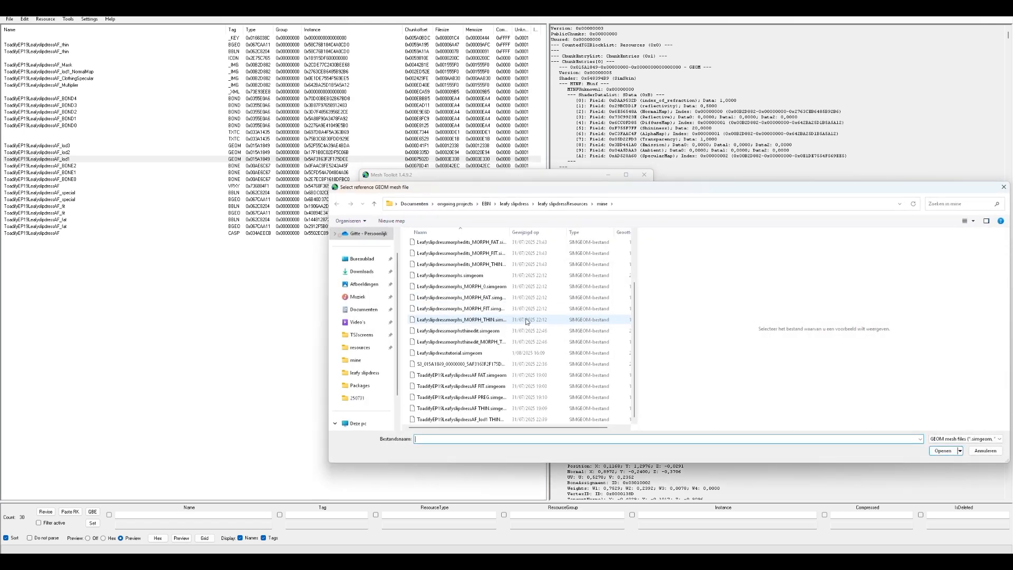
left_click(532, 364)
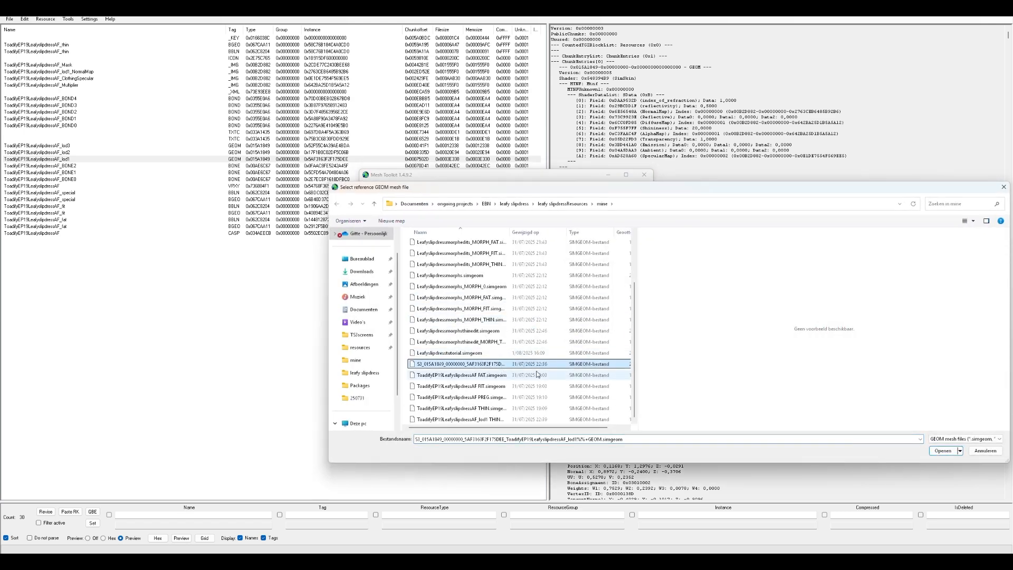
left_click(942, 450)
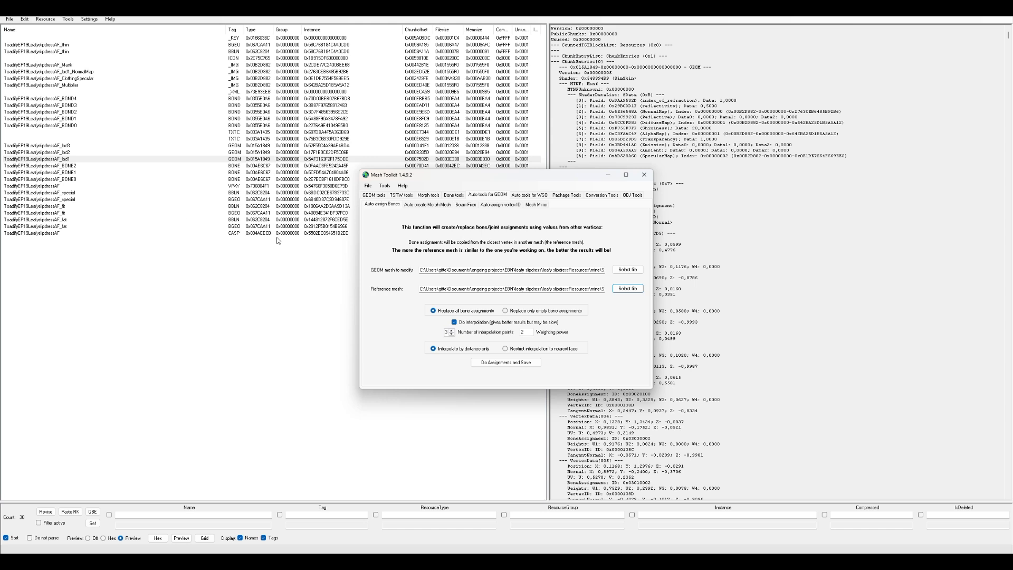
left_click(644, 175)
right_click(66, 160)
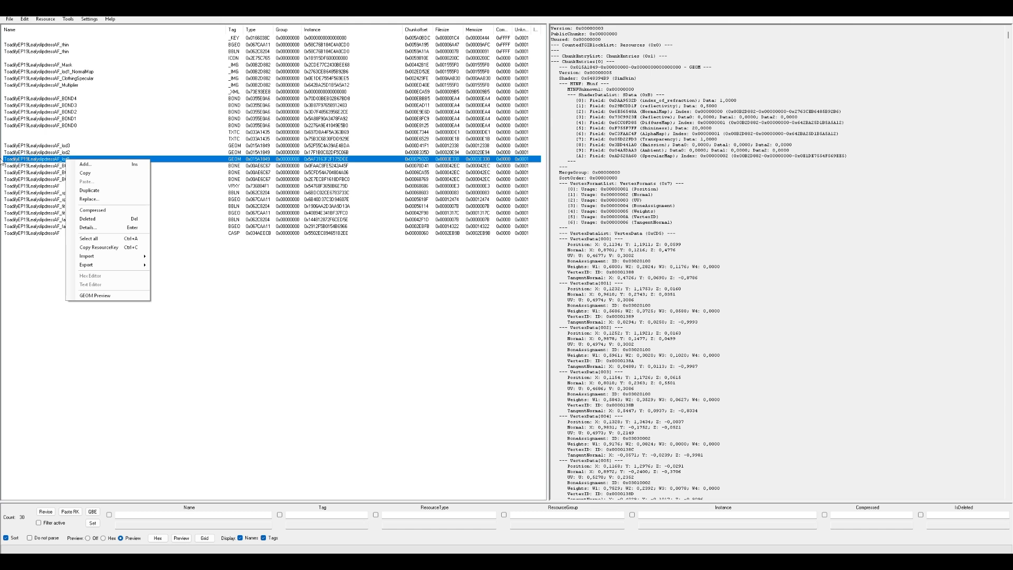
left_click(37, 159)
right_click(37, 160)
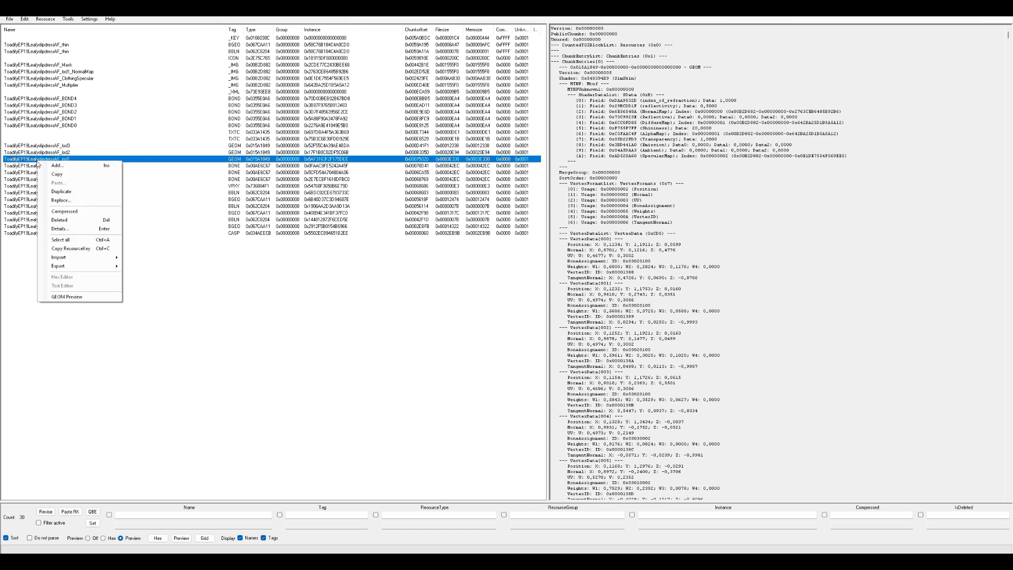
left_click(150, 160)
left_click(59, 160)
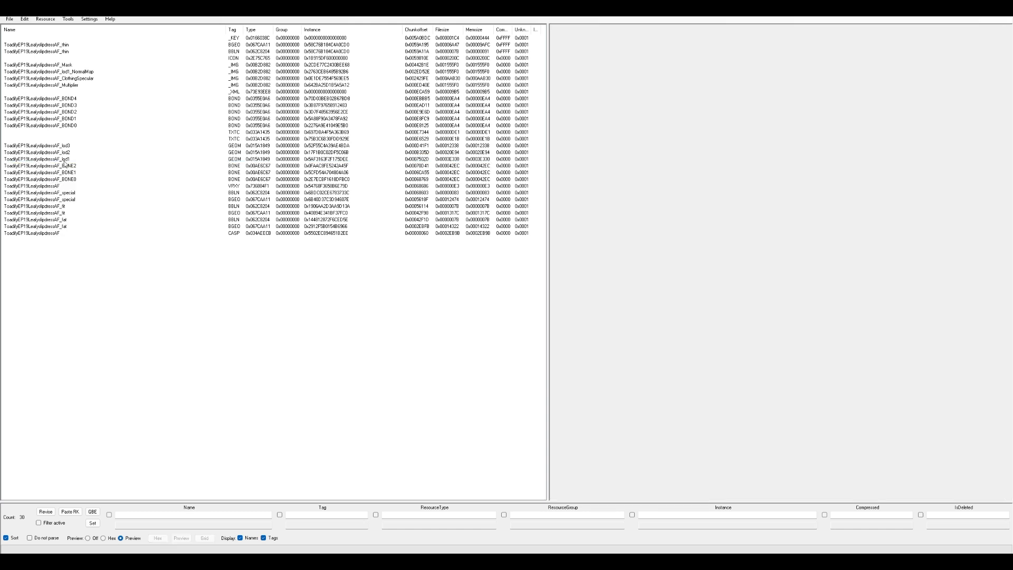
right_click(56, 160)
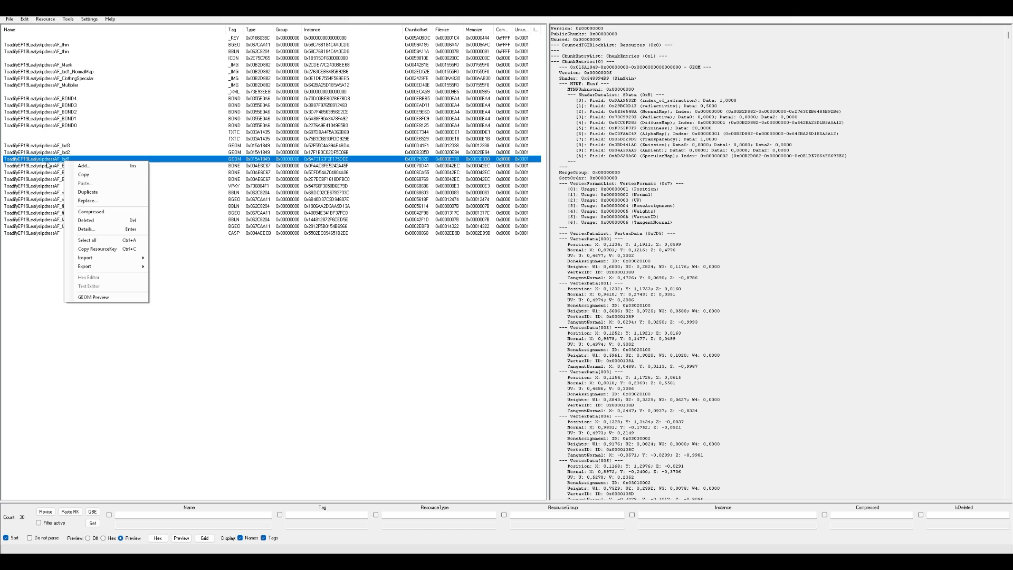
left_click(205, 206)
left_click(63, 160)
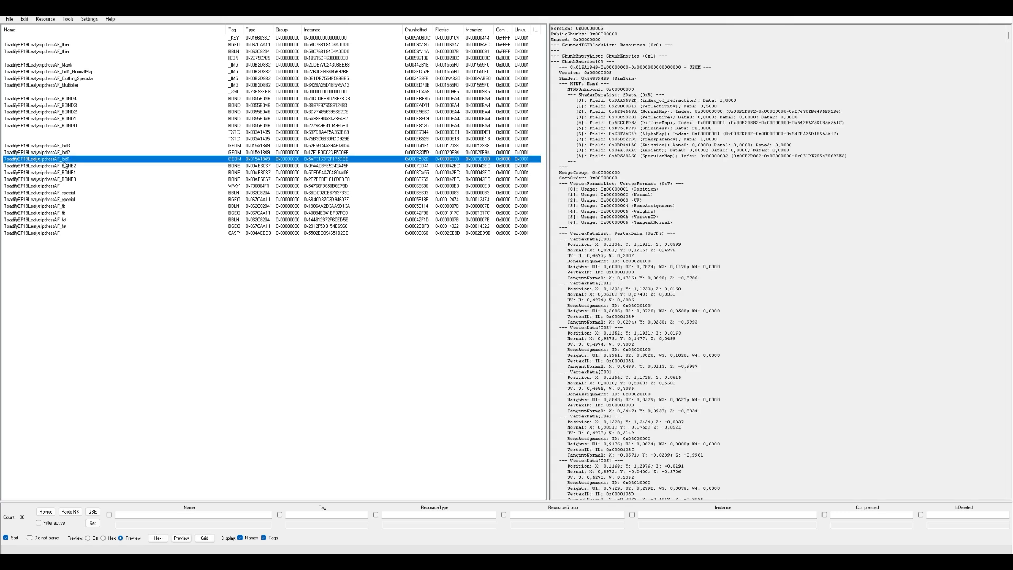
right_click(64, 158)
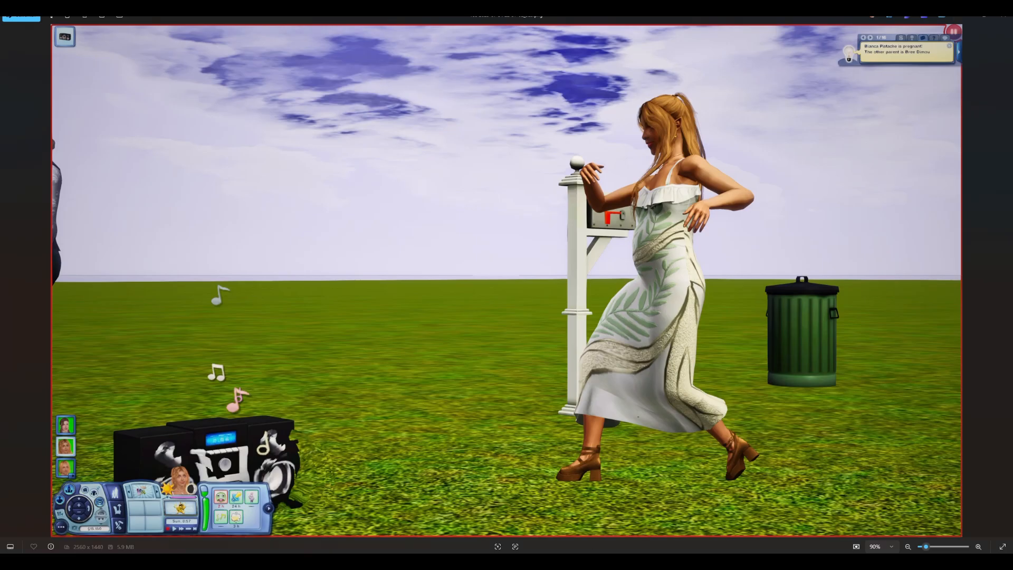
- Switch to the Photos viewer and examine the dress deformation in the in-game screenshots of the dancing Sims
mouse_move(533, 561)
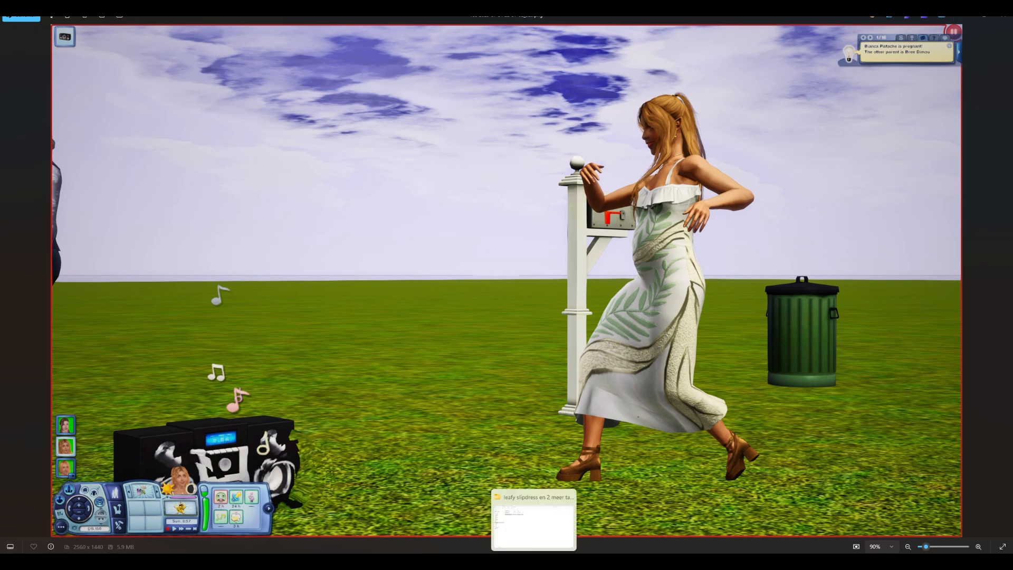
left_click(534, 519)
left_click(588, 533)
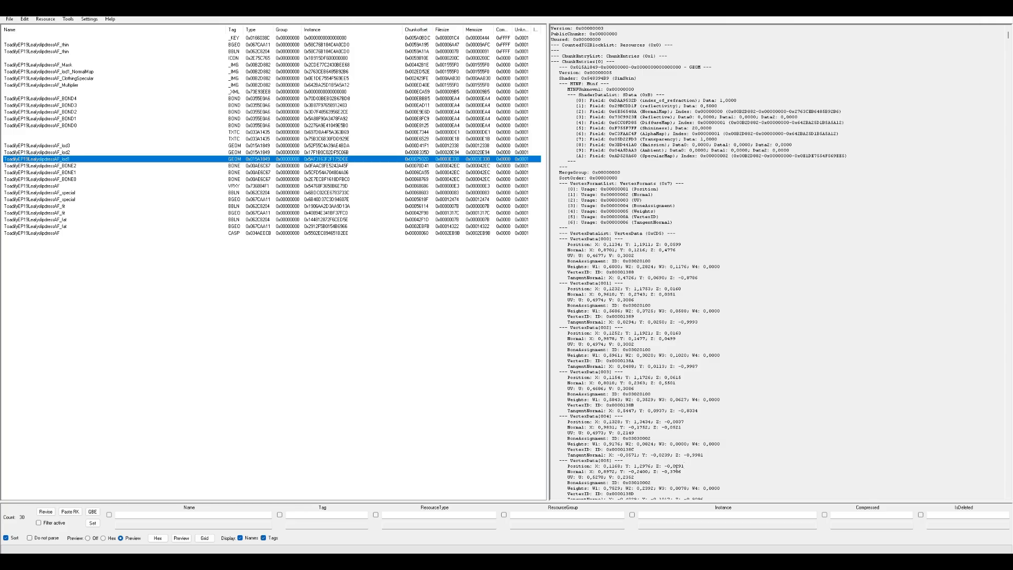
mouse_move(586, 546)
left_click(588, 525)
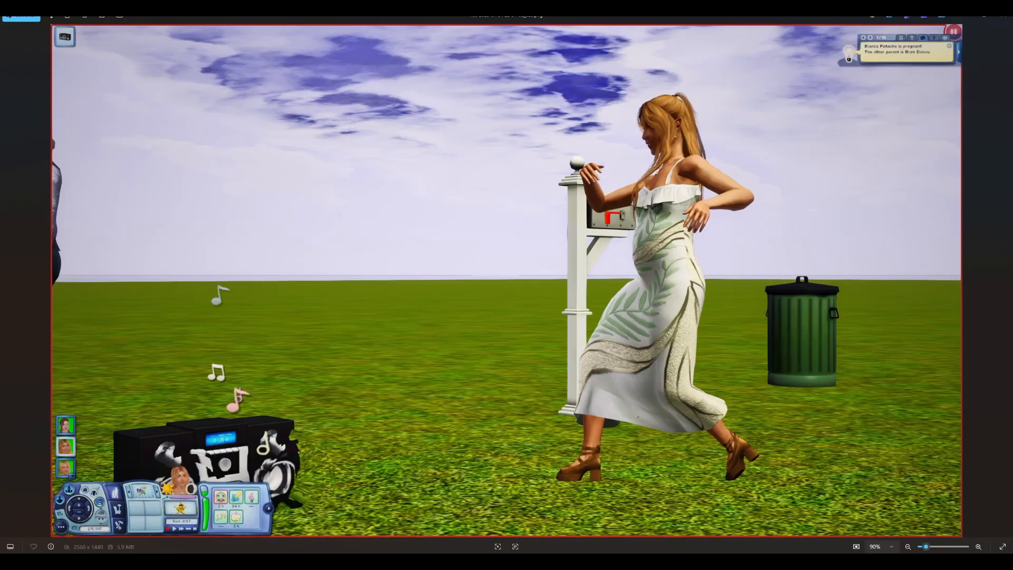
scroll(660, 358, "up", 2)
scroll(575, 371, "down", 2)
mouse_move(1002, 291)
left_click(997, 293)
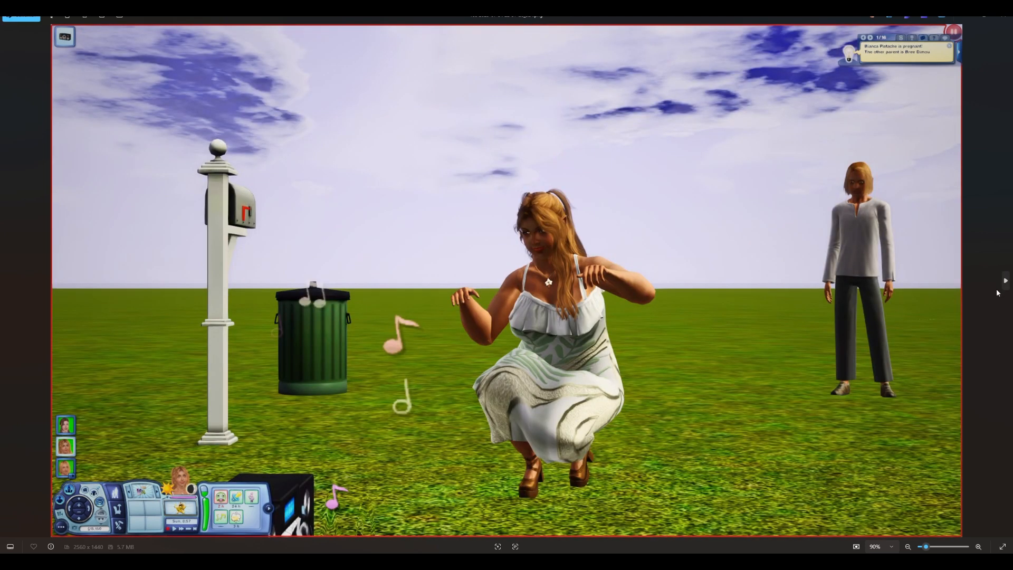
left_click(997, 293)
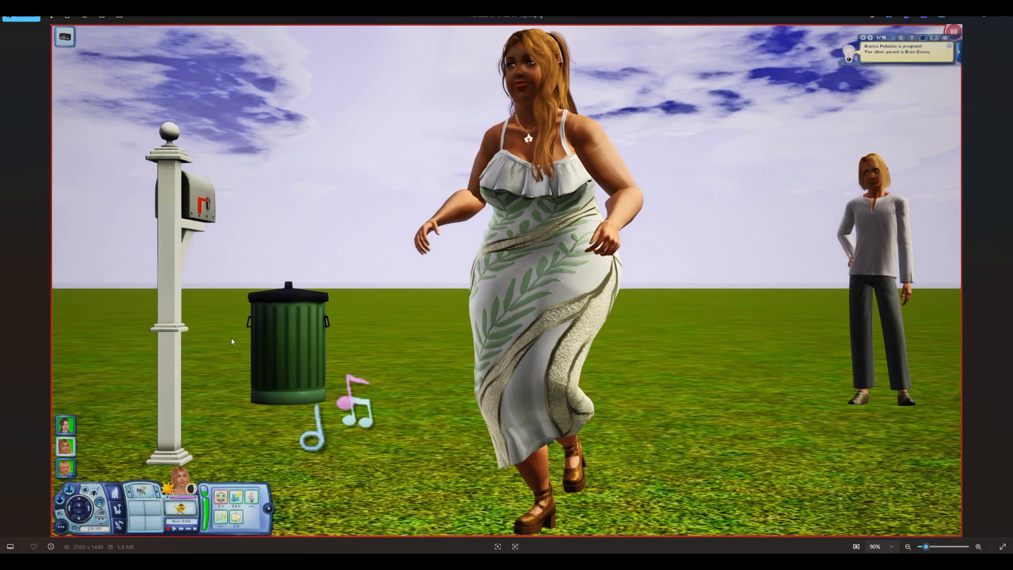
- Browse back through the earlier in-game screenshots to the Sim in the leafy dress lifting a baby
left_click(21, 305)
left_click(21, 305)
left_click(21, 305)
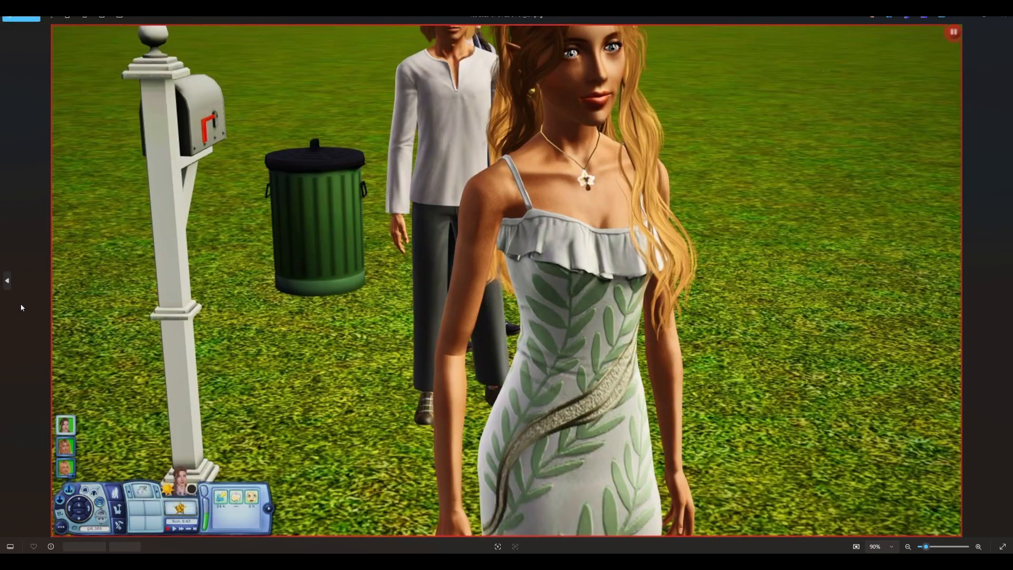
left_click(22, 306)
left_click(21, 305)
left_click(21, 306)
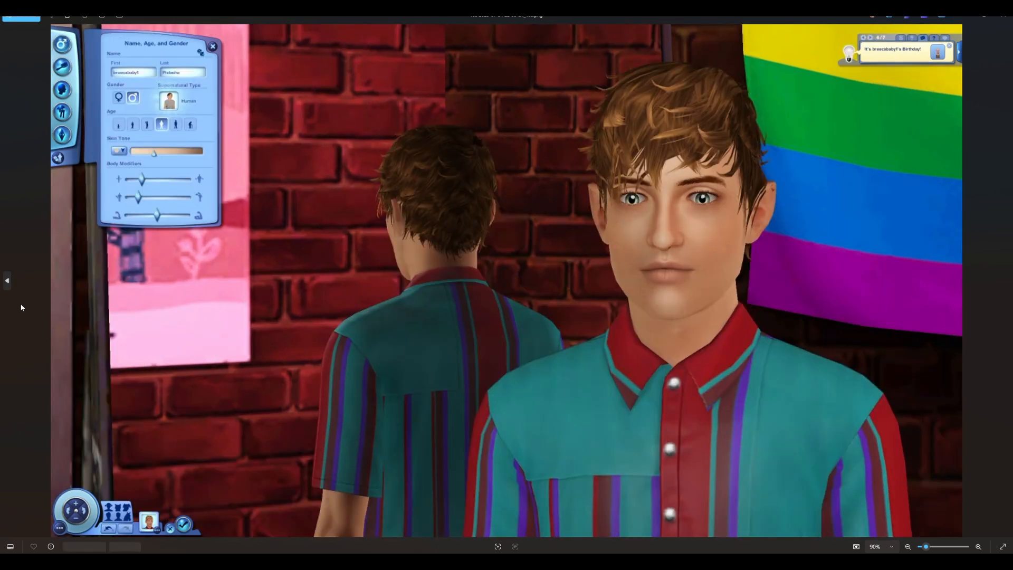
left_click(22, 306)
left_click(22, 308)
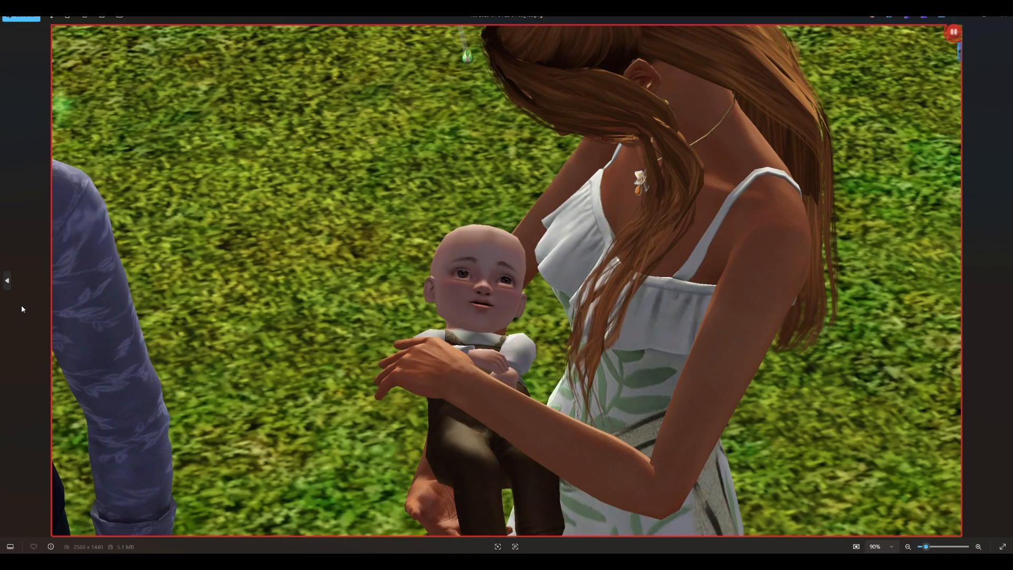
left_click(21, 307)
left_click(22, 307)
left_click(22, 307)
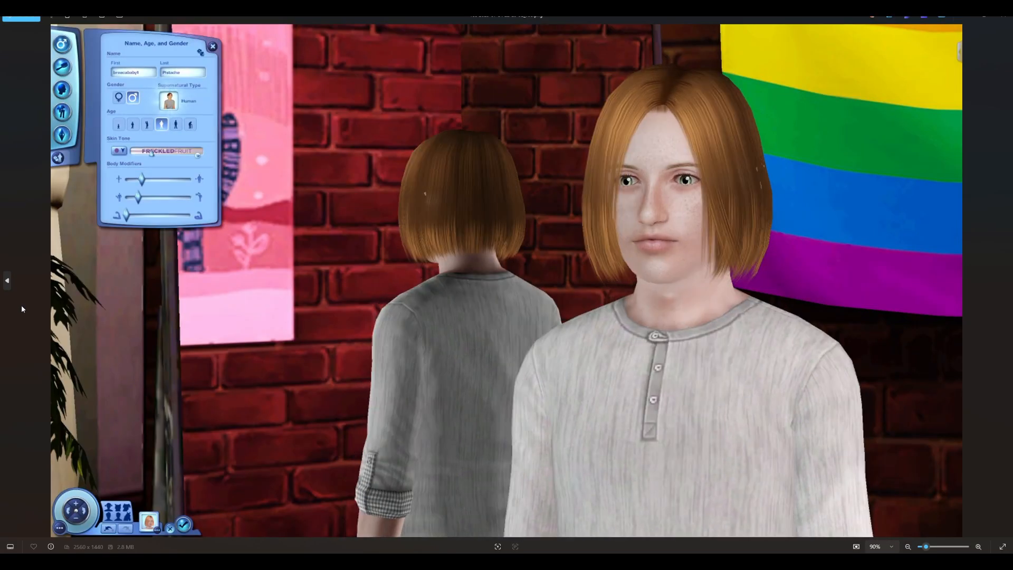
left_click(22, 306)
left_click(22, 307)
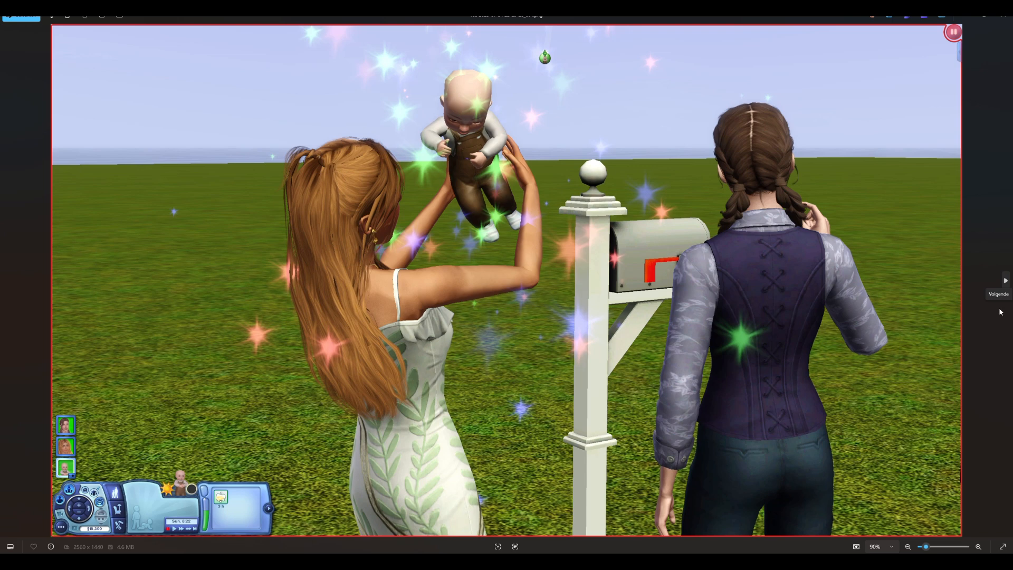
- Compare the neighbouring screenshots and examine how the dress fits the pregnant Sim's belly
left_click(1000, 312)
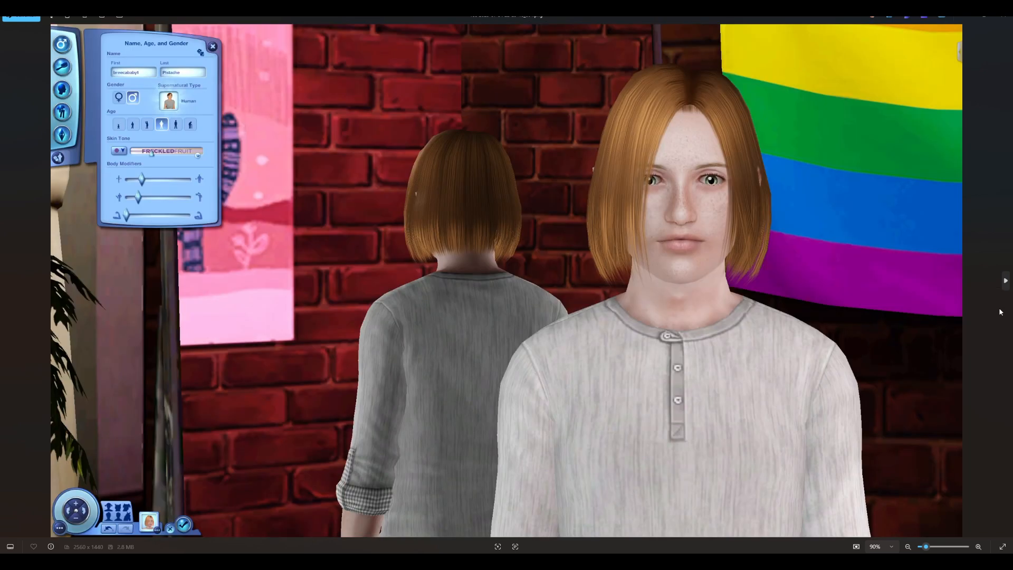
left_click(11, 226)
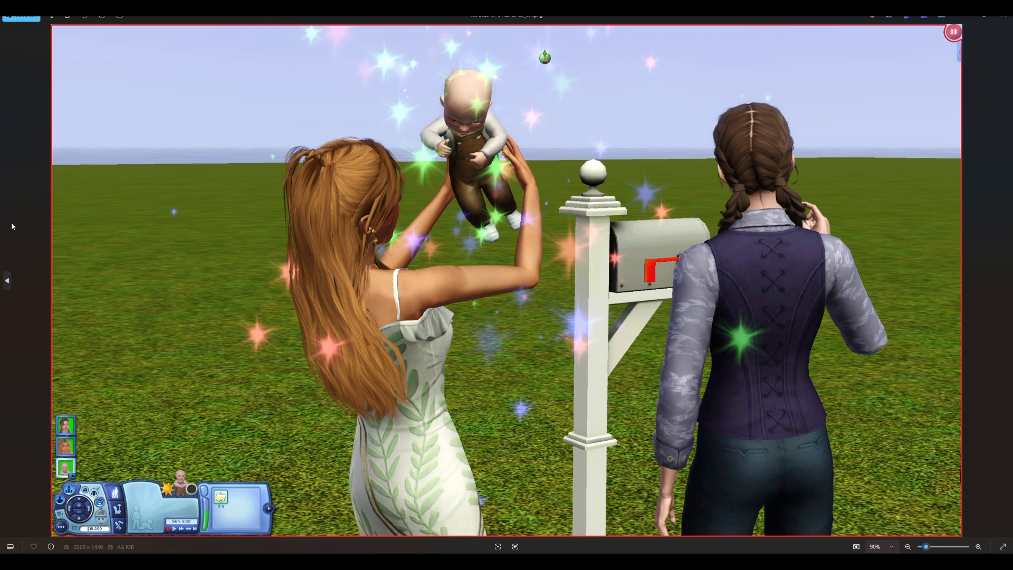
left_click(12, 226)
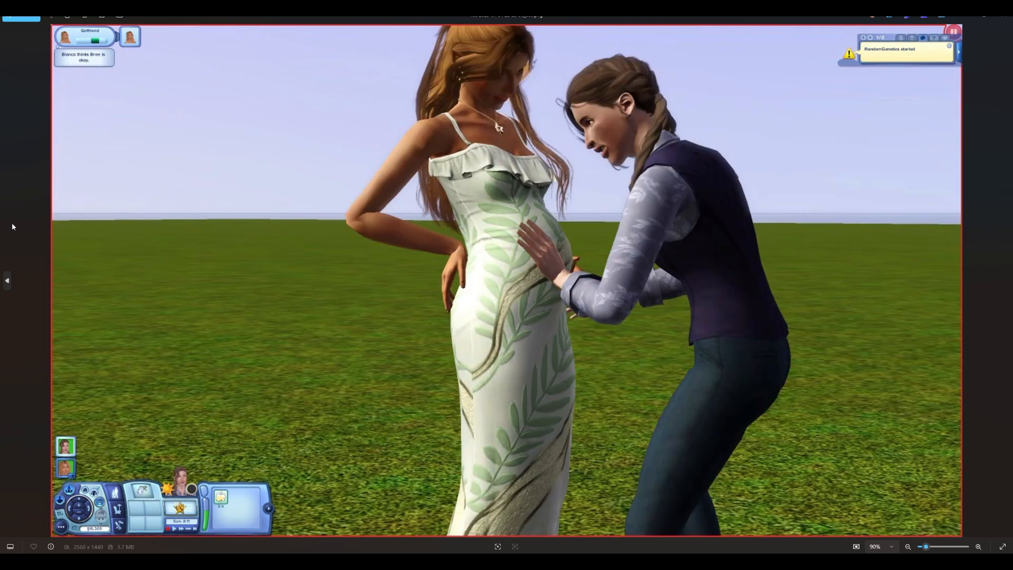
left_click(12, 222)
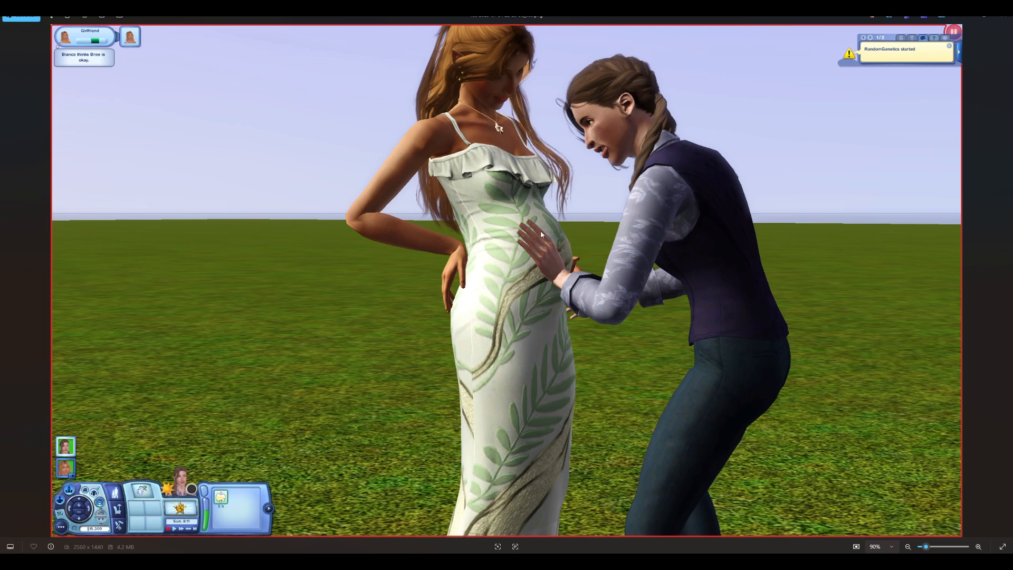